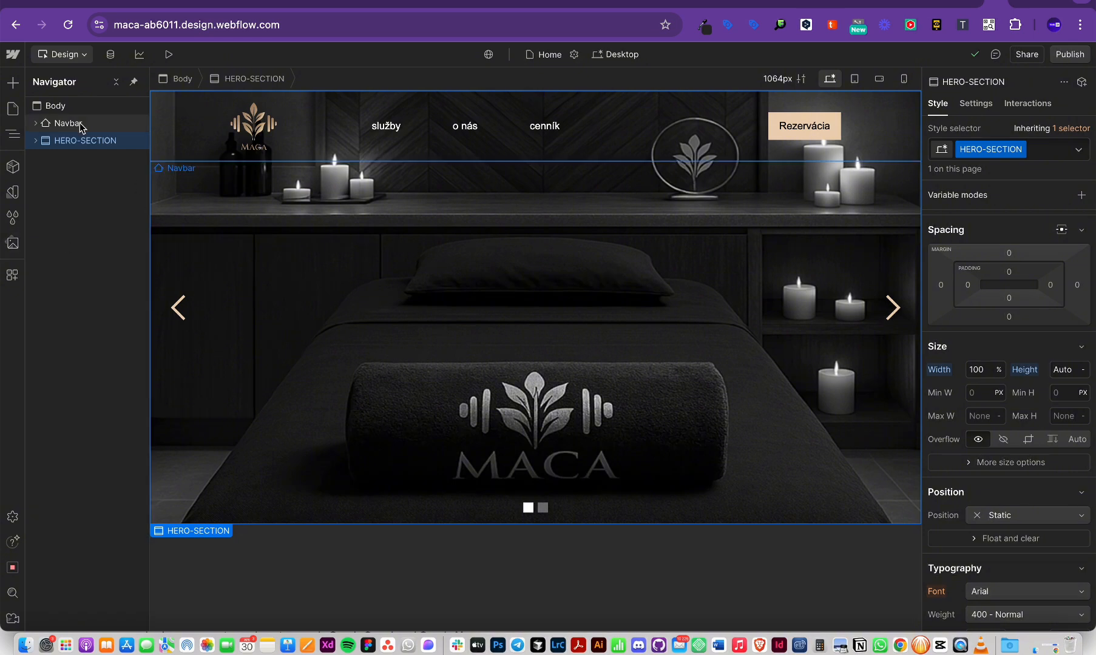
Step: Screenshot the page canvas, then select HERO-SECTION and expand it to show its slider
key(super+shift+4)
drag(152, 93, 918, 525)
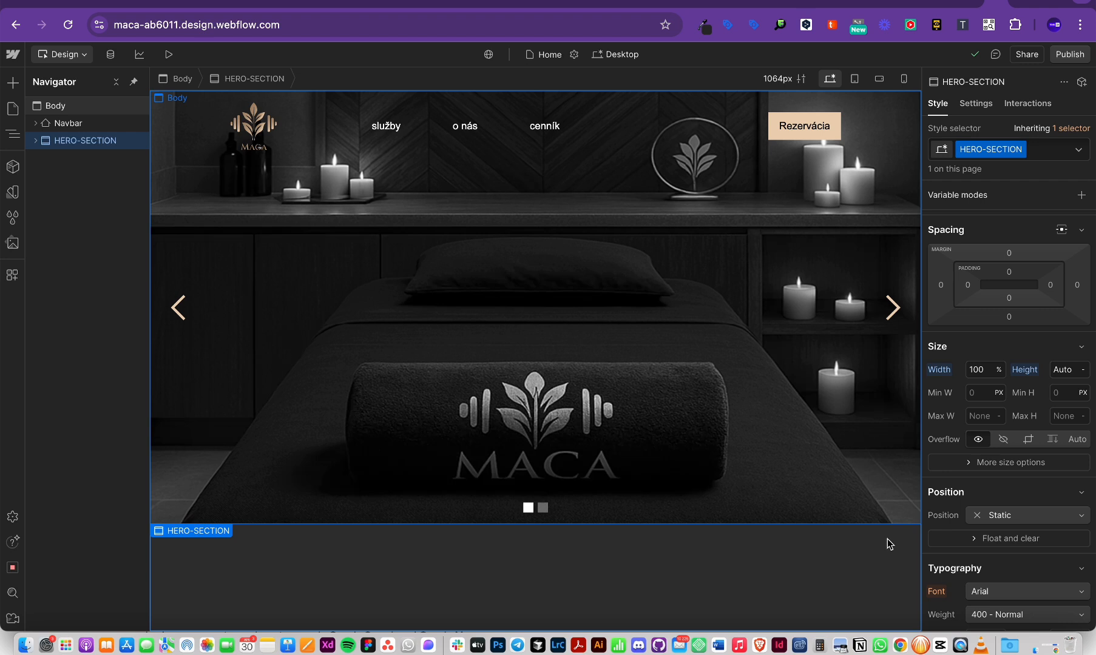
click(887, 539)
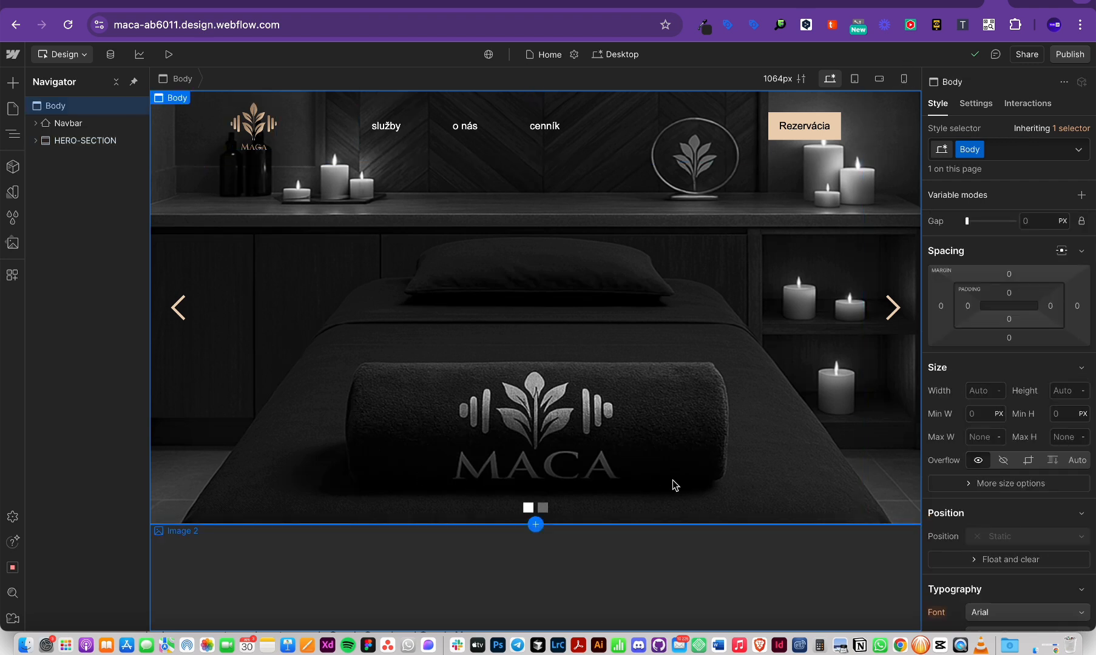
click(85, 140)
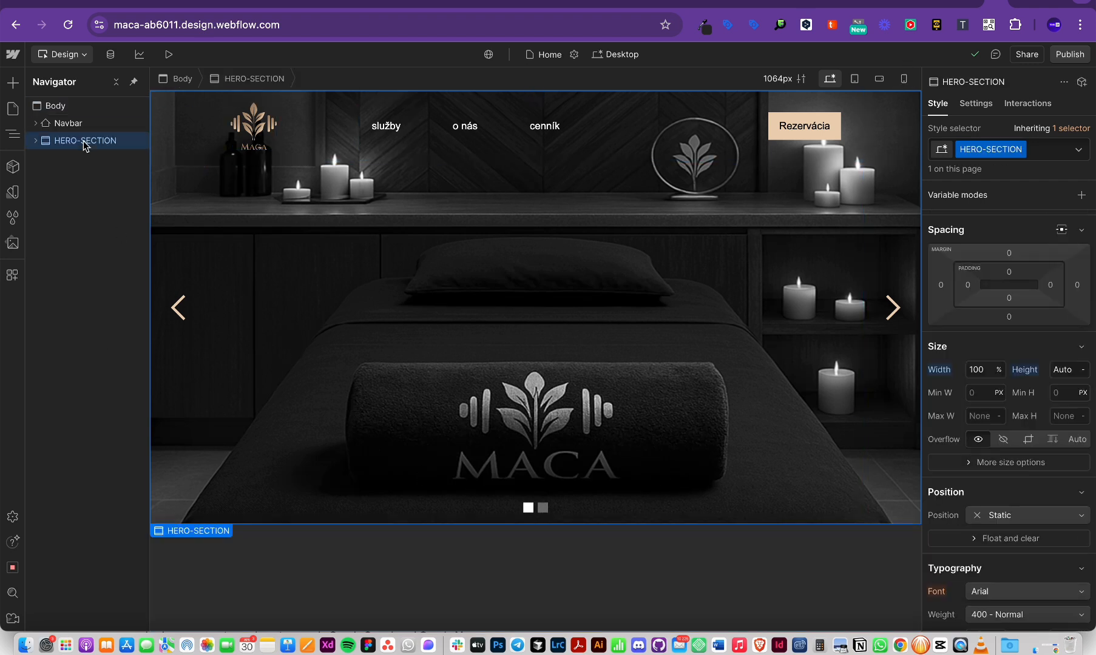
click(35, 142)
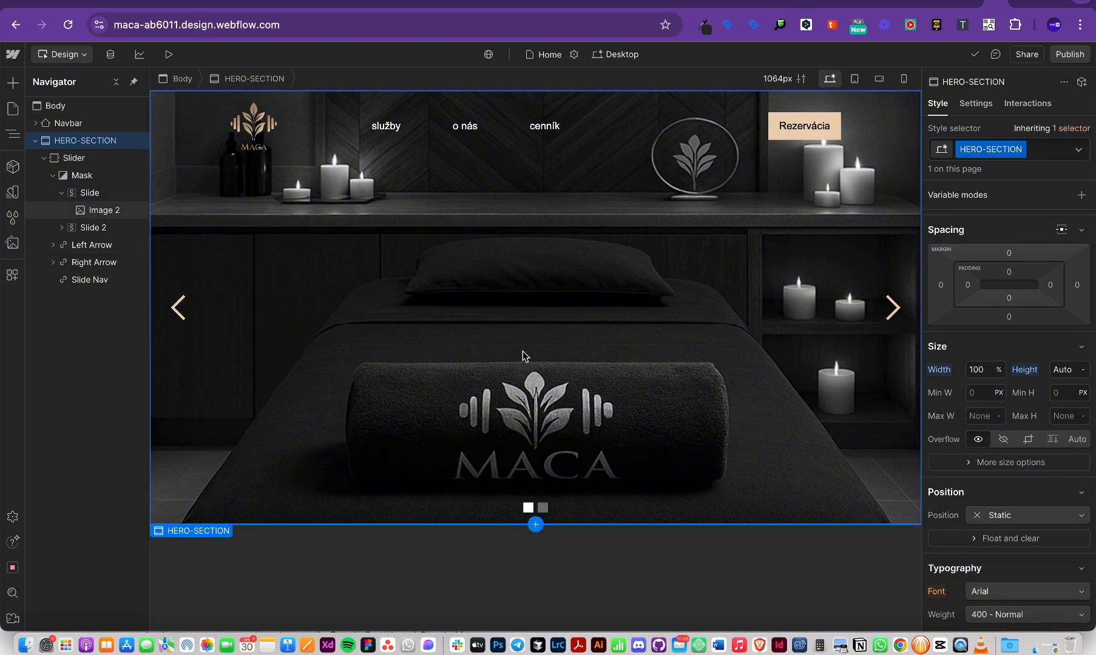
Step: Check HERO-SECTION's HTML tag in its settings, leaving it as Section
click(970, 104)
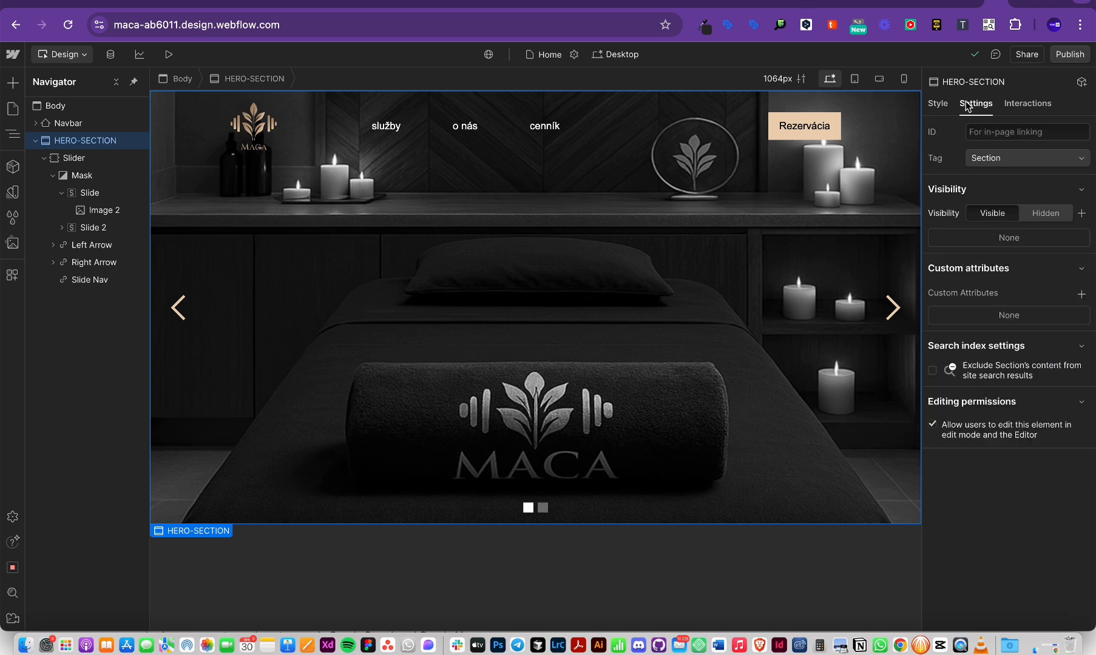
click(986, 165)
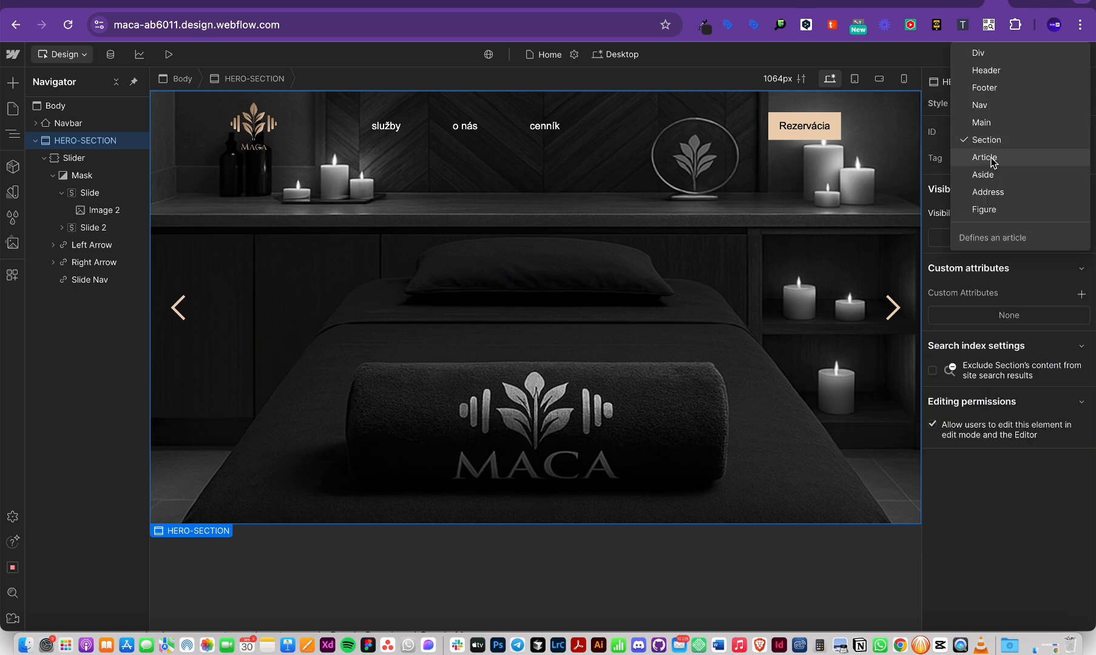
click(984, 52)
key(super+z)
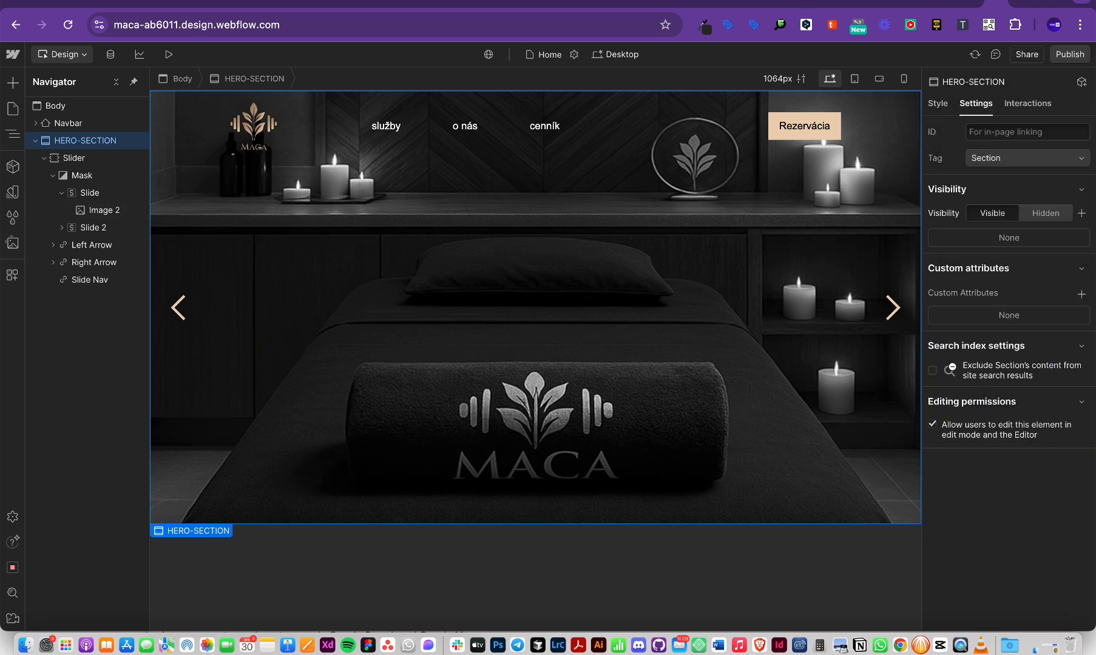
Step: Insert a Div Block below the hero section via quick find 'div' and select it
click(52, 107)
key(super+e)
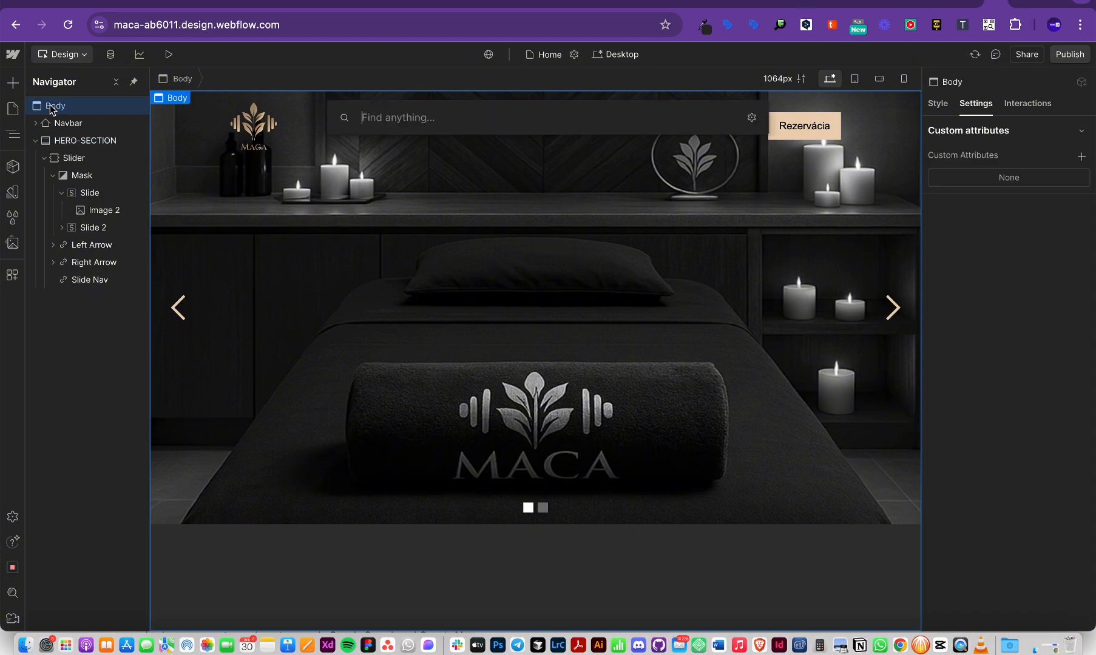
key(Escape)
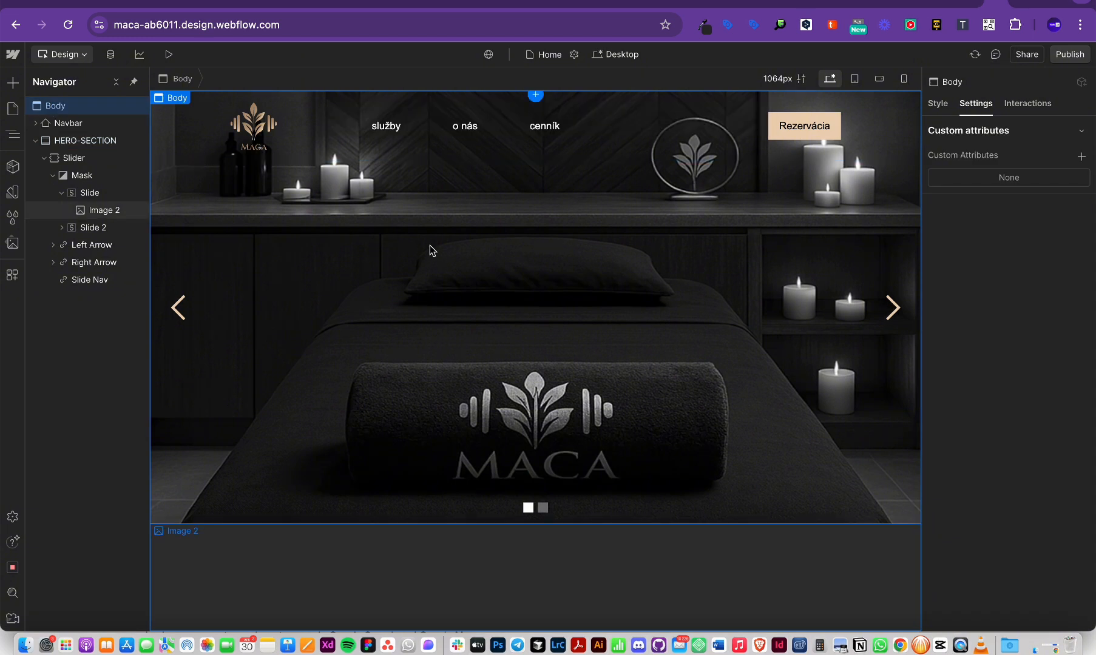
key(v)
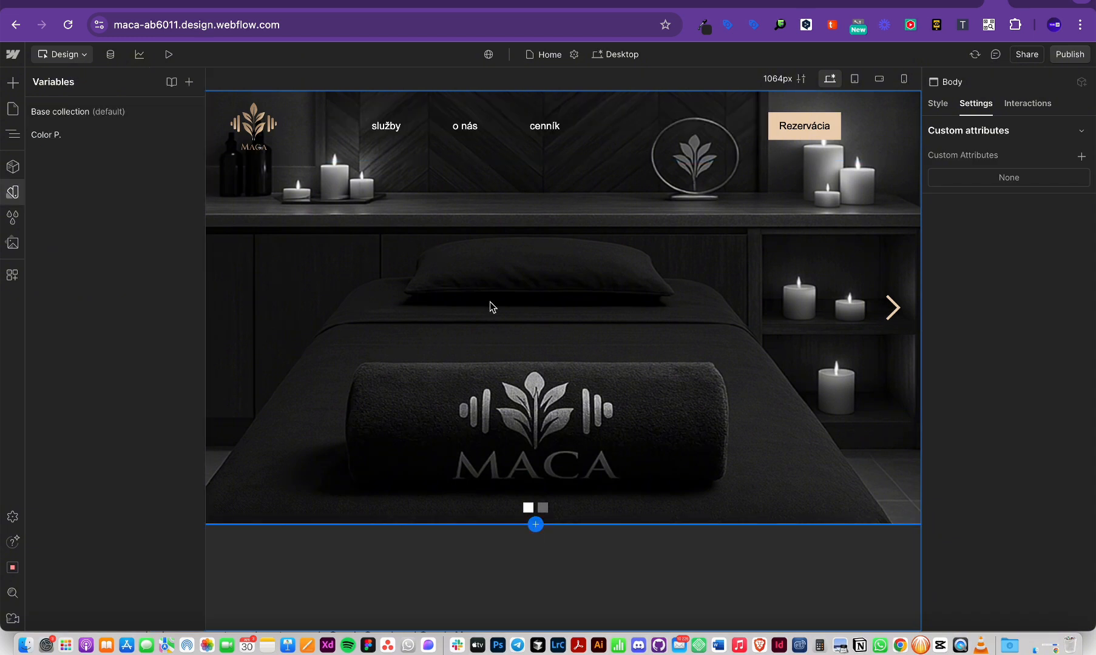
key(super+e)
text(div)
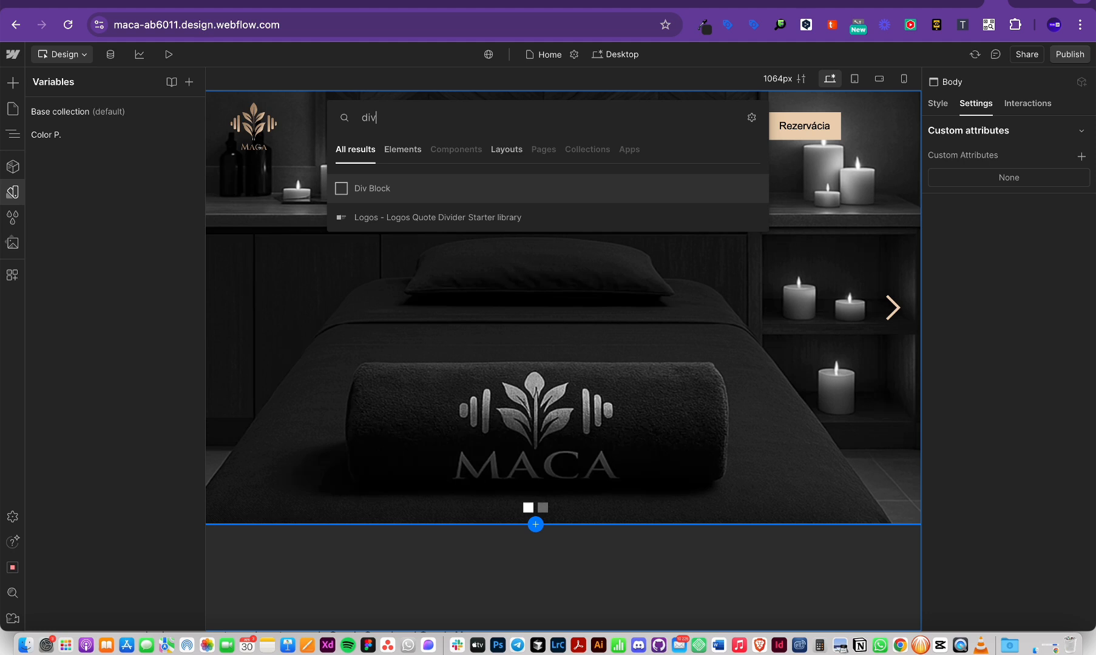
click(384, 190)
click(567, 577)
key(z)
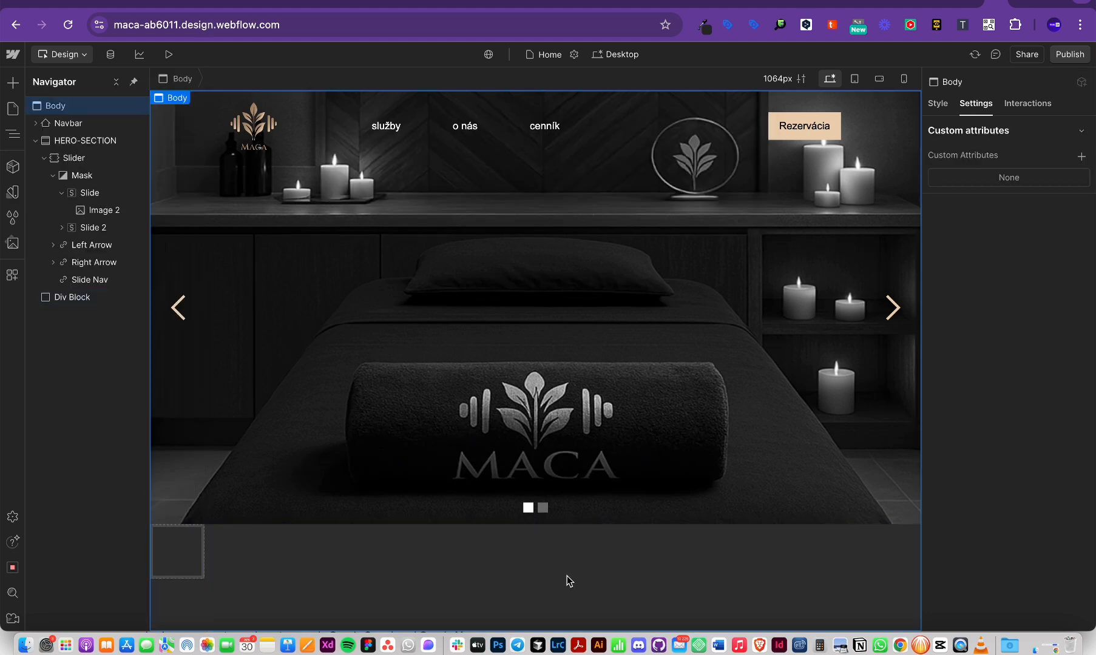
click(35, 140)
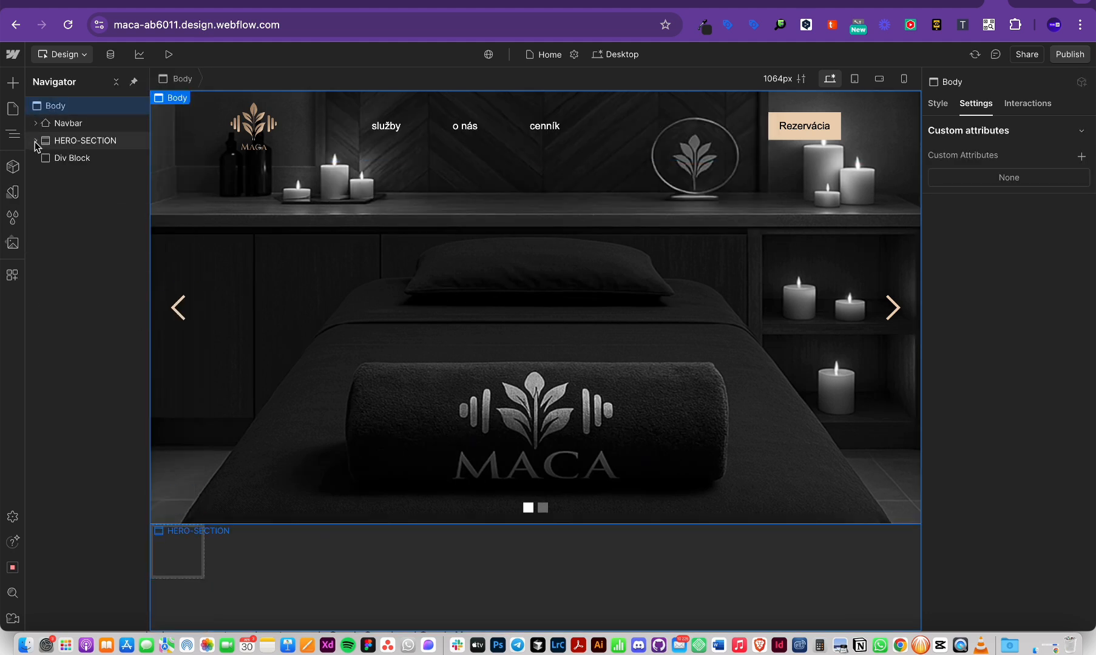
click(81, 158)
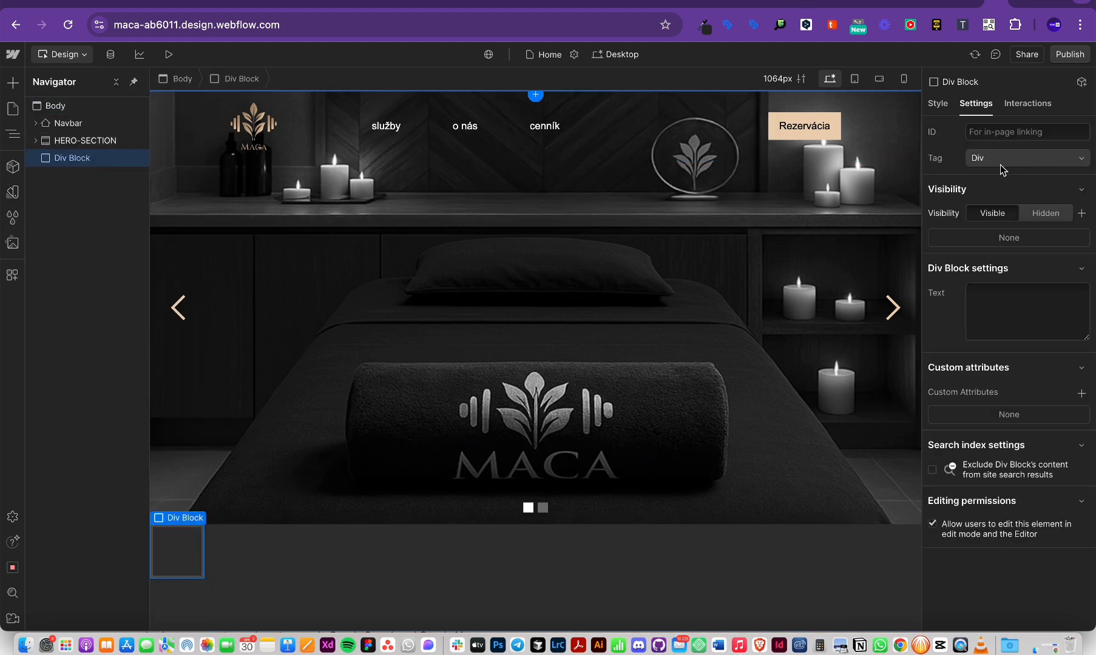
Step: Set the Div Block's width to 100% and its height to 80vh
click(935, 106)
click(980, 493)
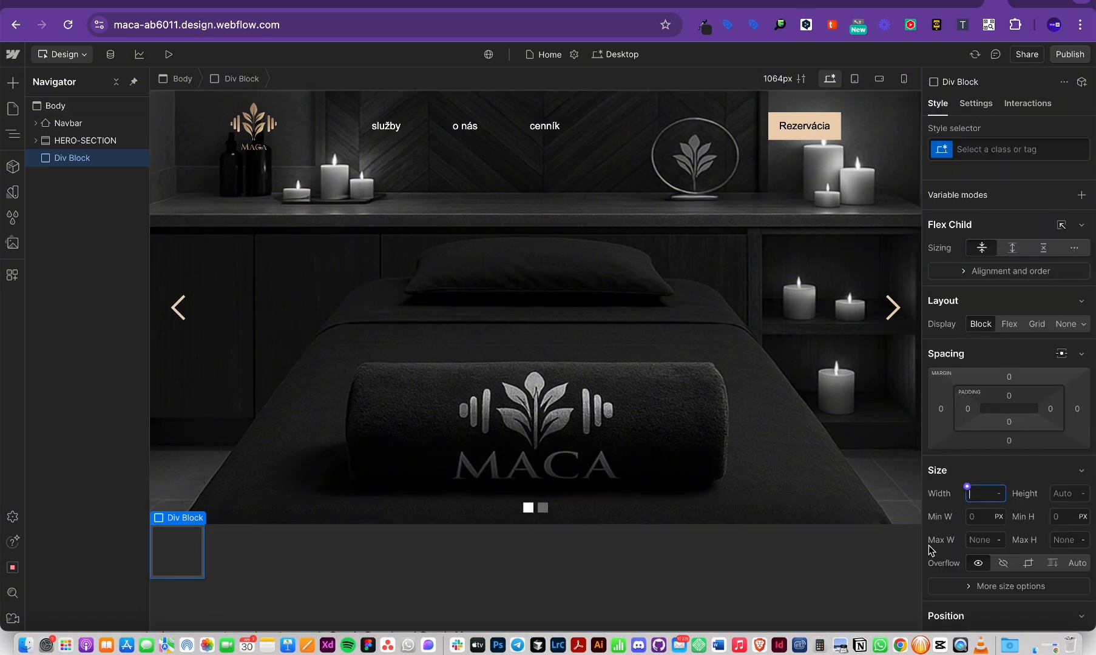
text(100%)
key(Return)
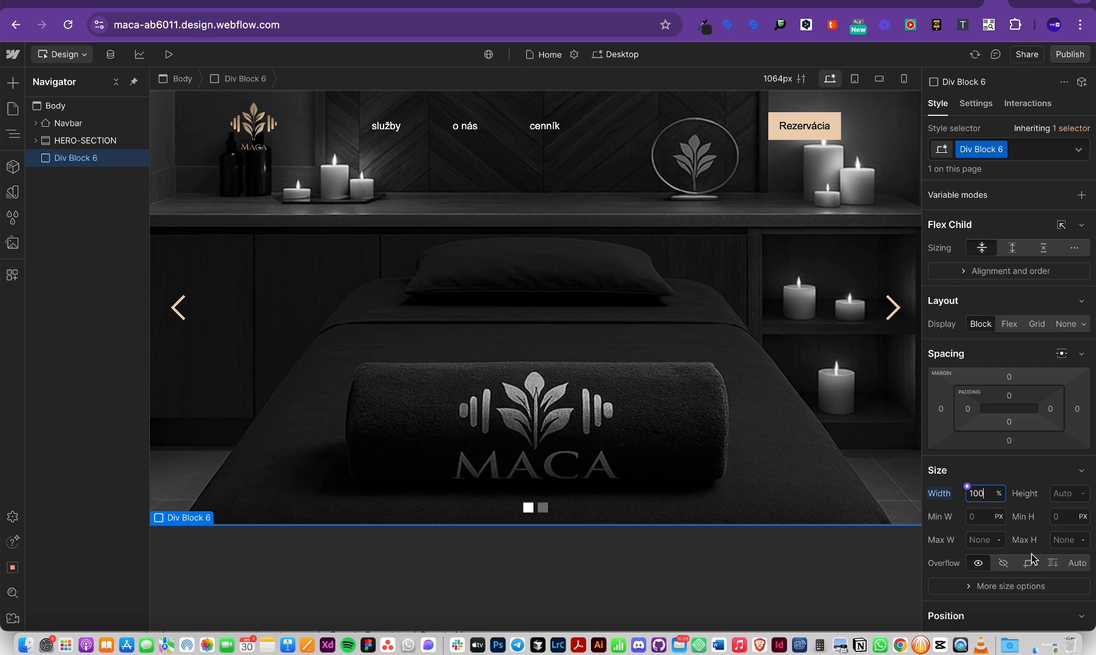
click(1068, 495)
text(100vh)
key(Return)
scroll(626, 402, down, 10)
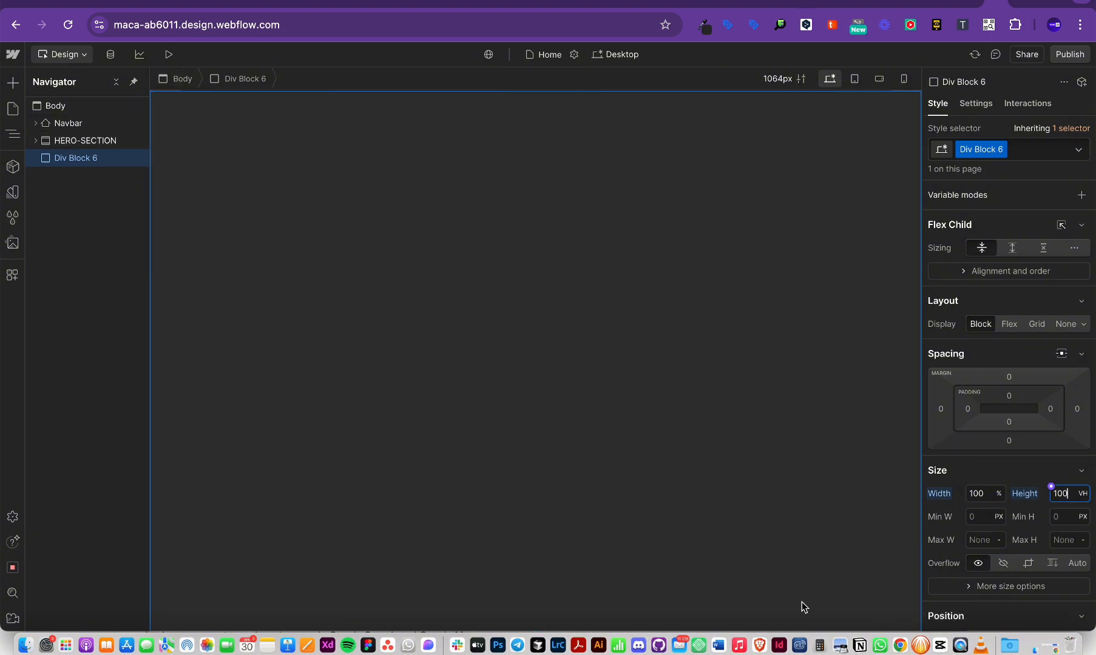
scroll(501, 361, up, 5)
scroll(501, 361, down, 5)
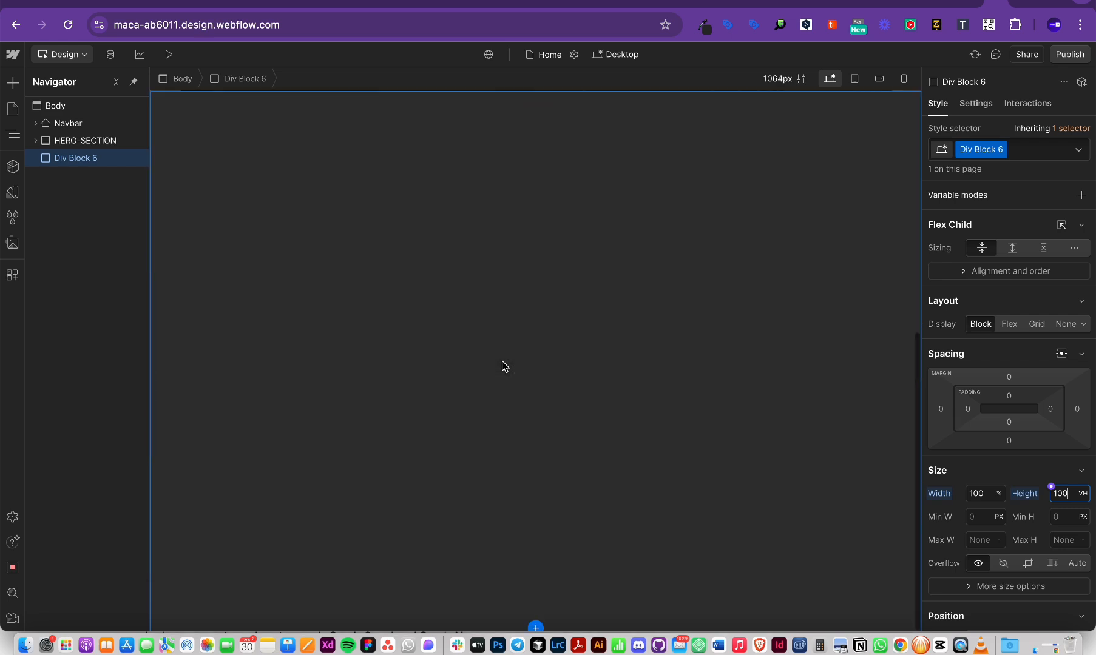
double_click(1059, 494)
text(80)
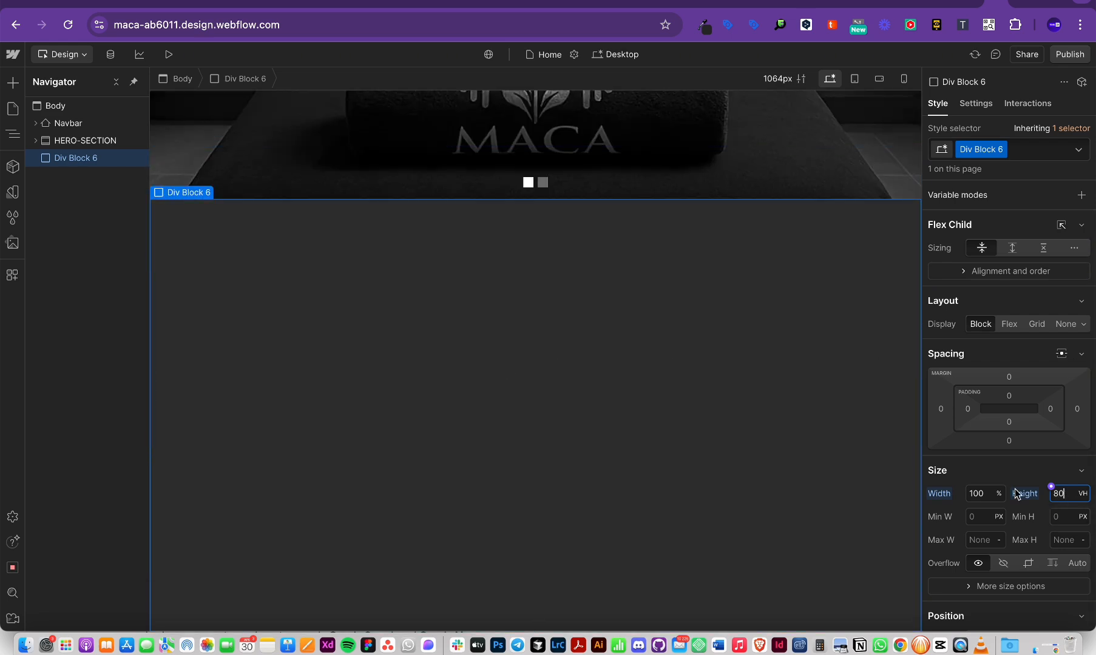
scroll(708, 427, up, 5)
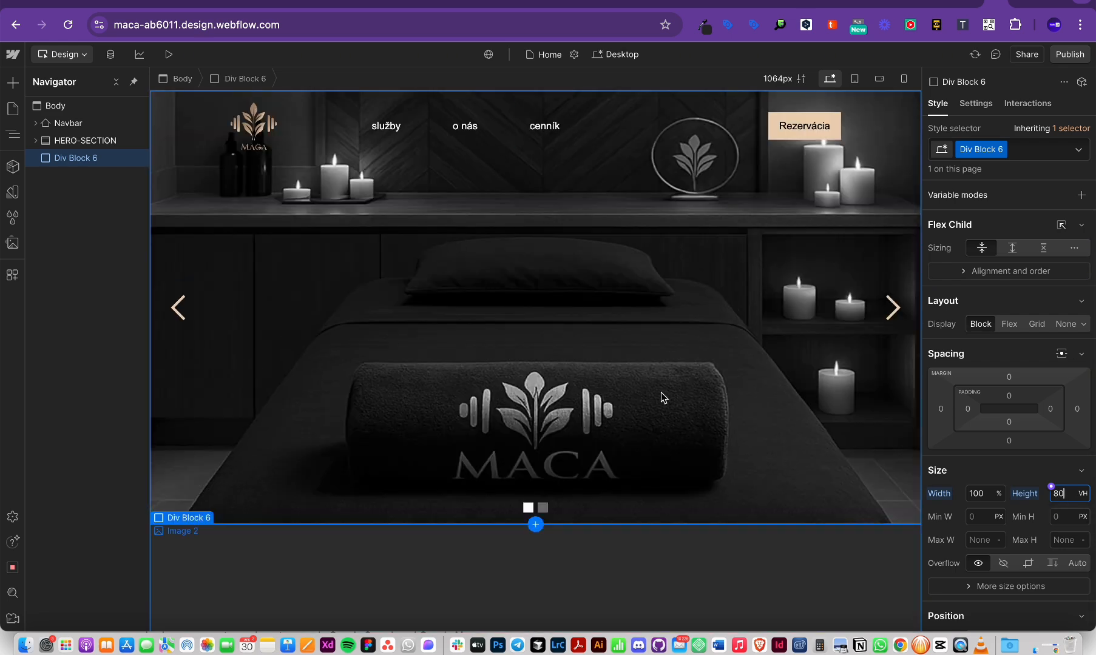
scroll(662, 397, down, 5)
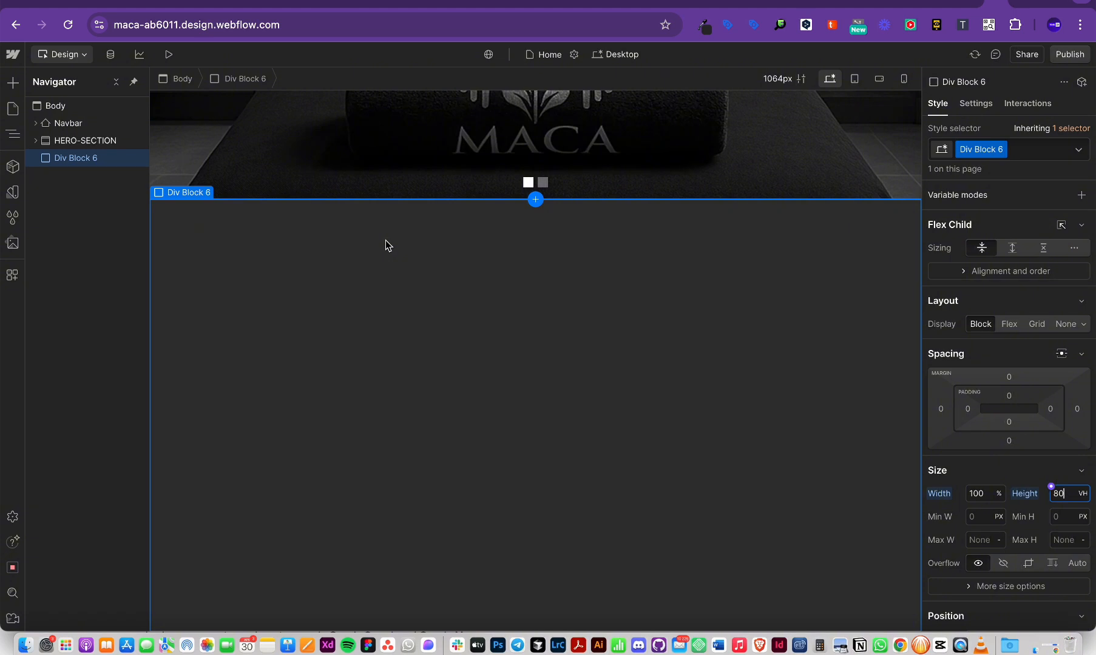
Step: Try the Section and Article tags on the div, then revert it to Div
click(975, 104)
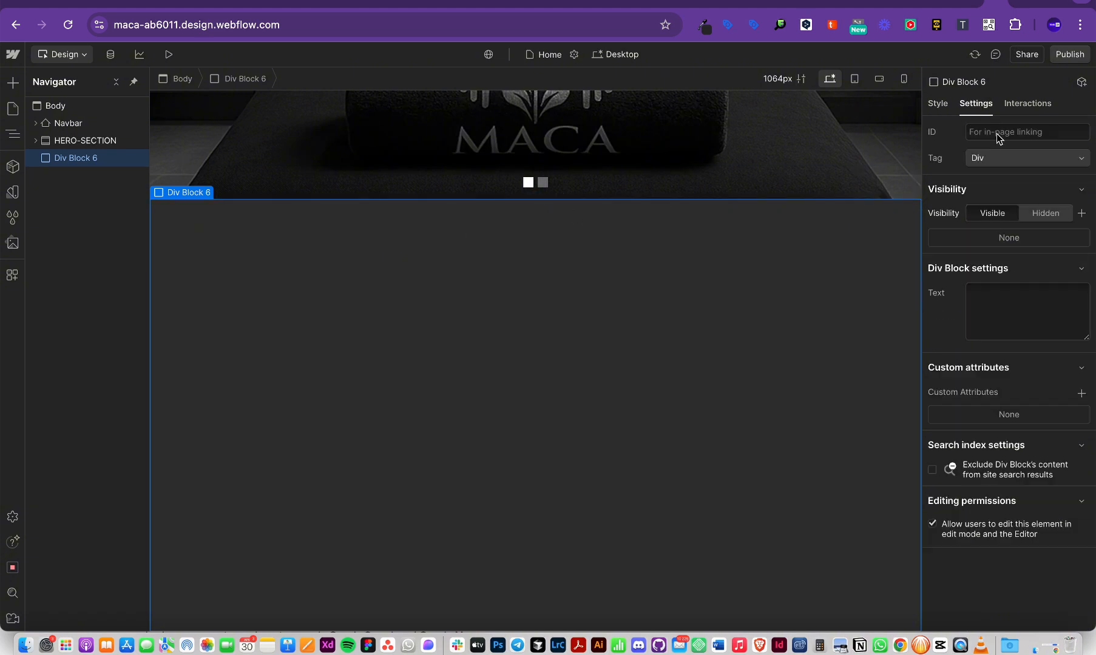
click(984, 157)
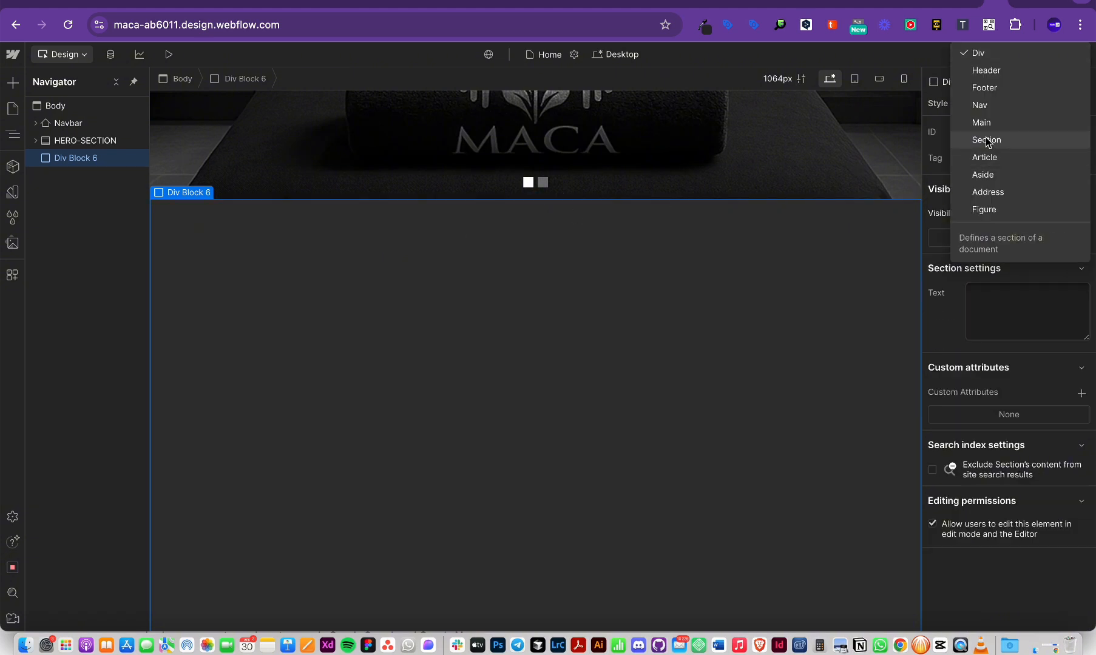
click(986, 140)
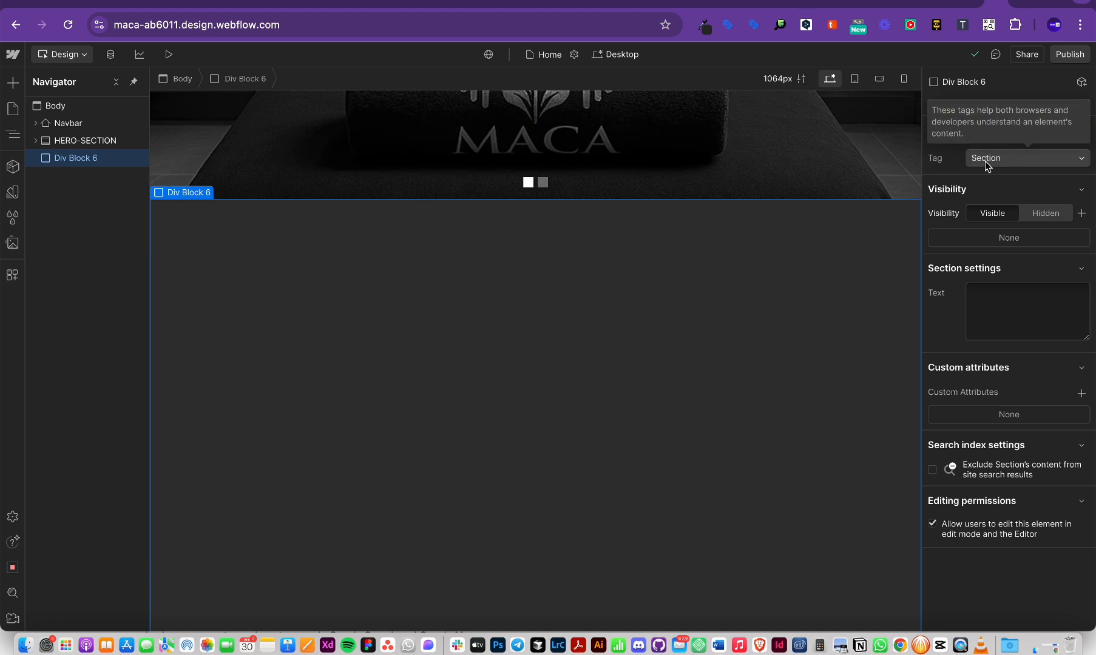
click(981, 163)
click(982, 163)
click(982, 163)
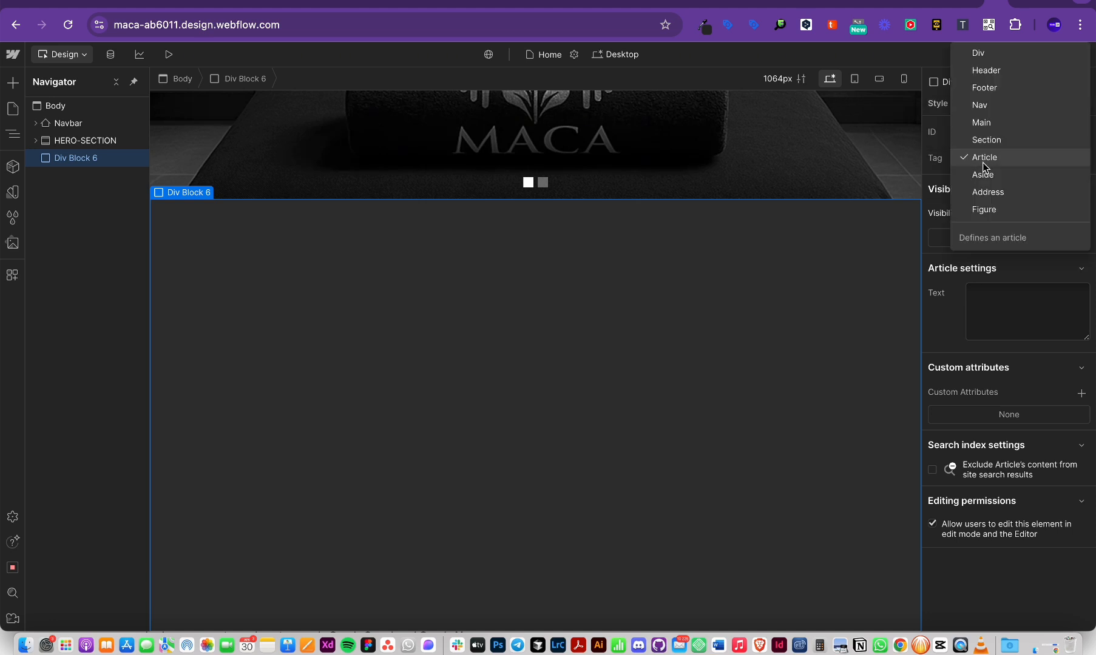
click(986, 54)
Step: Try the Nav tag, then settle on Section as the div's HTML tag
click(1005, 156)
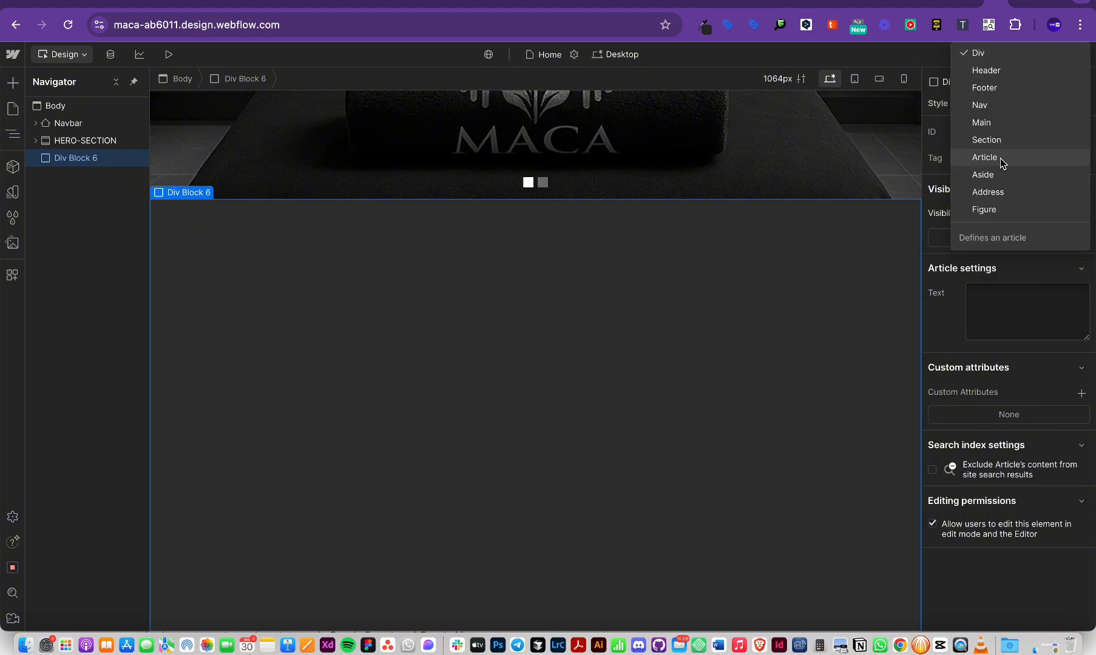
click(990, 107)
scroll(814, 181, up, 5)
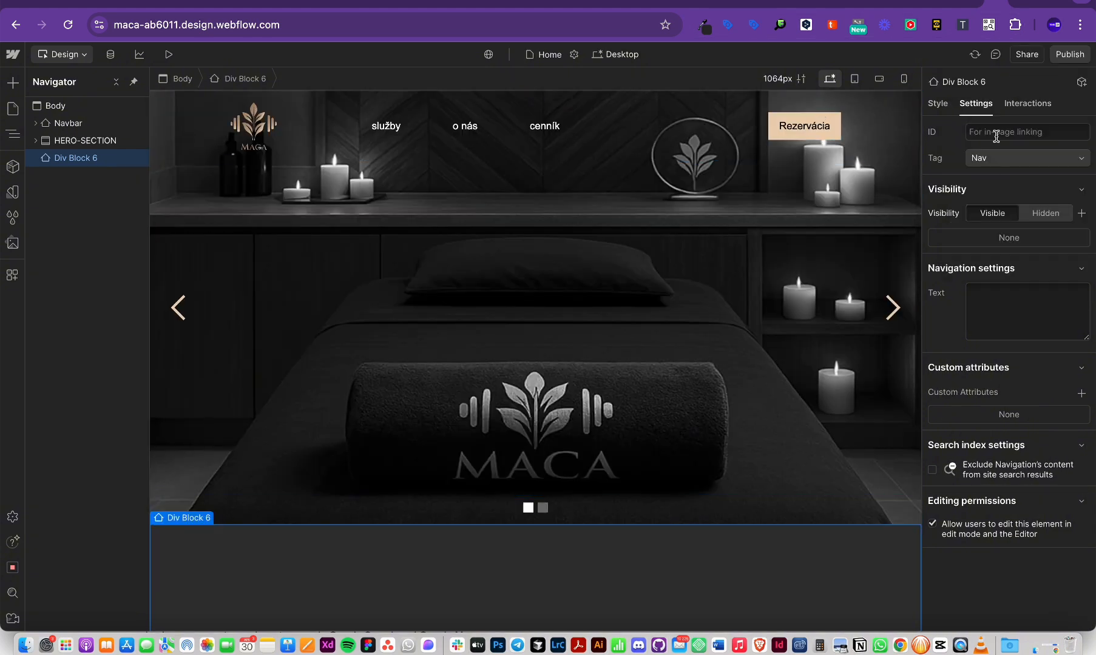
click(978, 165)
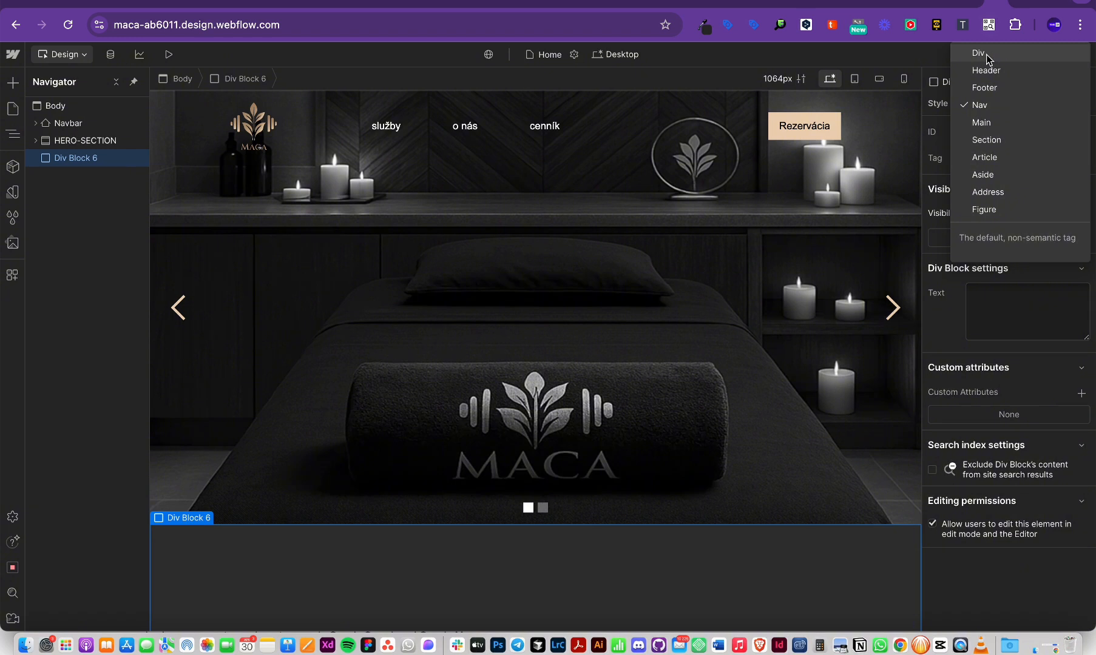
key(Escape)
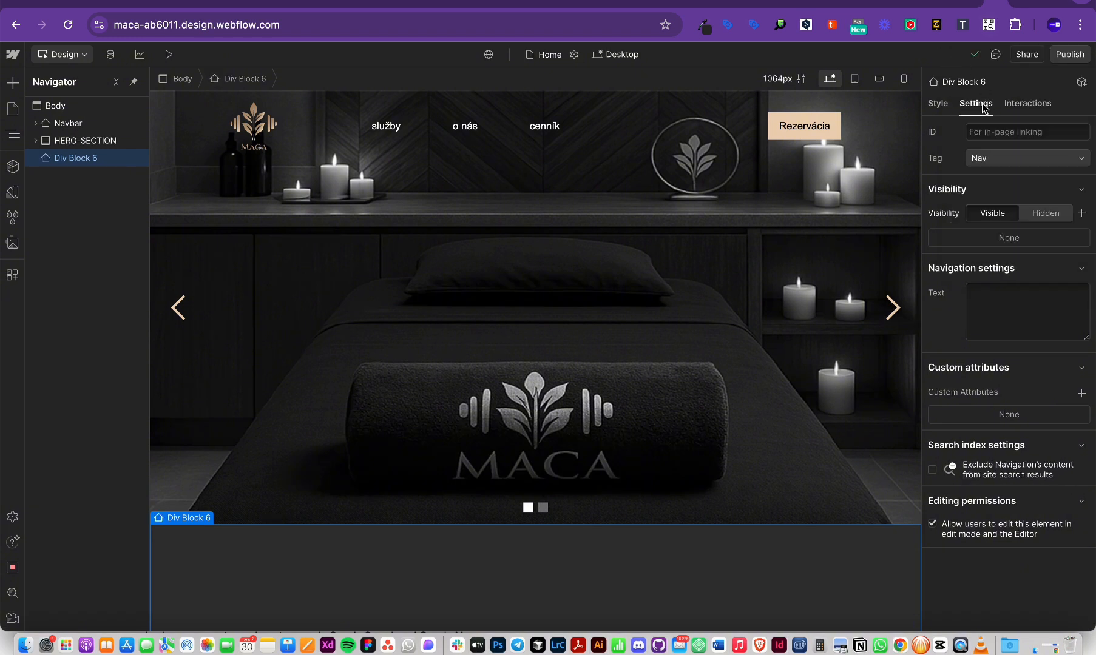
click(995, 159)
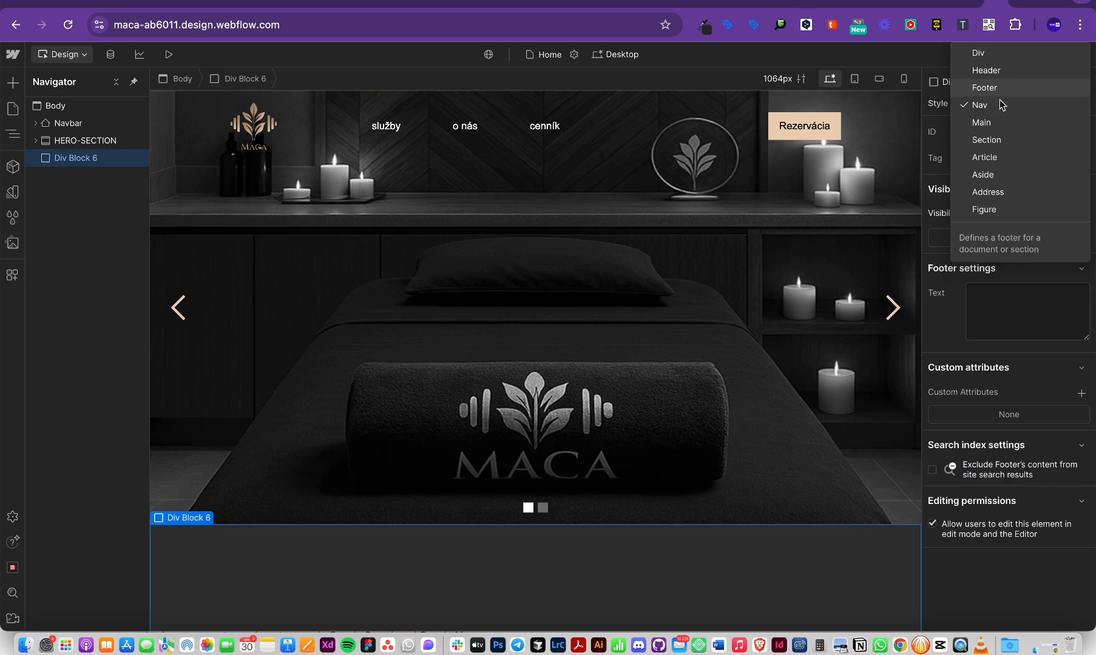
click(995, 141)
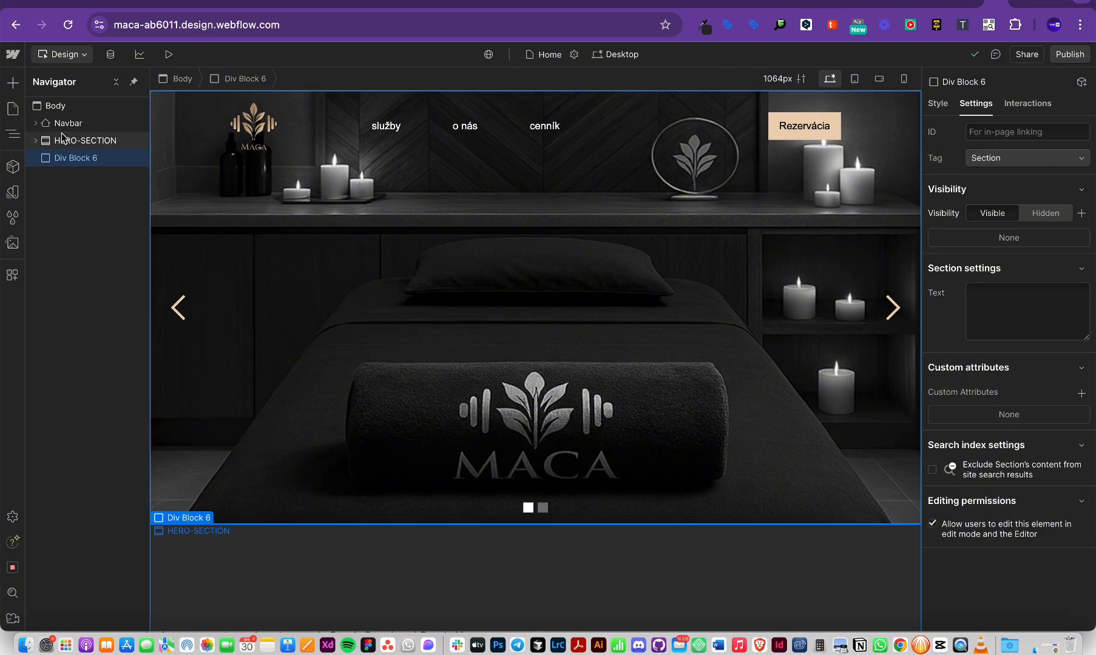
Step: Delete Div Block 6 from the page
scroll(389, 453, down, 2)
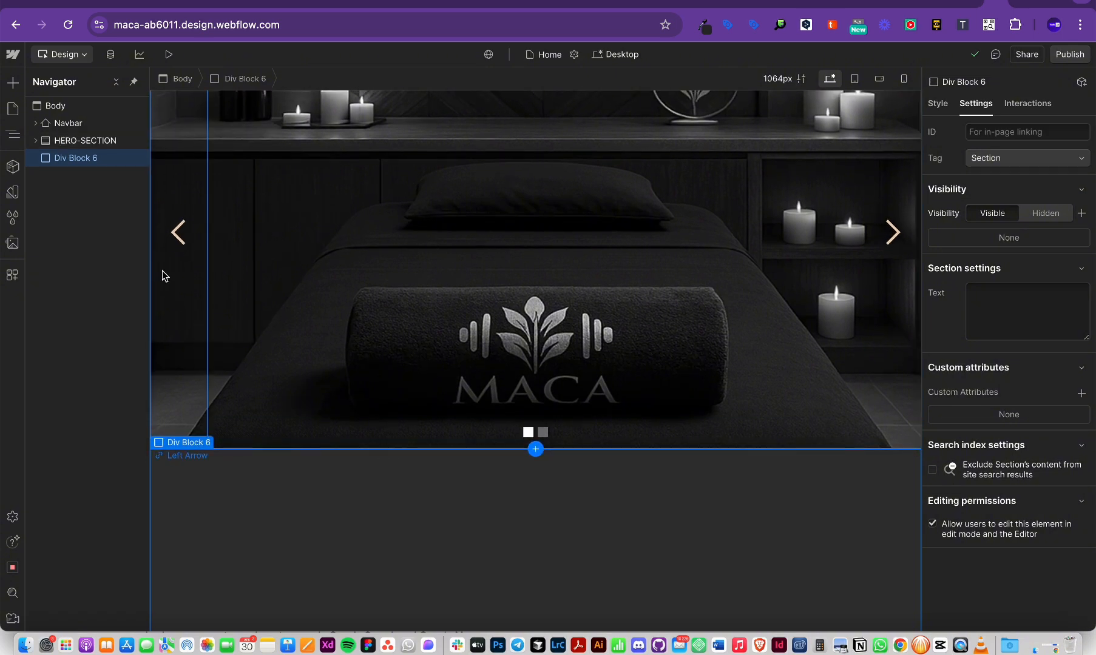
key(Delete)
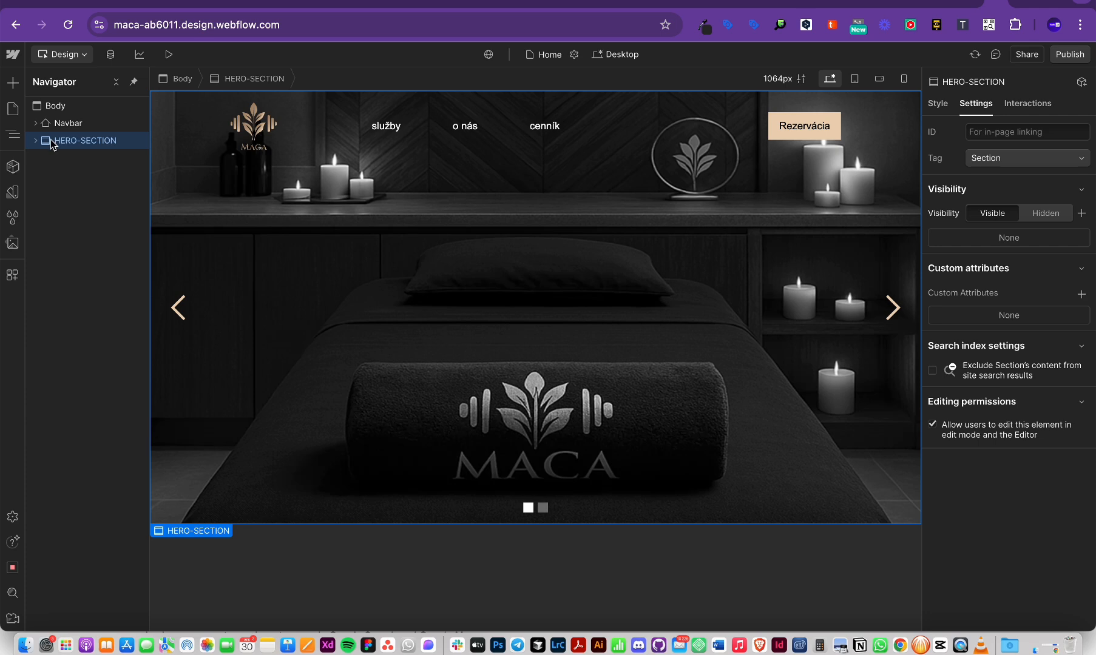
scroll(117, 176, up, 1)
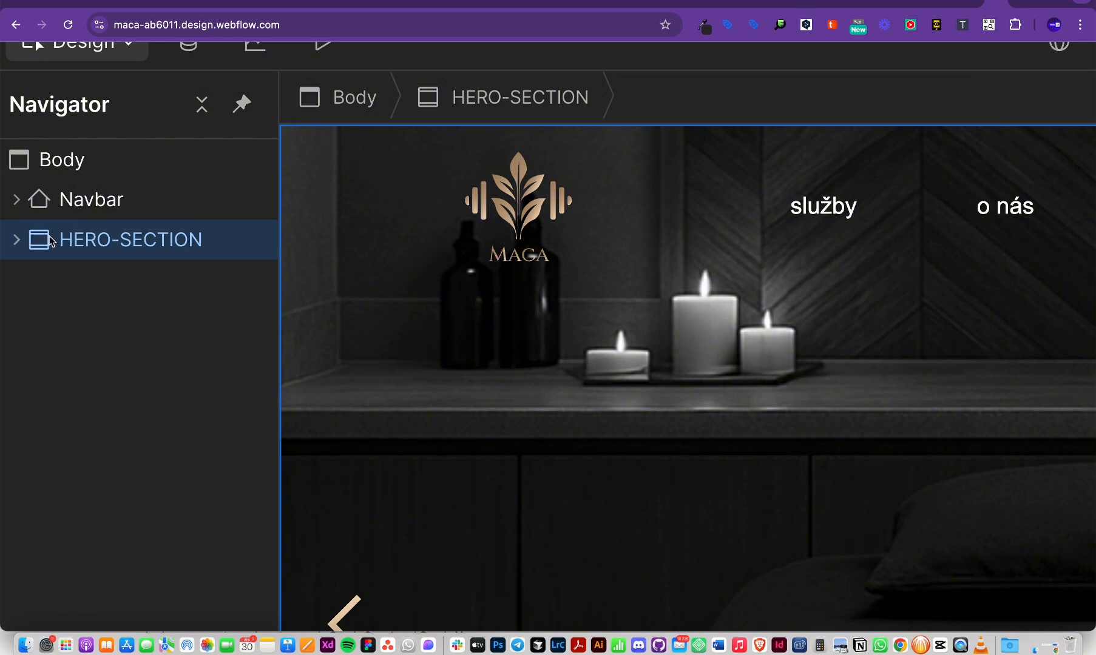
scroll(72, 269, down, 2)
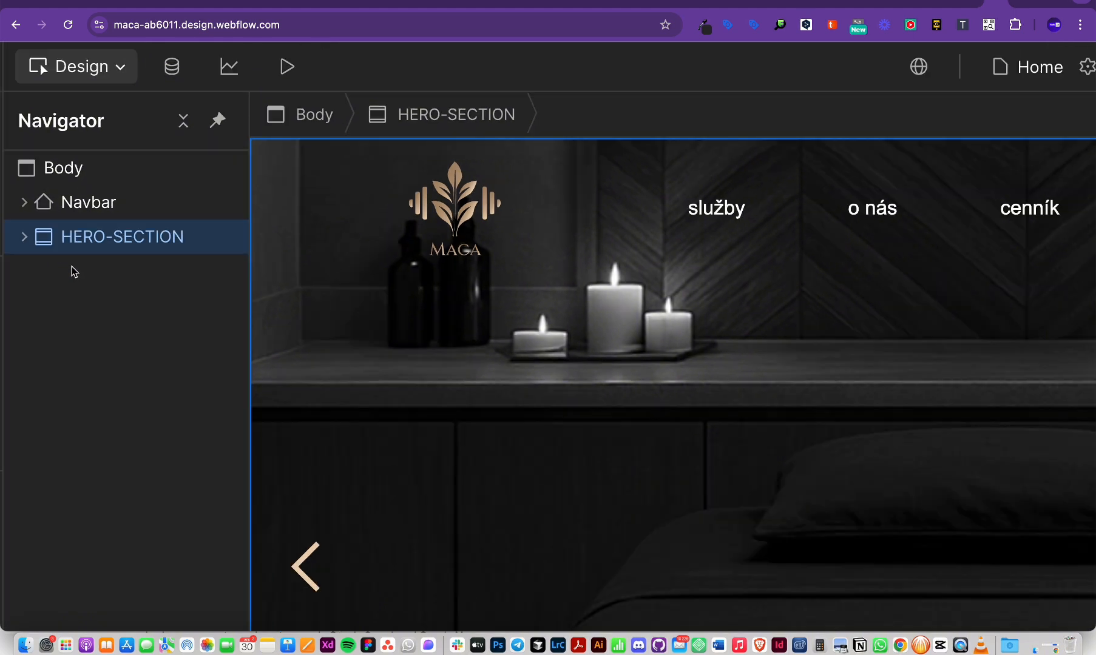
scroll(346, 538, down, 4)
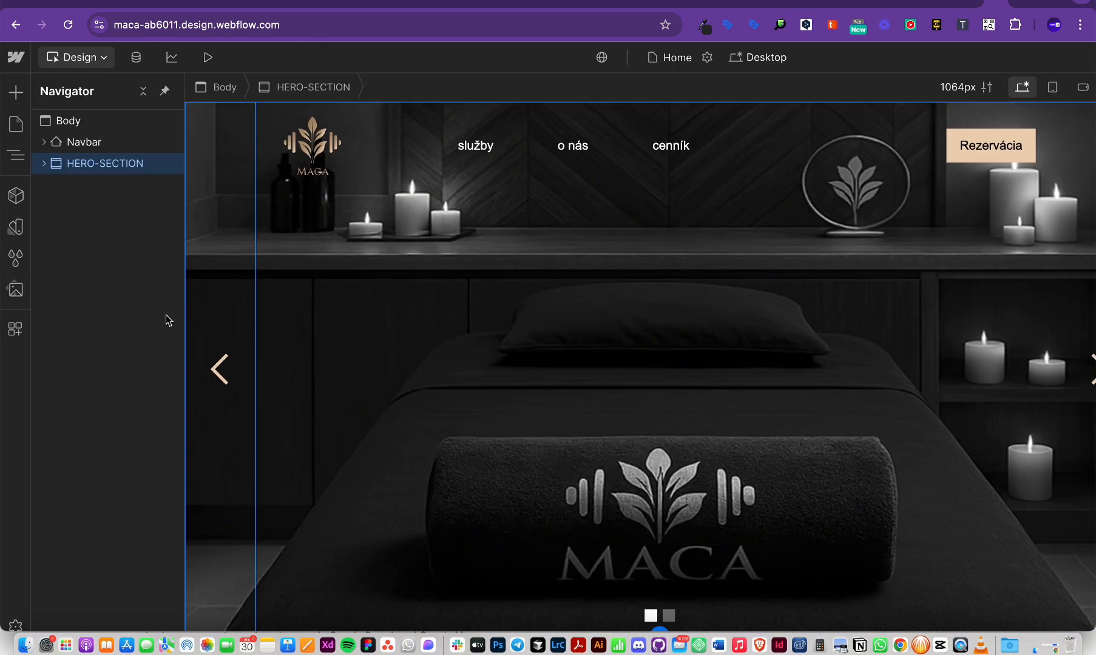
scroll(132, 267, down, 2)
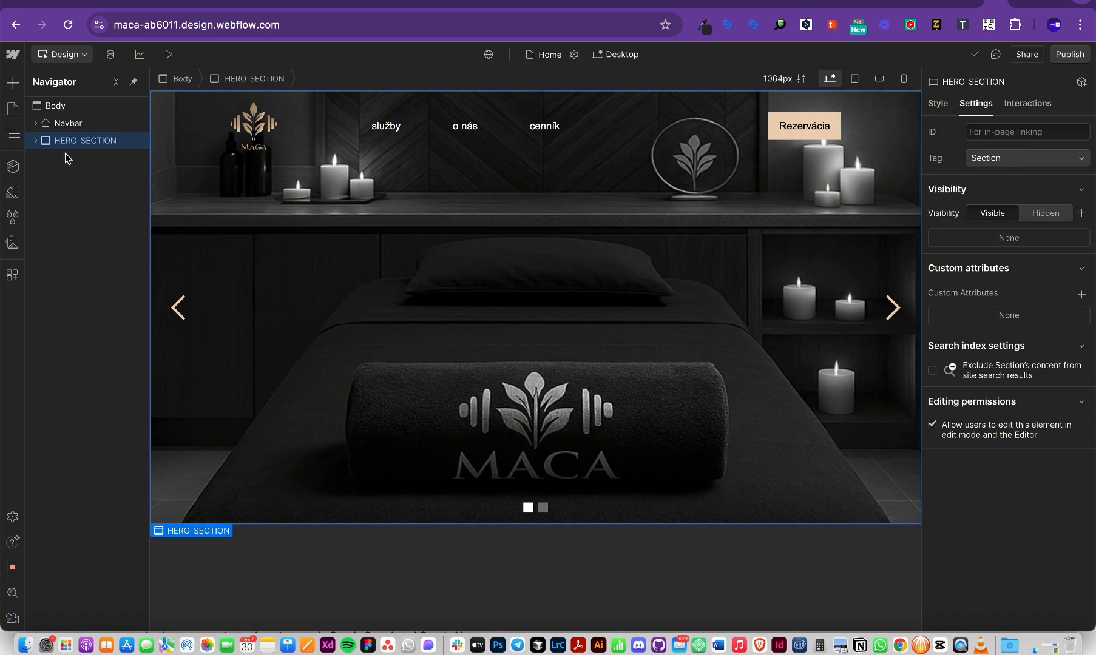
Step: Insert a new Section into the body via quick find 'sec'
click(54, 109)
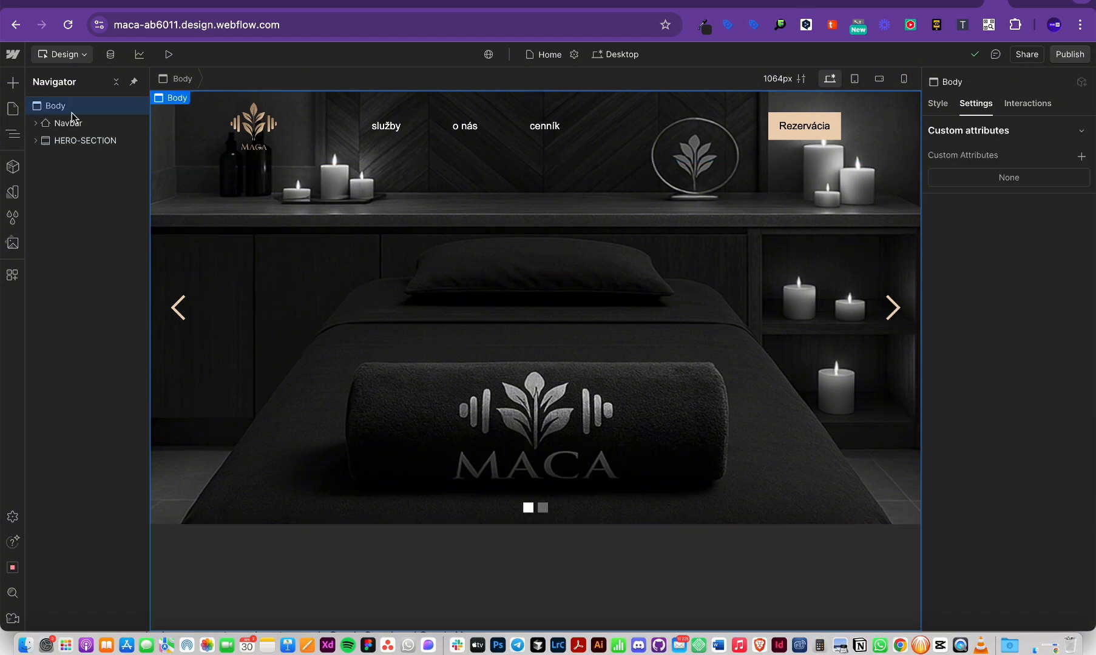
key(super+e)
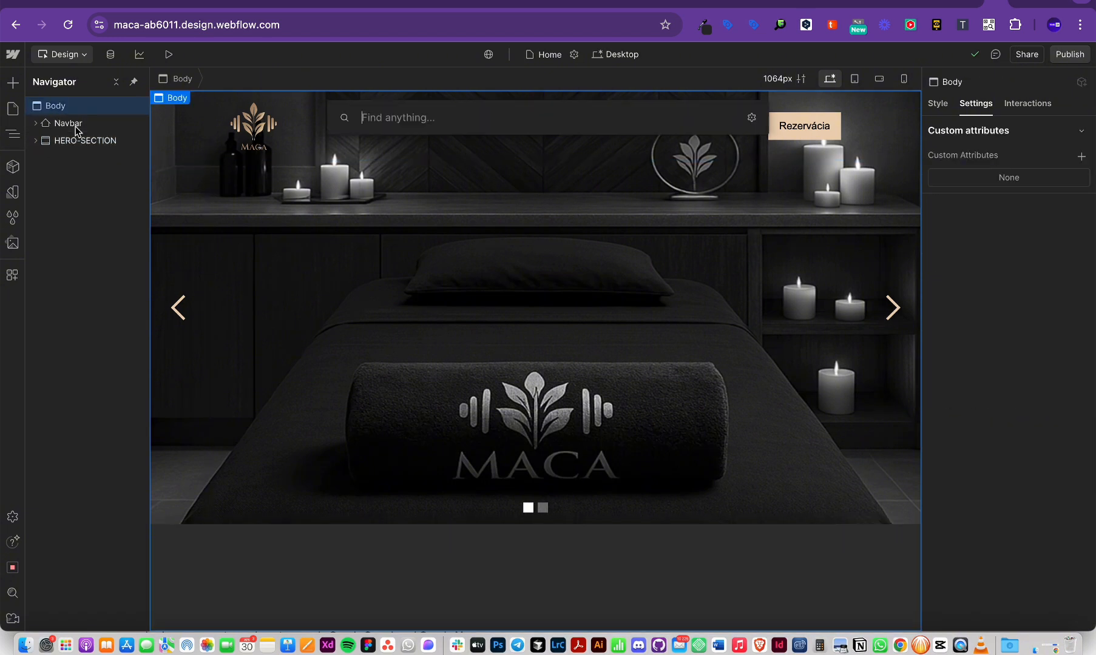
text(sec)
key(Return)
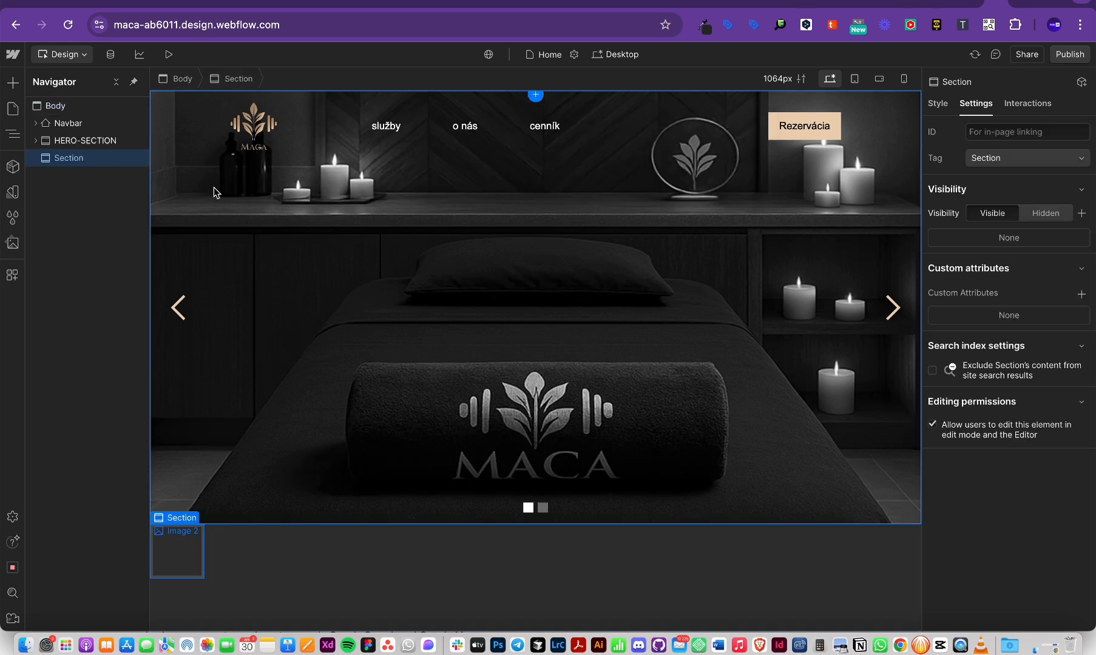
scroll(40, 162, up, 5)
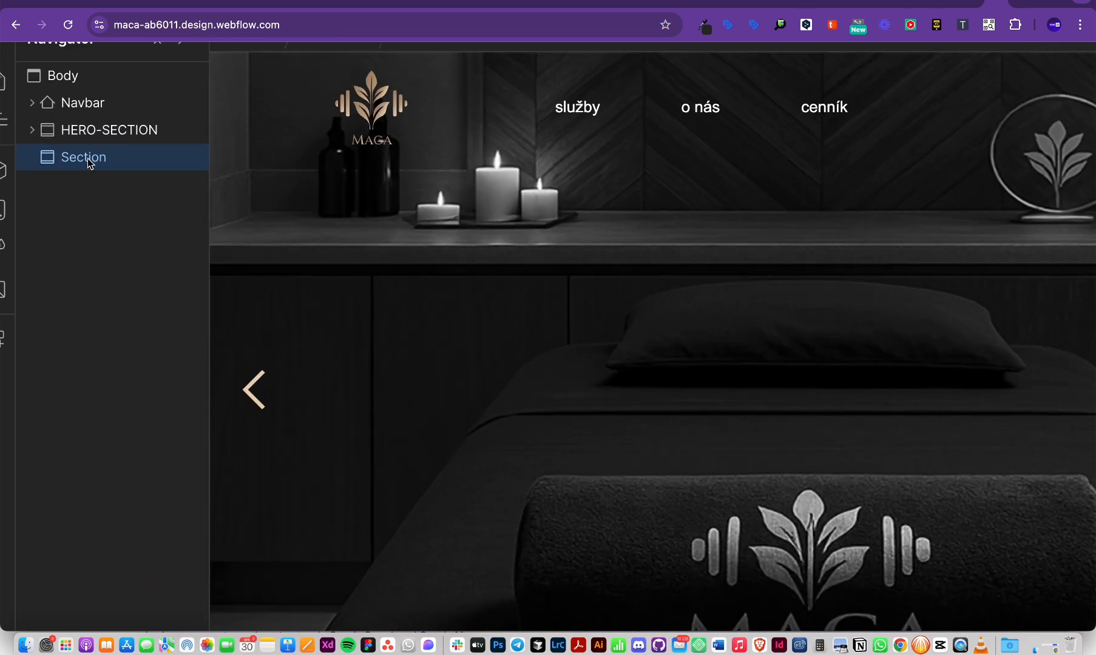
scroll(88, 160, down, 5)
Step: Check the Figma design for reference and return to Webflow
key(super+Tab)
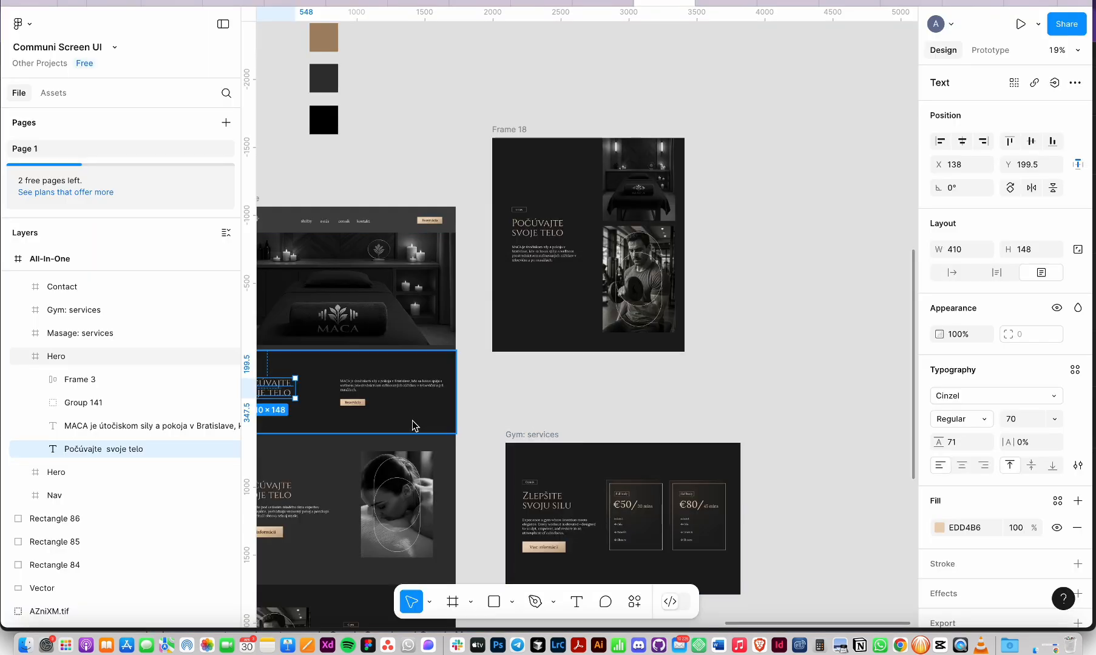
scroll(413, 425, left, 5)
scroll(460, 364, up, 5)
scroll(460, 364, down, 5)
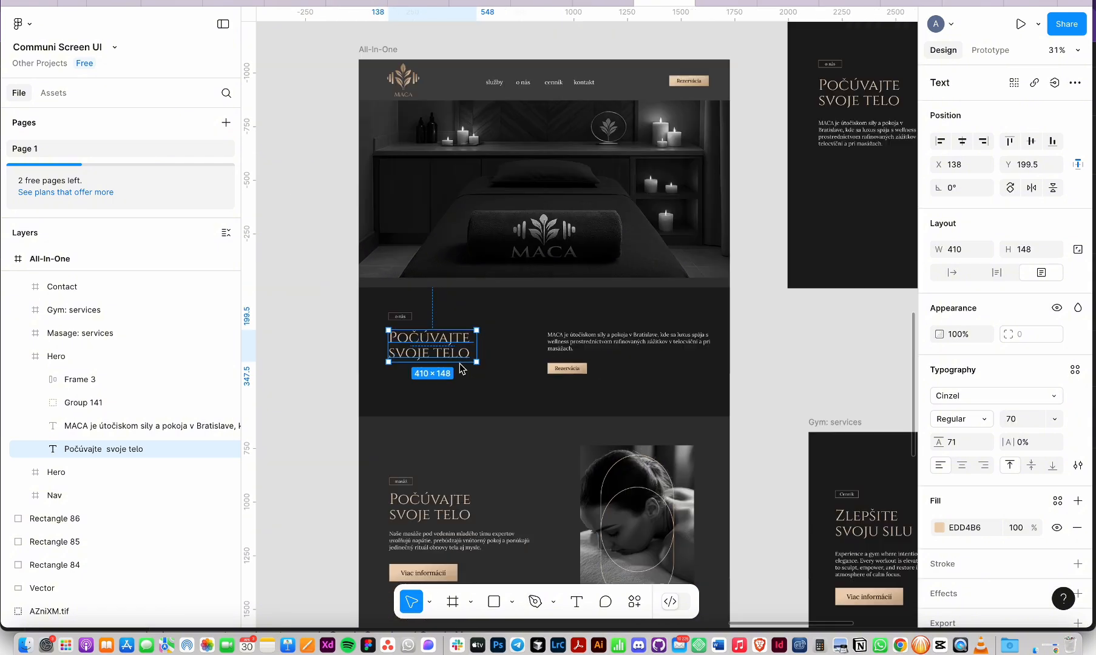
key(super+Tab)
Step: Create and apply an ABOUT-US class to the new section from the Style selector
click(983, 135)
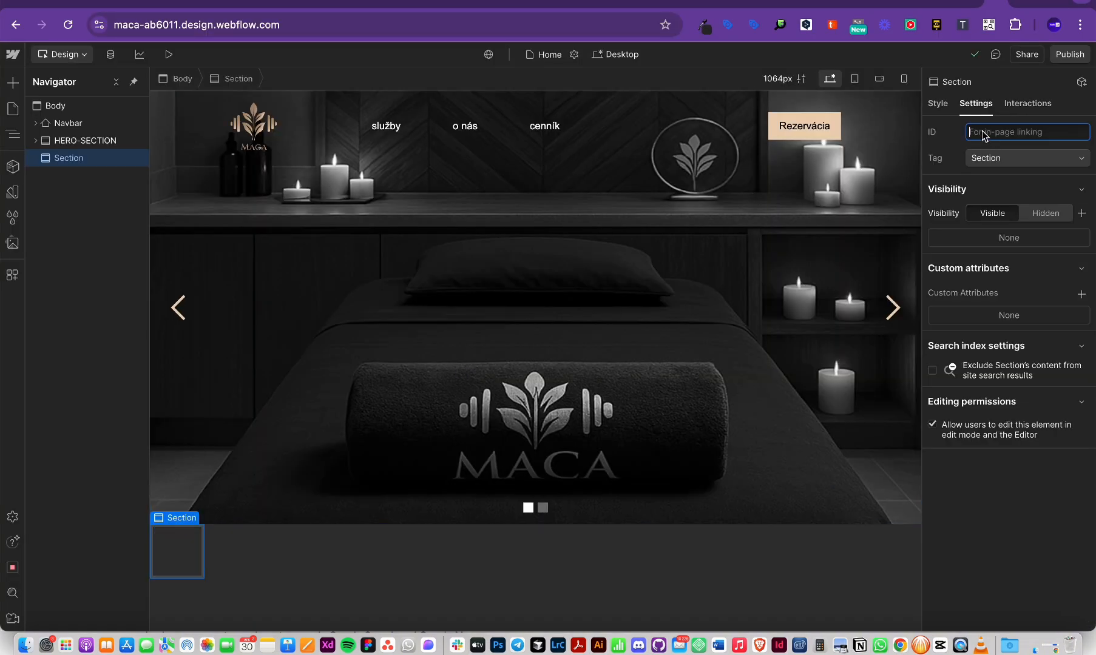
click(937, 105)
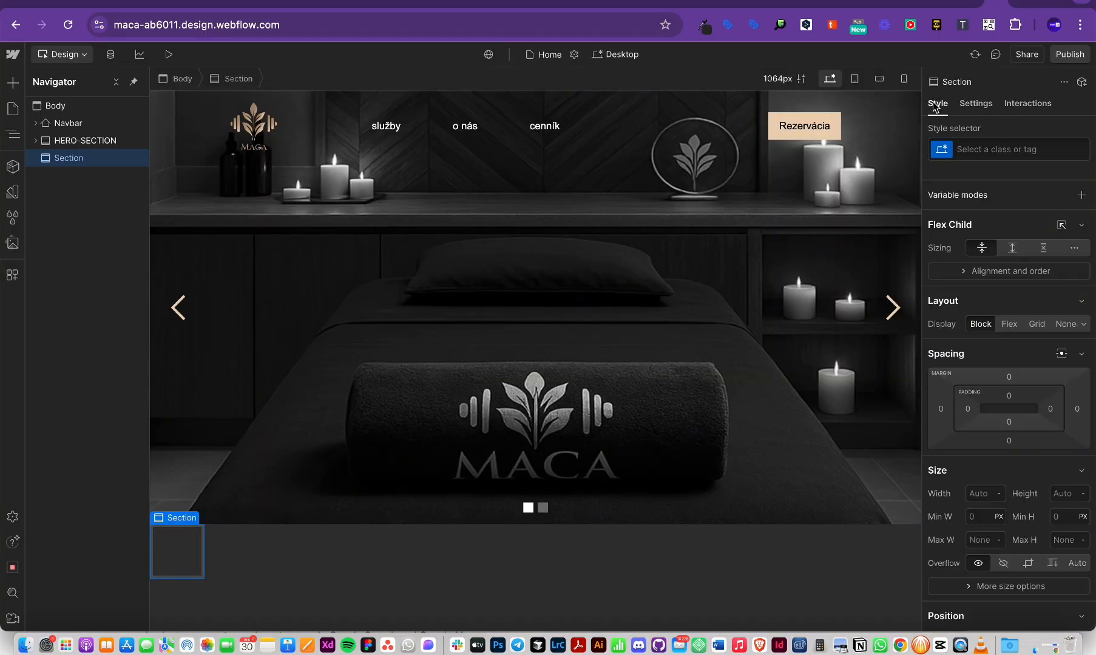
click(985, 152)
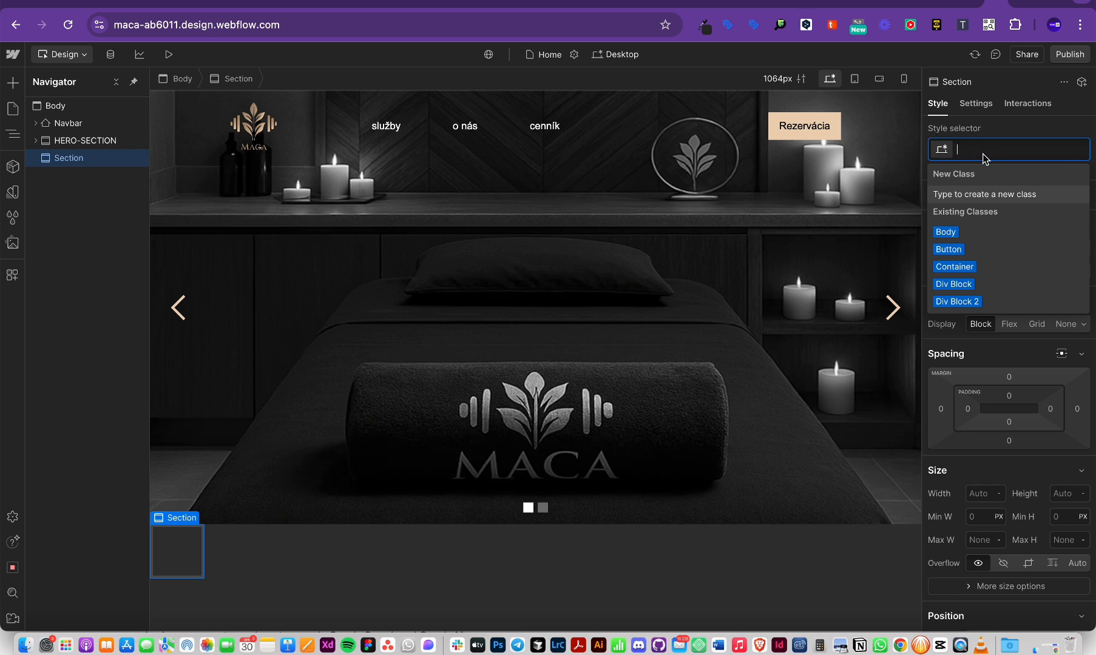
click(982, 112)
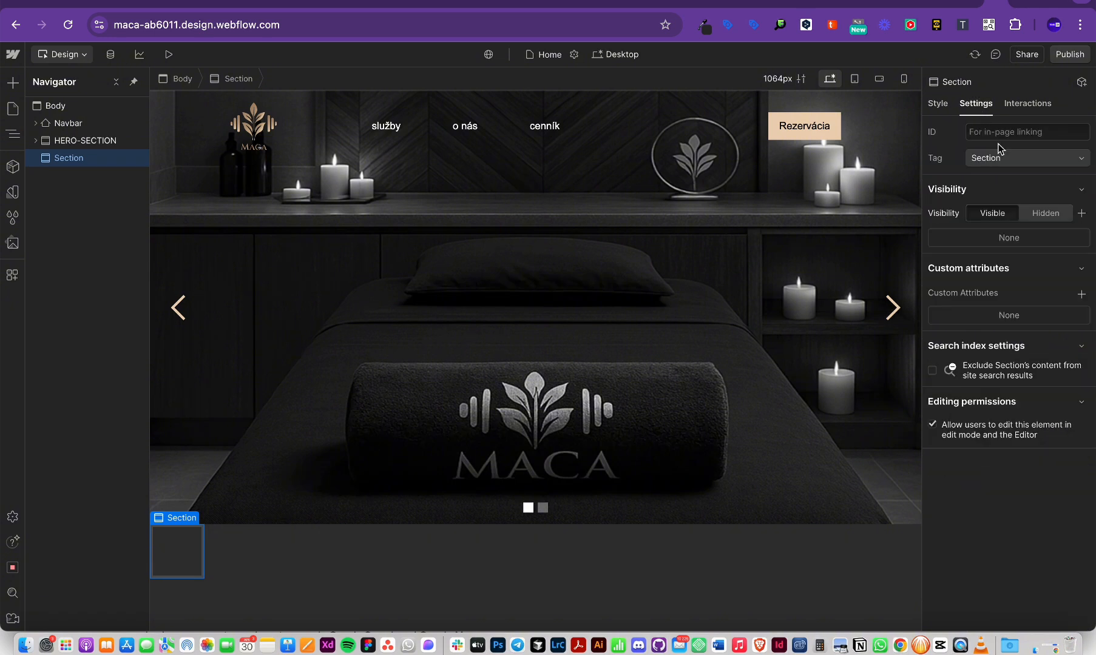
click(938, 105)
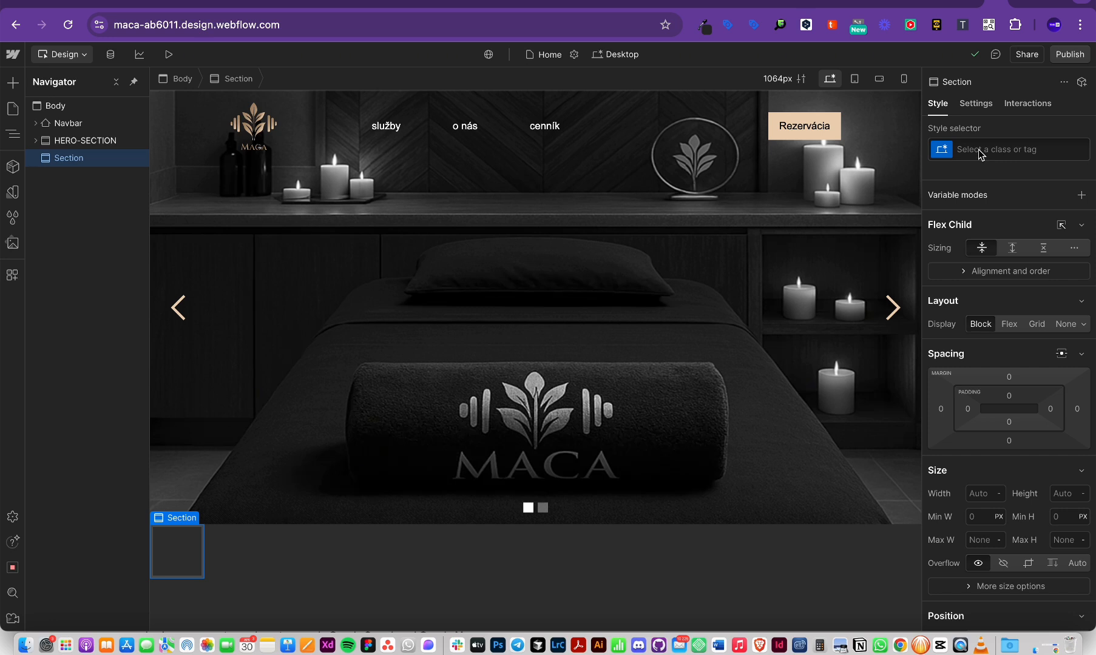
click(981, 155)
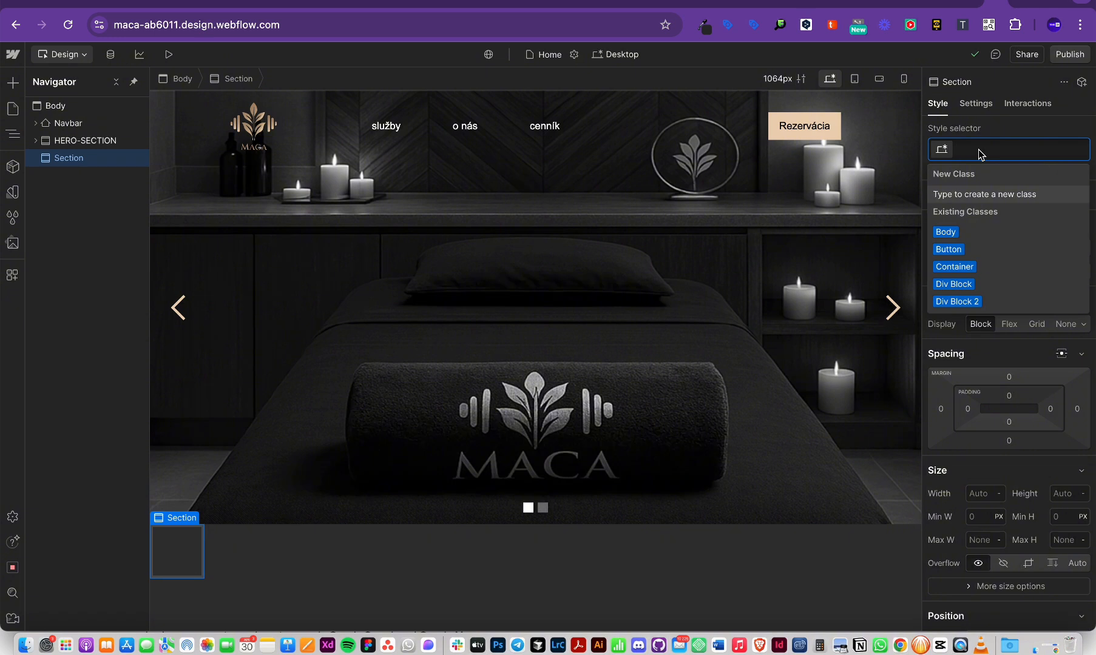
text(ABOUT-US)
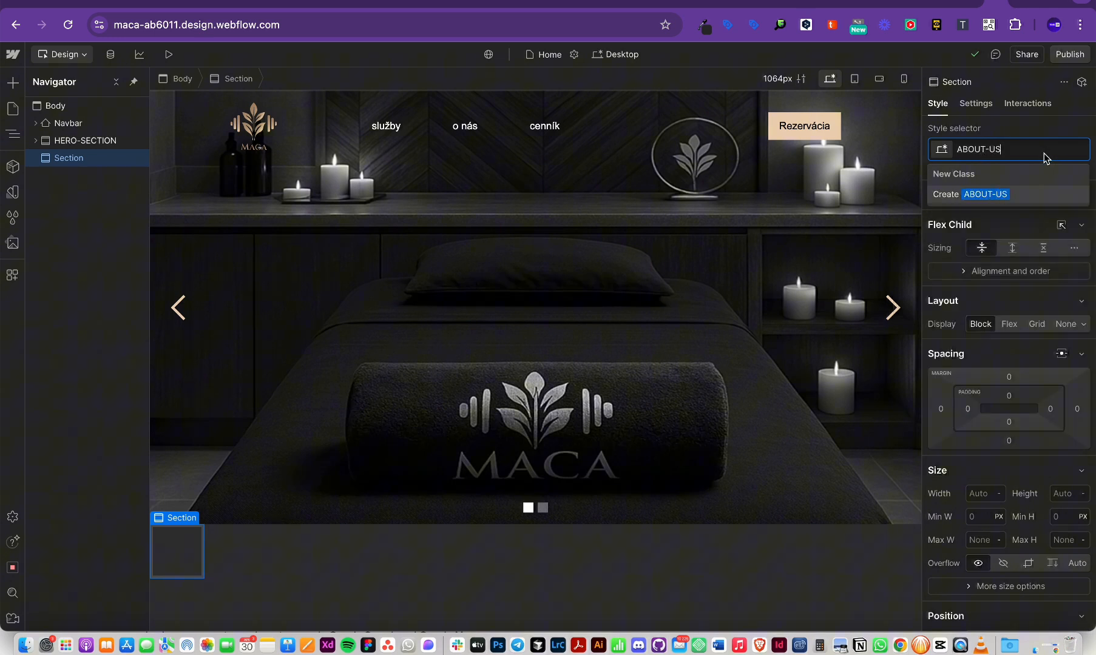
key(Return)
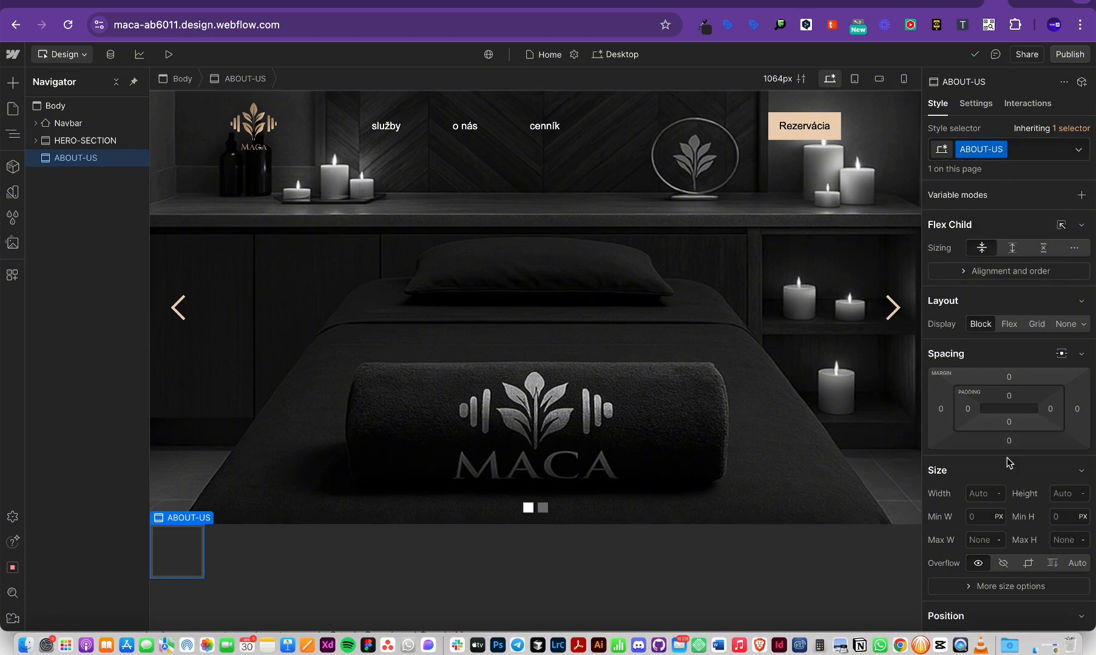
Step: Set the section to 100% width, 100vh height and a white background
click(983, 495)
text(%)
click(1065, 495)
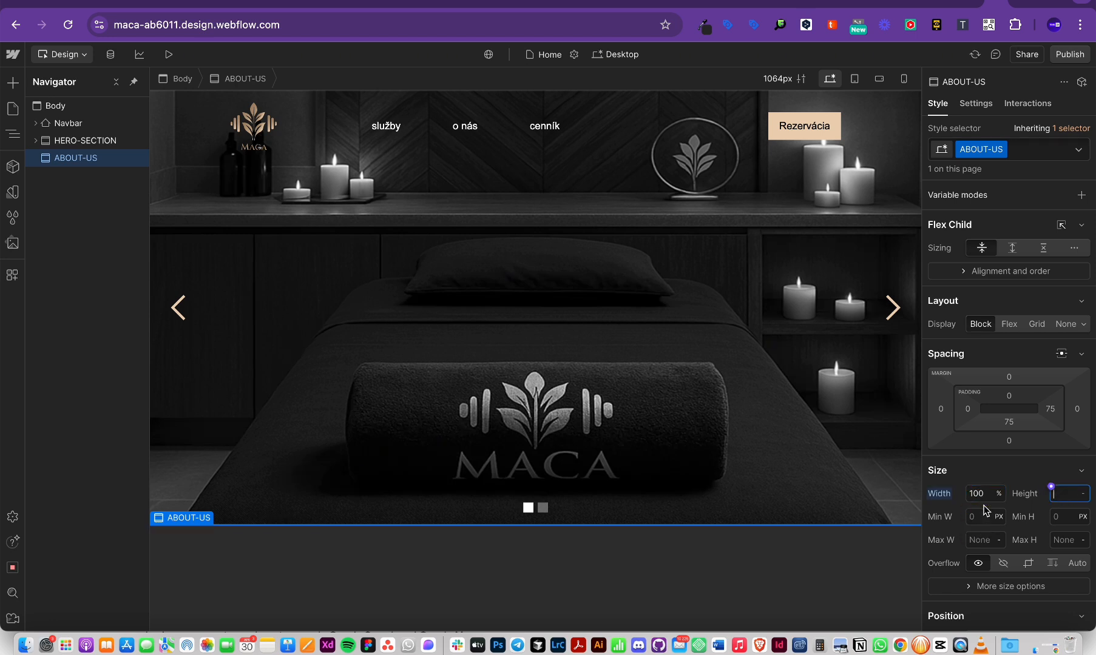
text(100vh)
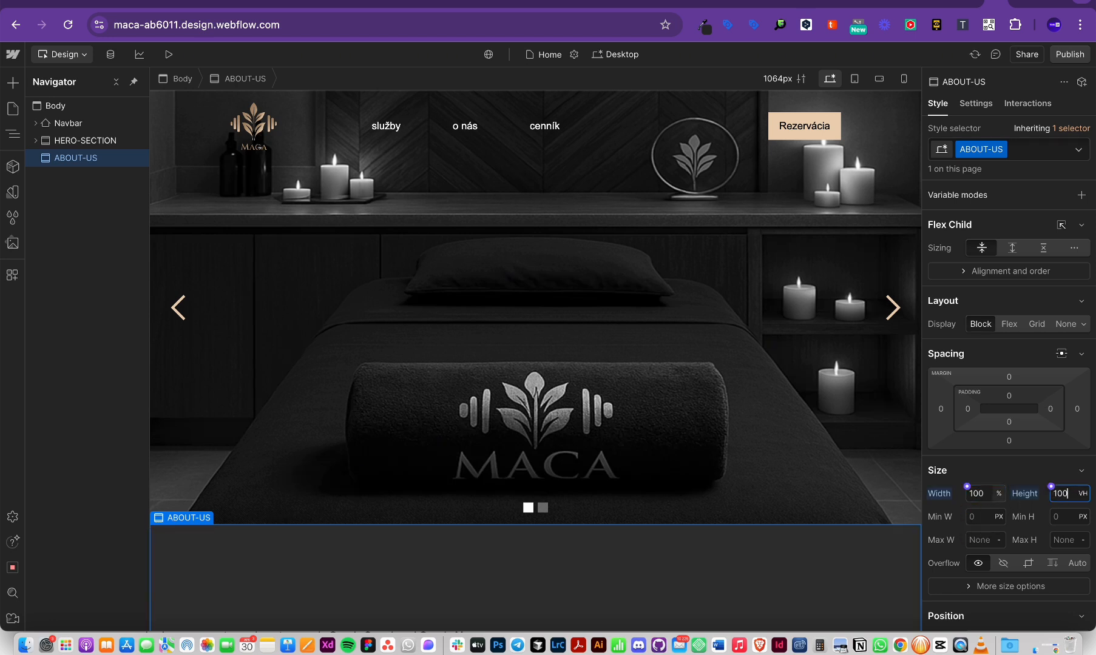
scroll(709, 523, down, 2)
scroll(951, 483, down, 6)
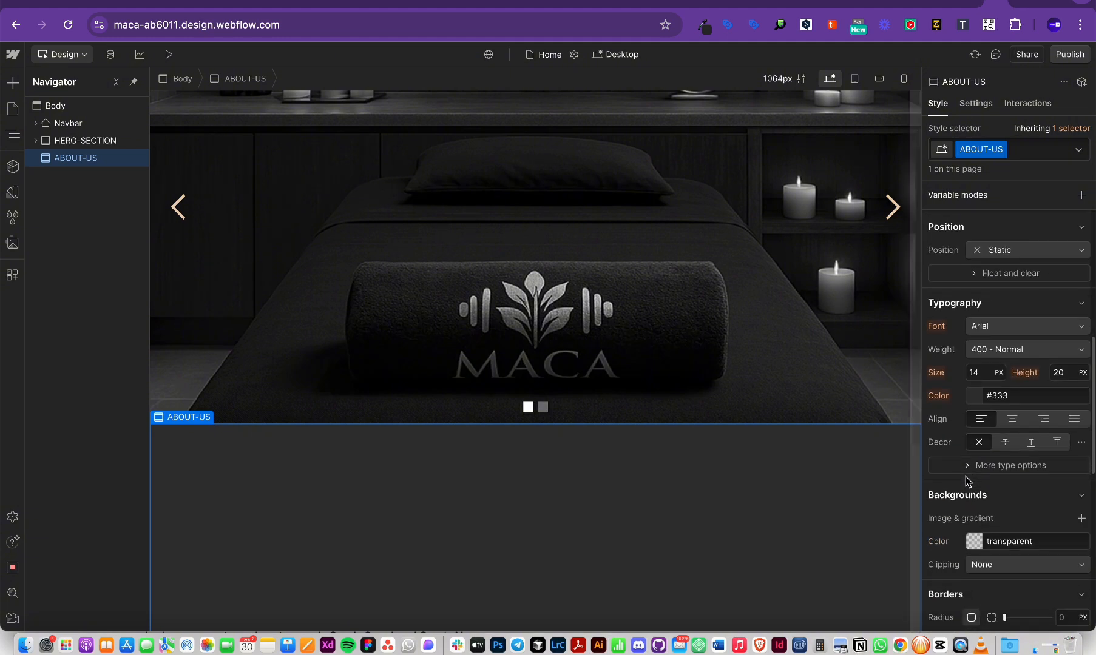
click(974, 541)
drag(969, 419, 836, 219)
click(1019, 289)
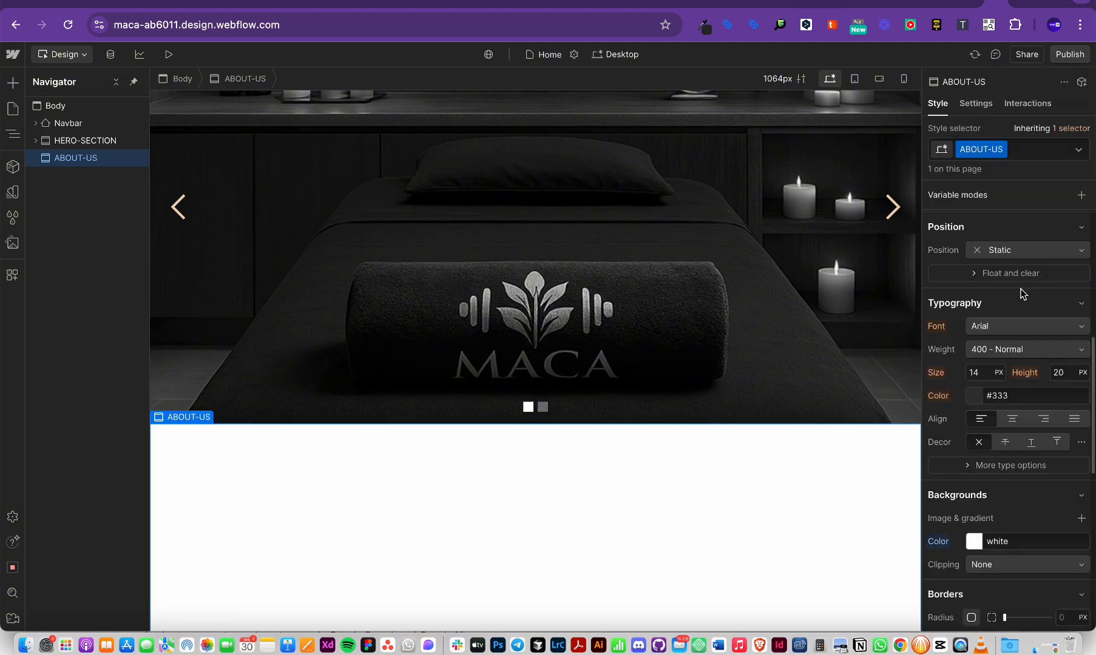
scroll(1018, 343, up, 3)
Step: Duplicate the ABOUT-US class and name the copy SECTION-STYLE
click(999, 150)
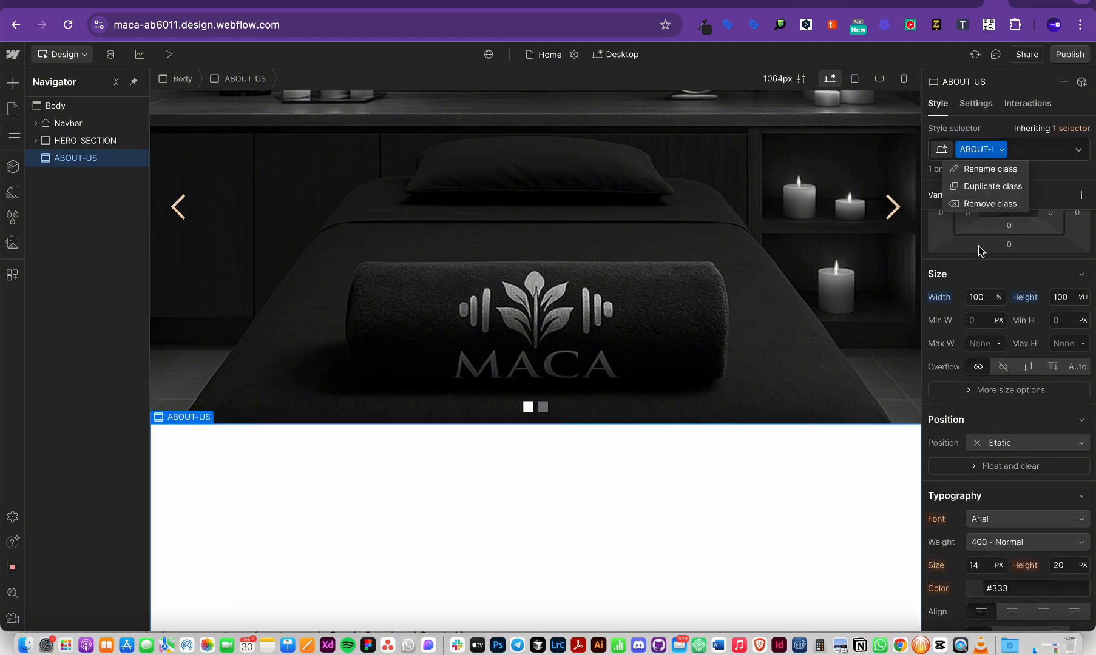
click(971, 184)
text(SEC)
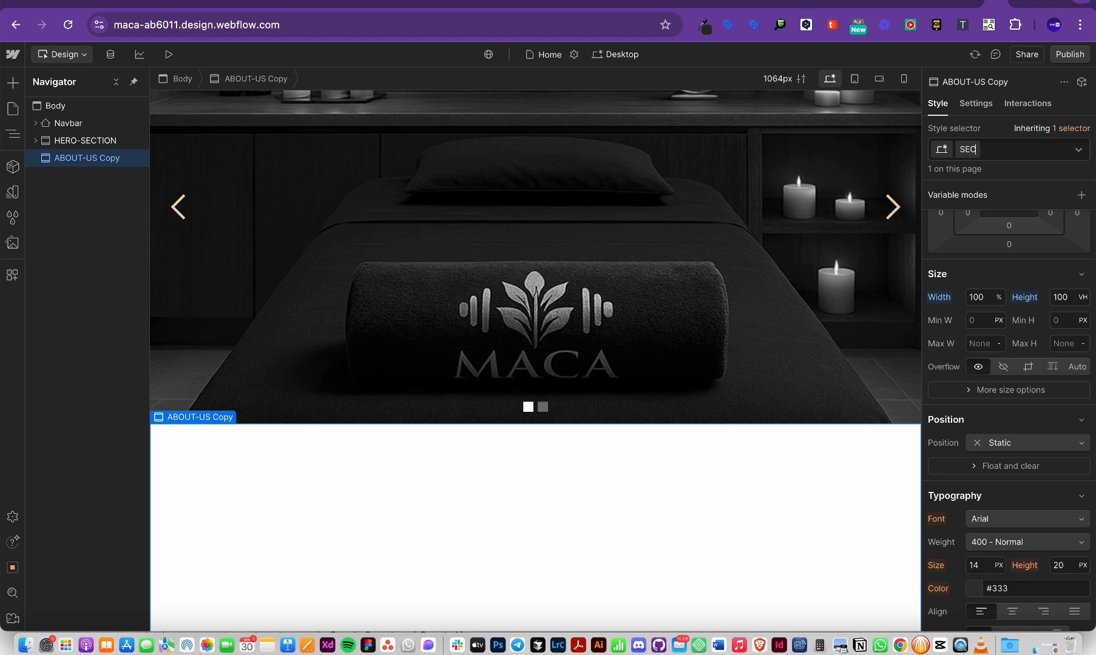
text(TION-STYLE)
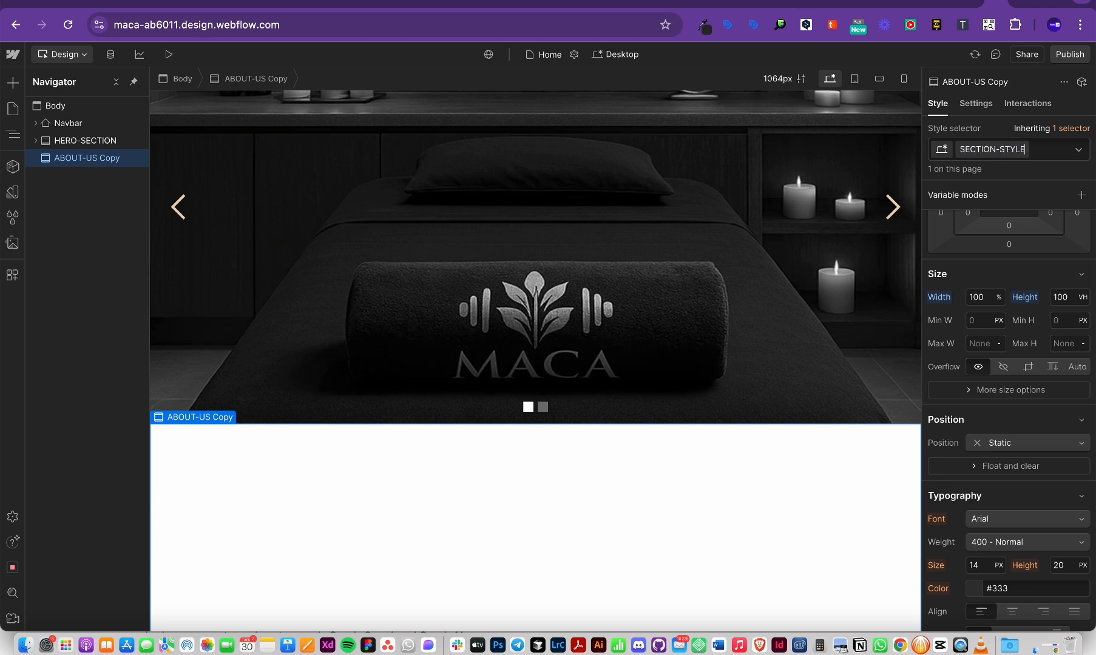
key(Return)
scroll(662, 373, down, 5)
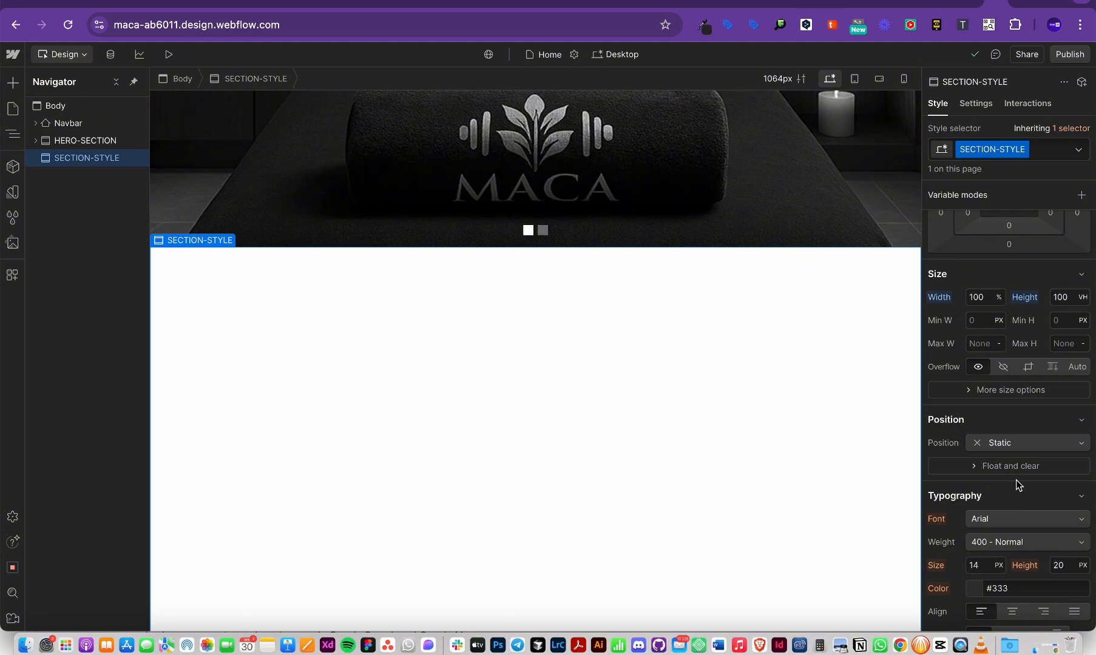
scroll(1015, 480, down, 4)
Step: Insert another Section at the bottom of the page via quick find 'sec'
click(55, 105)
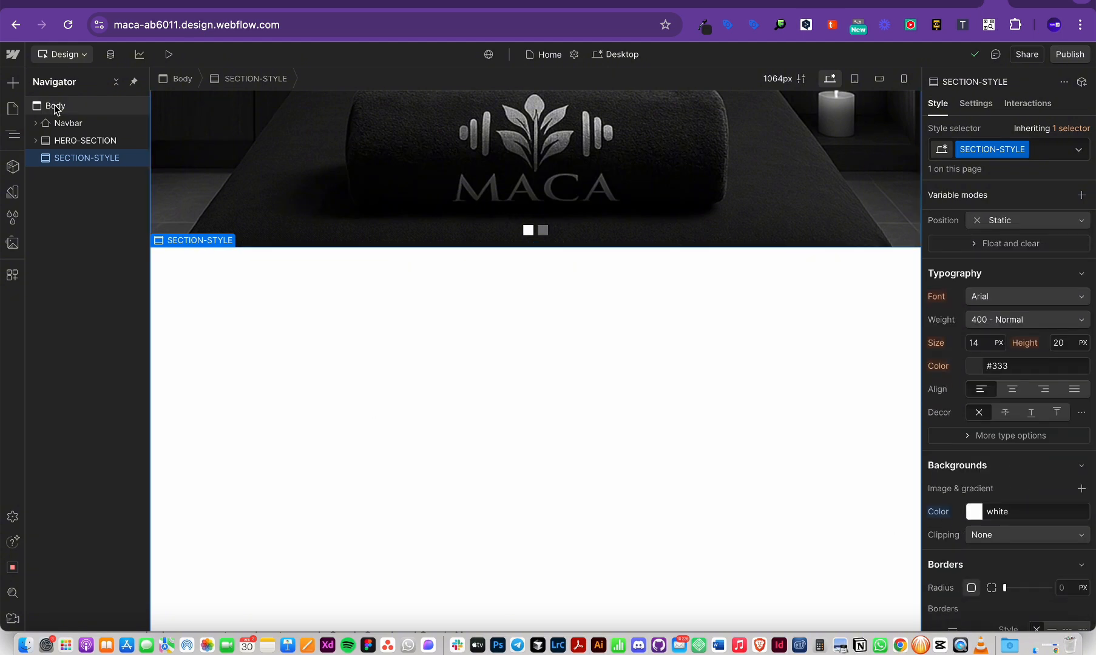
key(super+k)
text(sec)
key(Return)
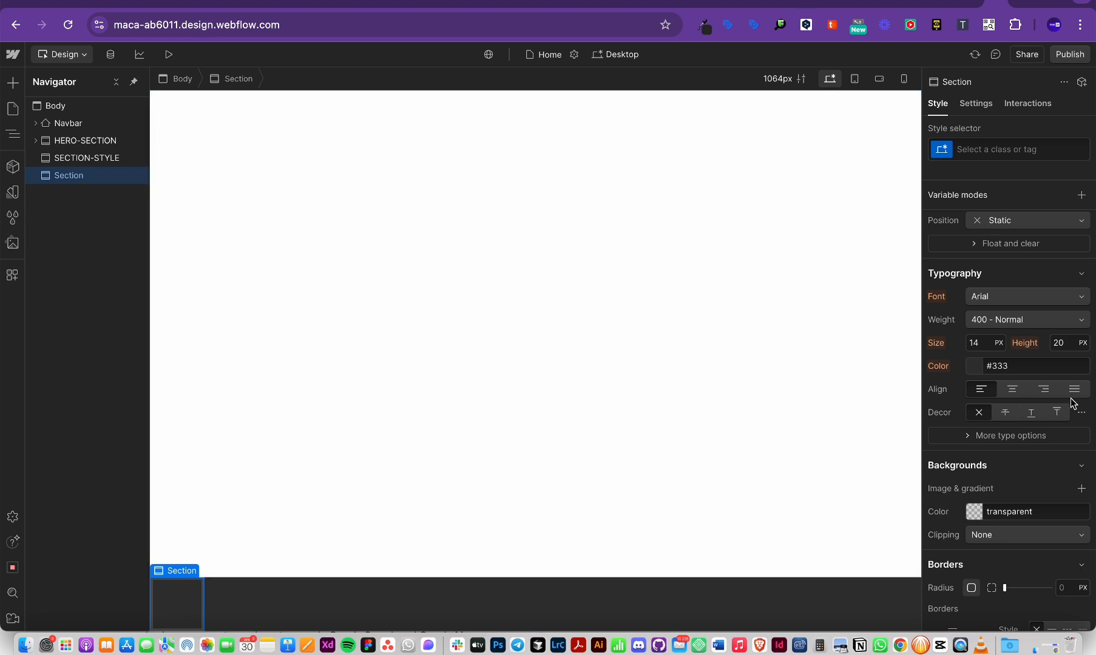
scroll(1071, 401, up, 6)
Step: Copy the SECTION-STYLE class name from the first section and apply it to the new one
click(974, 494)
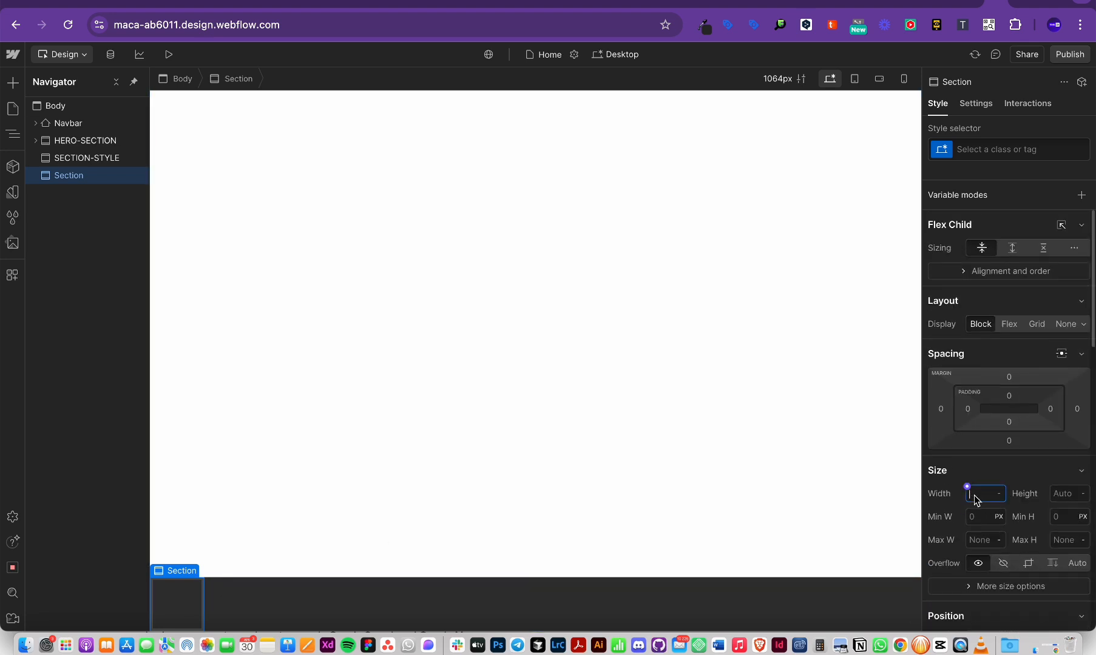
click(983, 152)
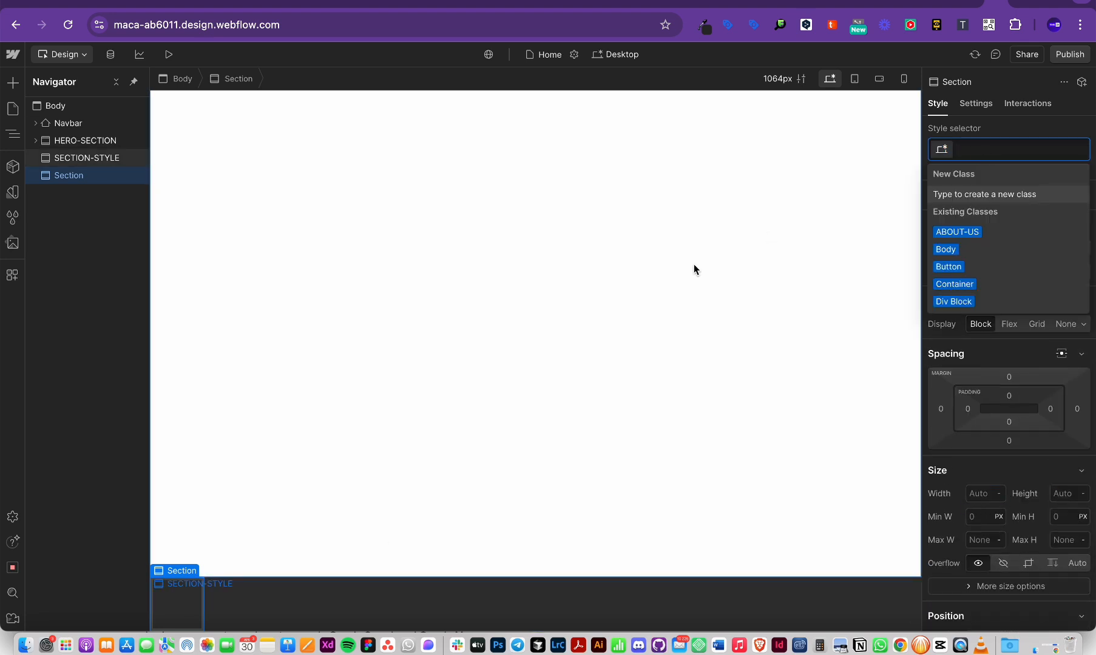
scroll(694, 264, up, 5)
scroll(661, 381, down, 5)
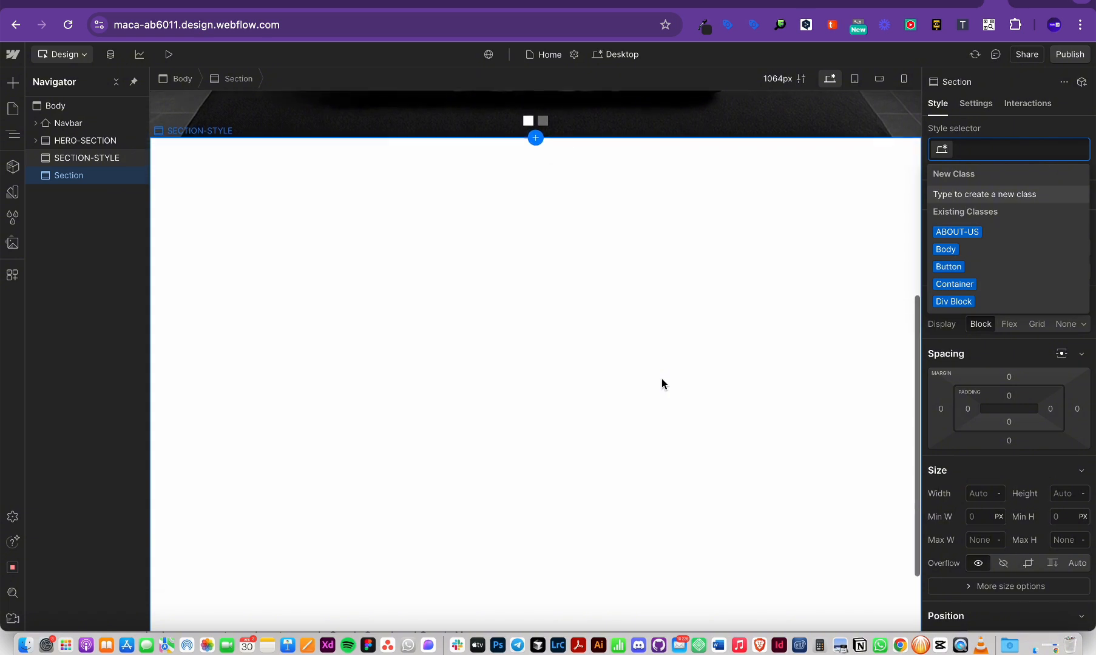
click(659, 382)
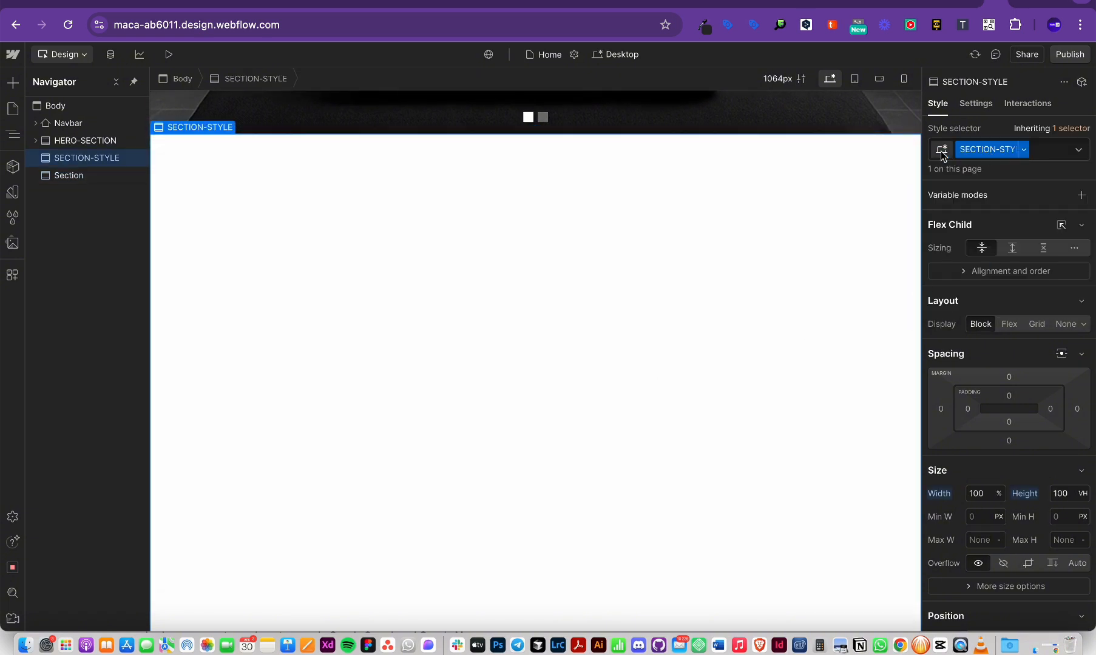
double_click(980, 155)
key(ctrl+c)
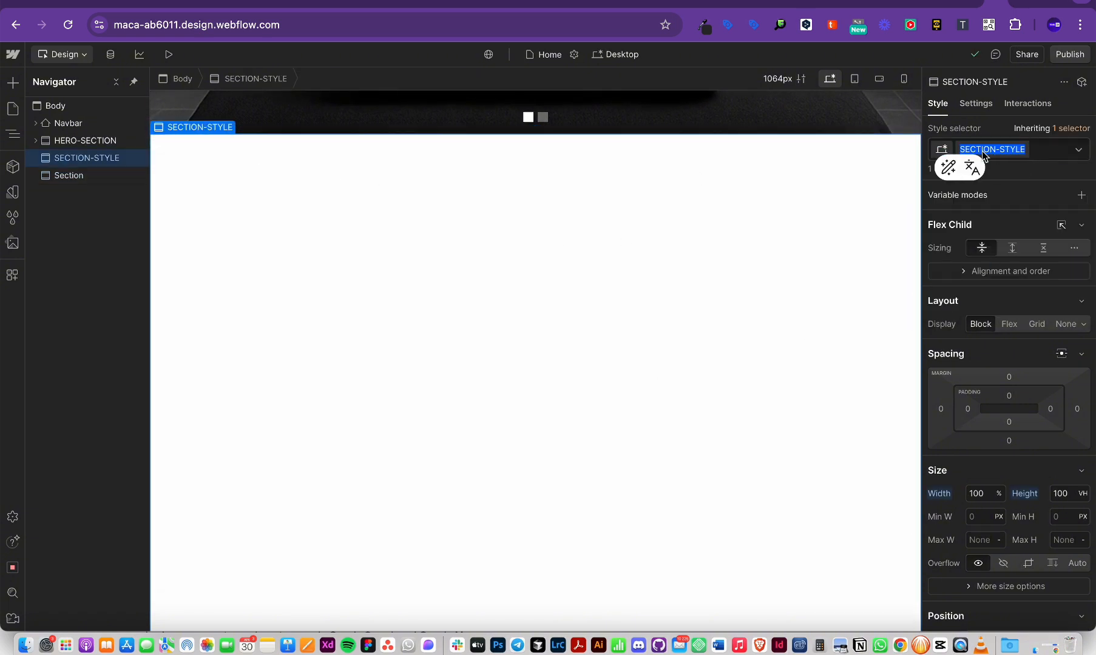
scroll(646, 310, down, 3)
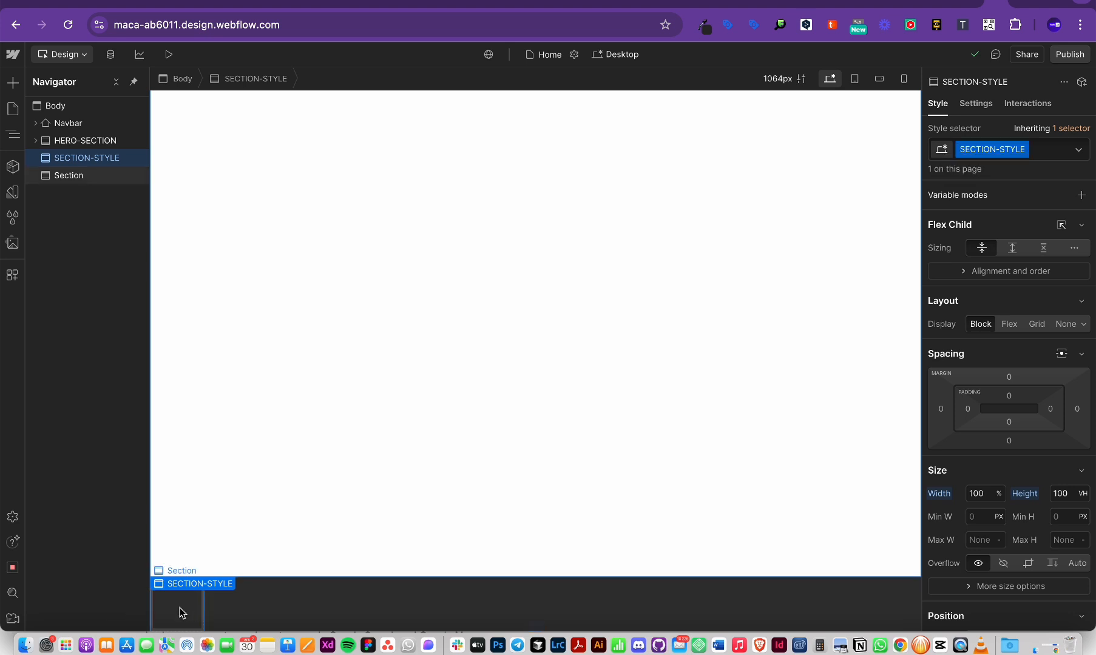
click(178, 611)
click(962, 150)
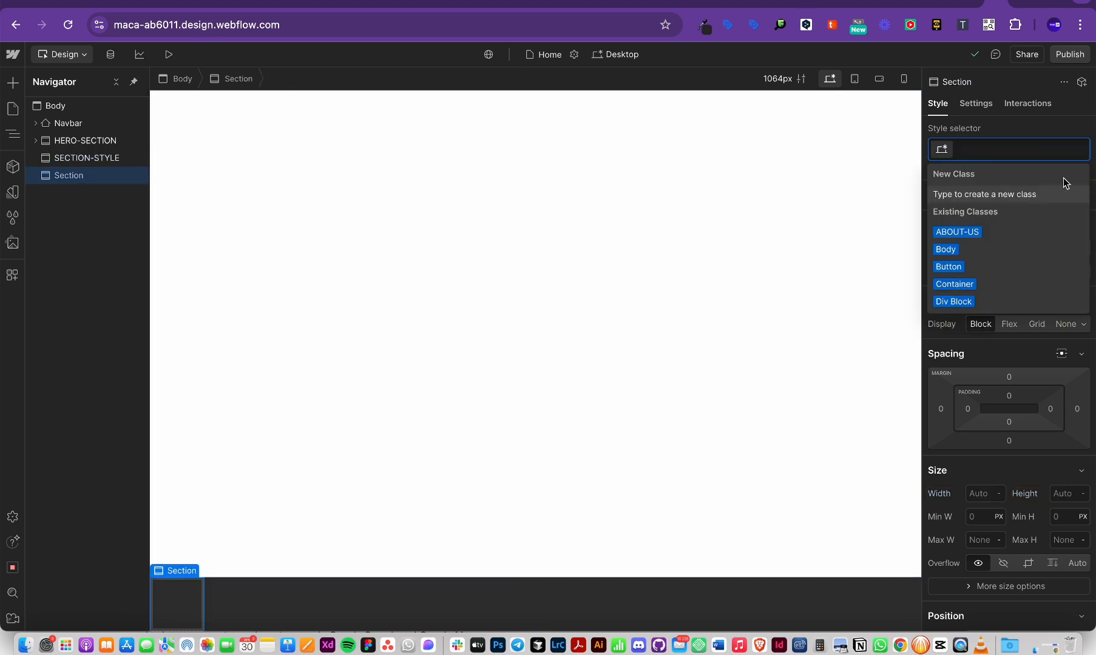
key(ctrl+v)
key(Return)
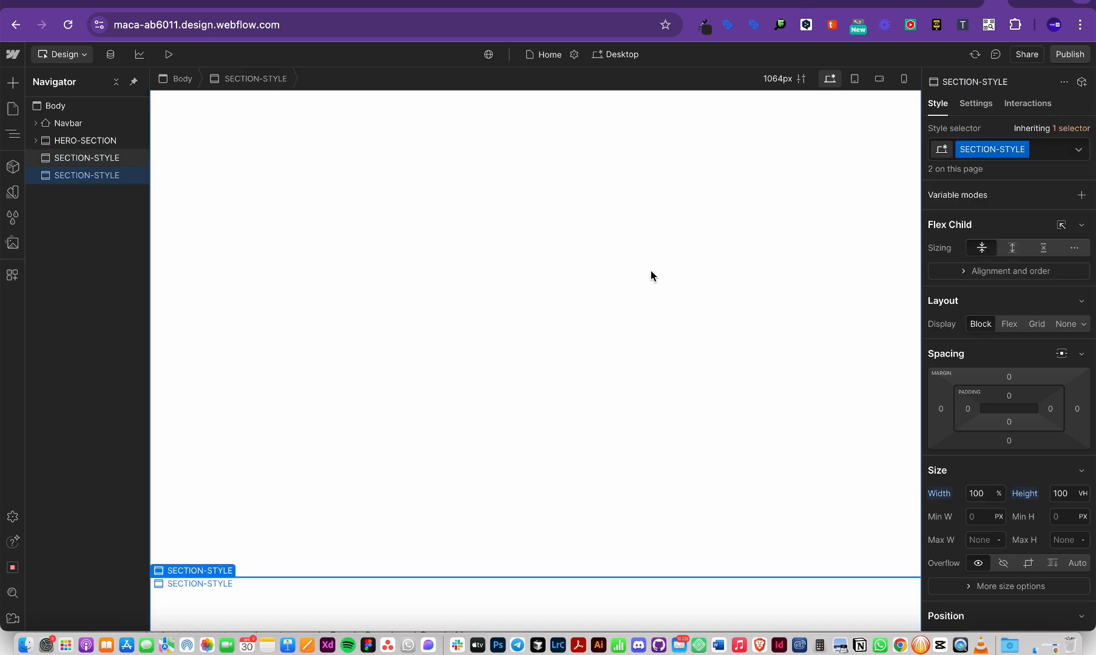
Step: Scroll back up and reselect the first SECTION-STYLE section
scroll(650, 269, down, 5)
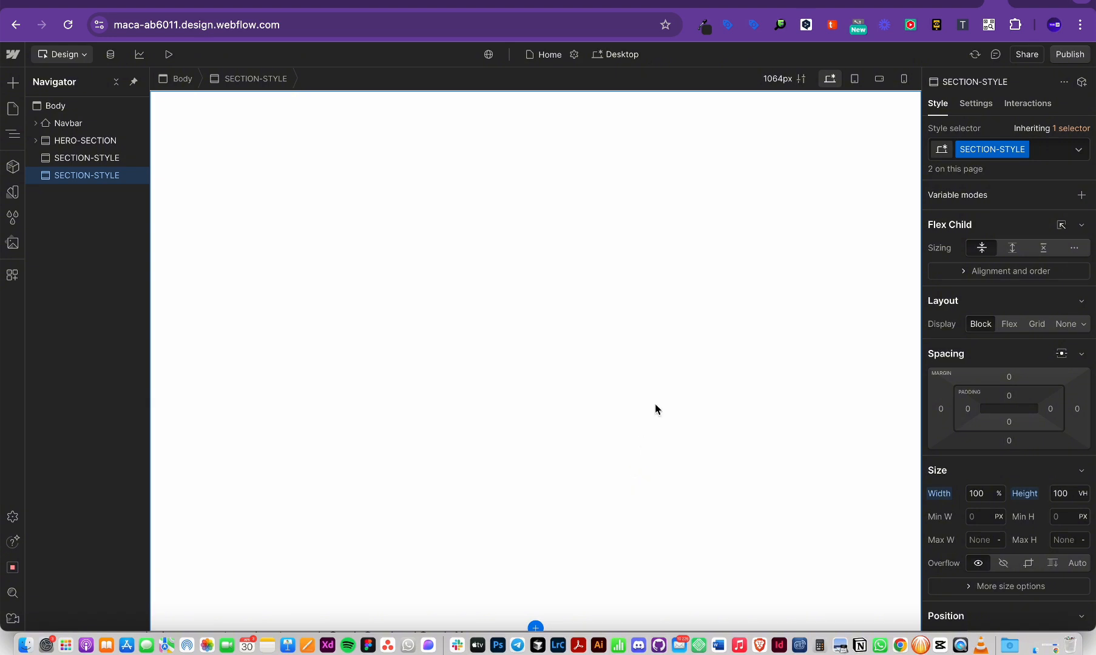
scroll(657, 404, up, 3)
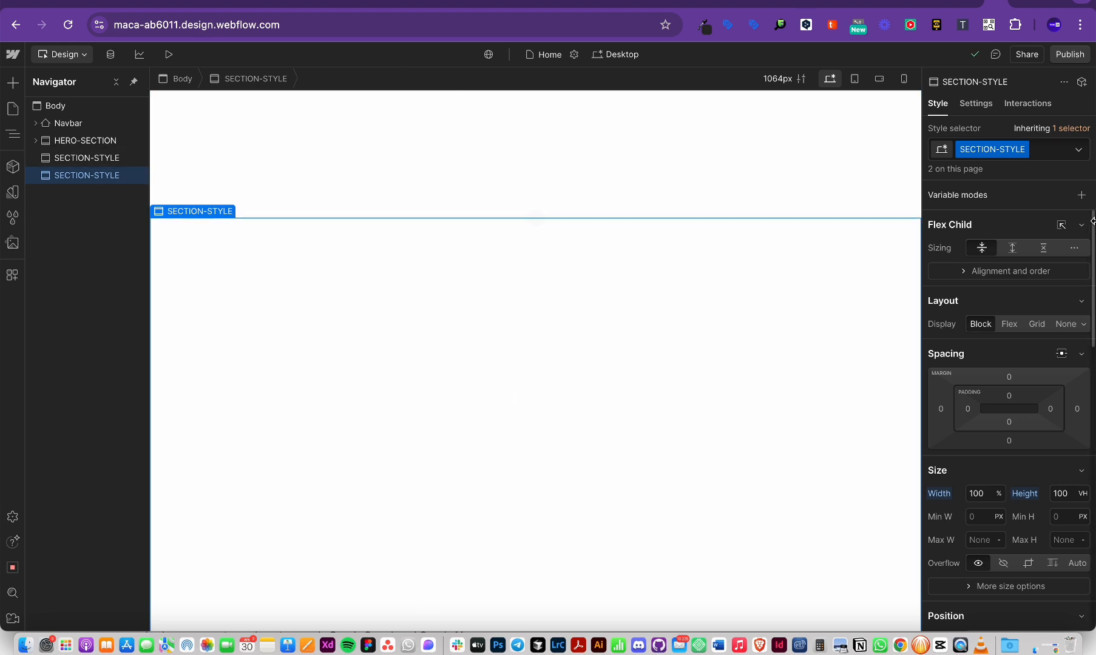
scroll(746, 211, up, 6)
click(746, 209)
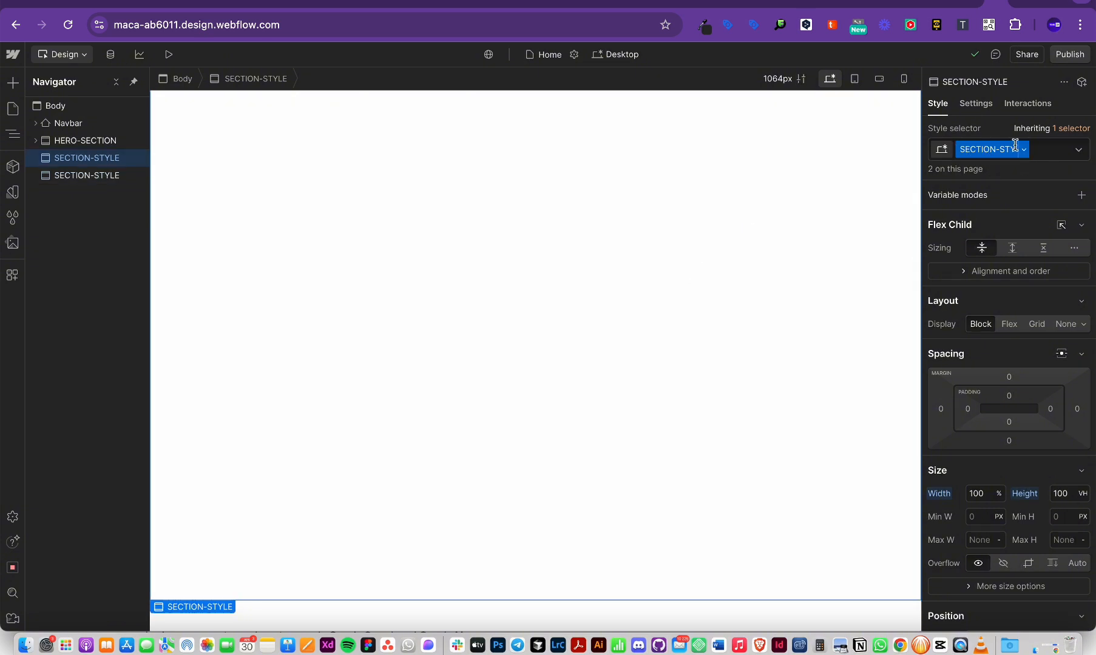
Step: Select the second section and delete its SECTION-STYLE class chip with Backspace
double_click(983, 149)
scroll(1025, 427, down, 2)
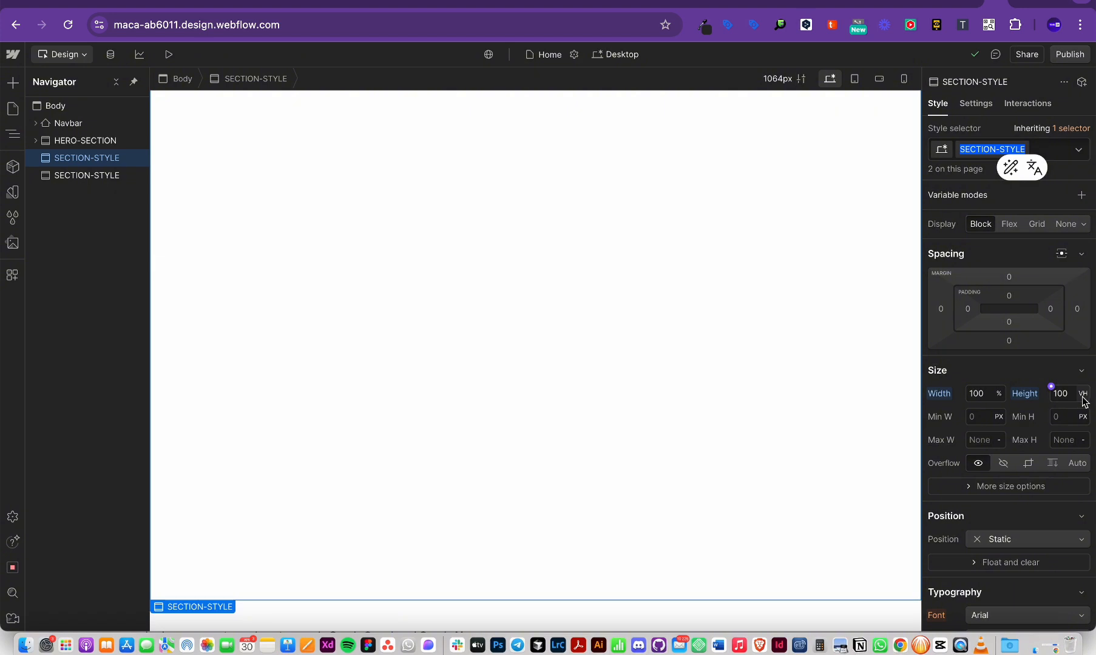
scroll(990, 490, down, 3)
scroll(741, 489, down, 4)
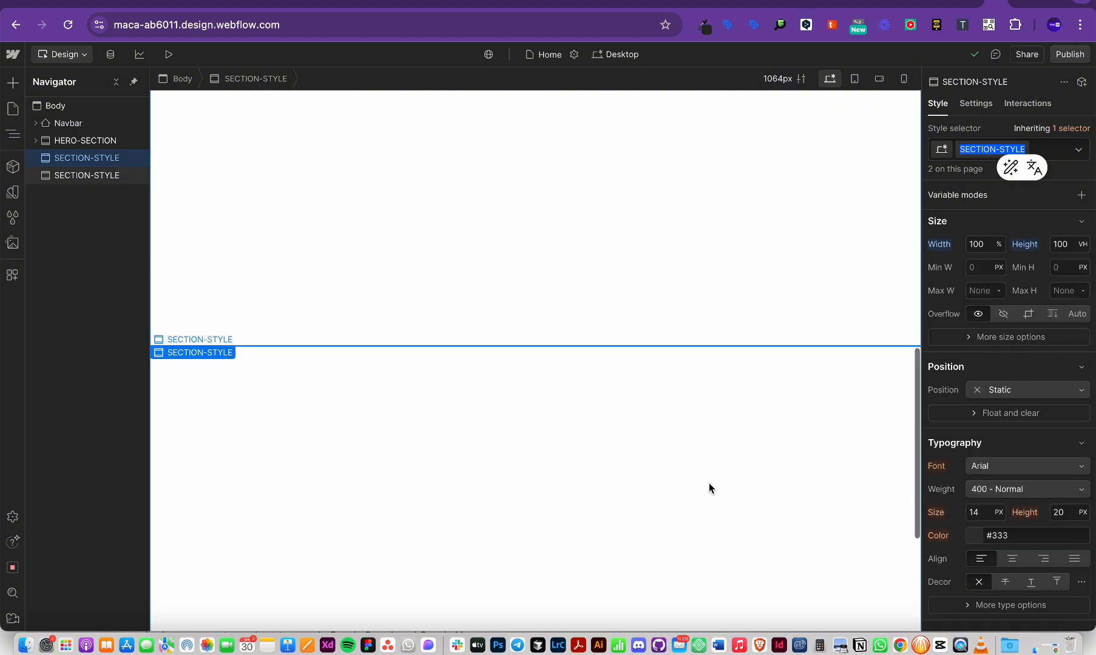
click(706, 488)
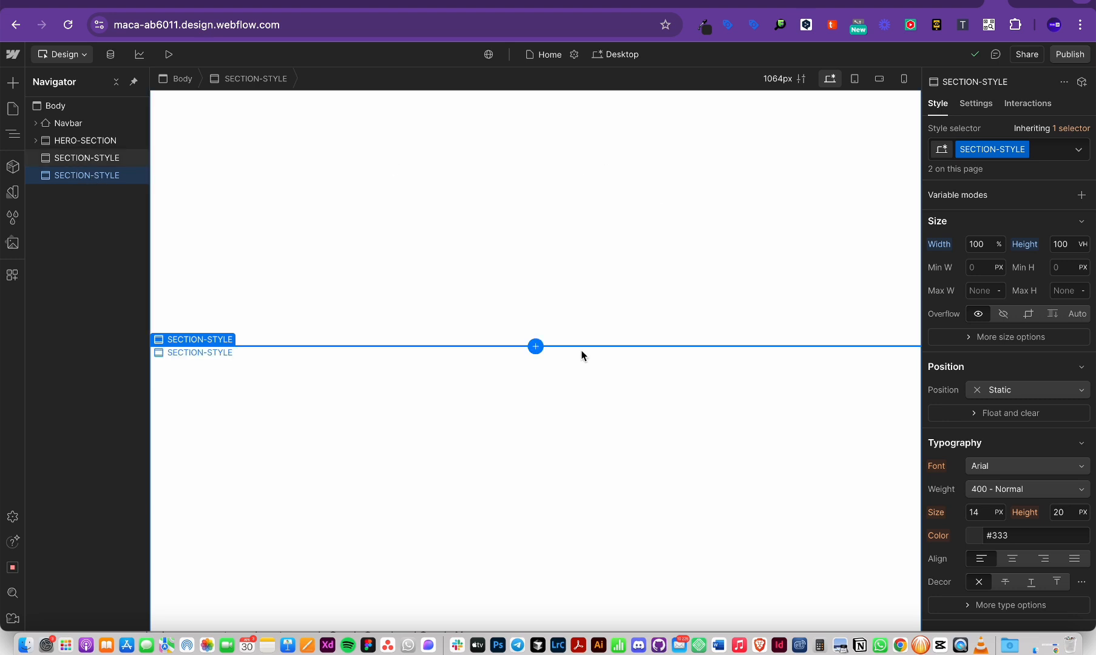
scroll(569, 363, down, 3)
click(1040, 150)
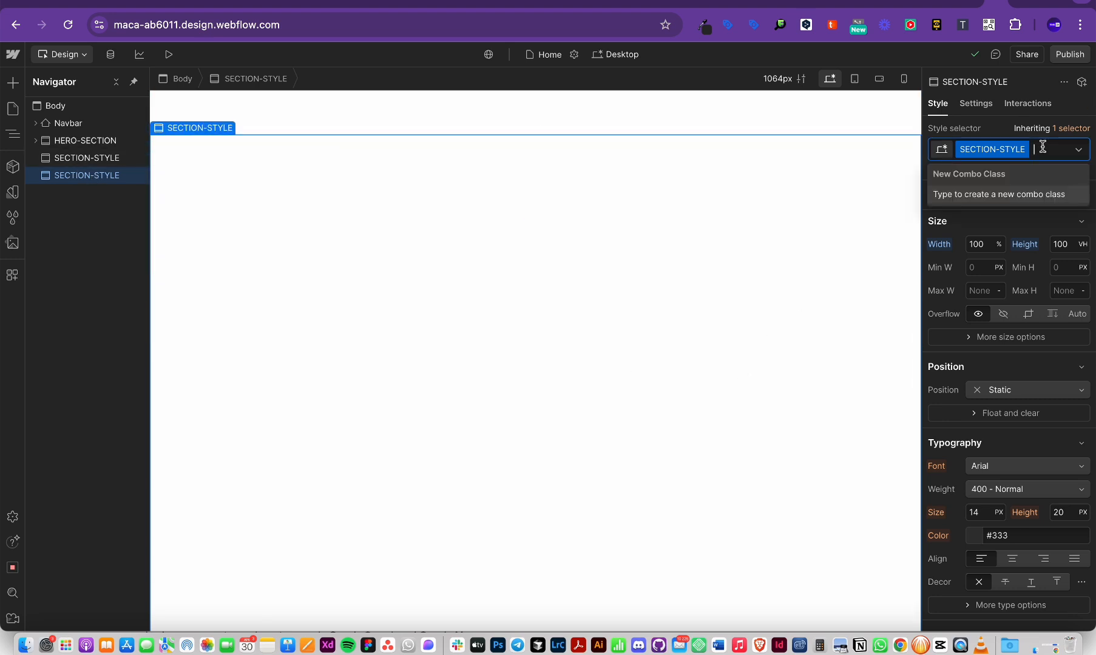
key(BackSpace)
scroll(450, 366, up, 5)
scroll(449, 366, down, 5)
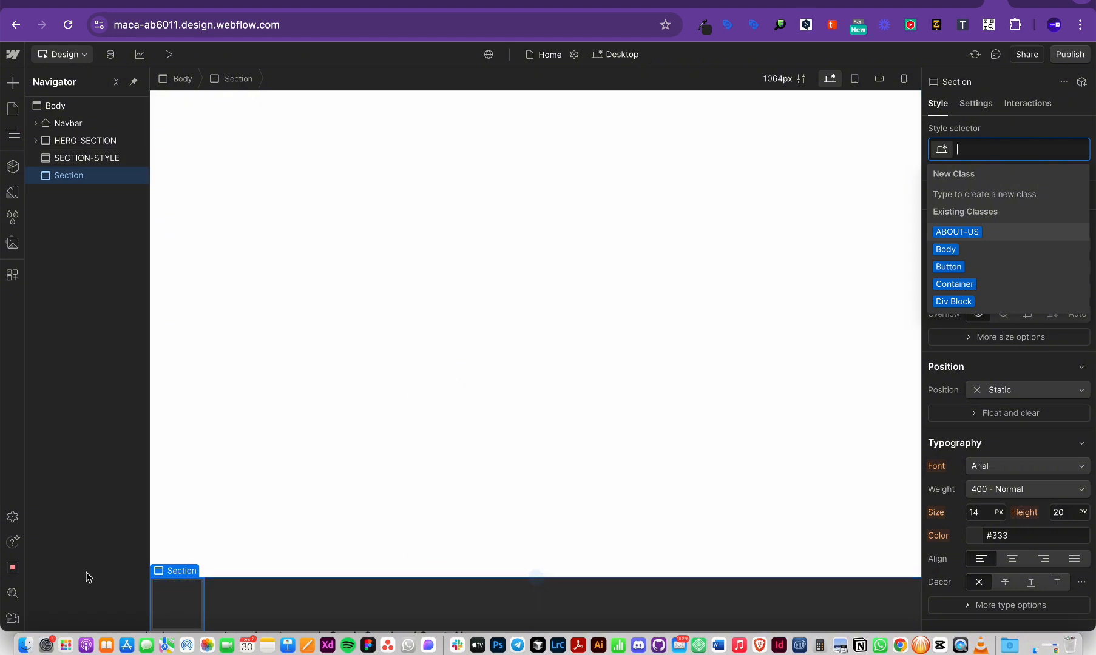
Step: Give the plain second section a 100% width, then reselect the white SECTION-STYLE section
click(1014, 364)
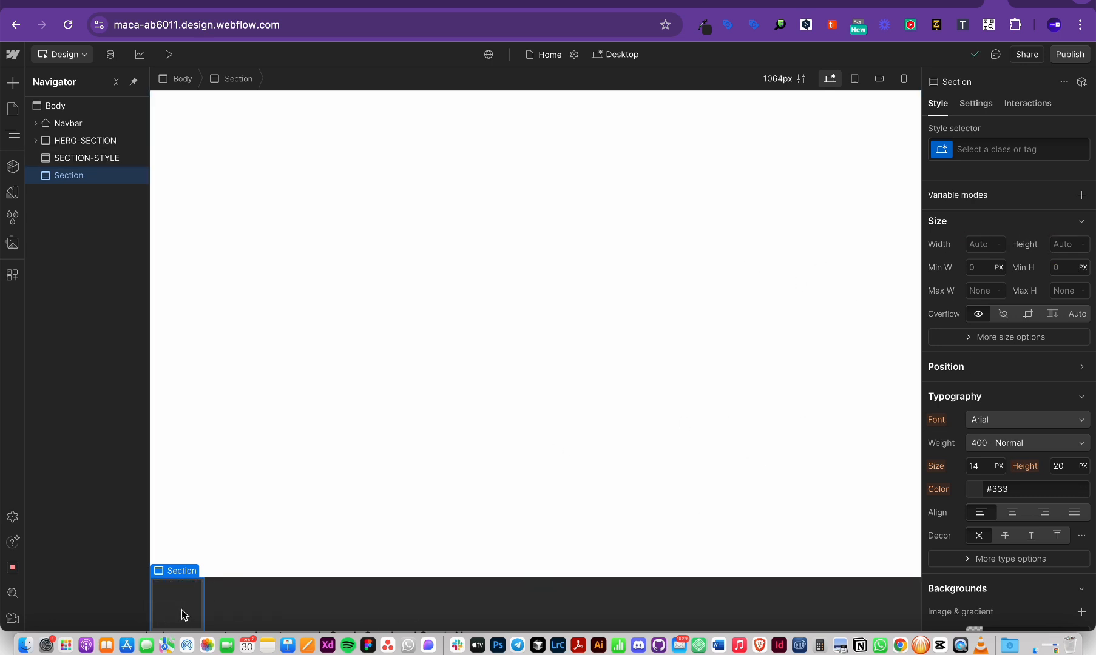
scroll(1059, 413, up, 1)
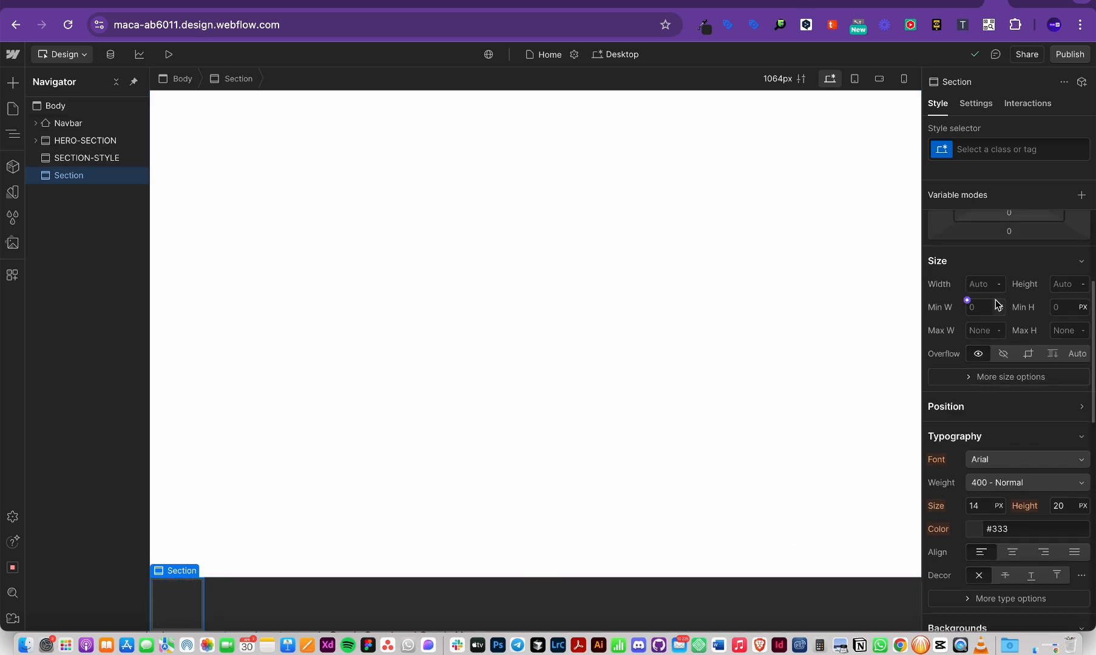
text(100%)
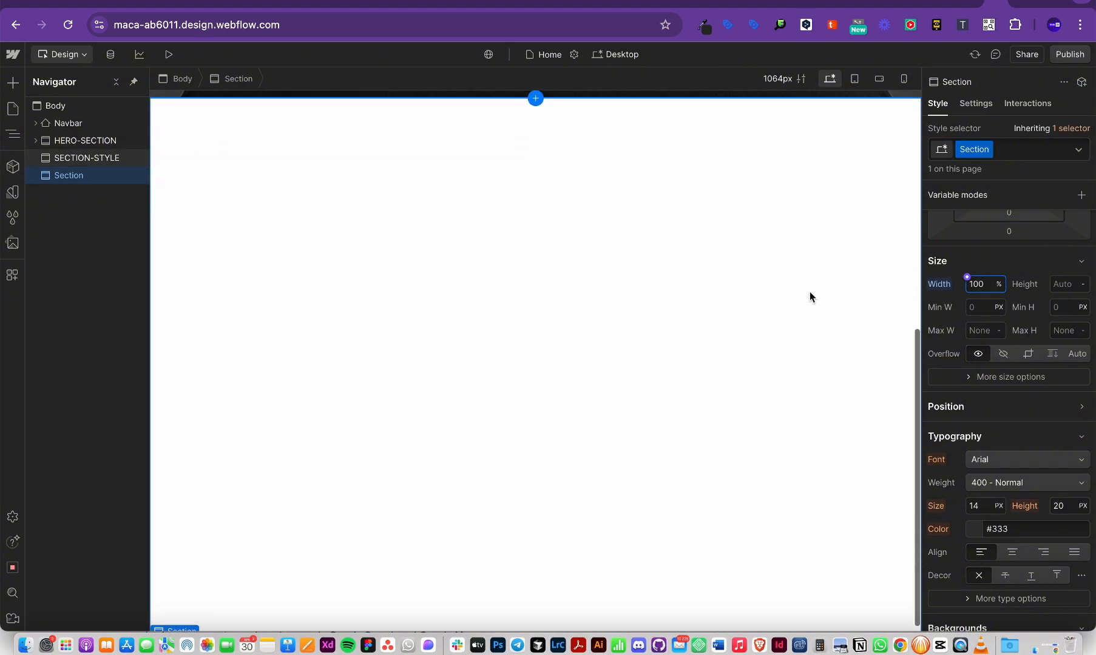
scroll(1023, 379, down, 10)
scroll(1023, 380, up, 4)
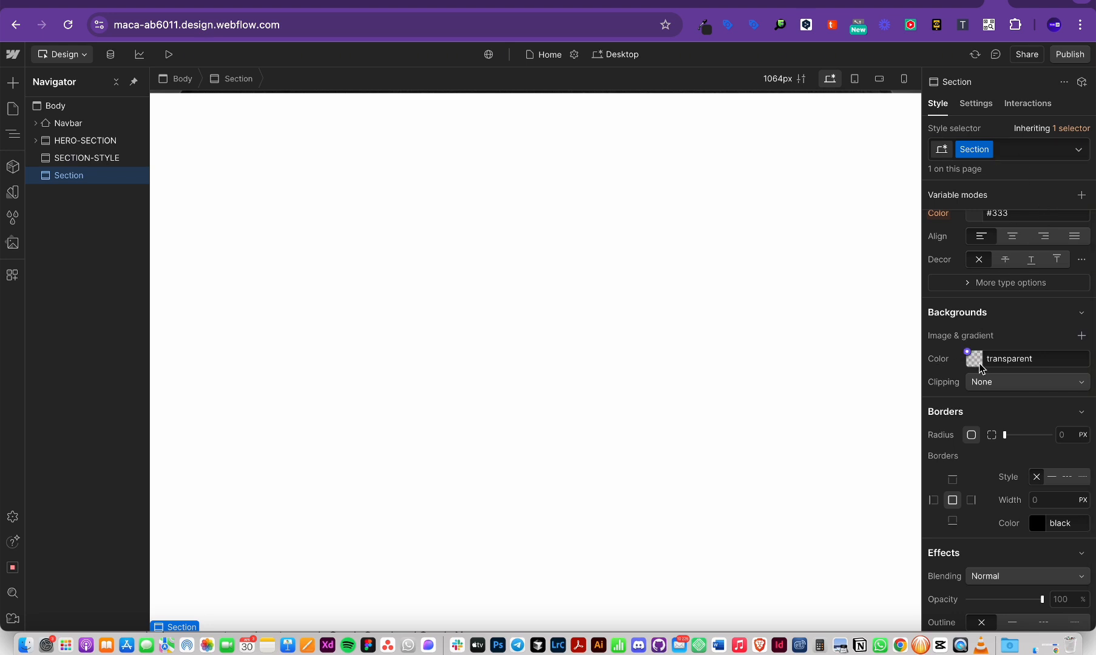
click(713, 380)
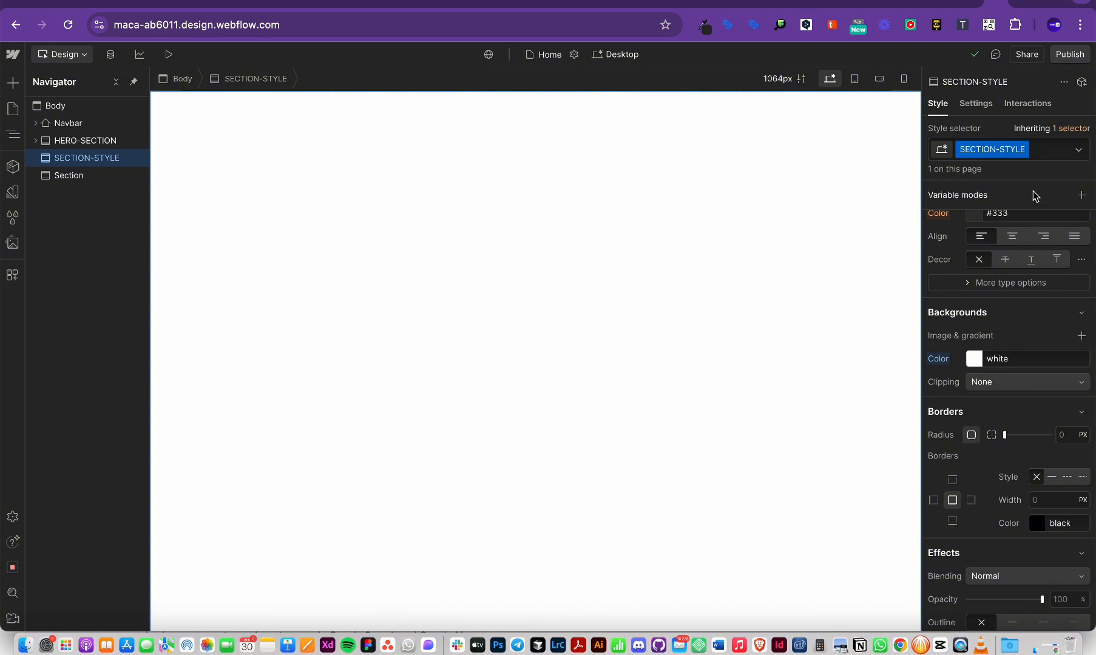
Step: Delete the plain unclassed Section that follows the SECTION-STYLE section
scroll(440, 195, up, 1)
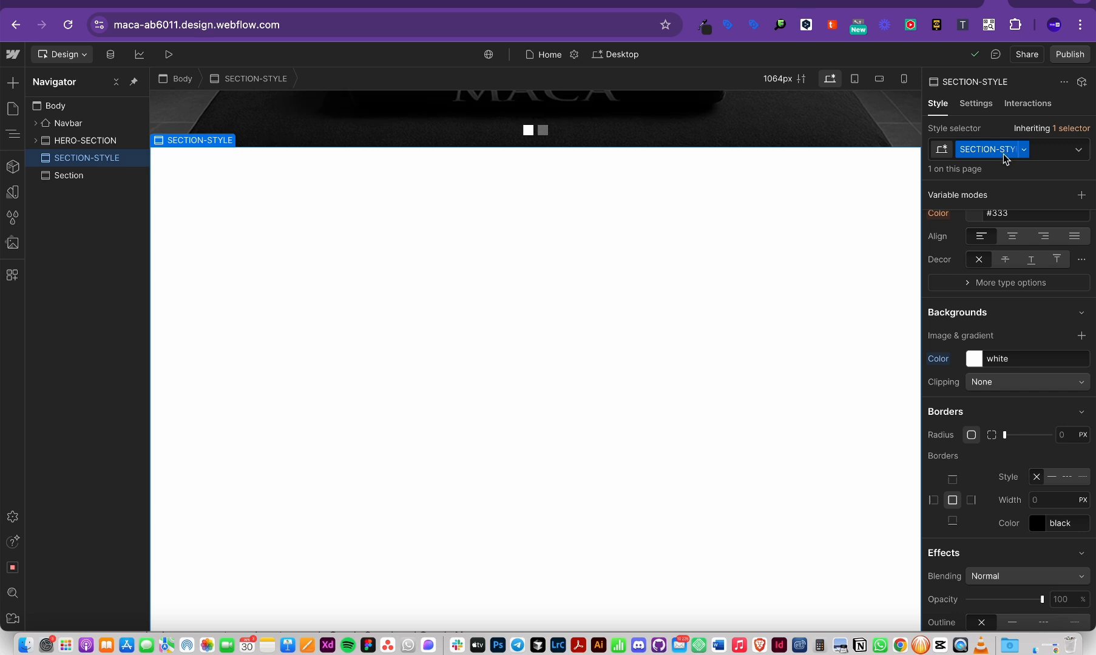
scroll(784, 499, down, 1)
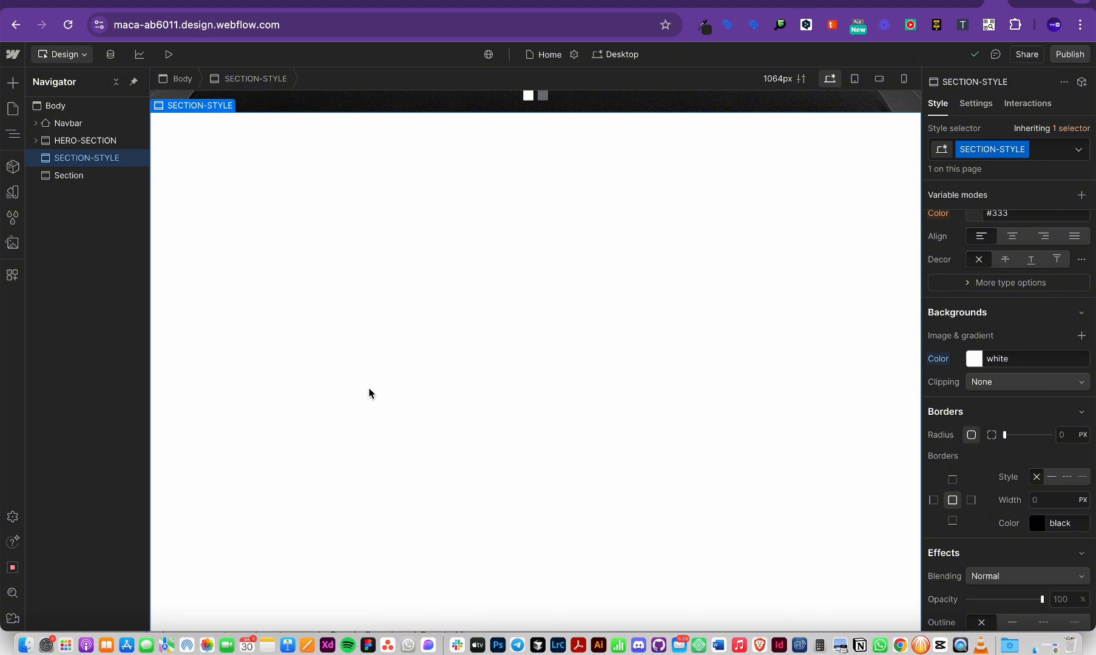
click(78, 174)
key(Delete)
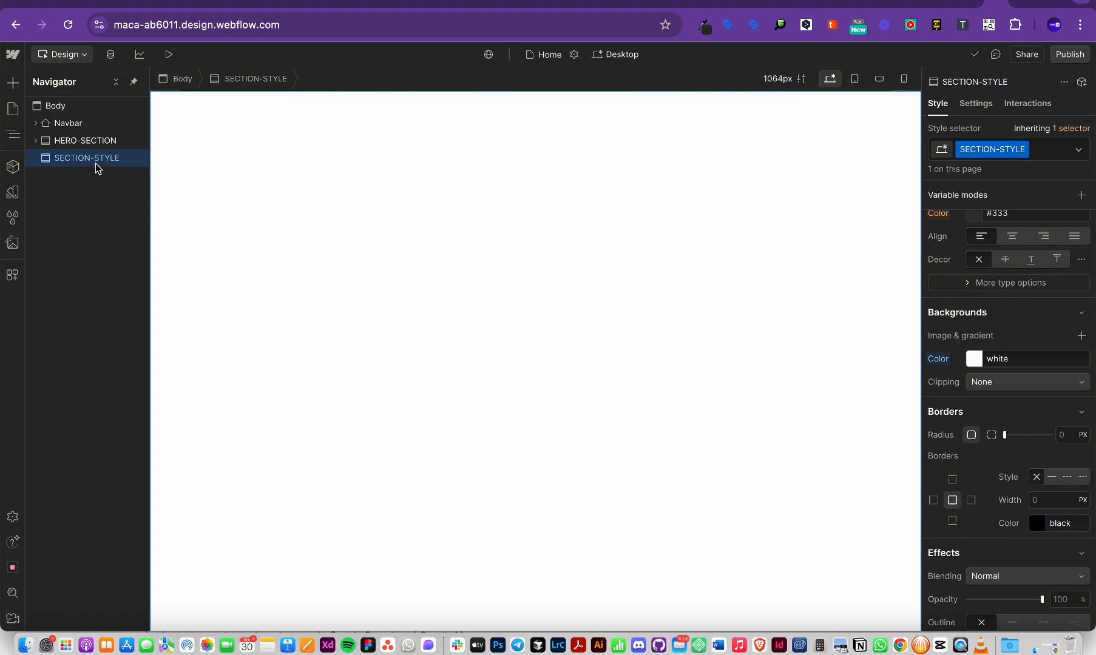
Step: Drag the SECTION-STYLE background color's alpha to 0, making it rgba(255, 255, 255, 0)
click(977, 365)
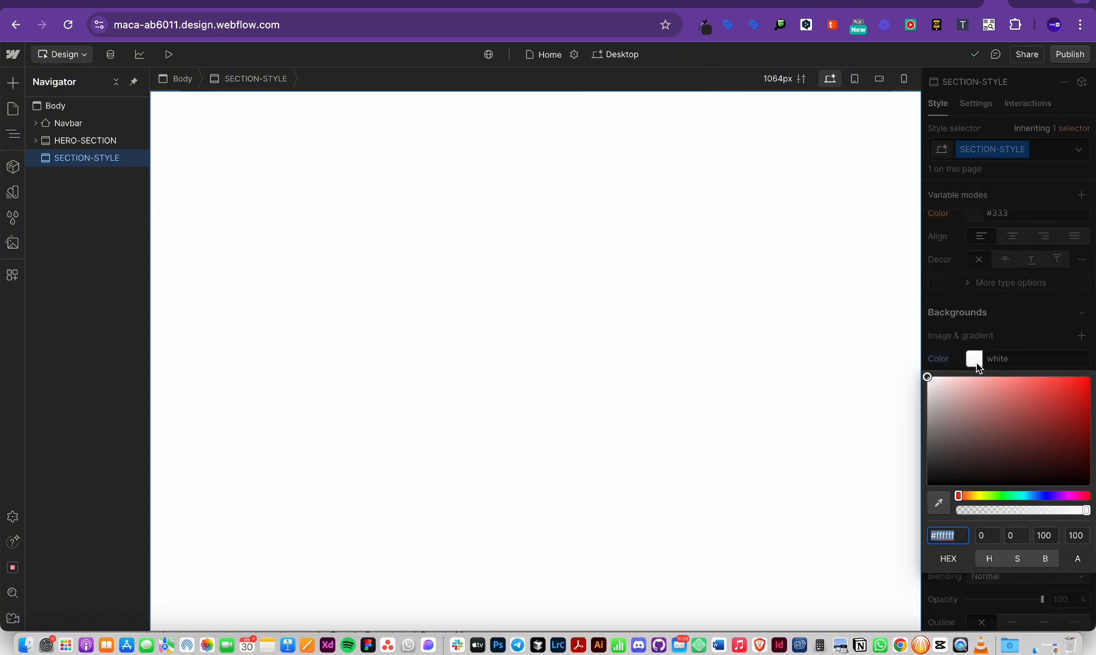
drag(1084, 510, 903, 507)
scroll(529, 344, up, 7)
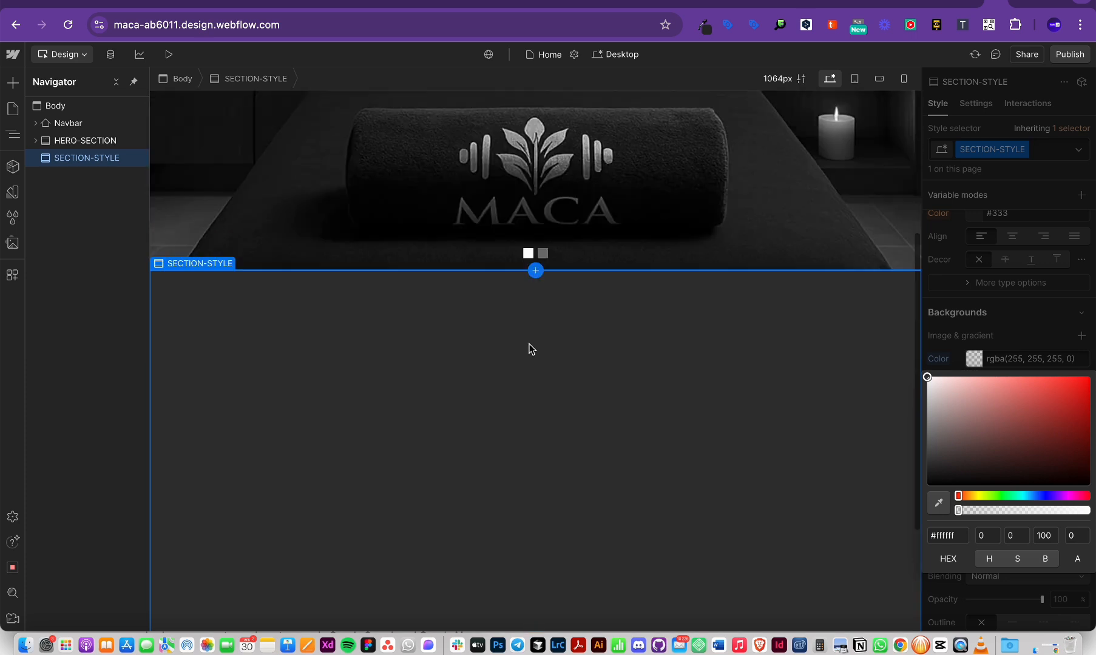
scroll(529, 344, down, 5)
scroll(529, 349, down, 1)
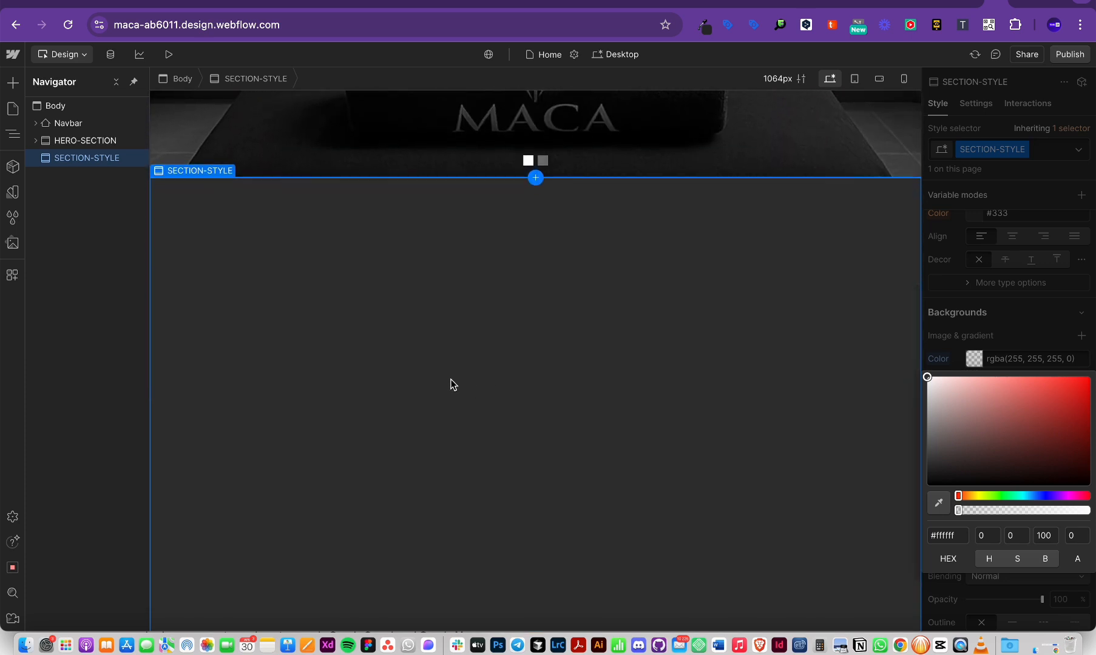
Step: Open and dismiss the quick-find search, then bring up the section's settings
key(super+k)
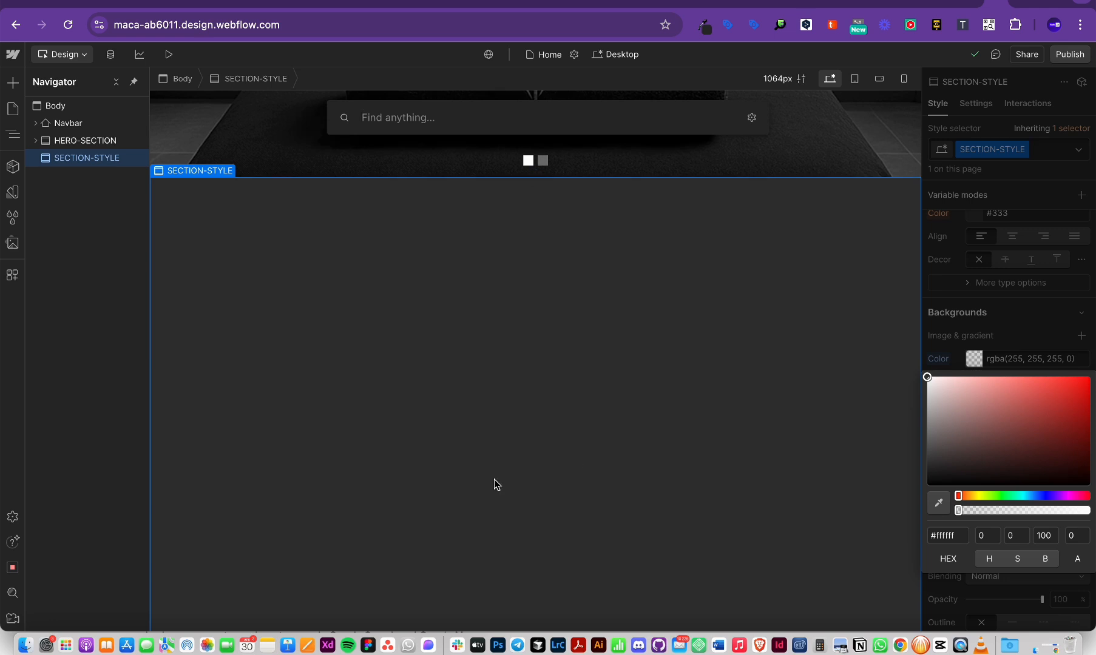
key(Escape)
key(d)
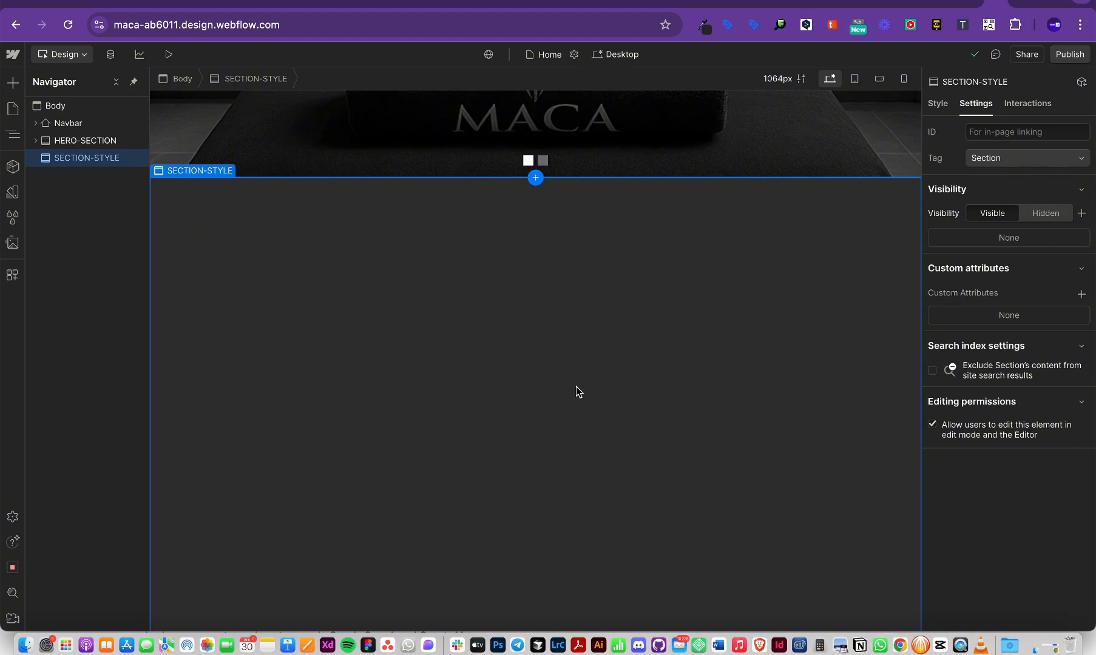
Step: Insert a Div Block into SECTION-STYLE and set its width and height to 100%
key(v)
key(z)
key(super+k)
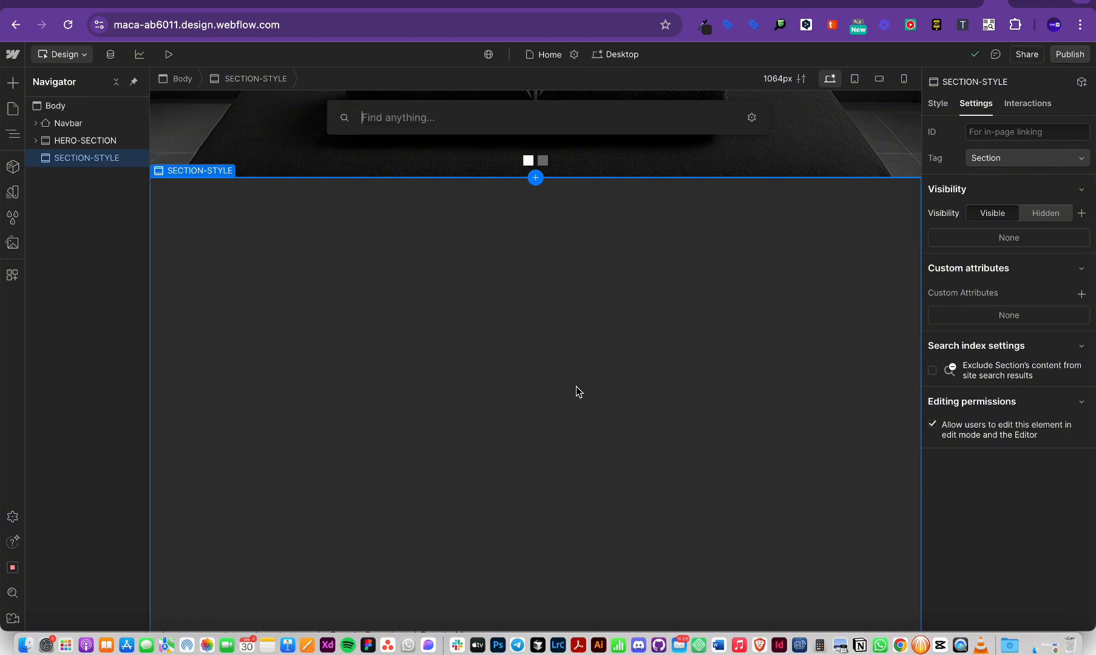
text(div)
key(Return)
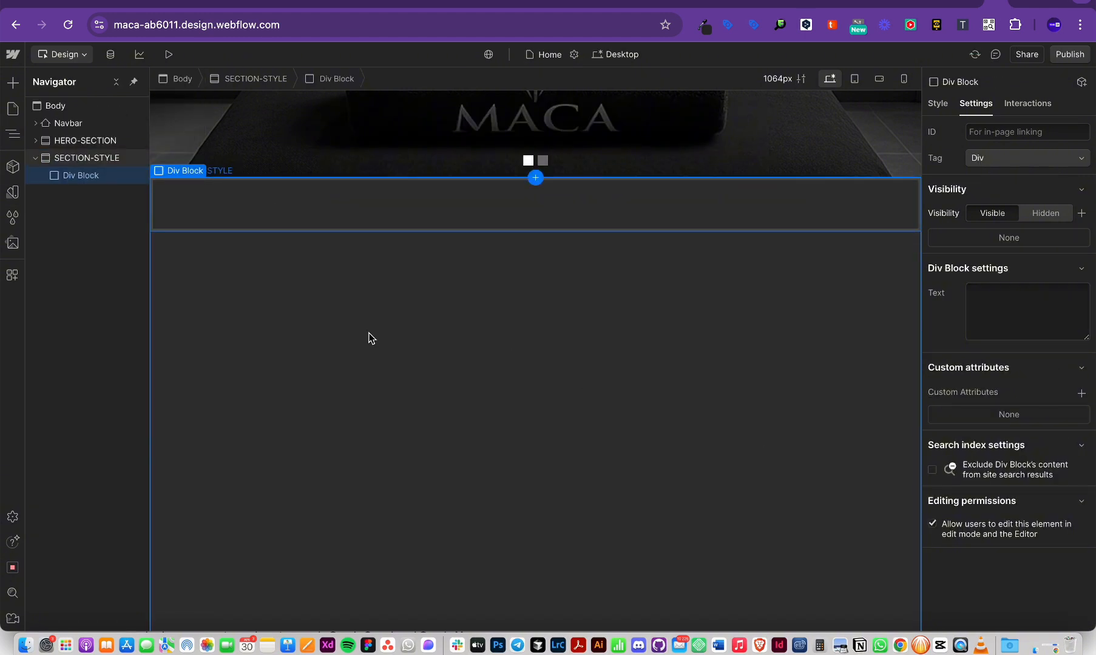
click(937, 103)
click(1054, 417)
text(100)
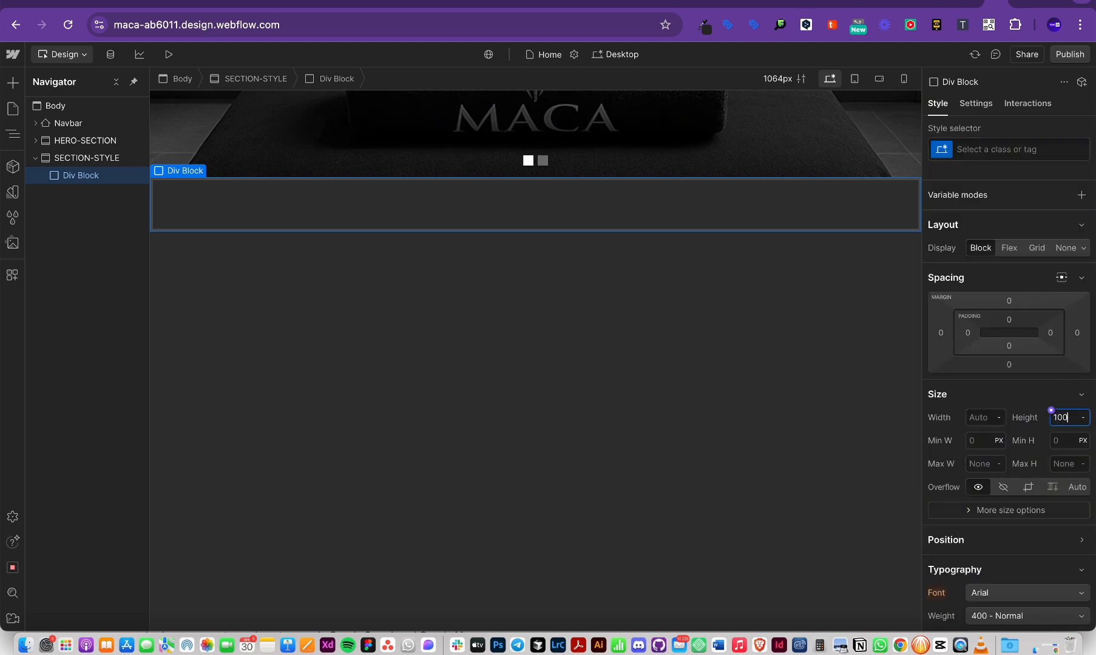
text(%)
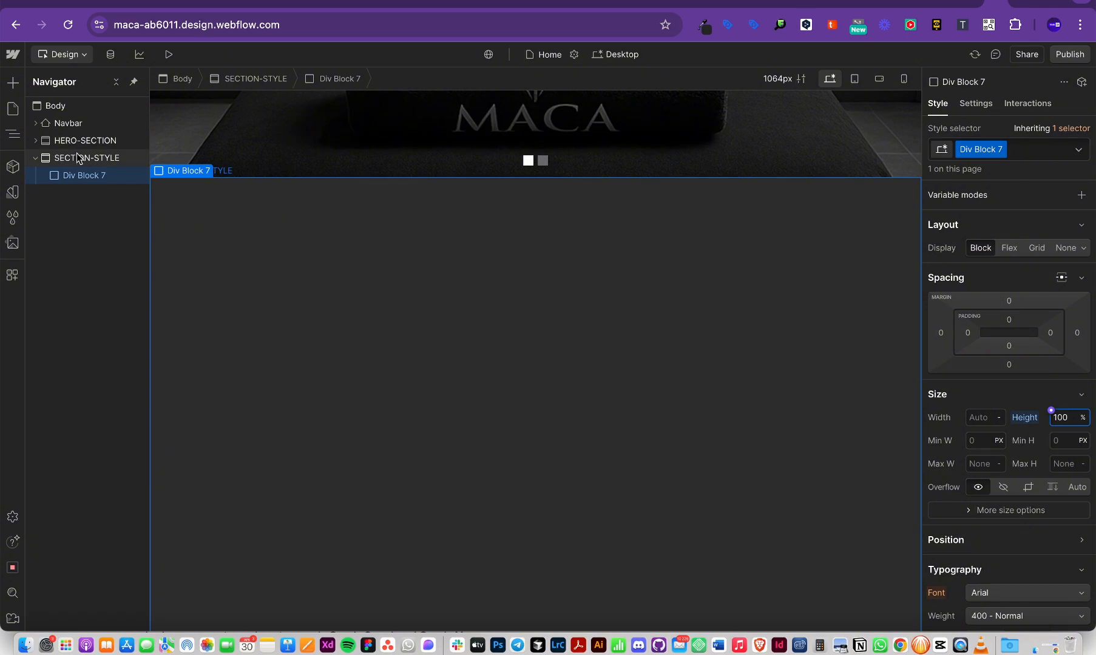
click(978, 421)
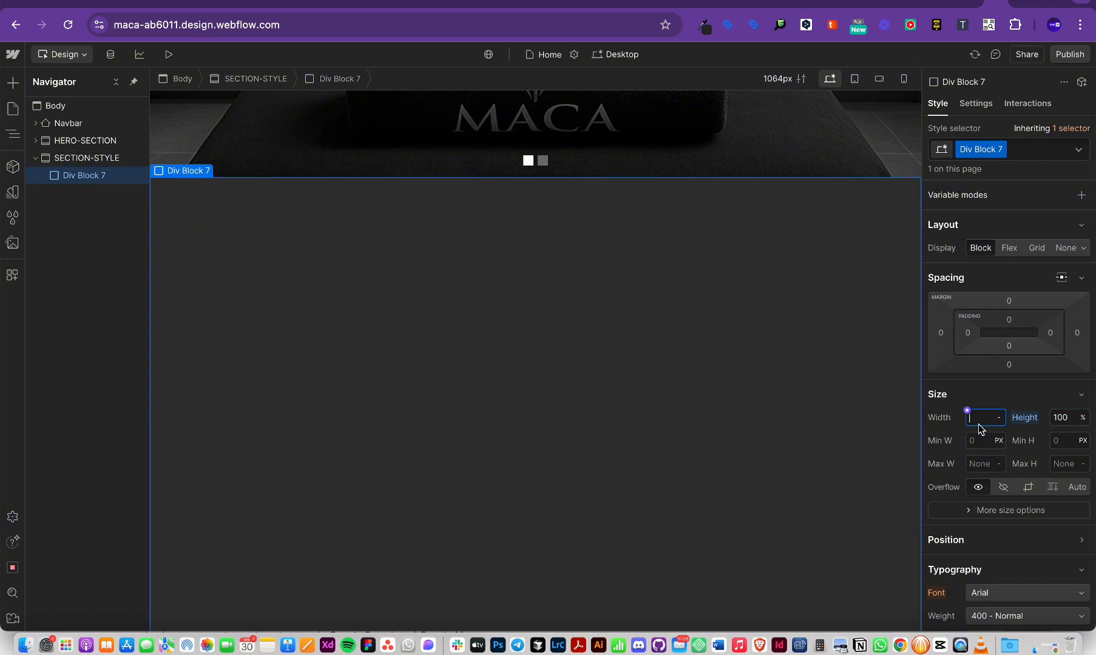
text(100%)
key(Return)
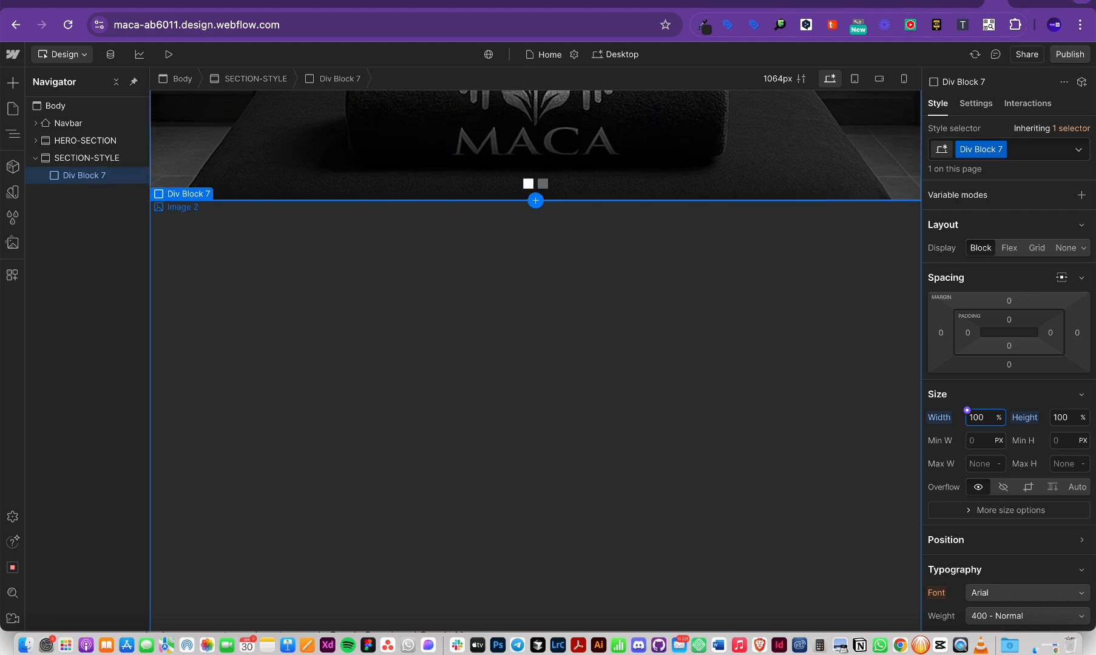
Step: Duplicate the Div Block 7 class and rename the copy WRAP
click(1002, 149)
click(987, 187)
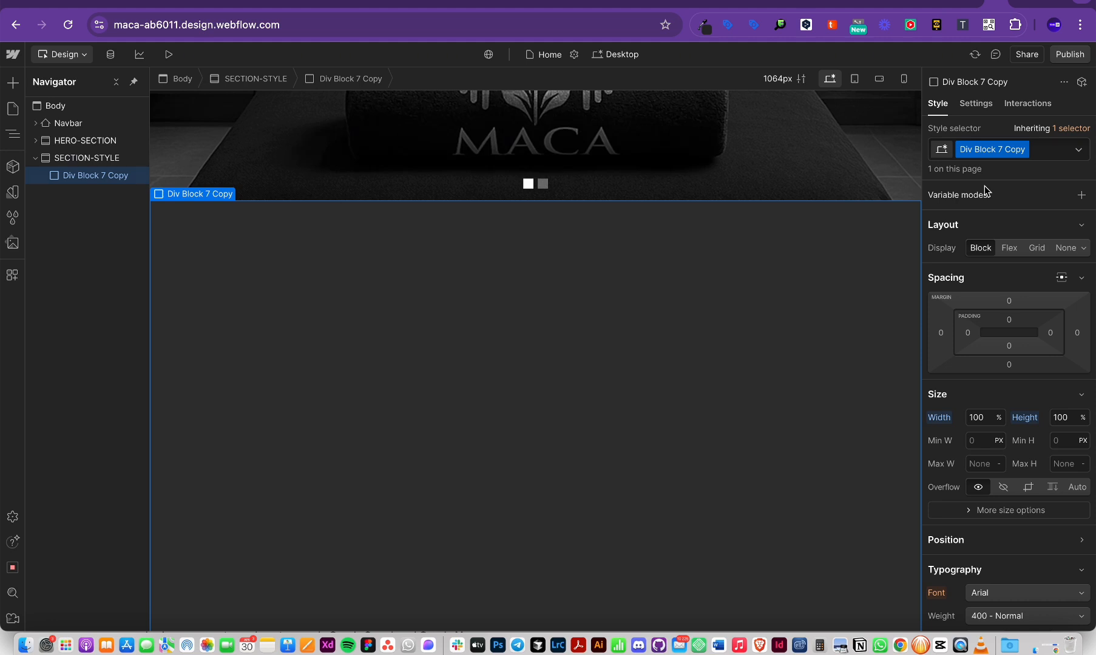
double_click(982, 151)
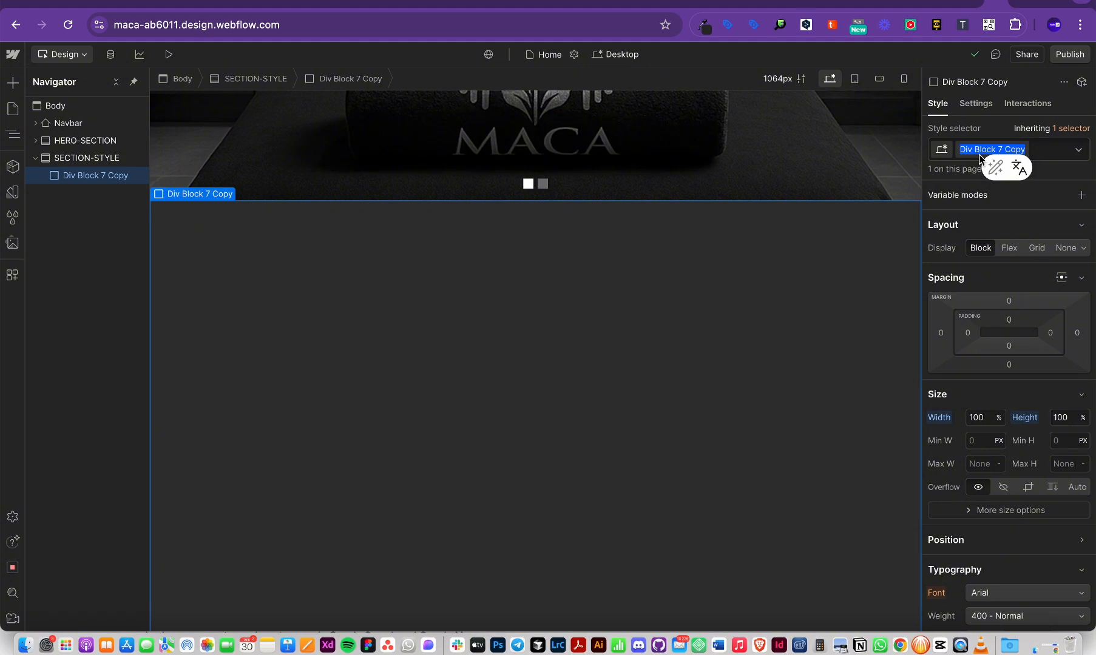
text(WRAP)
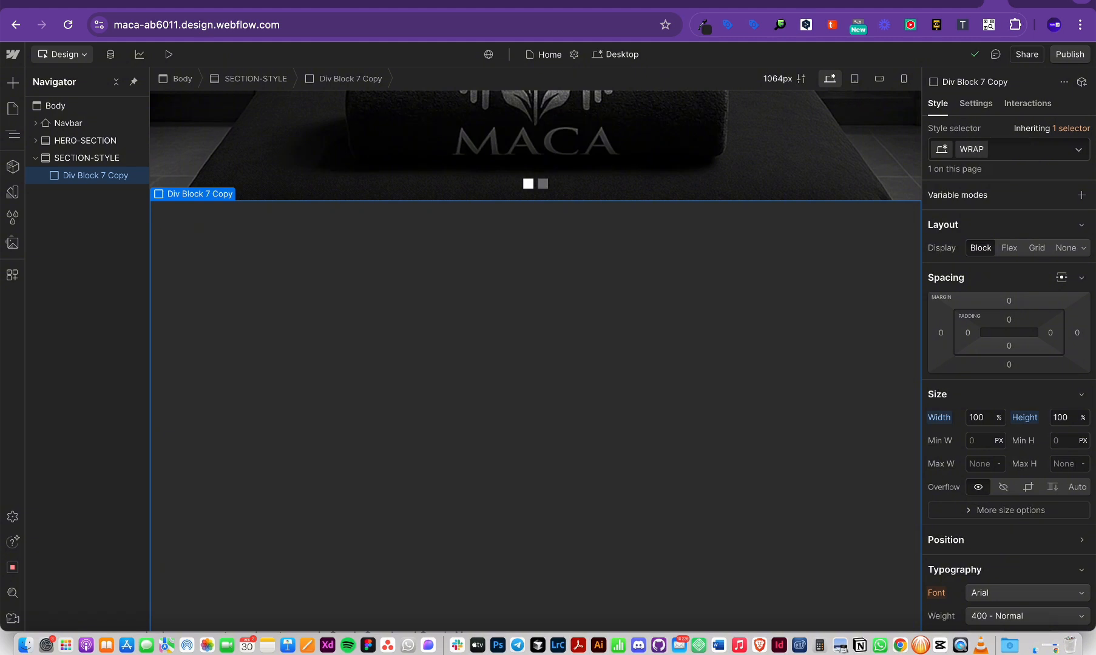
key(Return)
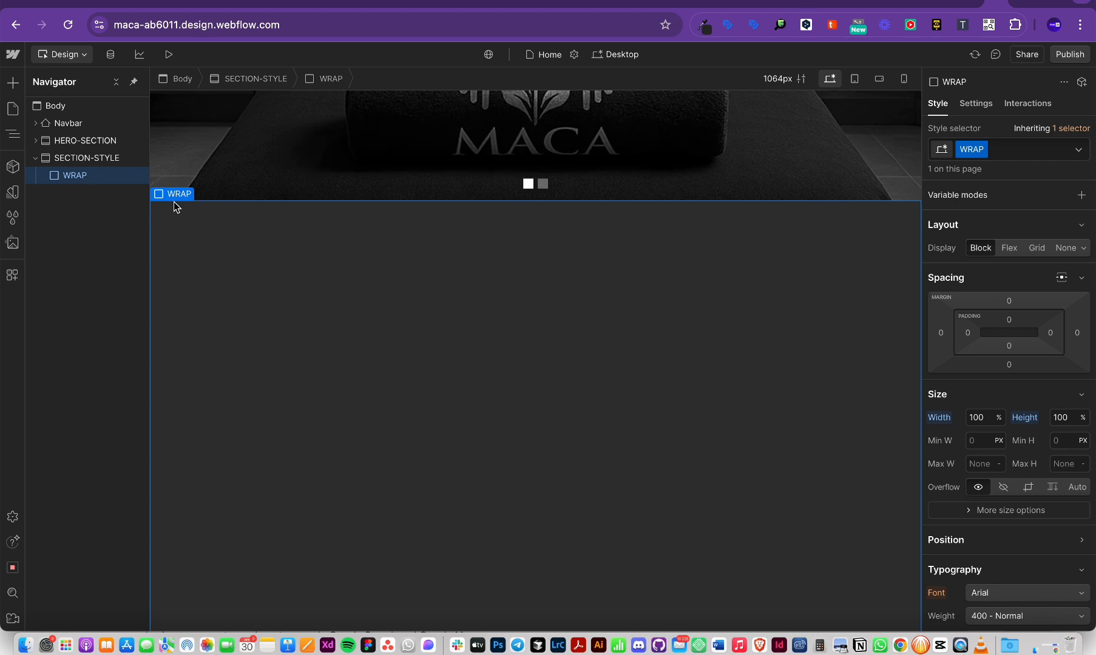
Step: Search quick find for 'dicv', then switch over to the Figma design file
key(super+k)
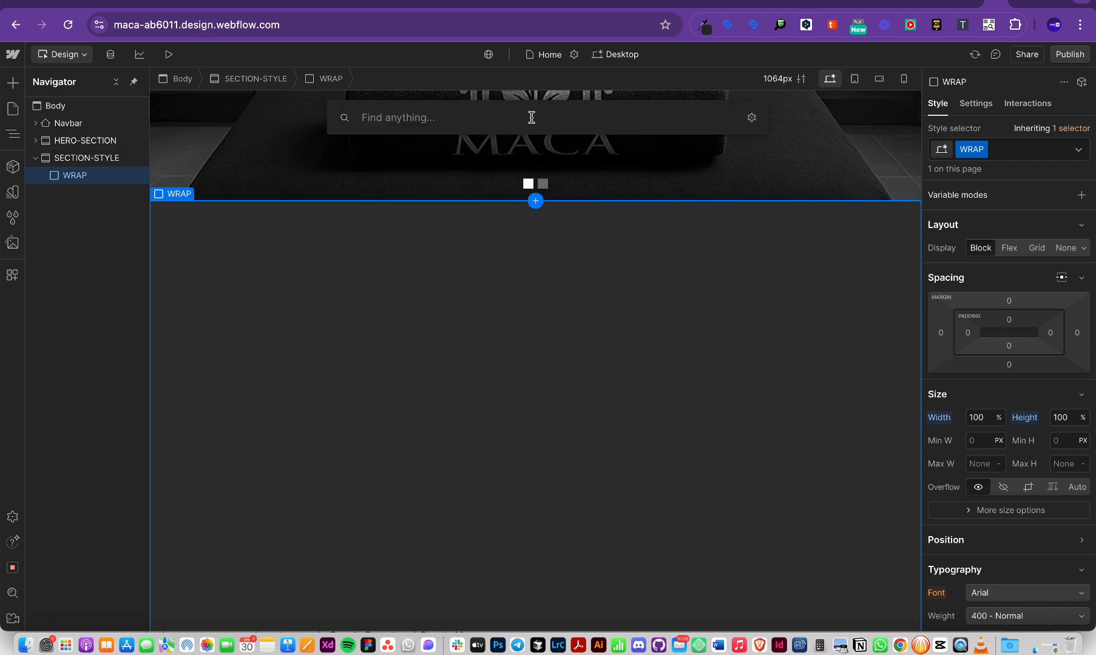
text(dicv)
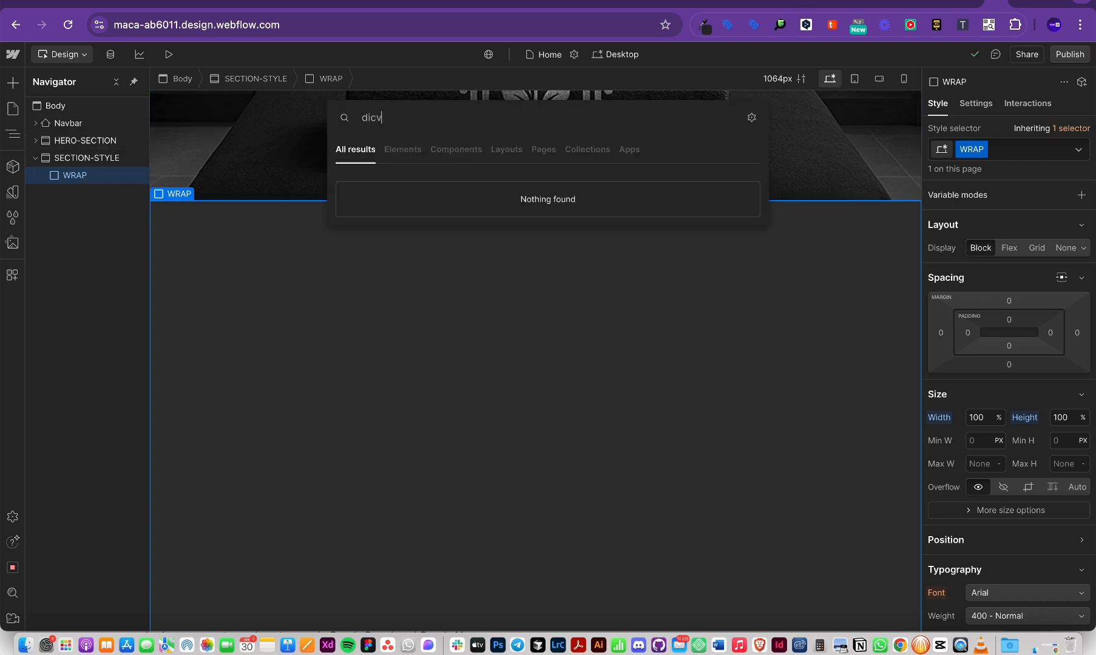
key(super+Tab)
scroll(563, 323, up, 5)
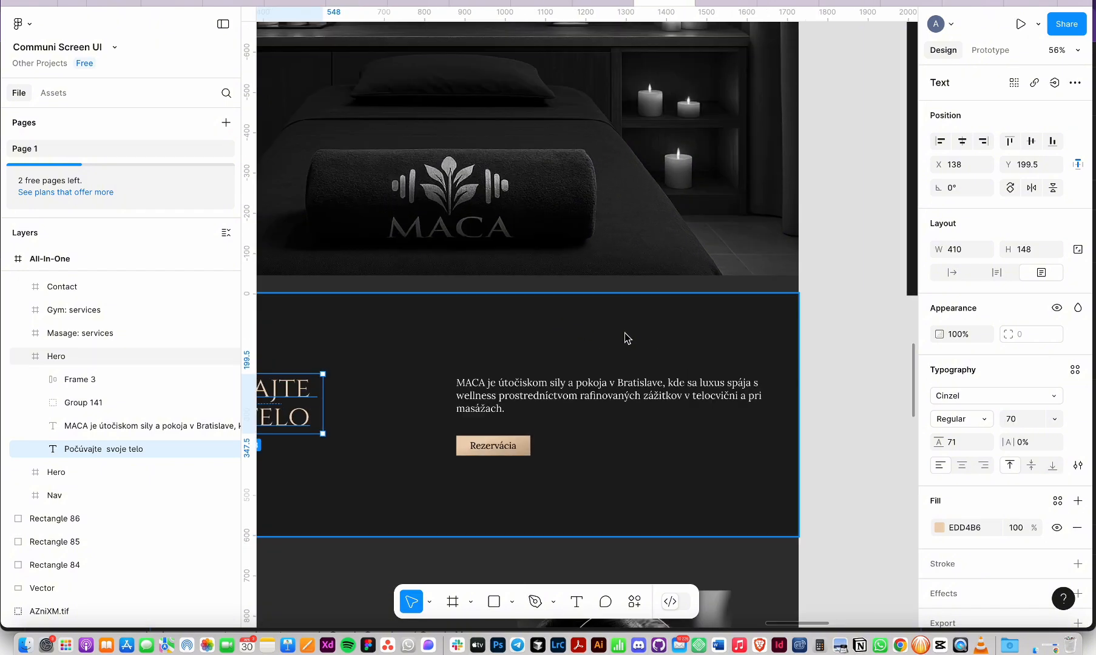
Step: Inspect the Hero heading 'Počúvajte svoje telo' (Cinzel 70, 410×148) in Figma, then return to Webflow
click(625, 332)
scroll(626, 333, down, 5)
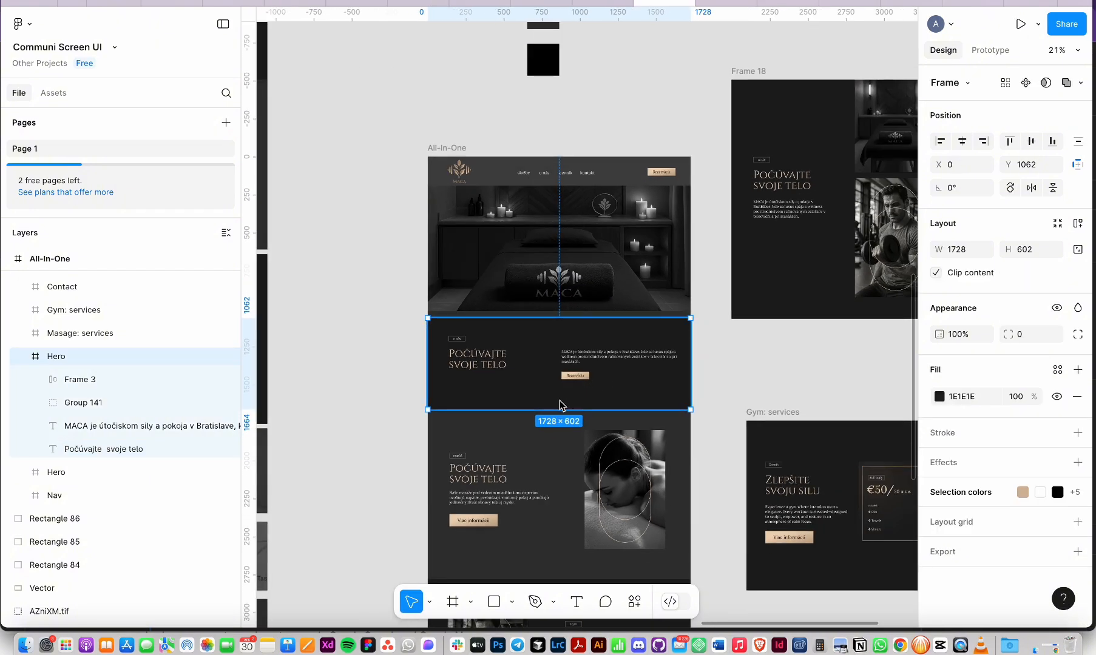
key(super+shift+4)
drag(707, 291, 559, 400)
double_click(481, 352)
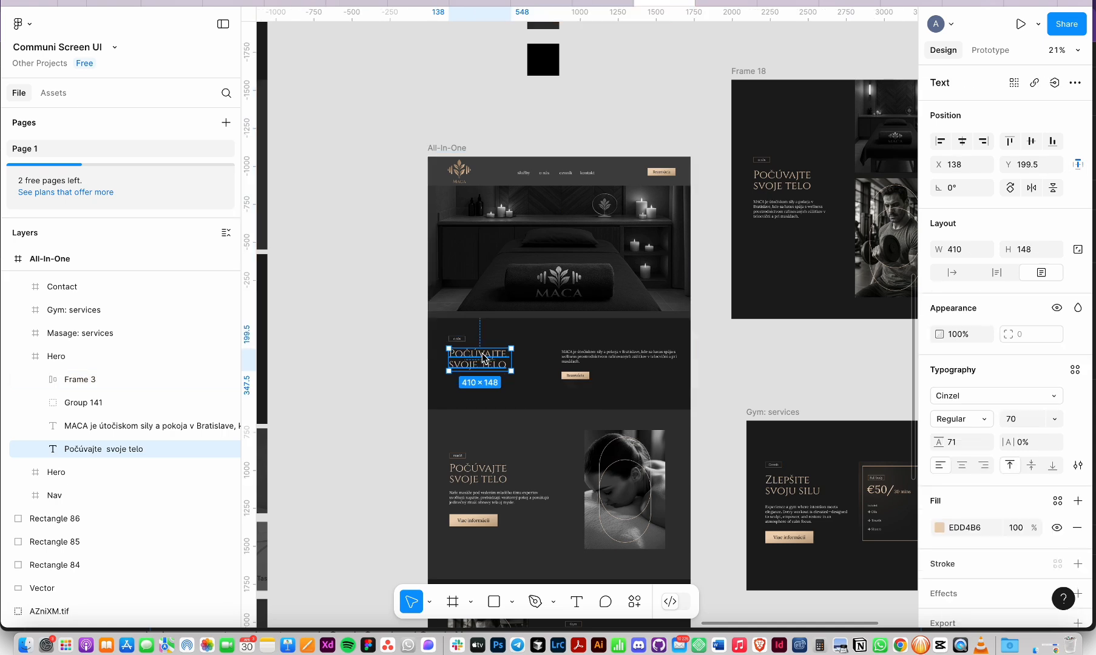
key(Escape)
key(super+shift+4)
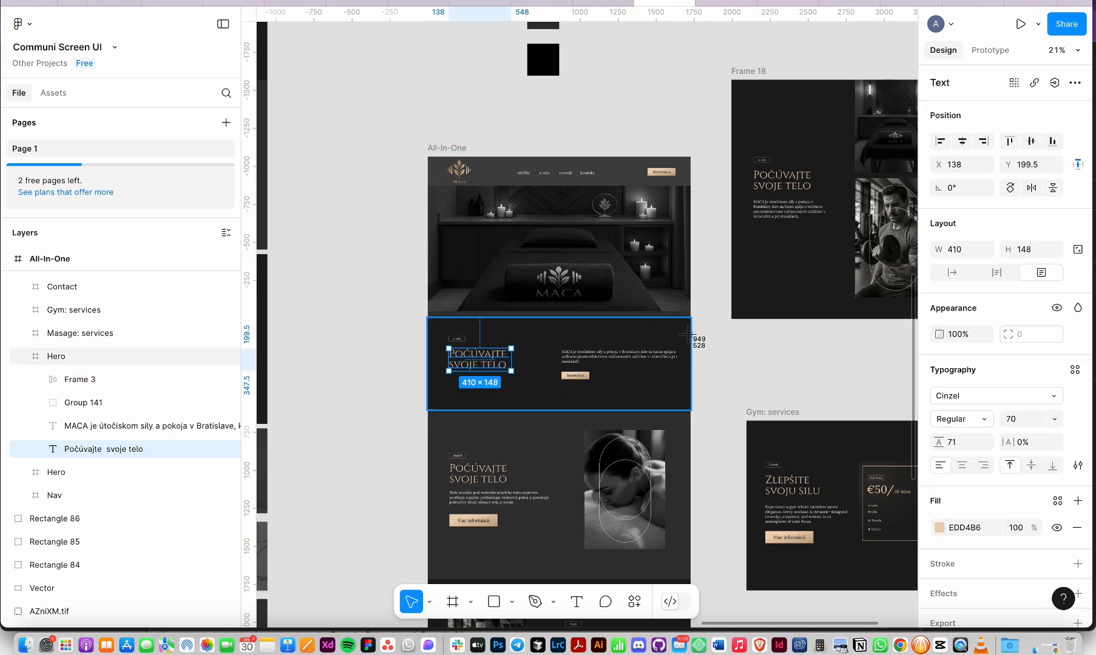
key(Escape)
key(super+Tab)
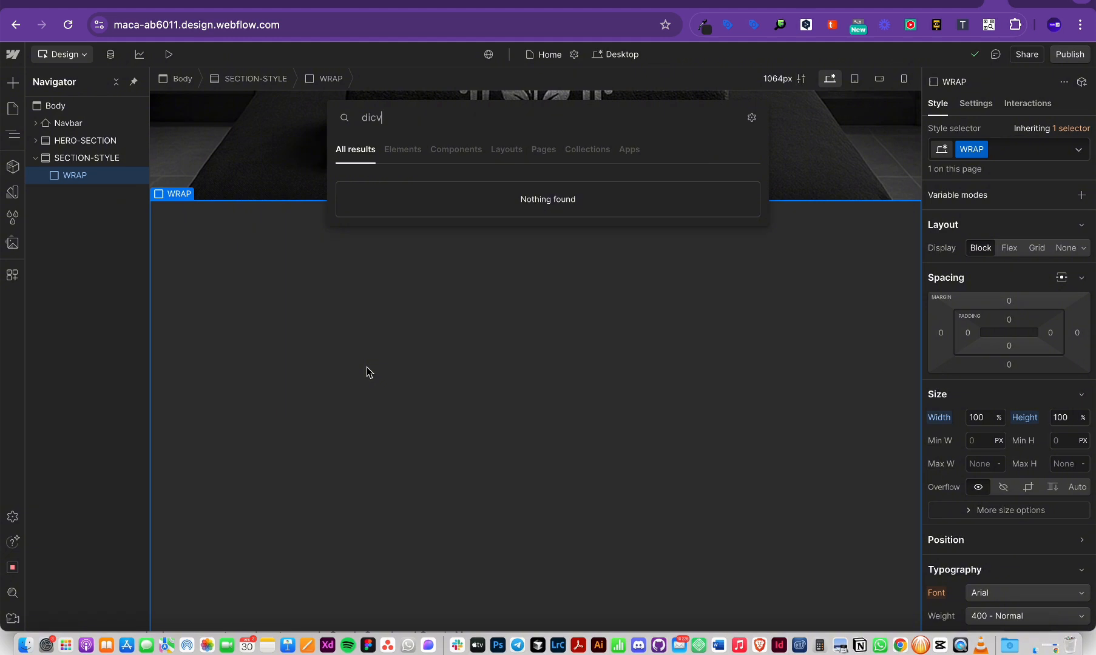
Step: Insert a Div Block into WRAP and give it a new left-div class
text(div)
key(super+a)
text(div)
key(Return)
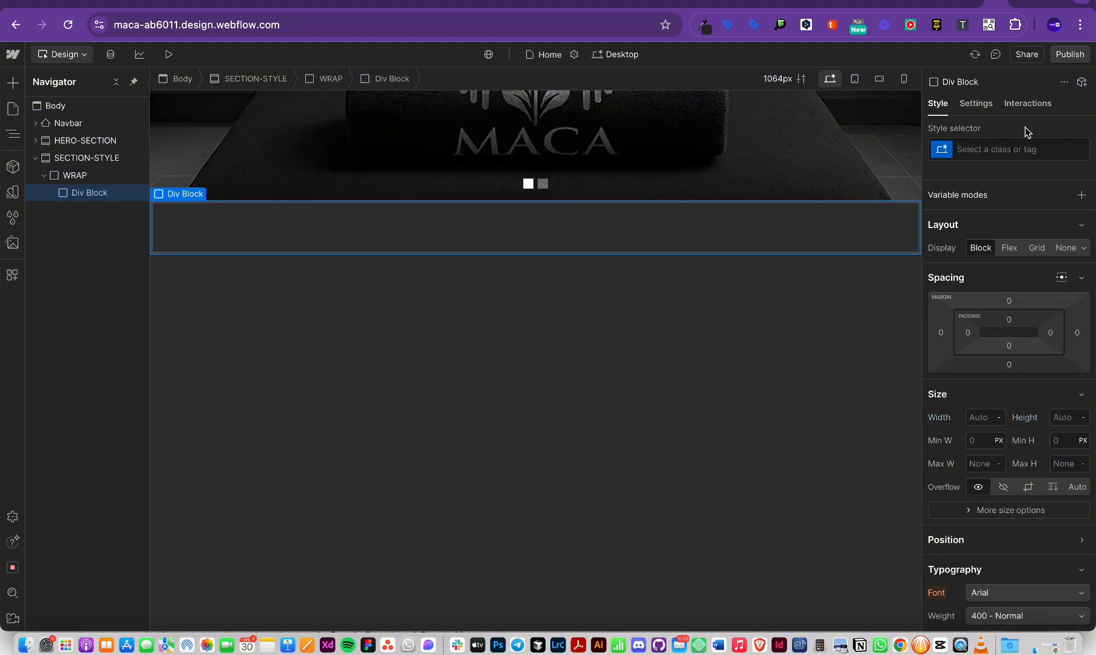
click(992, 152)
text(legt)
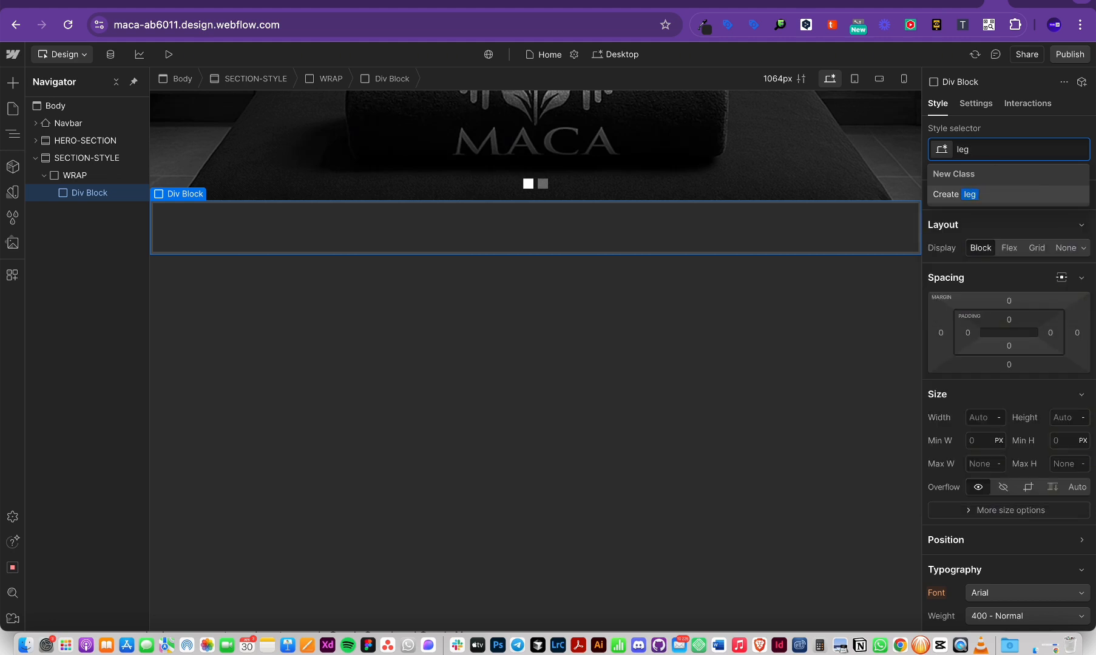
key(BackSpace)
text(ft-div)
key(Return)
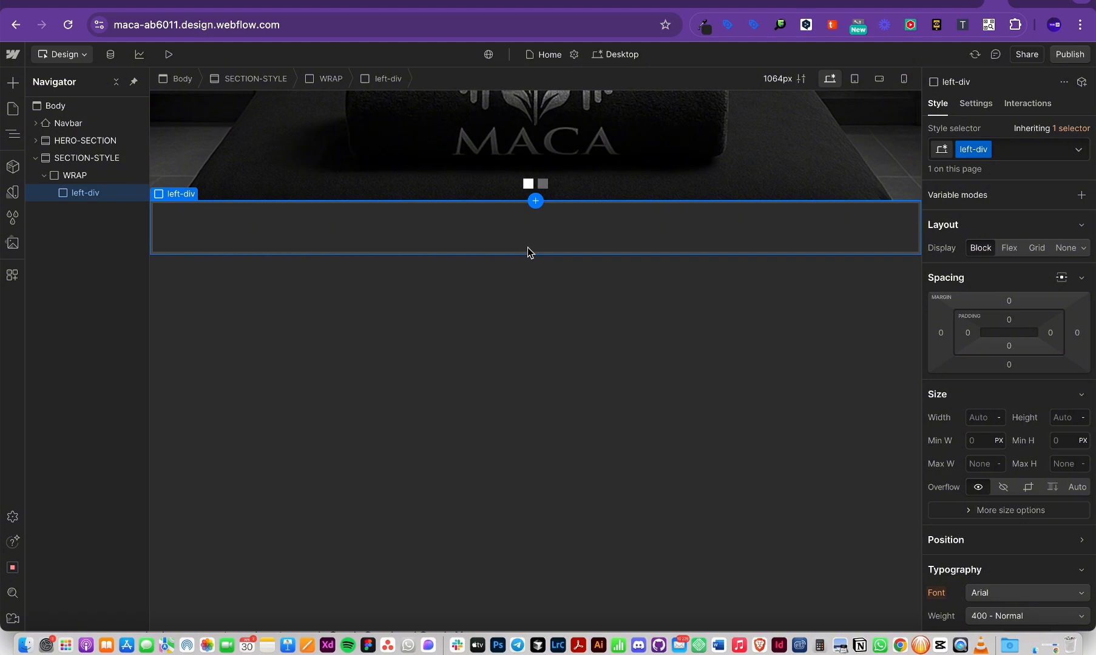
Step: Add a second Div Block with a rightdiv class, then undo both classed blocks
key(super+d)
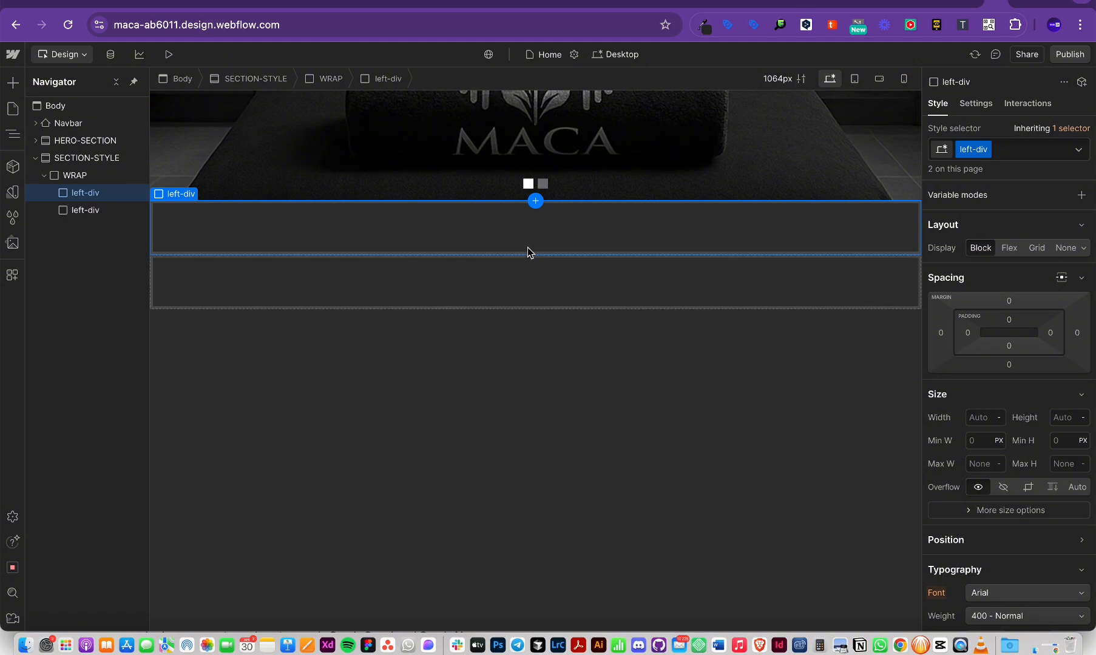
key(super+z)
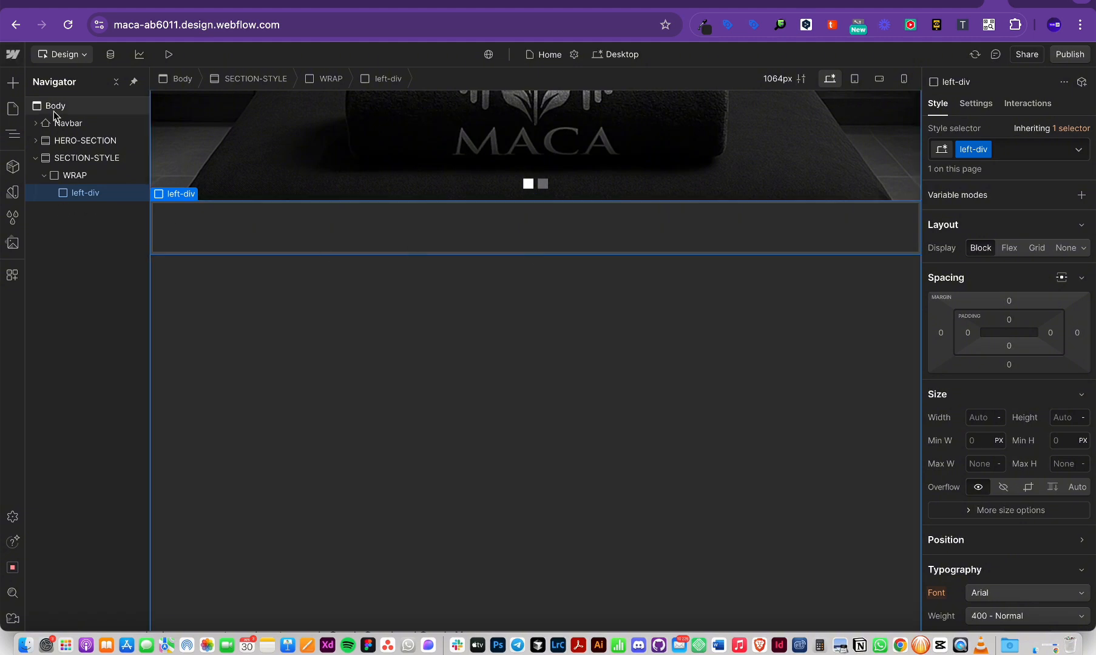
click(77, 174)
key(super+k)
text(div)
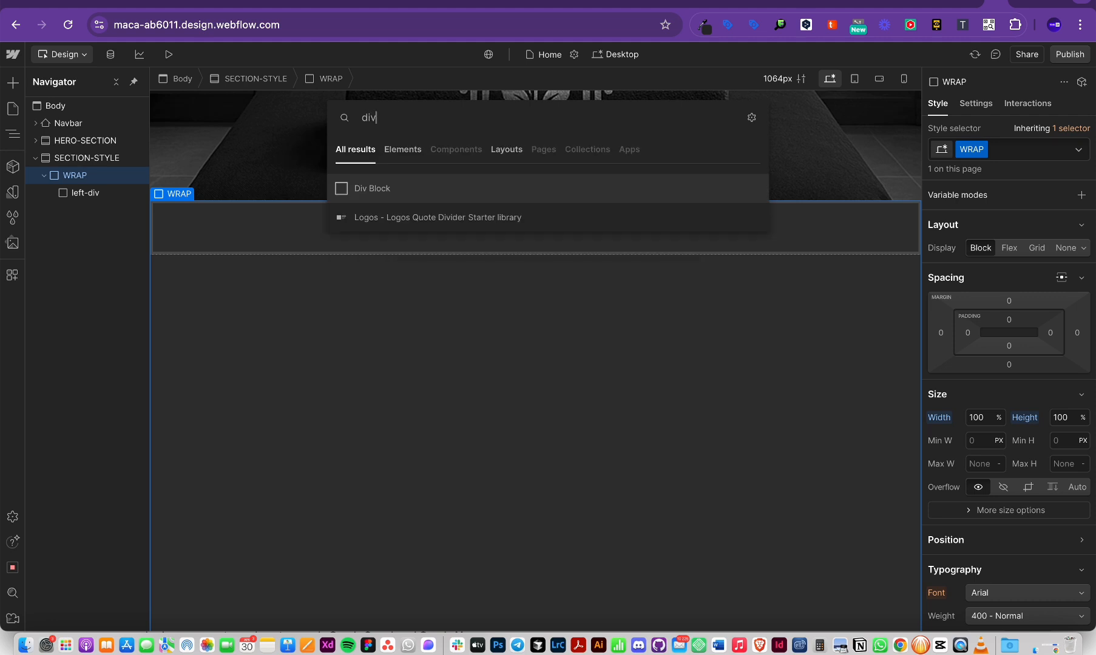
key(Return)
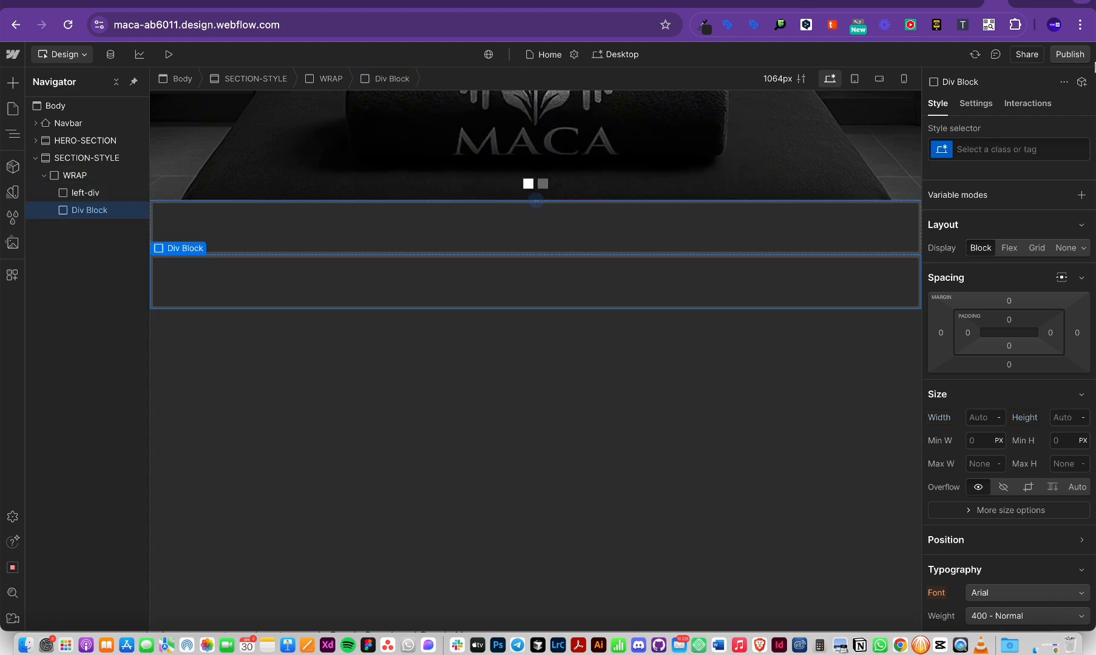
click(973, 152)
text(rightdi)
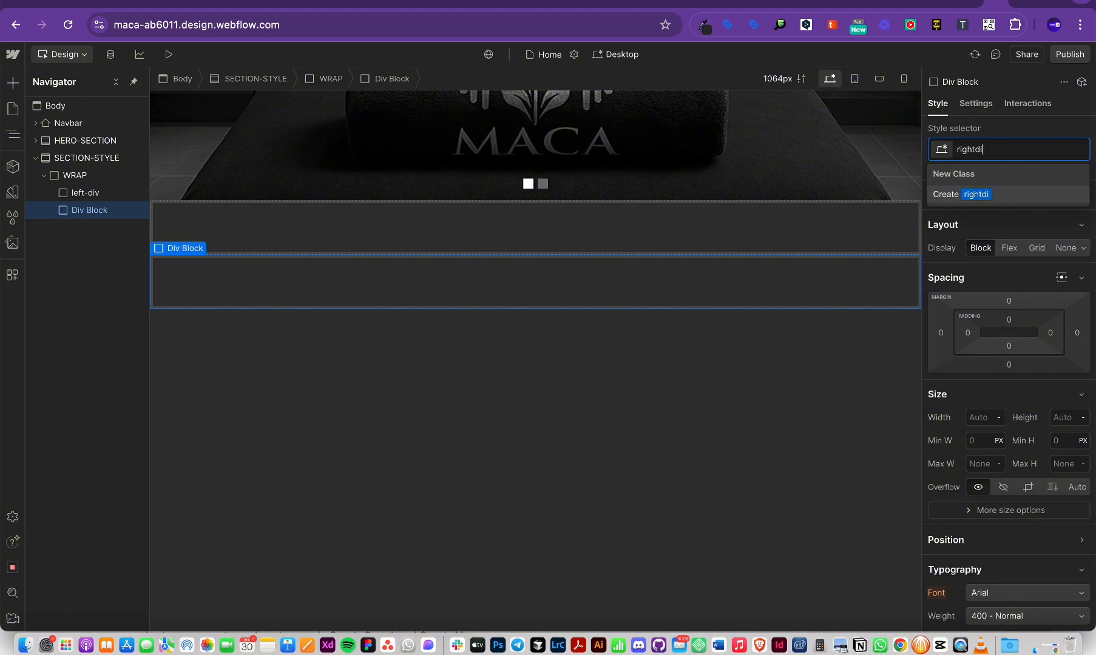
text(v)
key(Return)
key(super+z)
key(super+z)
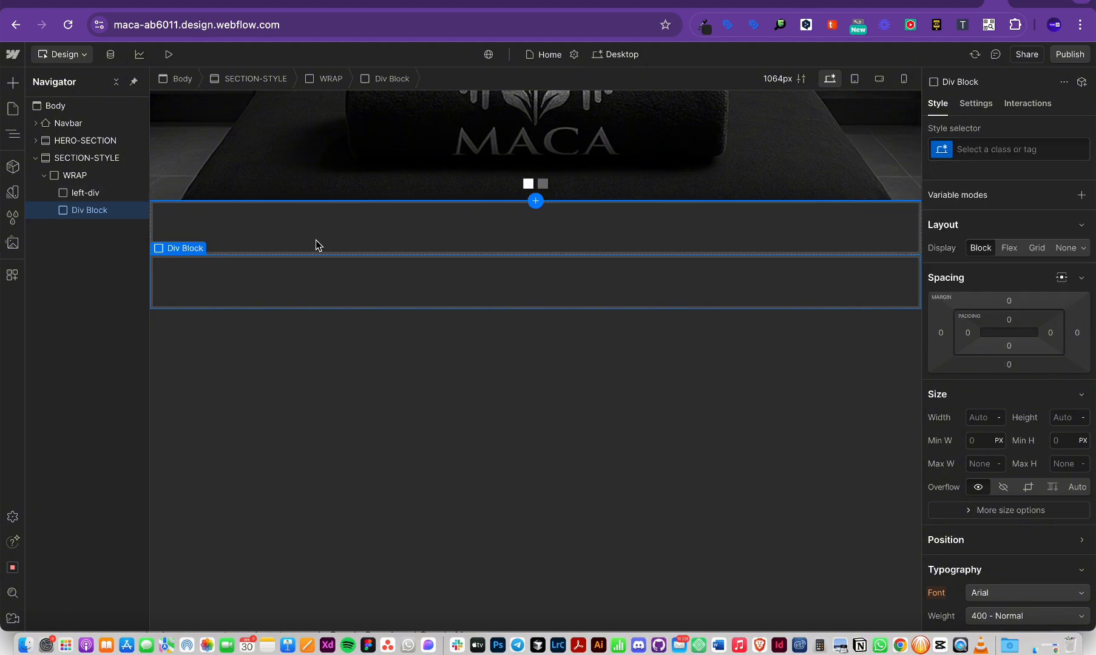
key(super+z)
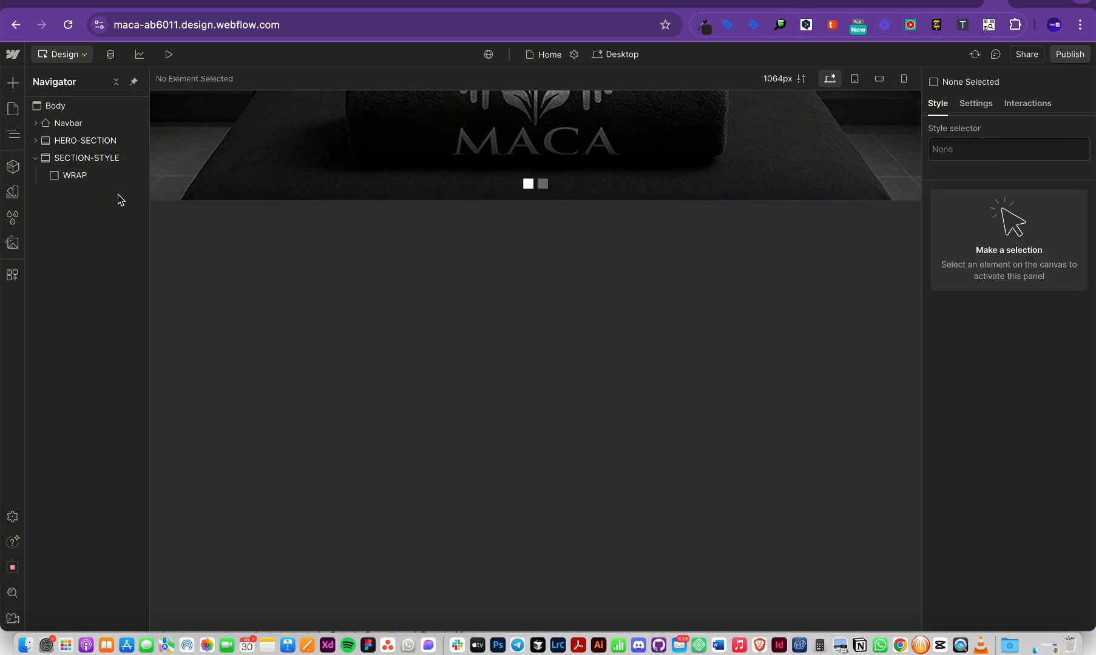
Step: Add two plain Div Blocks inside WRAP via quick find (Cmd+E, div)
click(95, 181)
key(super+e)
text(div)
key(Return)
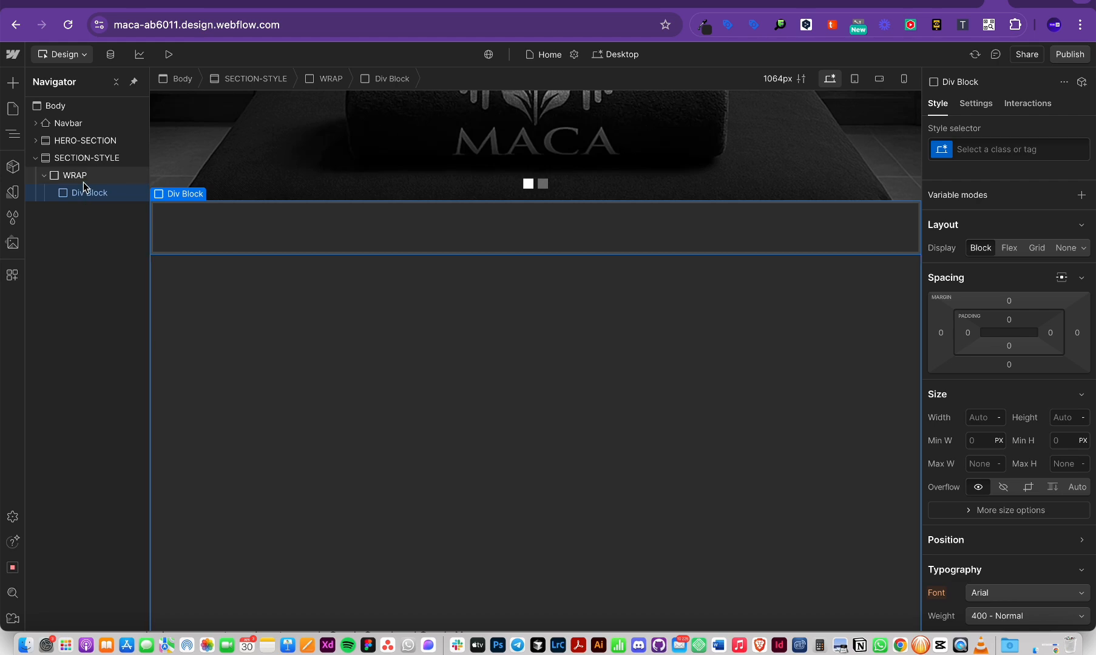
key(super+e)
text(div)
key(Return)
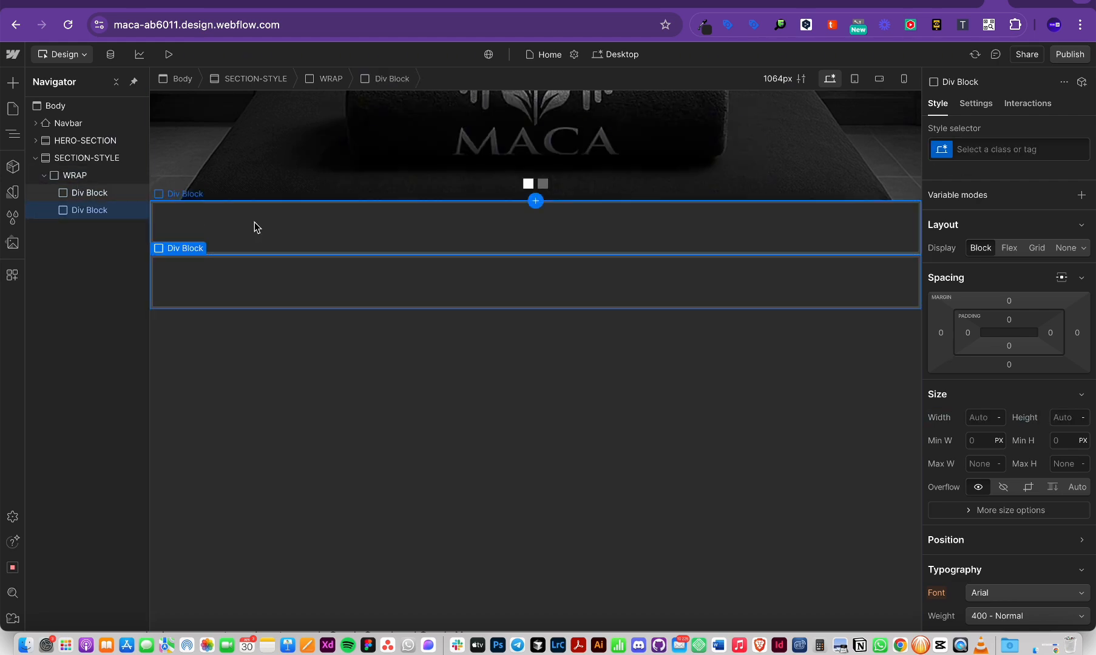
key(super+Tab)
Step: Glance at the Hero's left group with the 'o nás' label in Figma, then return to Webflow
scroll(478, 387, up, 5)
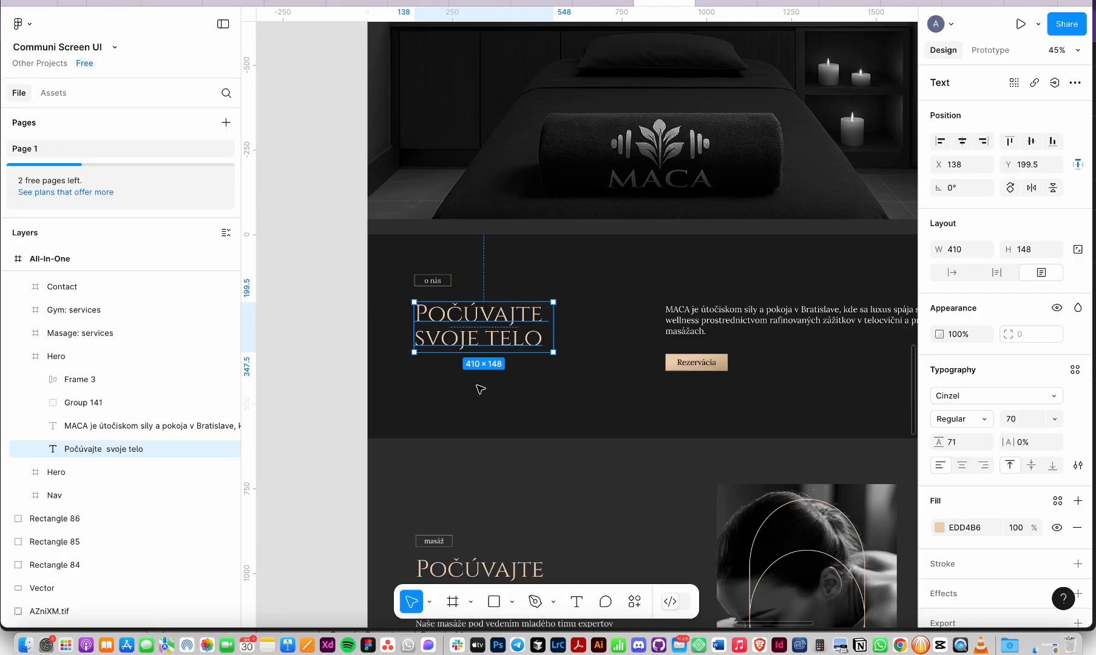
key(super+Tab)
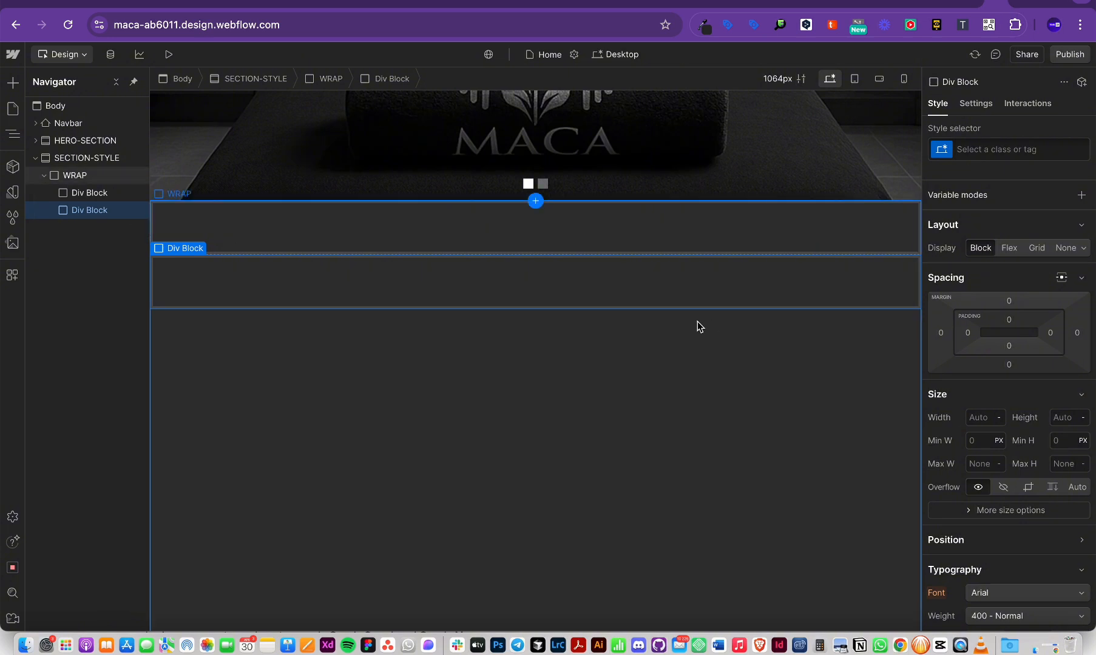
key(super+Tab)
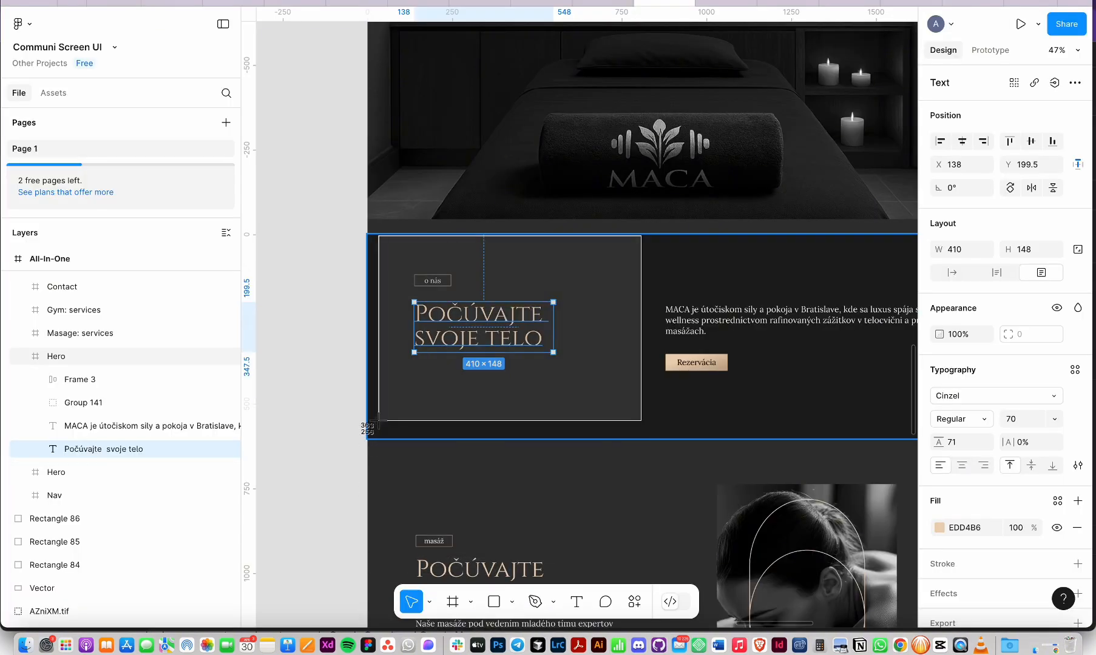
key(super+Tab)
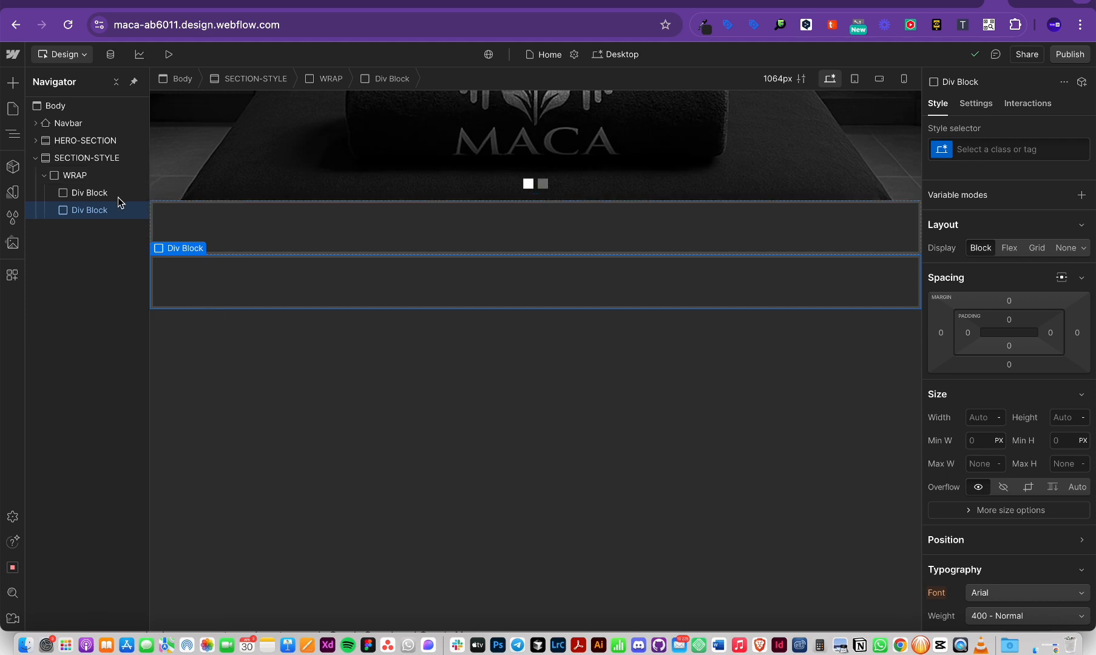
Step: Give WRAP a flex layout with horizontal row direction so both Div Blocks sit side by side
click(76, 176)
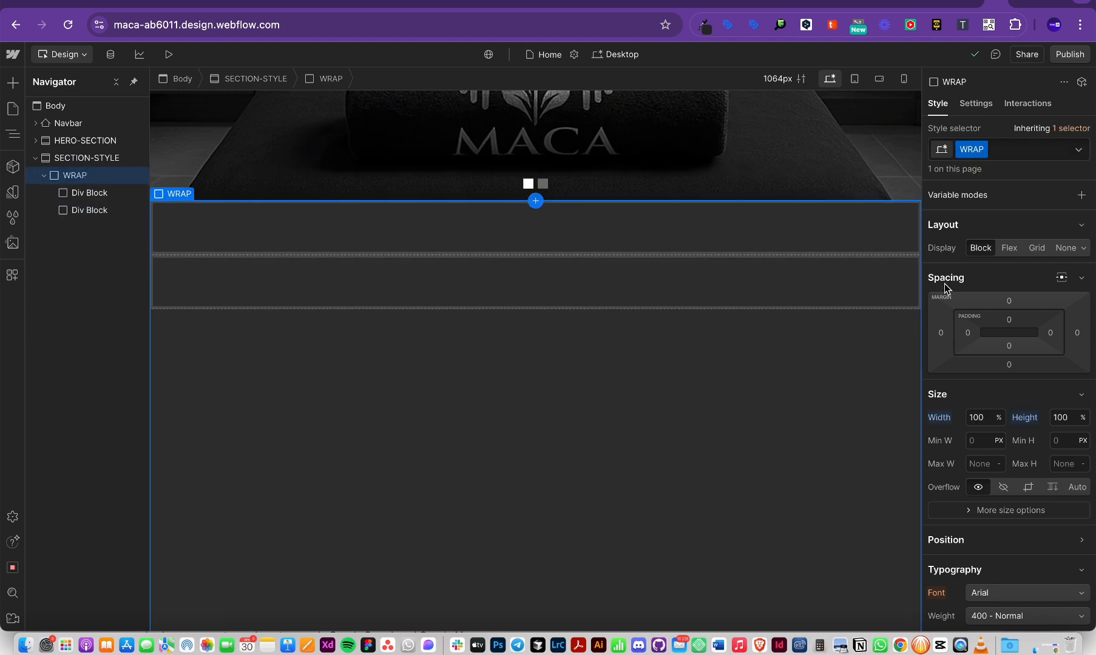
click(1009, 249)
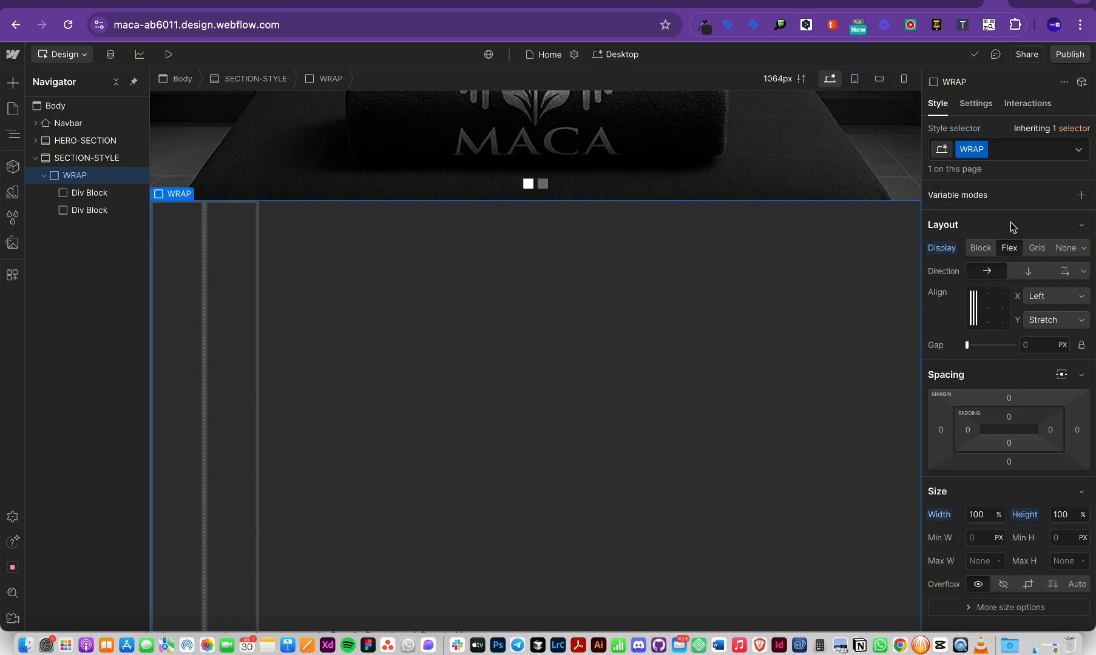
click(1028, 271)
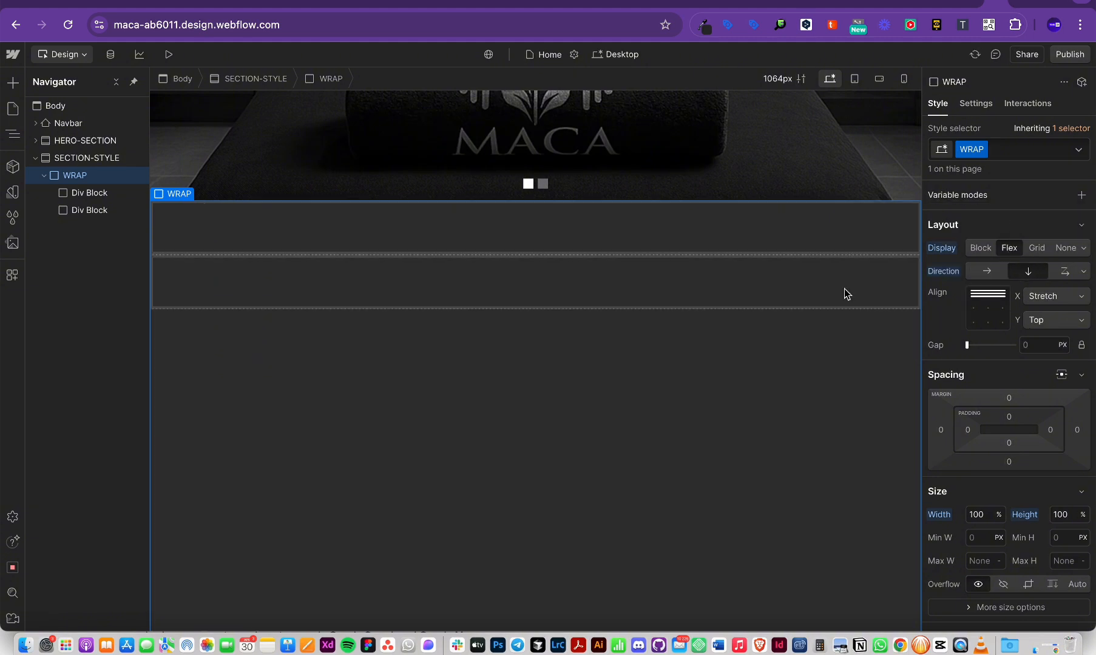
click(643, 213)
click(663, 274)
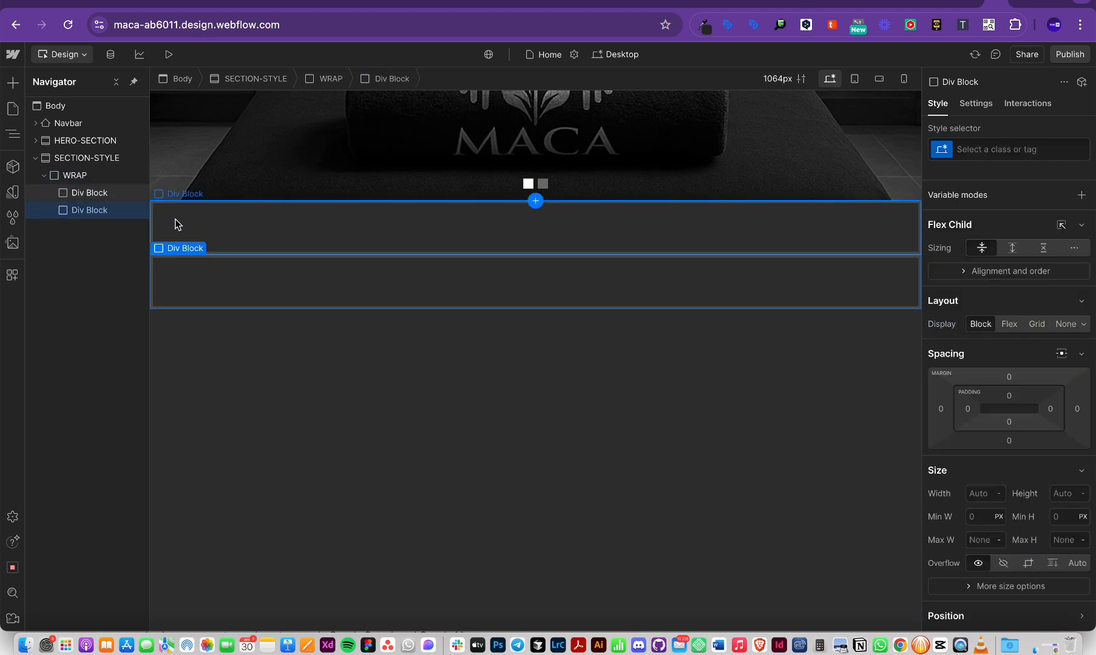
click(75, 175)
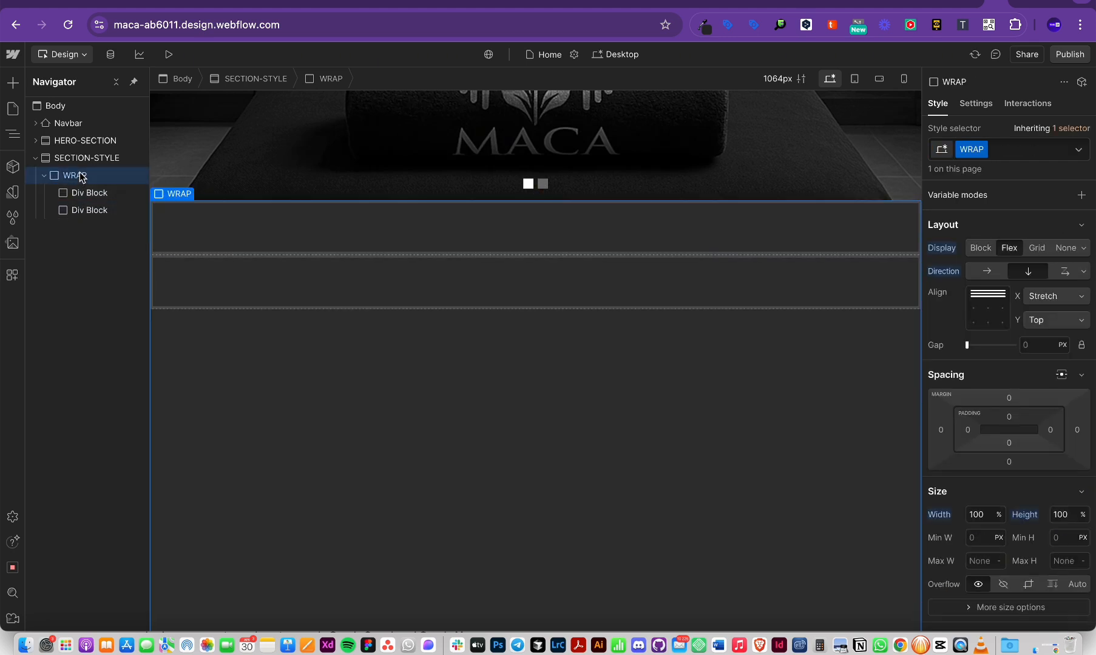
click(985, 270)
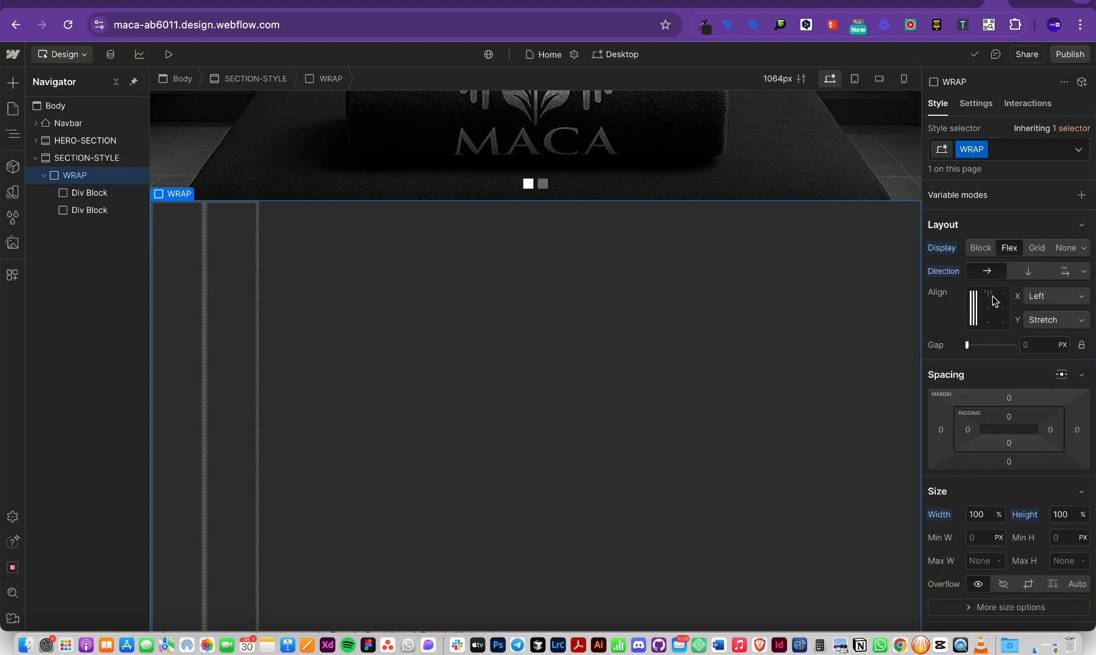
click(173, 233)
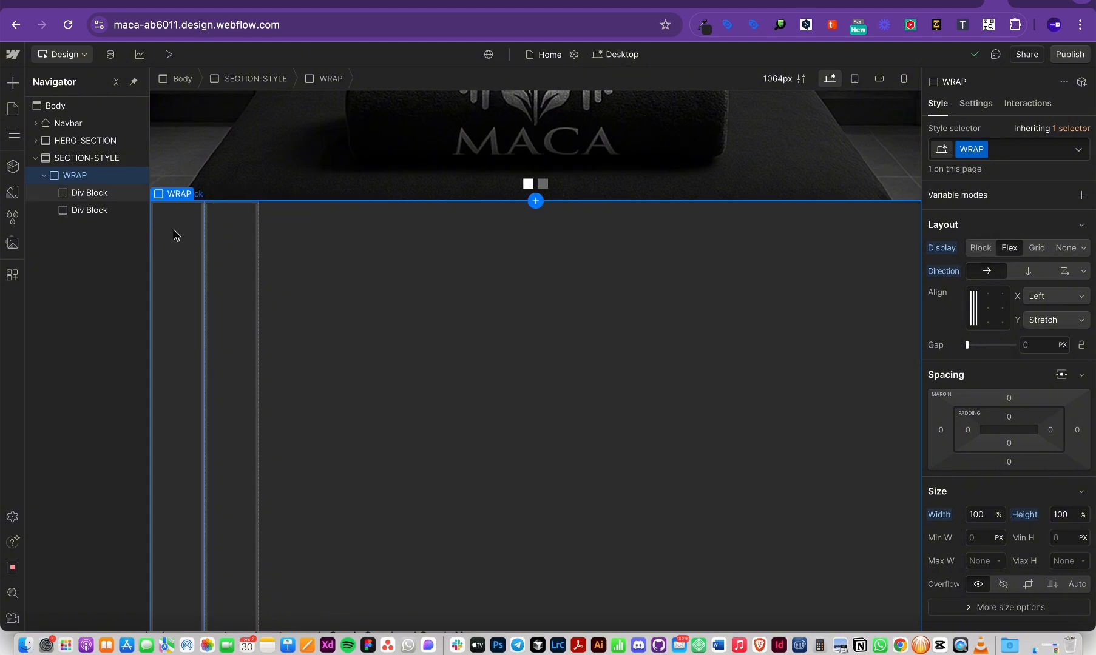
key(super+Tab)
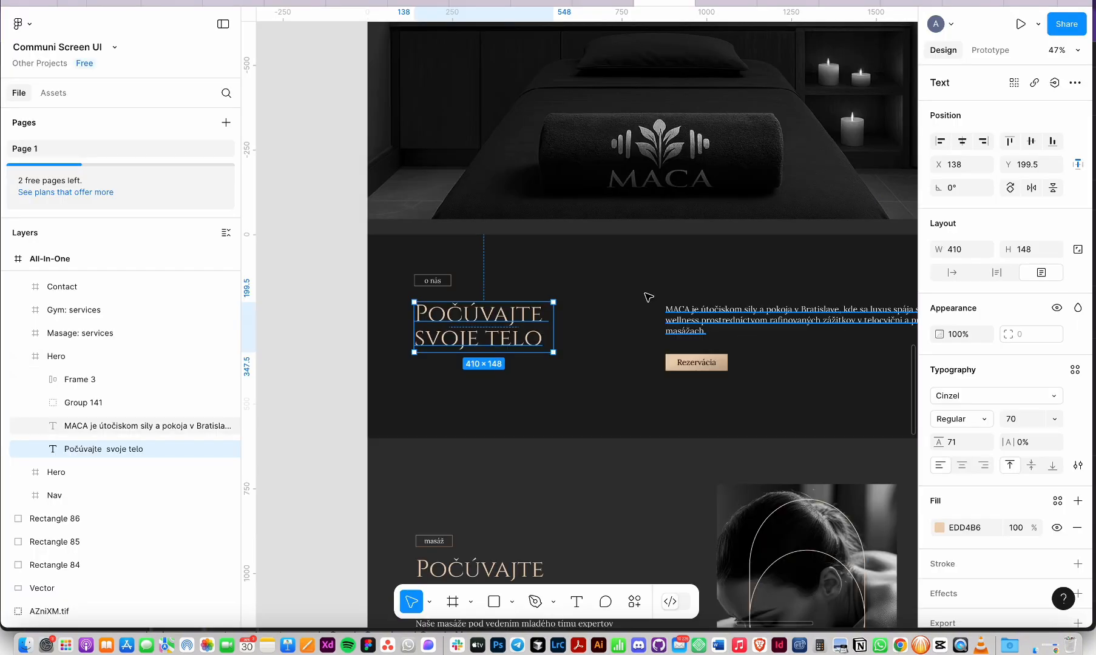
click(653, 240)
key(super+shift+4)
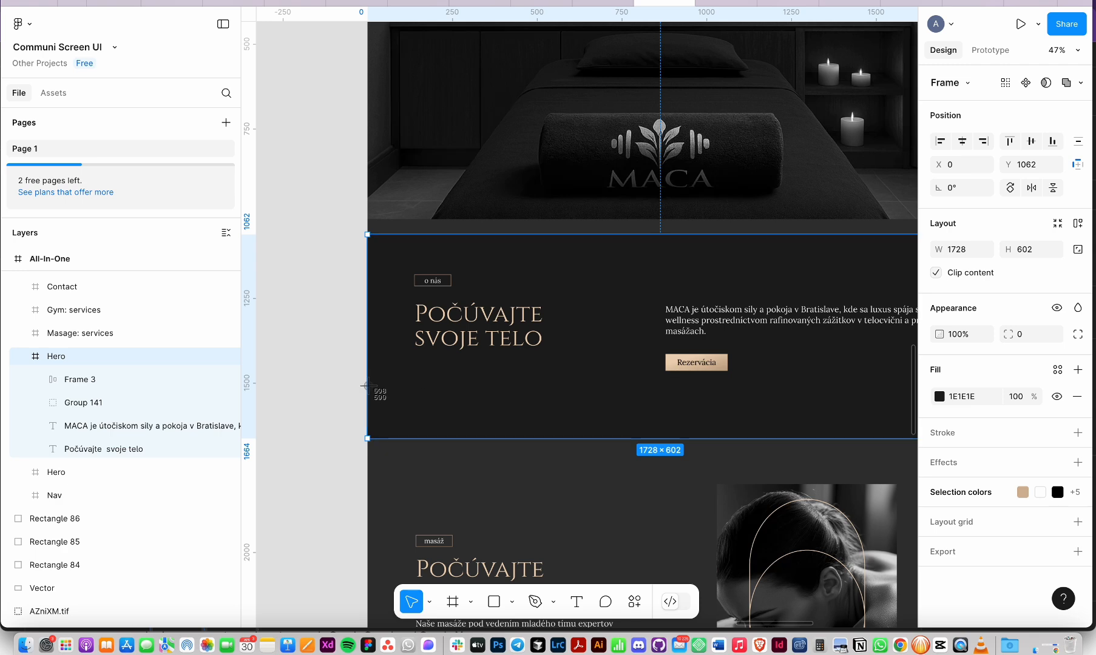
drag(373, 427, 702, 236)
key(Escape)
scroll(703, 246, right, 5)
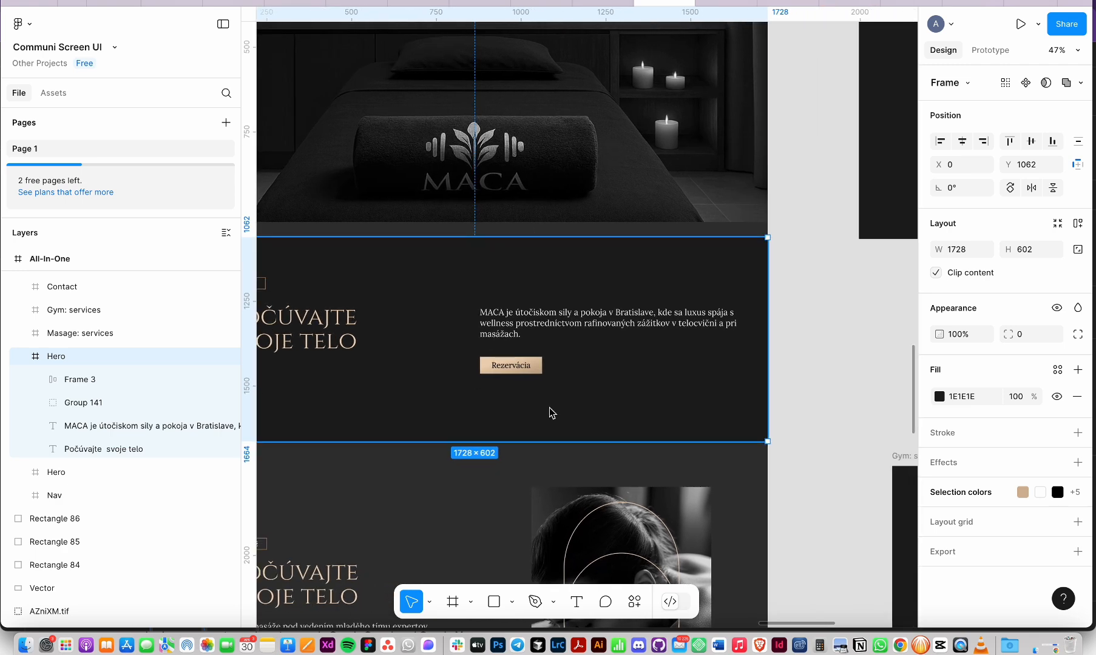
key(super+Tab)
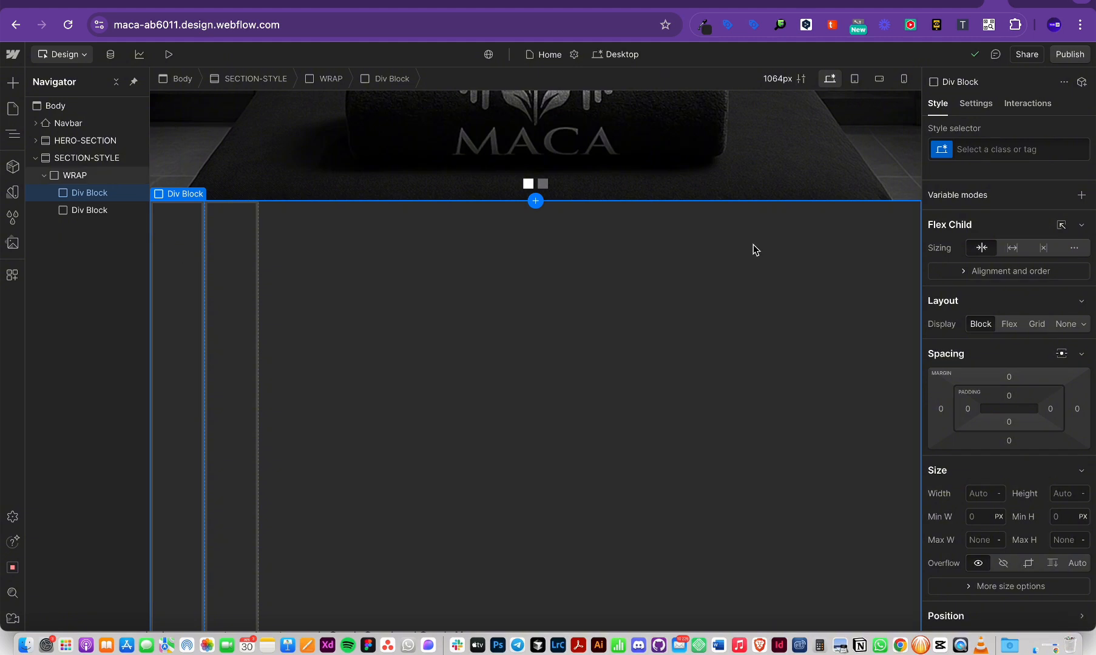
Step: Set the width of both Div Blocks inside WRAP to 50%
click(982, 495)
text(50)
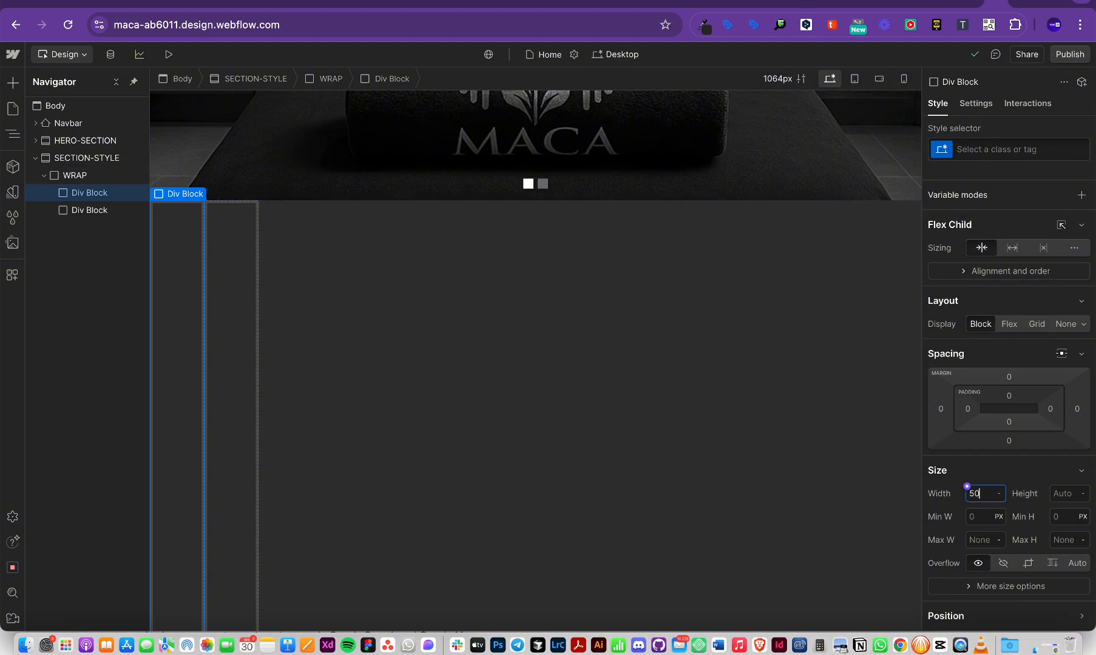
key(Return)
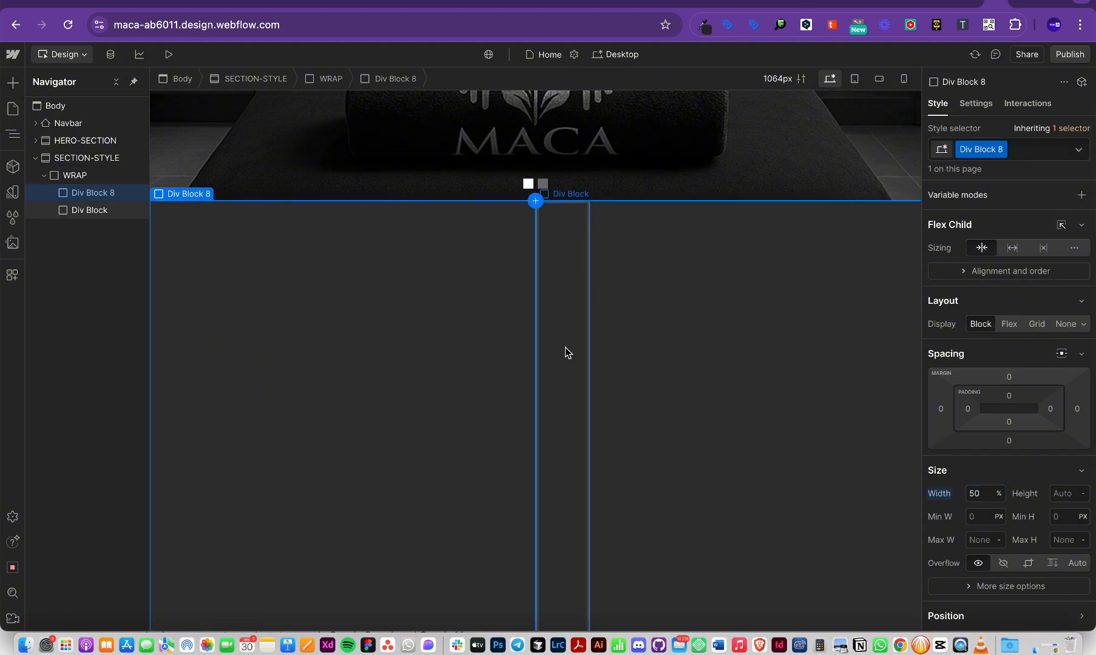
click(564, 352)
click(981, 495)
text(%)
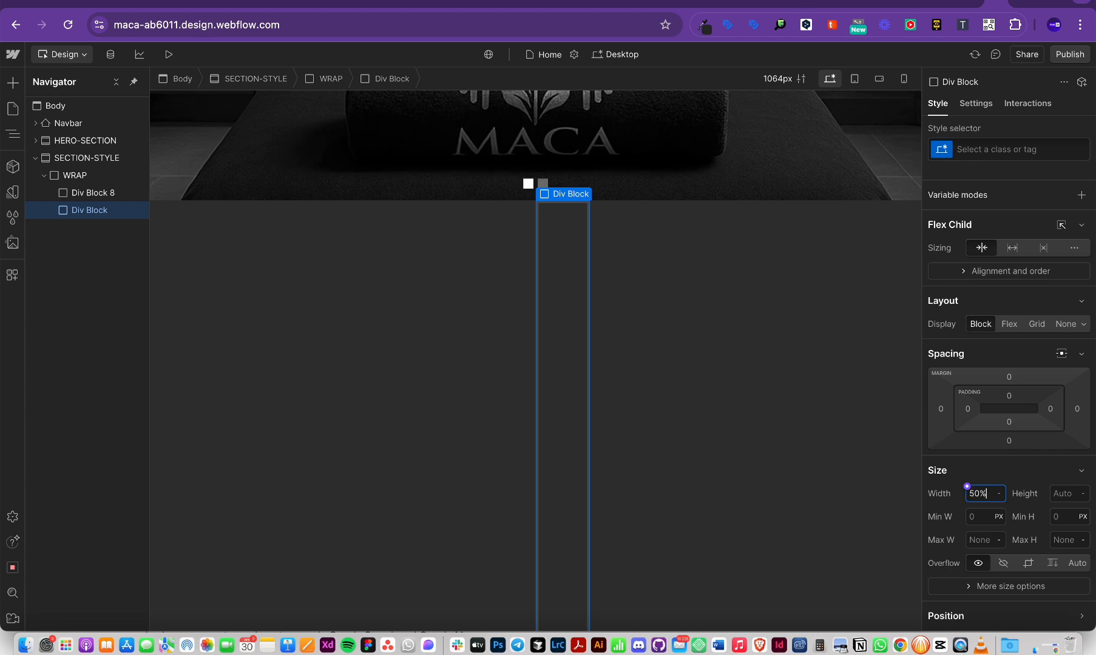
key(Return)
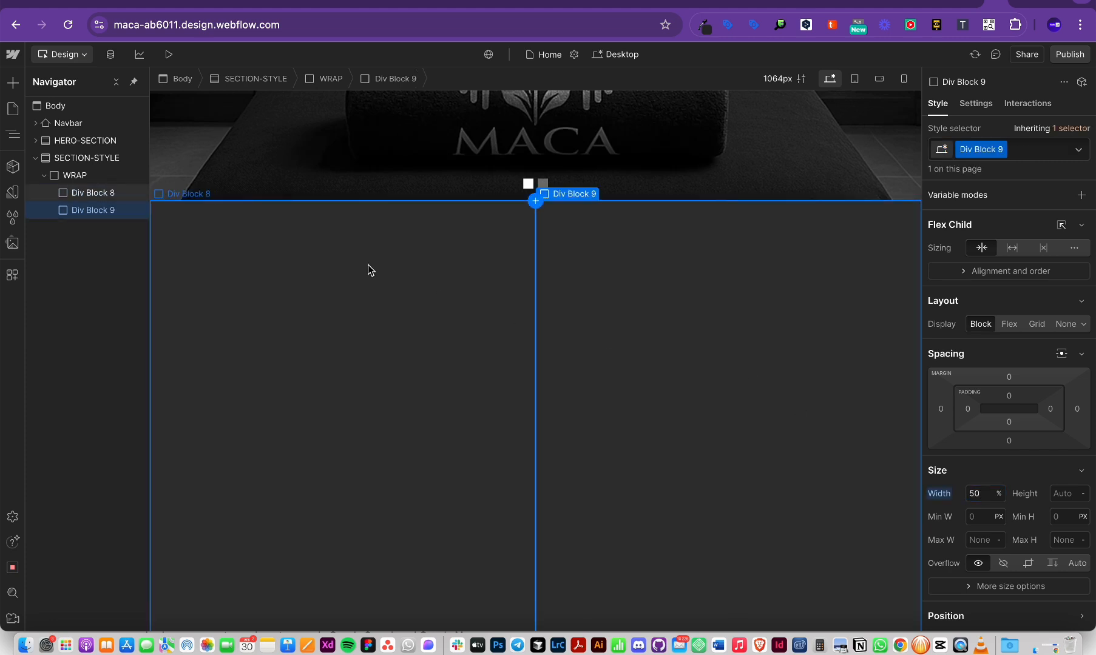
click(64, 176)
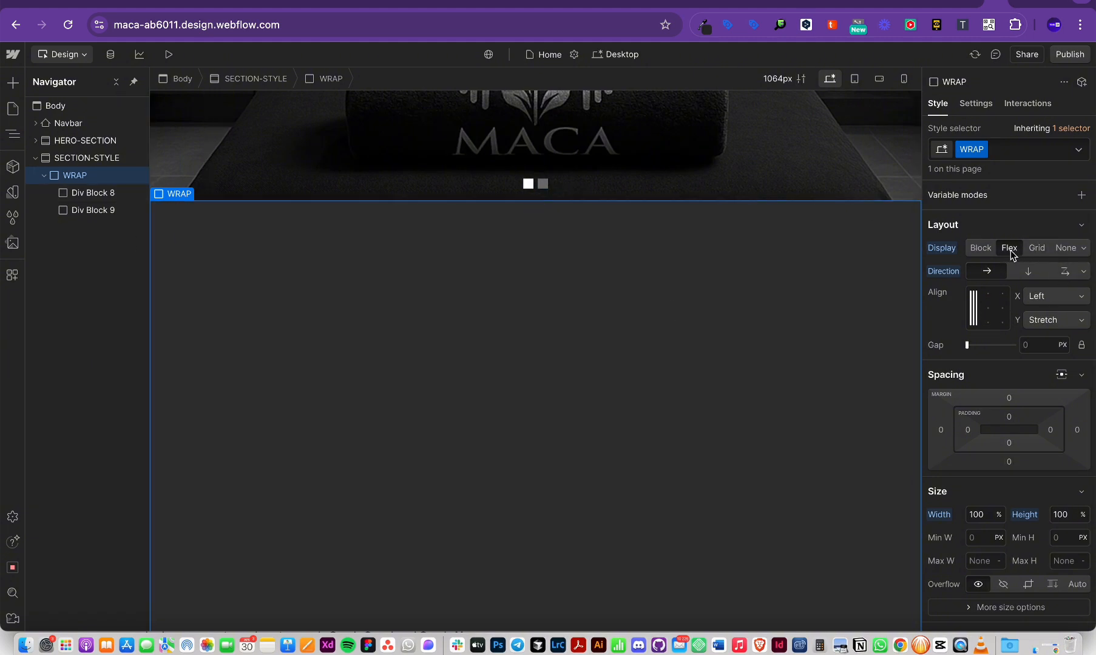
click(96, 193)
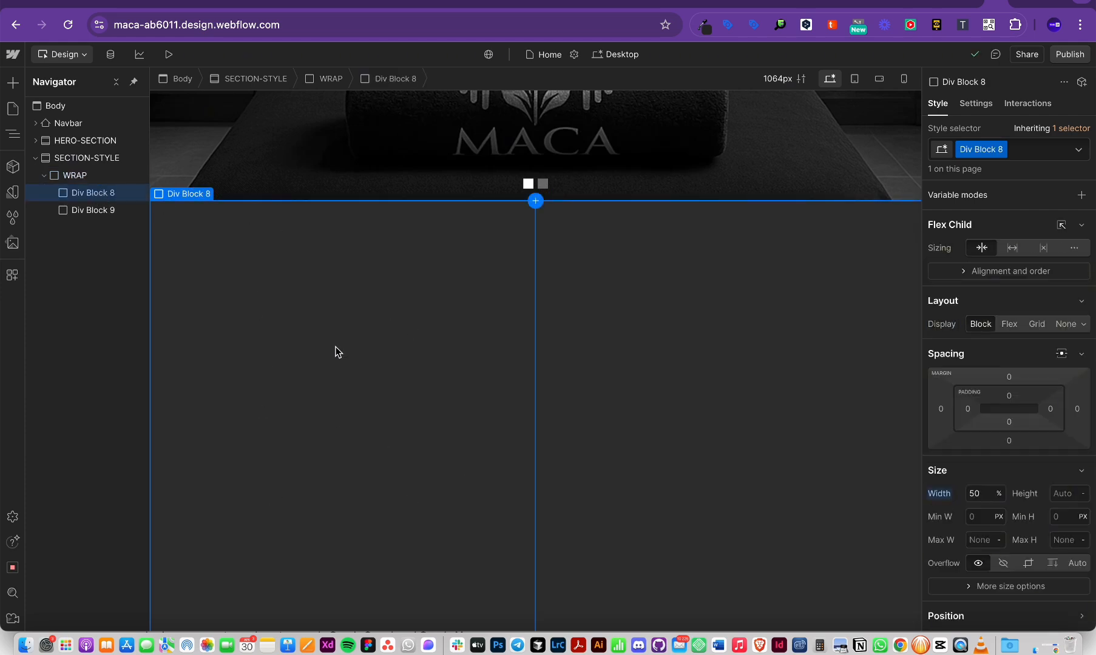
Step: Check the 'o nás' label and 'Počúvajte svoje telo' heading in Figma, then return to Webflow
key(super+Tab)
scroll(352, 300, left, 3)
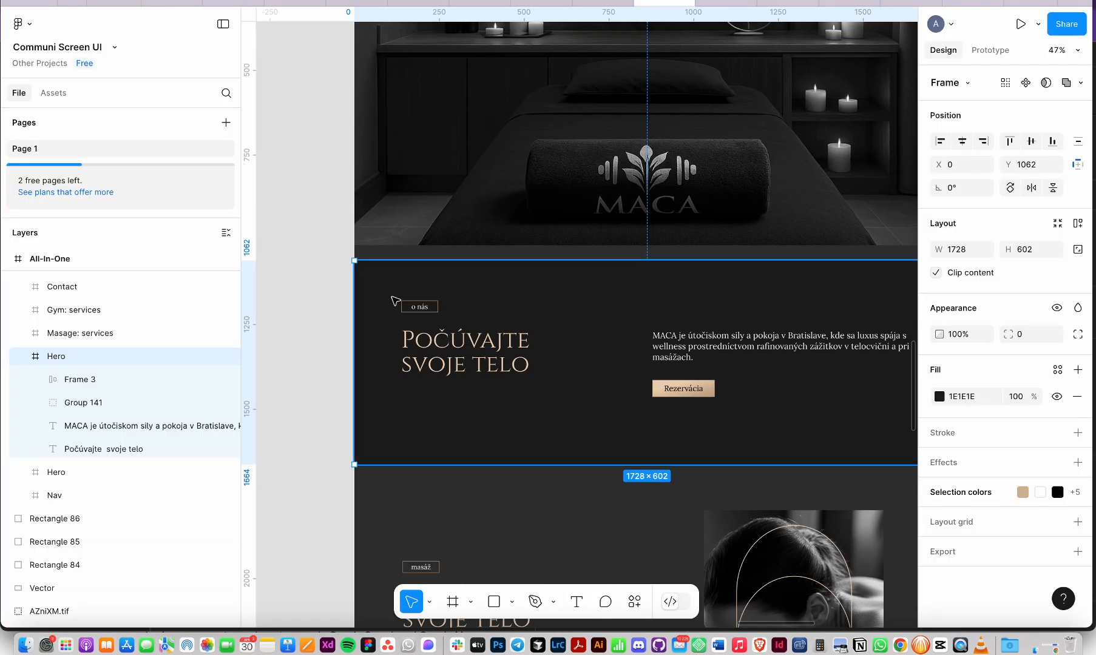
click(429, 308)
scroll(429, 308, up, 2)
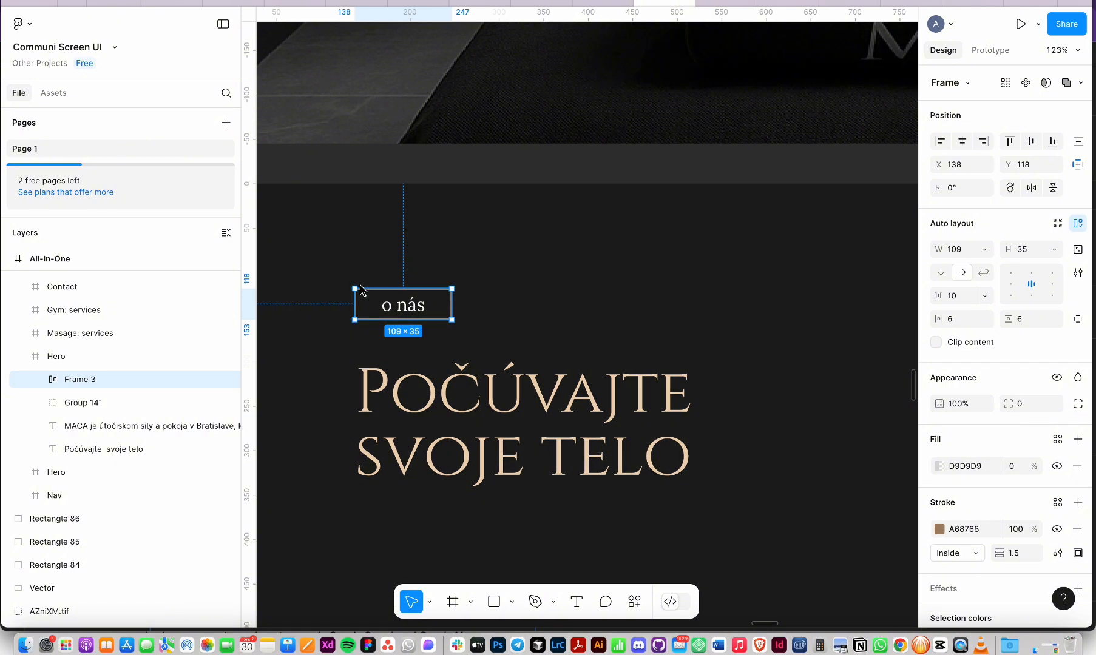
click(472, 419)
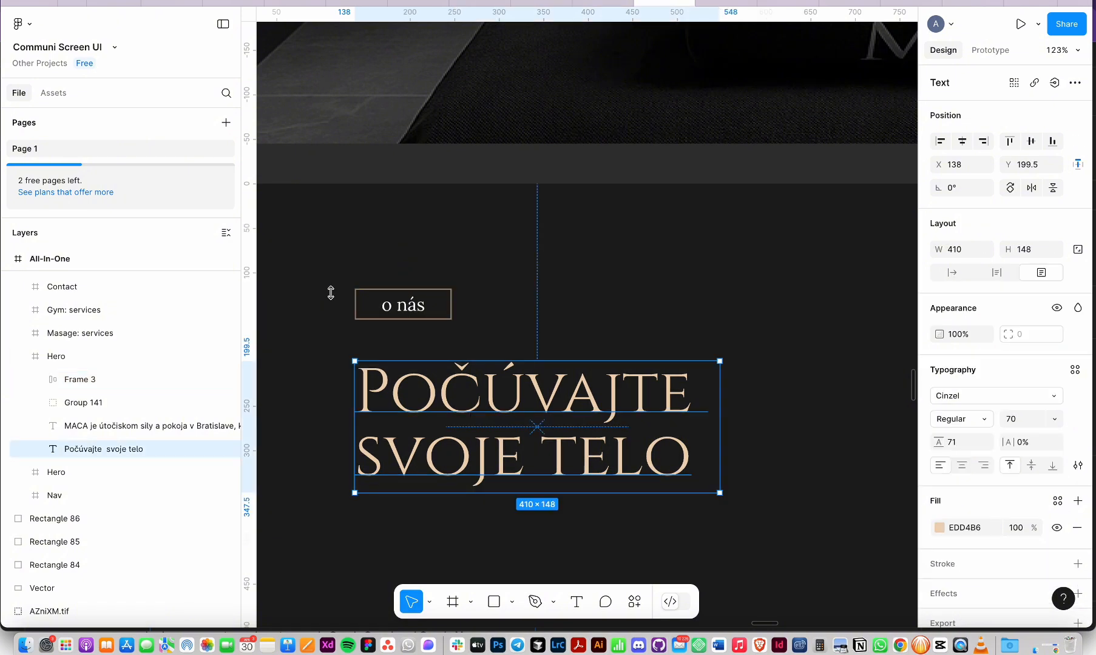
key(super+Tab)
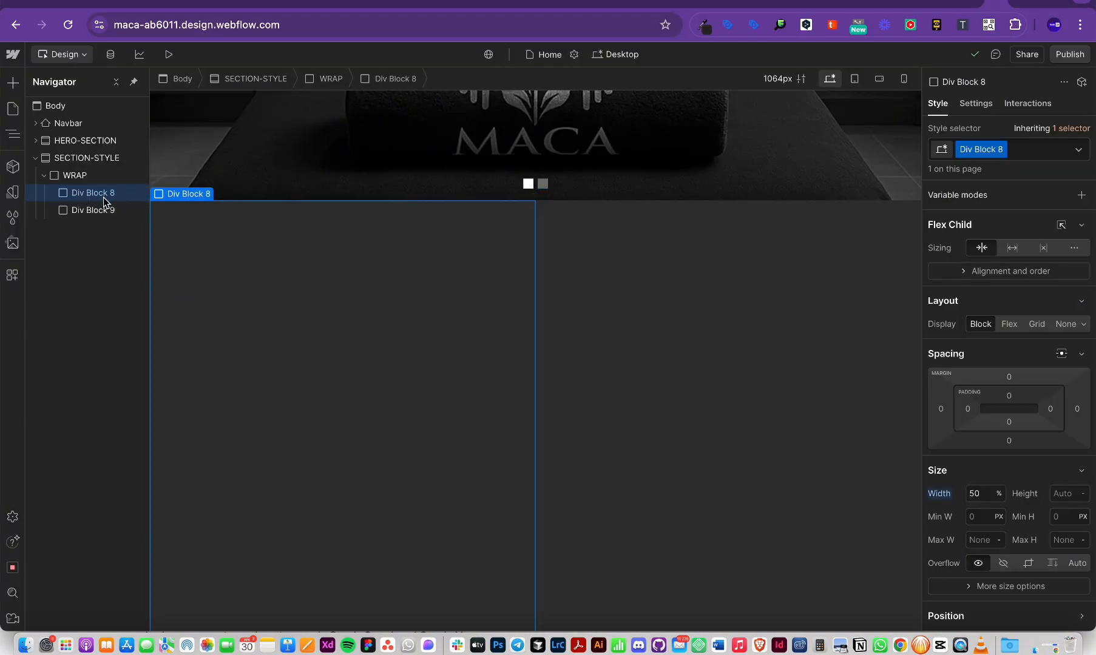
Step: Select Div Block 8 and try removing its class, undoing back to the 50% width state
key(super+Tab)
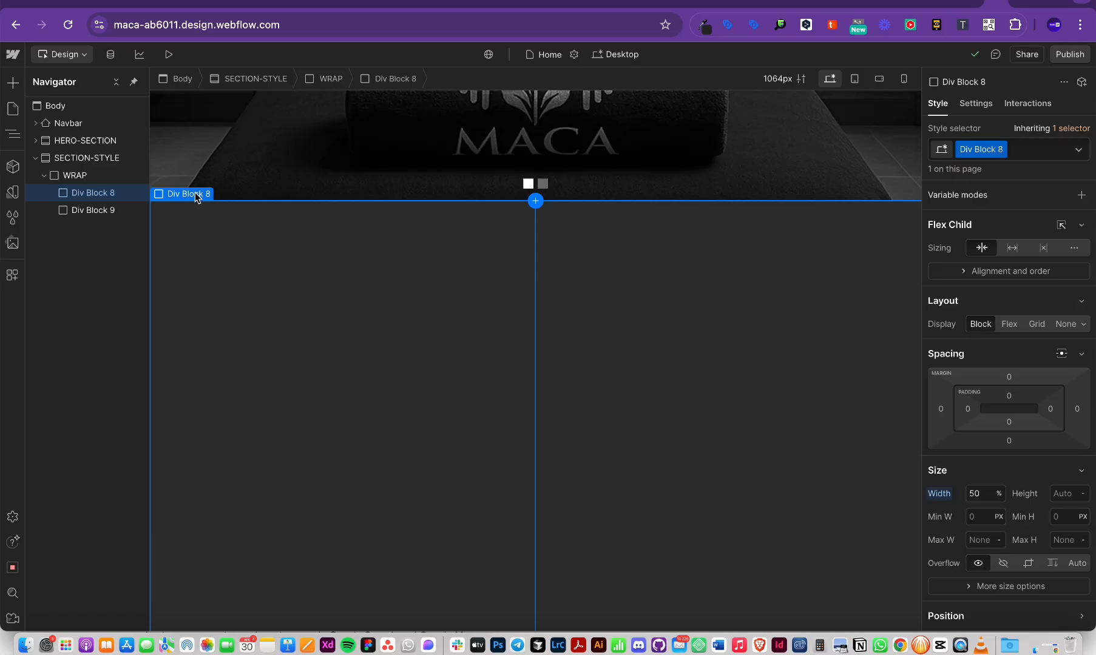
click(92, 176)
click(100, 192)
click(1003, 154)
key(BackSpace)
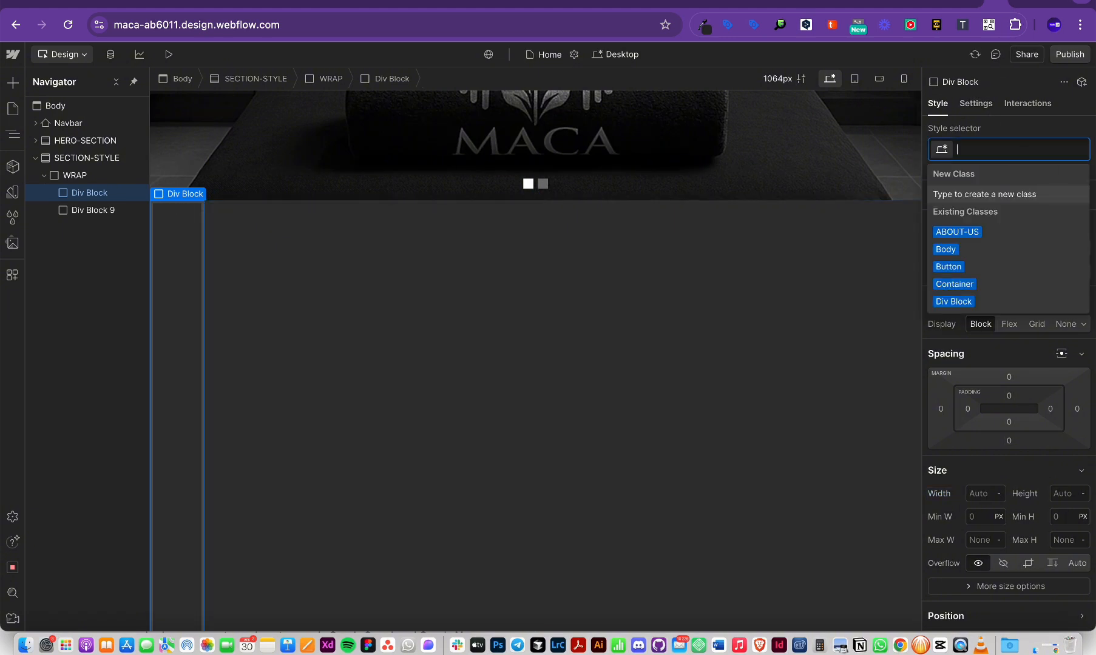
key(super+z)
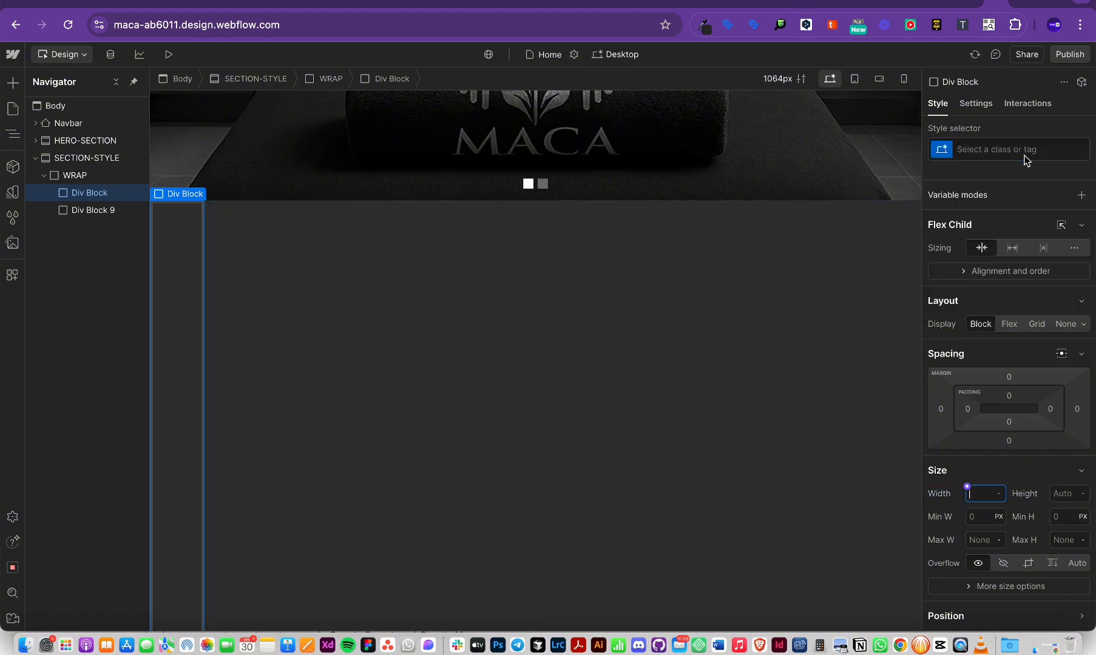
key(super+z)
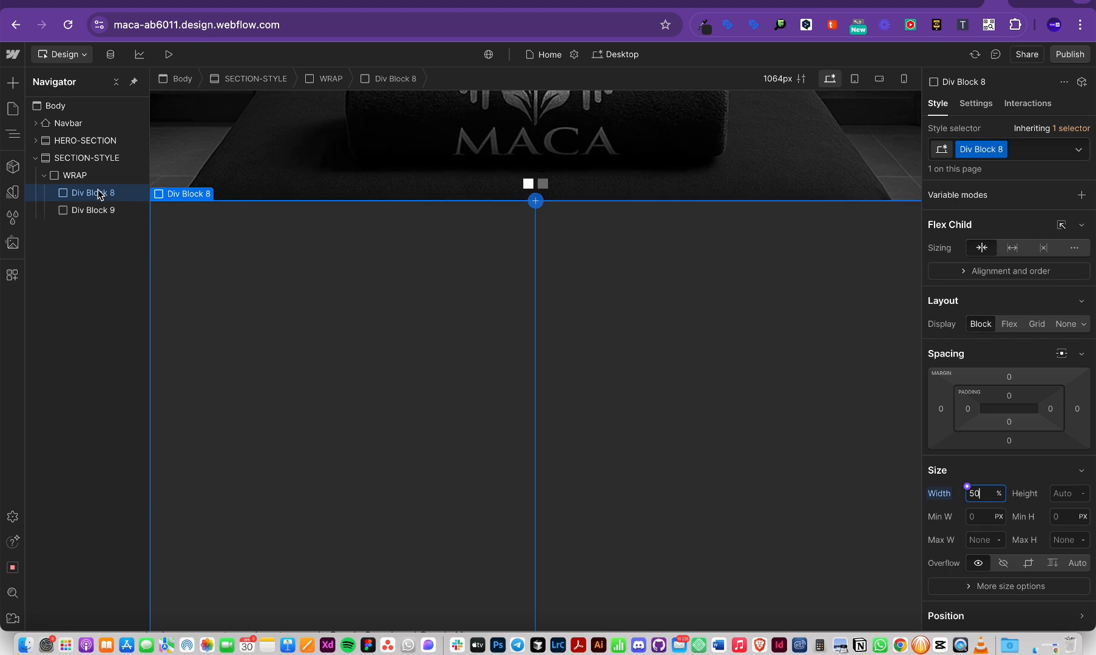
Step: Try the existing left-div class on Div Block 8, undo it, and open its class actions
click(1004, 150)
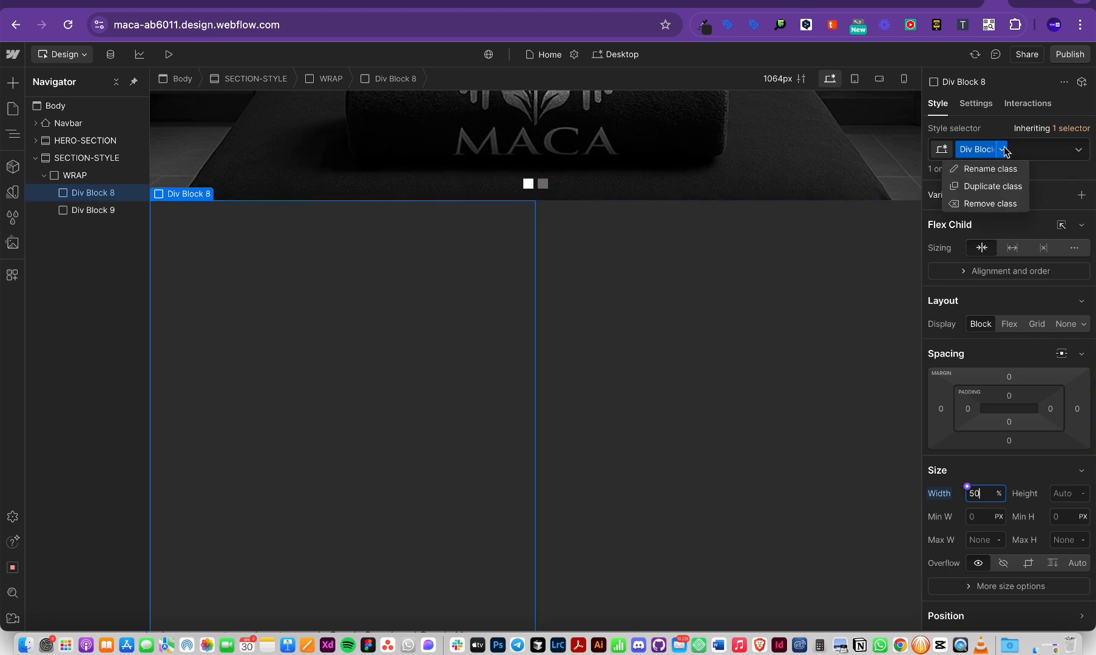
click(1021, 118)
click(1024, 145)
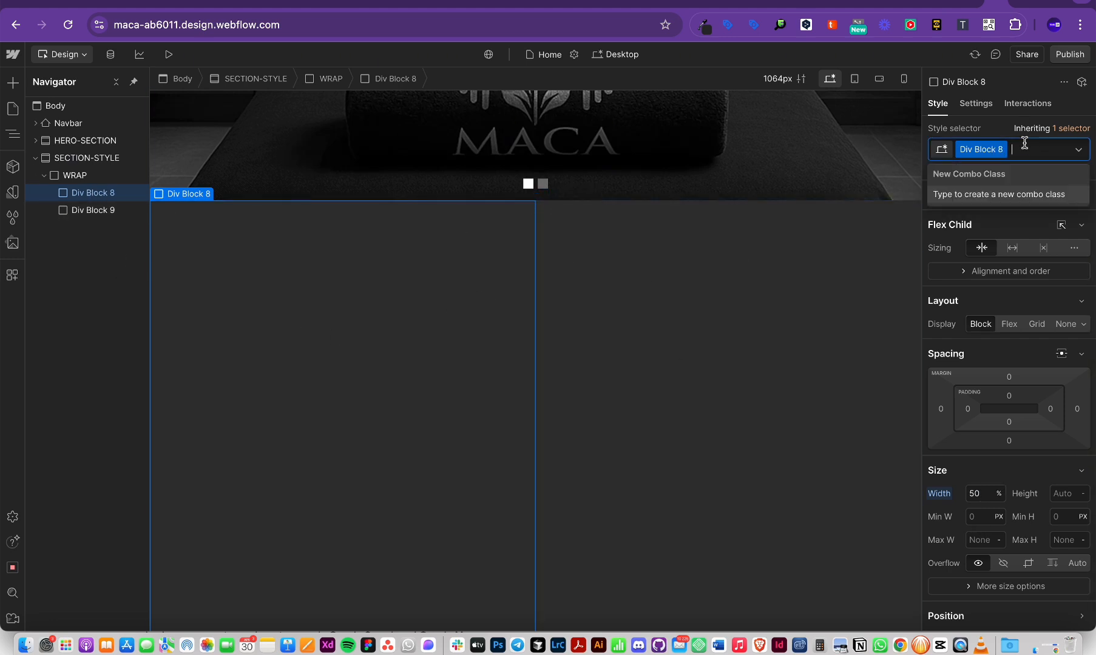
key(BackSpace)
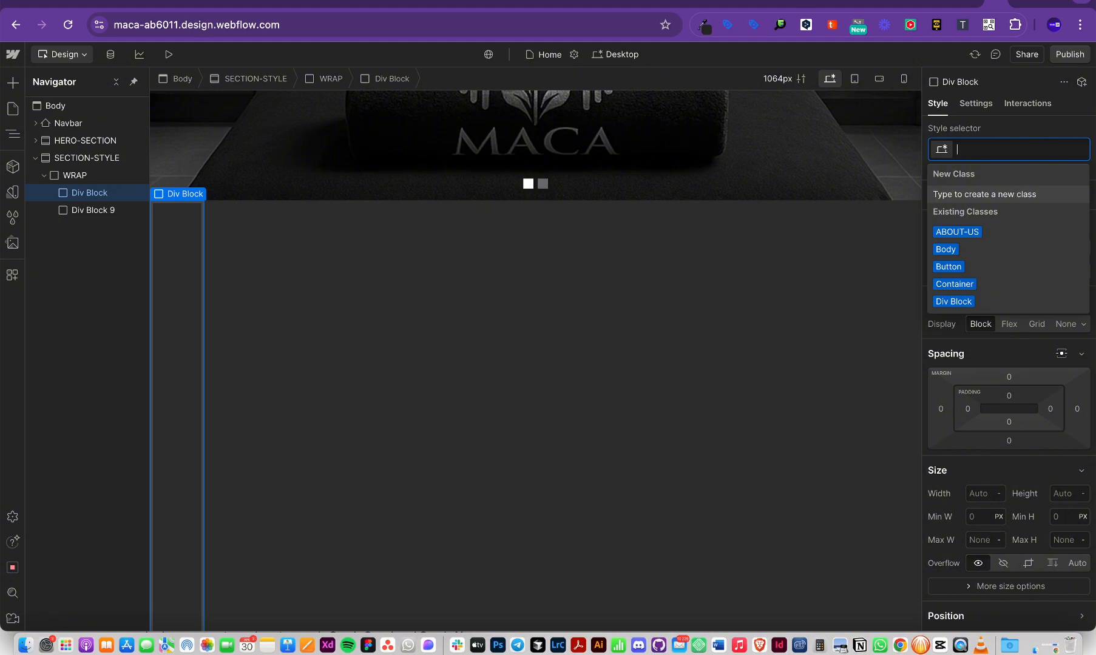
text(lef)
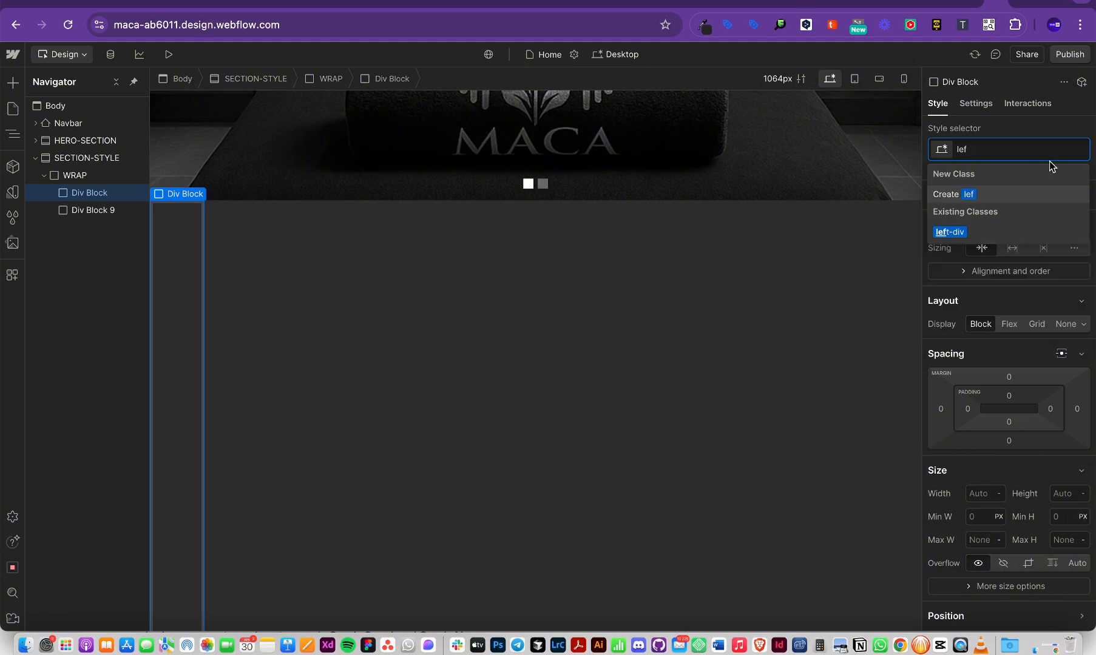
click(949, 232)
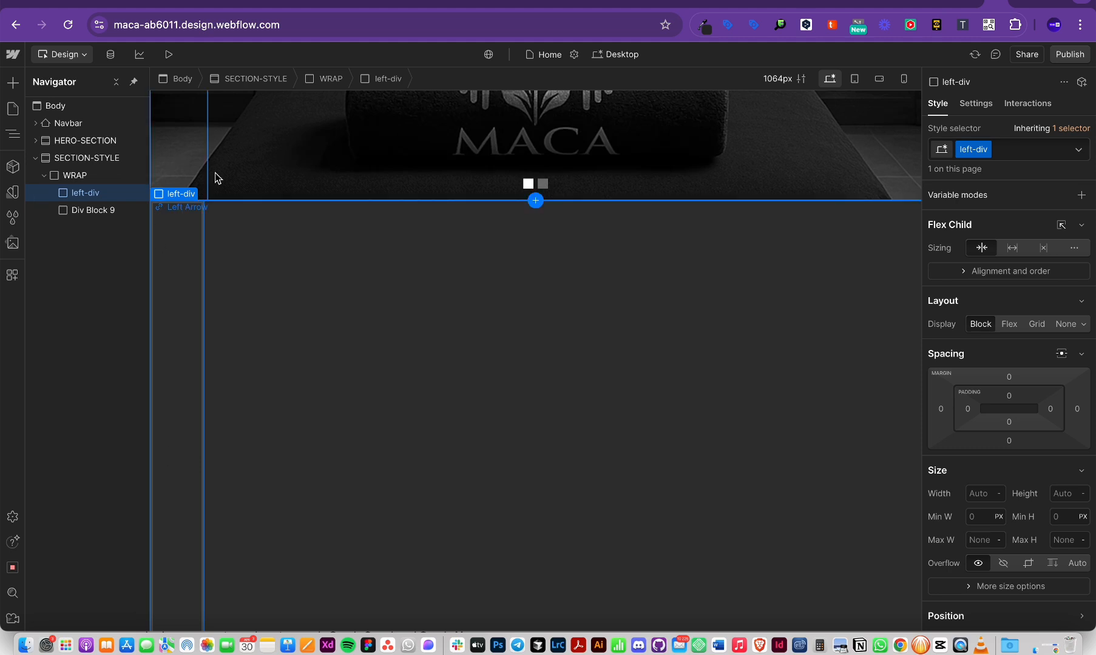
key(super+z)
key(super+z)
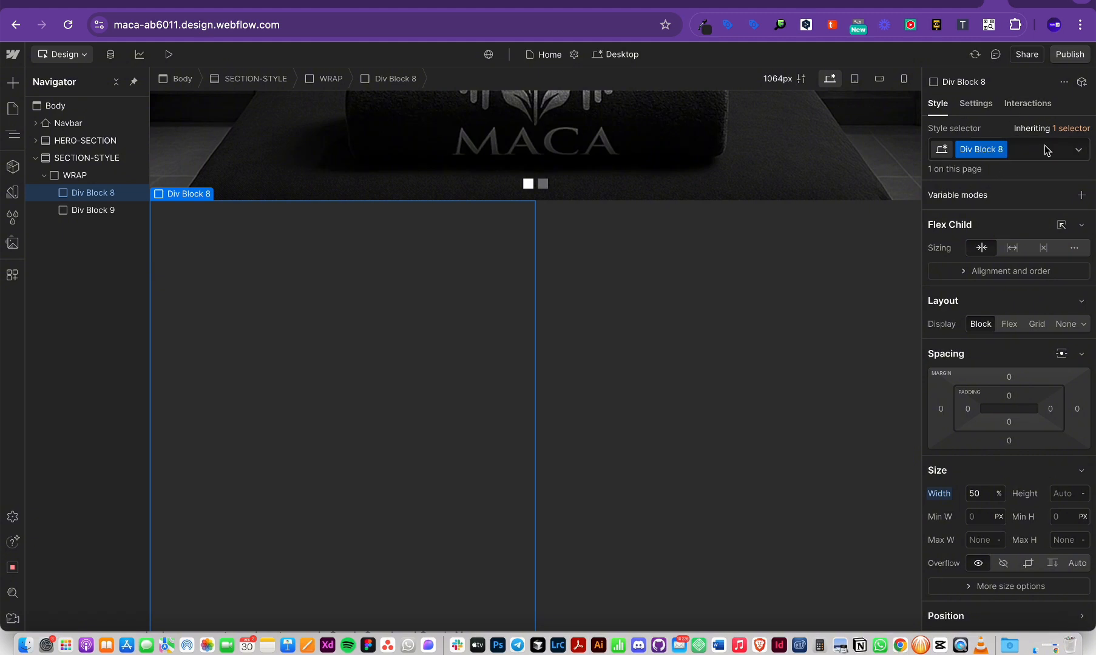
mouse_move(989, 157)
click(1002, 150)
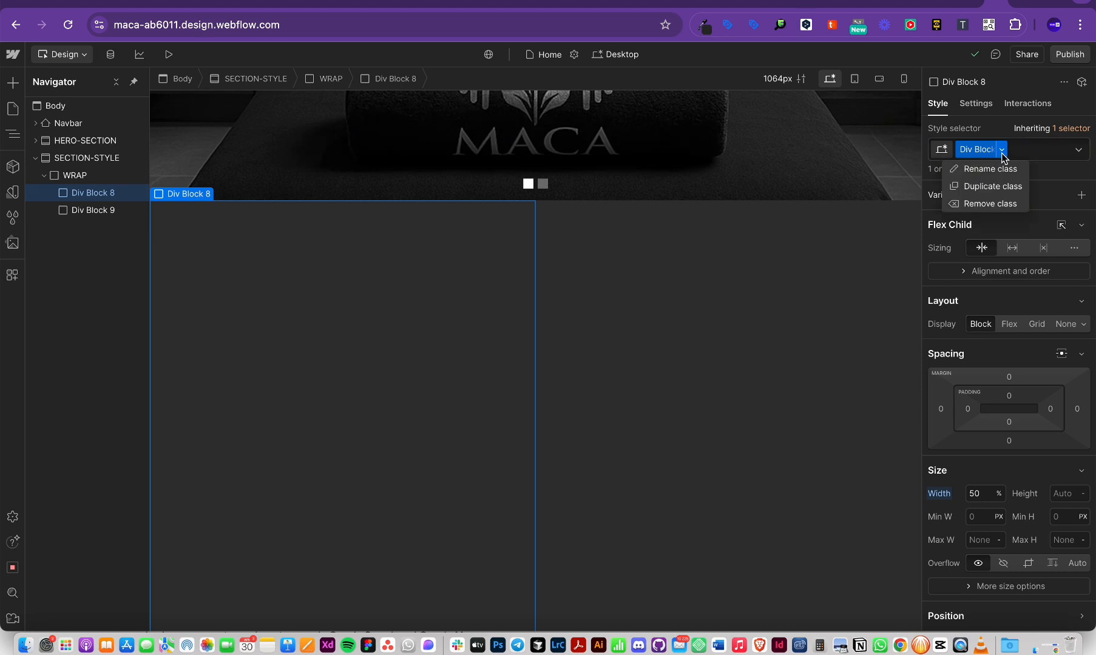
Step: Duplicate the Div Block 8 class as a new class named LEFT
click(995, 191)
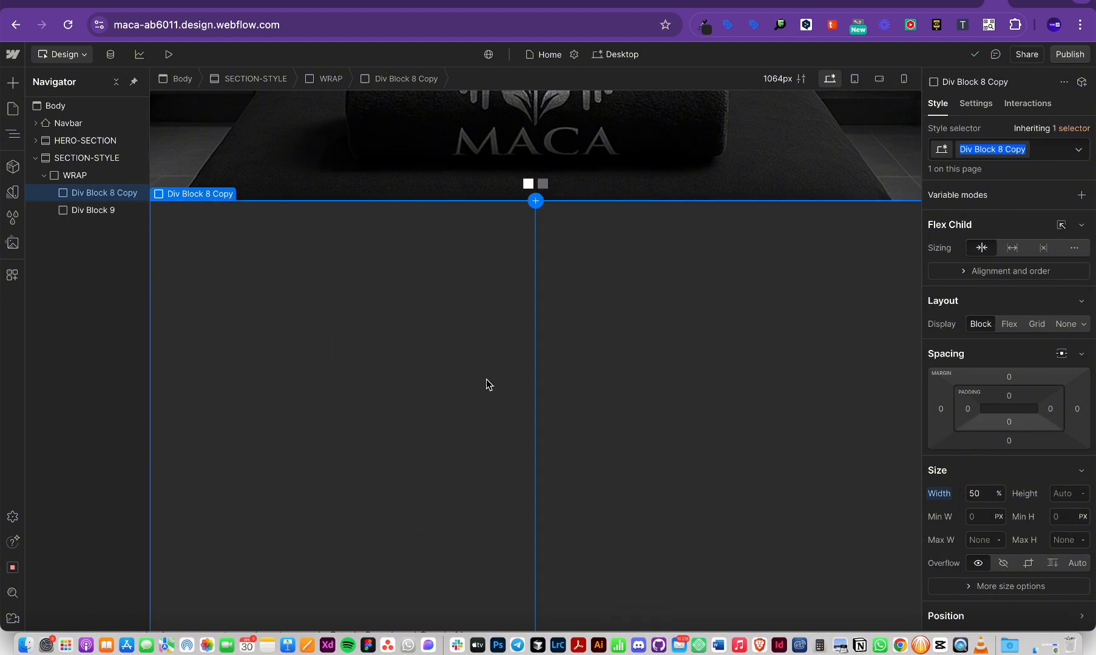
text(LEFT-DIV)
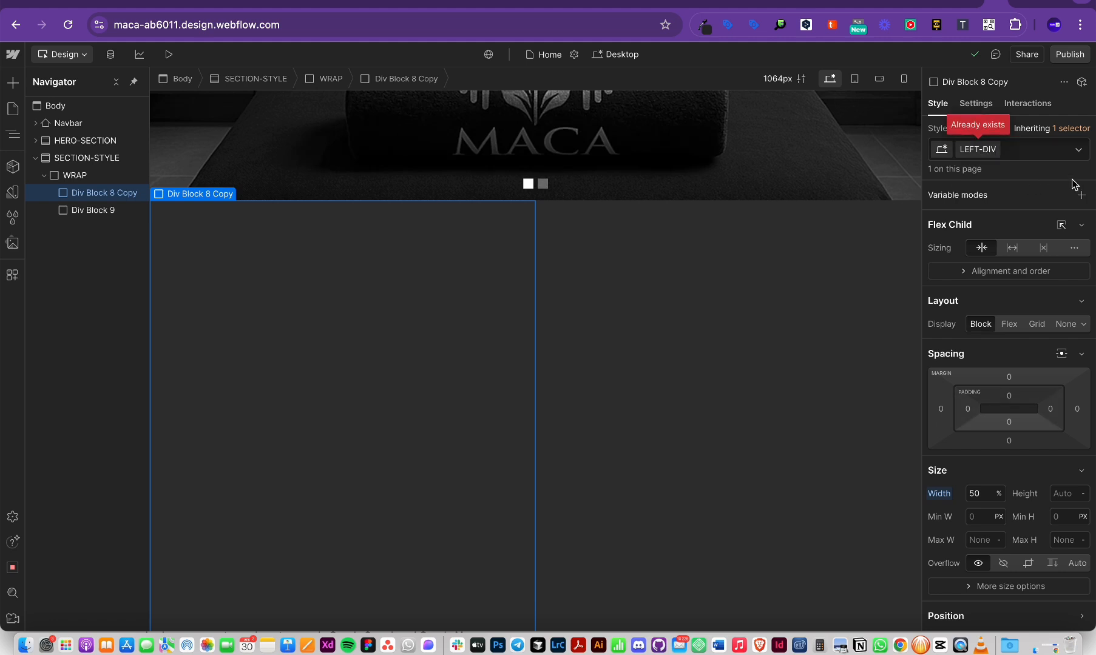
key(BackSpace)
key(BackSpace)
key(BackSpace)
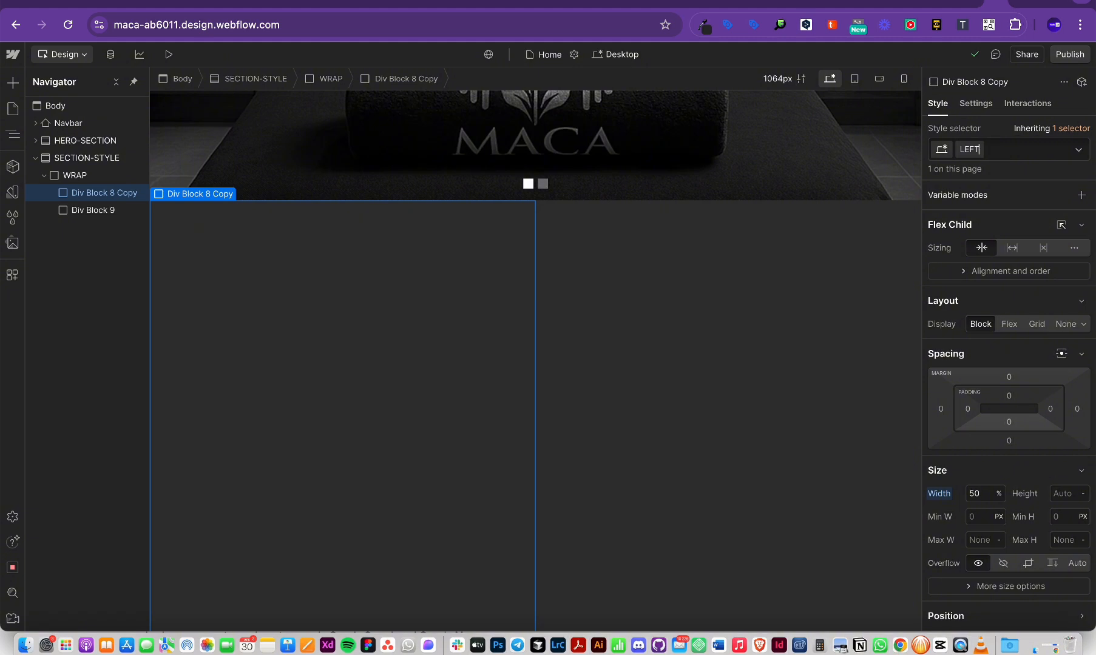
key(Return)
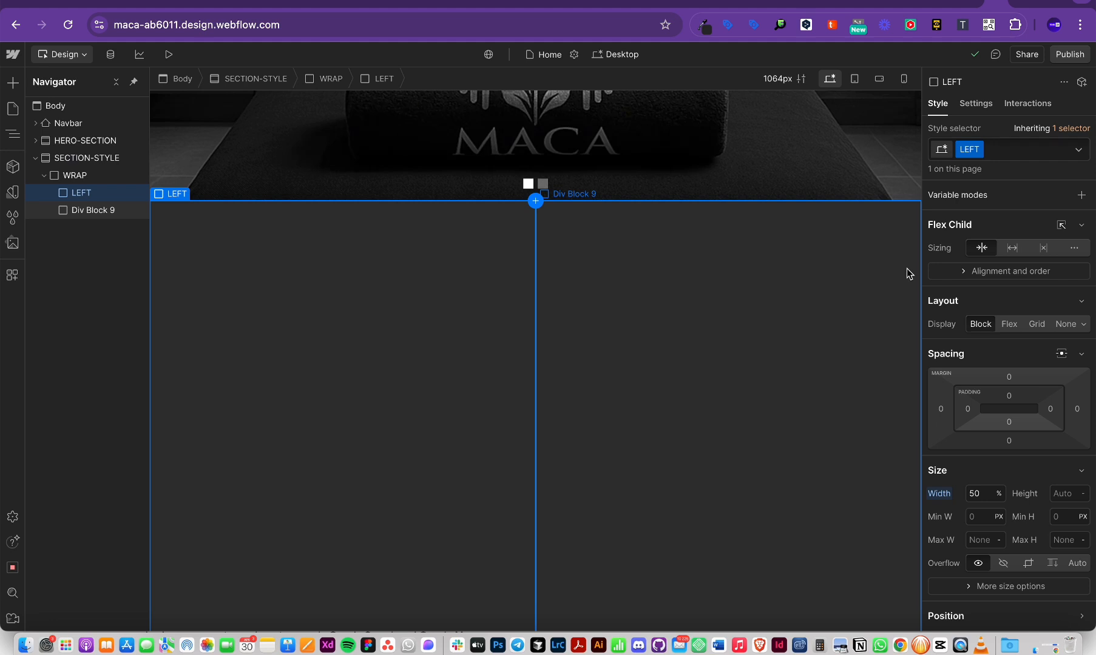
Step: Replace Div Block 9's class with a new RIGHT class set to 50% width
click(93, 210)
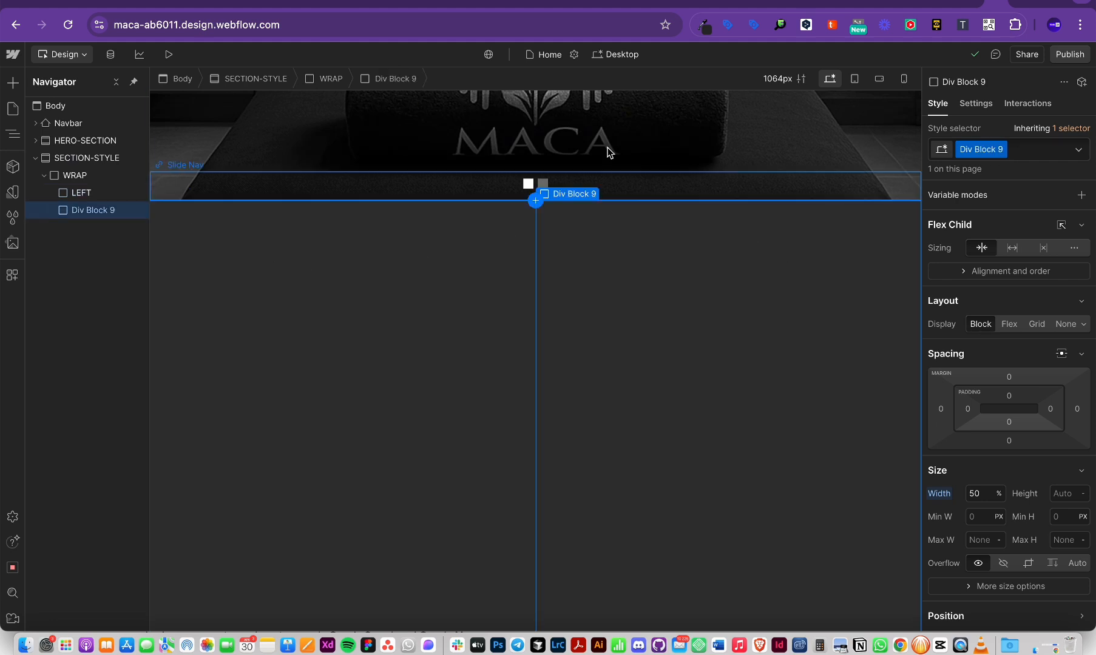
click(1003, 151)
key(BackSpace)
text(RIG)
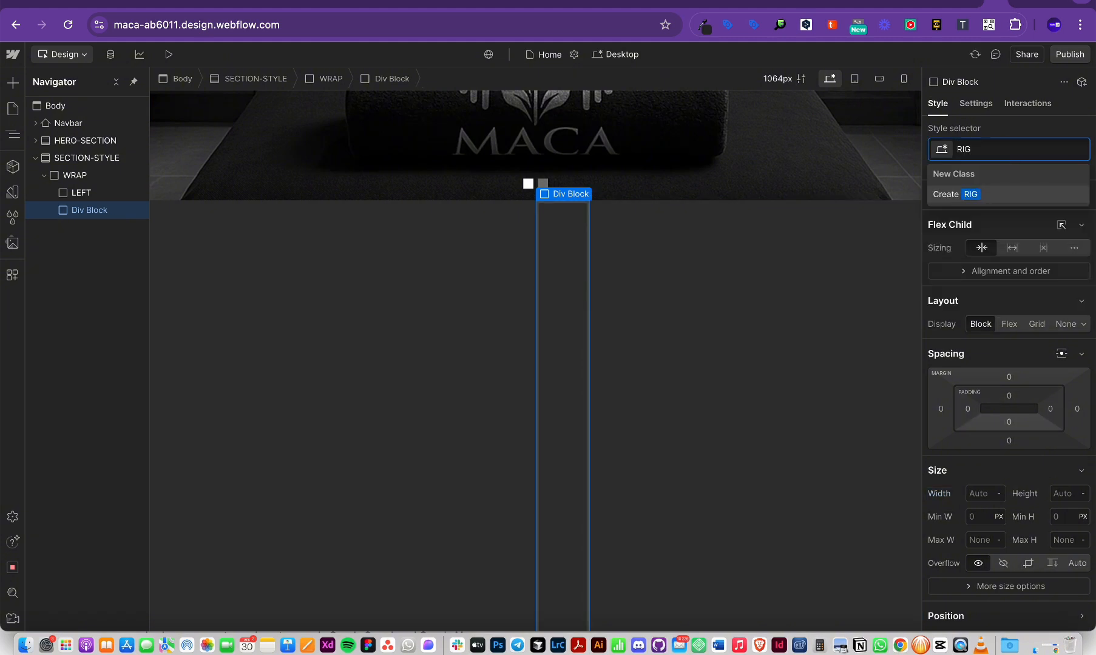
text(HT)
key(Return)
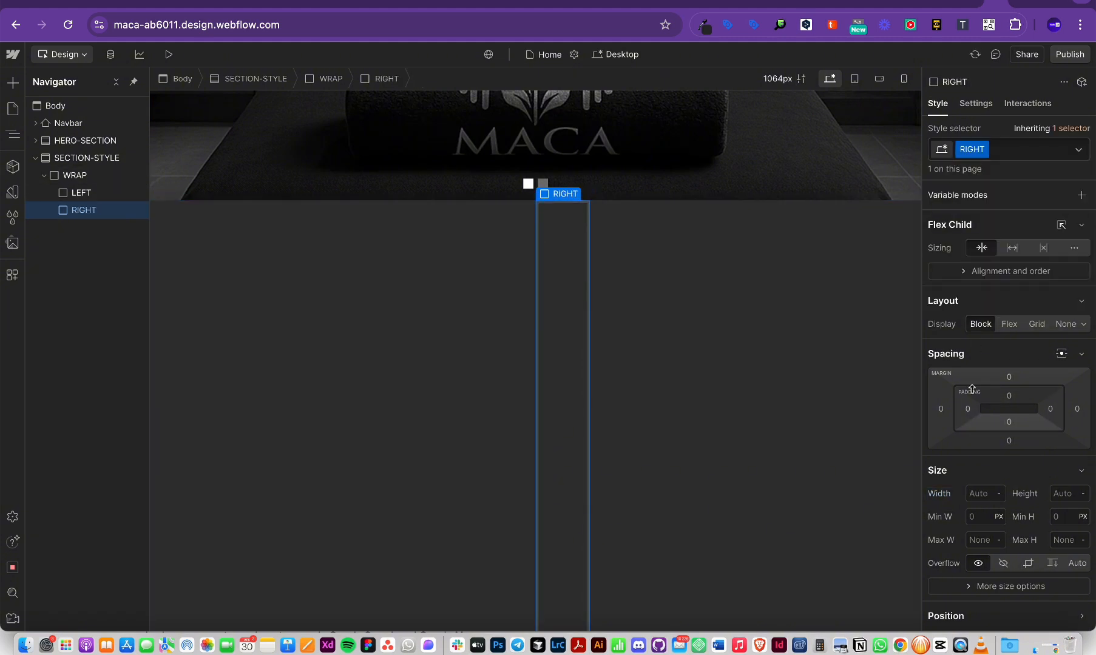
click(982, 494)
text(2)
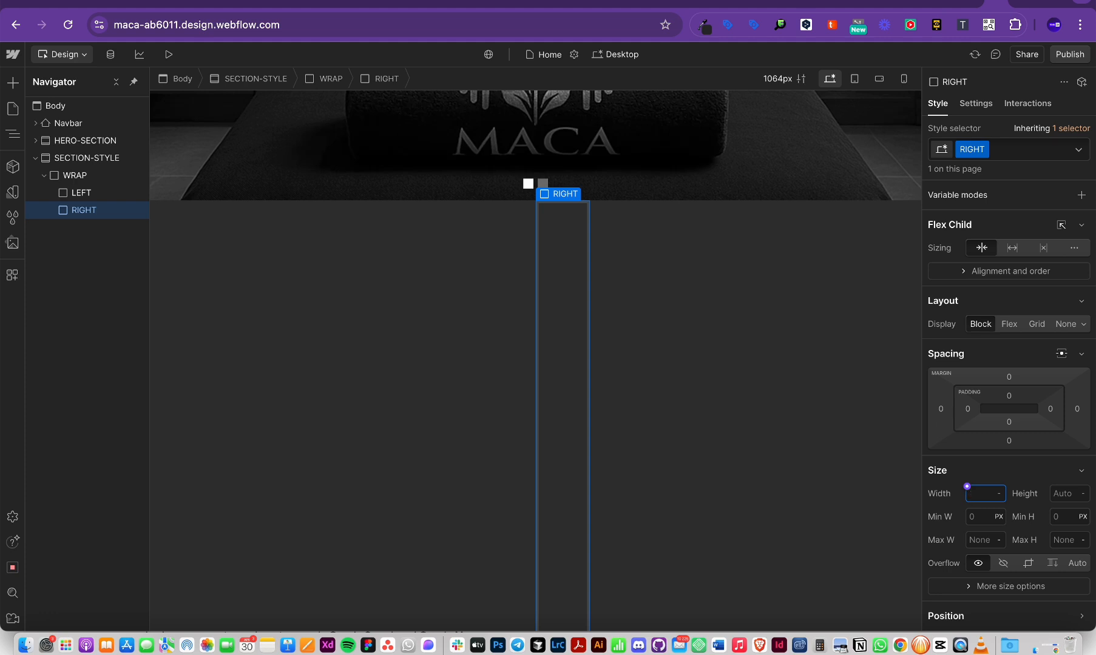
text(%)
key(Return)
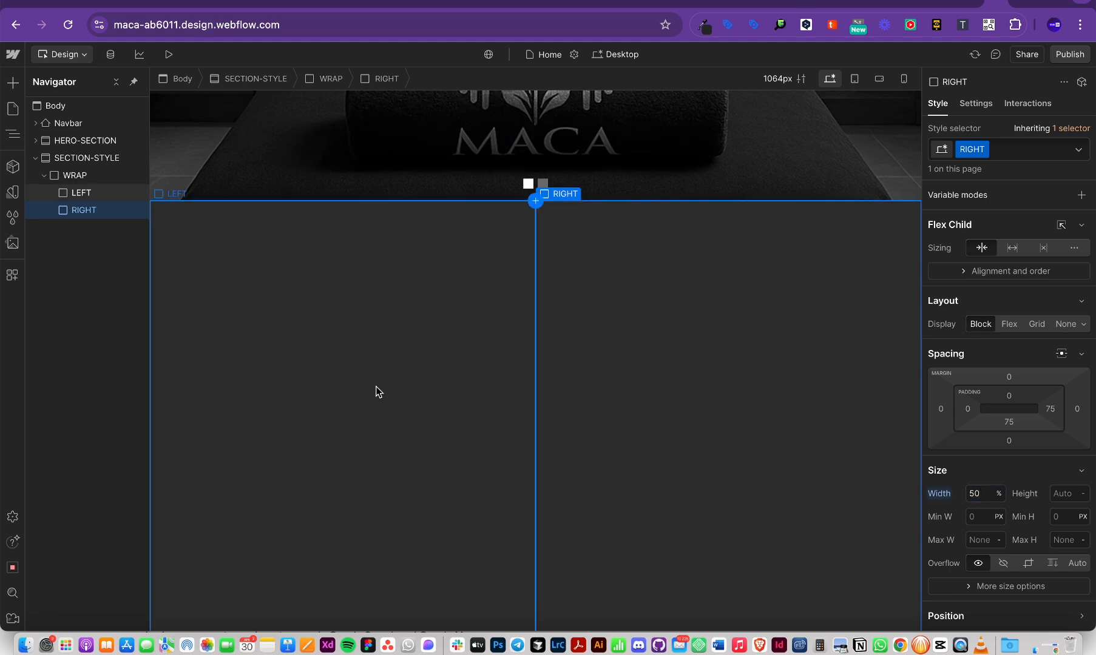
Step: Select the LEFT div and compare it with the Figma design for reference
click(374, 391)
click(741, 390)
click(462, 381)
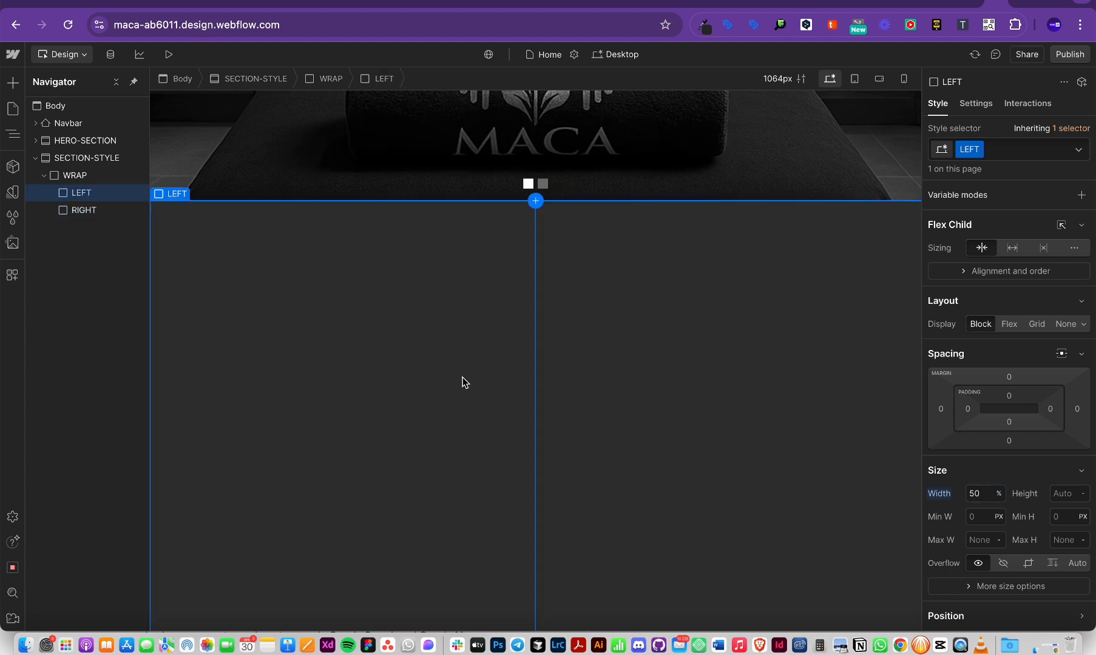
key(super+Tab)
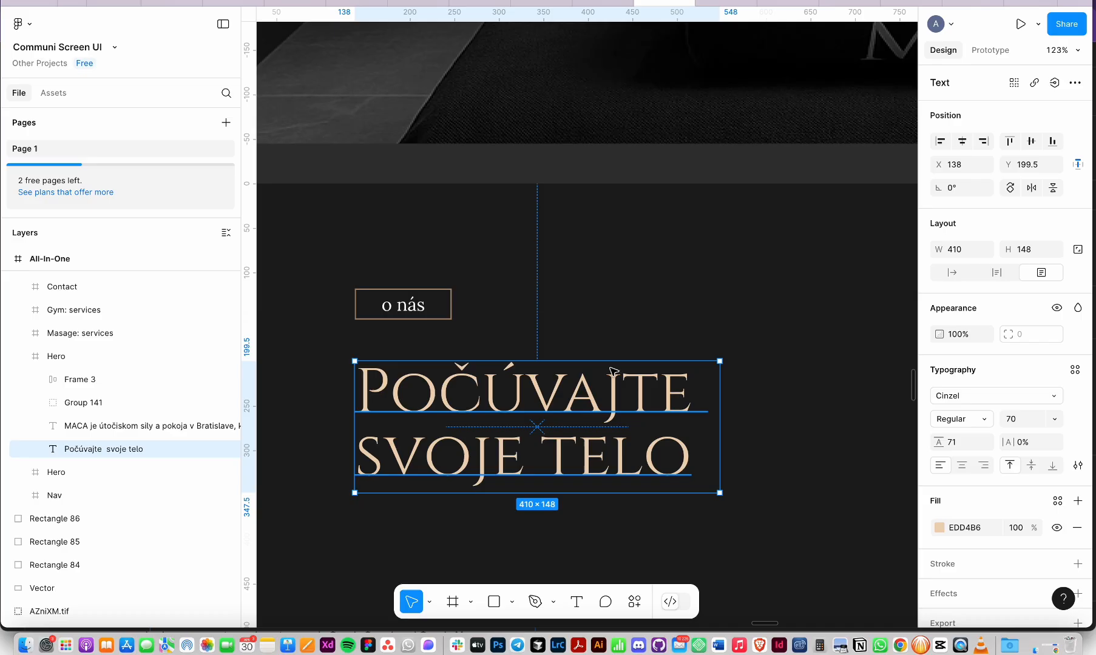
scroll(503, 367, down, 5)
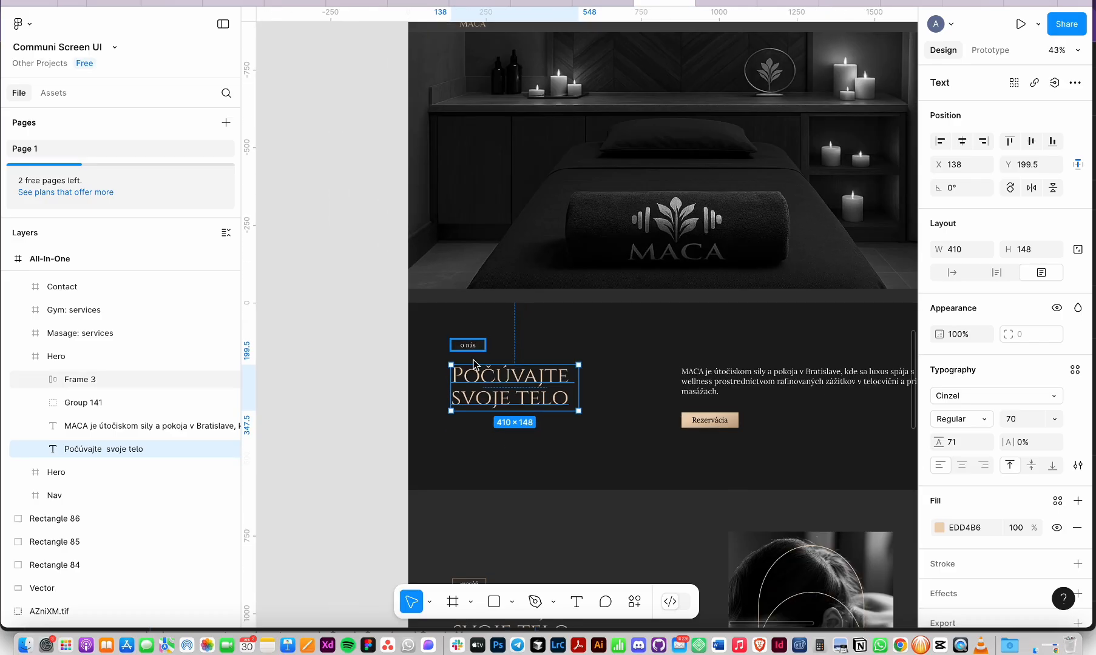
key(super+Tab)
key(super+Tab)
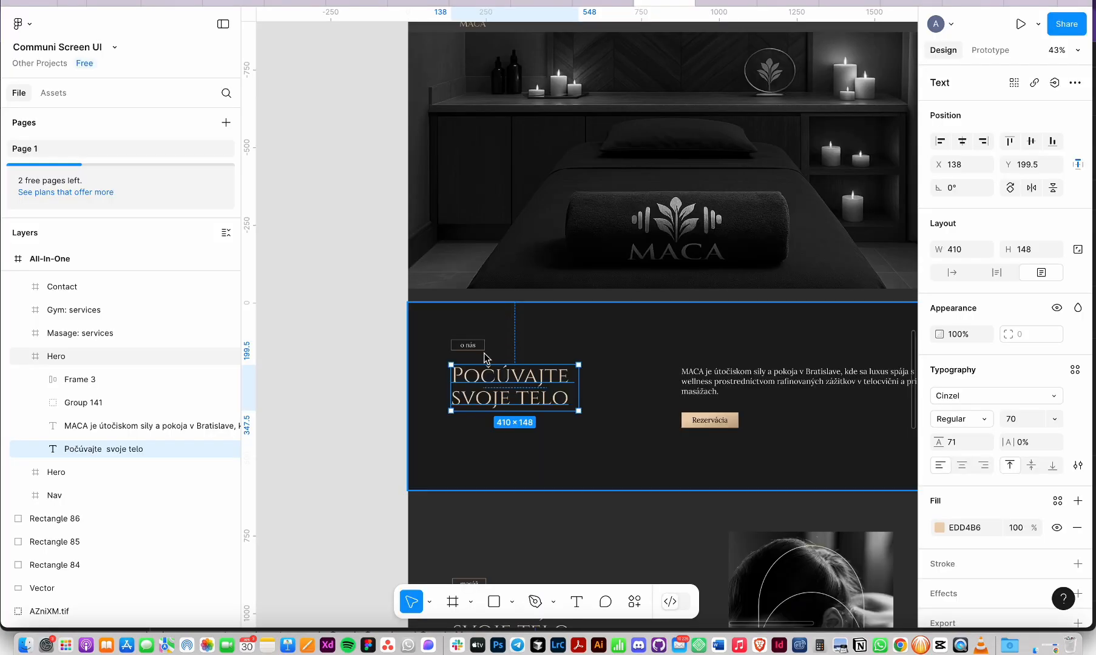
click(479, 350)
key(super+Tab)
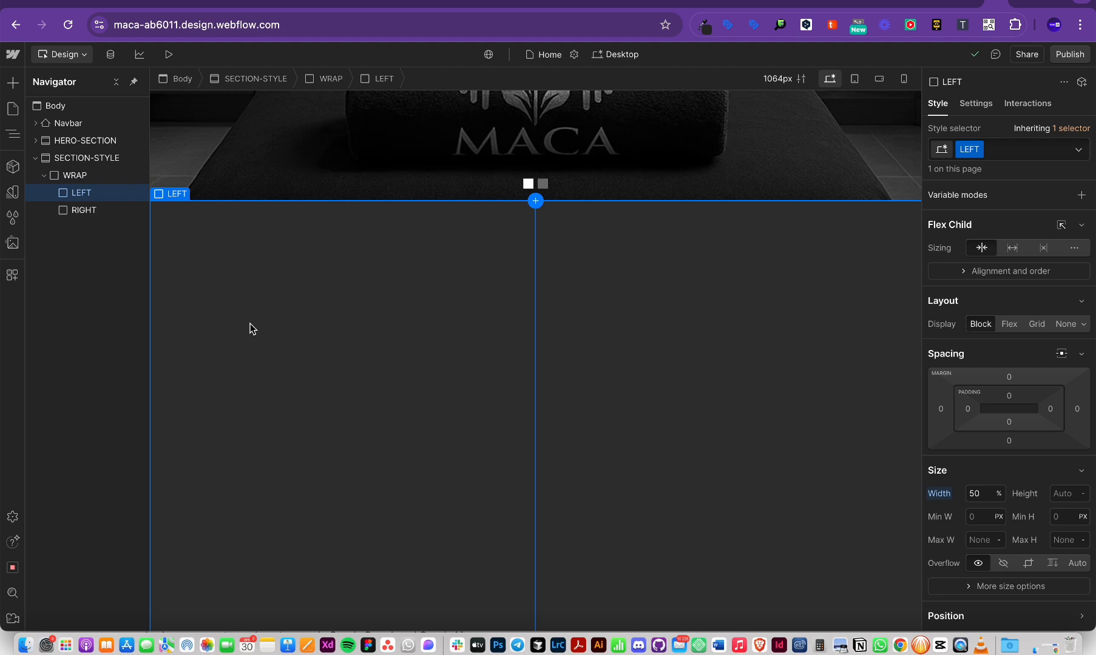
Step: Insert a Text Block into the LEFT div via quick find
key(super+k)
text(text)
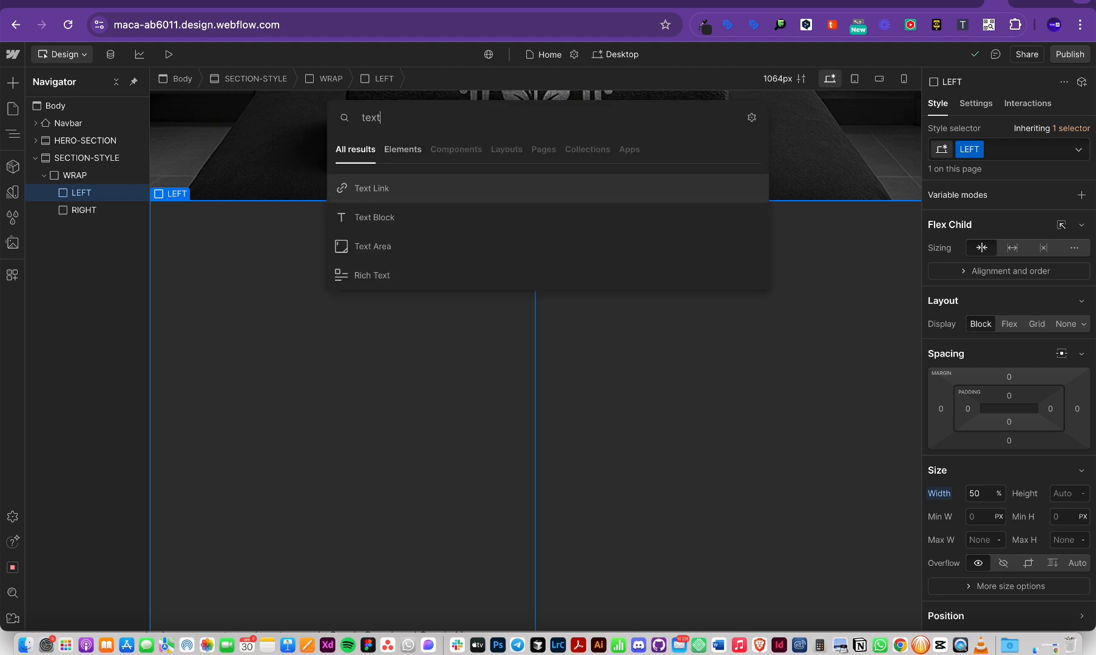
click(374, 219)
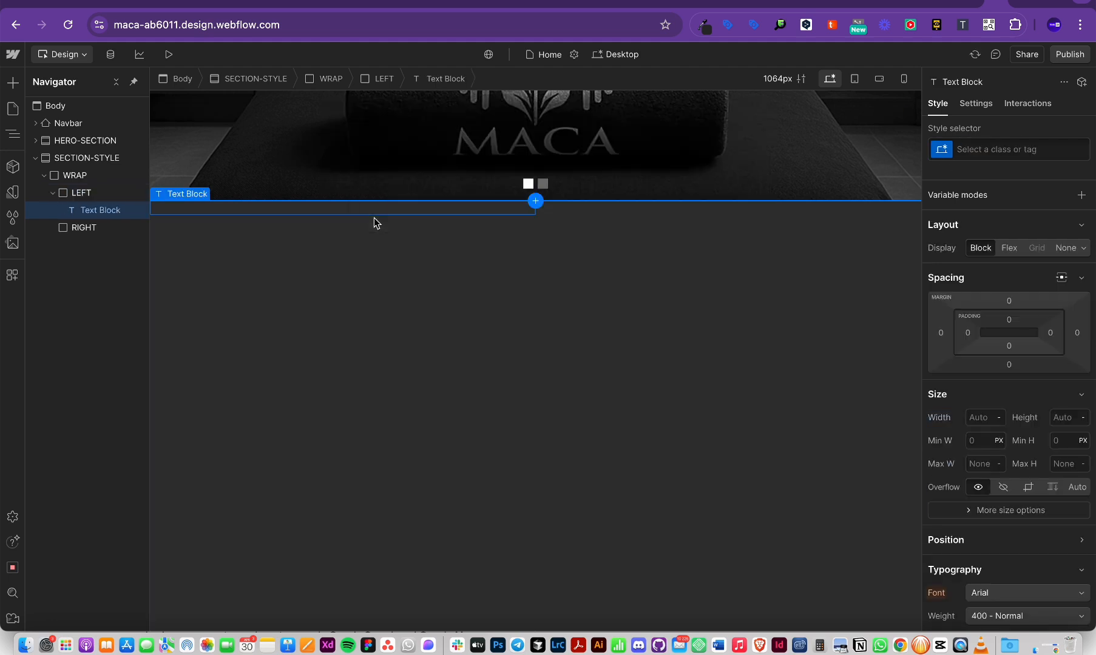
Step: Replace the LEFT text block's placeholder sentence with the label 'o nás'
double_click(177, 212)
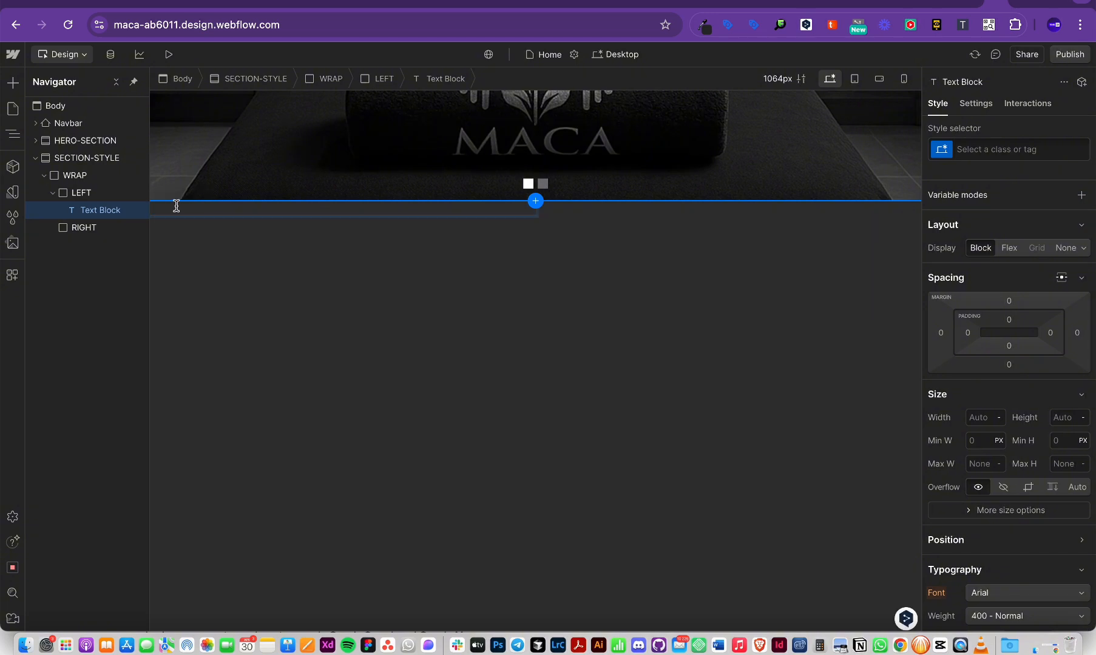
key(super+Tab)
click(471, 347)
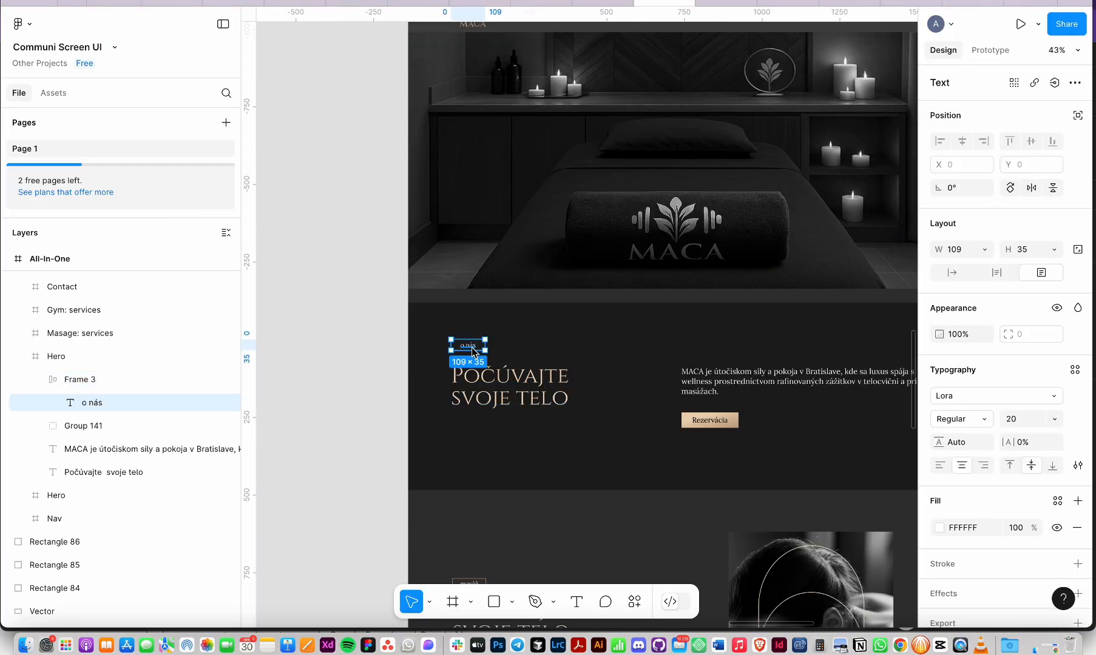
key(super+Tab)
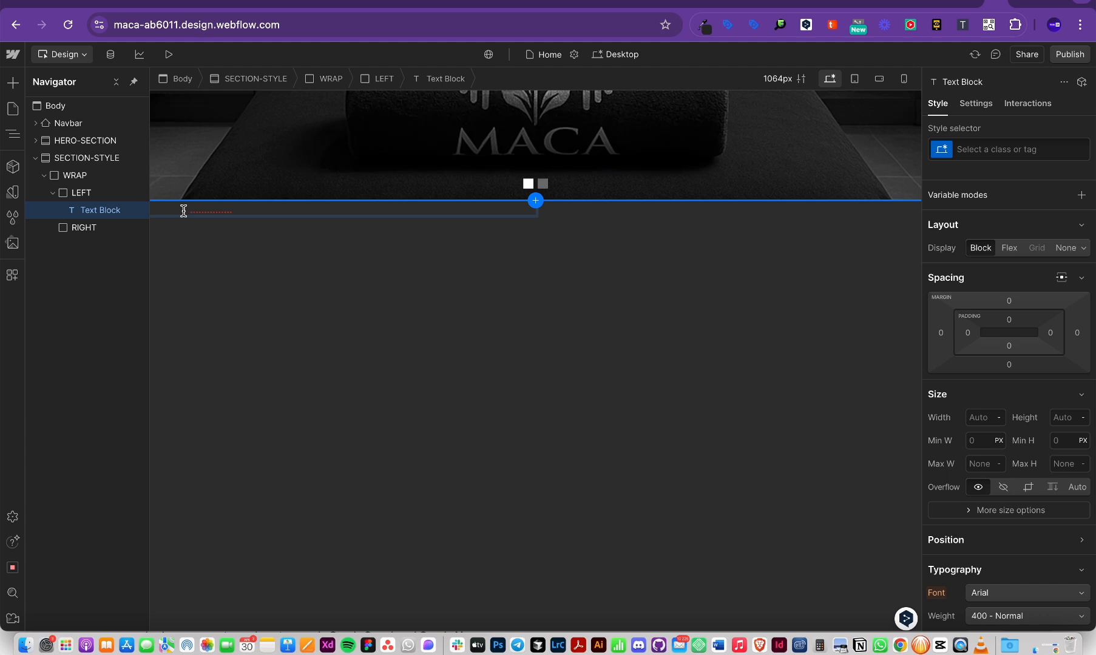
triple_click(217, 210)
triple_click(352, 211)
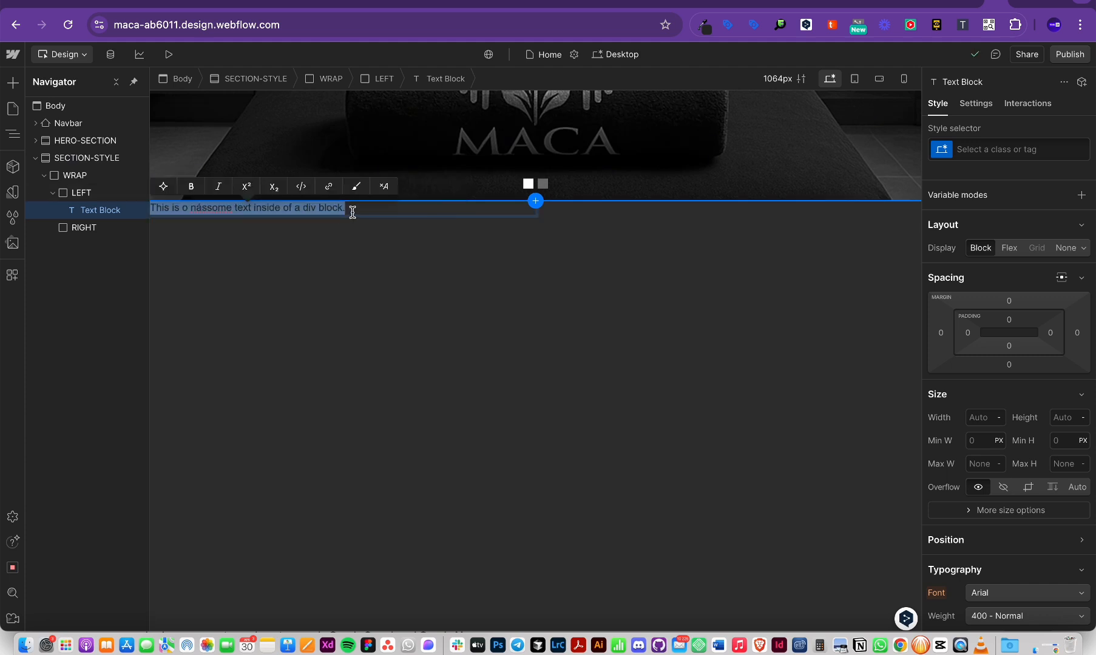
key(BackSpace)
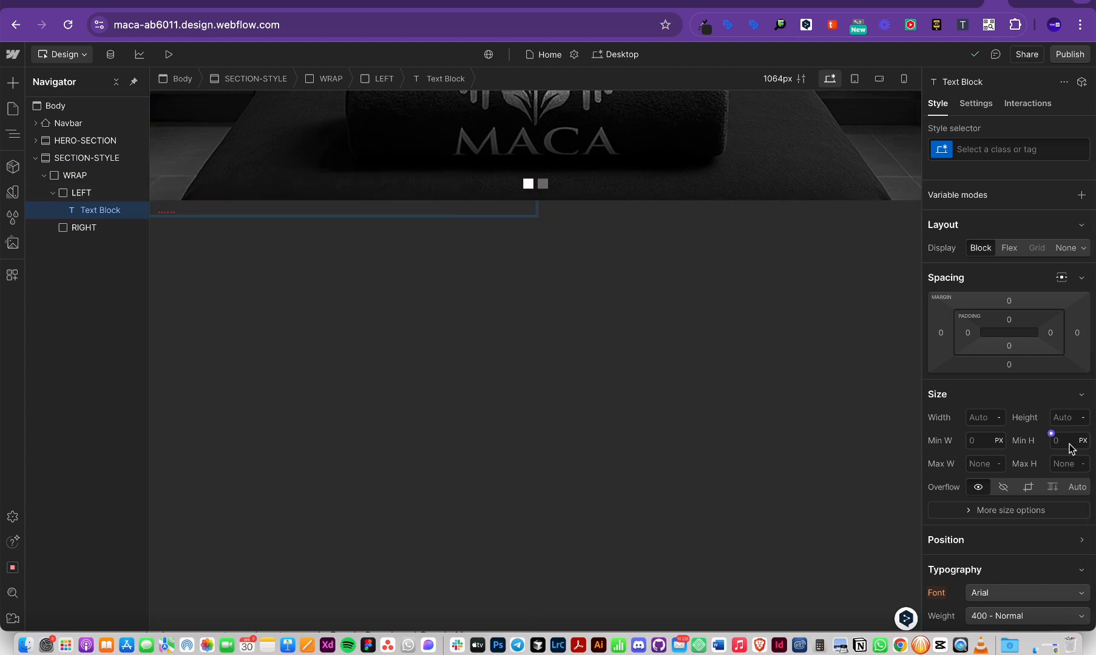
scroll(1071, 448, down, 3)
key(super+z)
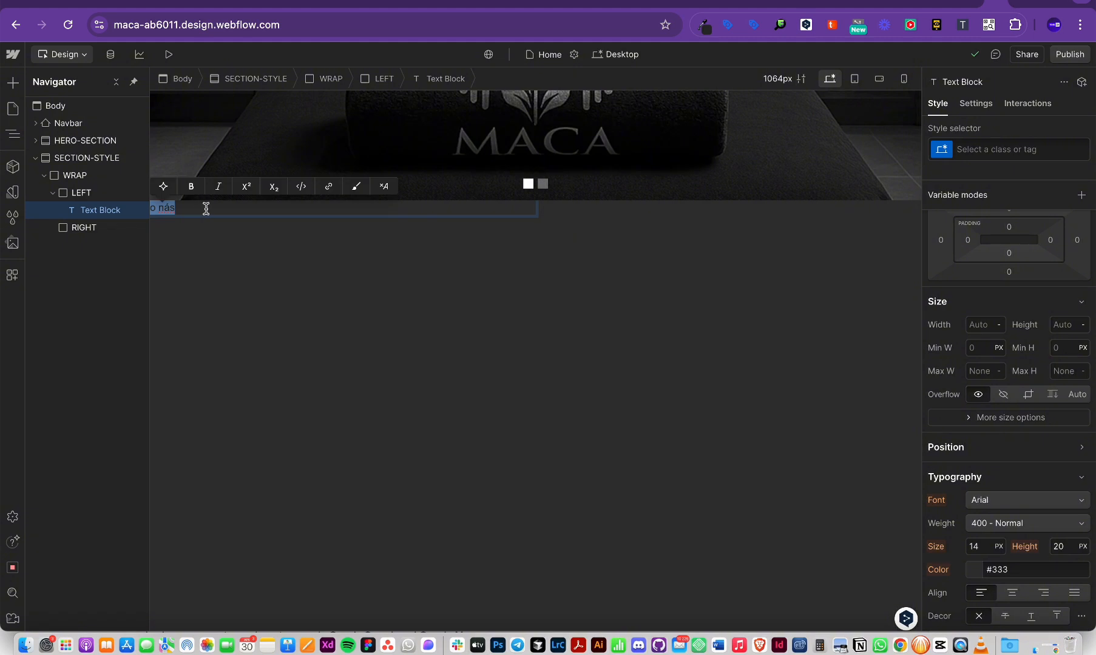
scroll(1062, 510, down, 3)
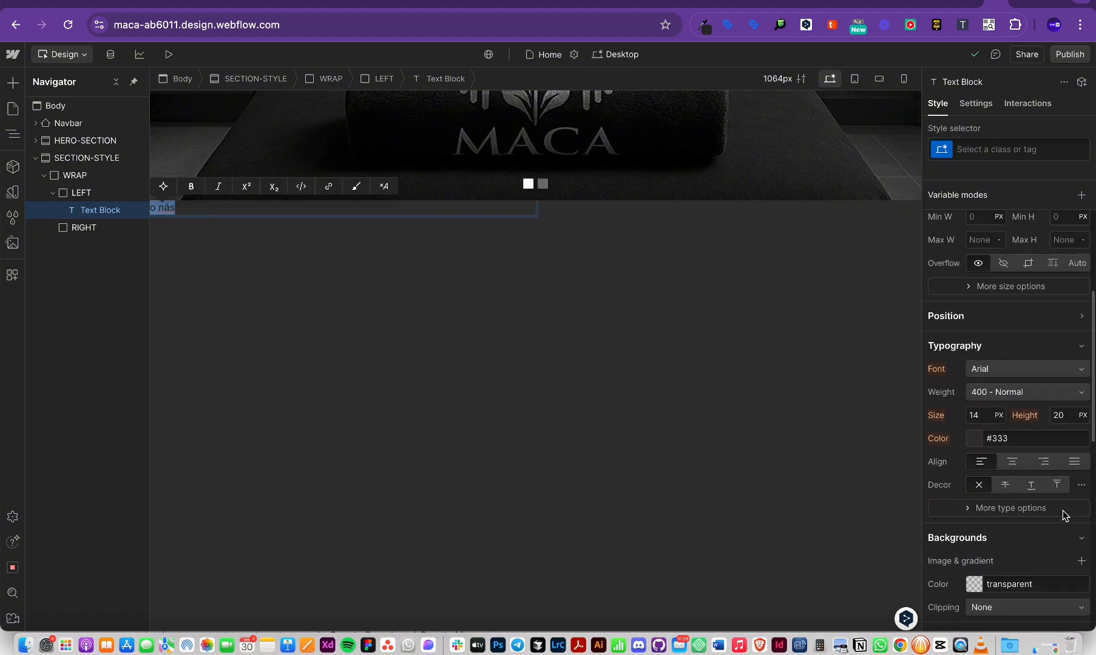
Step: Switch the 'o nás' text block's font from Arial to Varela Round
click(985, 370)
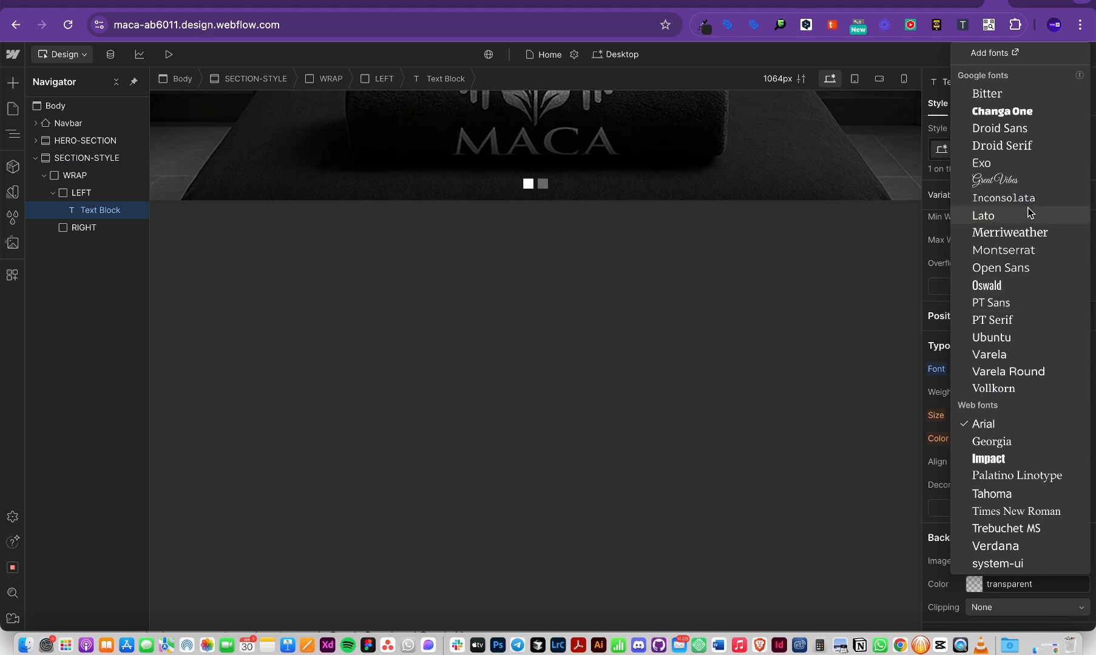
key(super+Tab)
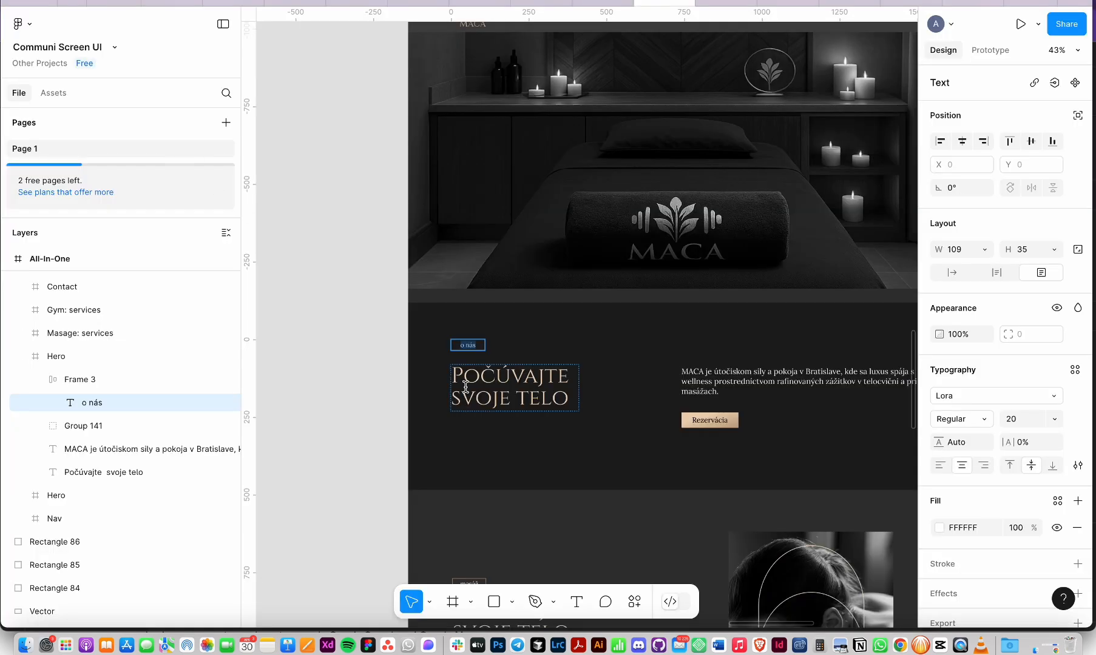
key(super+Tab)
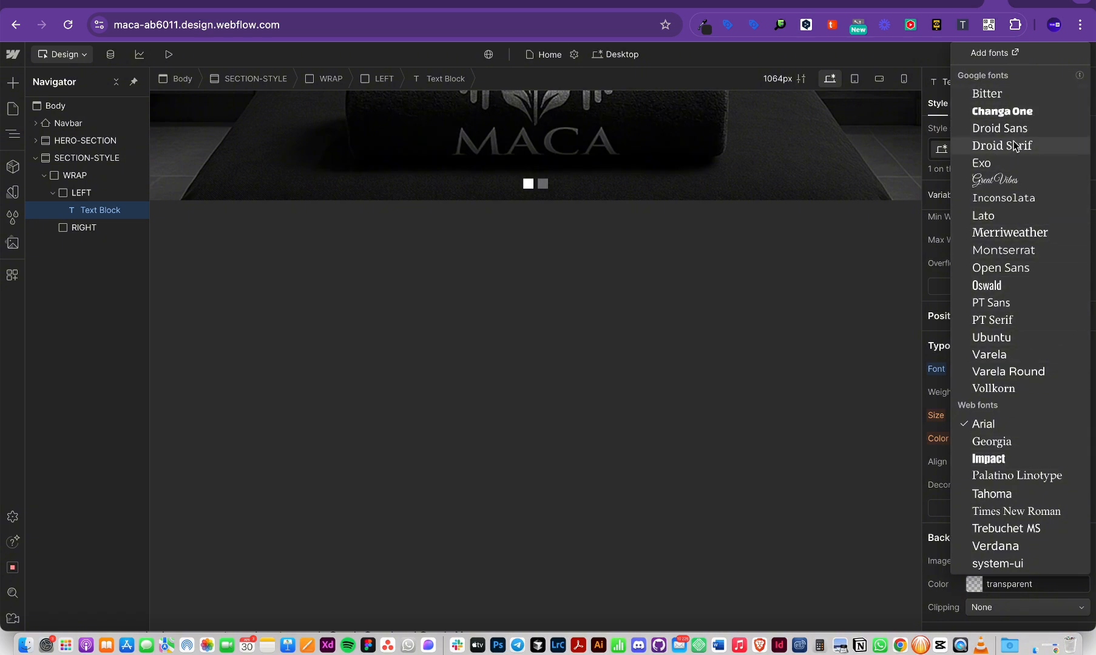
click(918, 271)
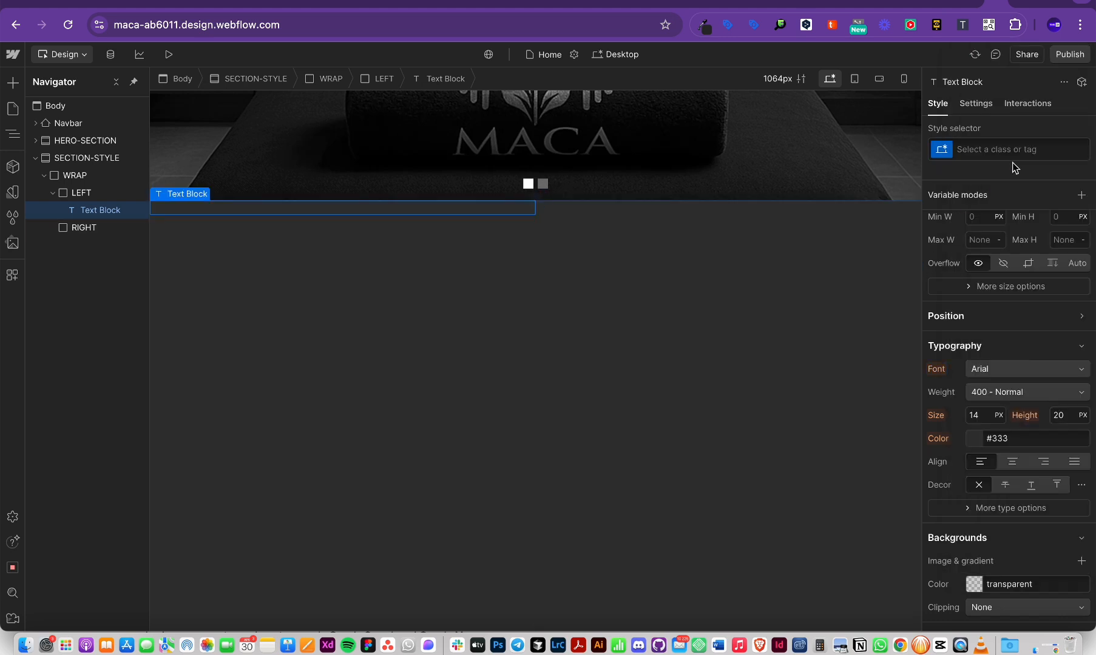
click(1001, 370)
click(1000, 371)
click(1000, 371)
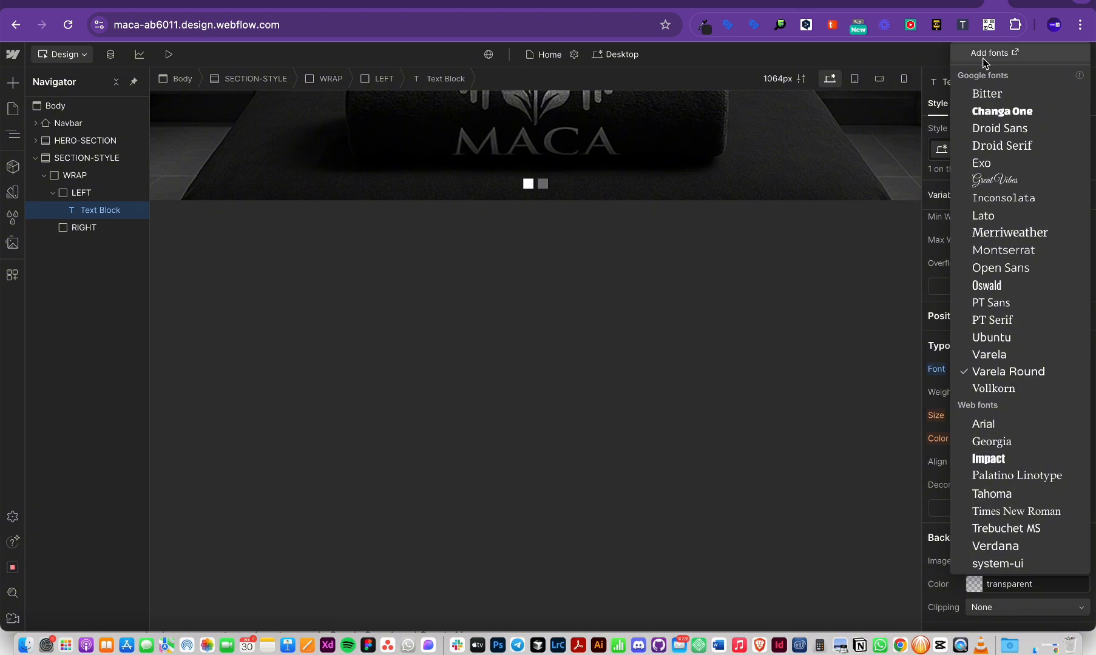
Step: Go to the Maca site's Site settings > Fonts page in the dashboard
click(1014, 53)
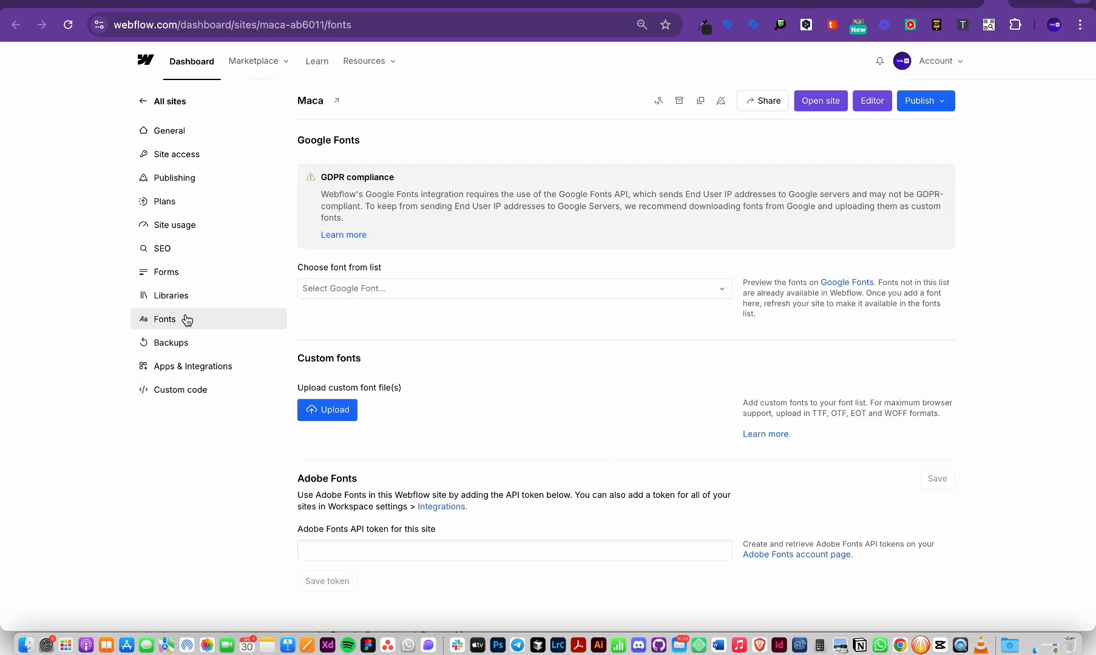
scroll(472, 362, down, 1)
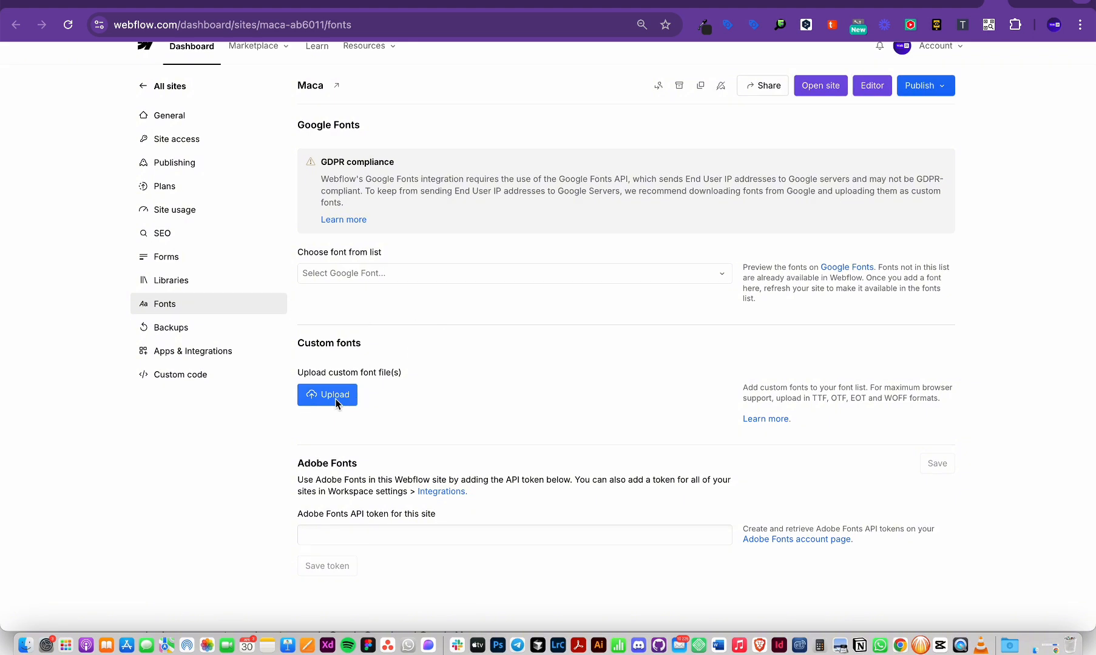
click(344, 274)
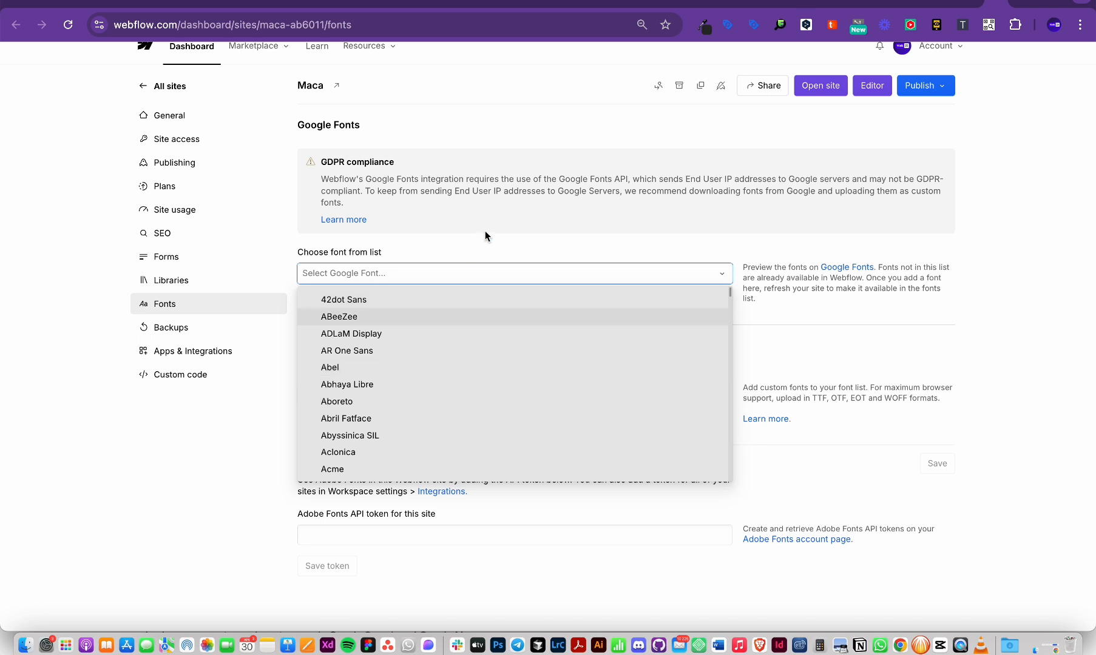
click(486, 246)
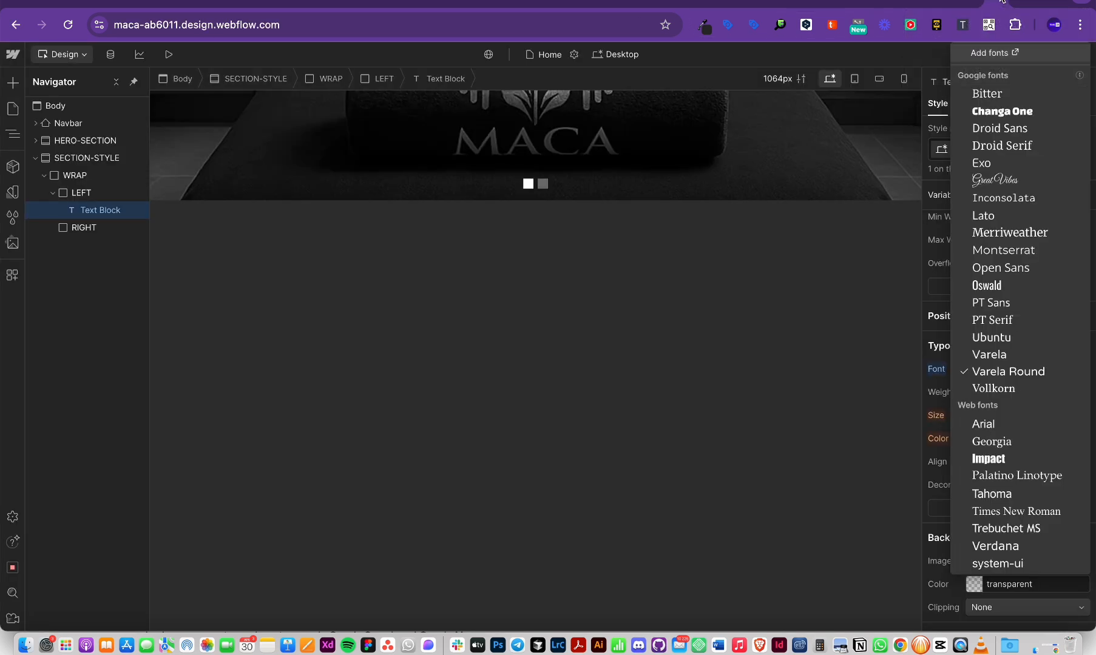
click(13, 55)
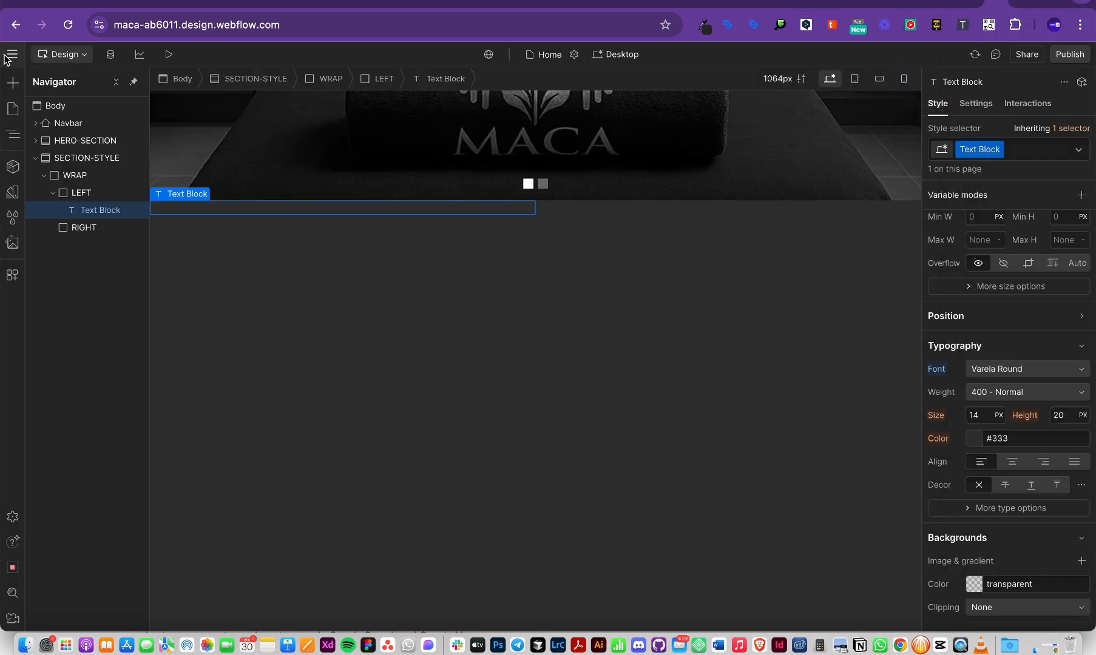
click(13, 54)
click(48, 98)
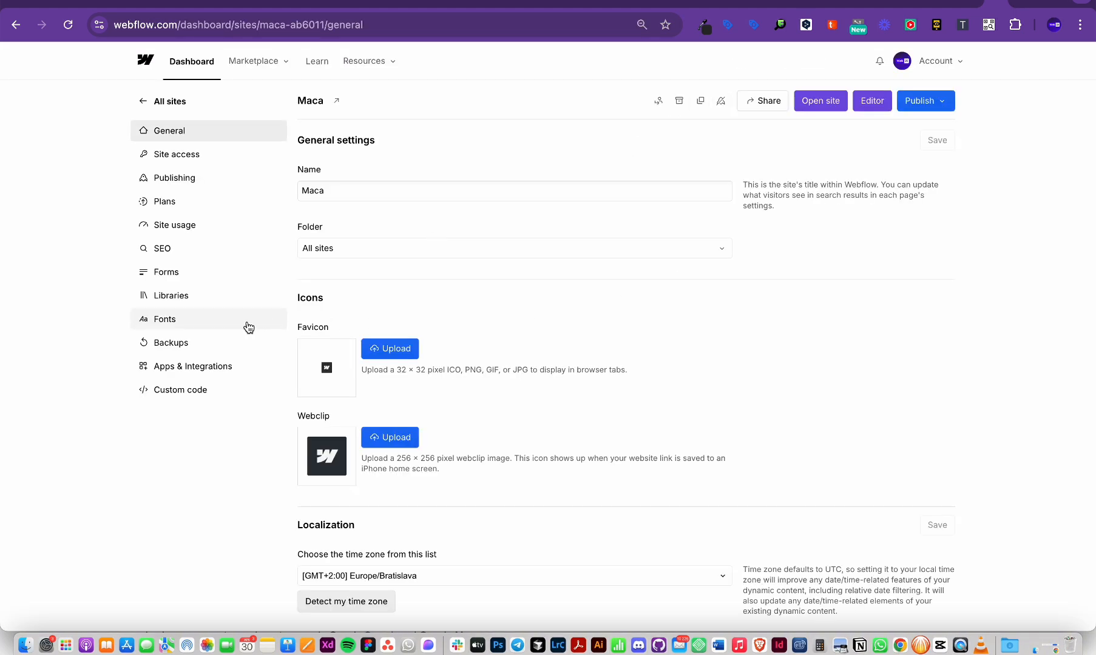
click(179, 320)
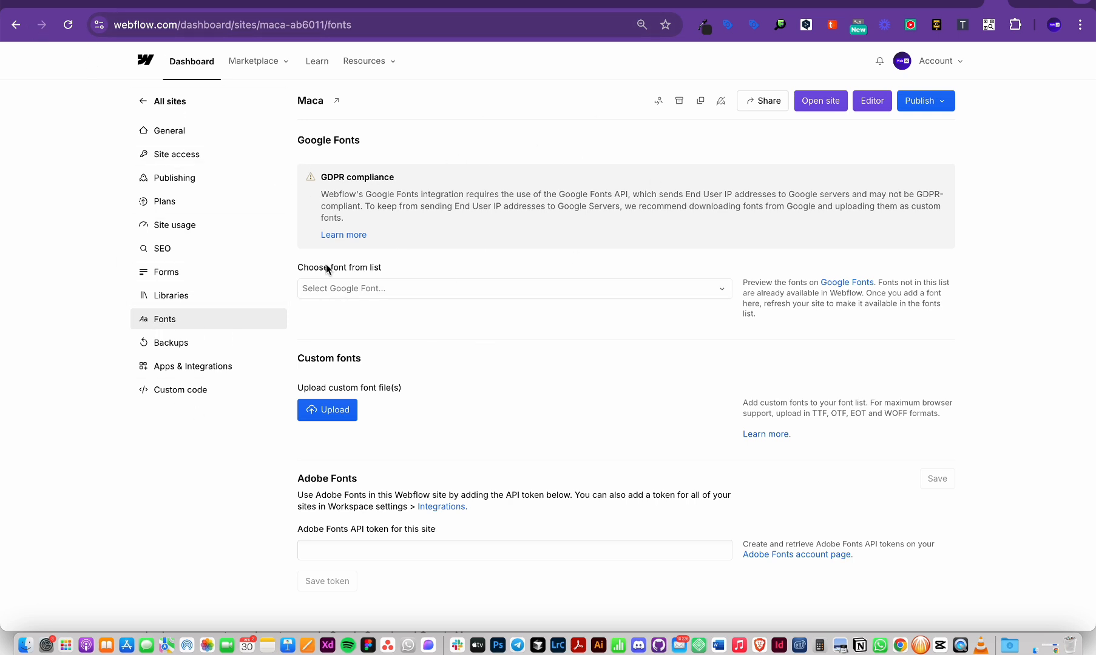
Step: Add the Google font Lora with its 500, 600, italic and 500italic variants
scroll(327, 268, down, 1)
click(354, 276)
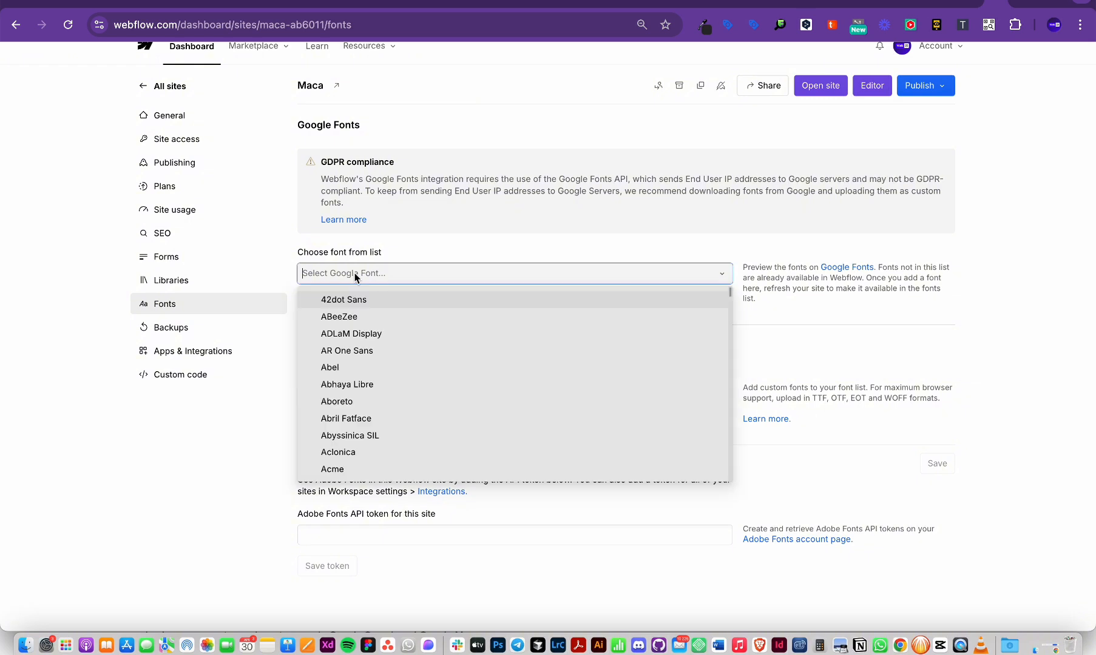
text(lora)
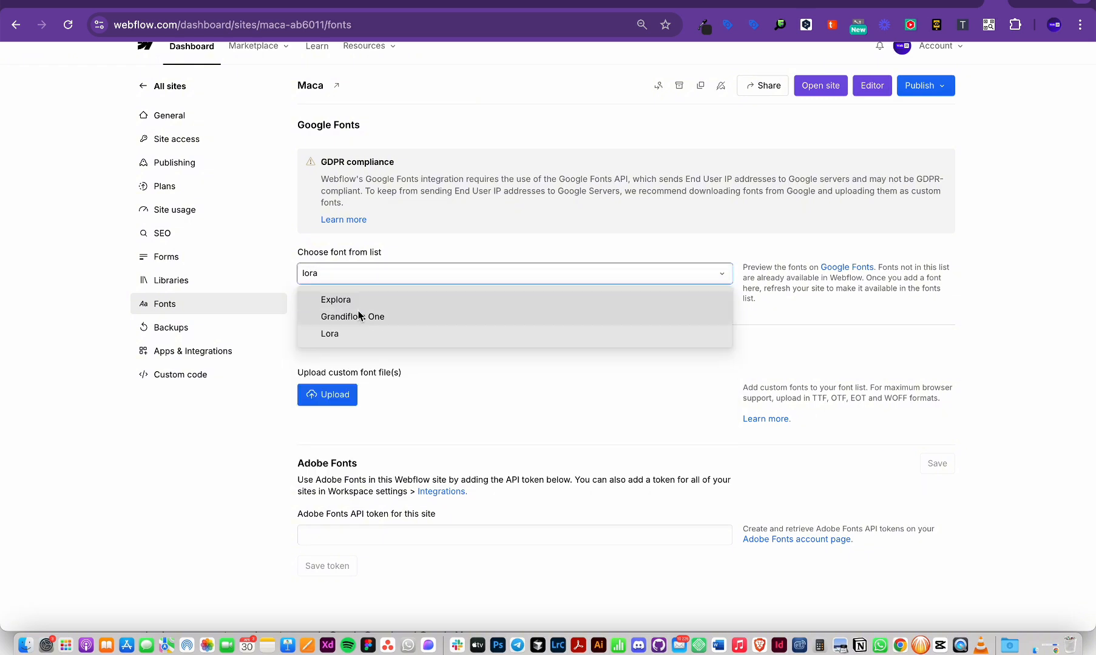
click(333, 336)
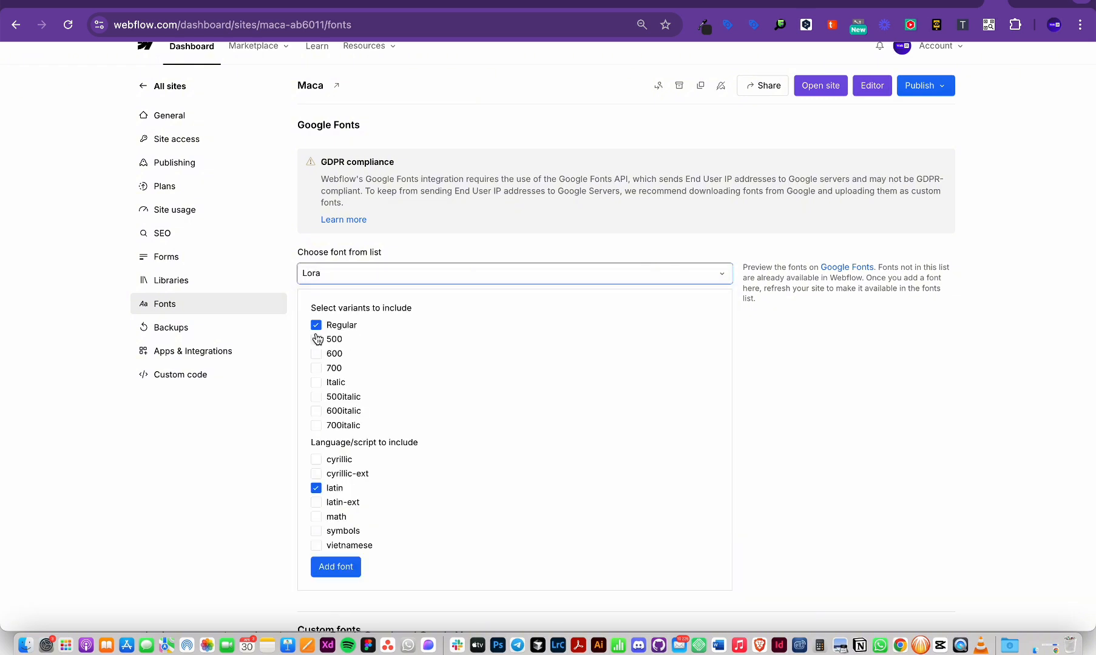
click(316, 340)
click(316, 355)
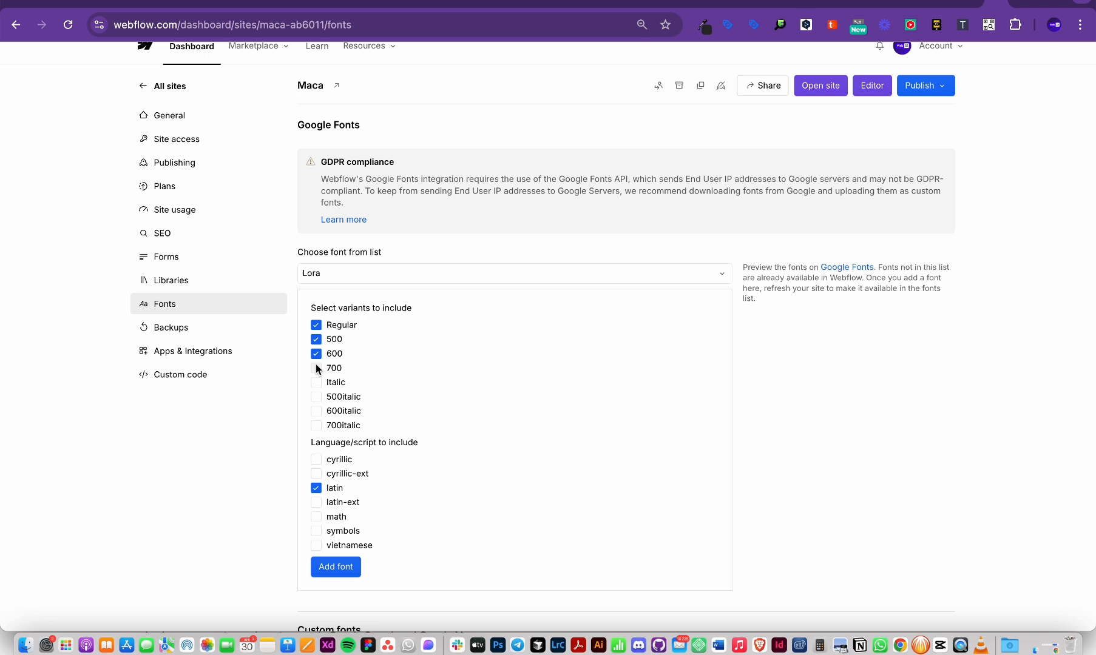
click(316, 396)
click(316, 397)
click(316, 398)
scroll(364, 487, down, 3)
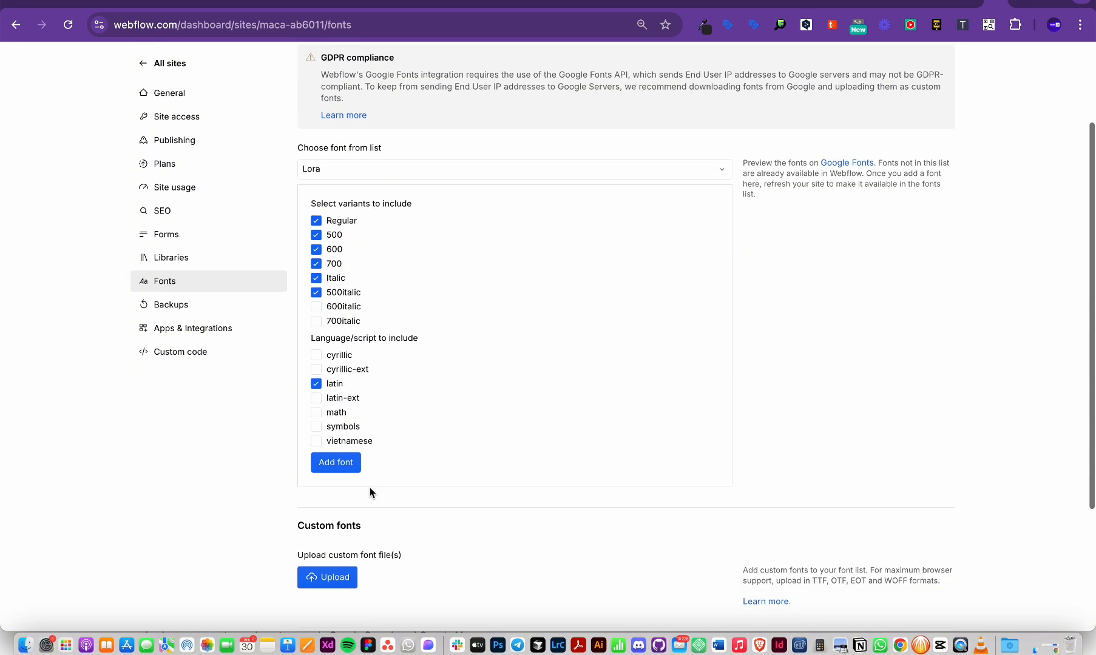
click(342, 449)
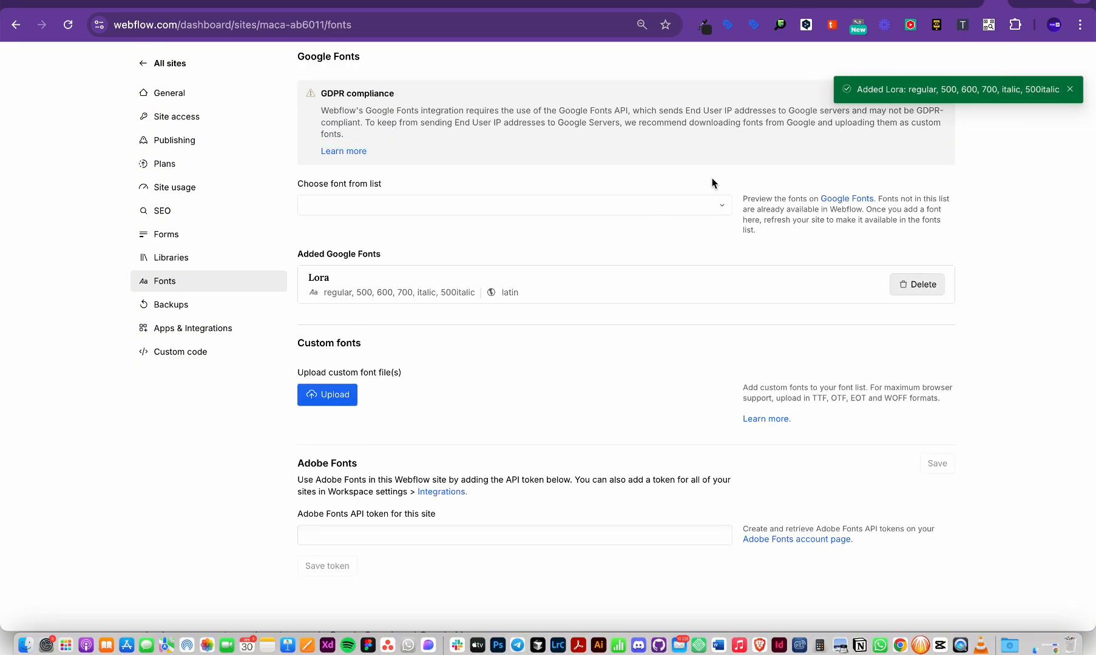
Step: Add the Google font Cinzel with weights regular through 900
key(super+Tab)
double_click(515, 385)
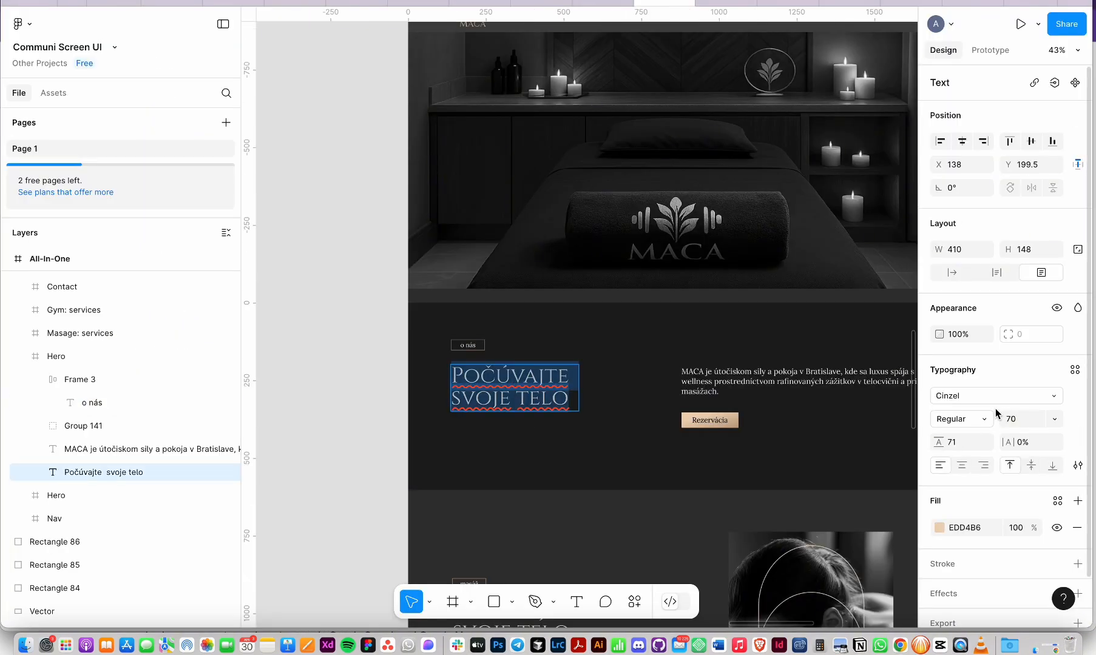
key(super+Tab)
scroll(343, 309, up, 2)
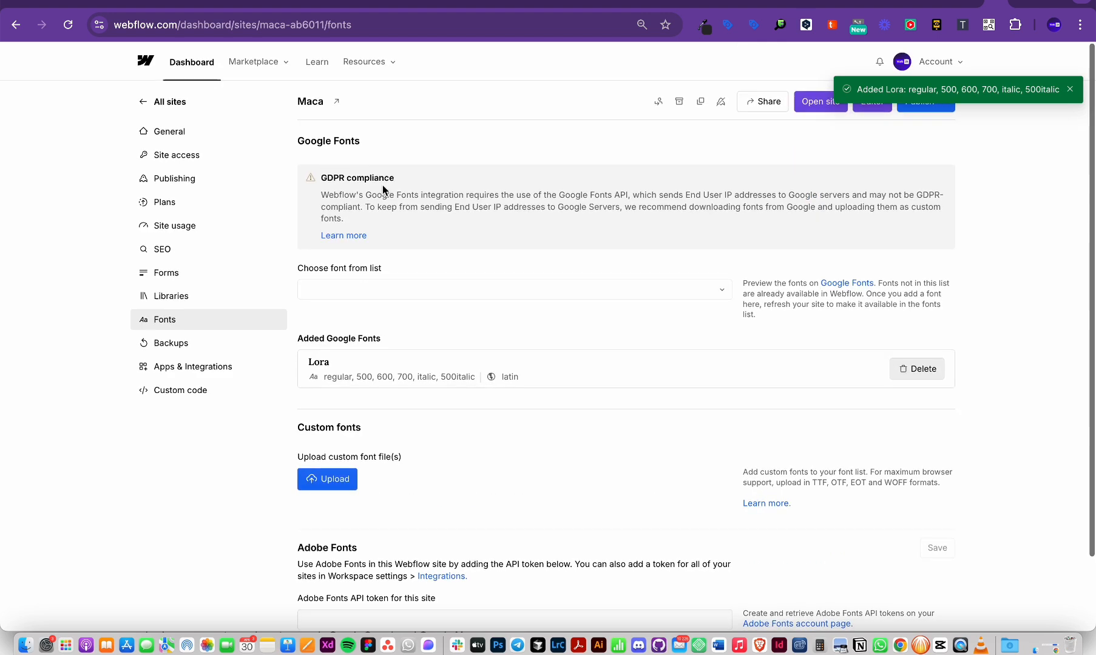
click(334, 284)
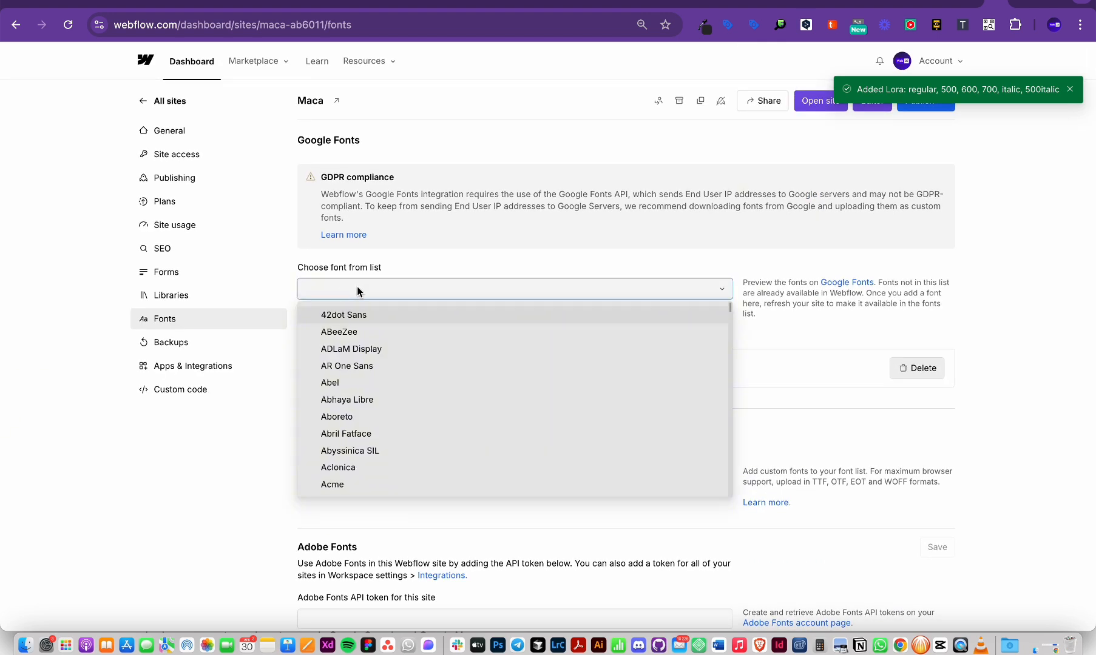
text(ciz)
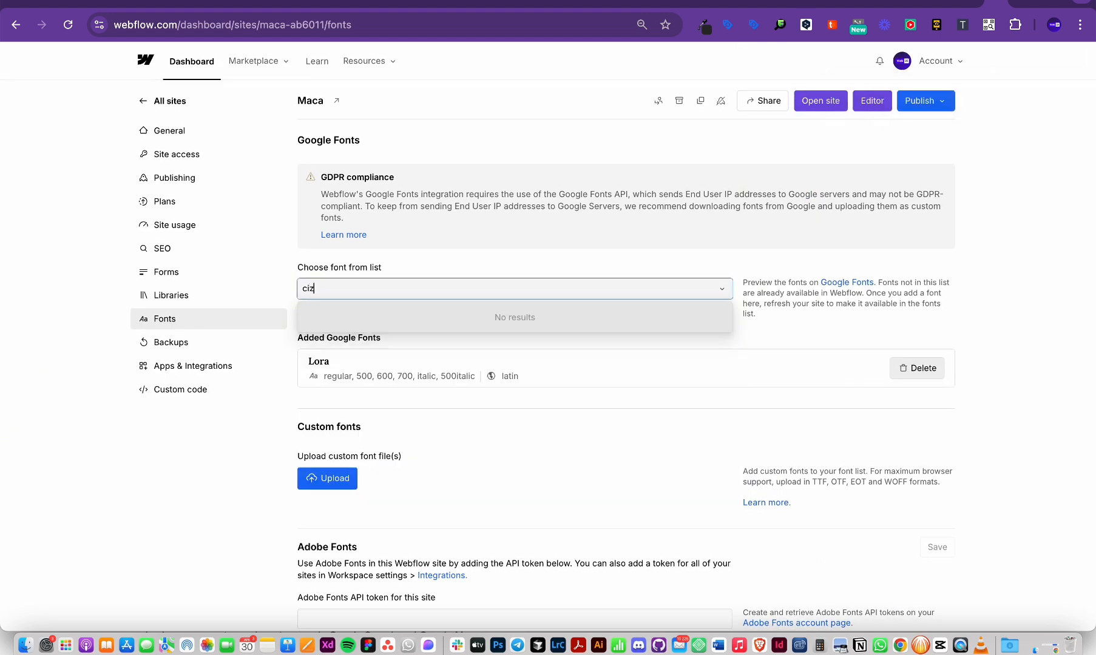
key(BackSpace)
text(n)
key(Return)
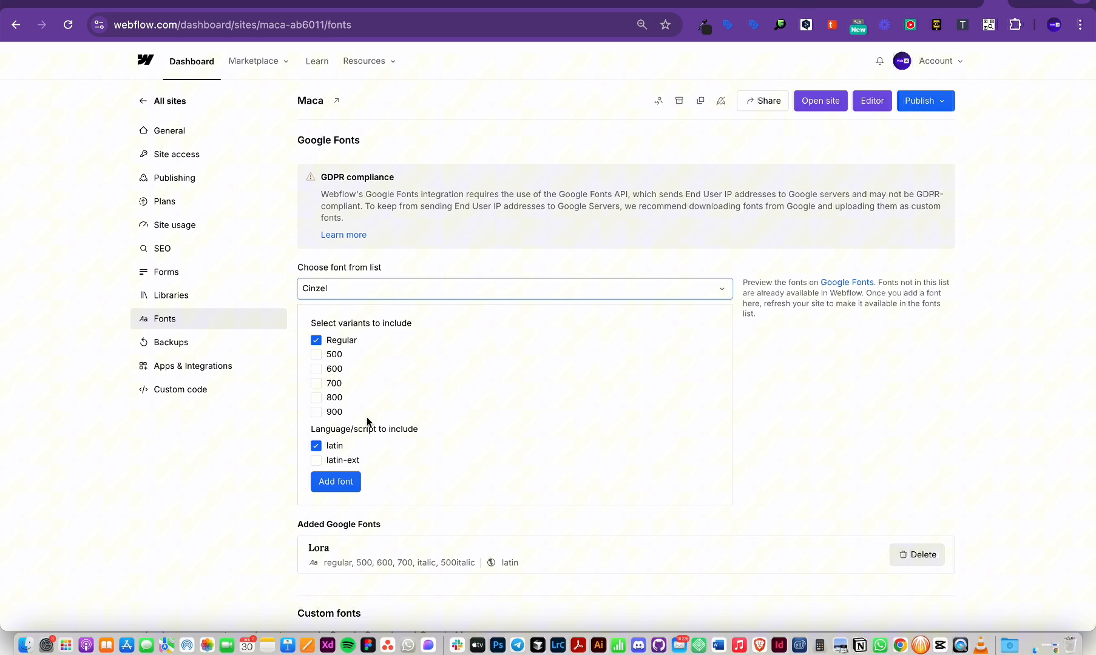
click(317, 355)
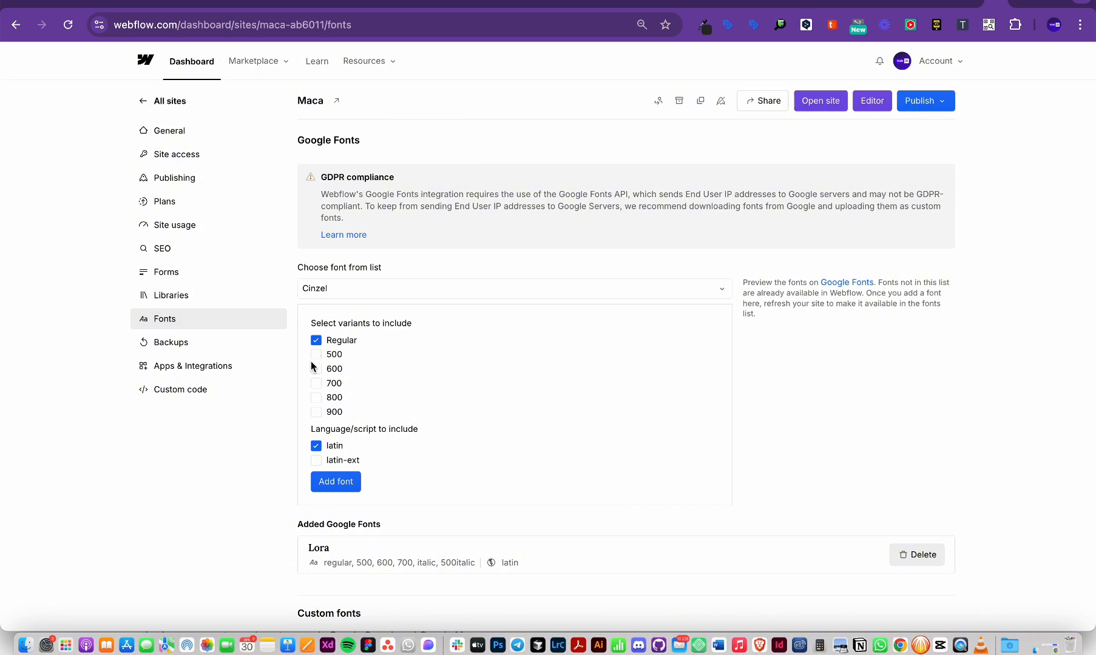
click(314, 356)
click(316, 370)
click(316, 412)
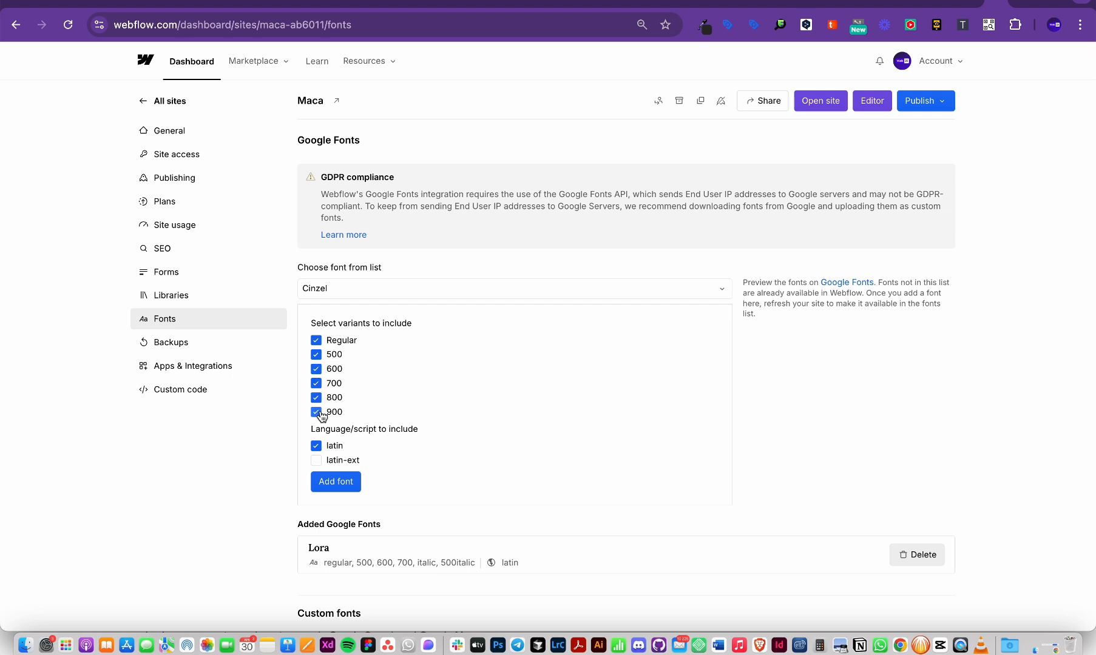
click(333, 481)
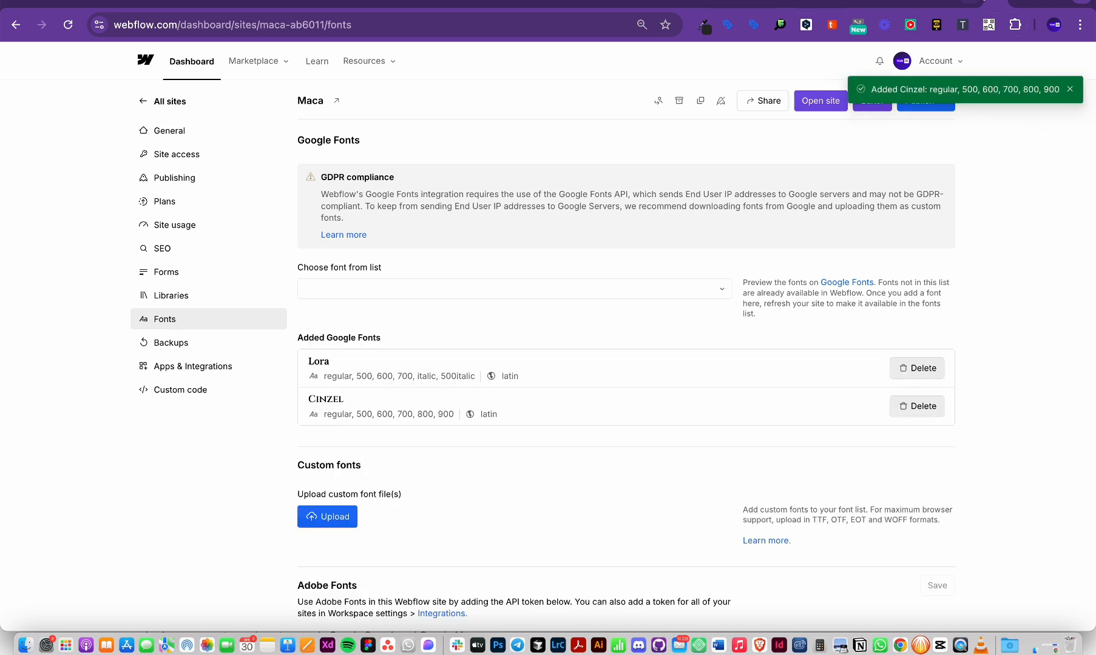
click(978, 1)
click(995, 5)
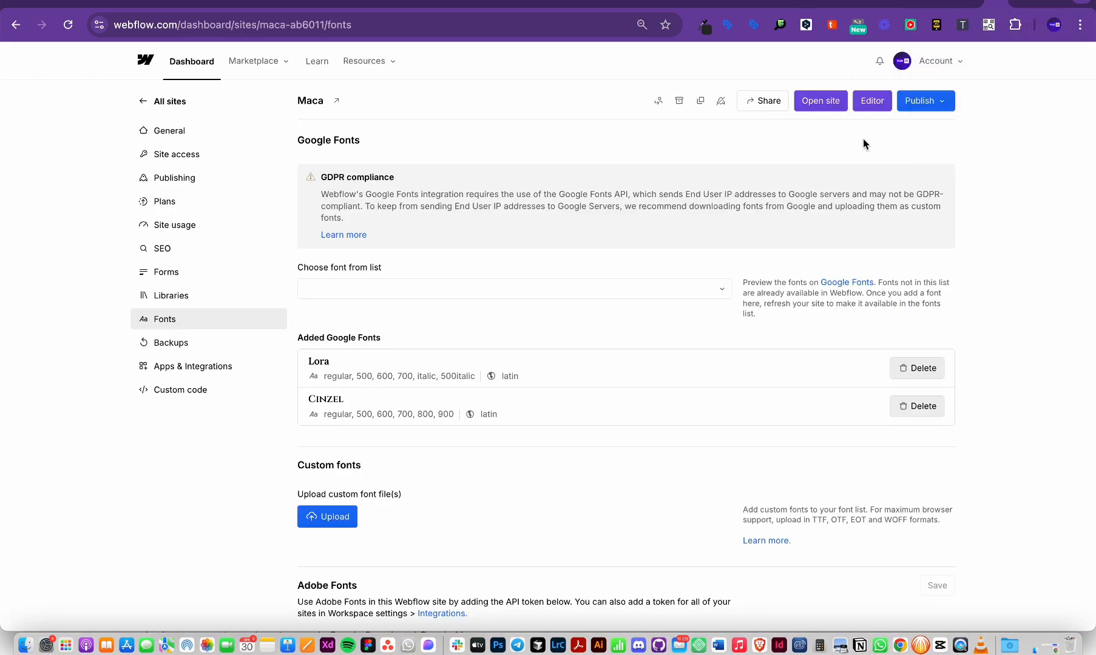
Step: Select the 'o nás' Text Block under LEFT in the Navigator and change its font to Lora
scroll(665, 340, down, 3)
scroll(665, 340, up, 3)
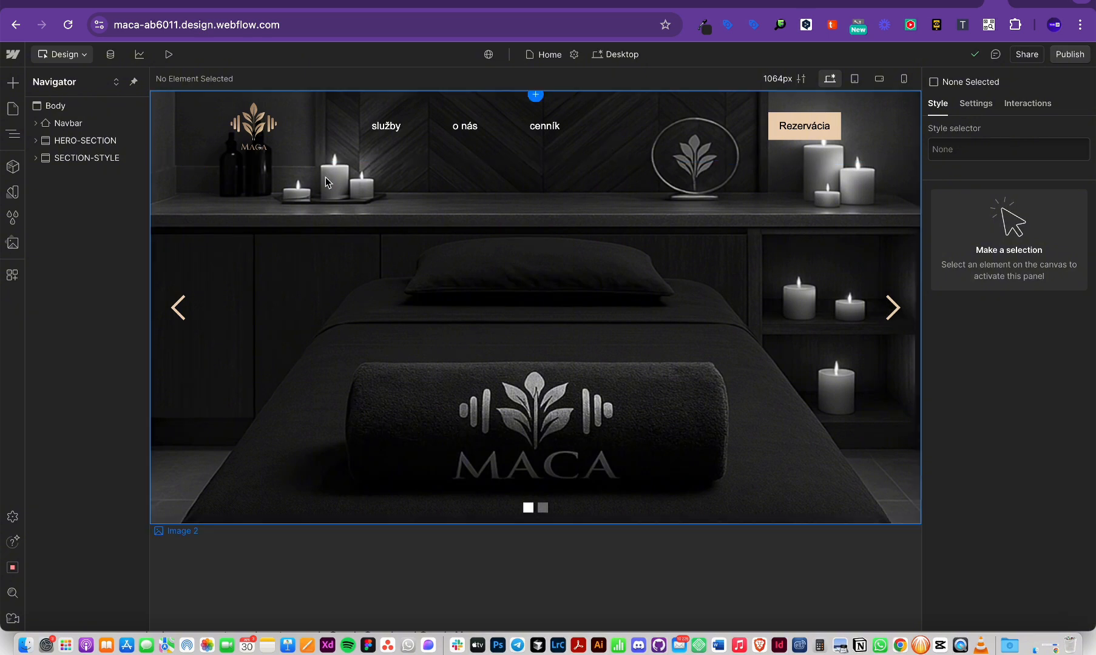
scroll(325, 177, down, 5)
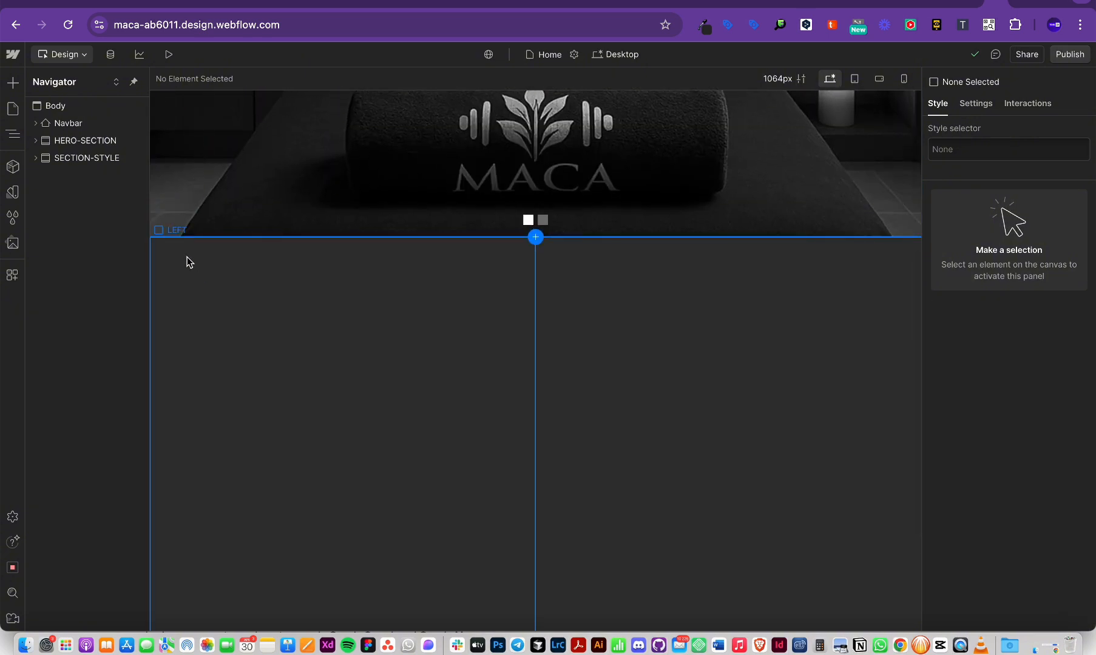
click(187, 257)
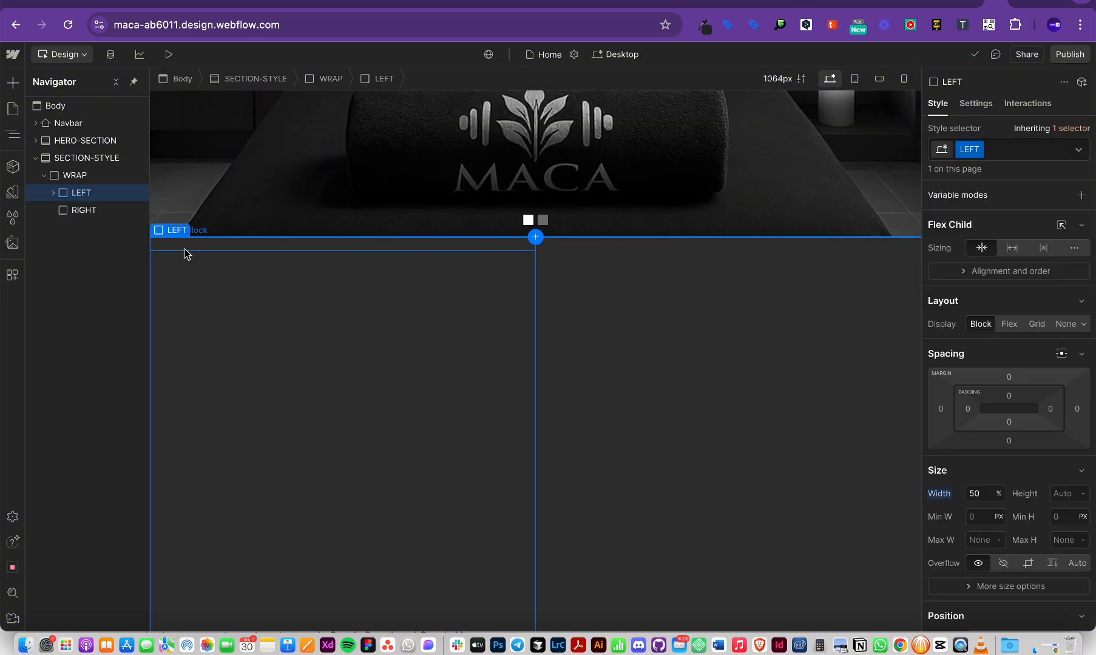
click(52, 193)
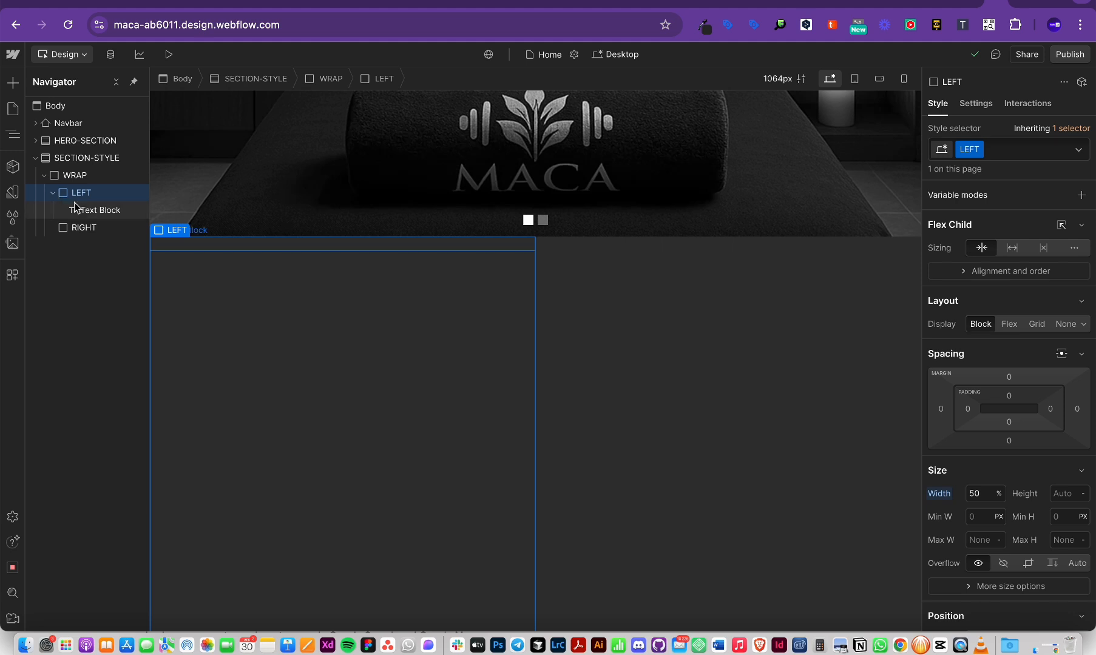
click(85, 211)
scroll(967, 432, down, 5)
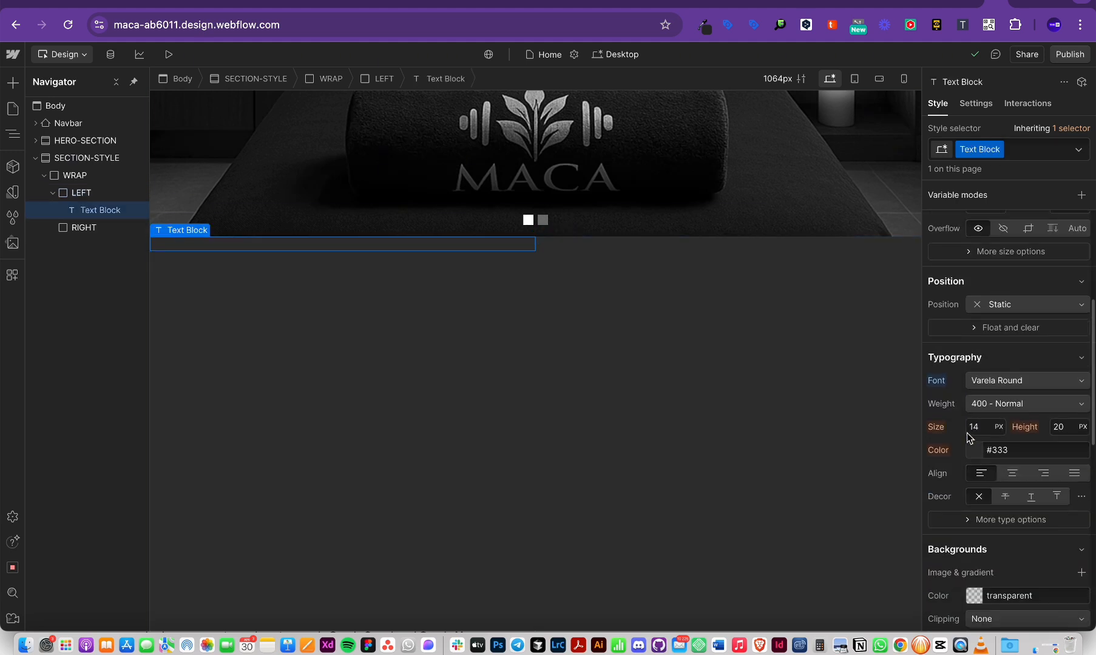
click(1023, 336)
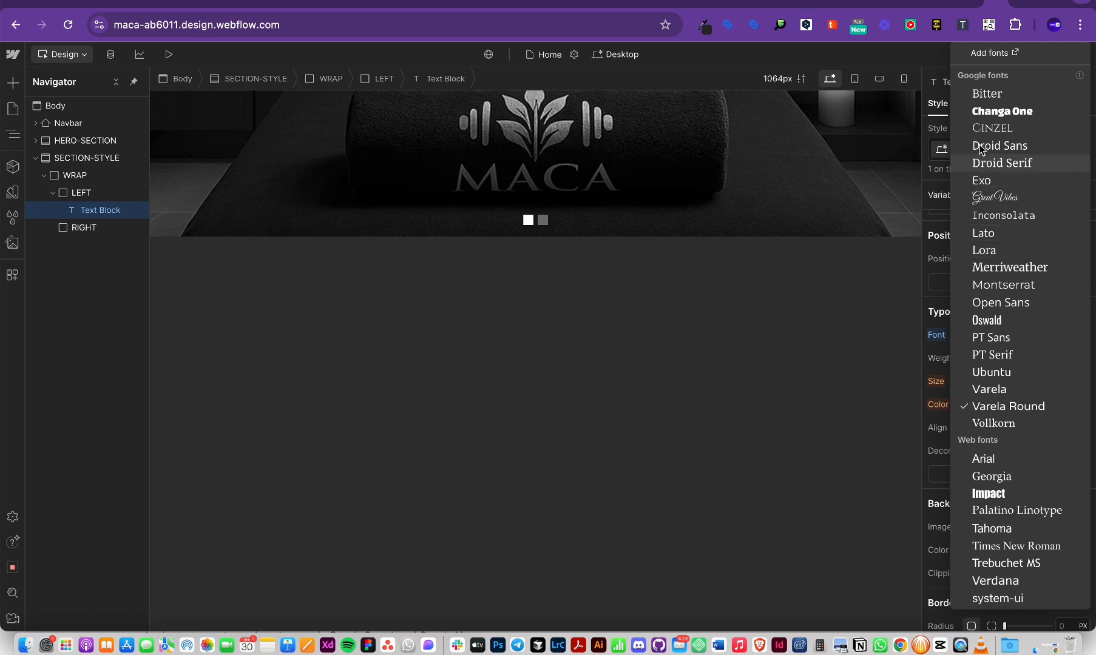
click(1002, 250)
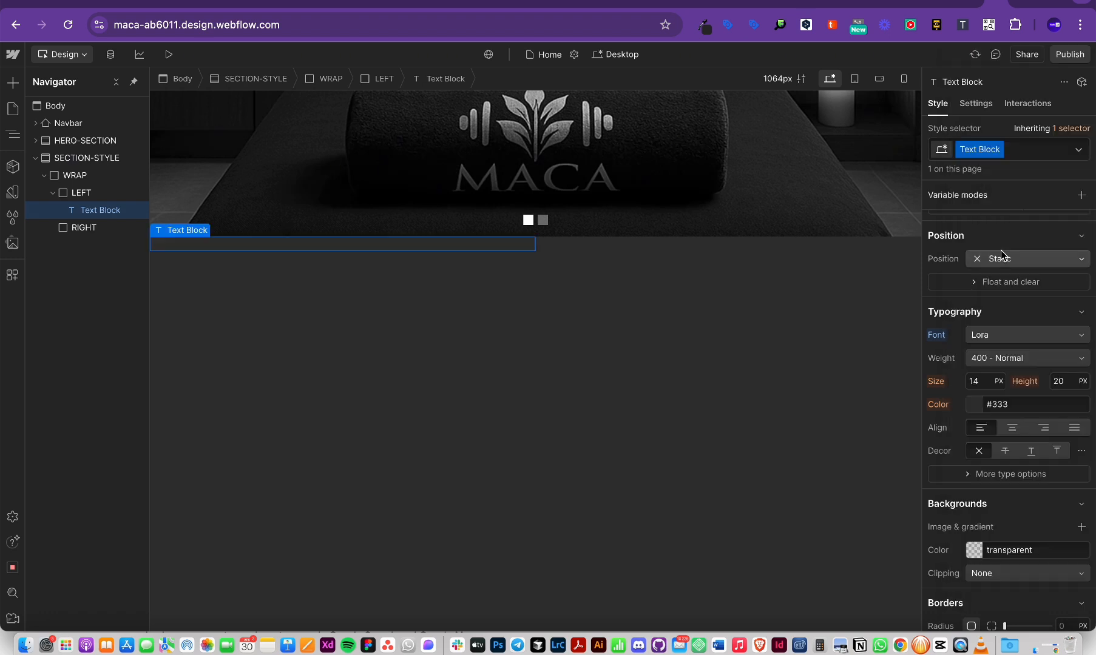
key(super+Tab)
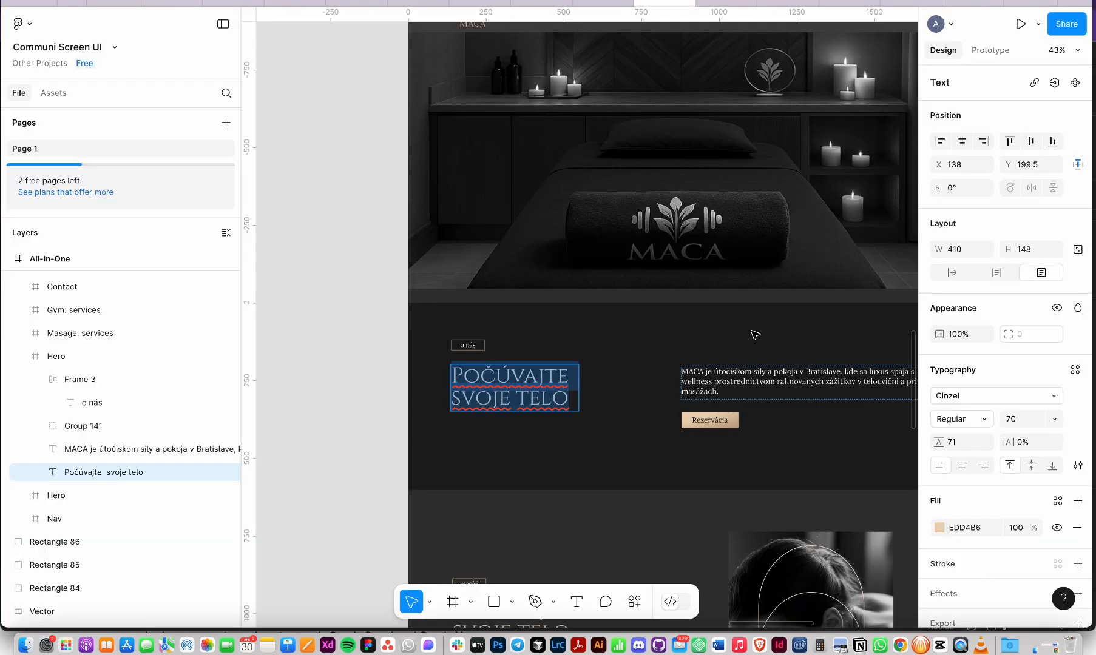
double_click(471, 347)
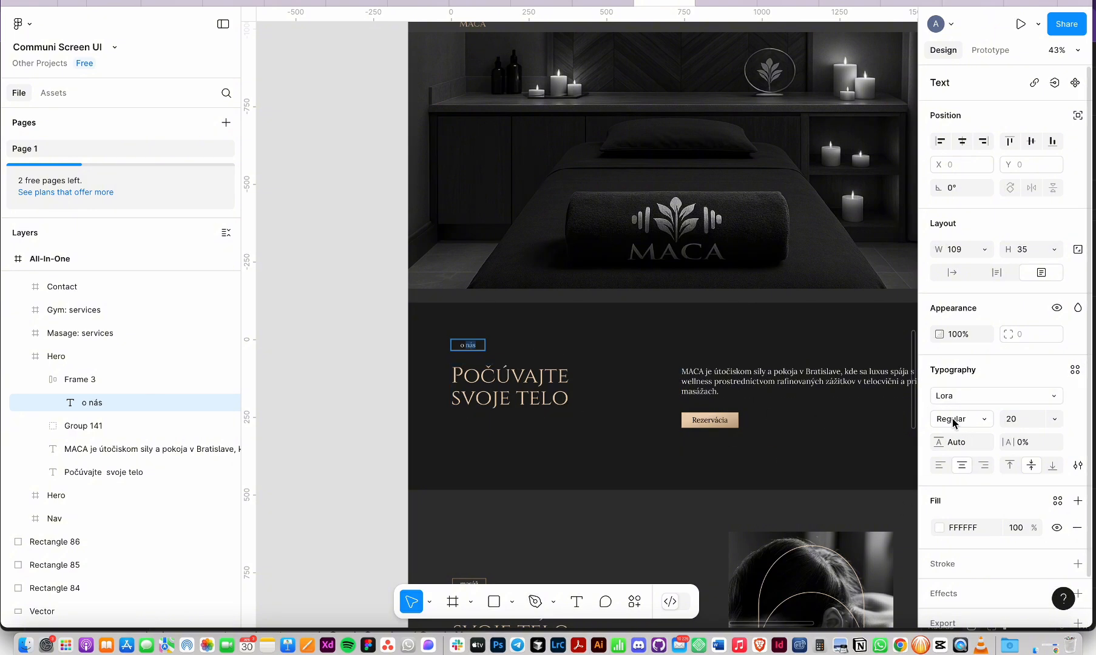
key(super+Tab)
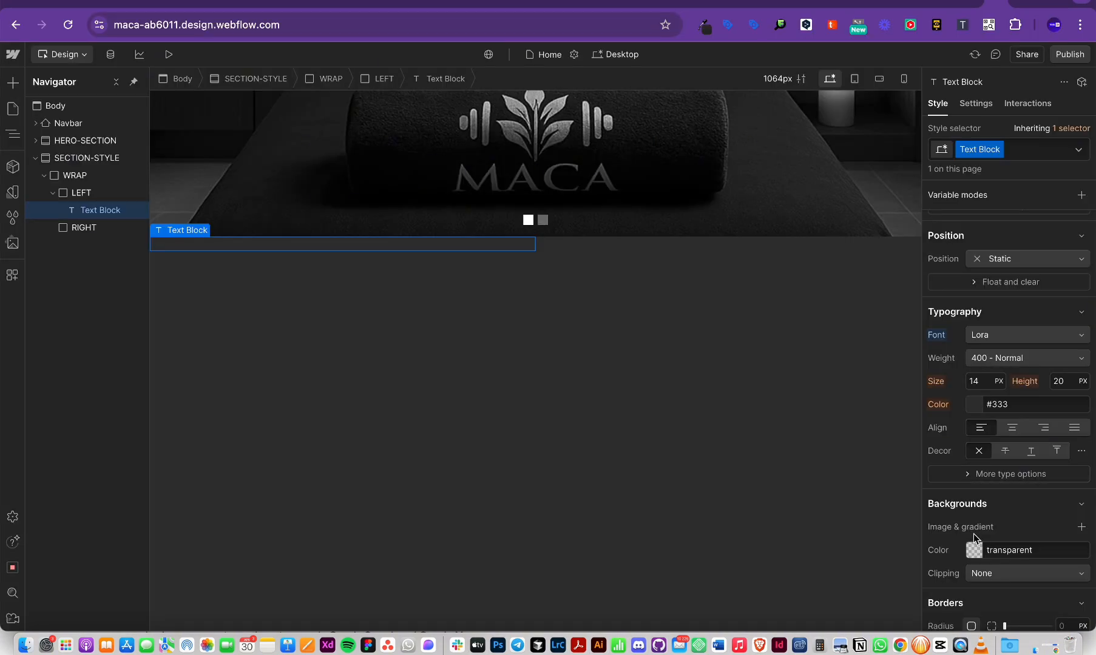
Step: Make the 'o nás' label's text colour white and compare it with the Figma design
click(976, 406)
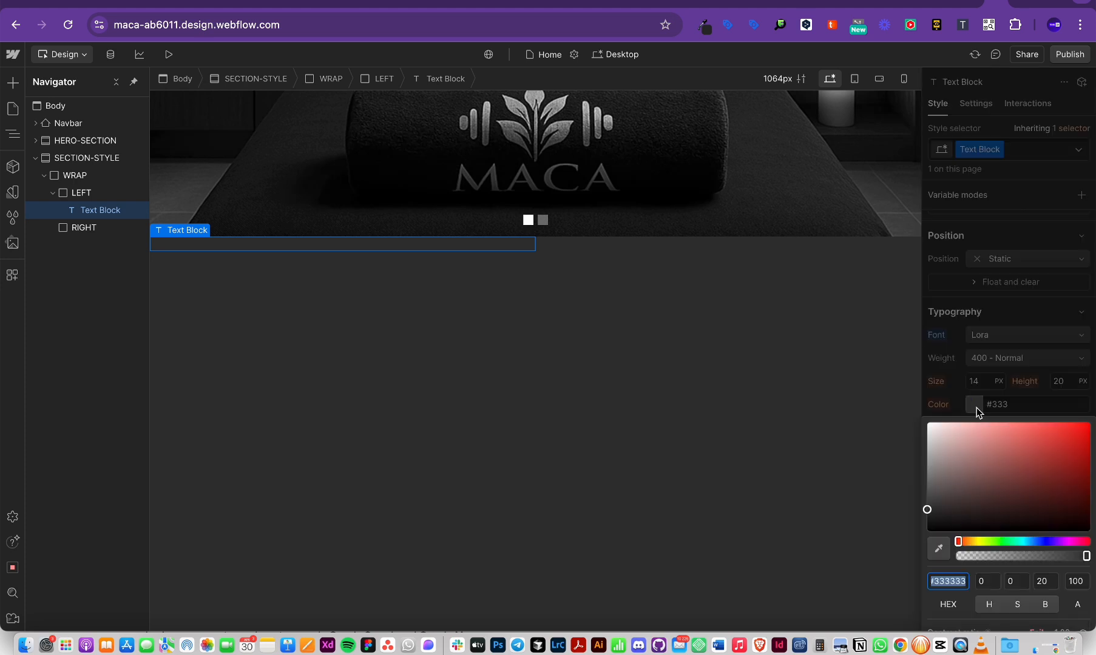
drag(977, 467, 819, 359)
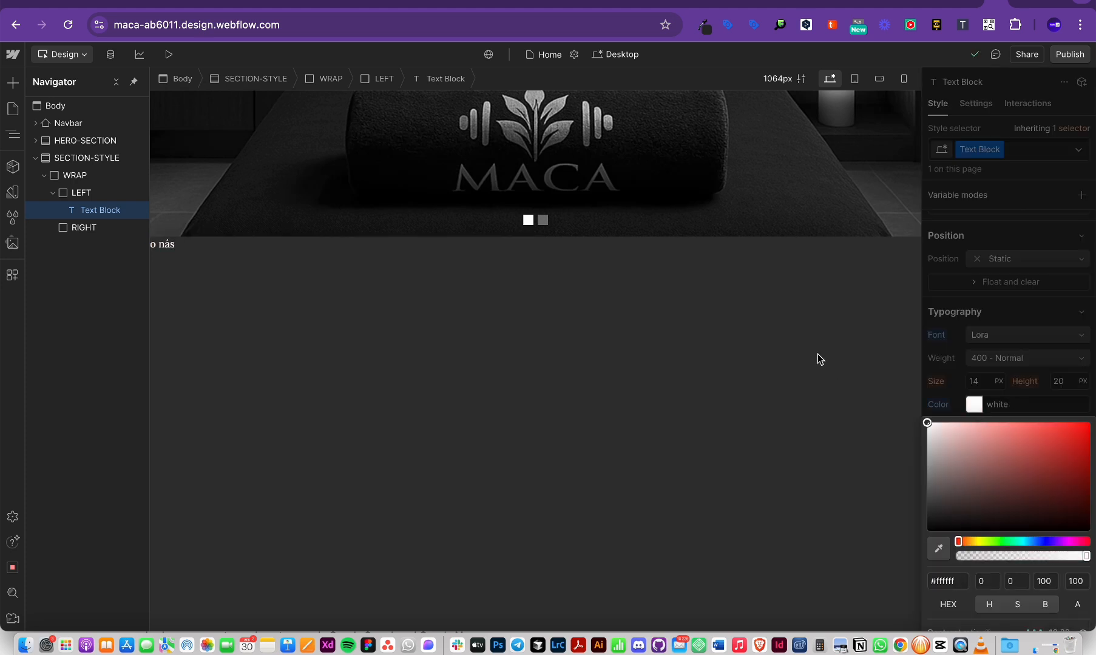
click(230, 336)
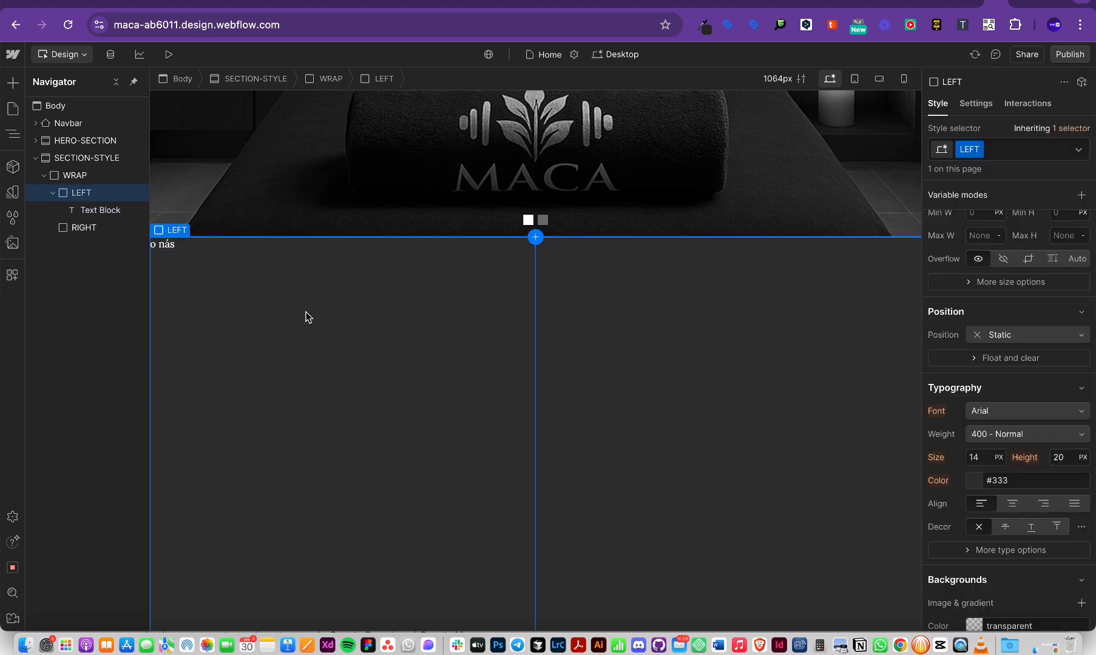
click(176, 249)
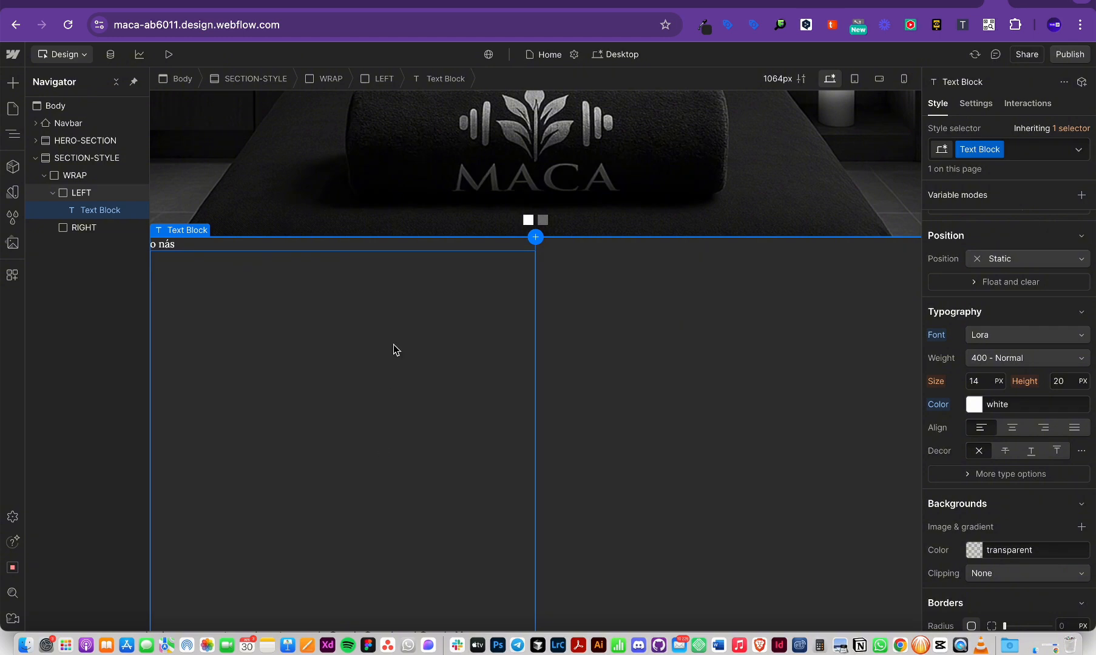
key(super+Tab)
key(super+Tab)
click(292, 384)
key(super+k)
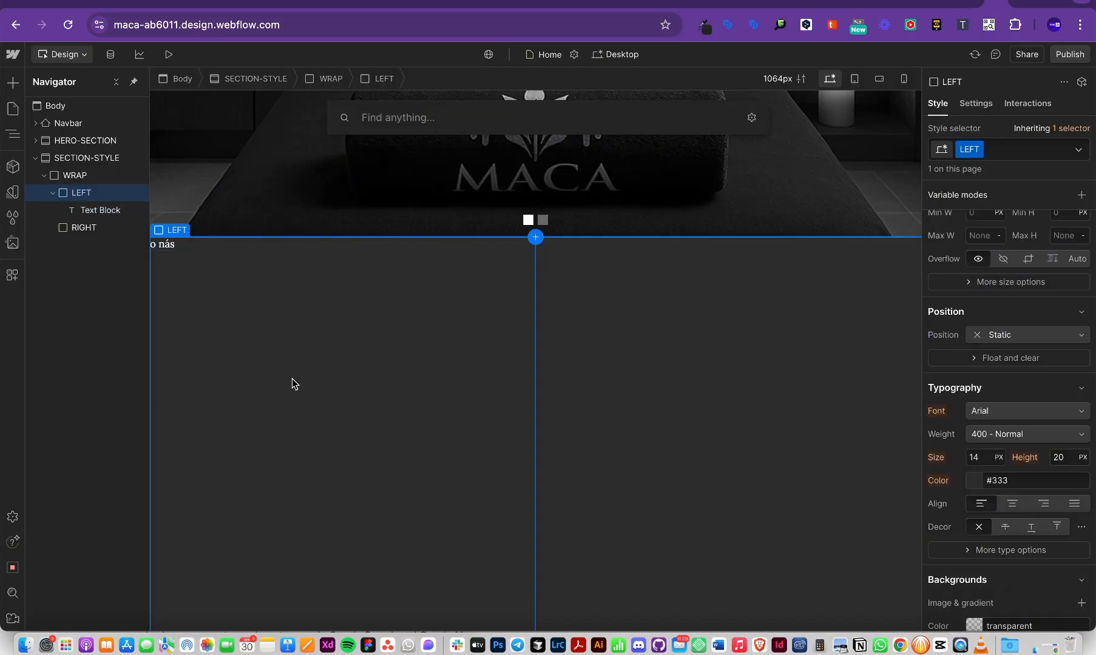
key(super+Tab)
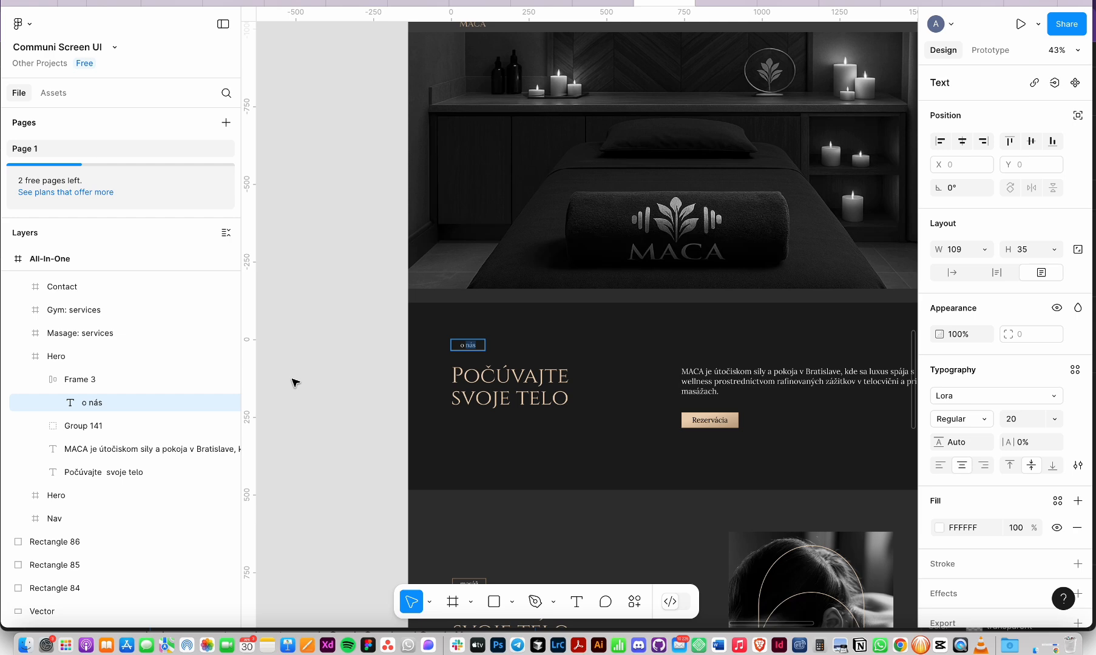
key(super+Tab)
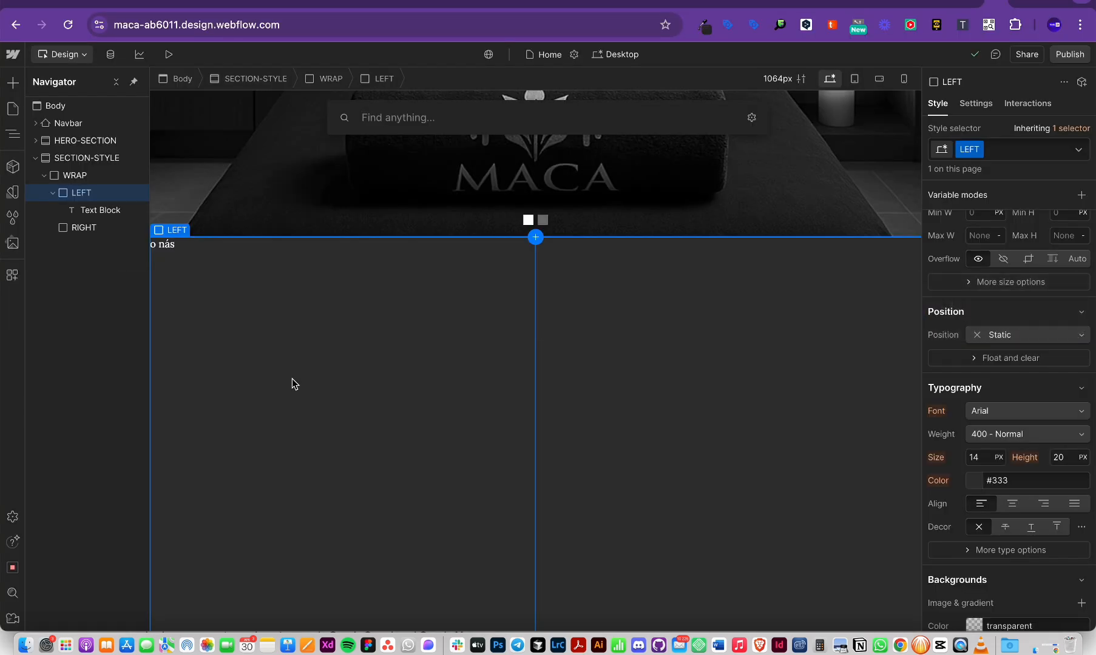
key(Escape)
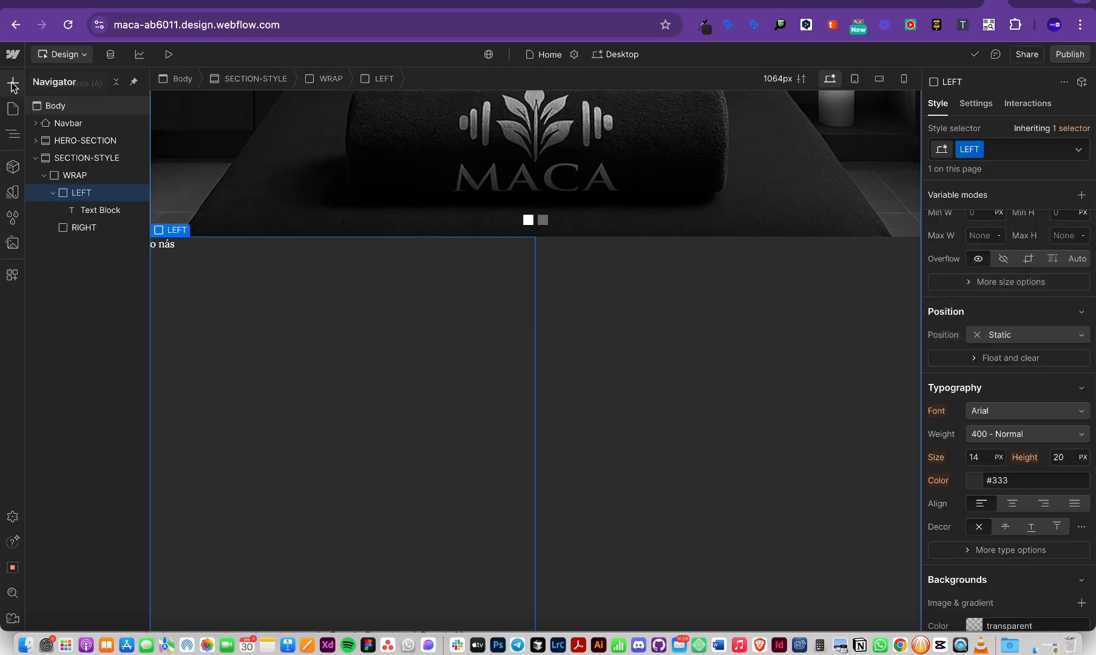
click(12, 84)
Step: Insert an H1 heading in LEFT reading 'Počúvajte svoje telo', taken from the Figma design
click(312, 358)
key(super+k)
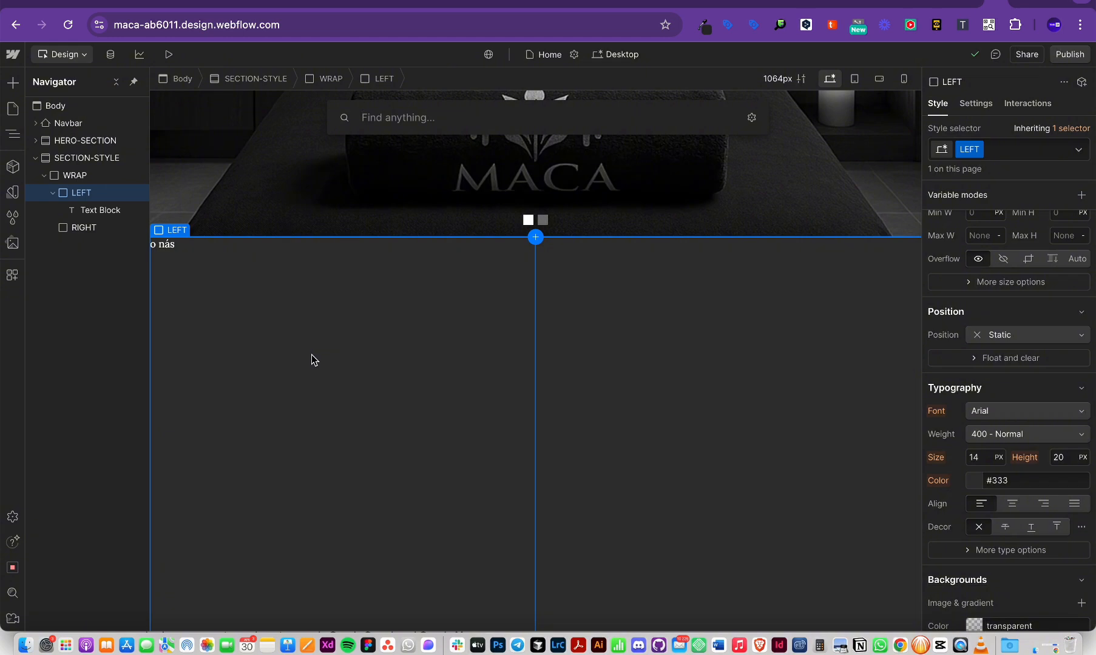
text(headin)
click(366, 192)
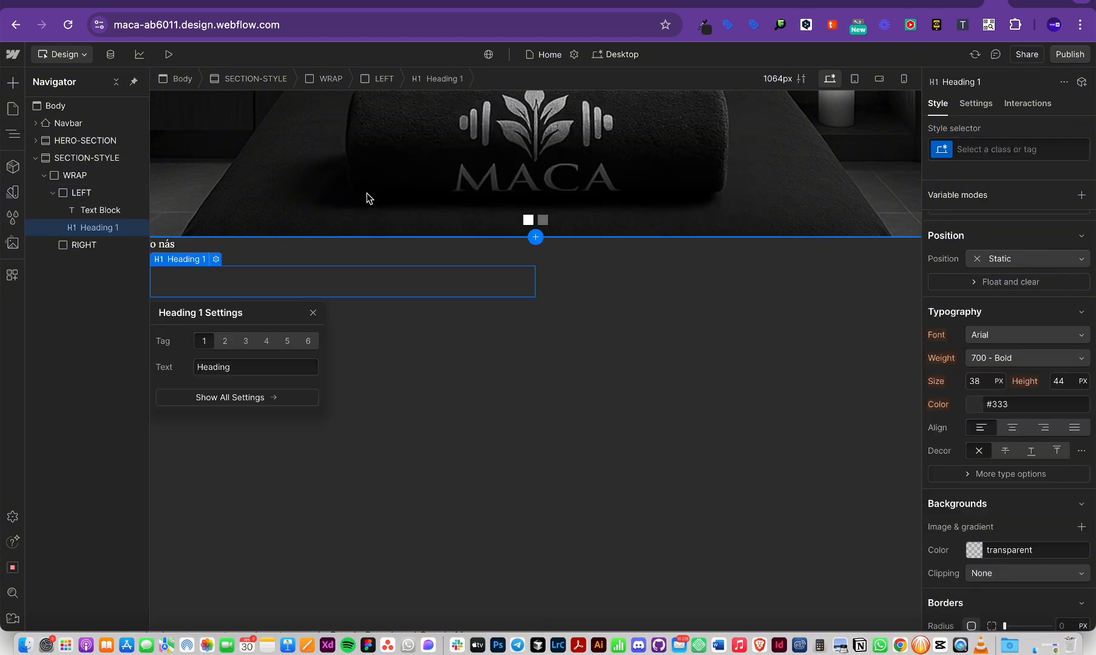
key(super+Tab)
double_click(516, 394)
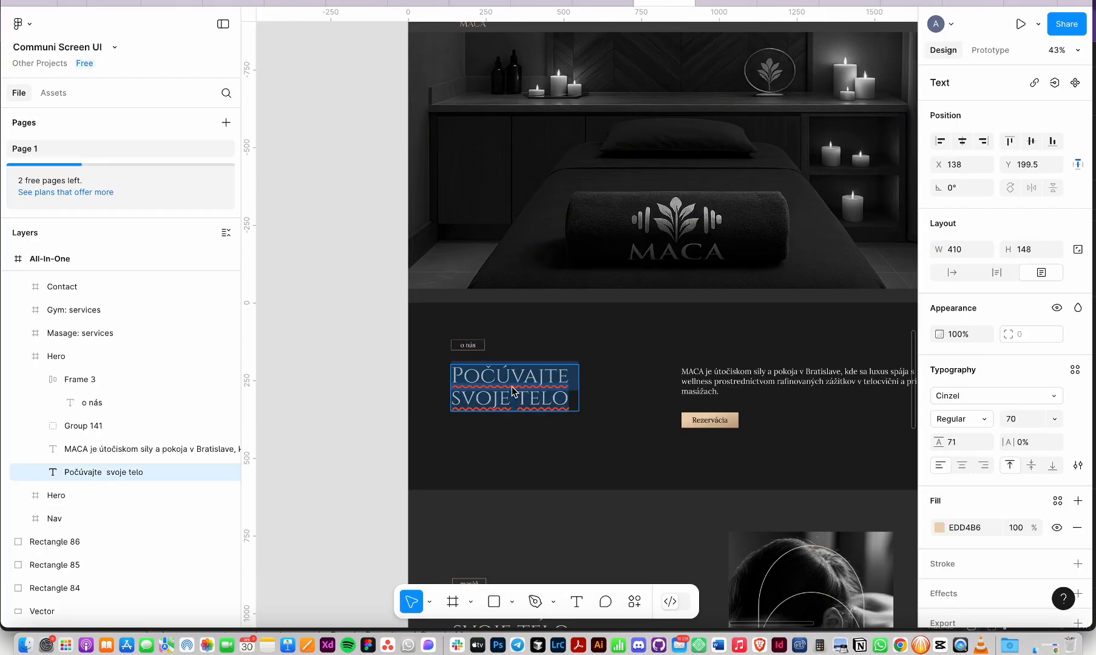
key(super+Tab)
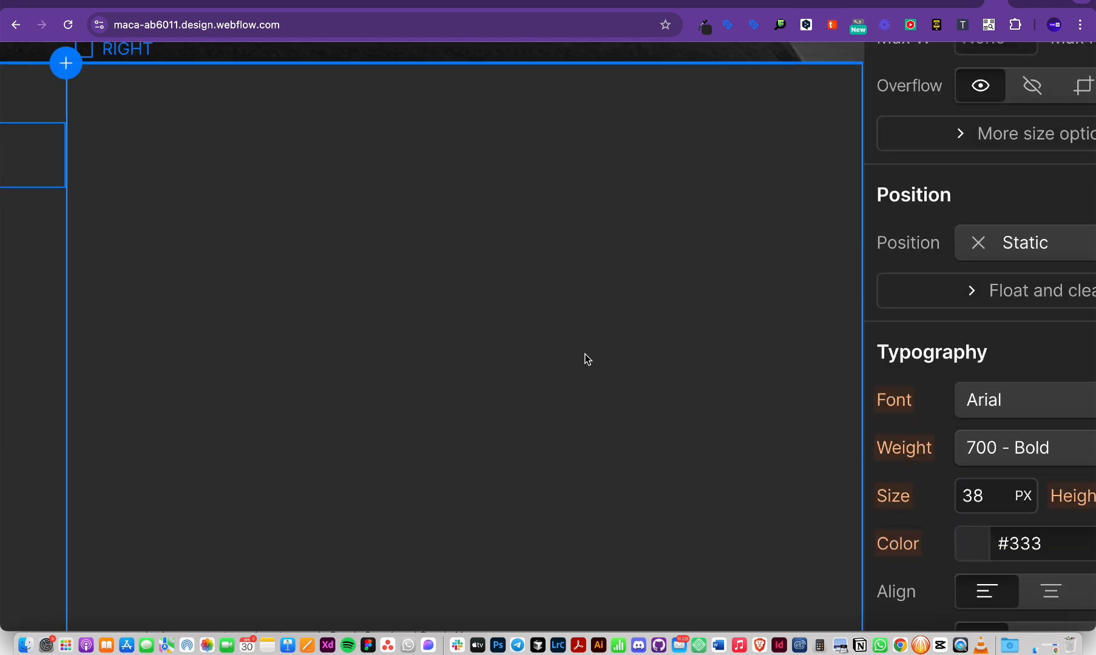
scroll(120, 220, down, 5)
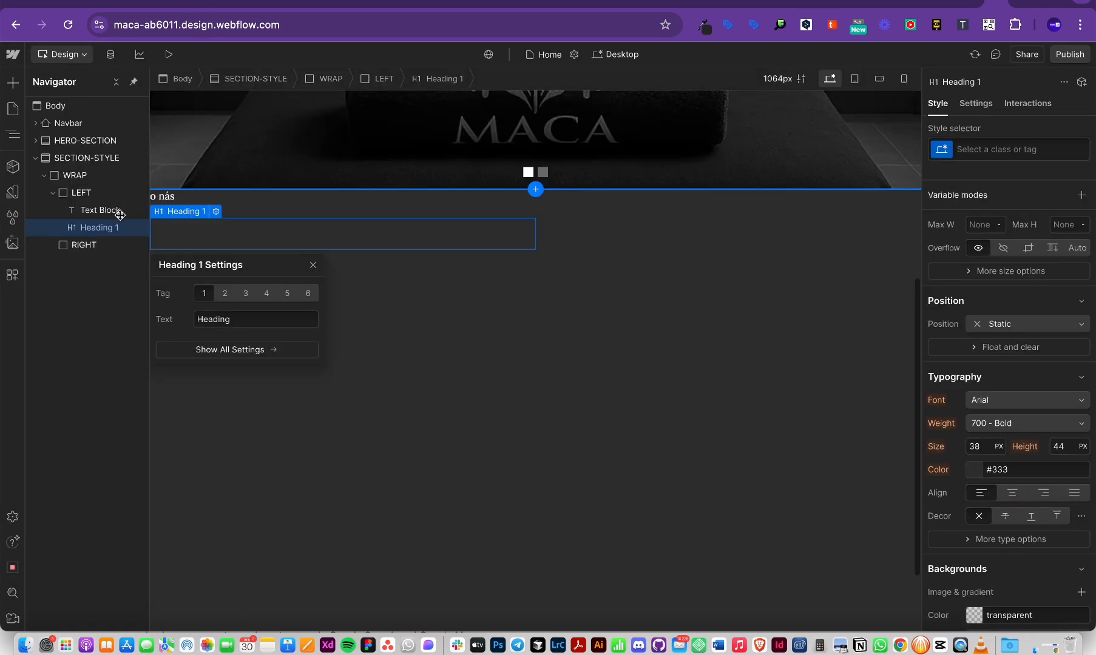
double_click(208, 234)
key(BackSpace)
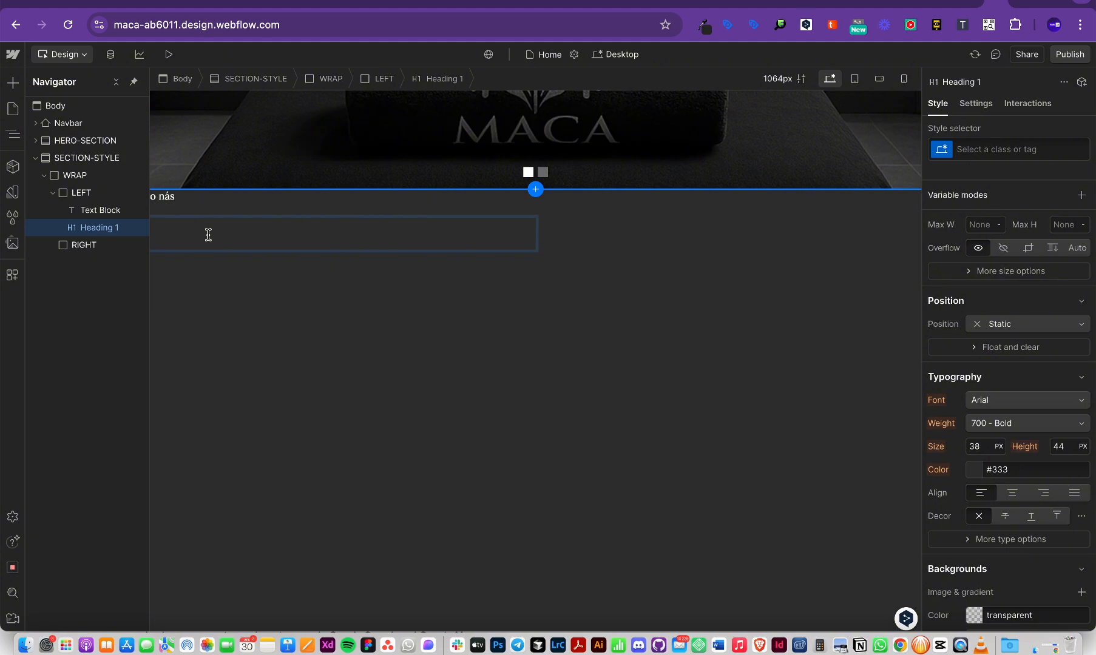
text(Počívajte  svoje telo)
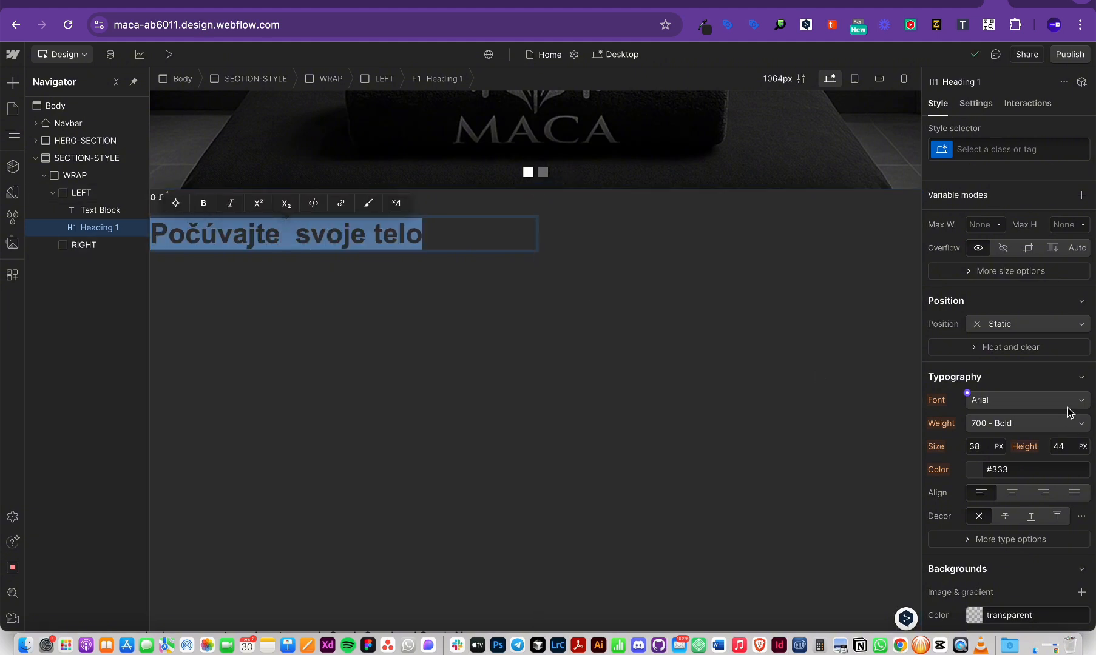
Step: Set the heading font to Cinzel and its colour to the PRIMARY variable
click(1037, 397)
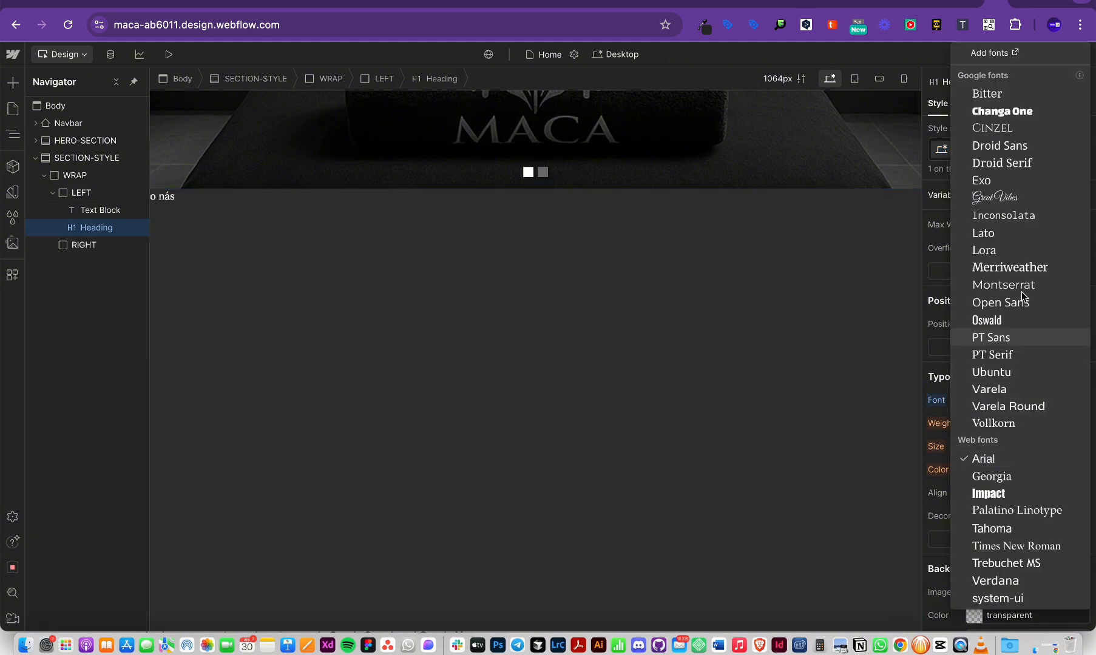
click(990, 128)
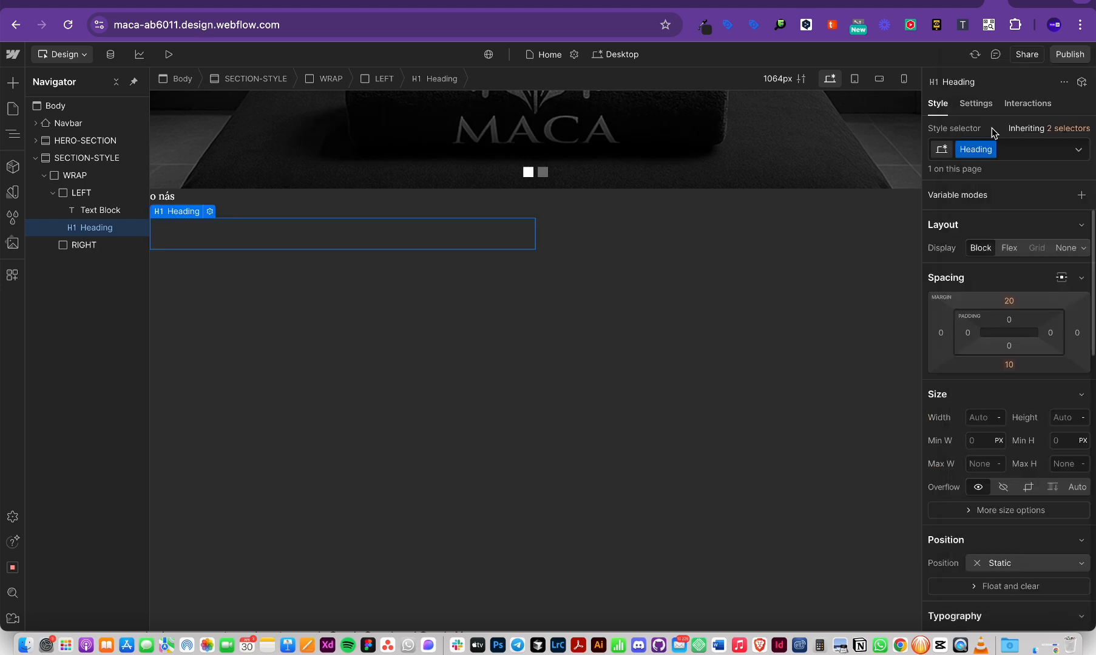
scroll(995, 425, down, 5)
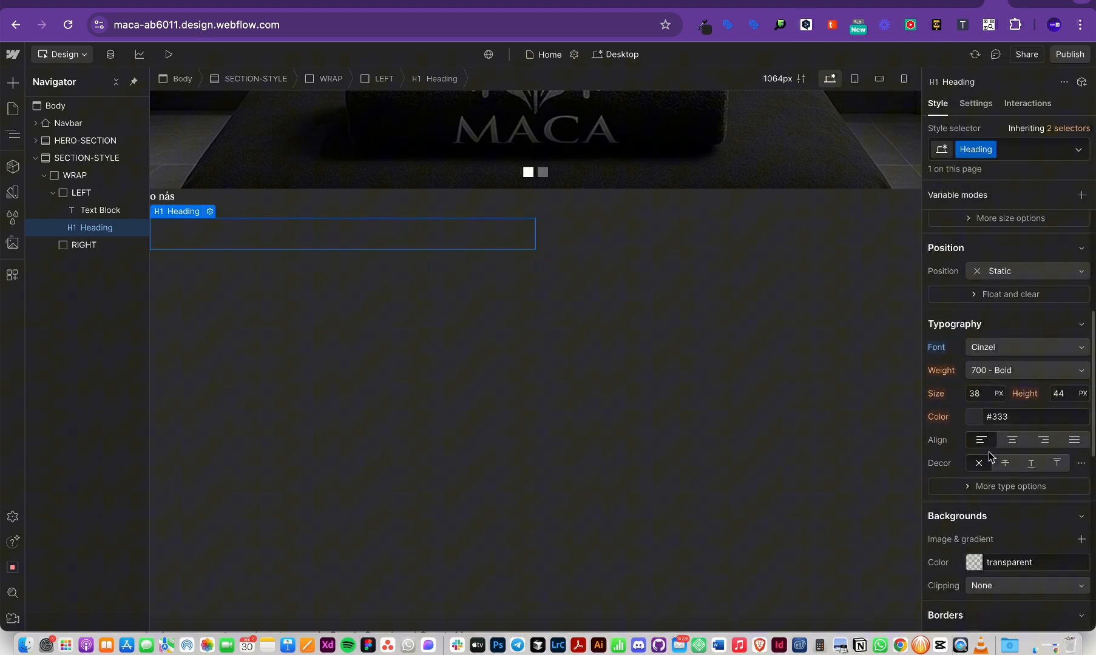
click(972, 417)
click(955, 541)
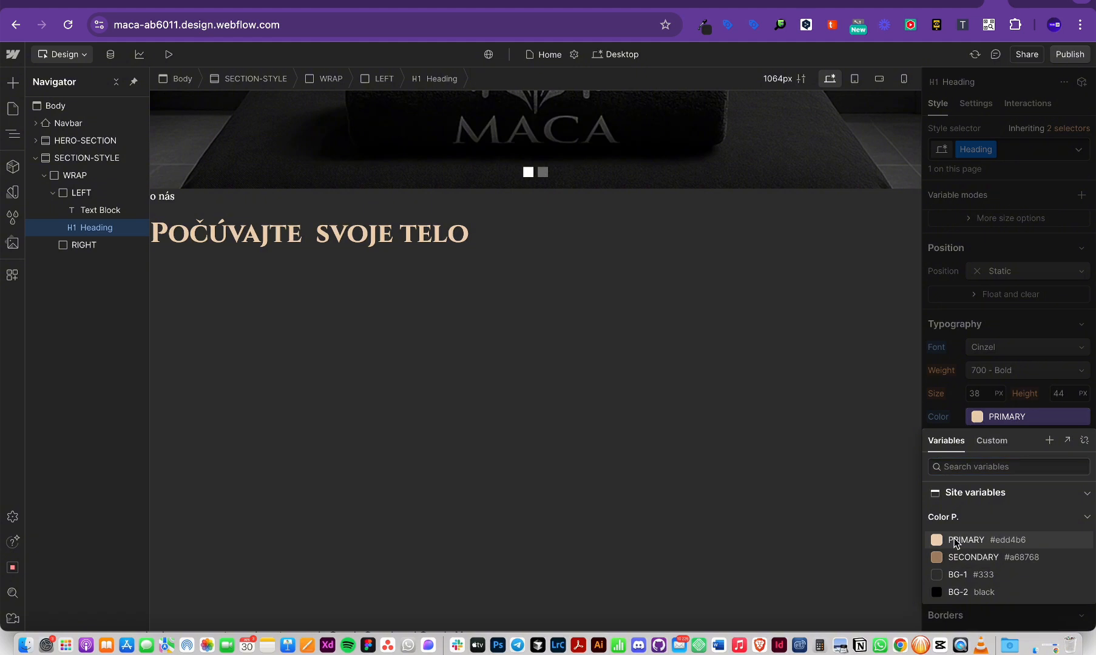
key(Escape)
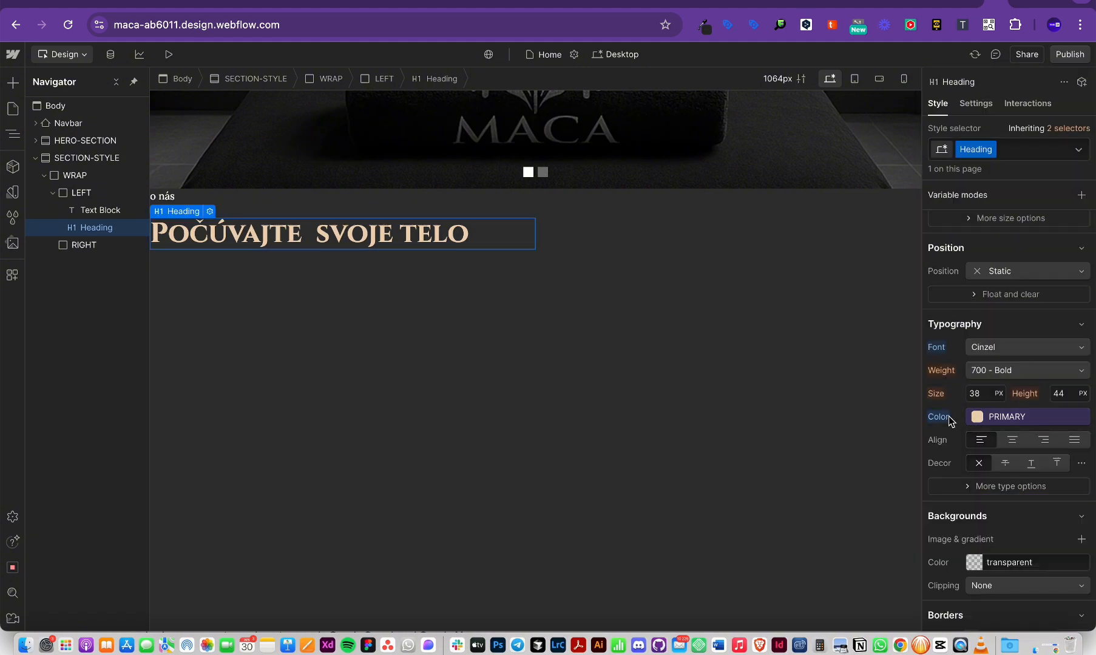
click(12, 192)
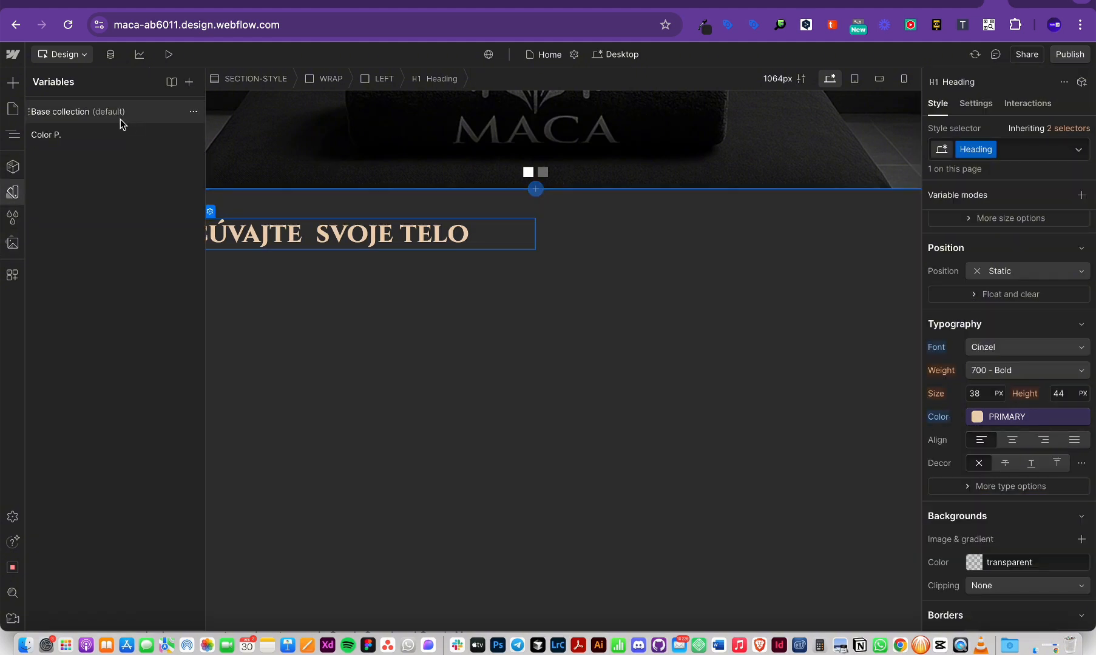
click(49, 136)
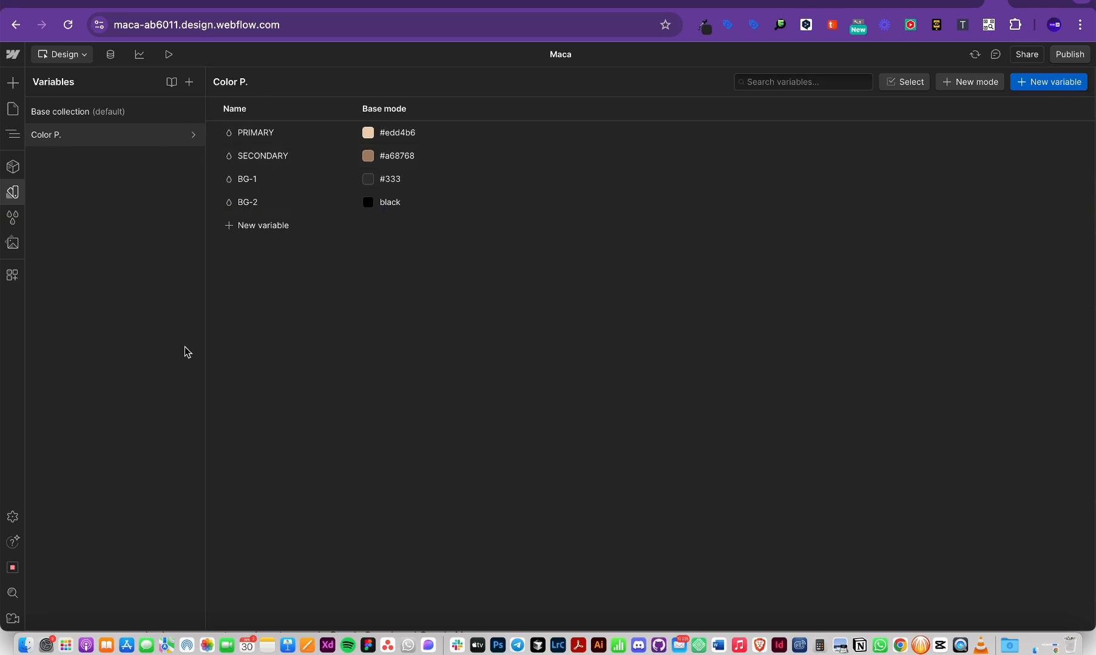
click(13, 109)
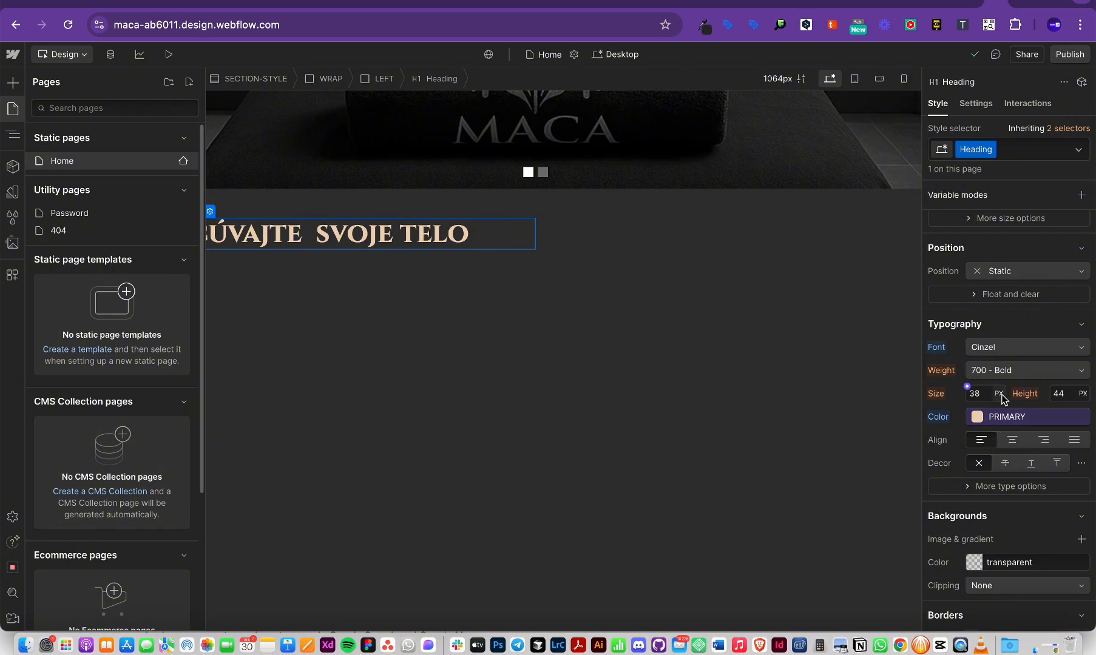
Step: Set the heading's font weight to 400 - Normal, checking against Figma
key(super+Tab)
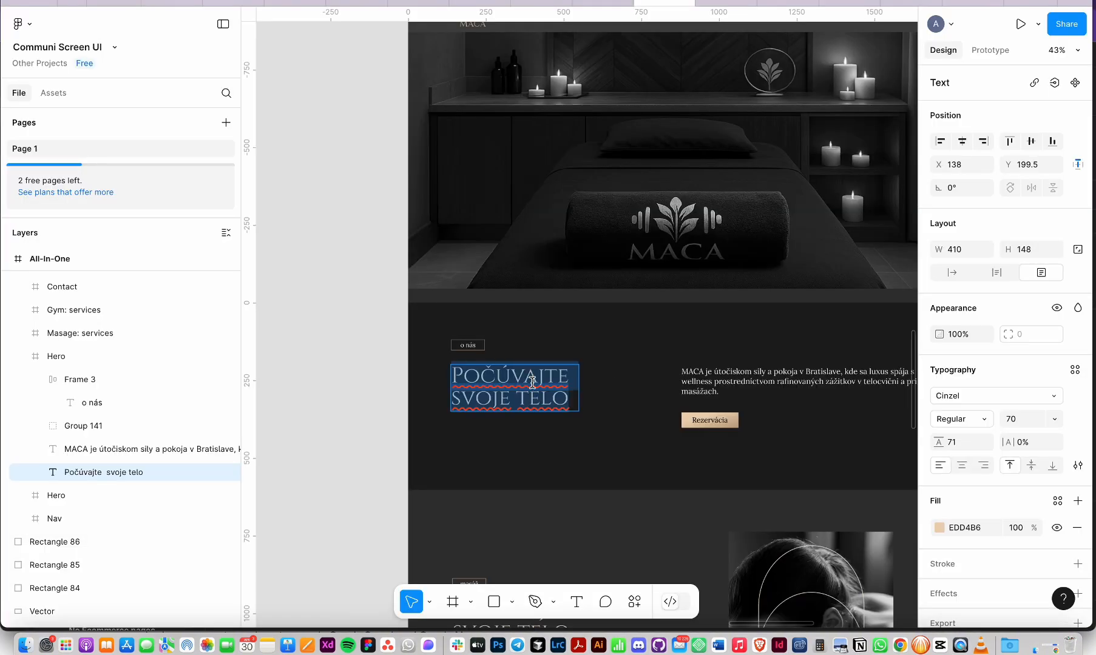
key(super+Tab)
click(1007, 370)
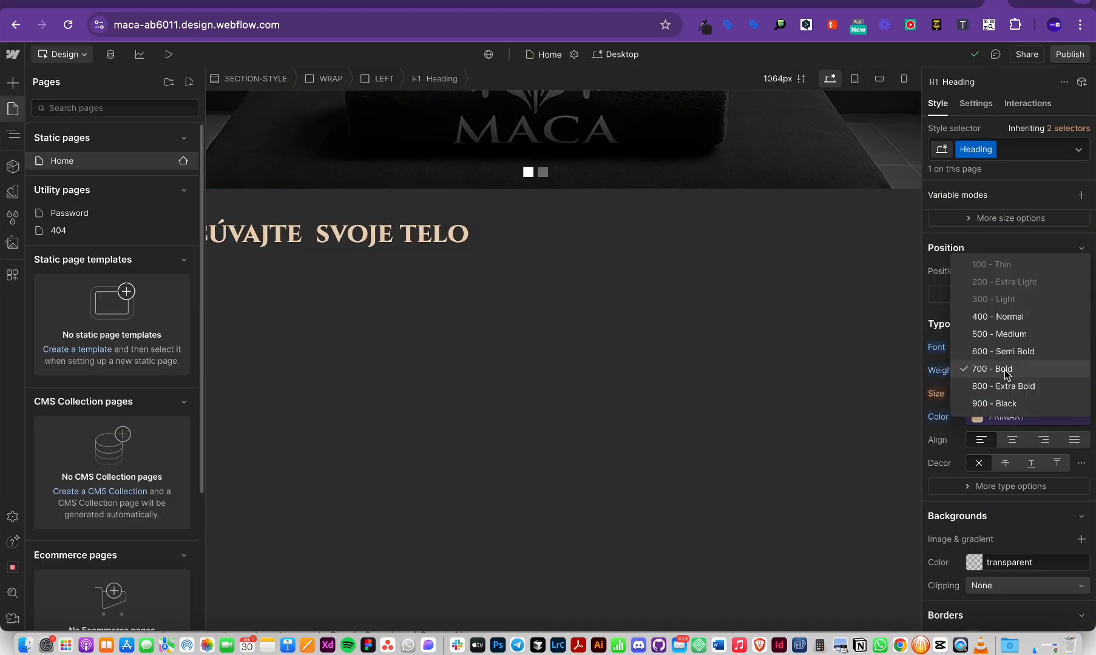
click(1002, 316)
key(z)
click(405, 328)
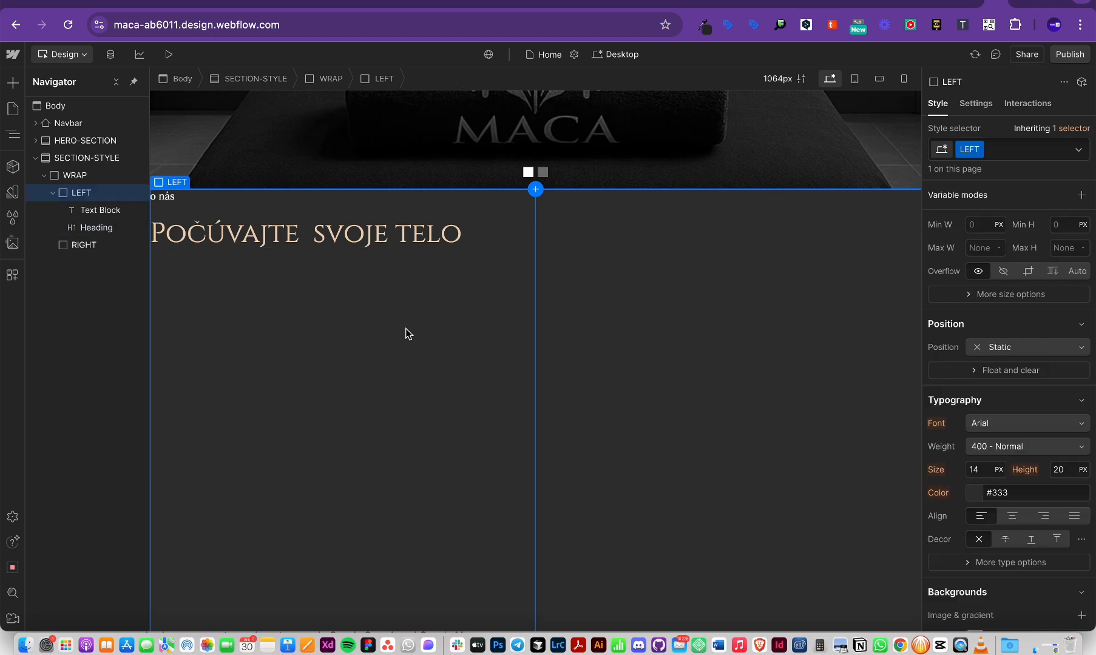
key(super+Tab)
key(super+Tab)
click(319, 236)
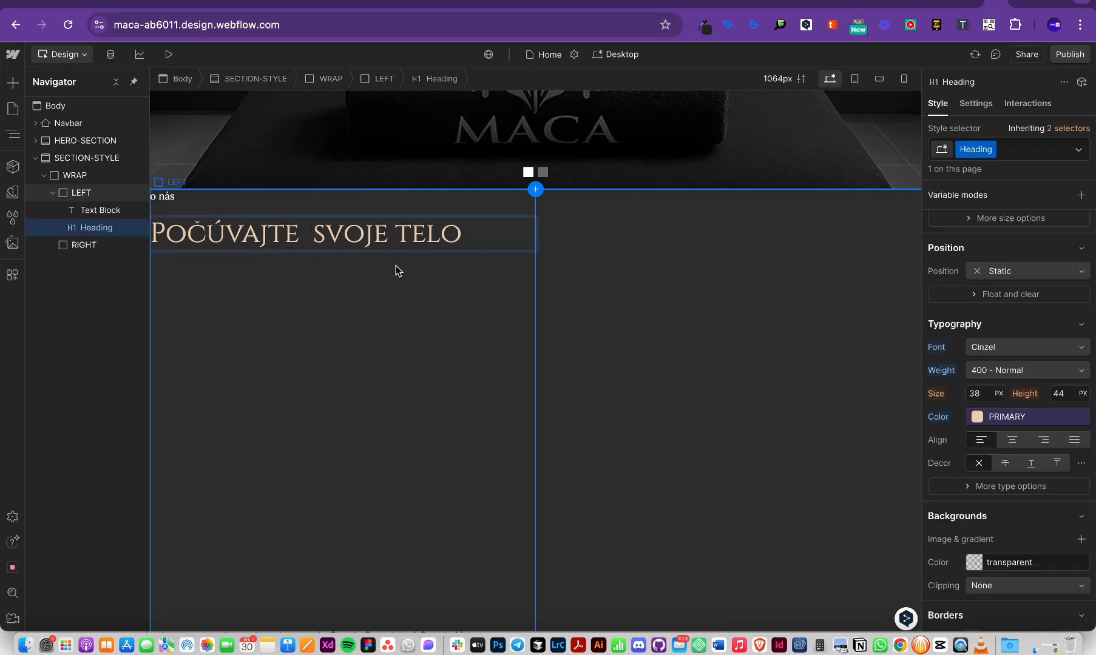
key(super+Tab)
key(super+Tab)
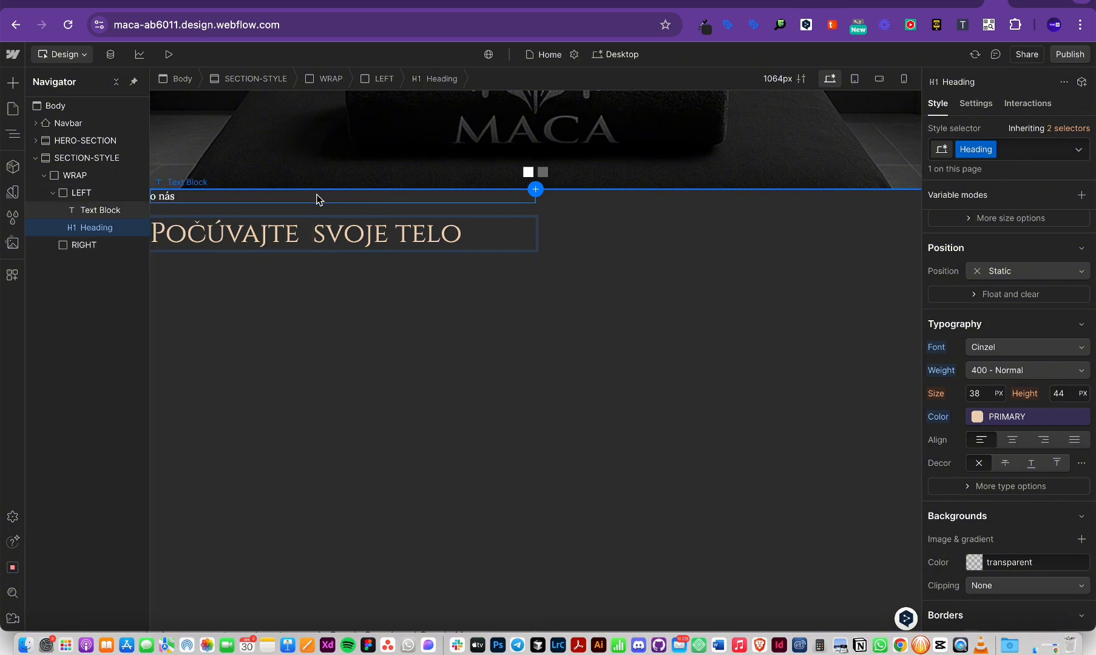
click(297, 318)
click(250, 267)
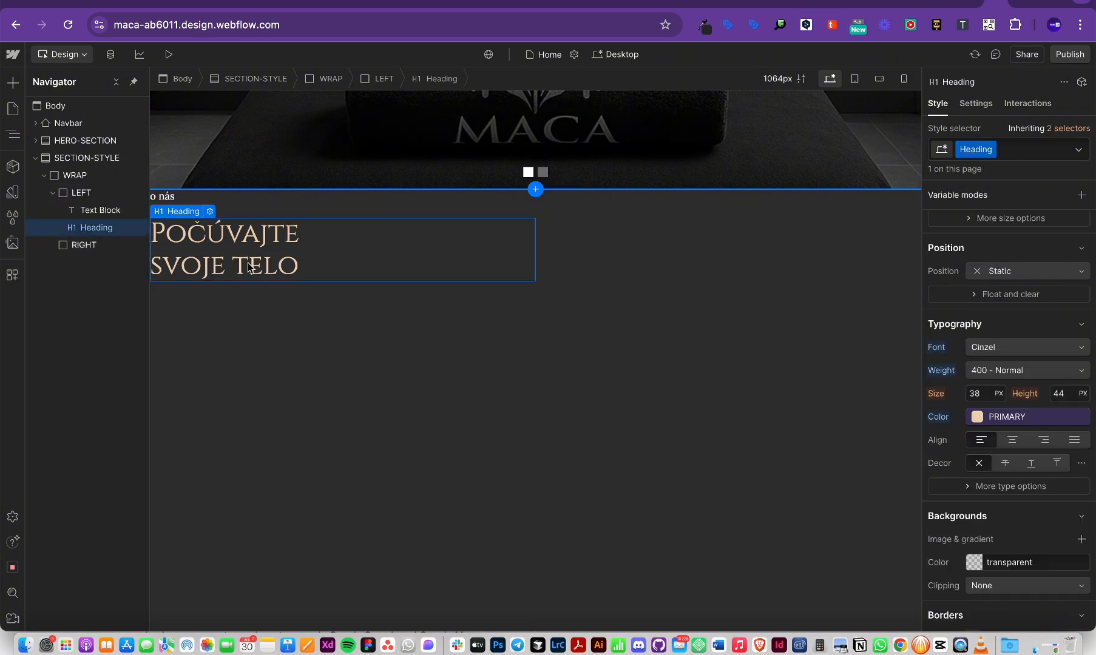
Step: Adjust the heading's line height, settling on 44px to match the Figma design
click(1061, 394)
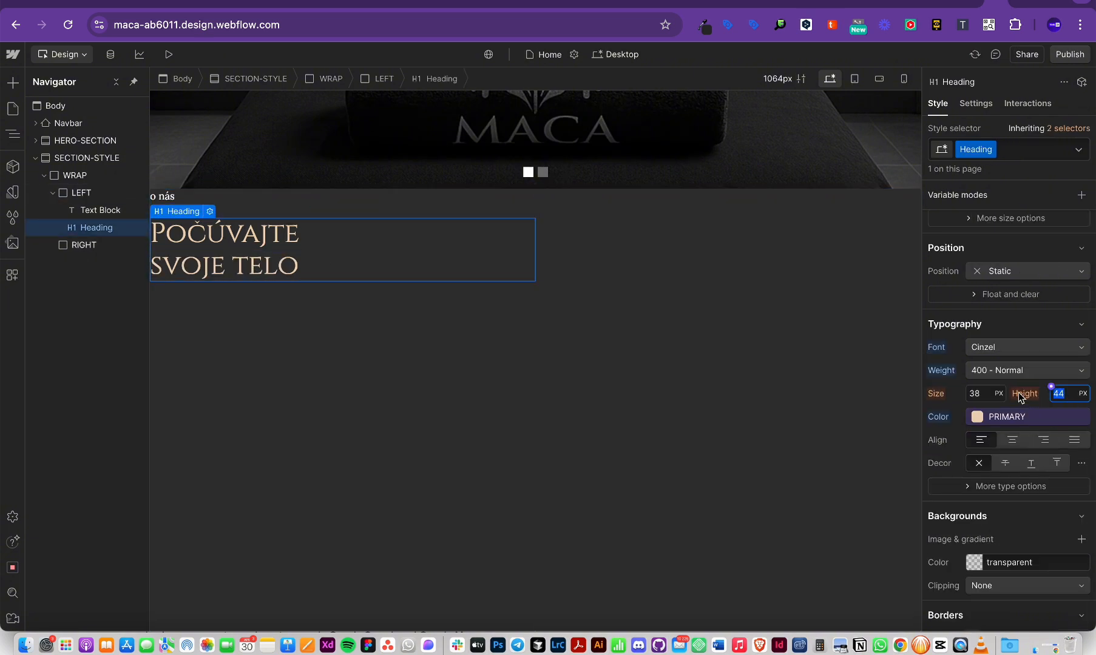
key(super+Tab)
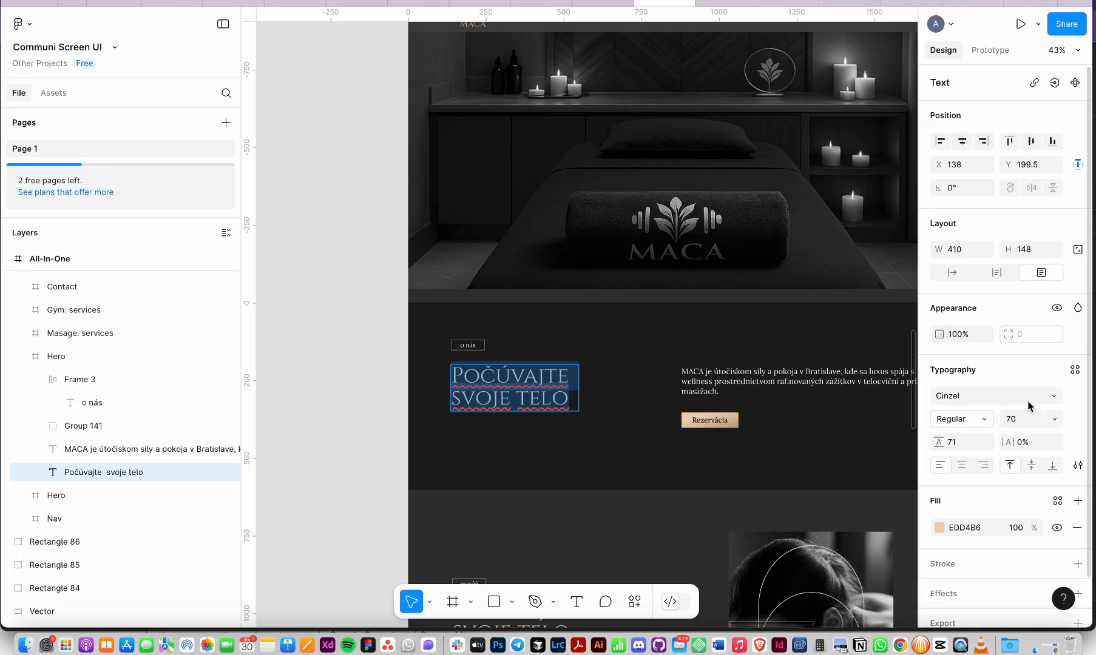
click(954, 447)
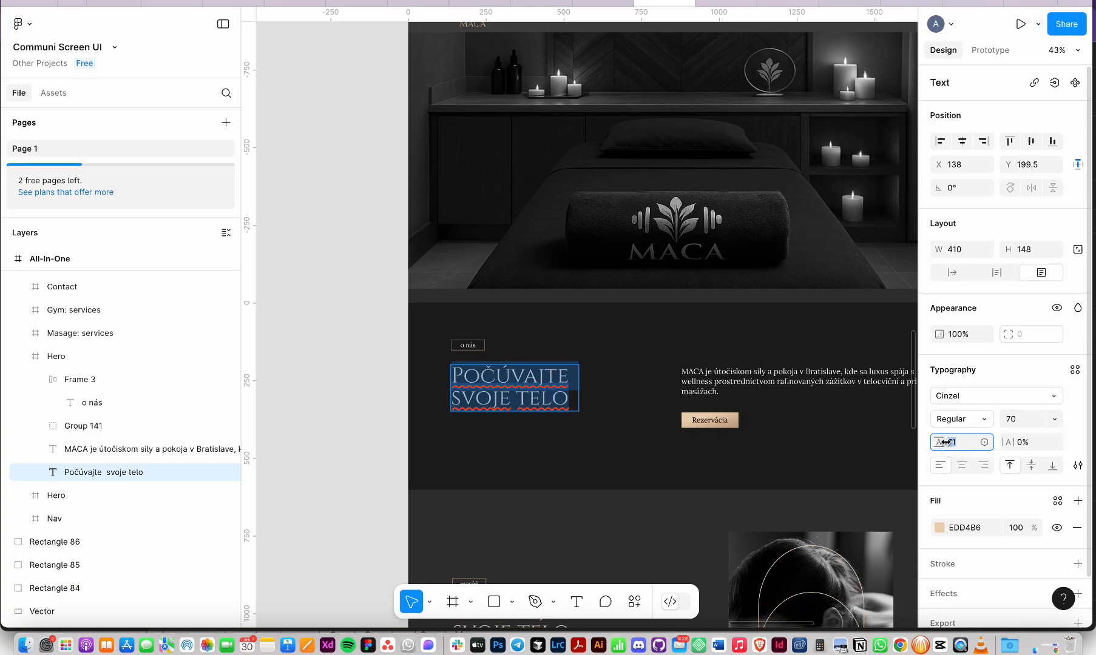
key(super+Tab)
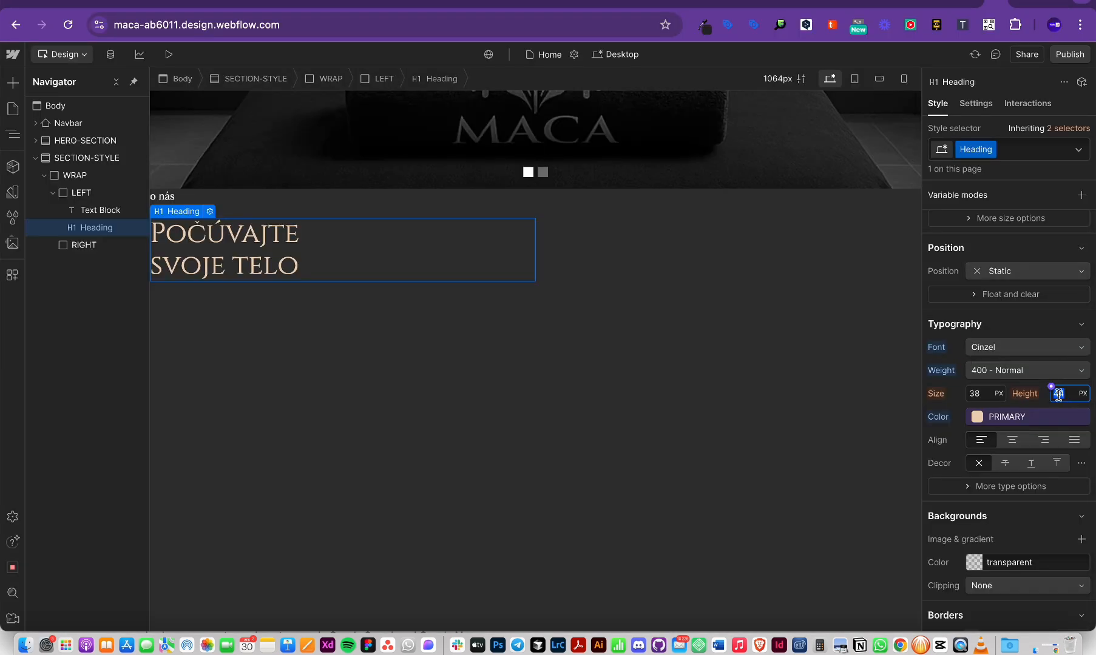
text(40)
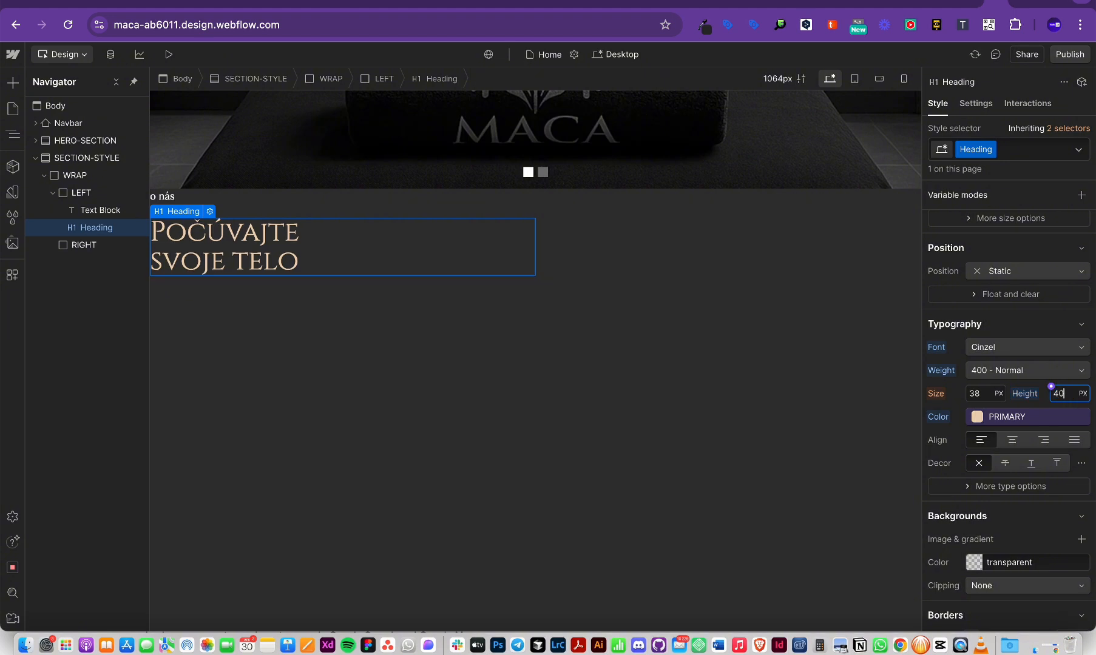
key(shift+Up)
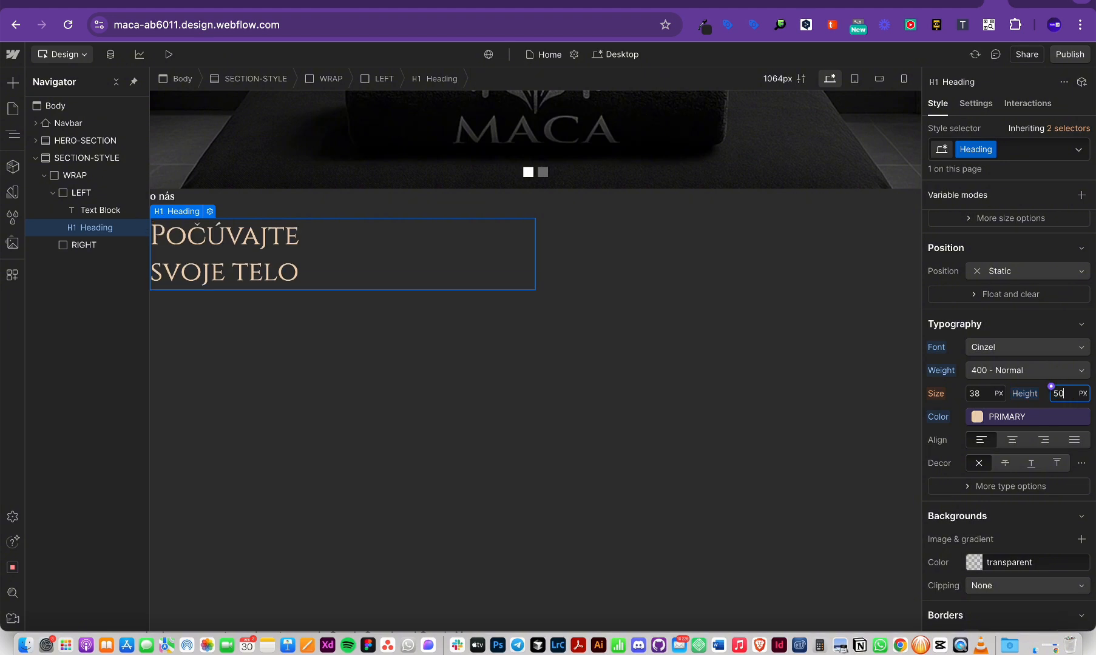
key(Down)
key(Down)
key(Down)
key(Down)
key(Down)
key(Down)
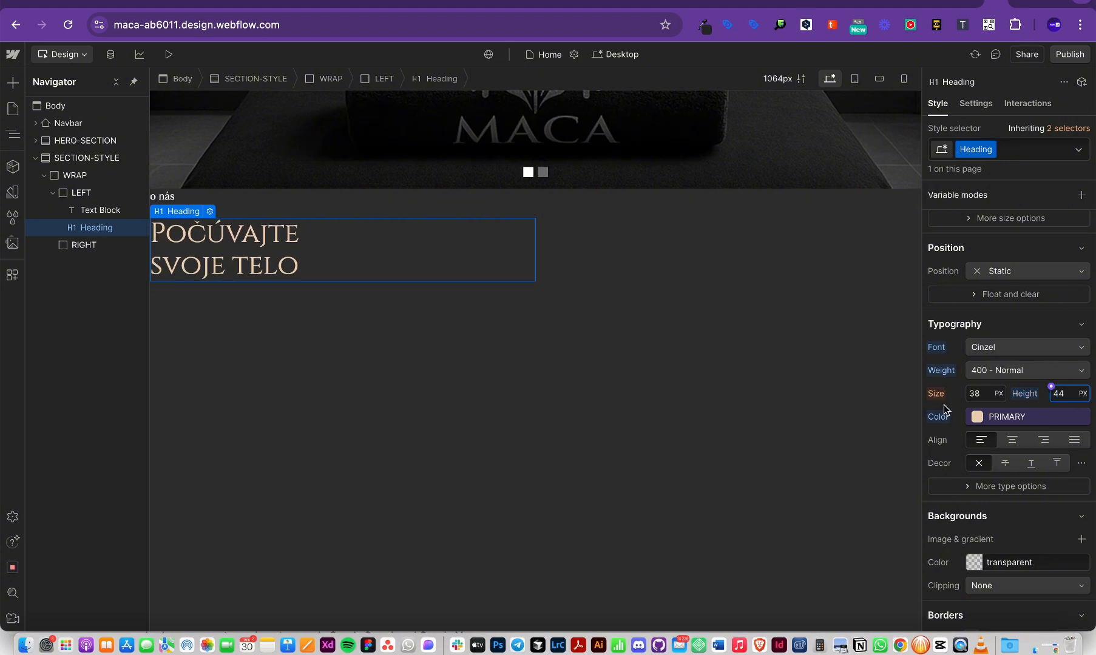
click(977, 394)
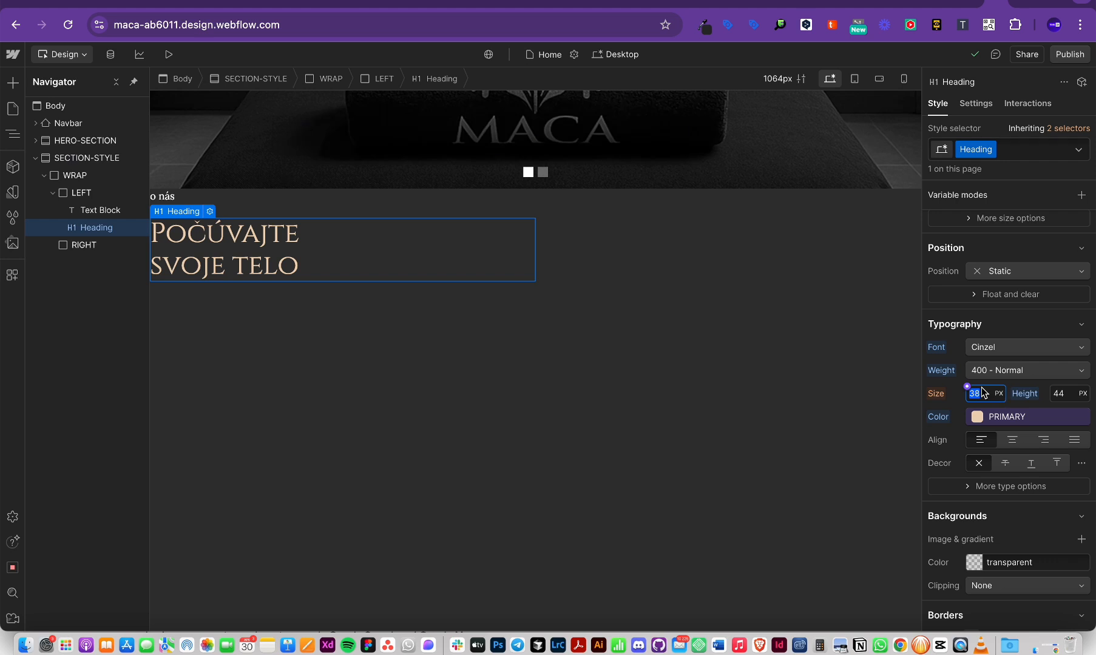
Step: Switch the heading's font size to rem and set it to 2.5 rem, trying 3 rem first
key(super+Tab)
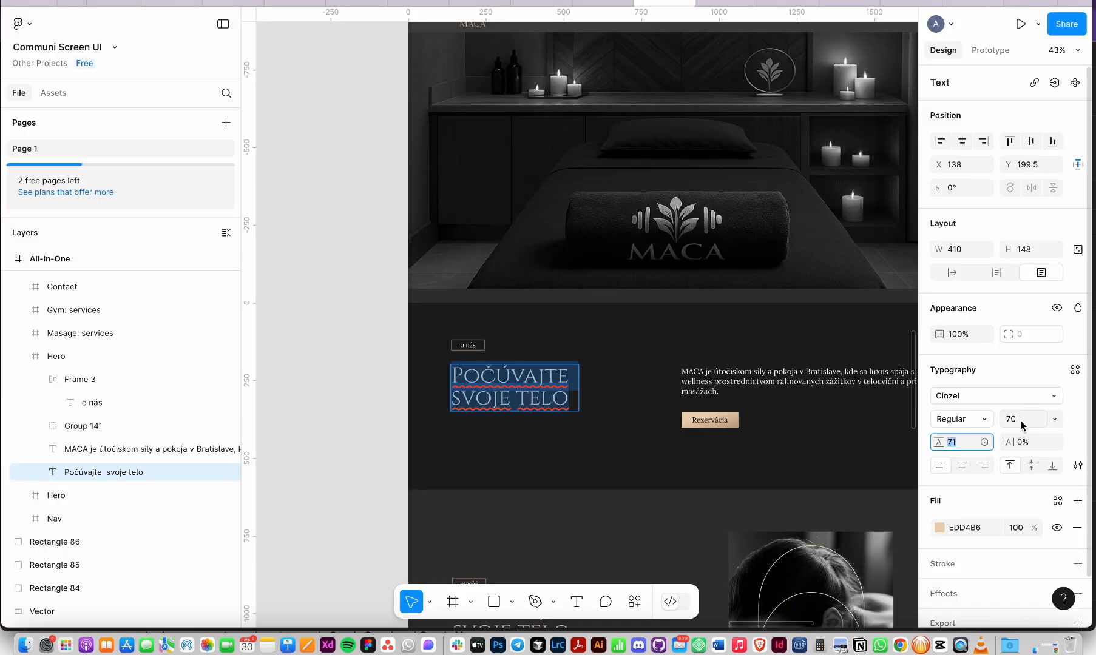
key(super+Tab)
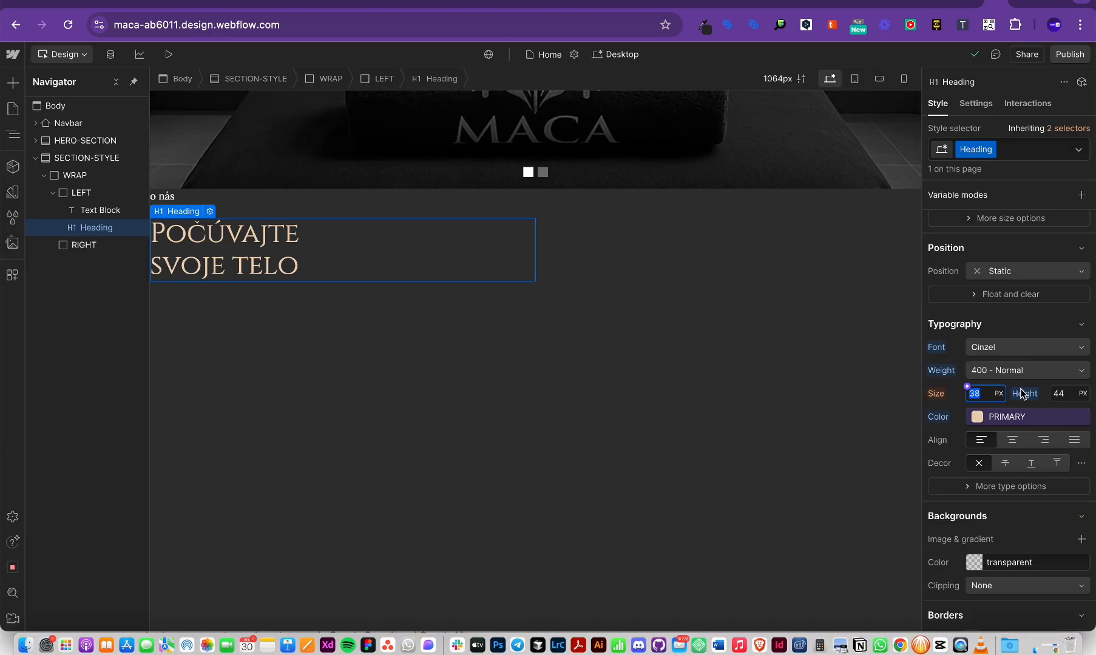
click(1016, 393)
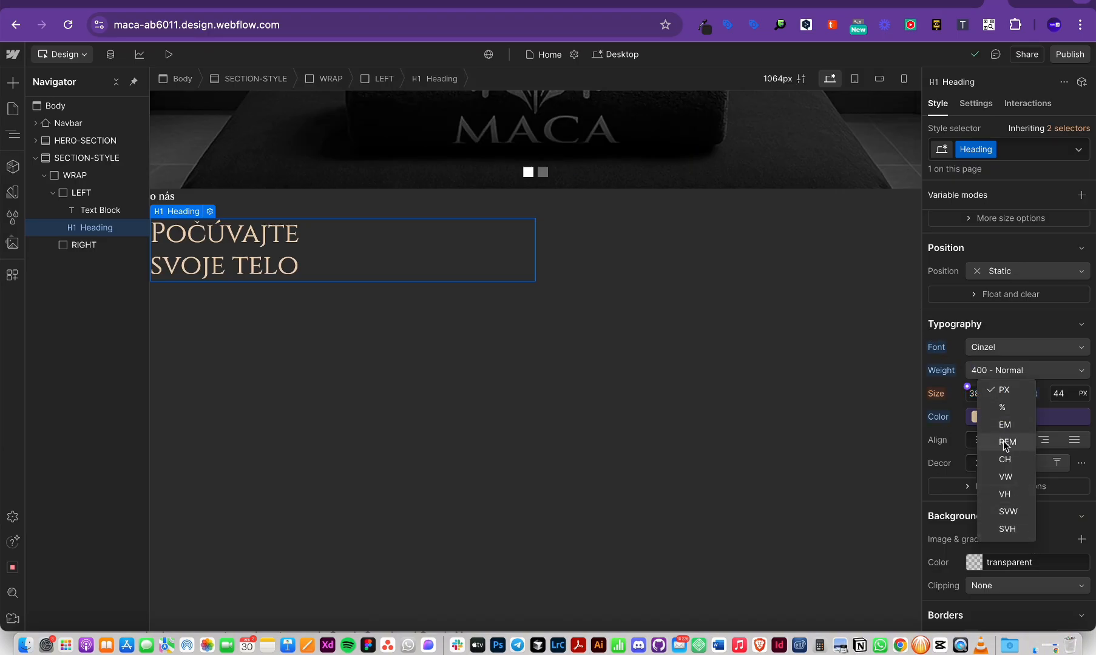
click(1007, 443)
click(982, 399)
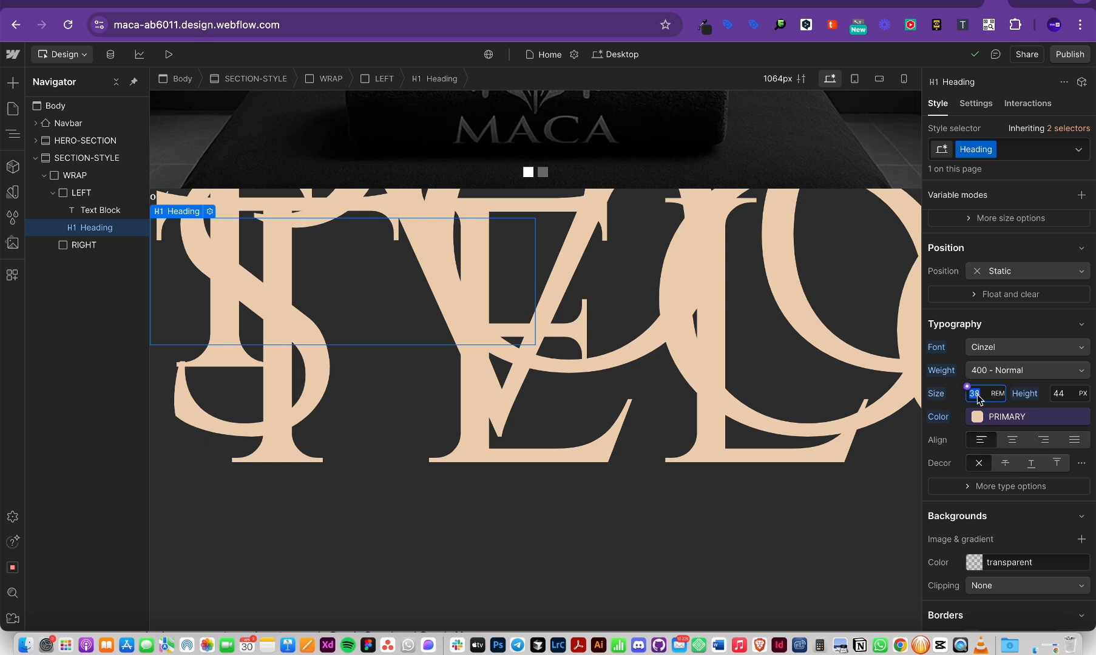
text(3)
key(Return)
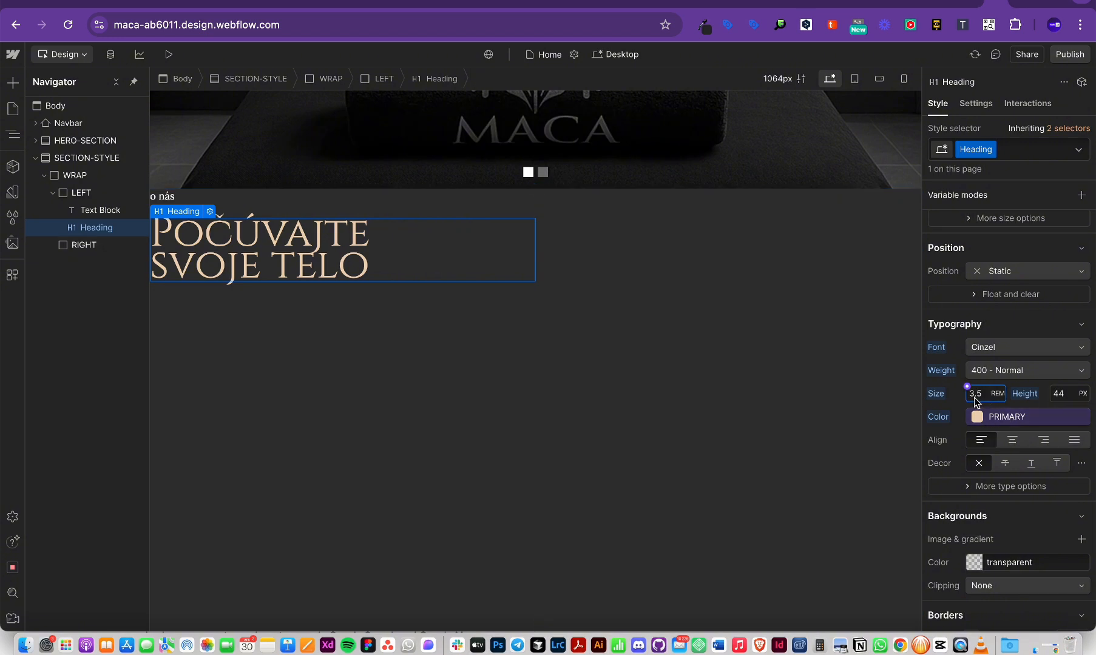
key(BackSpace)
key(BackSpace)
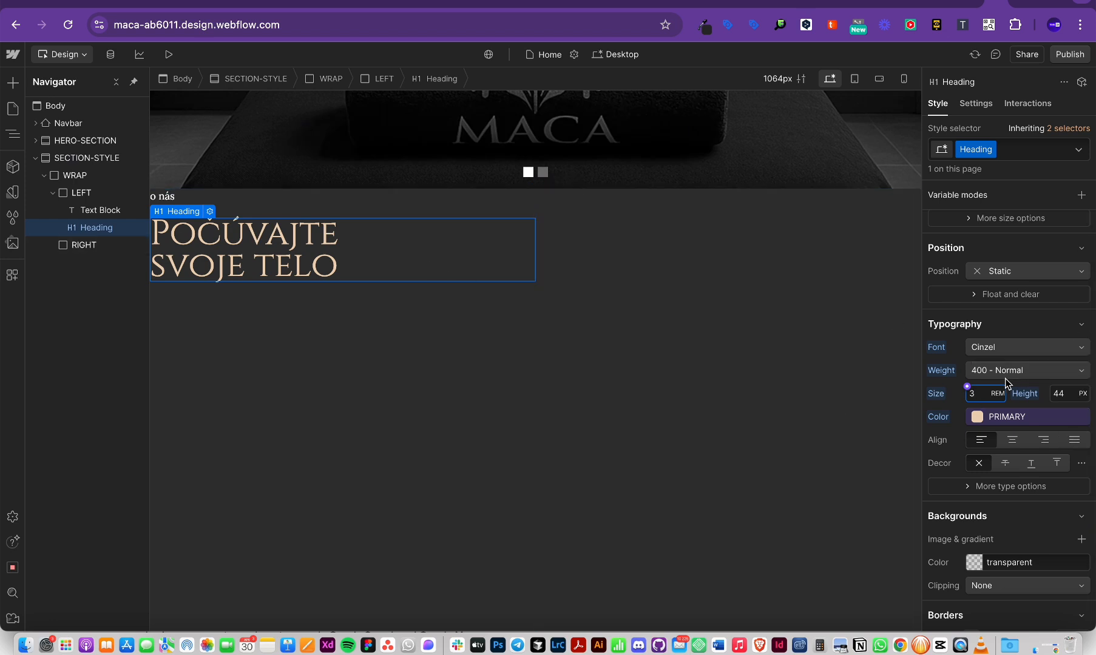
key(BackSpace)
text(2.5)
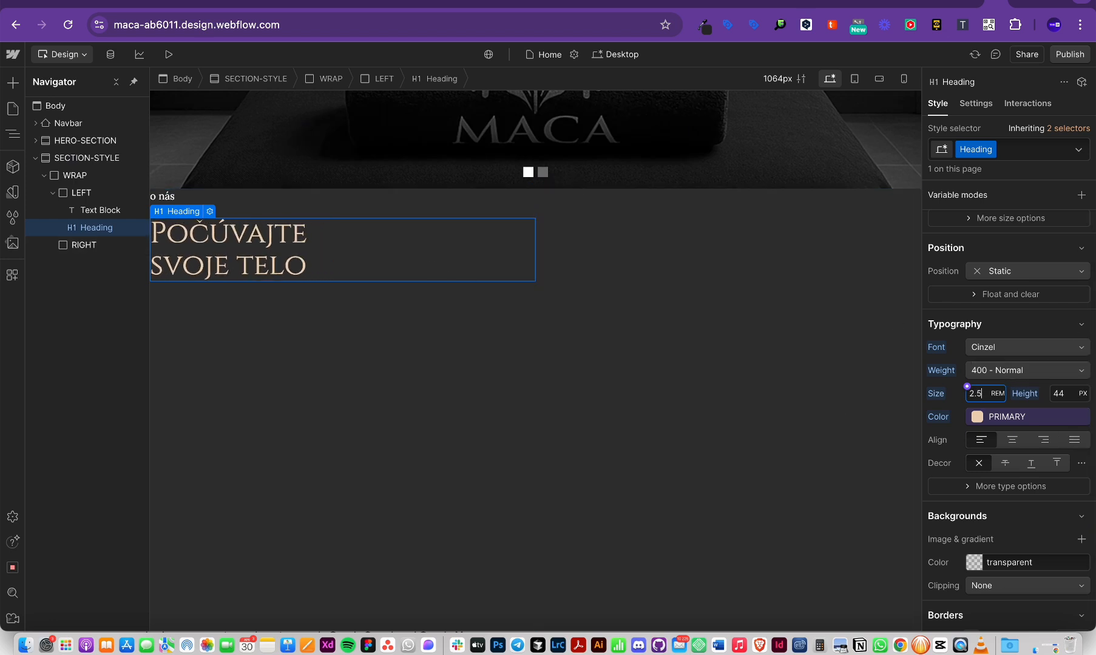
Step: Adjust the heading's line height, settling on 40 px
click(1070, 395)
key(Up)
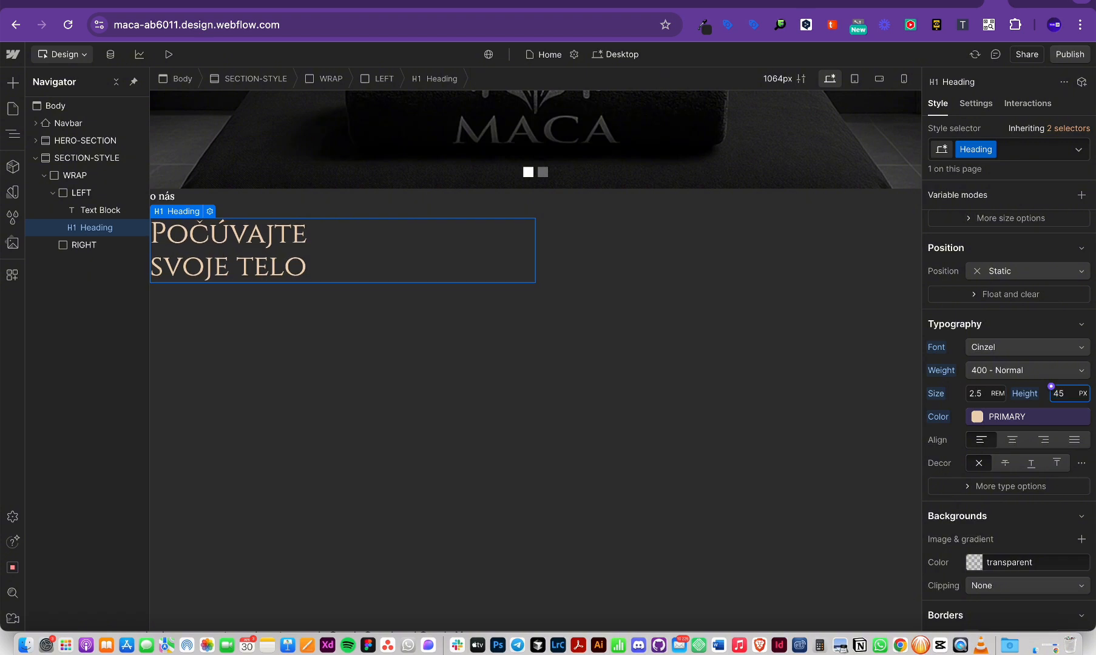
text(1)
key(Return)
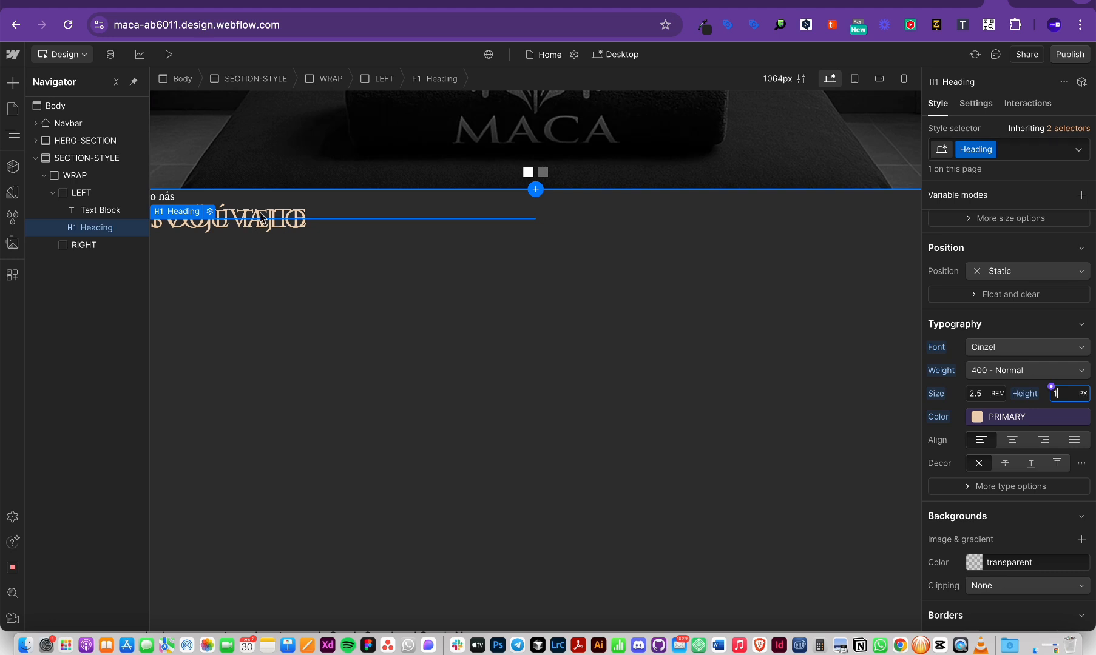
key(Up)
key(Up)
key(Up)
key(Up)
key(Up)
key(Up)
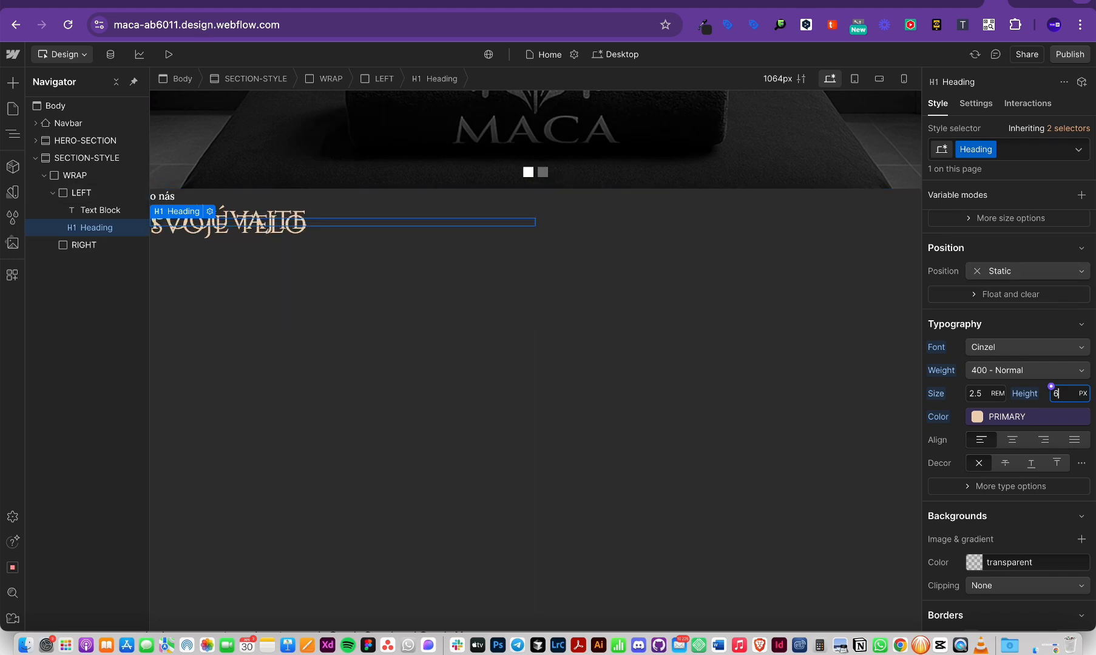
key(Up)
key(Up)
key(Up)
key(Up)
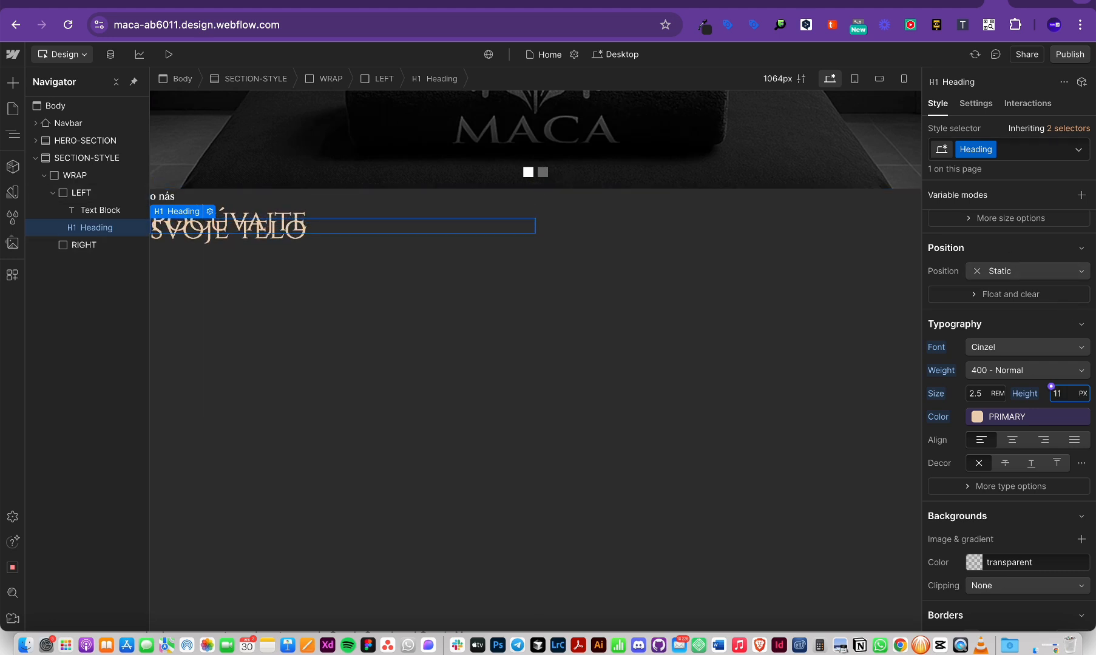
key(shift+Up)
key(shift+Up)
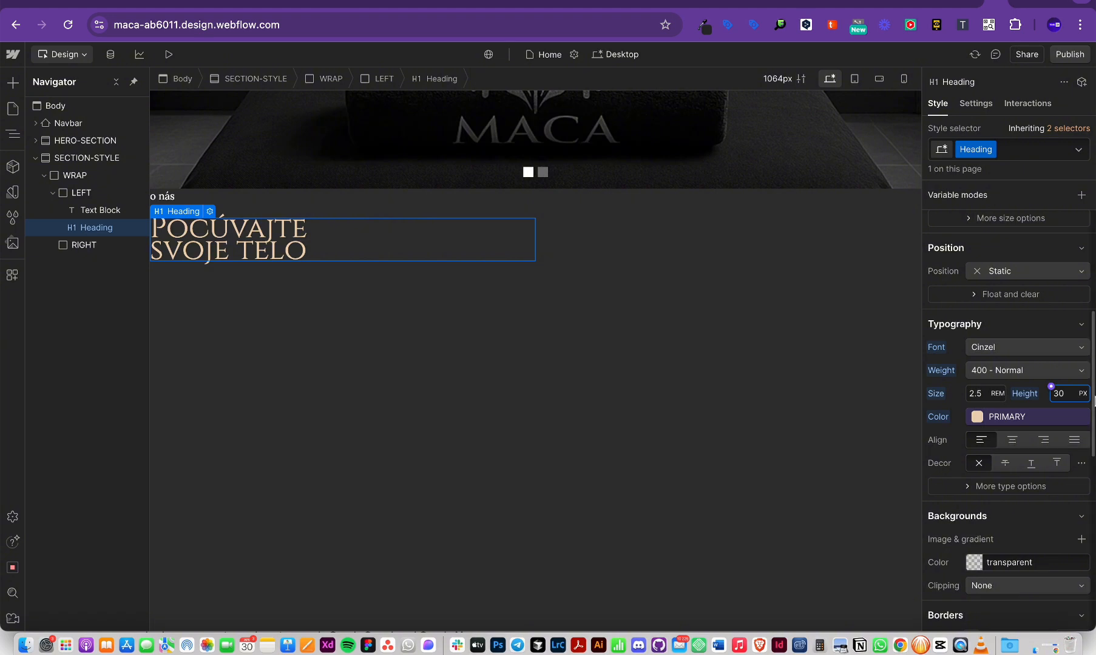
key(shift+Up)
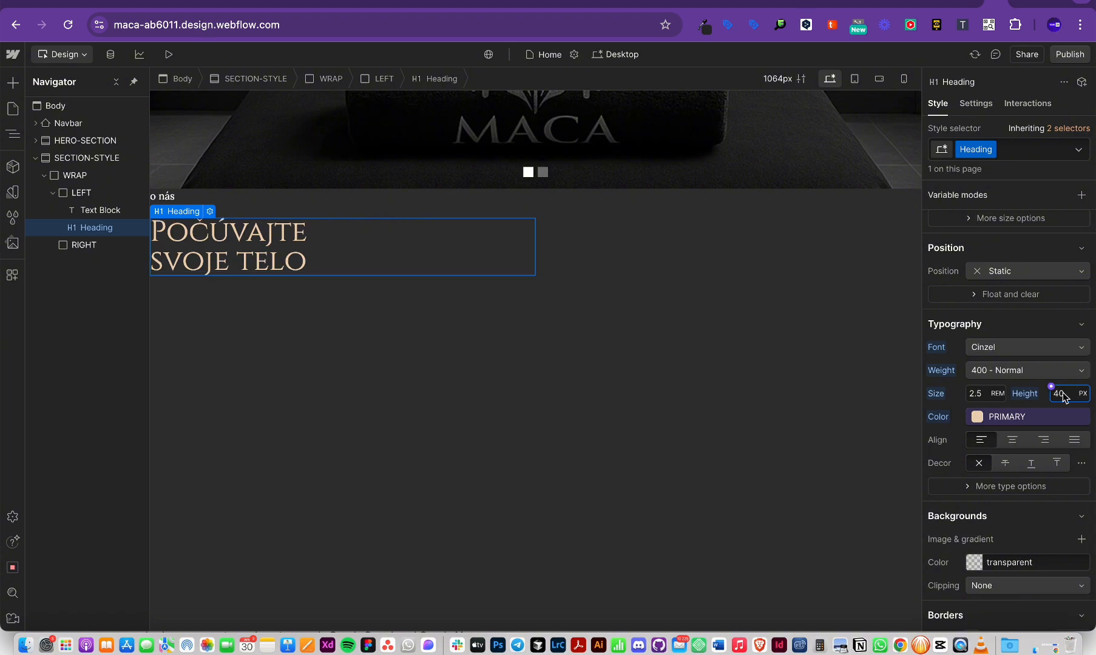
key(shift+Up)
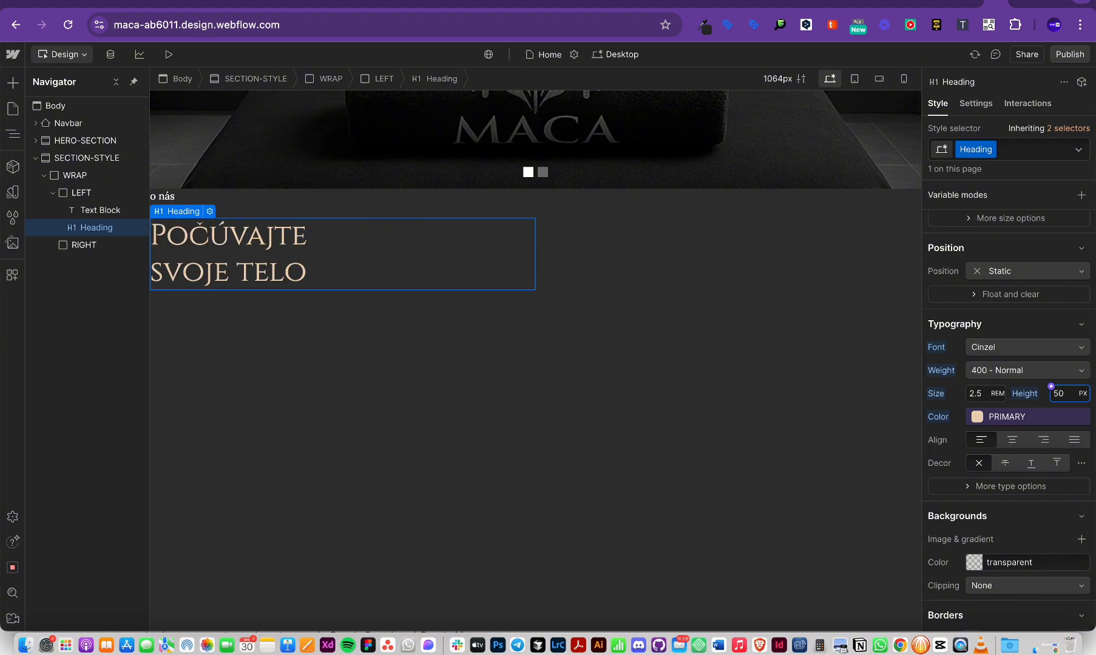
key(Up)
key(Up)
key(Up)
key(Up)
key(Up)
key(Up)
key(Up)
key(Up)
key(Up)
key(Up)
key(Up)
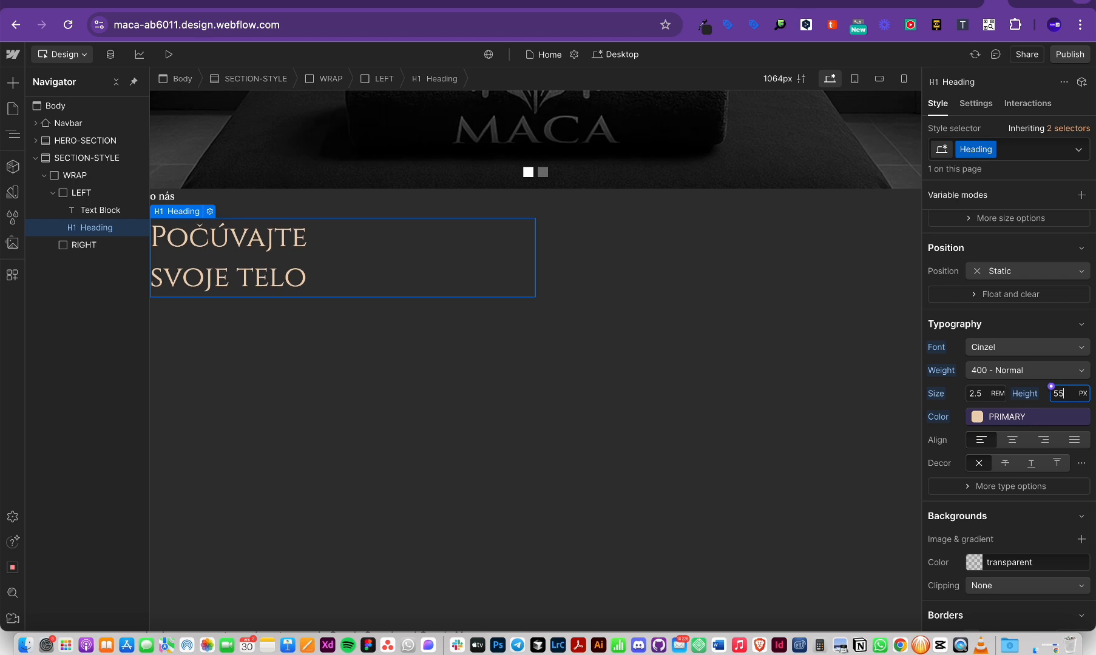
key(Down)
key(Down)
key(Down)
key(Down)
key(Down)
key(Down)
key(Down)
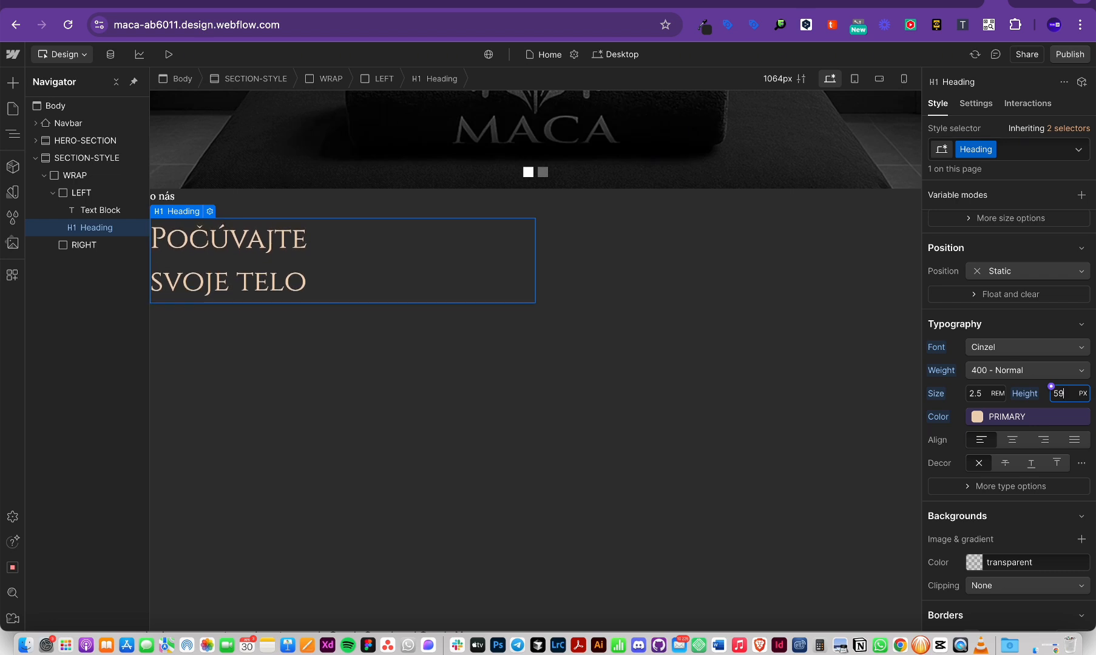
key(Down)
key(Down)
key(Down)
key(Down)
key(Down)
key(Down)
key(Down)
key(Down)
key(Down)
key(Down)
key(Down)
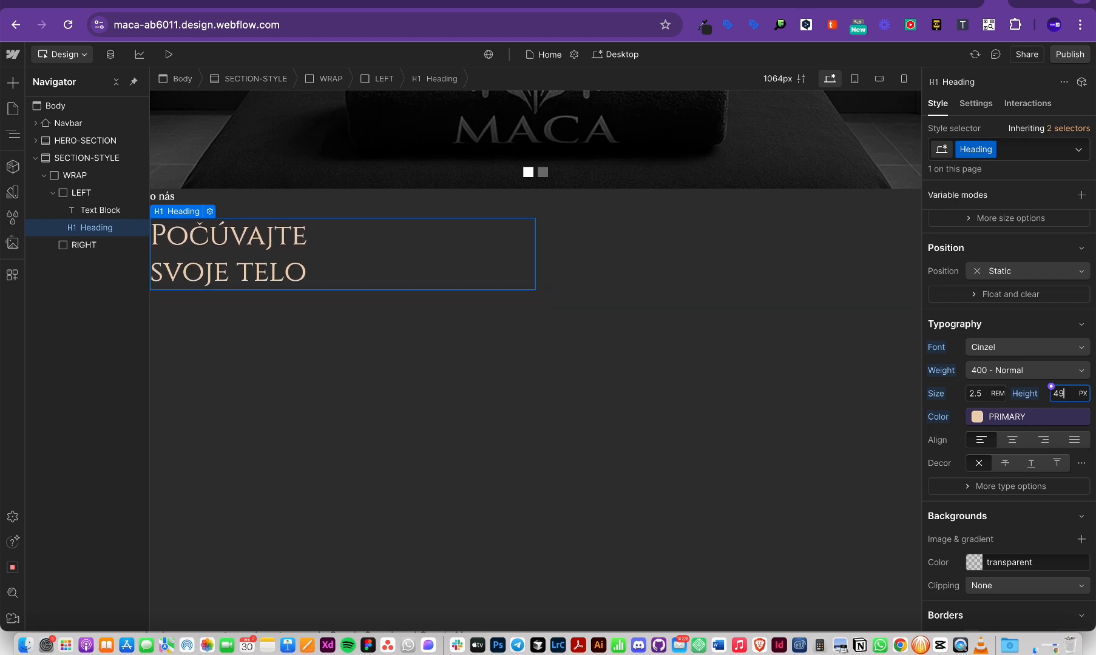
key(Down)
key(Down)
key(Down)
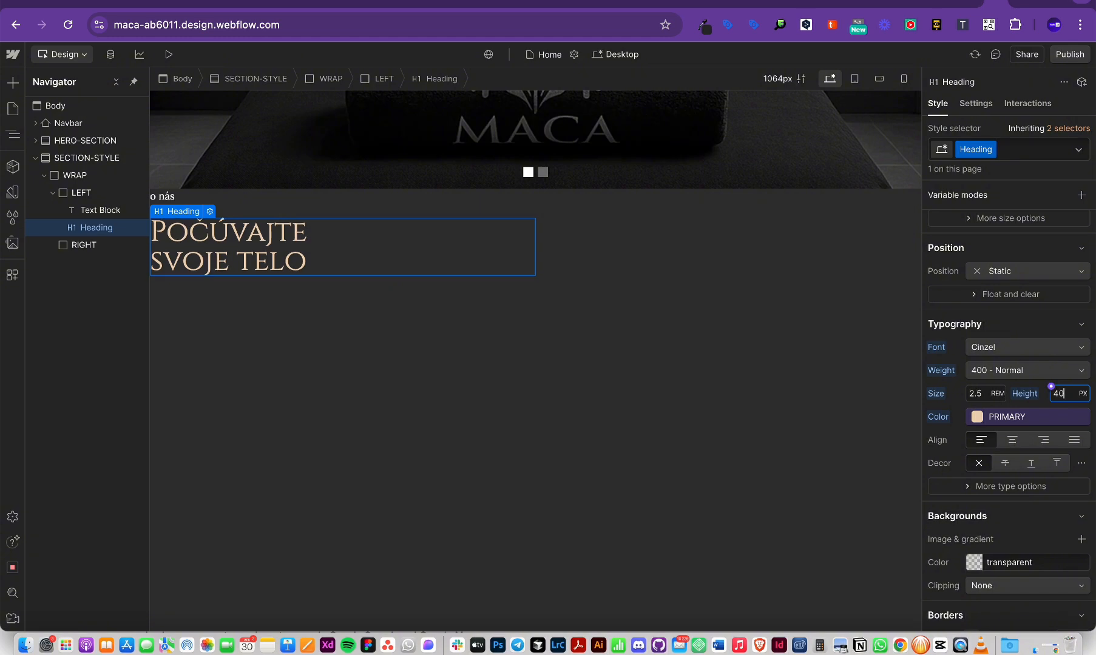
click(374, 397)
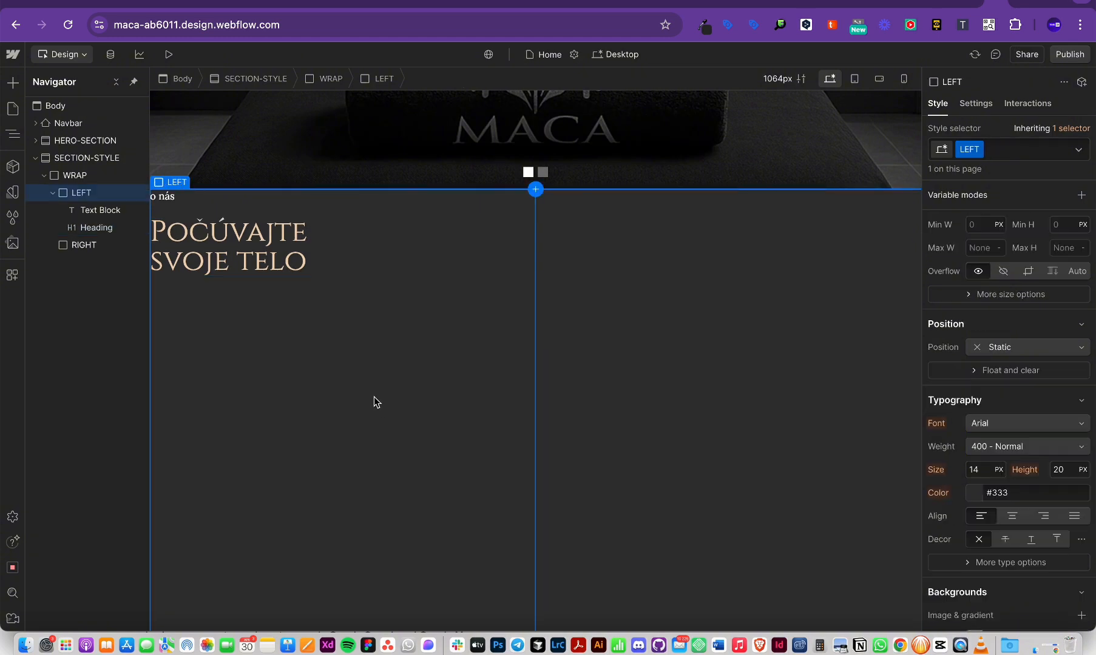
key(super+Tab)
key(super+Tab)
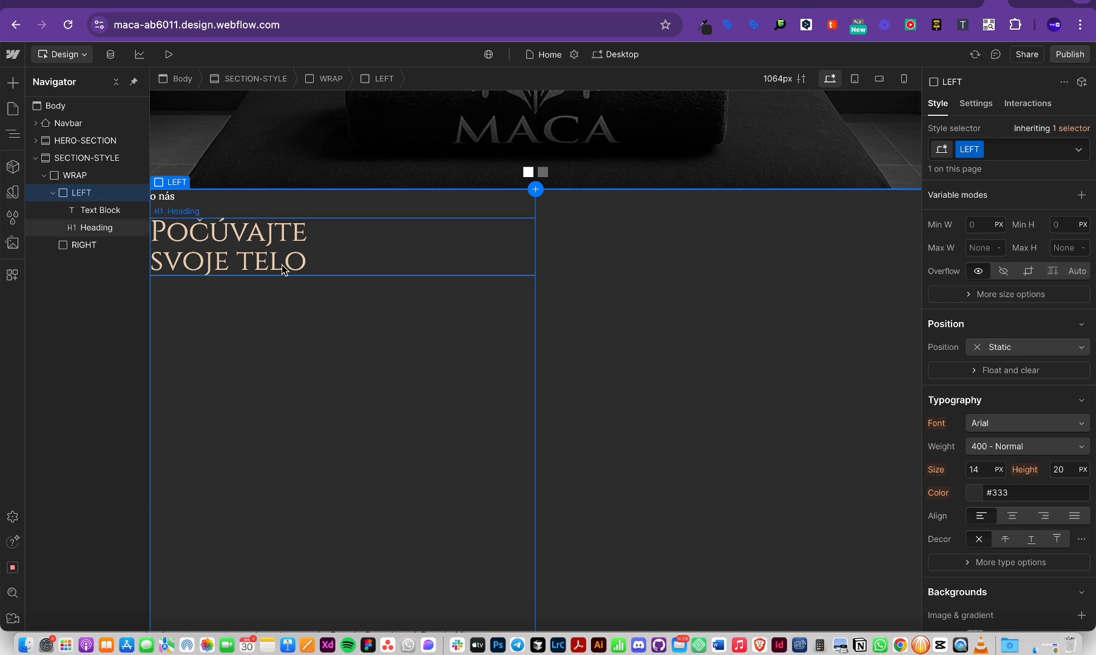
click(260, 257)
click(975, 393)
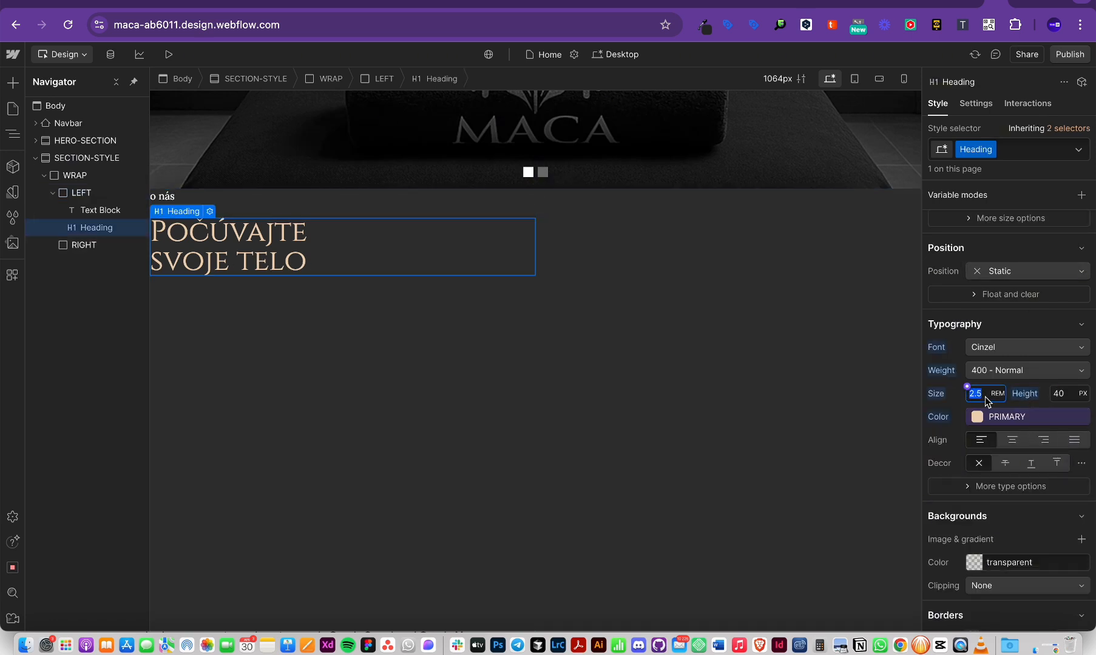
click(991, 150)
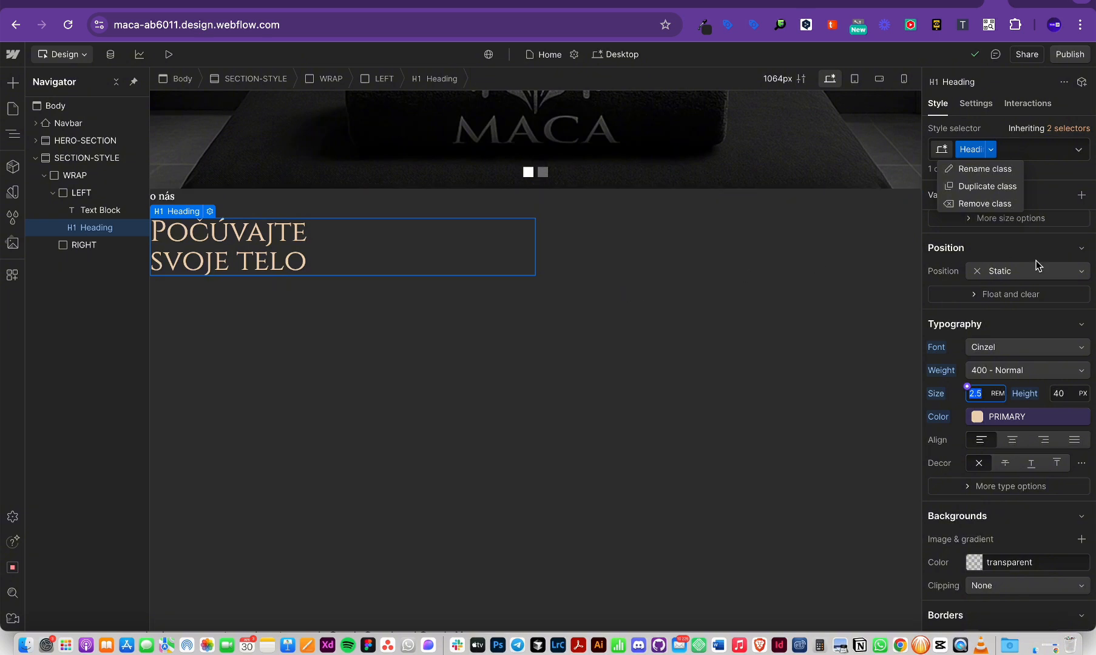
click(301, 400)
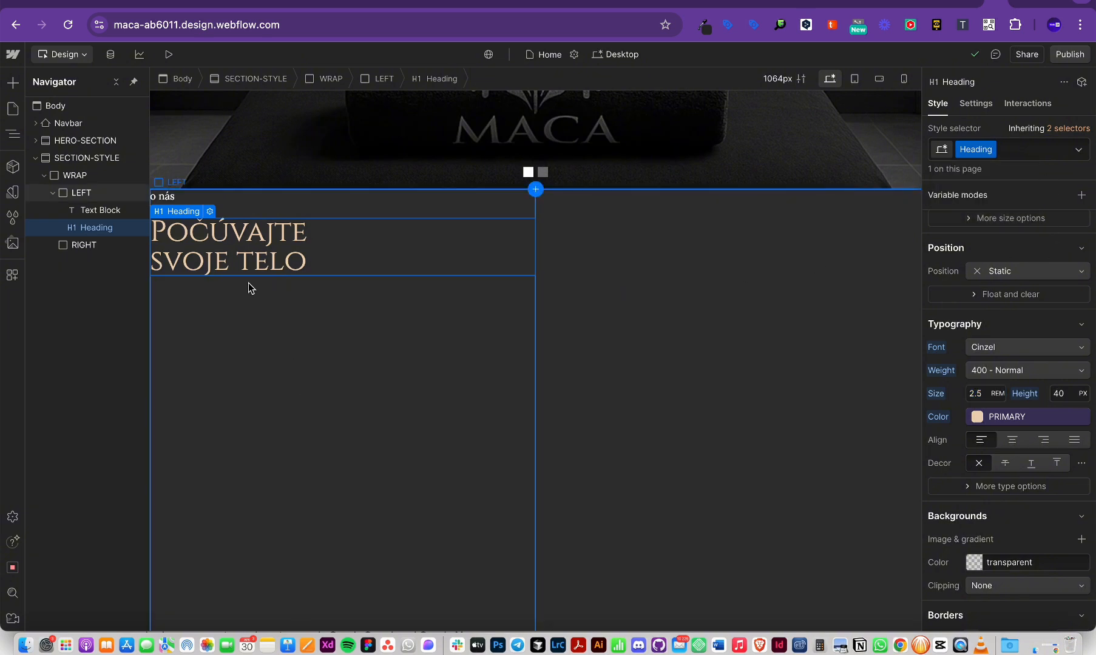
click(330, 323)
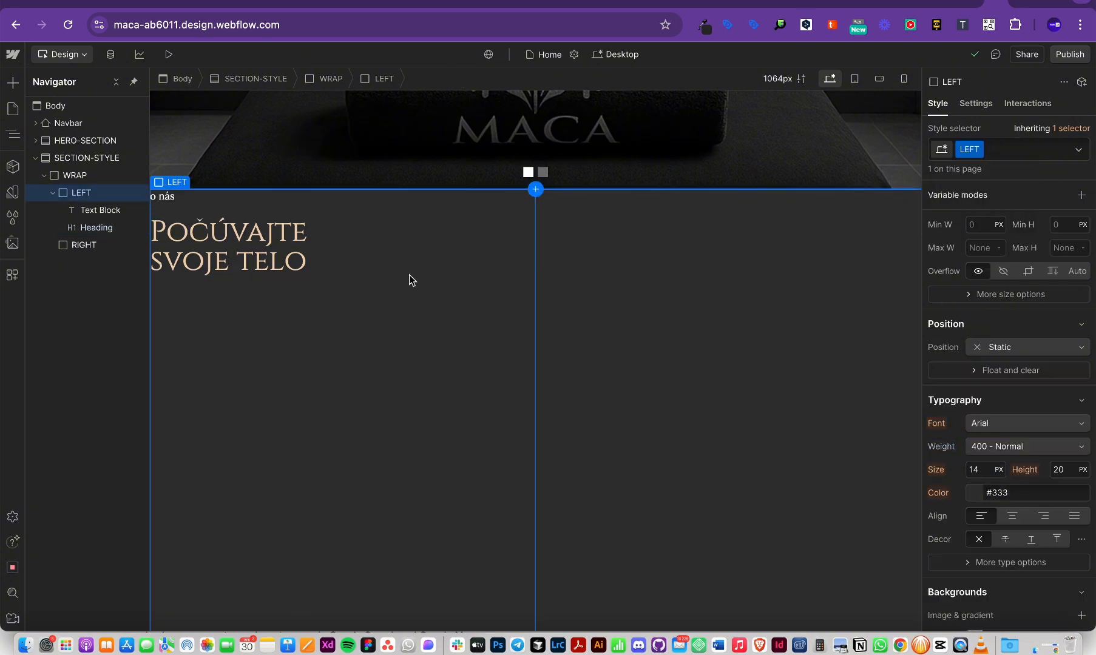
key(super+Tab)
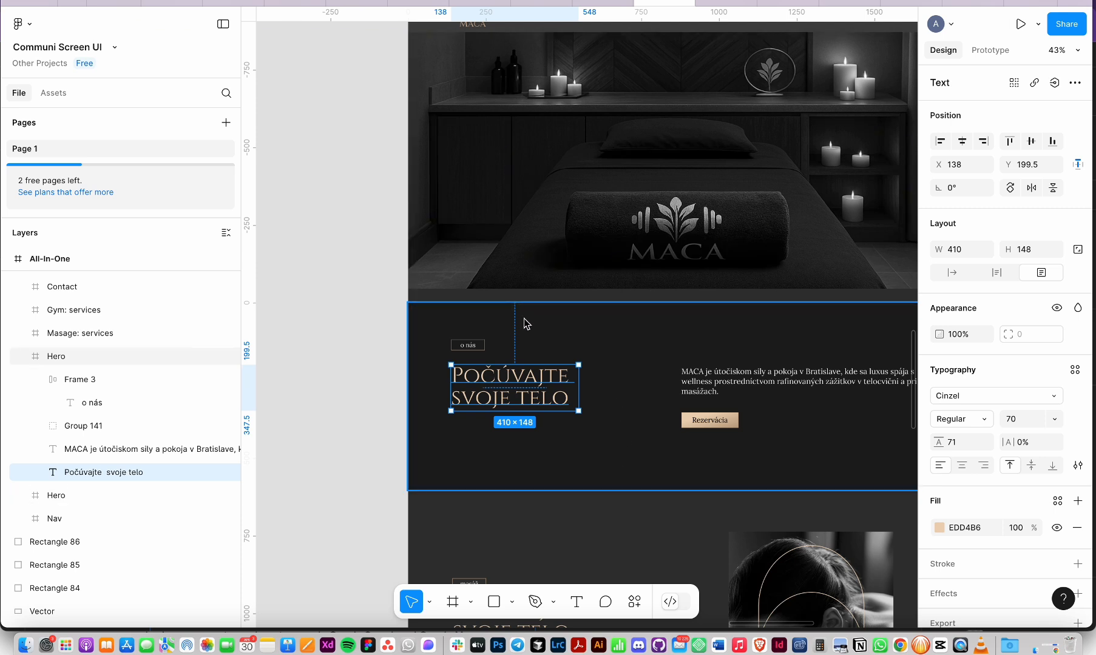
key(shift+super+4)
drag(631, 307, 383, 488)
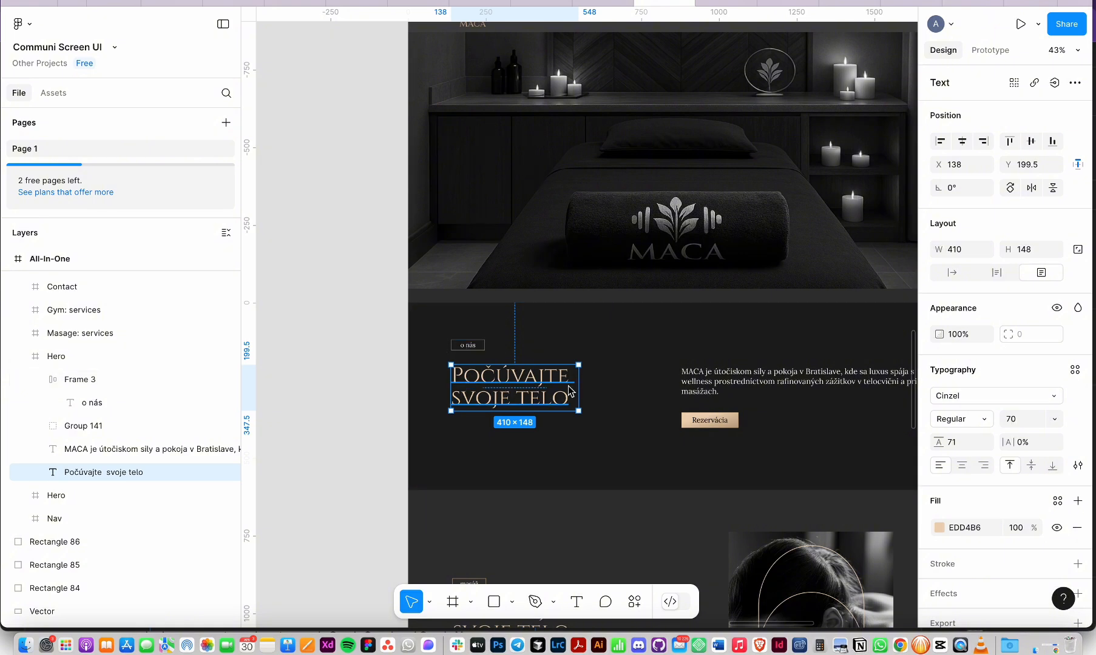
key(super+Tab)
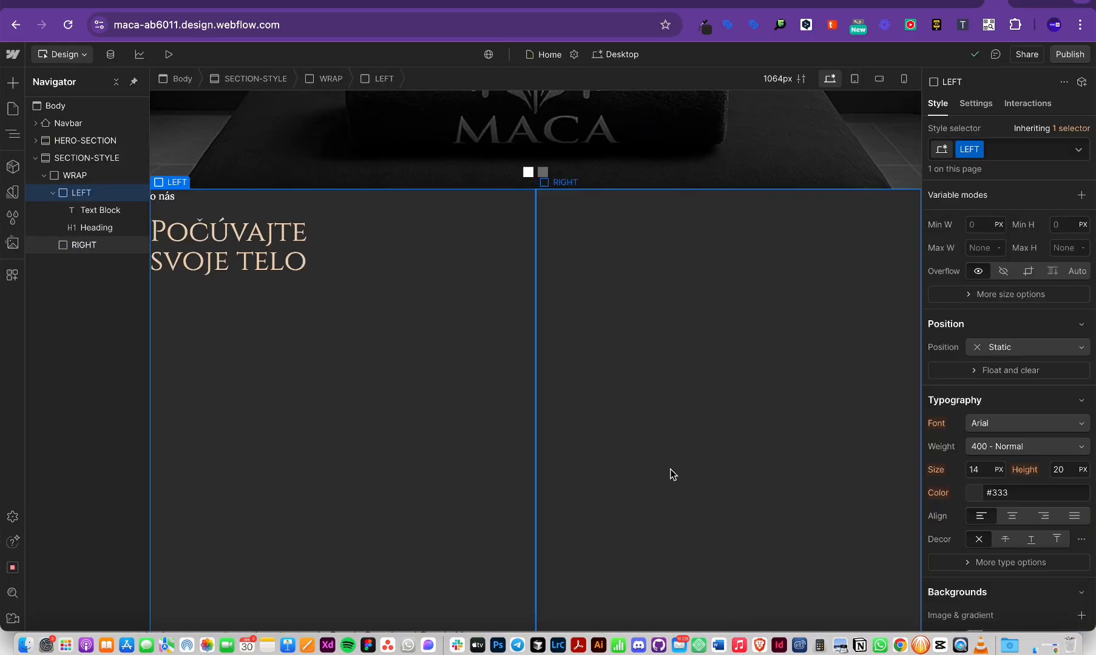
scroll(670, 472, down, 3)
click(586, 442)
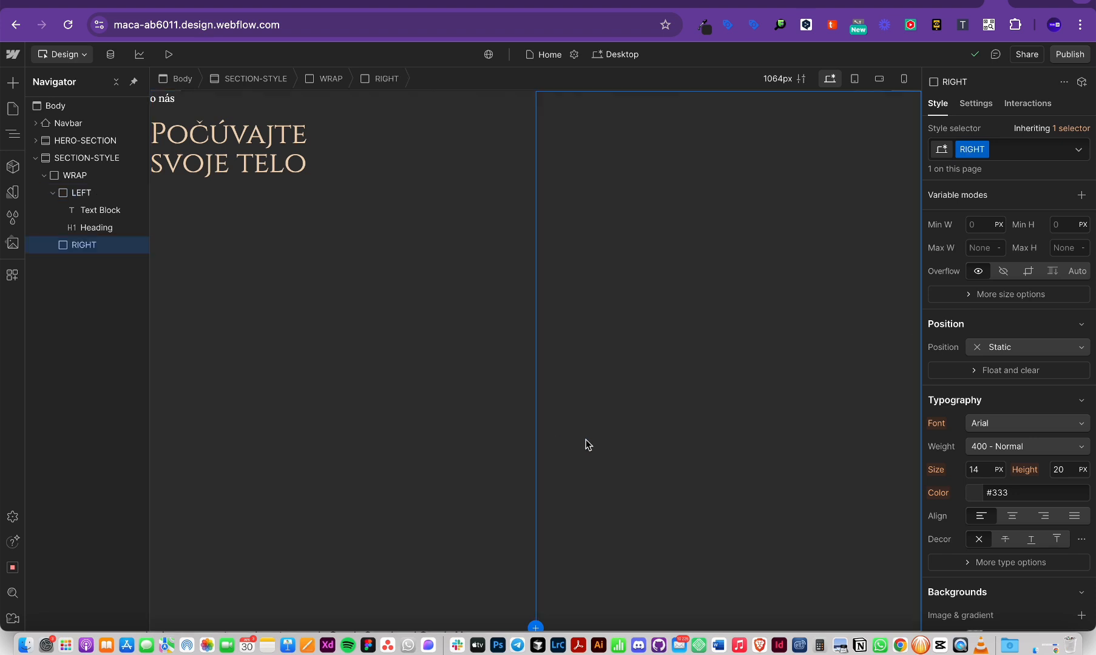
click(471, 416)
scroll(1086, 388, up, 3)
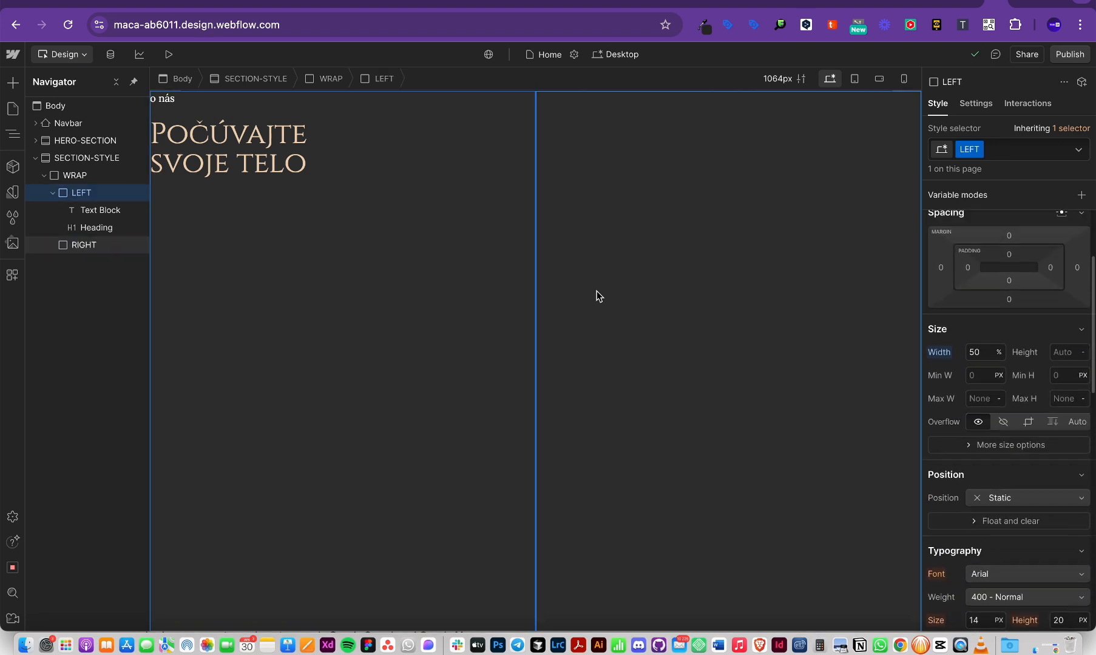
click(53, 193)
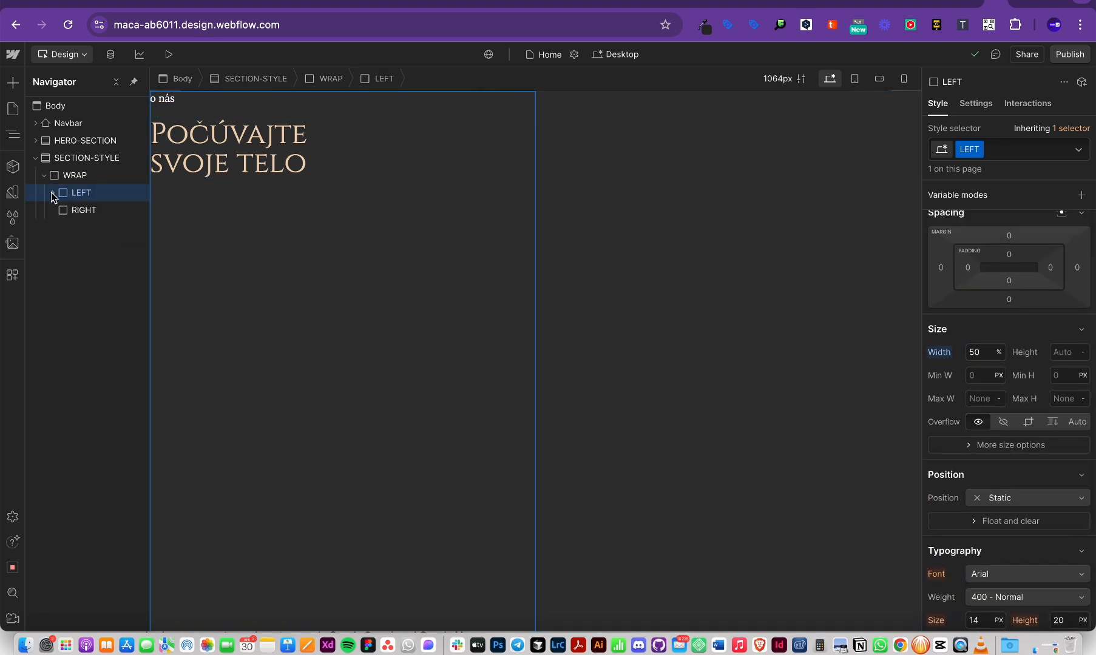
click(64, 182)
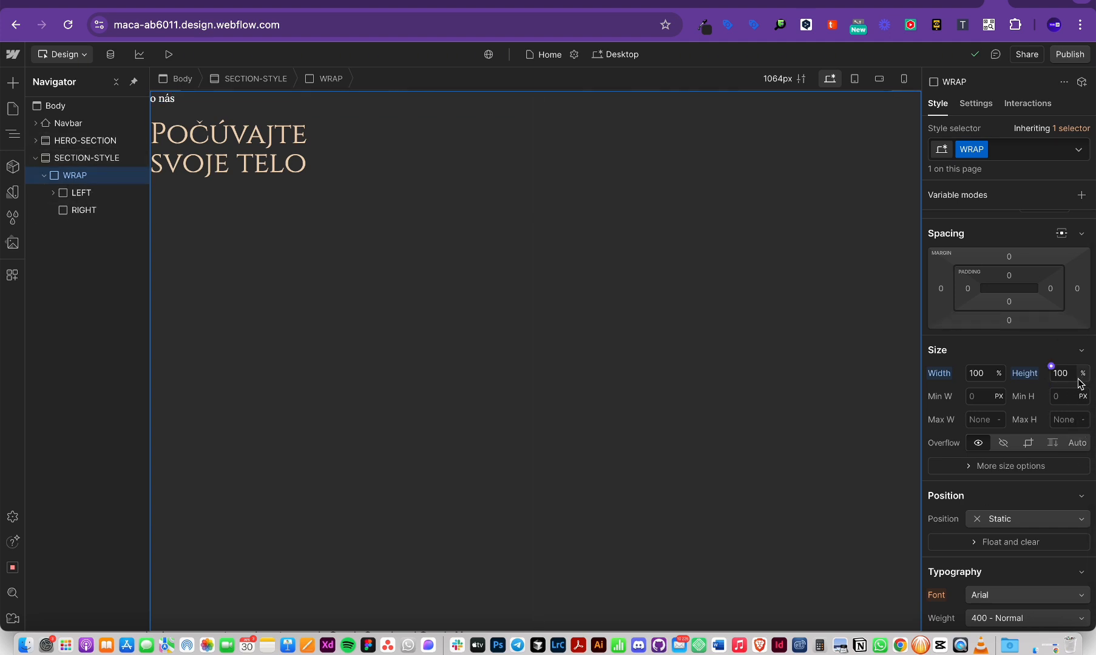
click(91, 157)
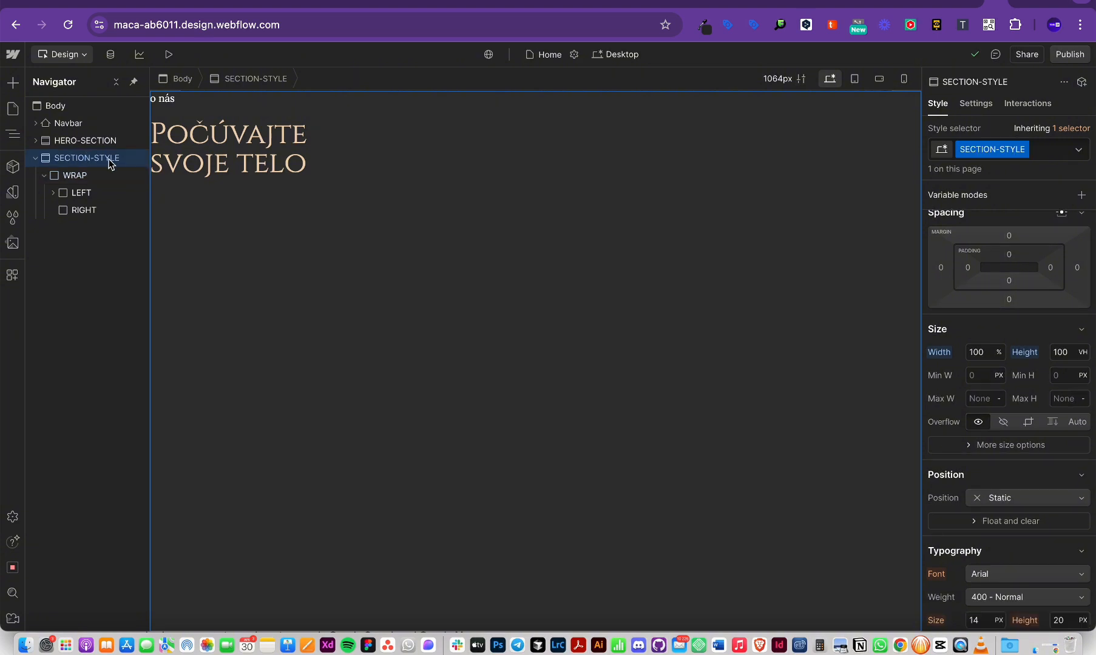
click(1082, 353)
click(1085, 357)
key(super+Tab)
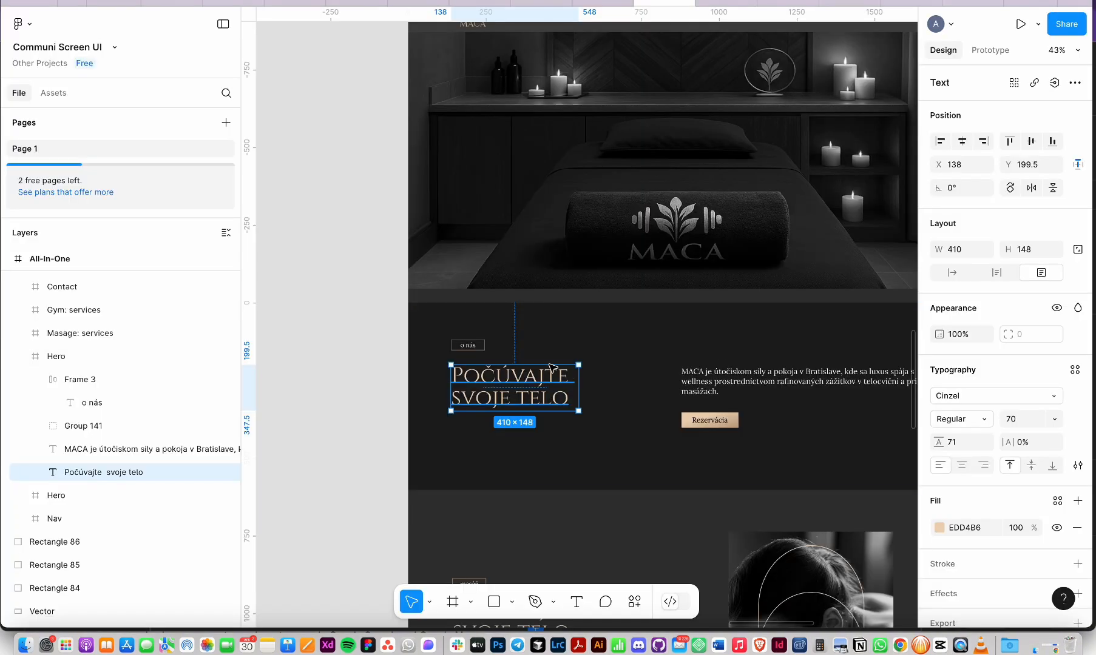
scroll(749, 342, right, 4)
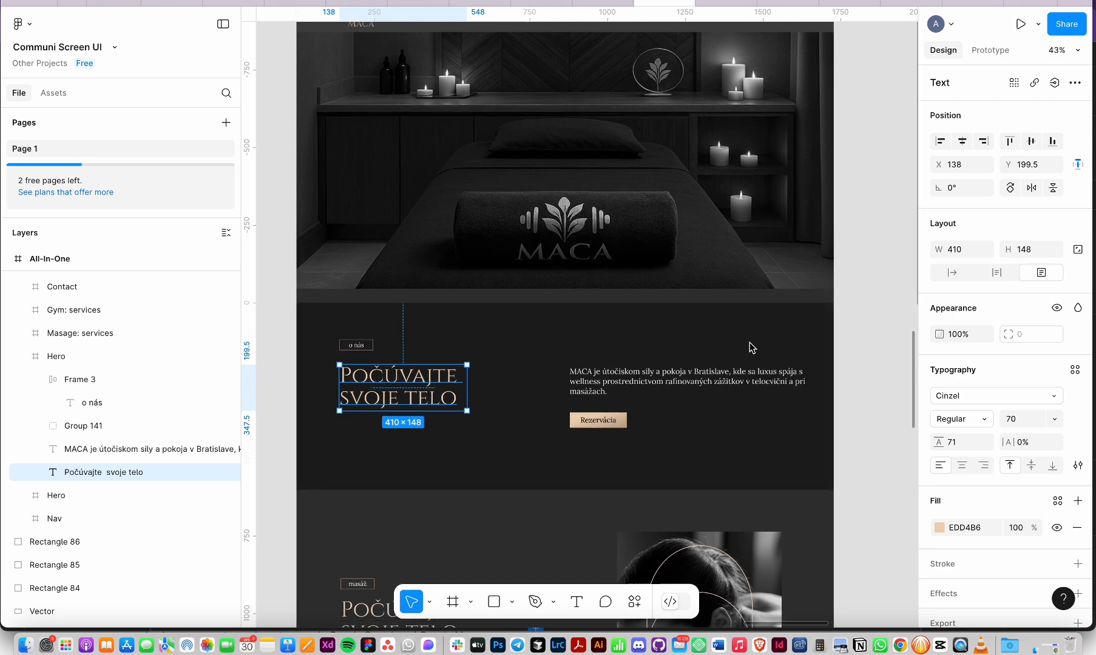
key(super+Tab)
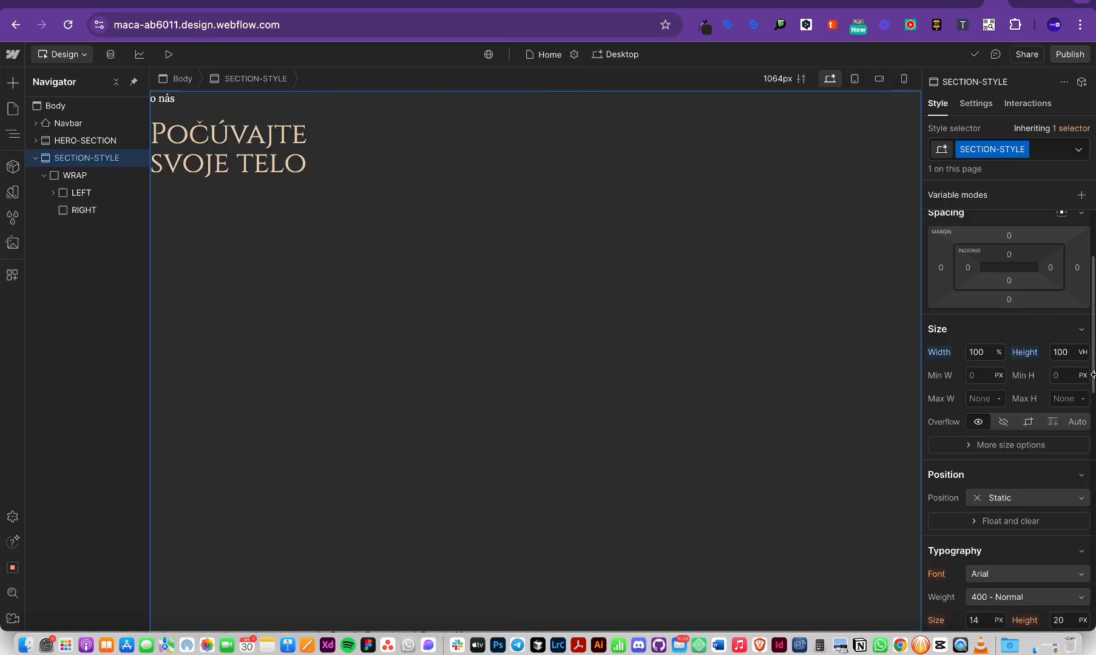
Step: Set the SECTION-STYLE height to 40 VH after comparing 50 VH against Figma
click(1077, 357)
click(1066, 350)
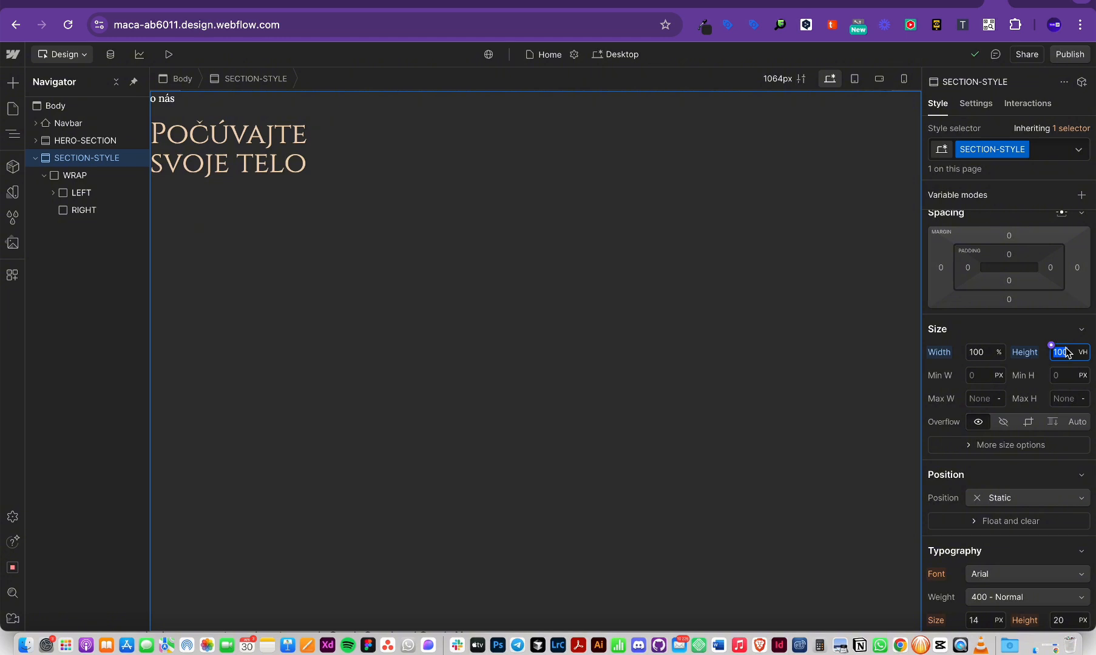
text(50)
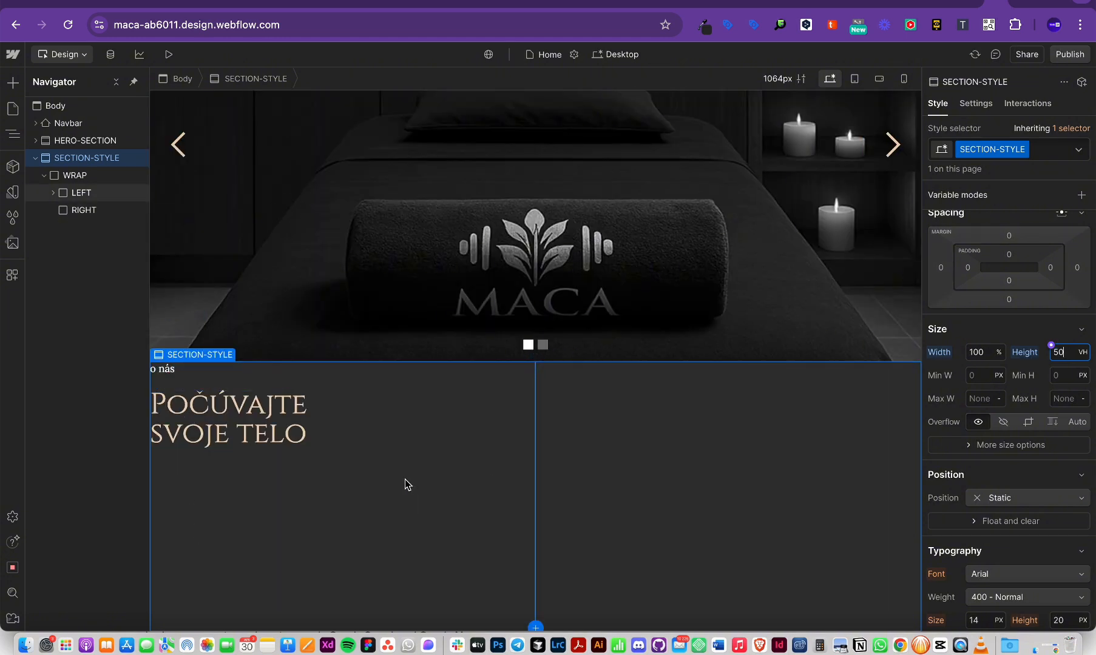
key(super+Tab)
key(super+Tab)
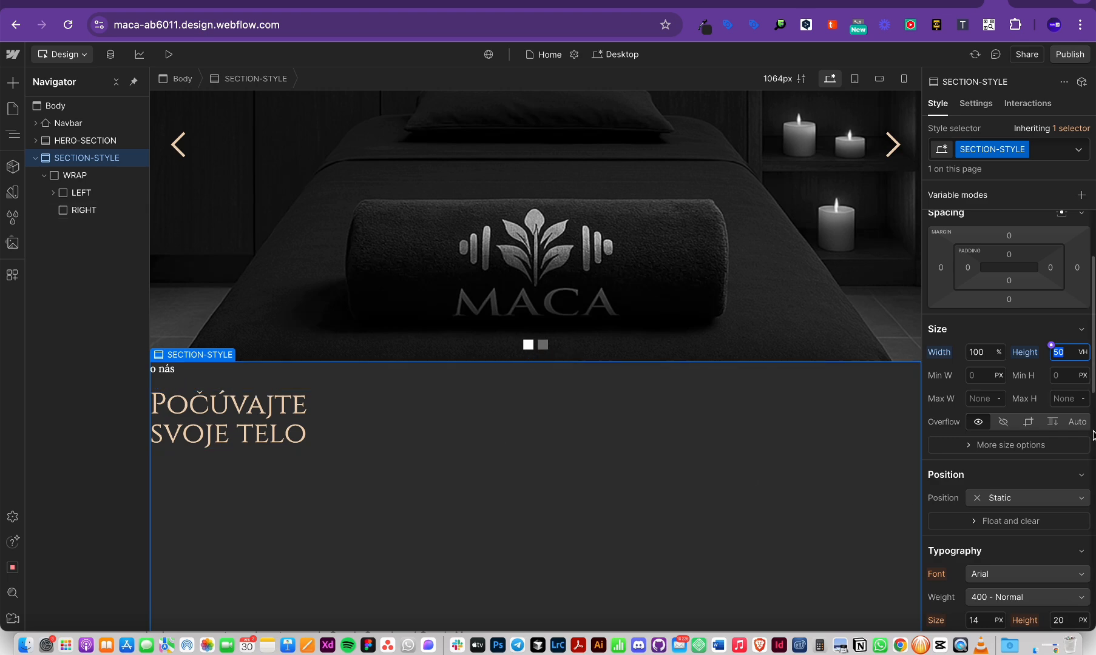
text(40)
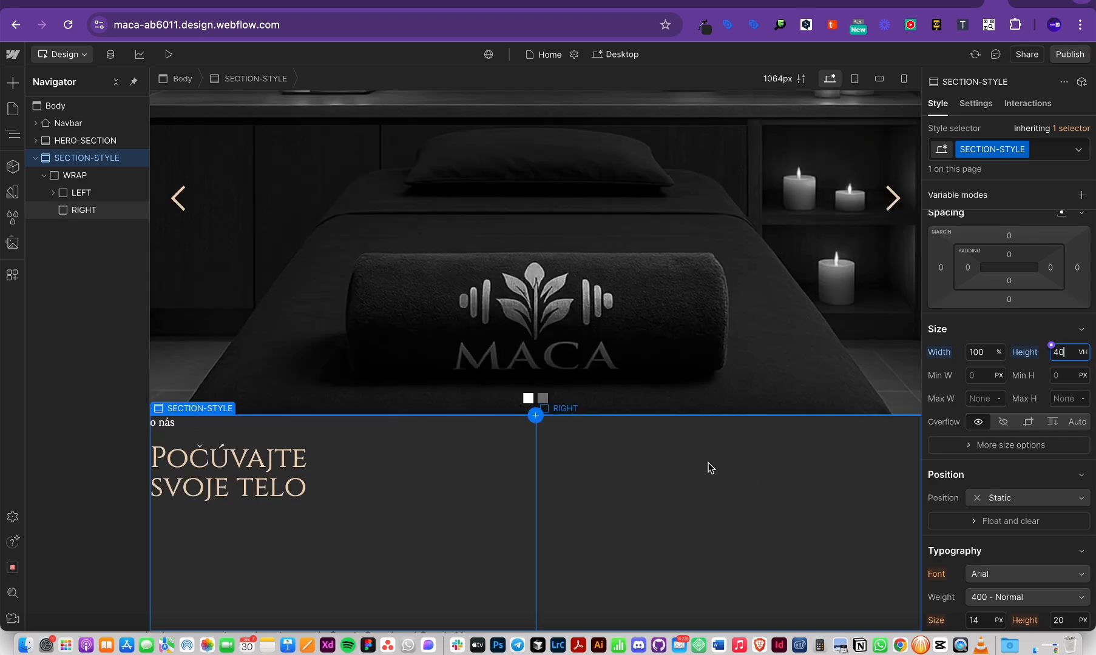
key(super+Tab)
key(super+Tab)
click(415, 521)
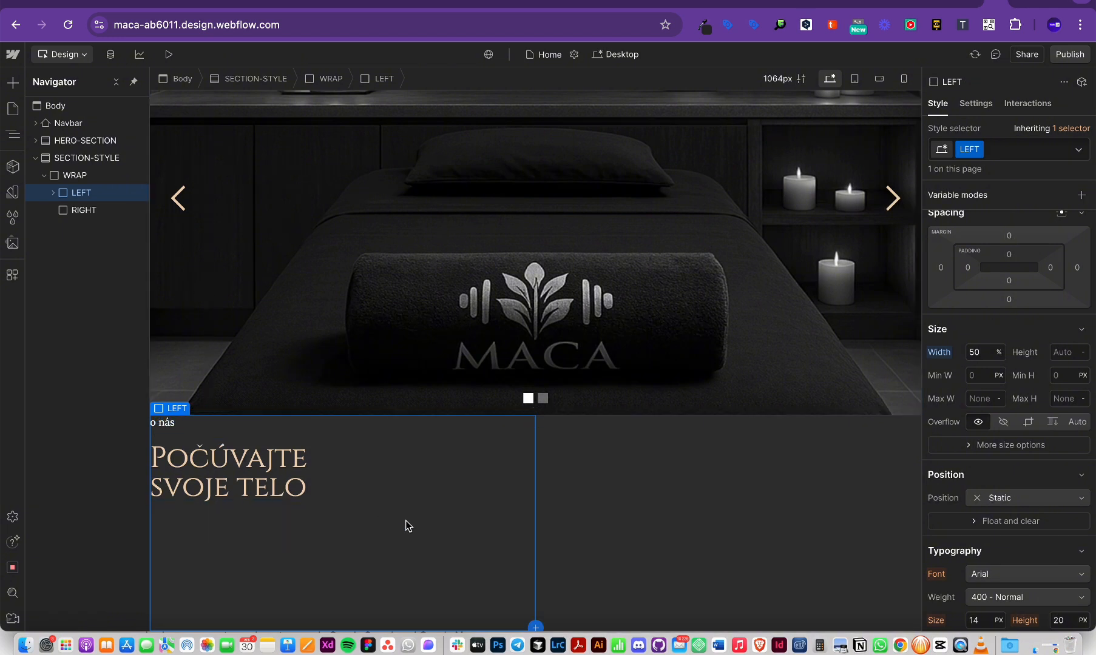
Step: Make the LEFT column a flex container, aligning its content left and vertically centred
scroll(1033, 446, up, 3)
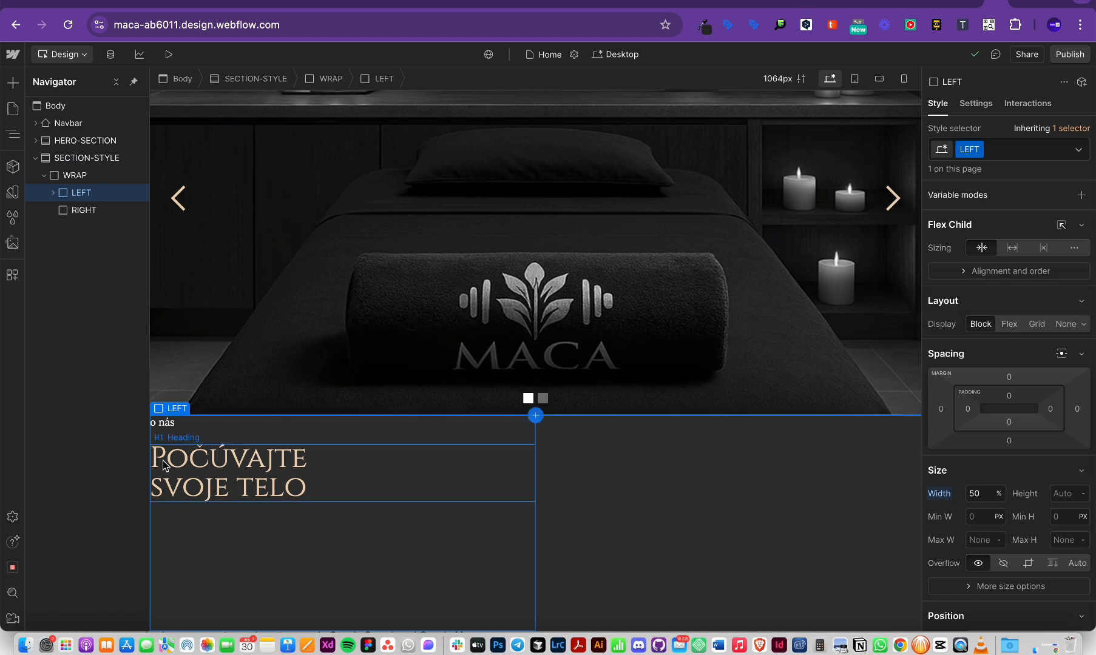
click(1010, 325)
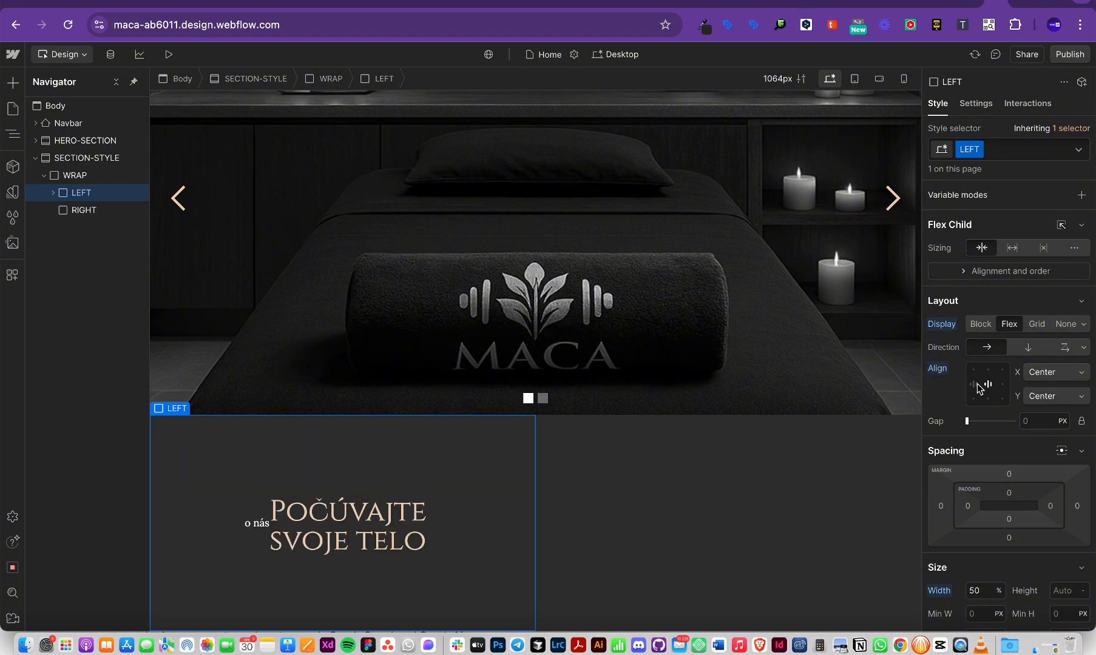
click(989, 371)
click(1001, 384)
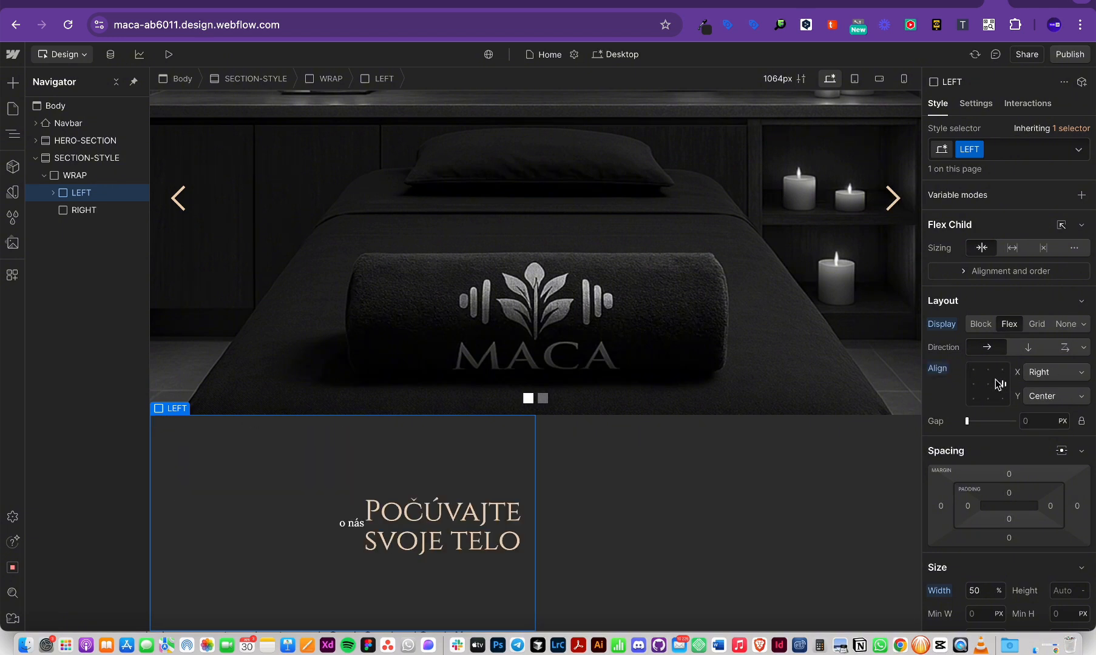
click(988, 384)
click(988, 398)
click(974, 385)
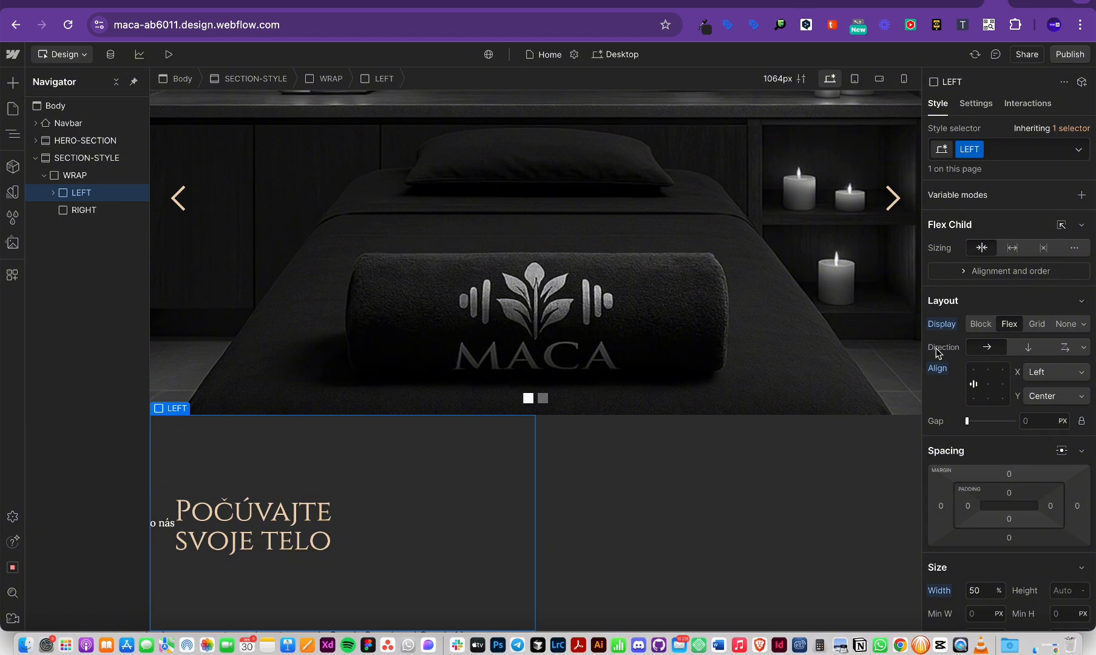
Step: Stack LEFT's content vertically, left-aligned with Space between: 'o nás' at top, heading at bottom
click(1022, 349)
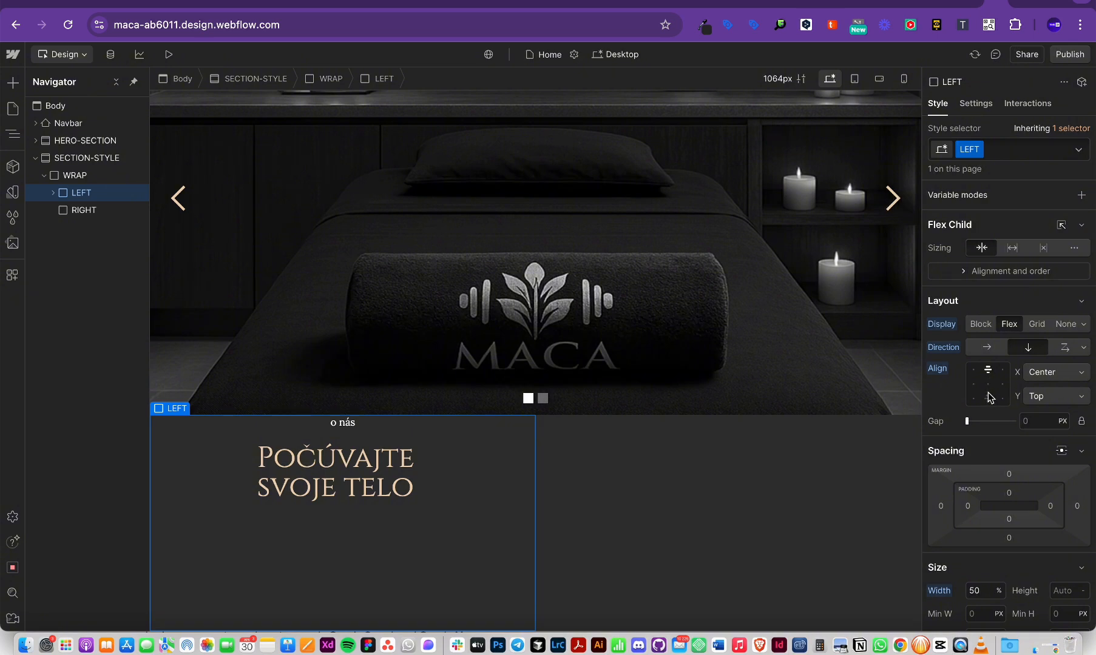
click(974, 372)
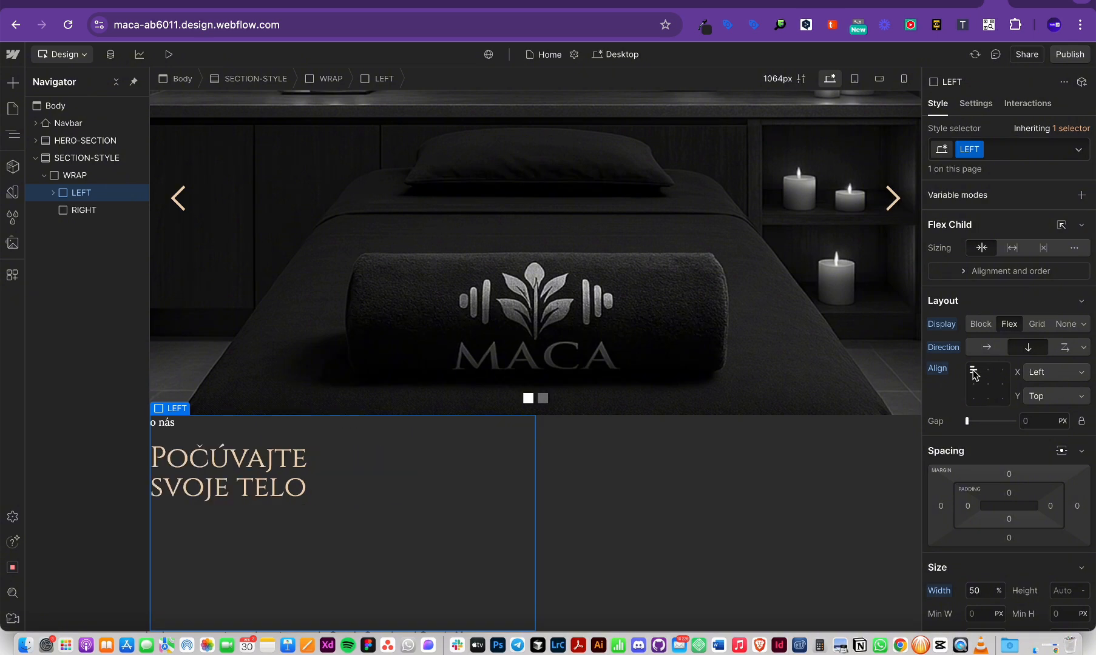
key(super+Tab)
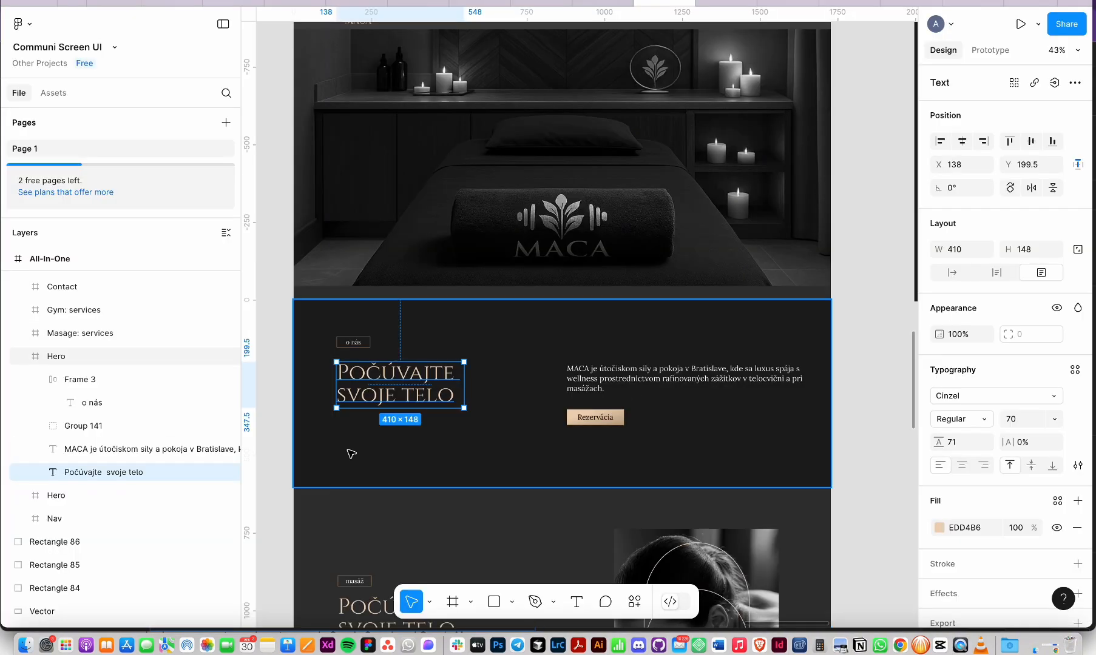
key(super+Tab)
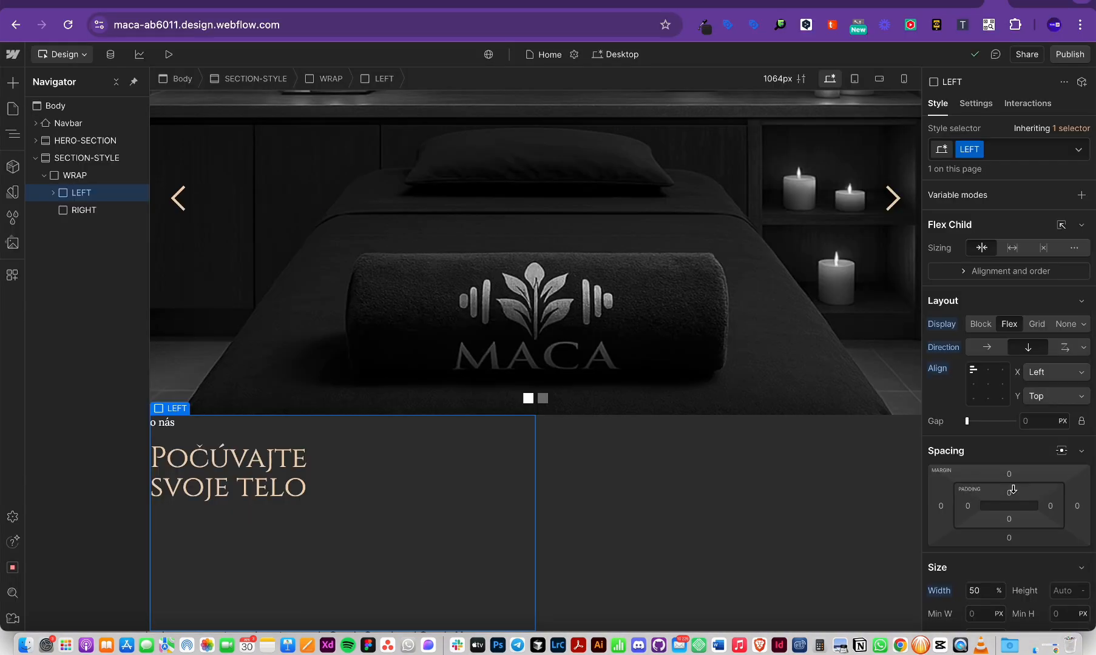
click(974, 385)
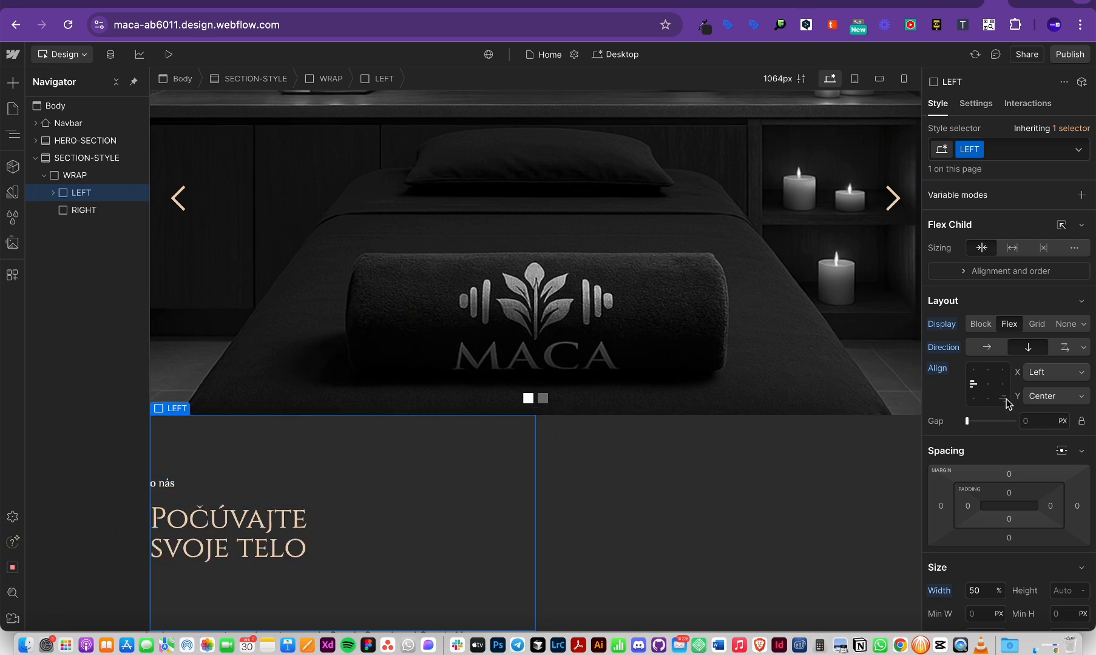
double_click(973, 389)
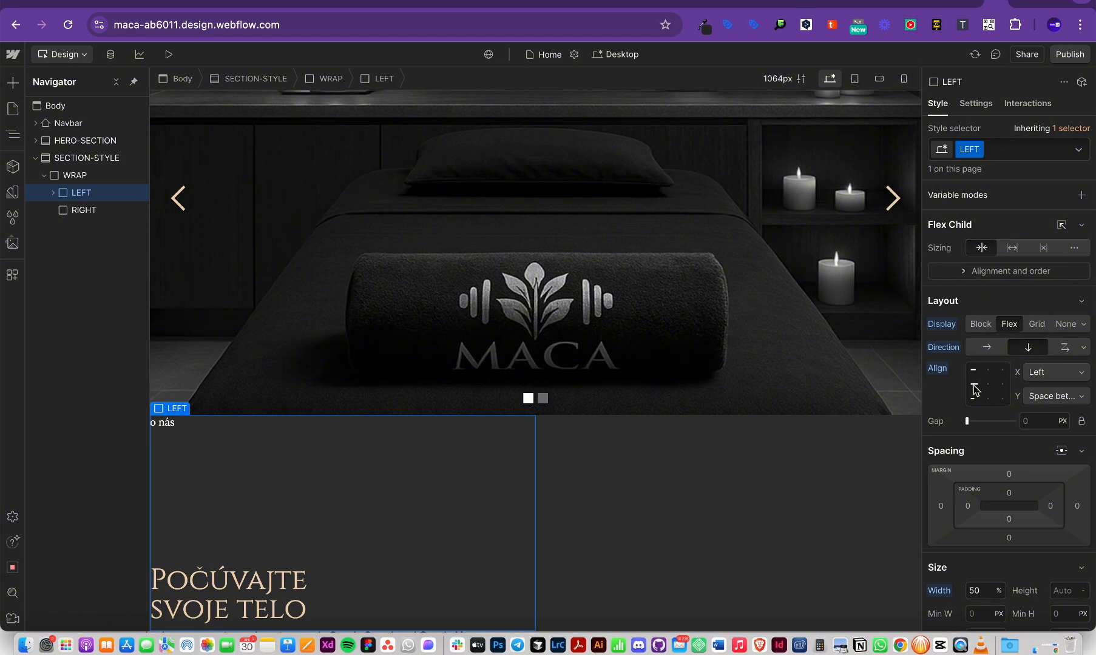
click(170, 427)
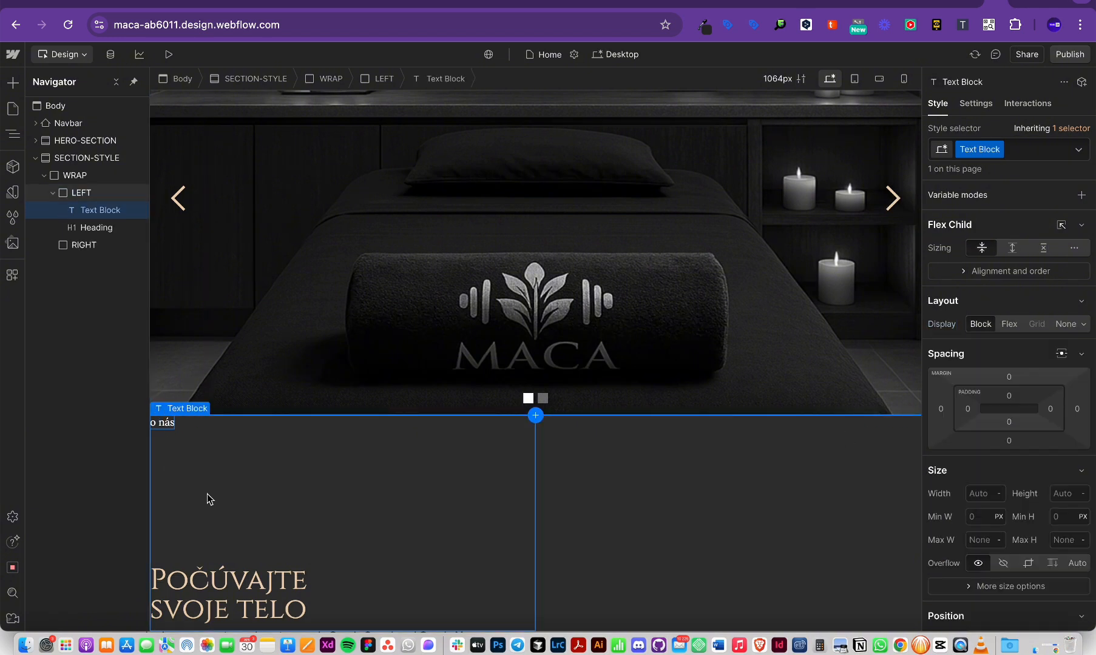
click(286, 485)
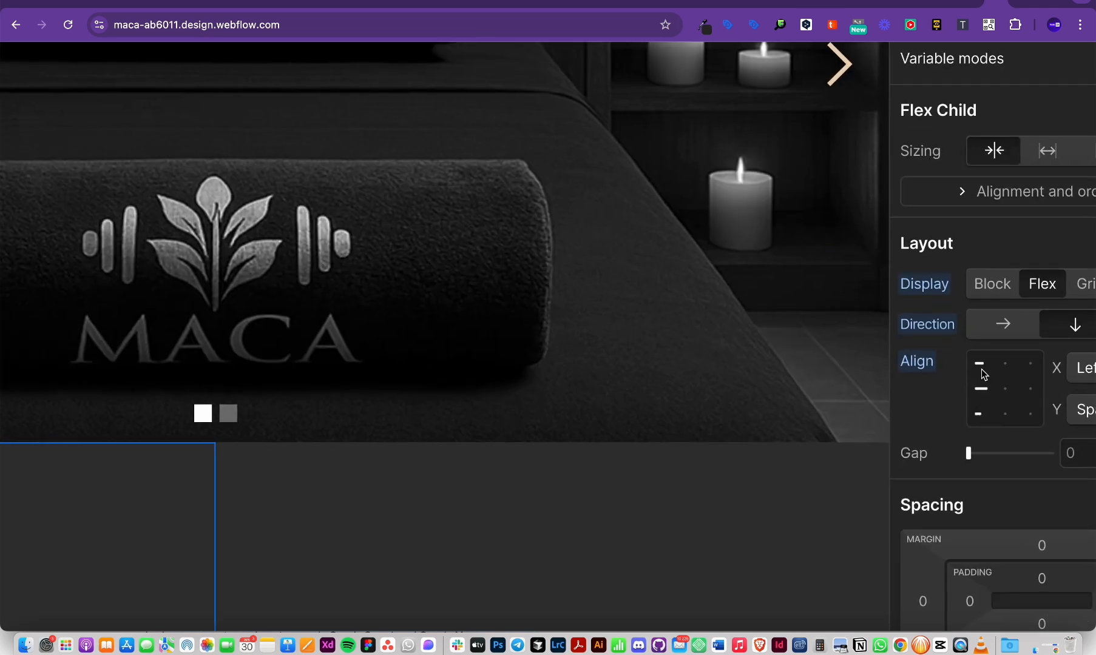
Step: Check the Left/Center aligned LEFT column layout against the Figma design
scroll(974, 415, down, 3)
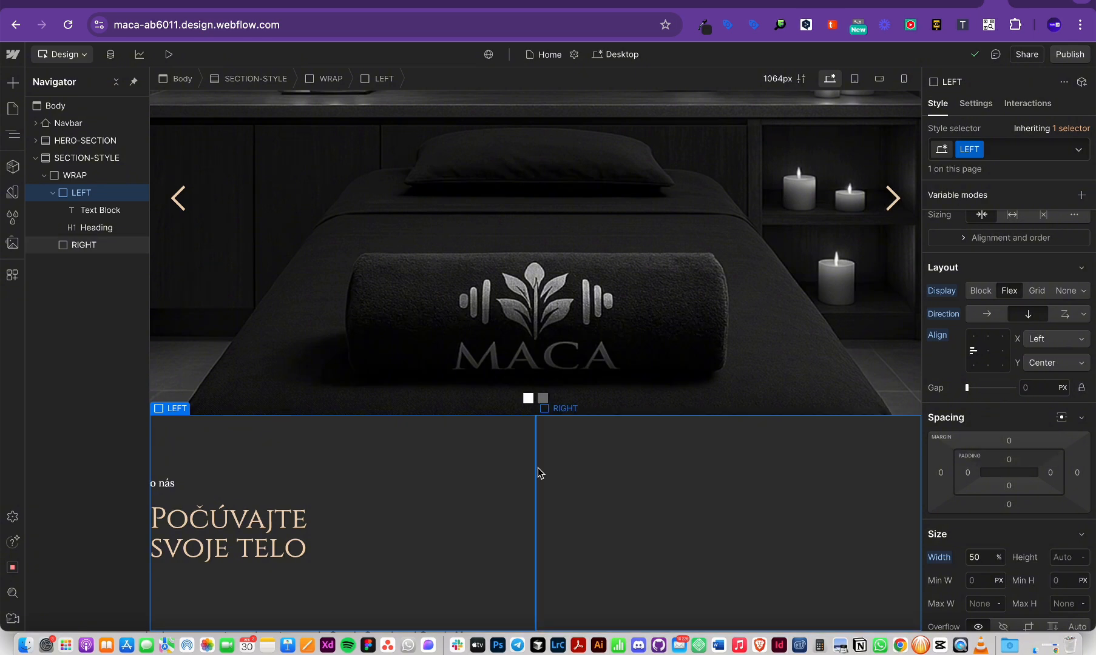
click(367, 645)
key(super+Tab)
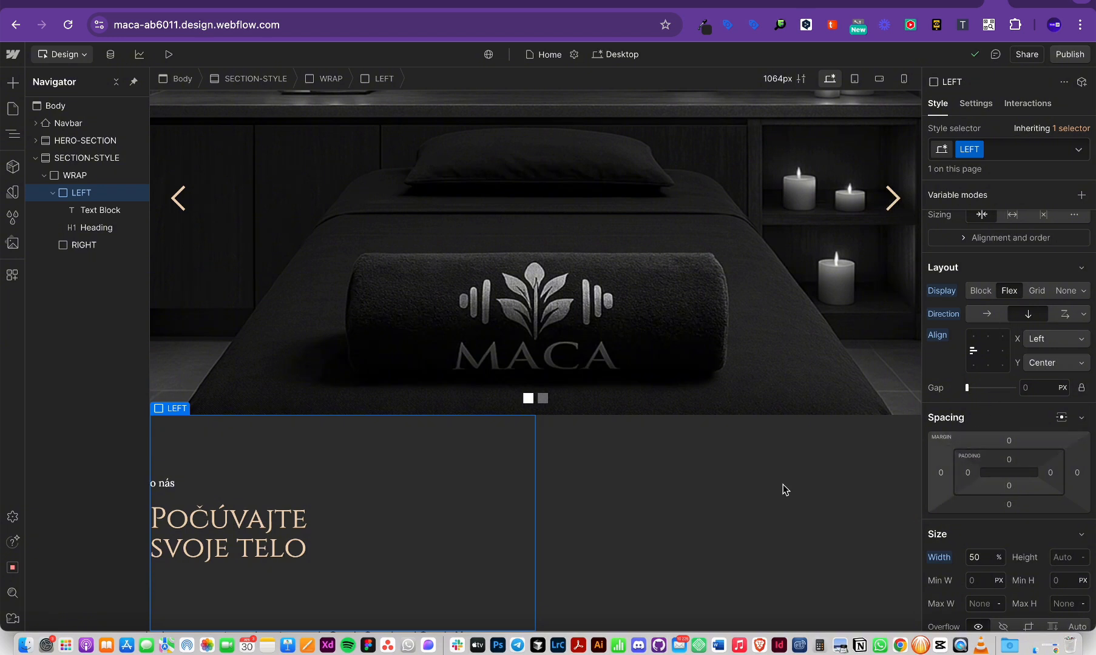
Step: Give the LEFT column 4 rem of left padding, trying 2 rem first
click(968, 473)
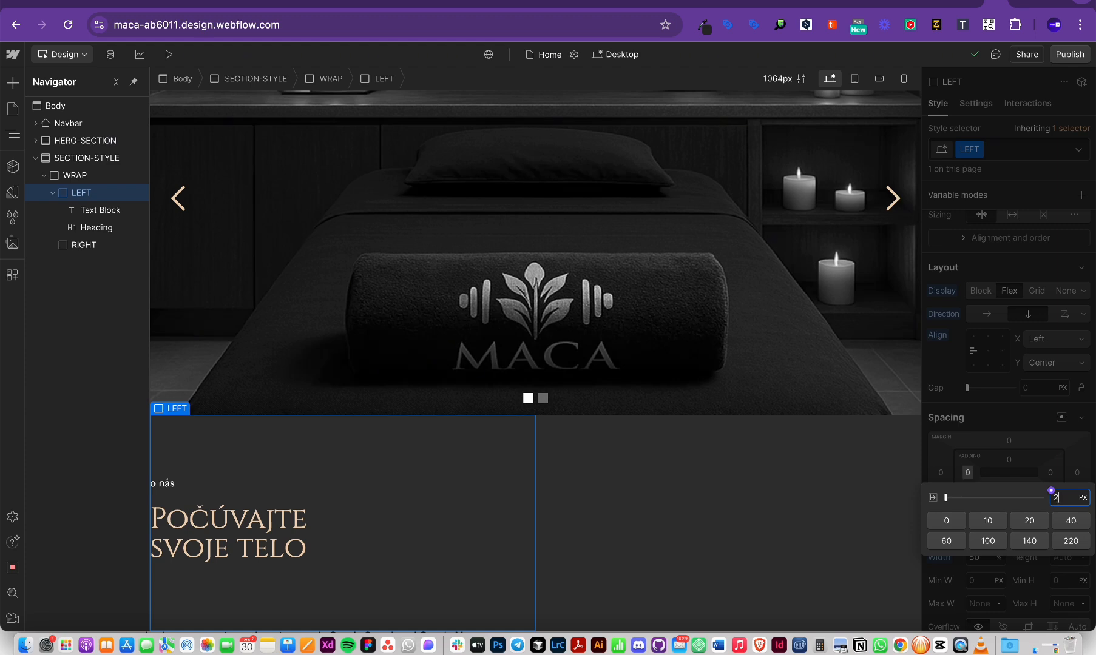
key(Return)
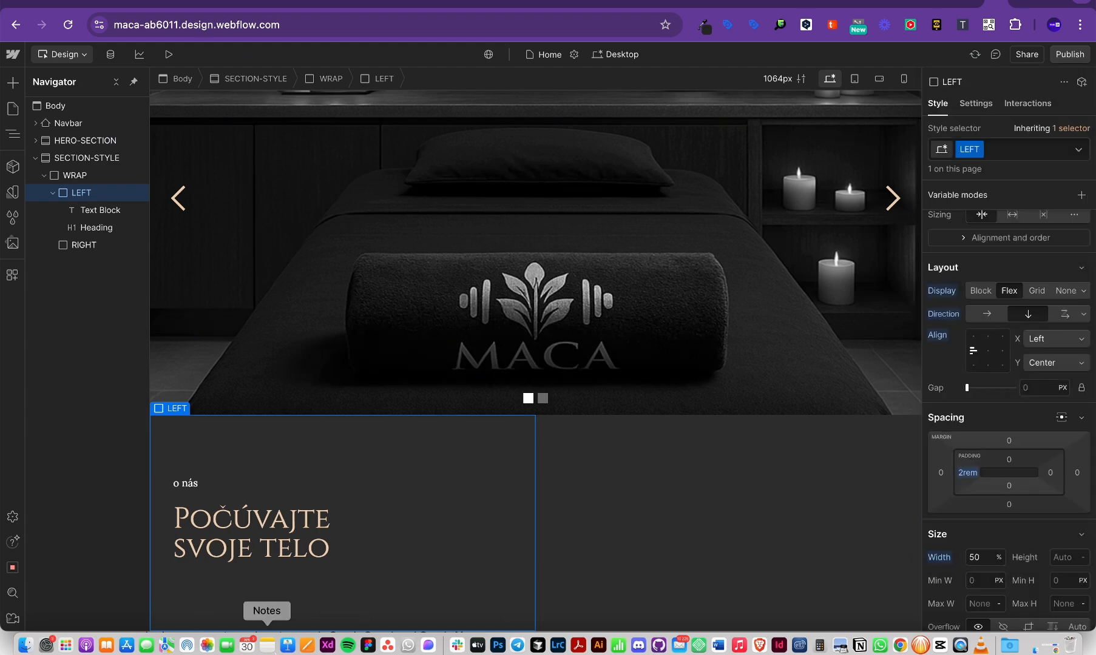
key(super+Tab)
key(super+Tab)
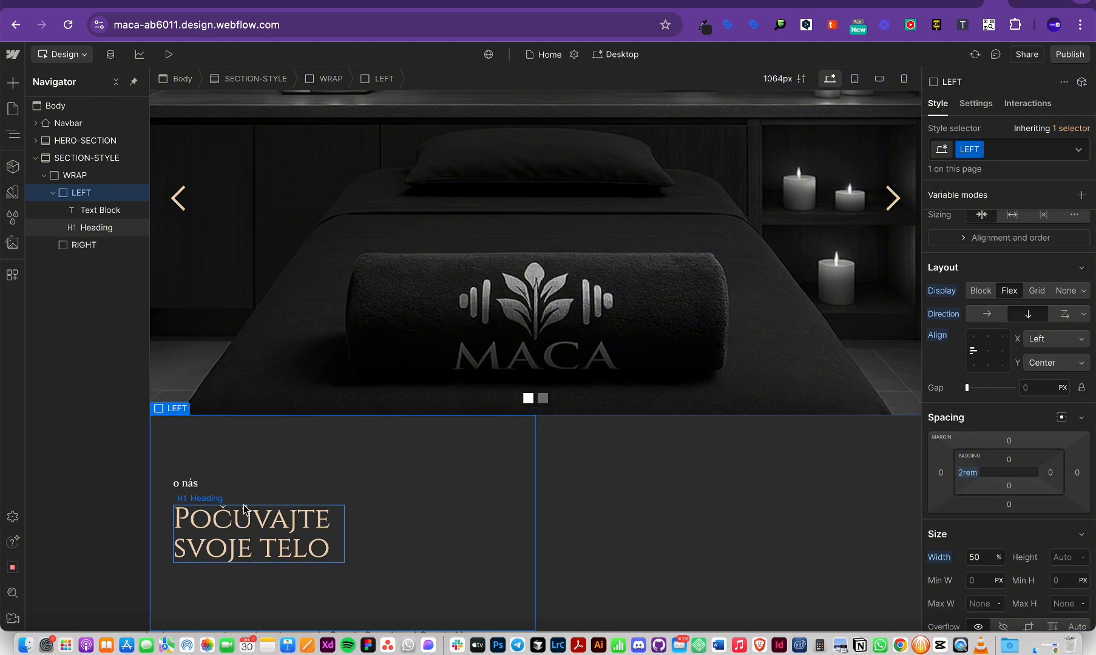
click(968, 473)
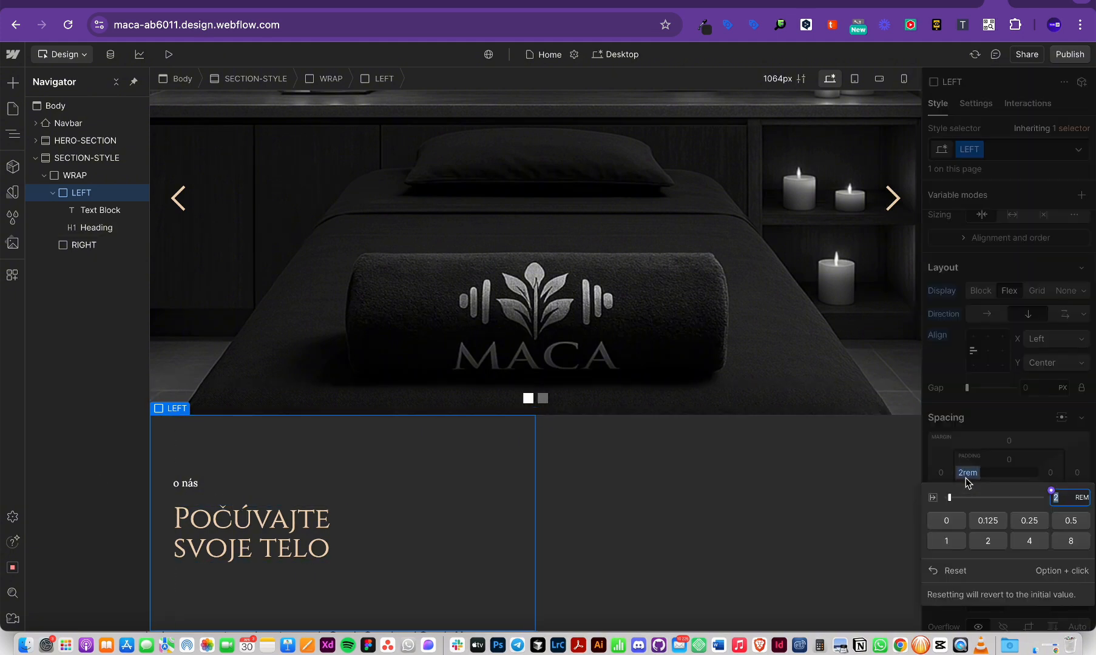
text(3)
key(Up)
key(super+Tab)
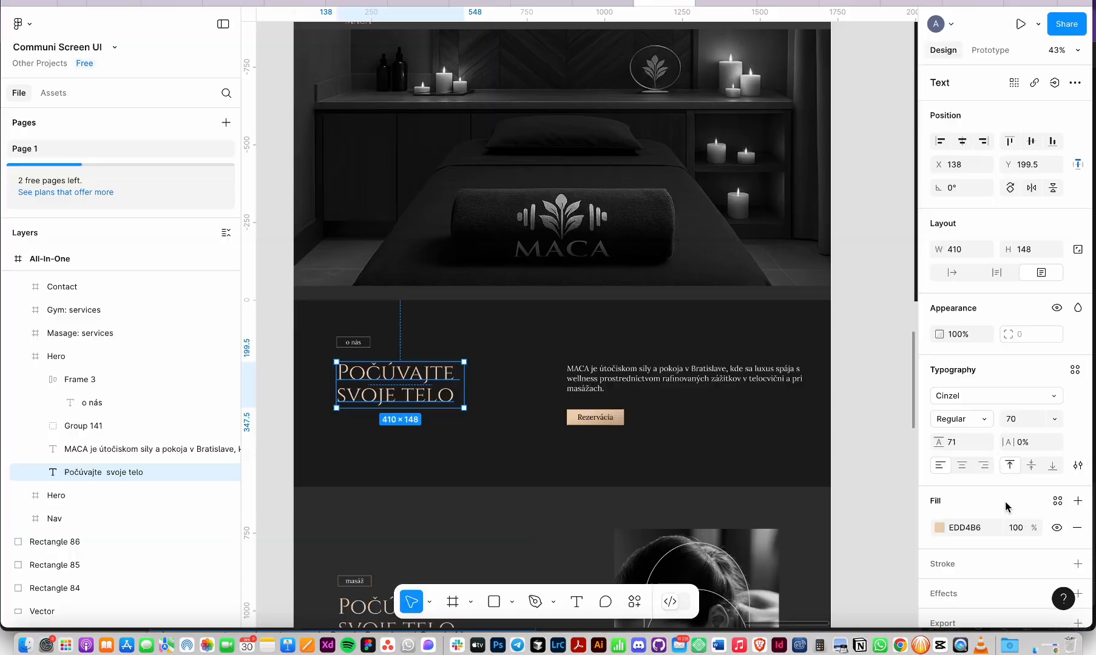
key(super+Tab)
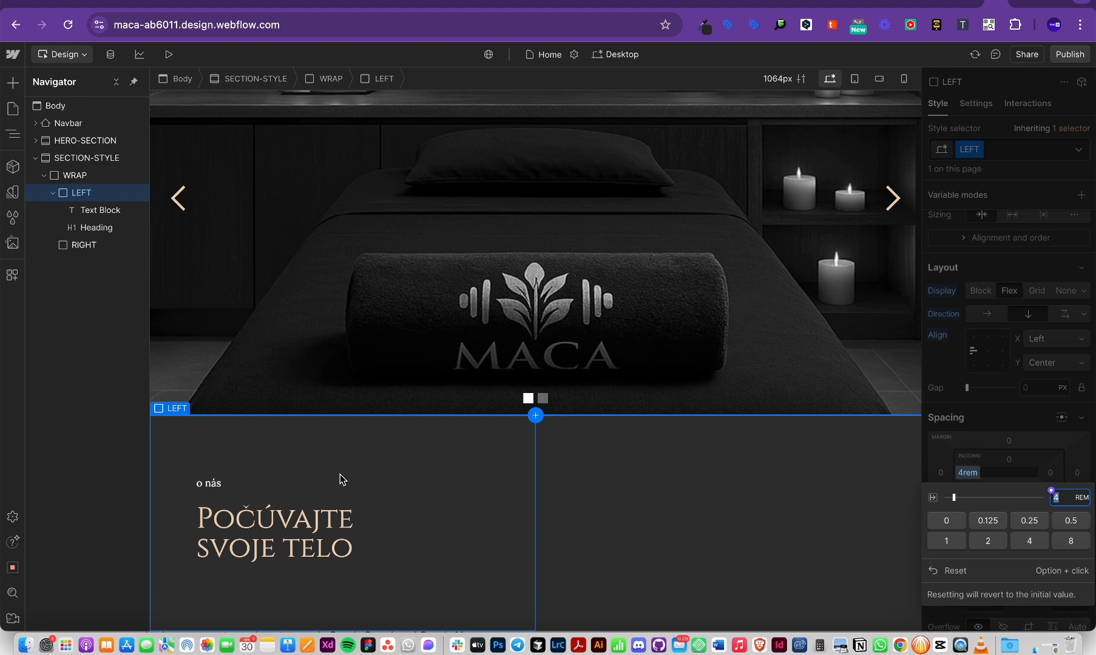
Step: Inspect the Figma Hero frame's fill colour, then collapse LEFT in the navigator
key(super+Tab)
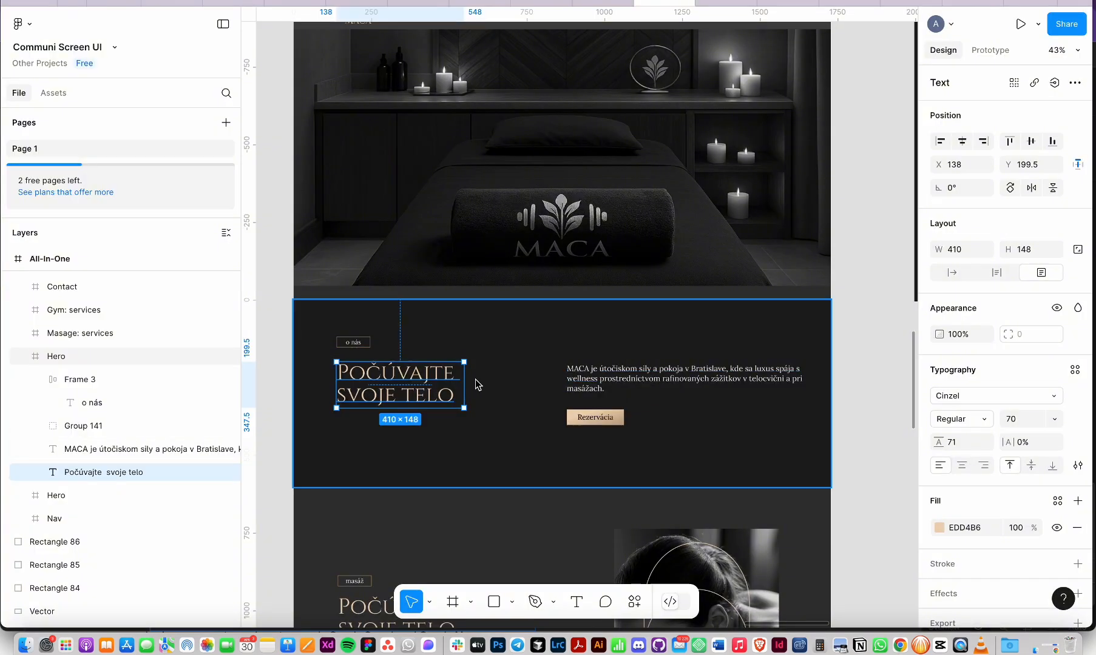
scroll(475, 379, down, 3)
click(506, 352)
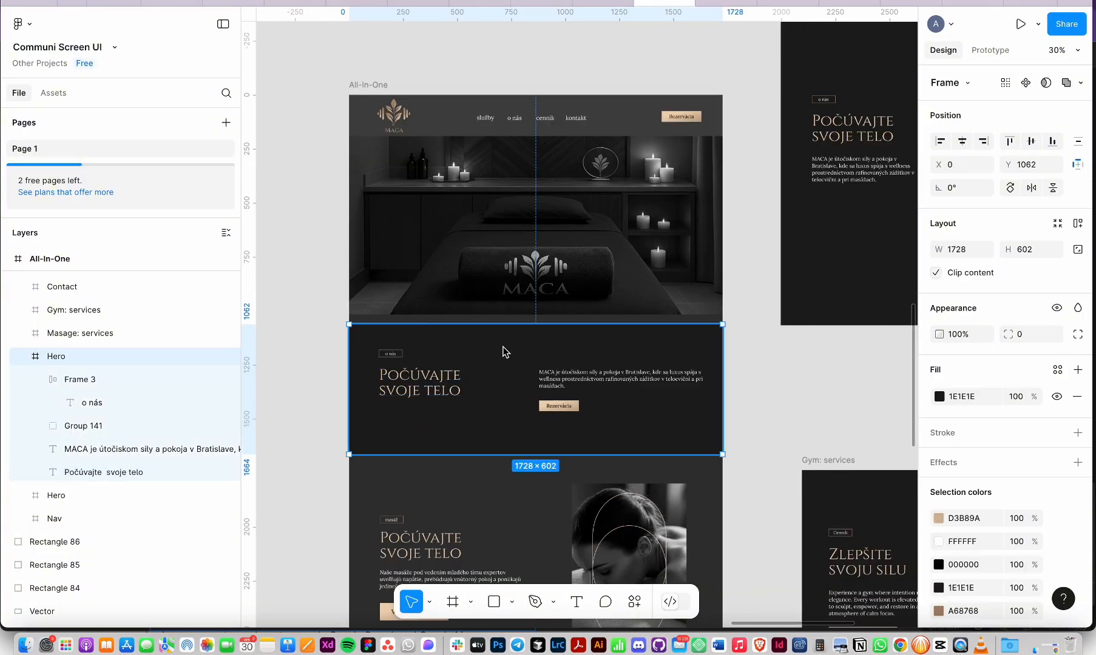
click(969, 398)
key(super+c)
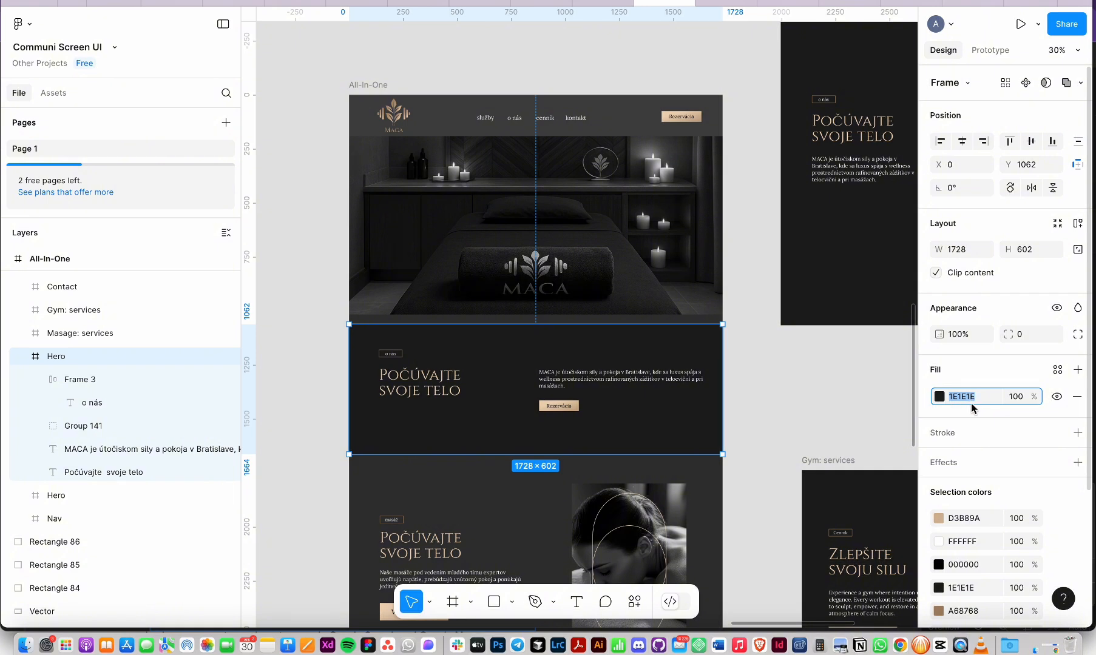
key(super+Tab)
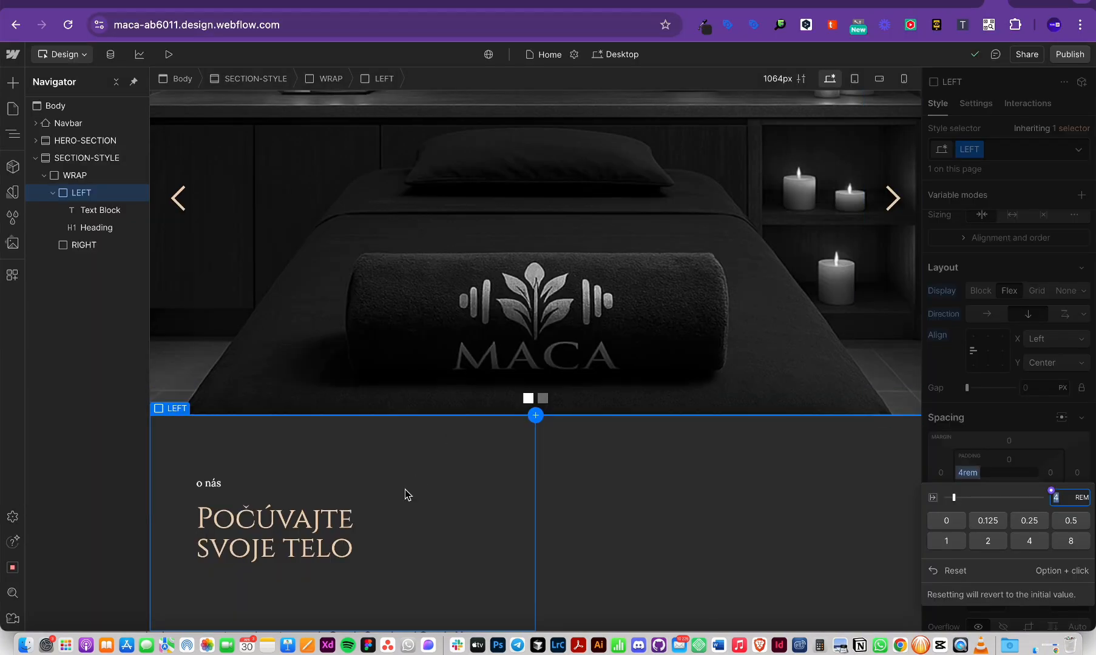
click(53, 192)
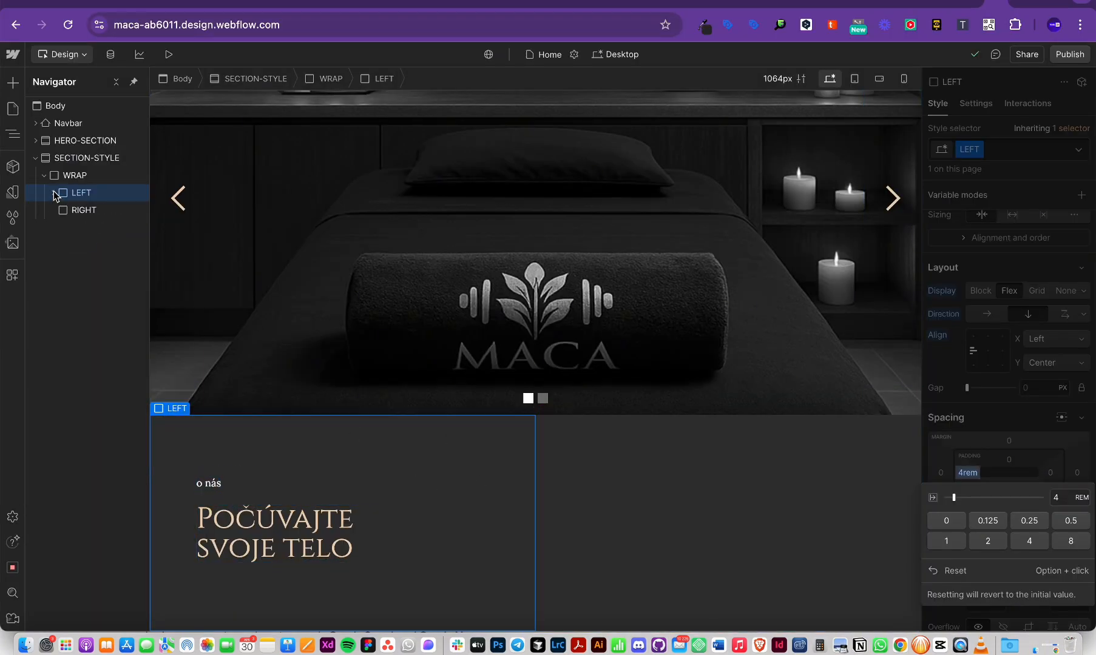
Step: Select the SECTION-STYLE section and scroll to its background settings
click(95, 162)
click(91, 175)
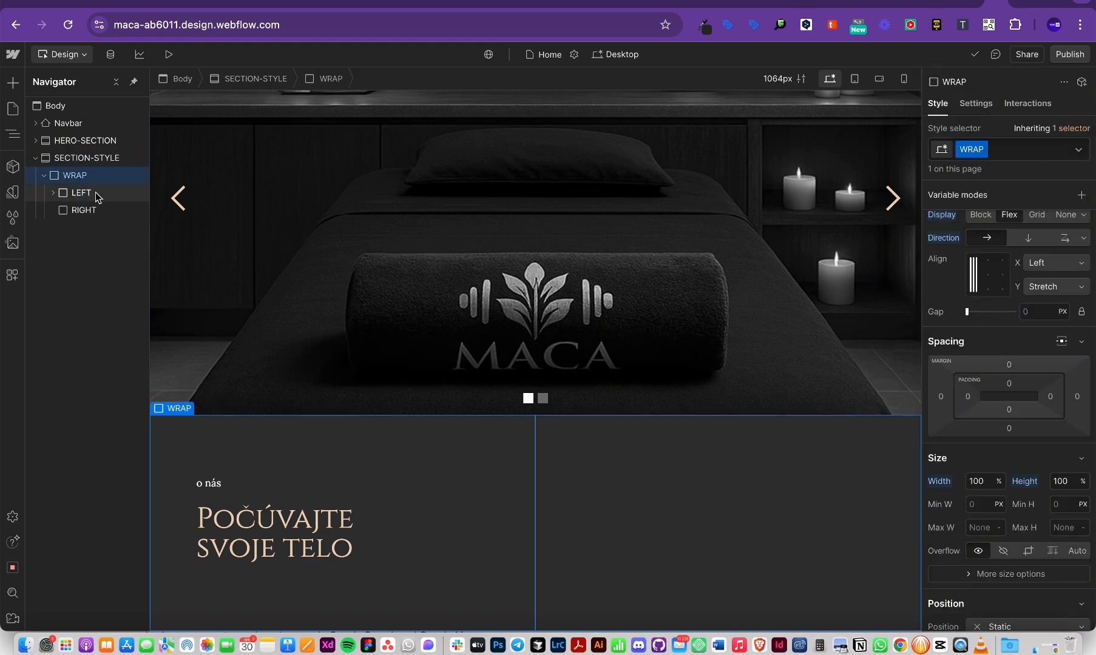
click(101, 193)
click(83, 158)
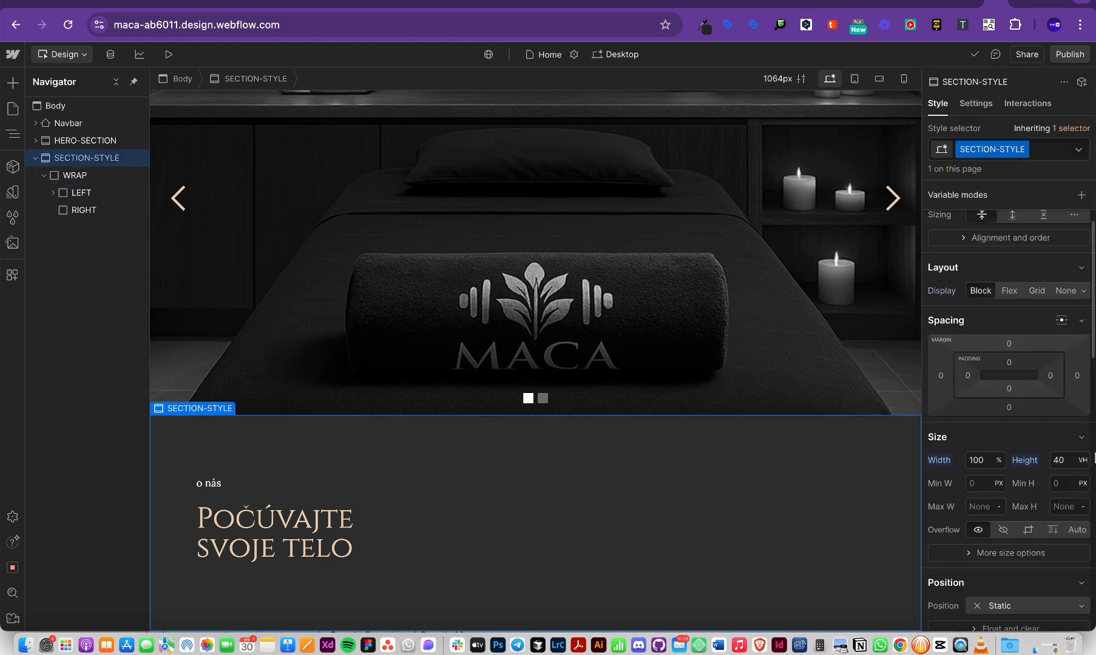
scroll(1058, 466, down, 2)
scroll(1058, 466, down, 5)
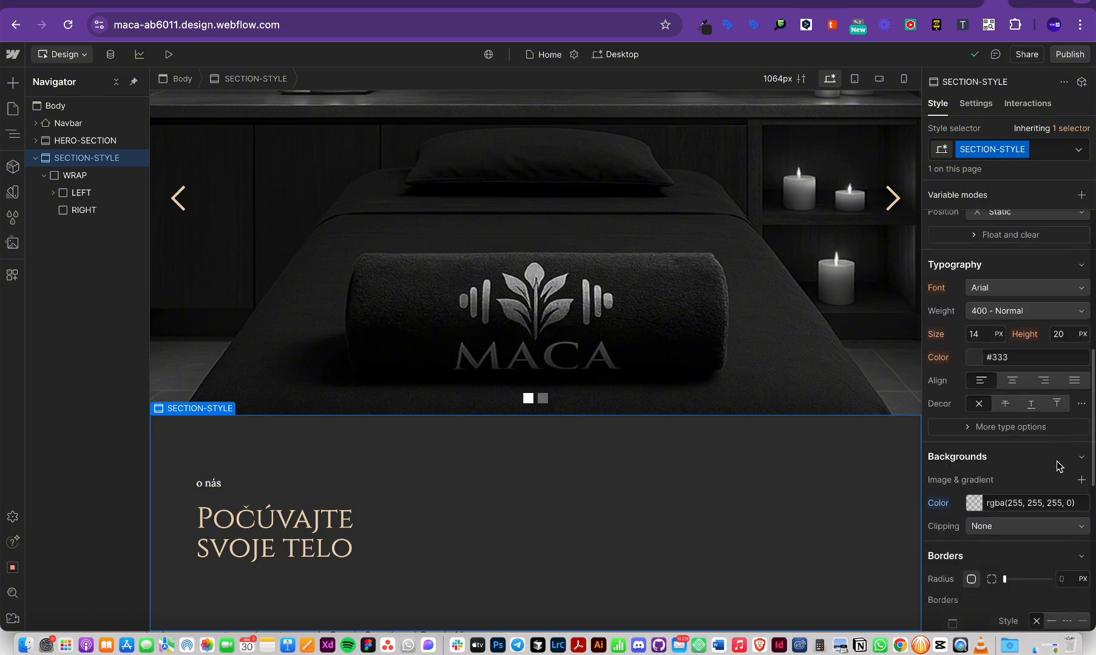
scroll(1058, 466, up, 5)
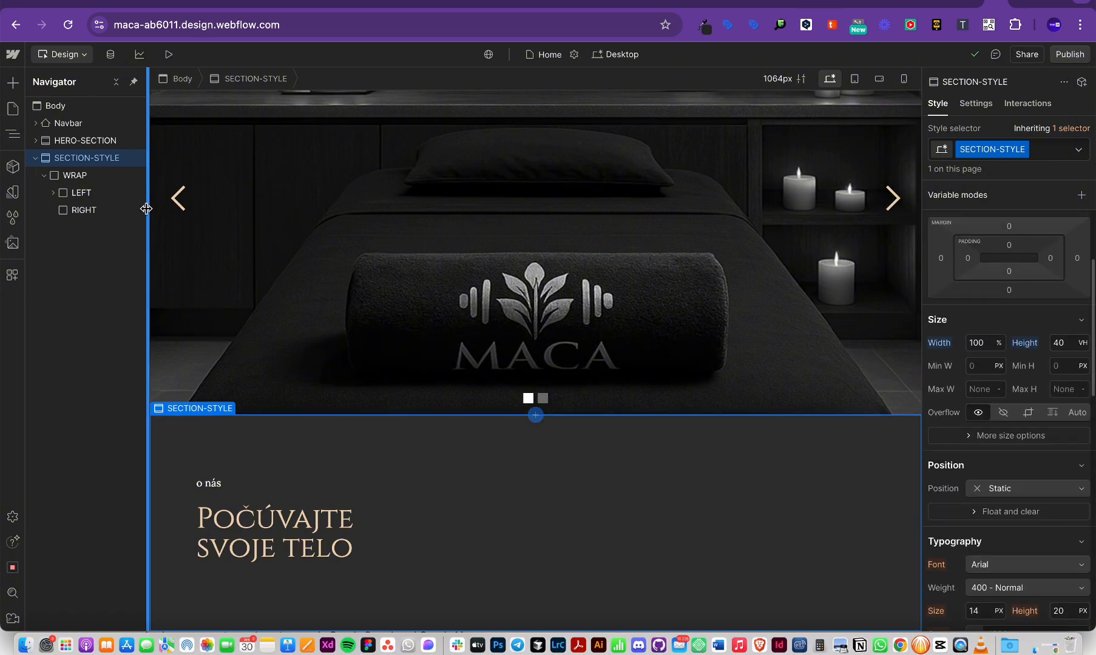
scroll(1084, 379, down, 4)
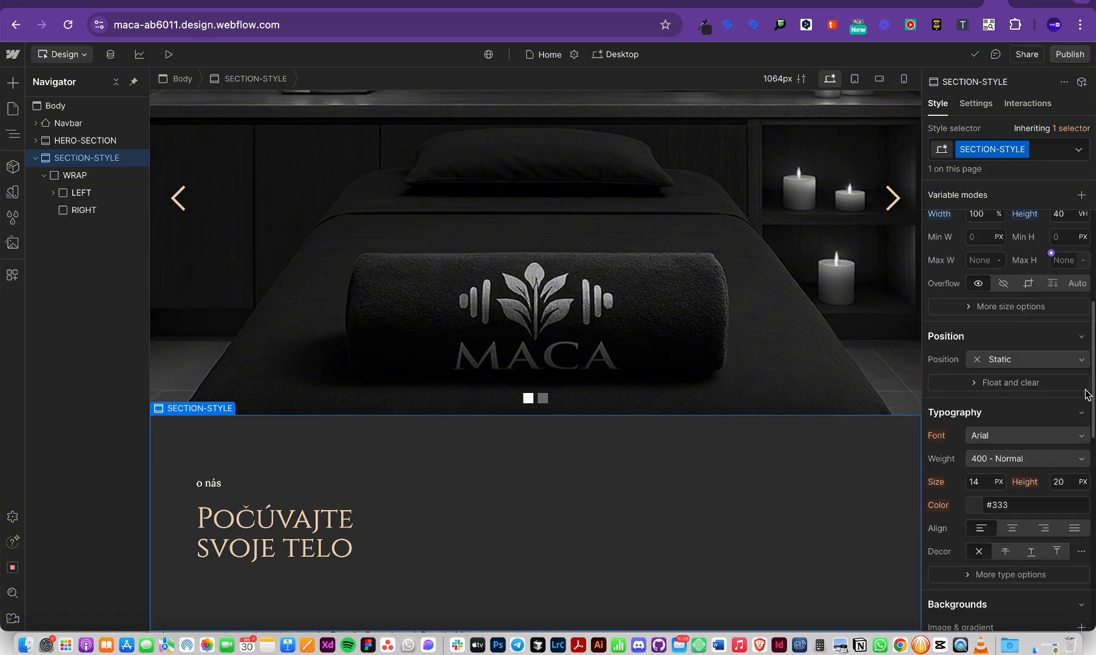
scroll(1085, 394, down, 1)
Step: Try section background colours: a dark brown, then the BG-1, PRIMARY and BG-2 variables
click(973, 551)
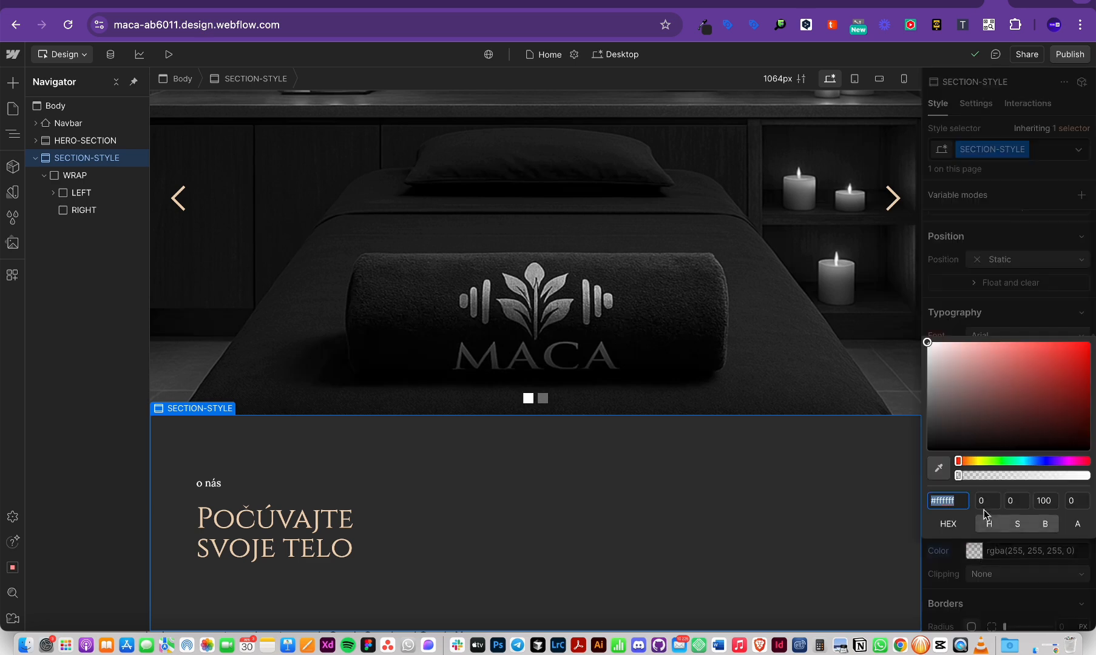
drag(964, 427, 957, 432)
click(978, 550)
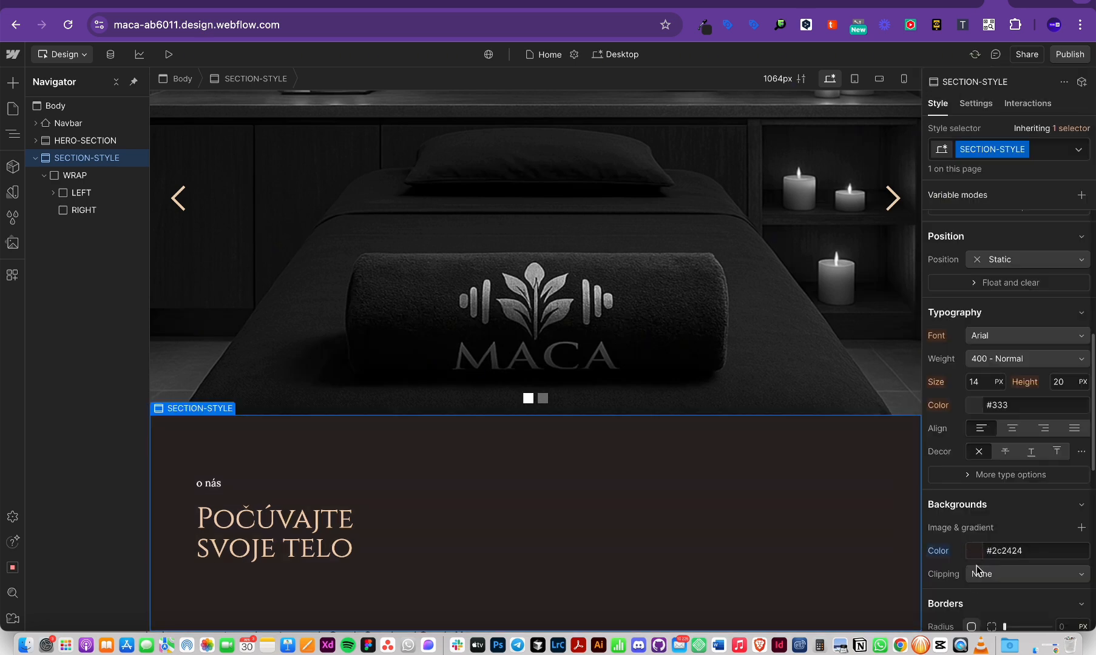
click(979, 553)
click(1001, 553)
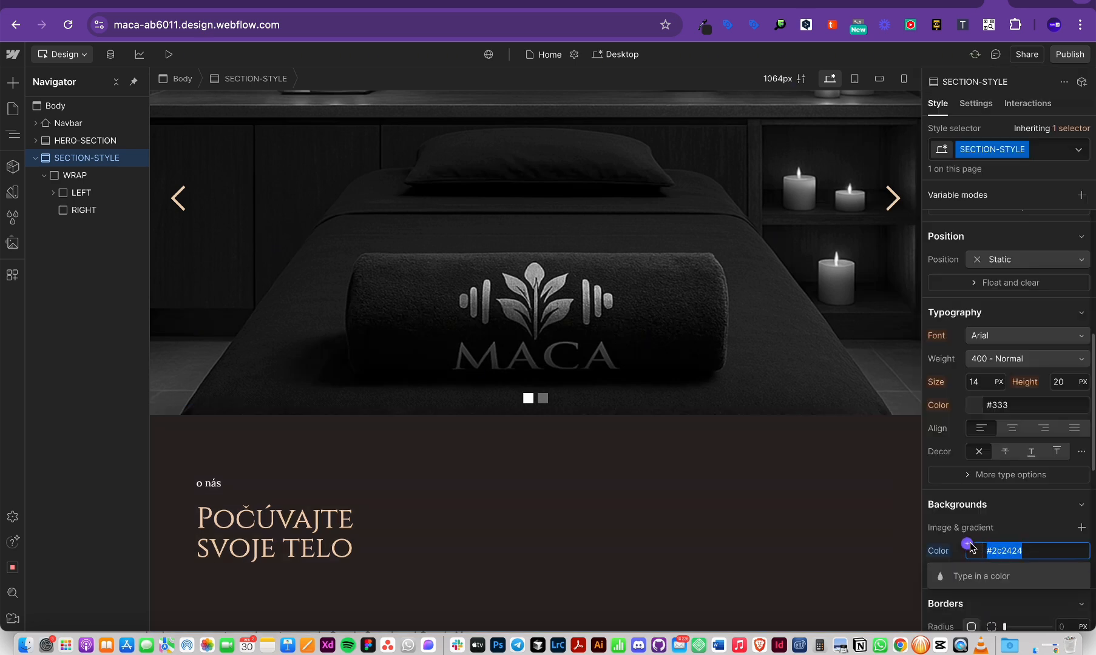
click(968, 544)
click(969, 547)
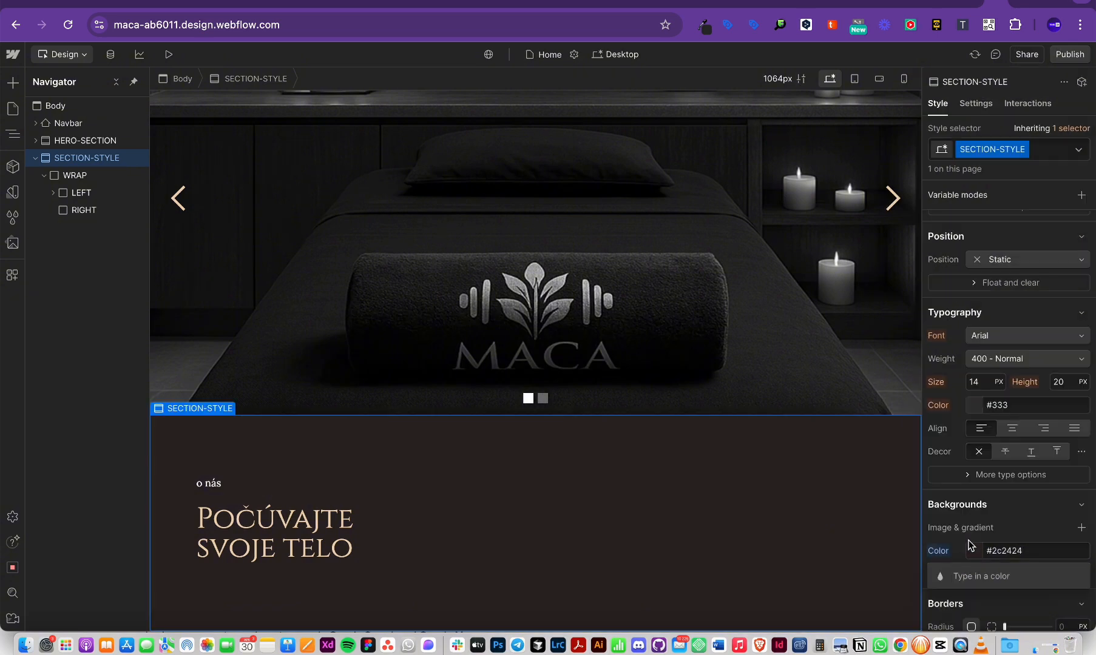
click(968, 546)
click(971, 509)
click(965, 474)
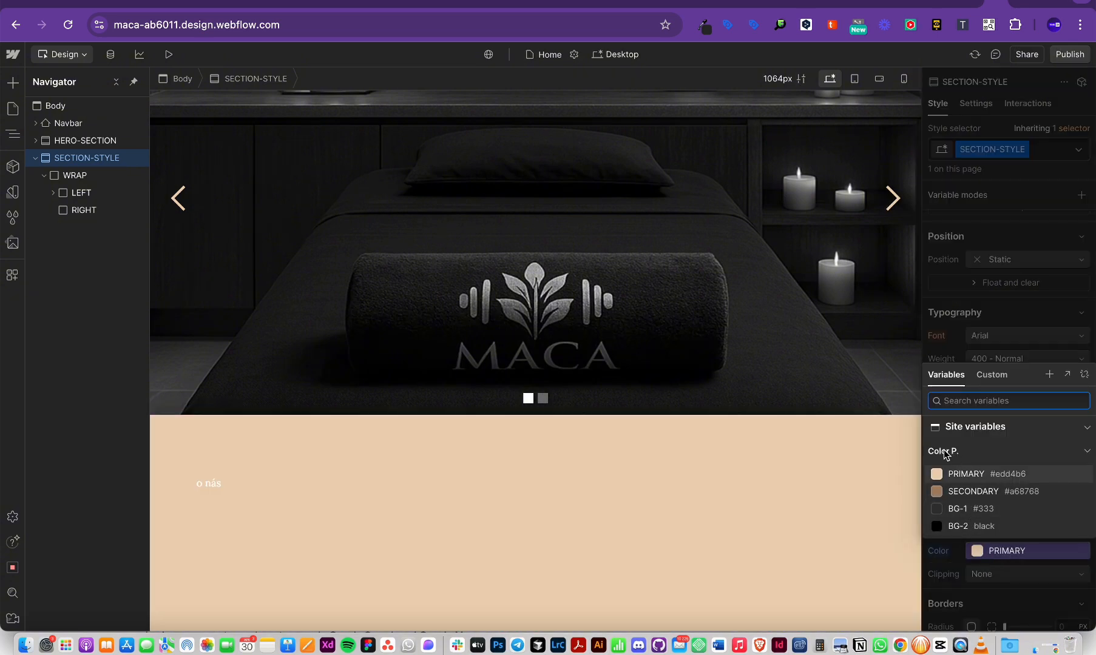
click(965, 527)
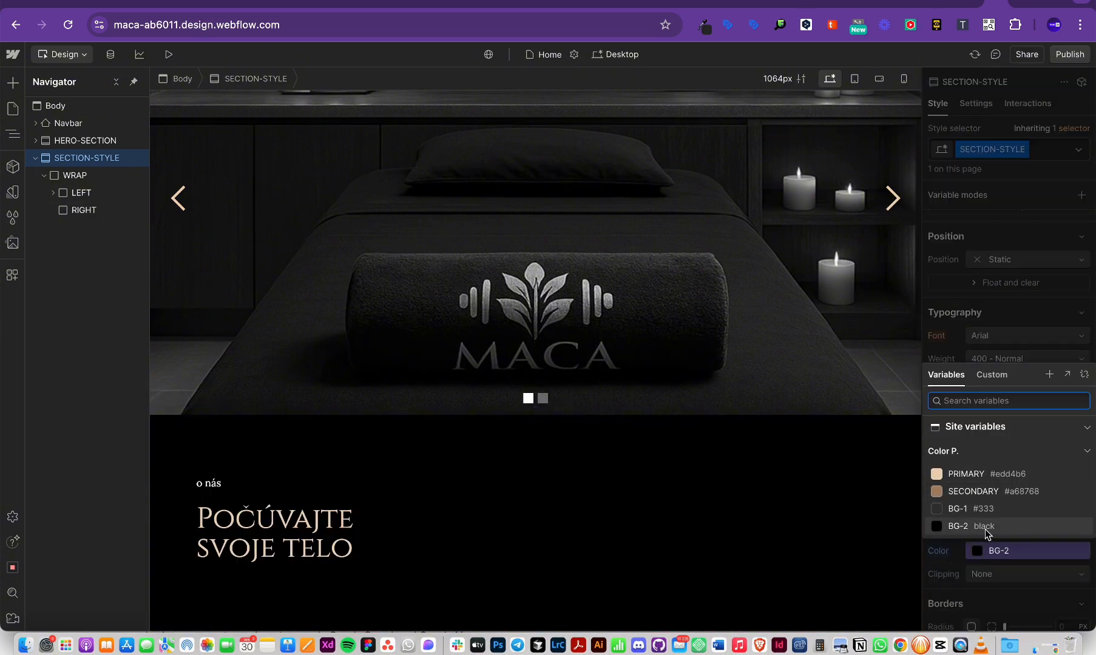
key(super+Tab)
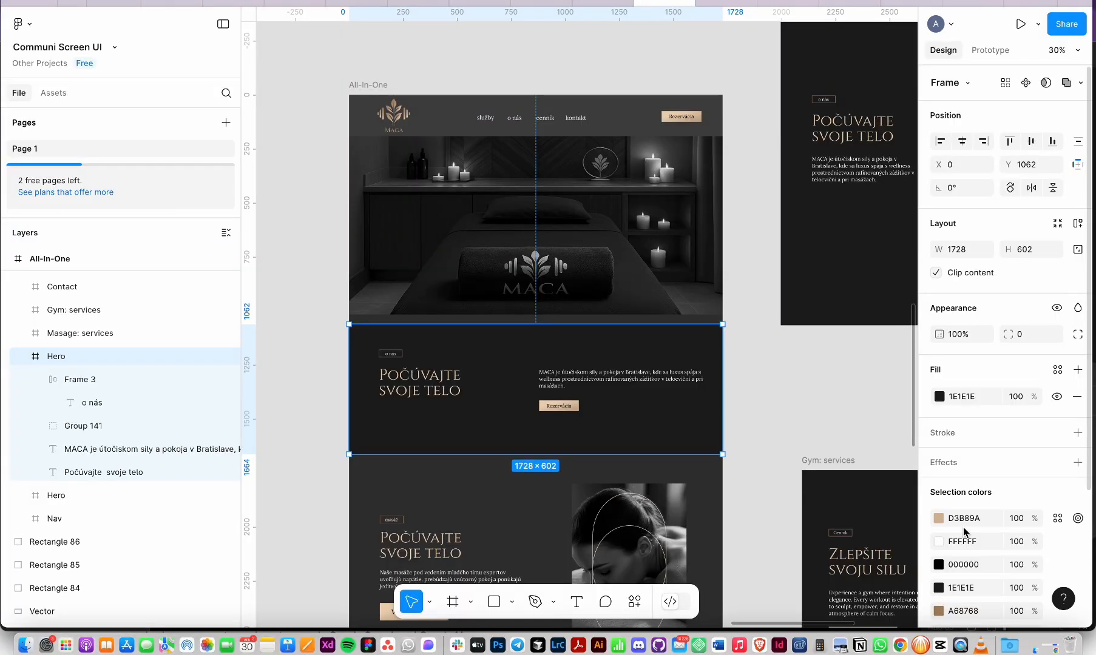
key(super+Tab)
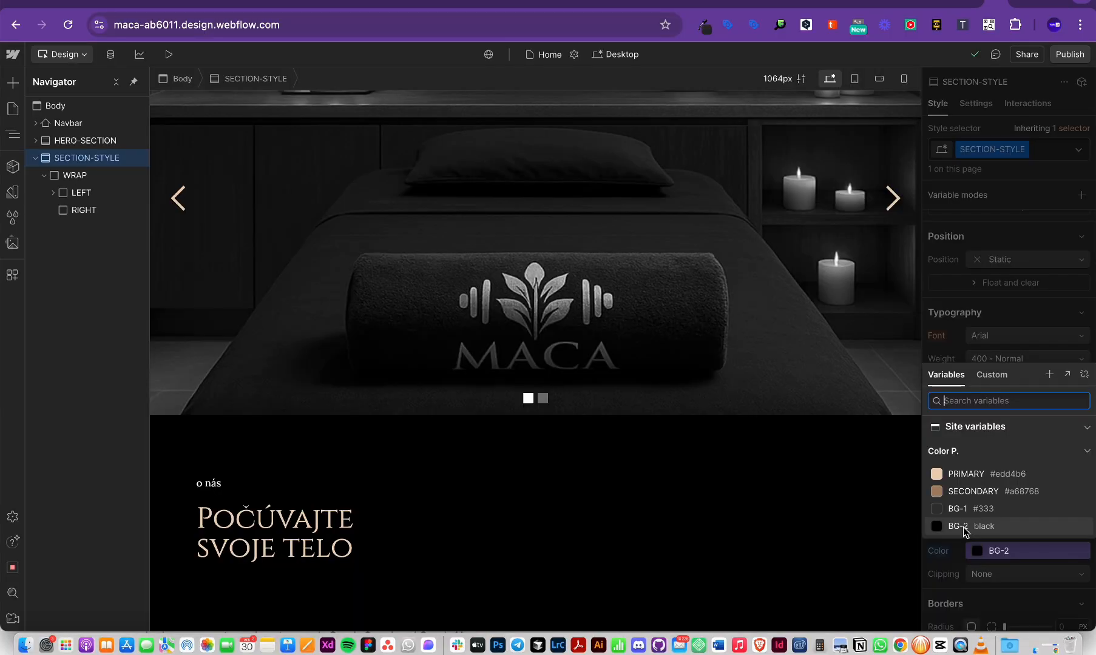
Step: Paste 1E1E1E as the background hex value and try the SECONDARY variable
click(958, 553)
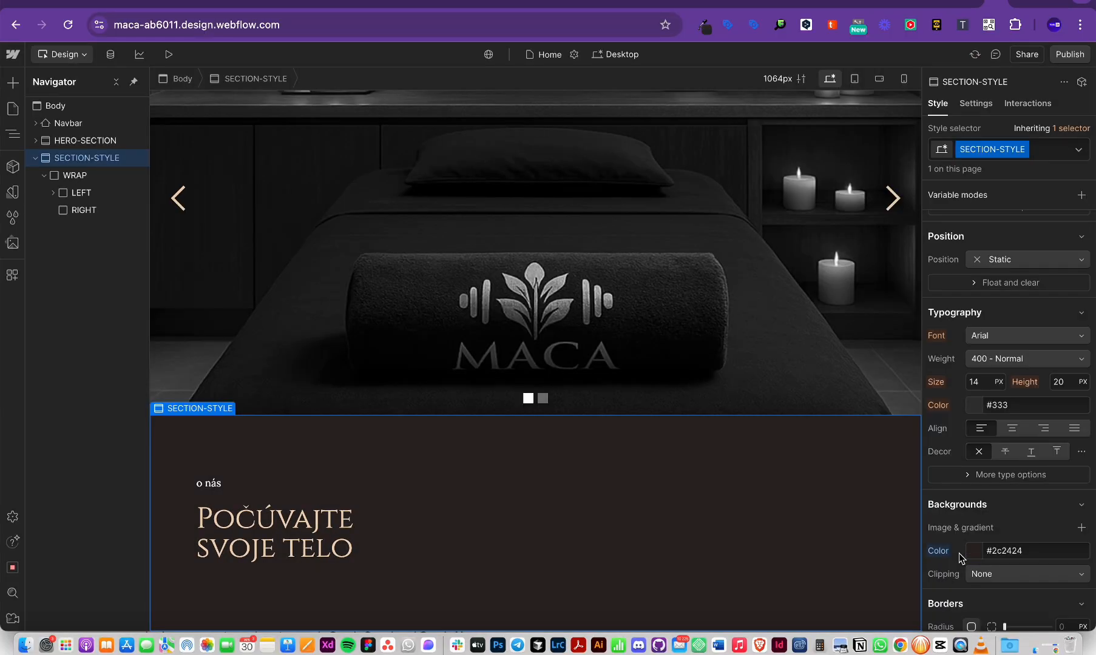
click(1017, 553)
key(super+v)
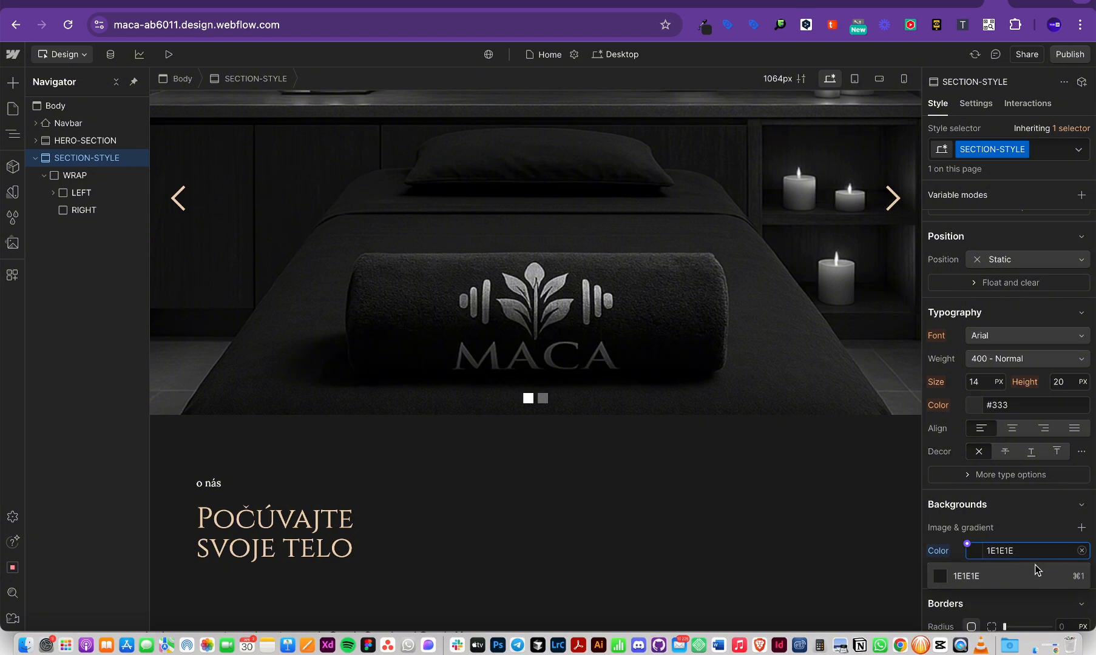
click(971, 551)
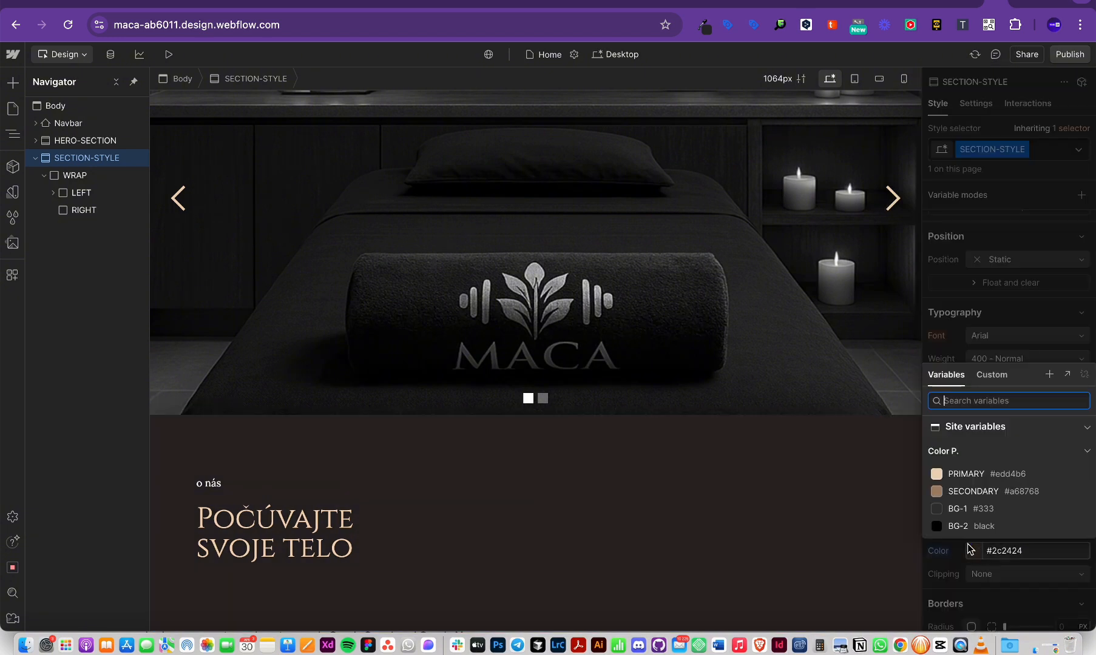
click(973, 492)
Step: Create a 'Black-grey' colour variable with value #1e1e1e and apply it as the background
click(1049, 374)
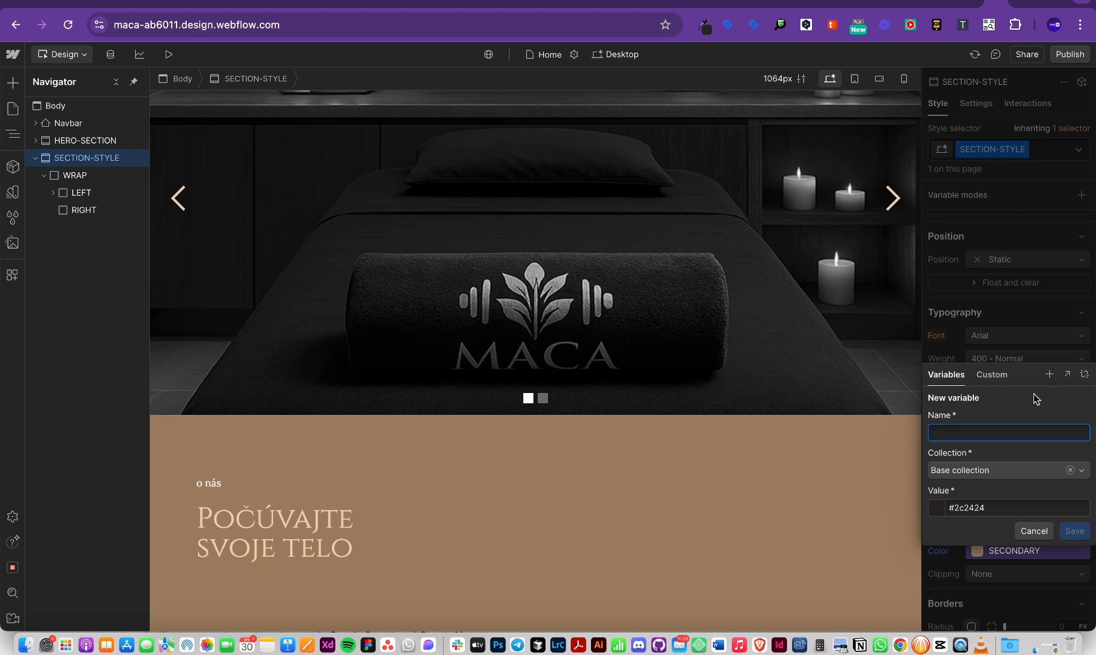
click(973, 508)
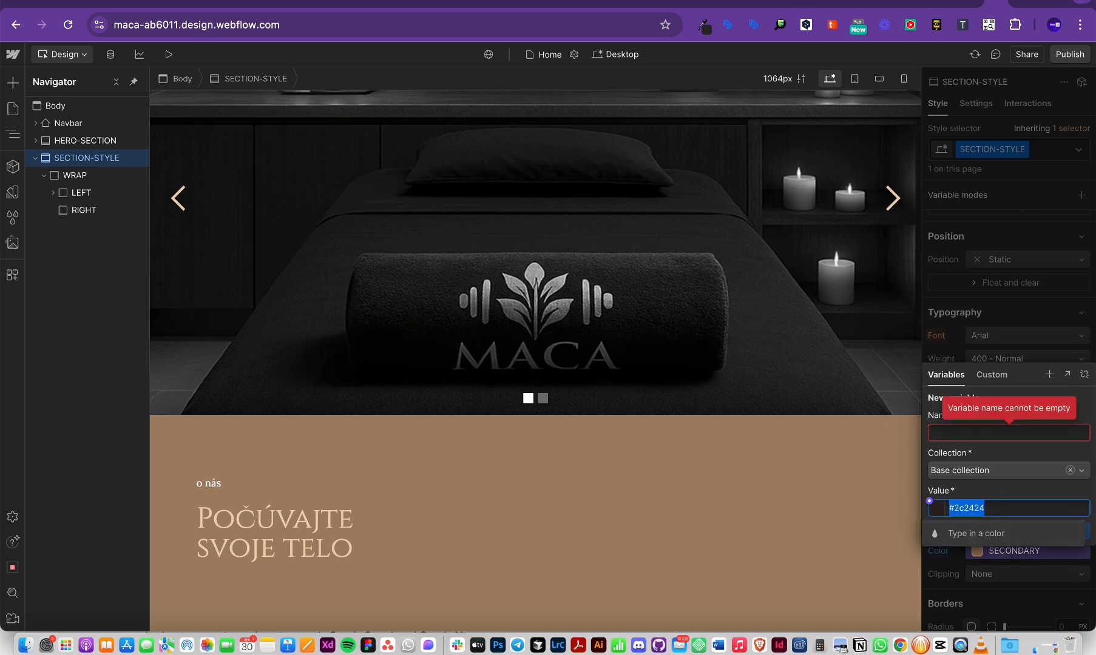
text(1e1e1e)
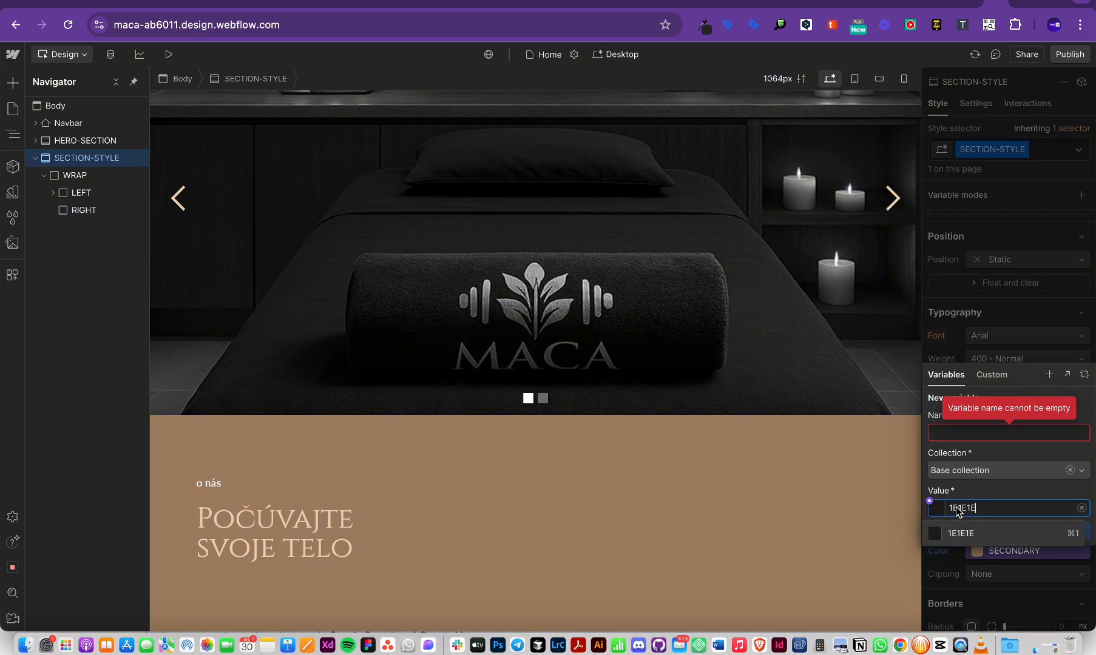
key(Return)
text(Black-grey)
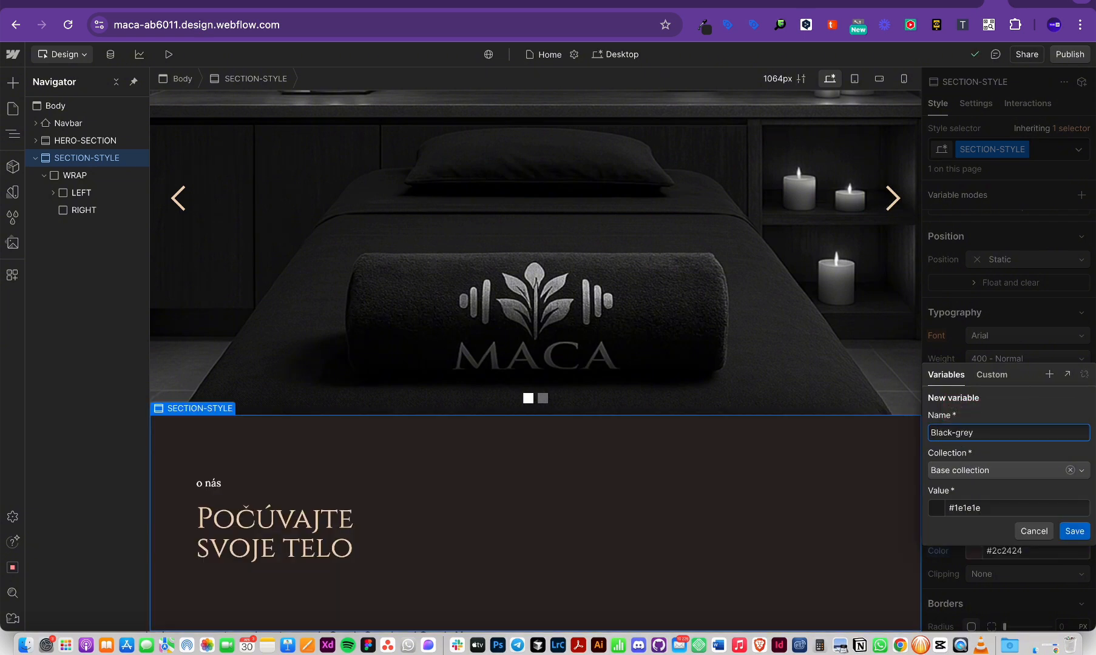
key(Return)
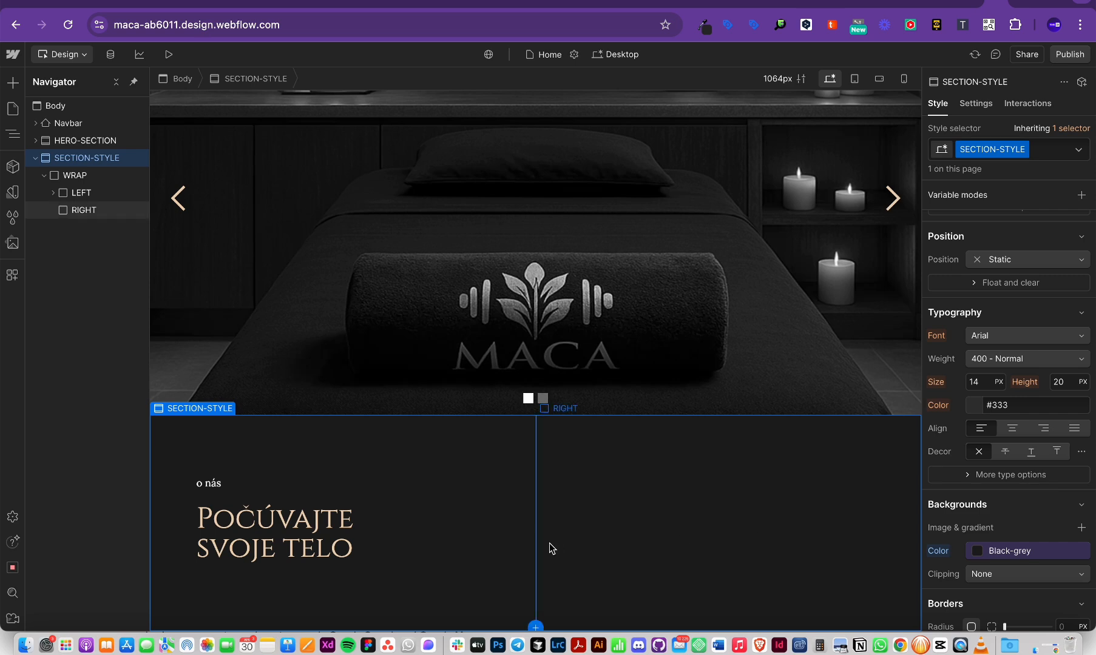
key(super+Tab)
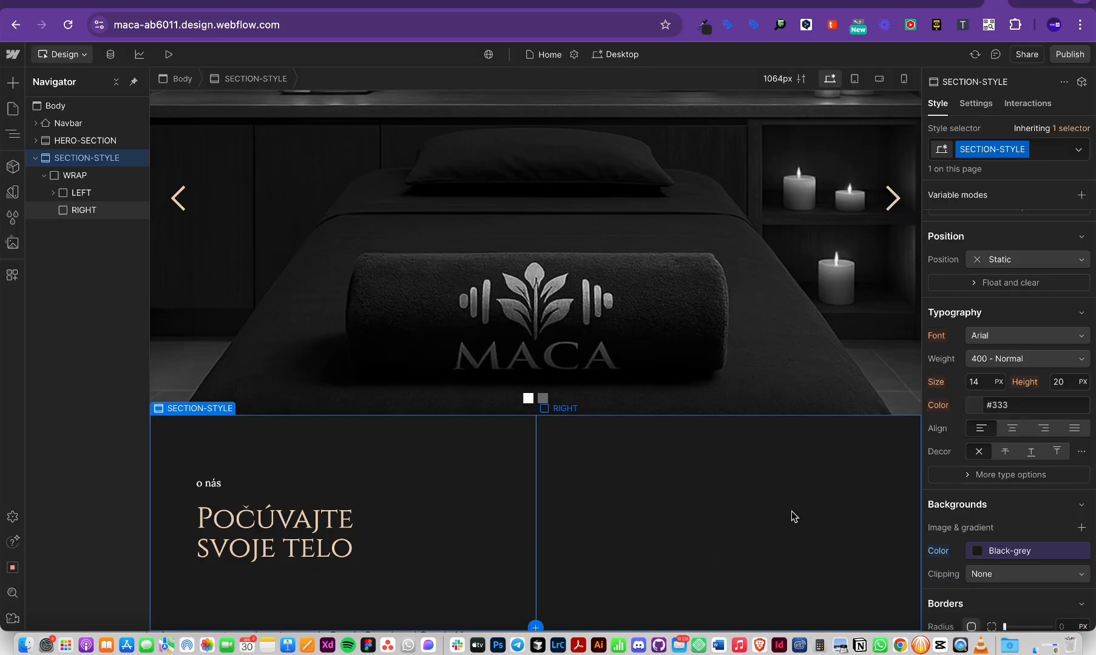
Step: Insert a Paragraph into the RIGHT column via Quick Find
key(super+Tab)
click(724, 539)
key(super+Tab)
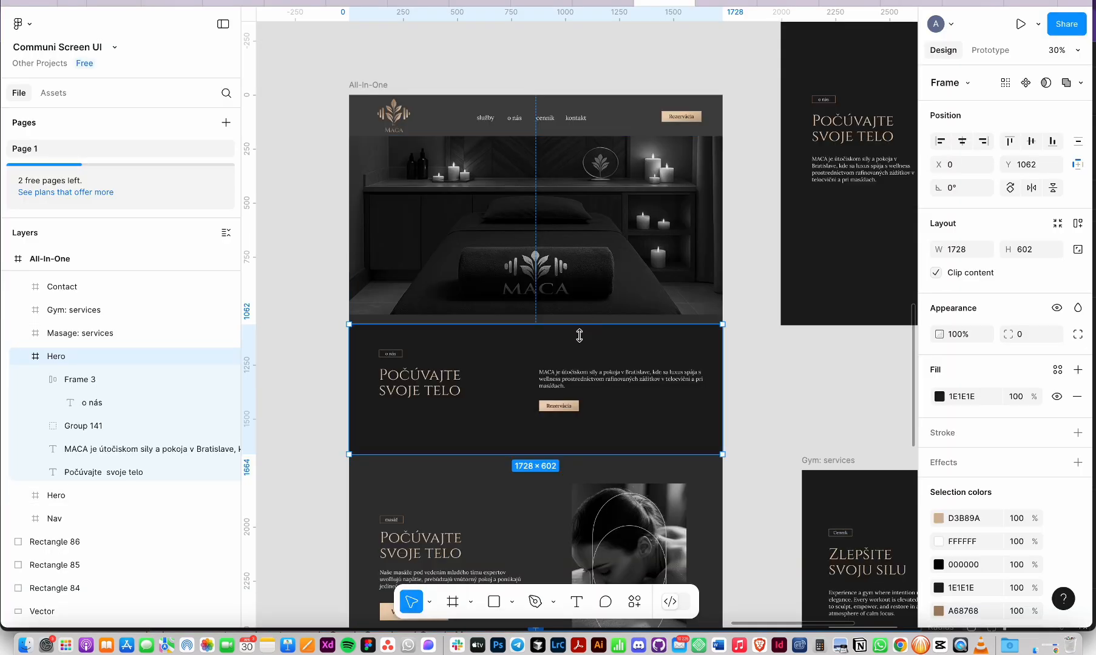
click(561, 376)
key(super+Tab)
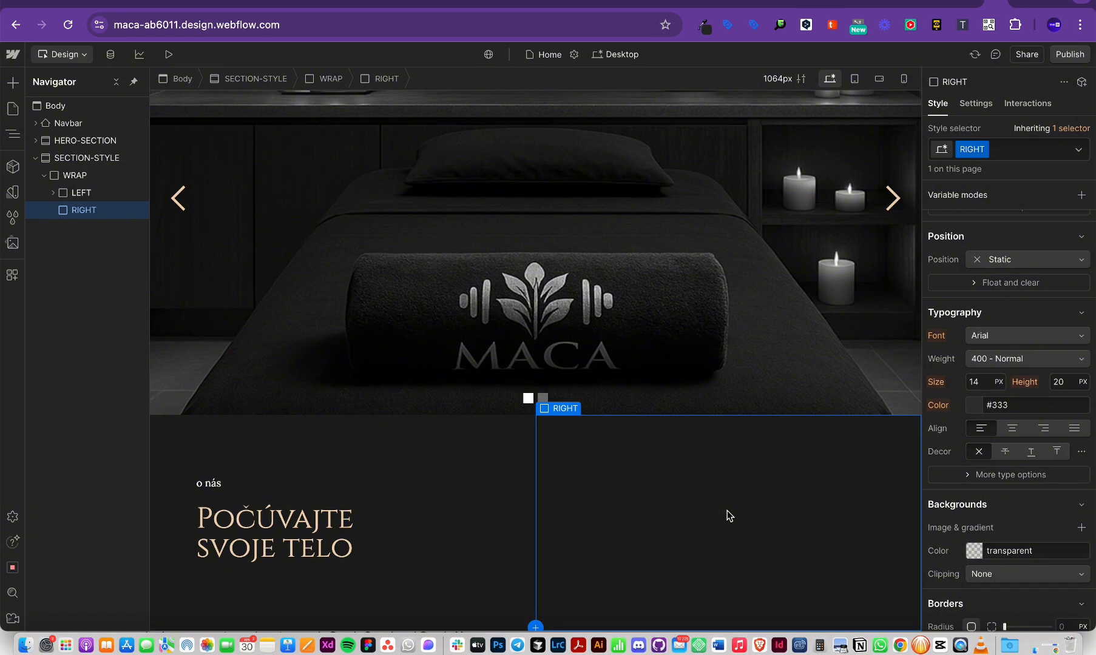
key(super+k)
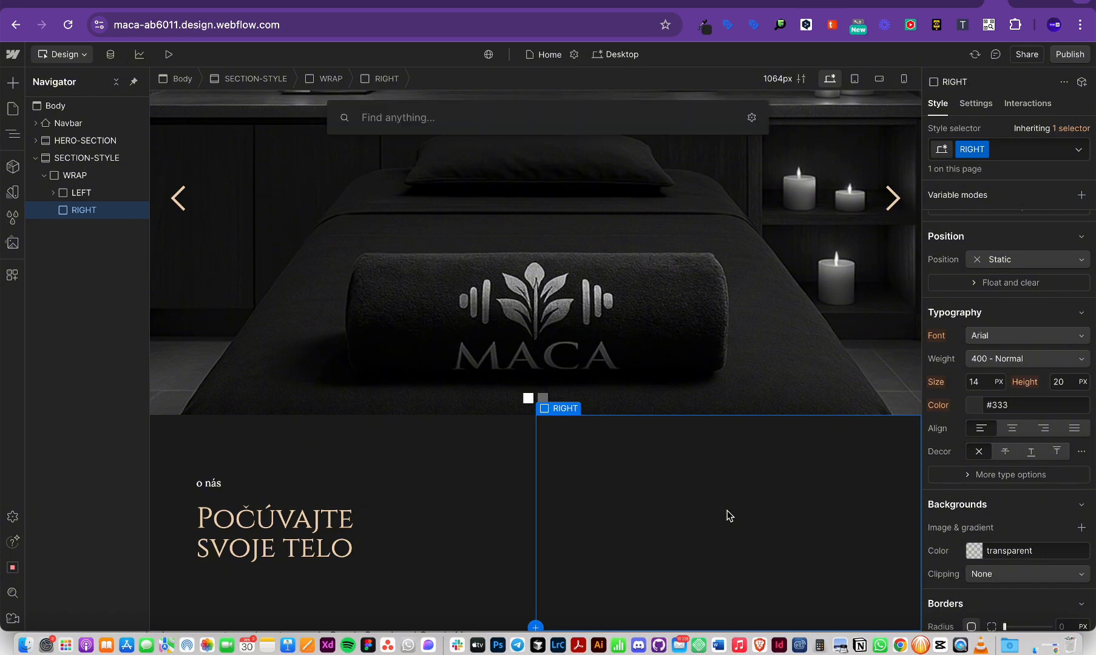
text(par)
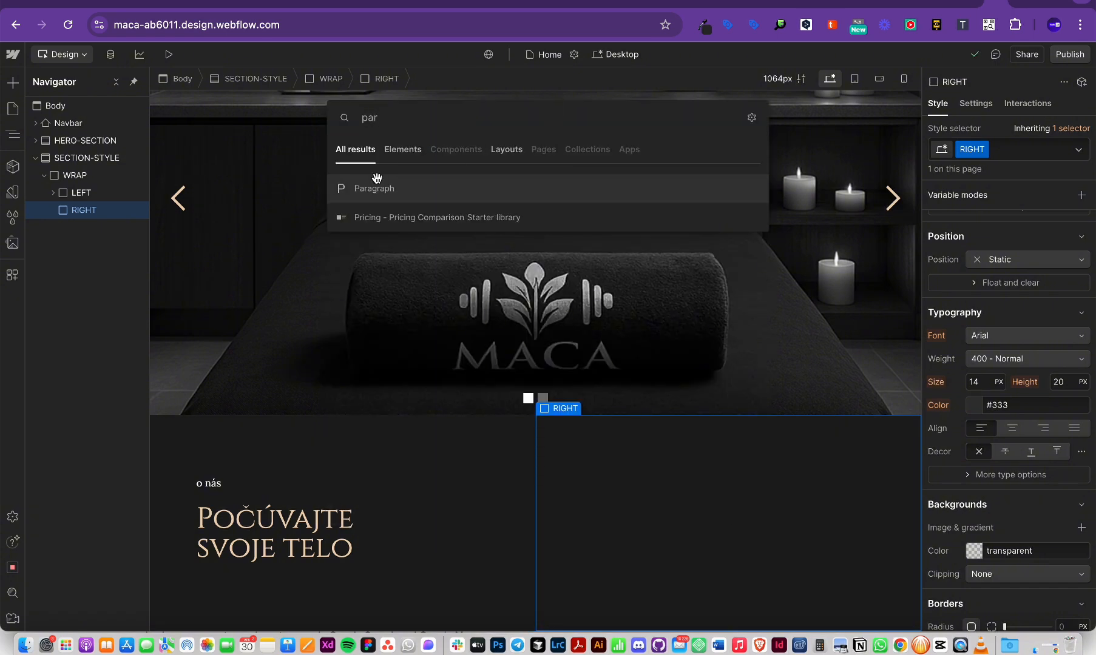
click(374, 176)
Step: Replace the Lorem ipsum placeholder with the MACA description copied from Figma
key(super+Tab)
double_click(622, 386)
key(super+c)
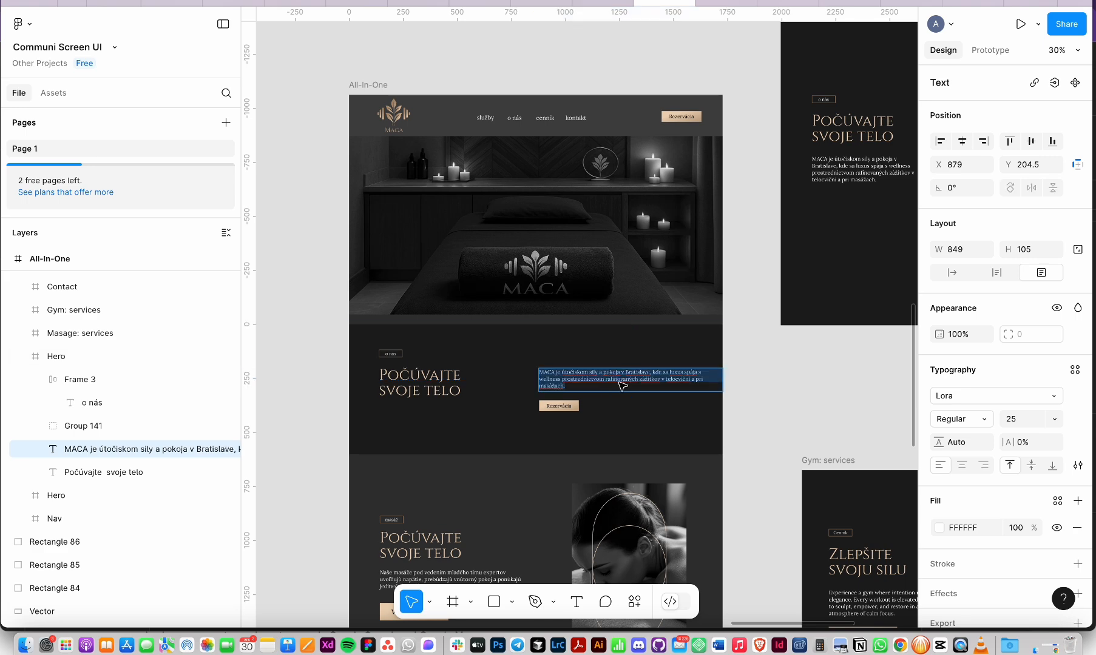
key(super+Tab)
double_click(670, 449)
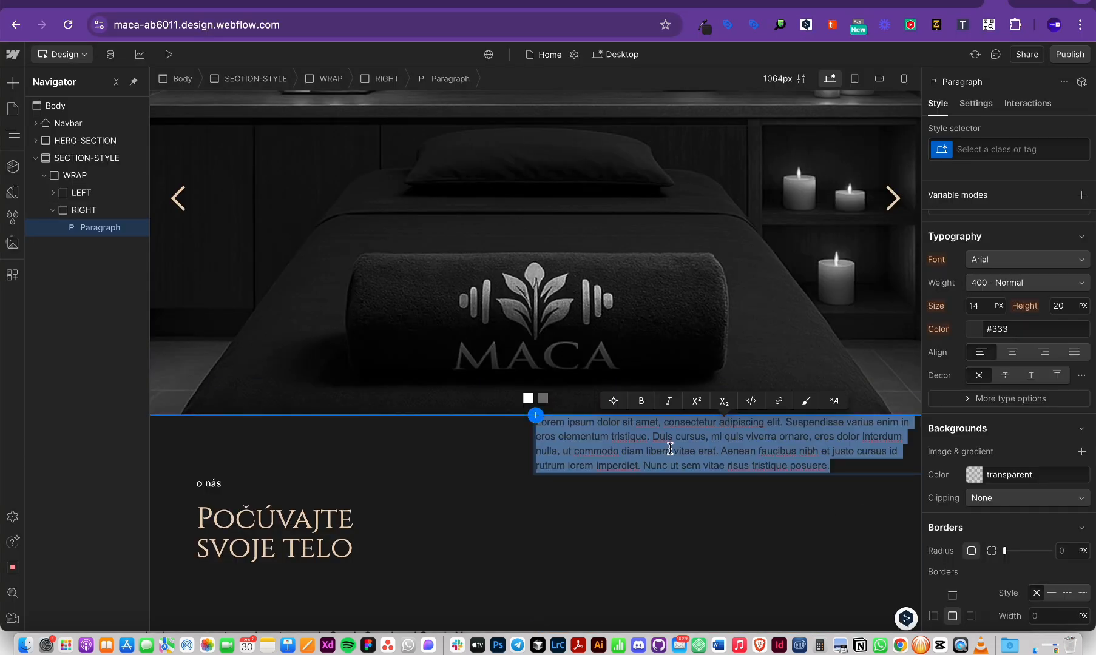
key(super+v)
click(709, 491)
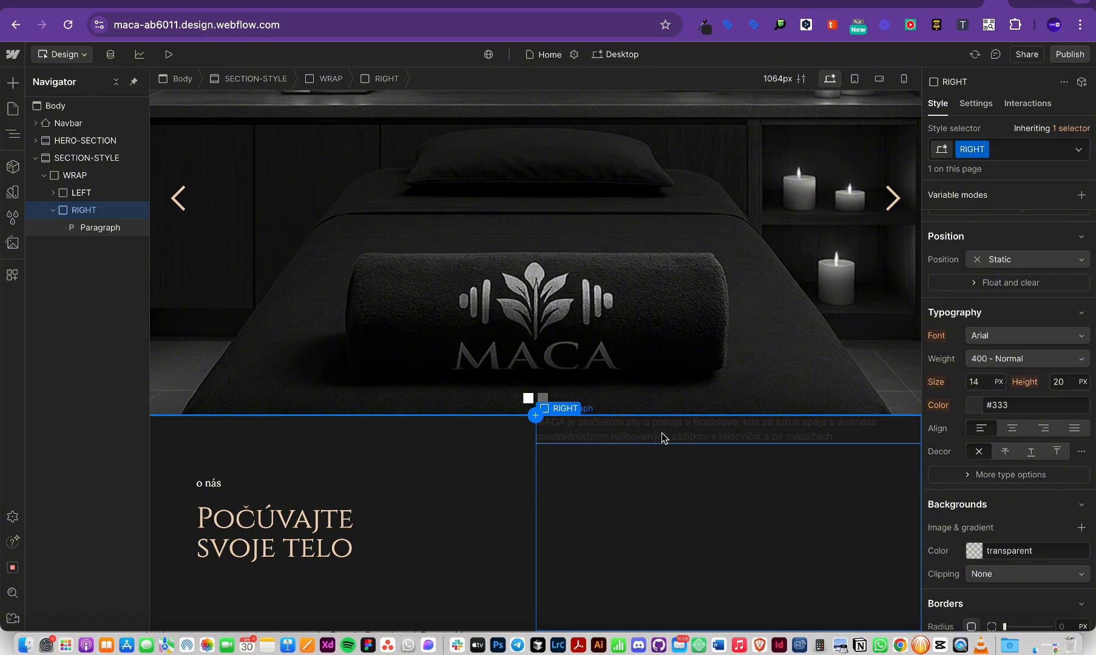
key(super+Tab)
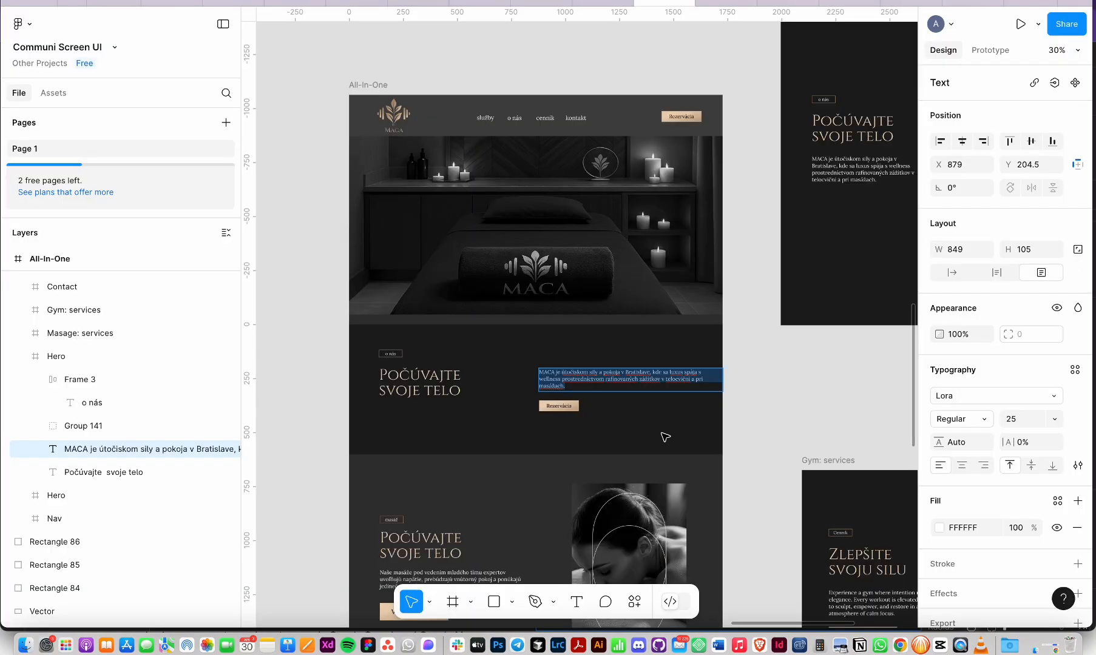
key(super+Tab)
Step: Apply the PRIMARY colour variable to the paragraph text and compare it with Figma
scroll(1015, 357, down, 3)
click(973, 304)
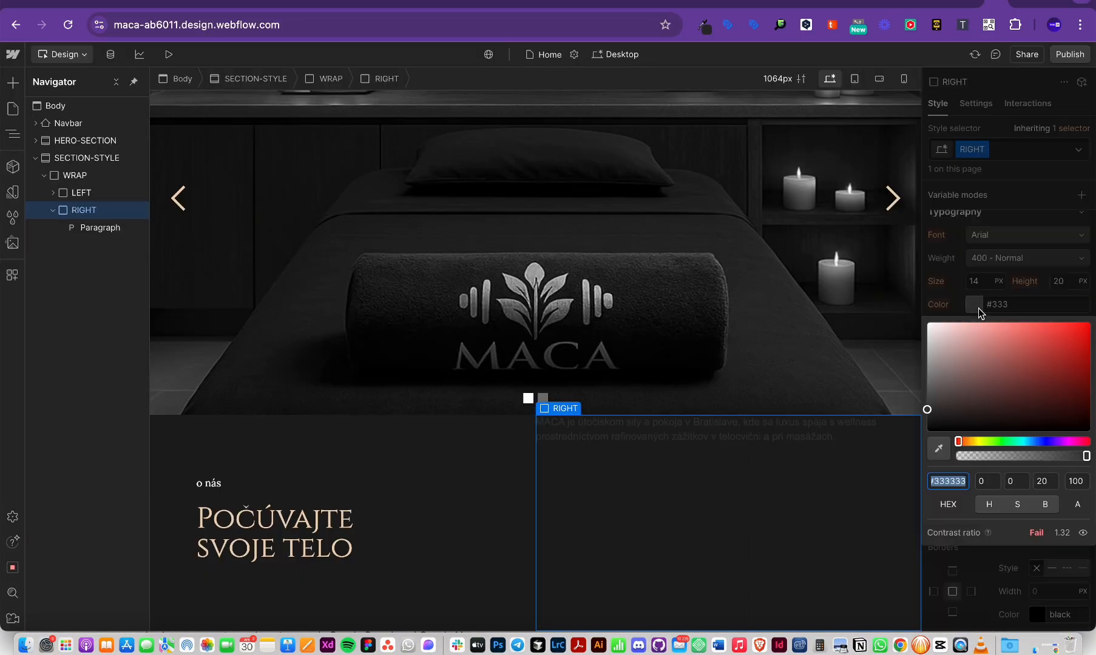
click(977, 305)
click(978, 304)
click(965, 477)
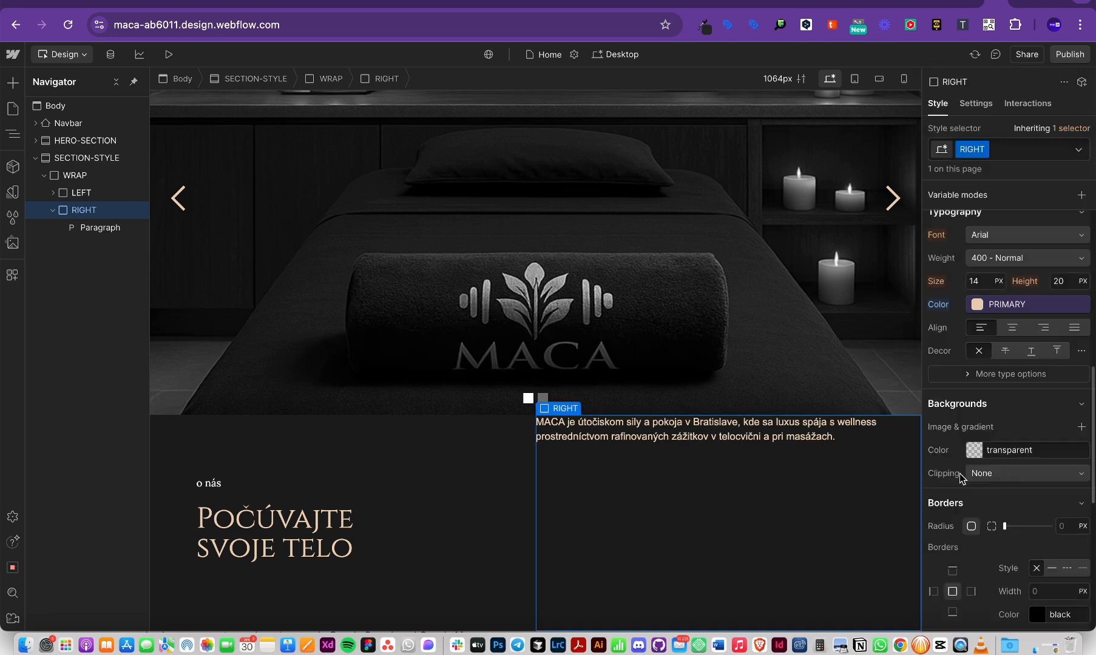
key(super+Tab)
scroll(607, 391, down, 2)
scroll(606, 391, up, 6)
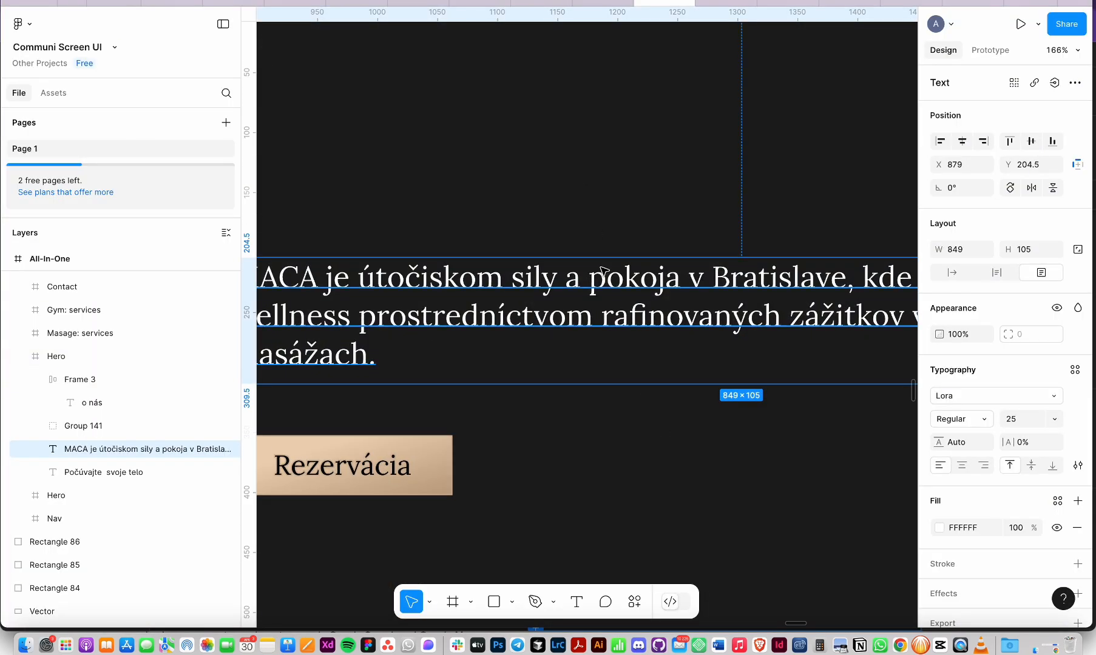
key(super+Tab)
key(super+Tab)
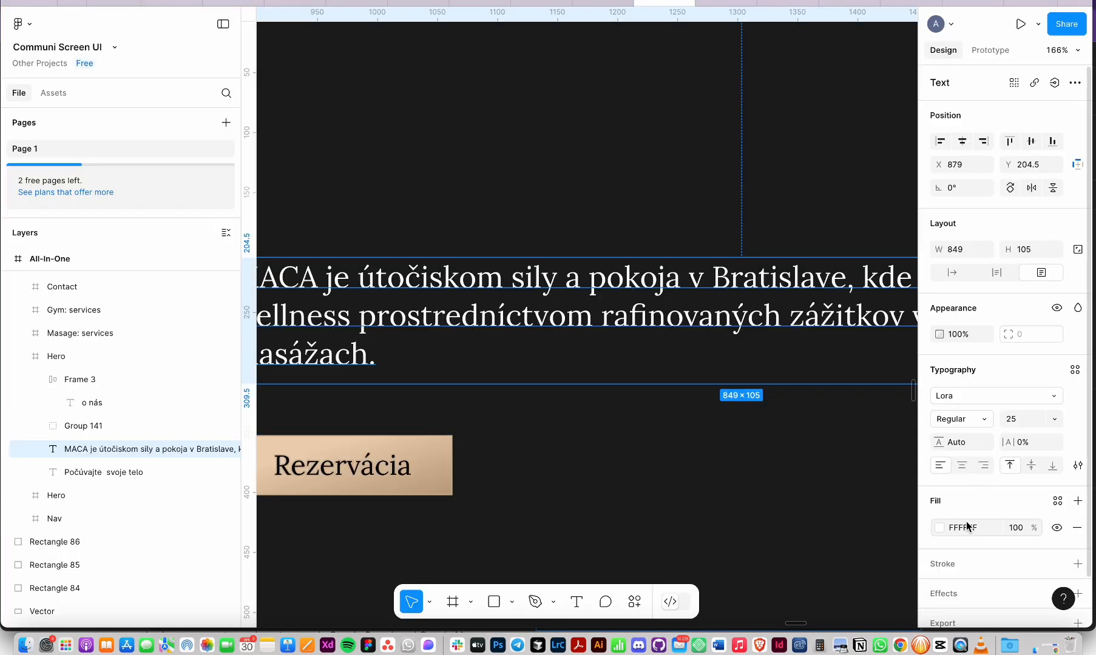
key(super+Tab)
Step: Start a new colour variable 'whi' set to Black-grey, then cancel it
click(978, 304)
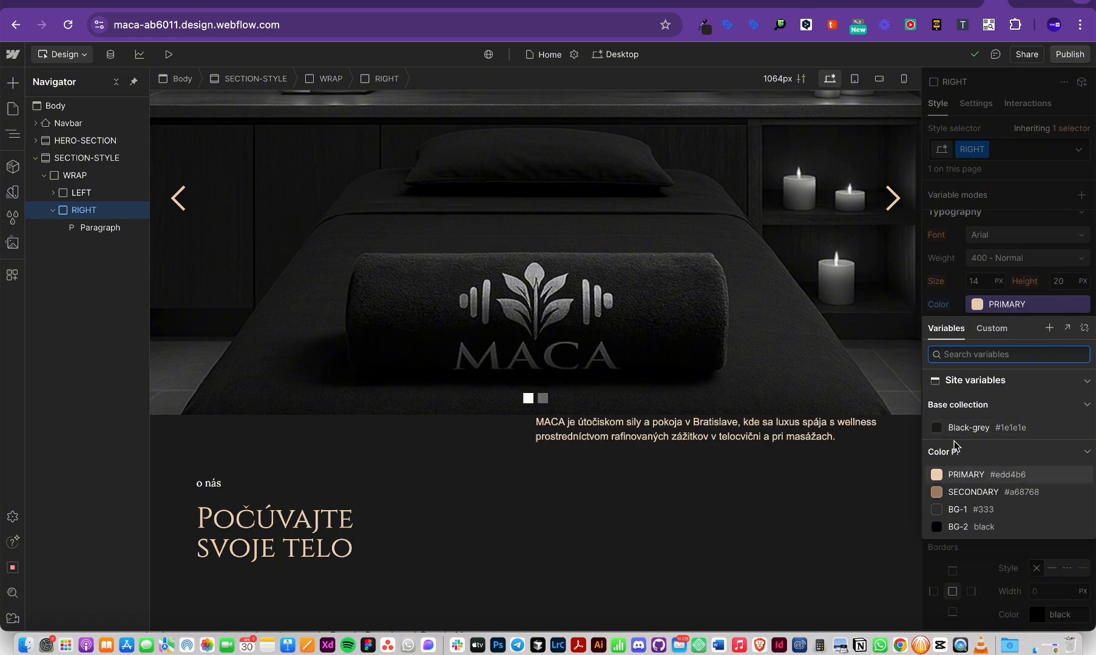
click(1049, 328)
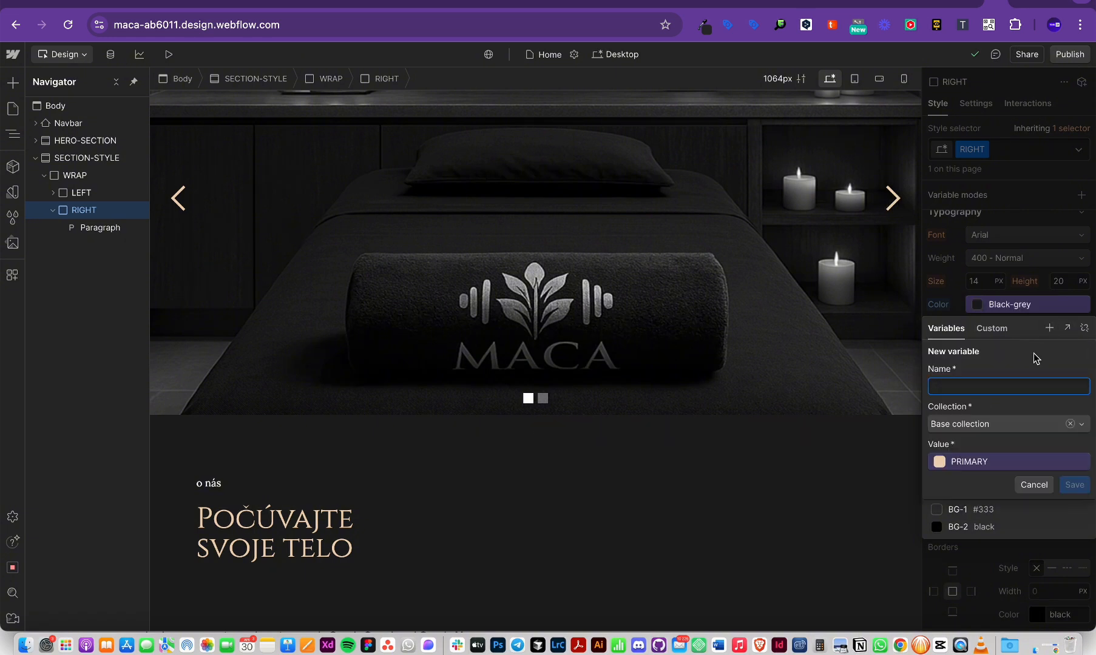
text(white)
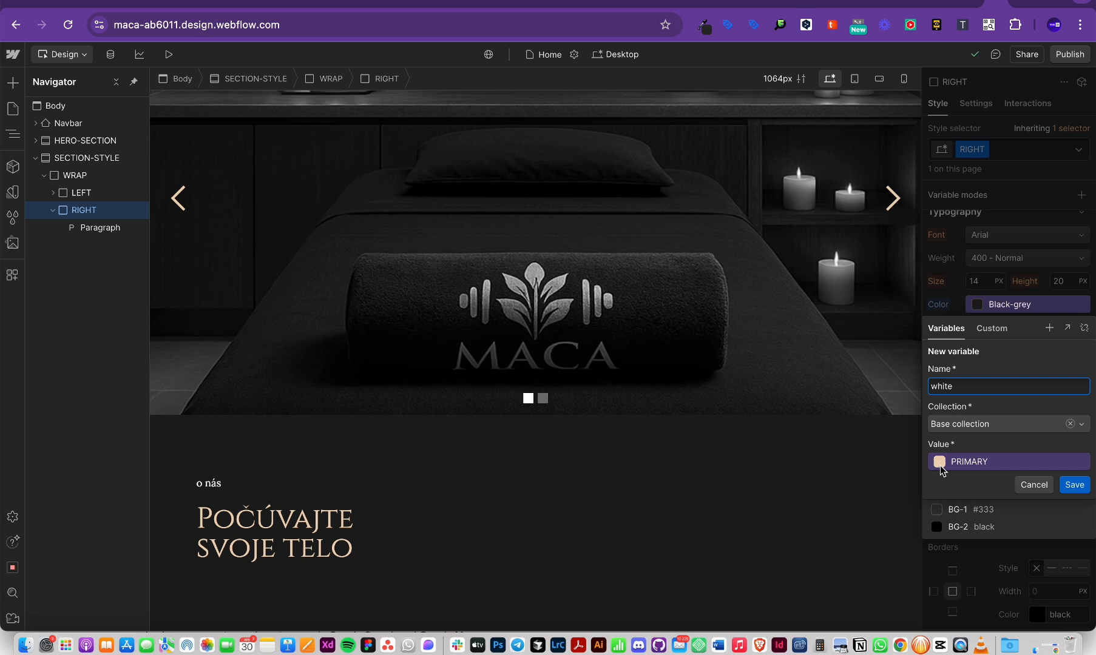
click(941, 466)
click(973, 338)
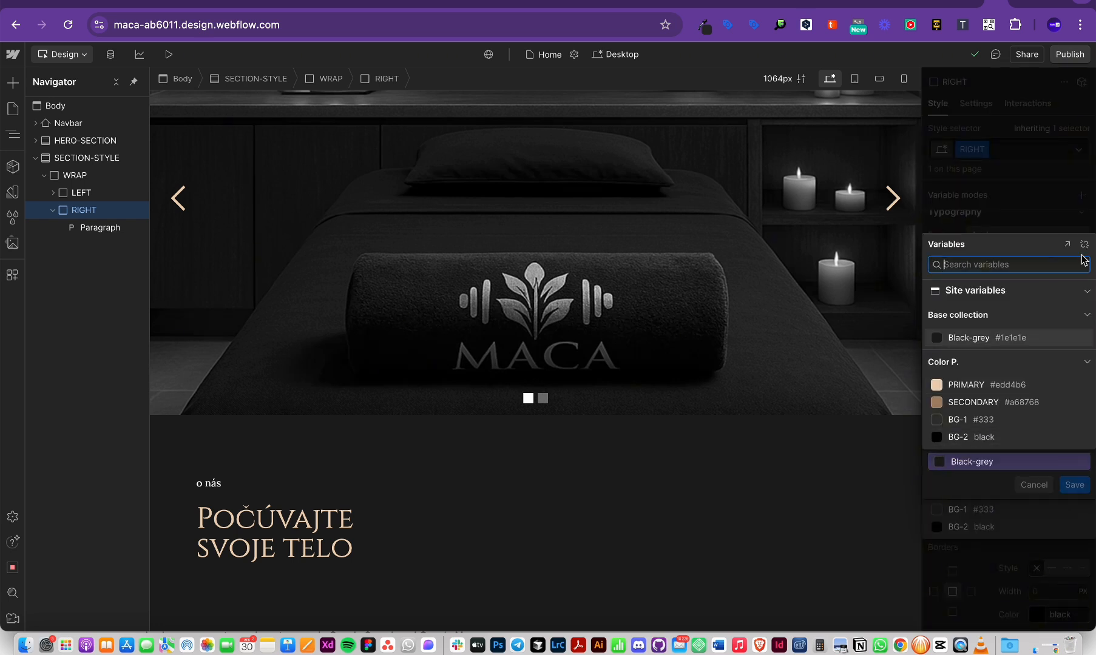
click(1086, 246)
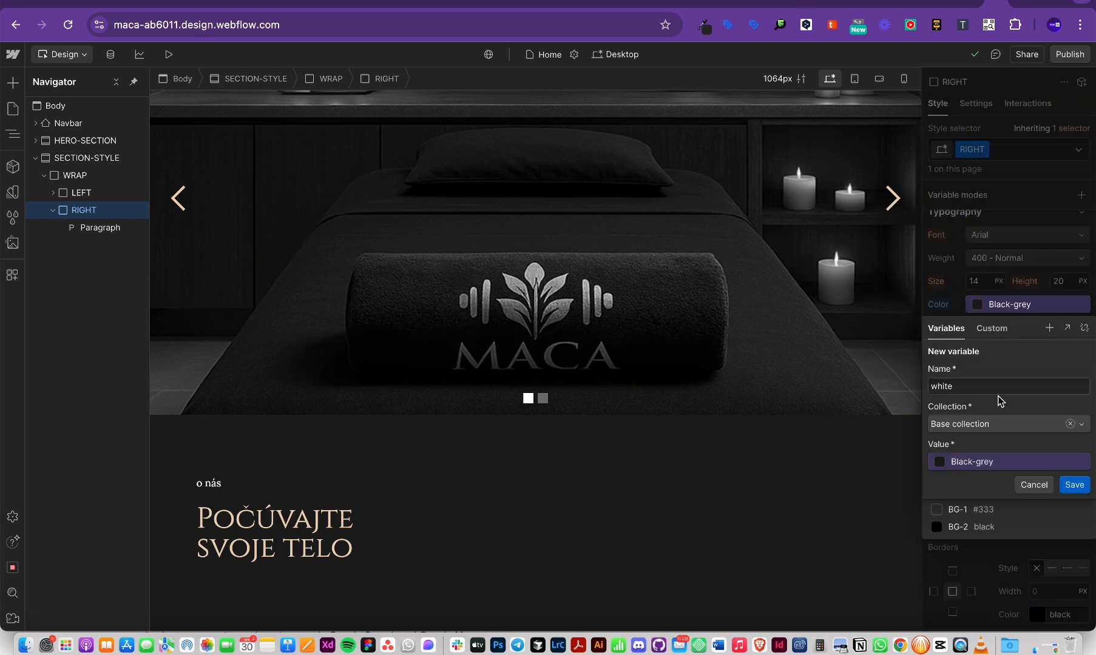
click(978, 465)
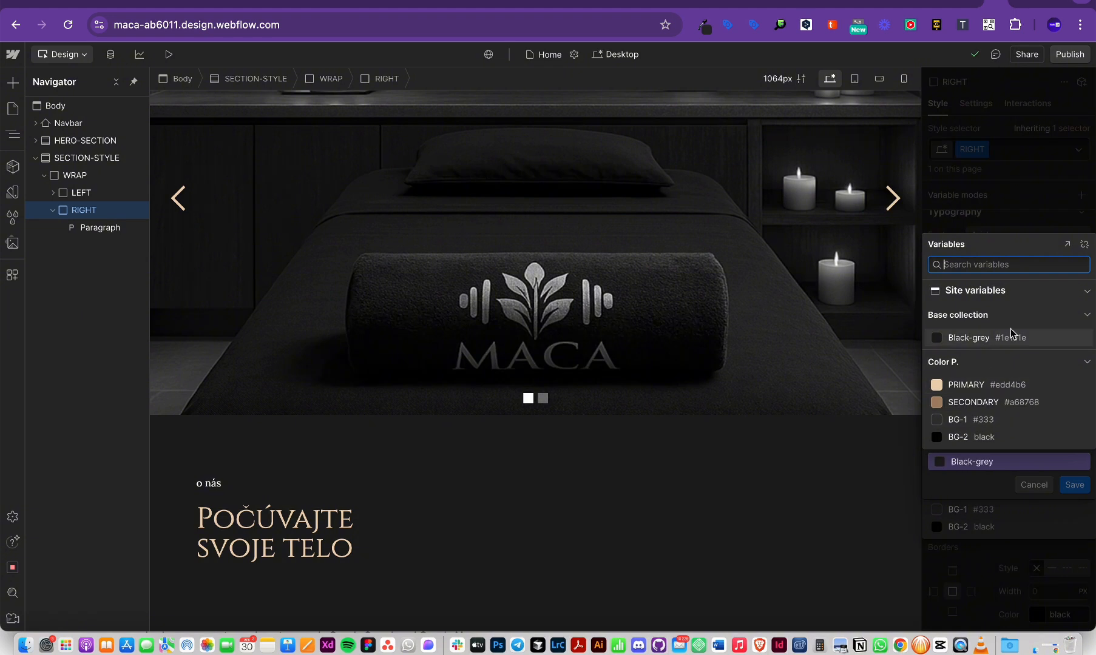
click(1068, 244)
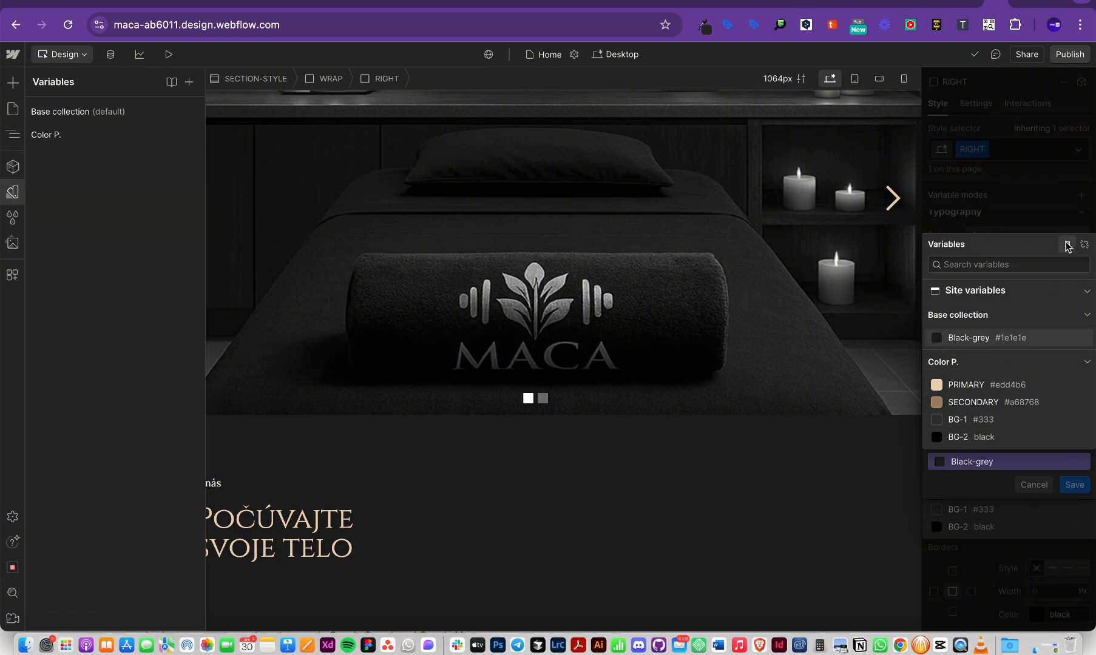
click(1034, 484)
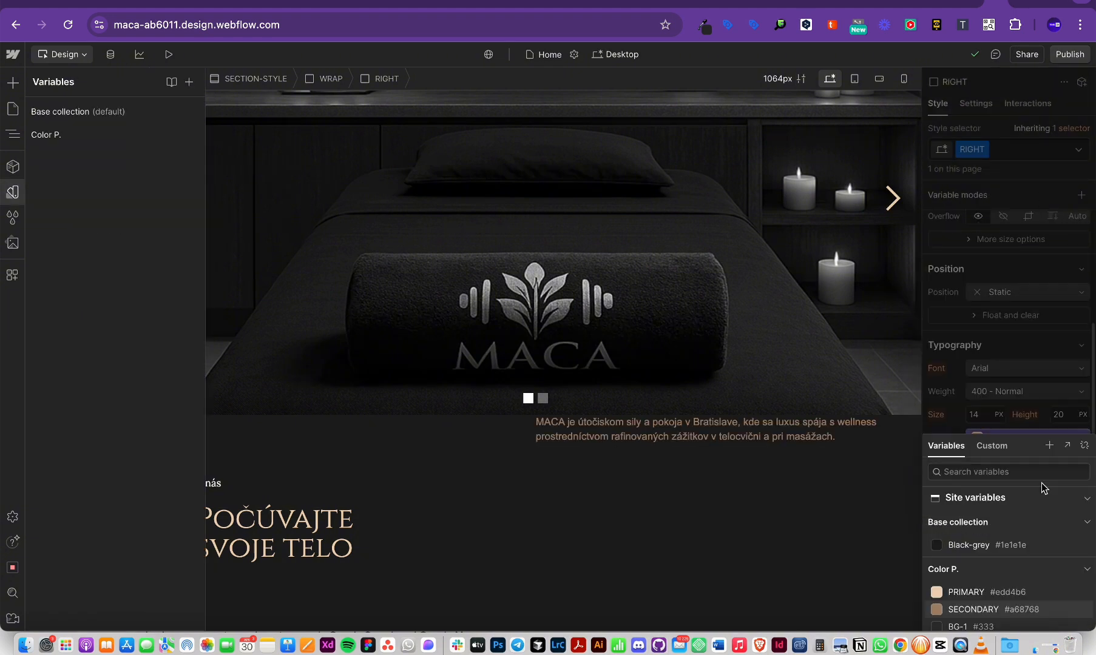
click(719, 431)
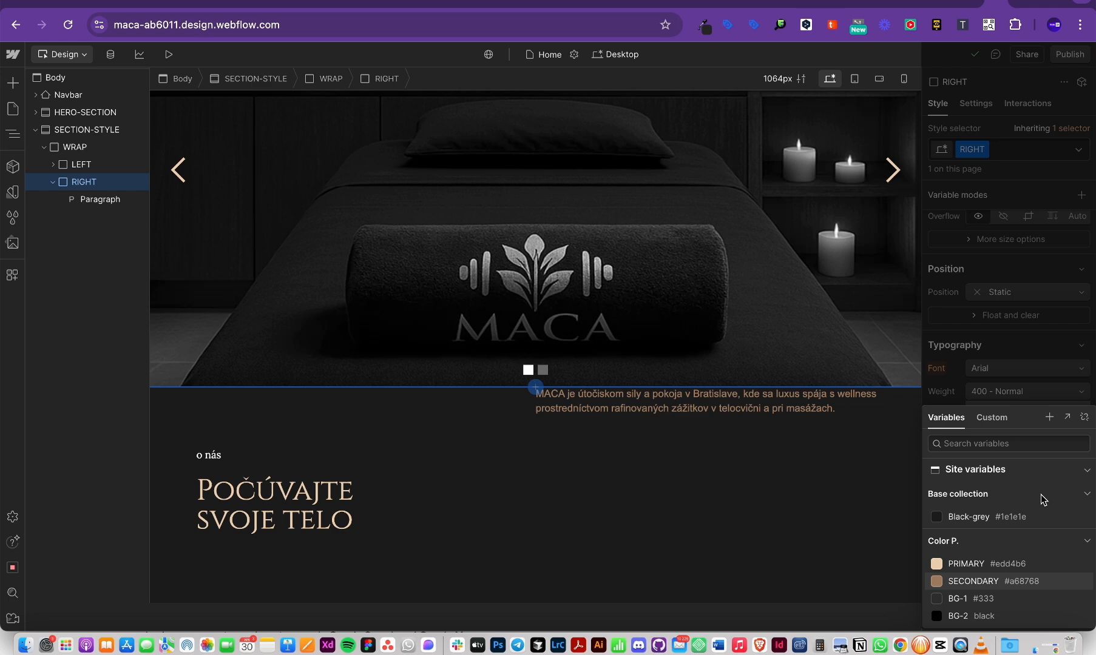
click(970, 345)
Step: Detach the text colour from the SECONDARY variable and make the paragraph text white
click(981, 441)
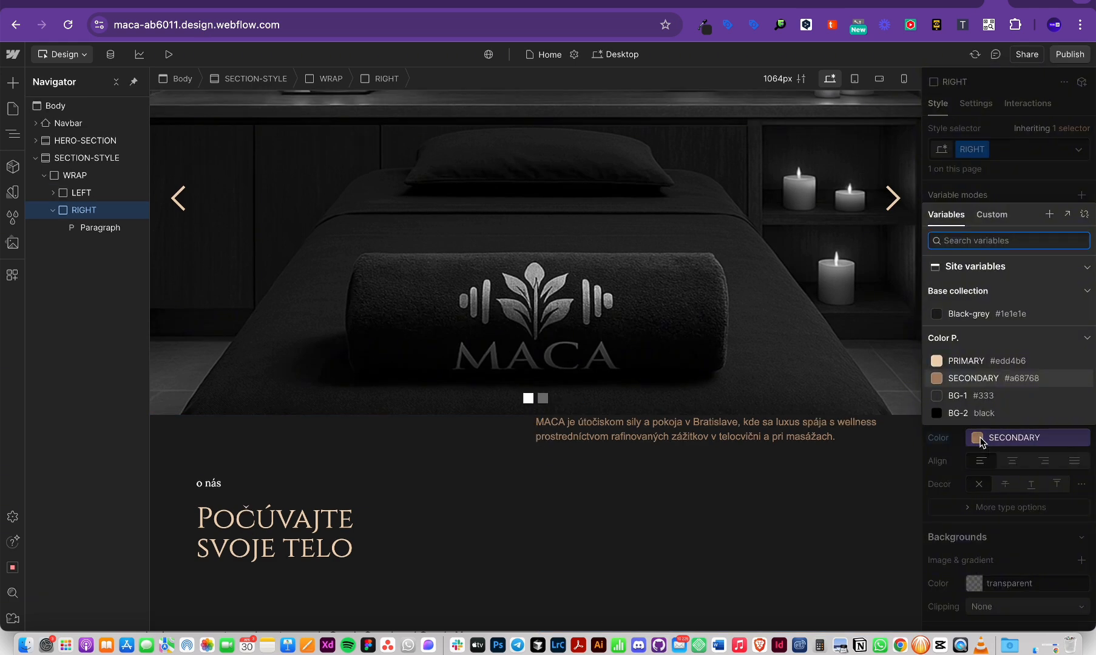
click(981, 441)
click(981, 439)
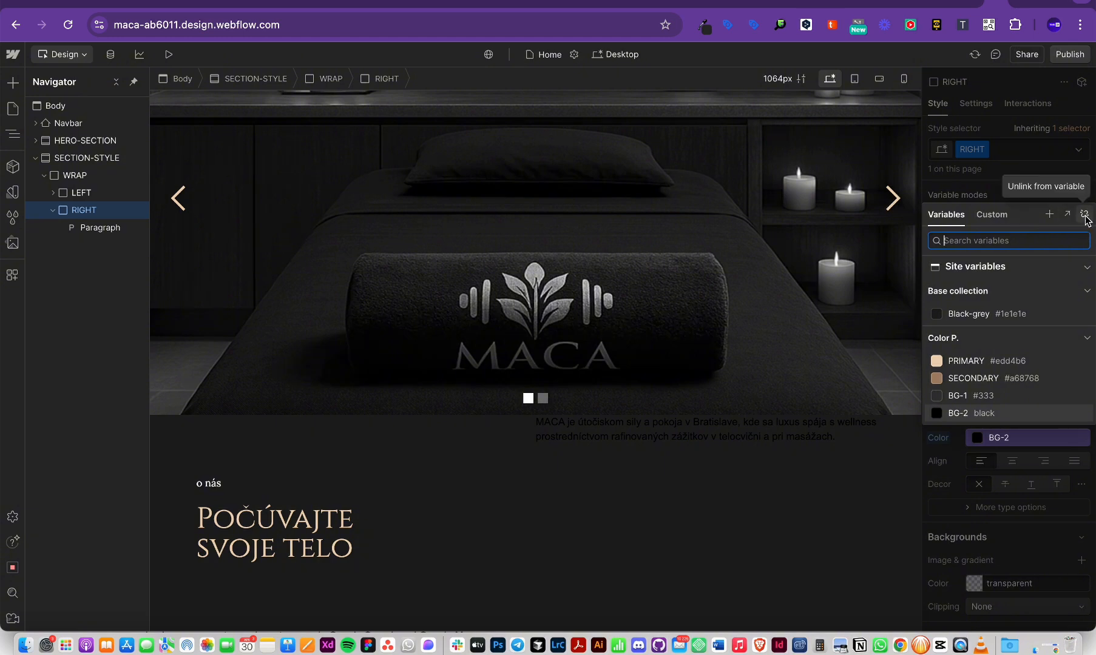
click(1084, 215)
click(1002, 438)
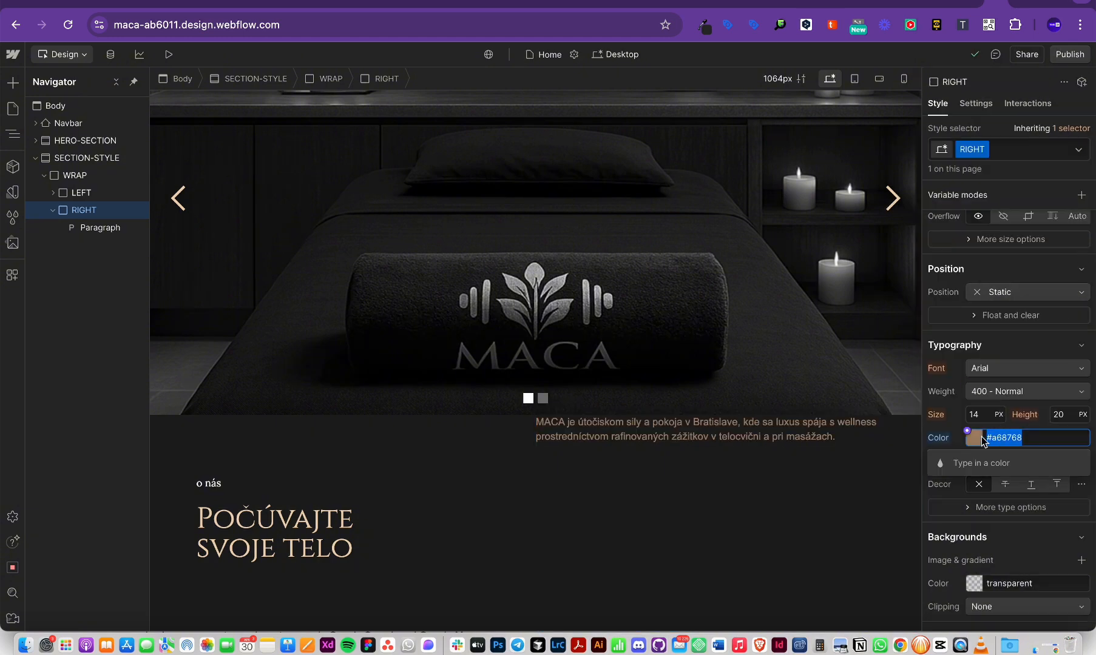
click(982, 436)
click(1004, 437)
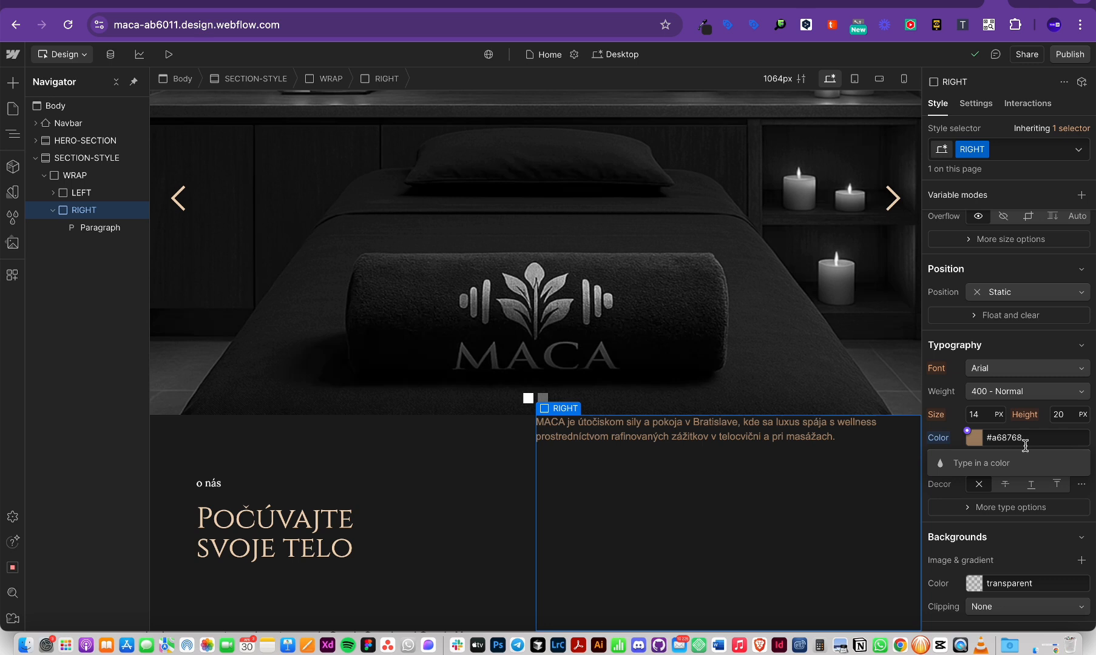
click(977, 442)
click(927, 203)
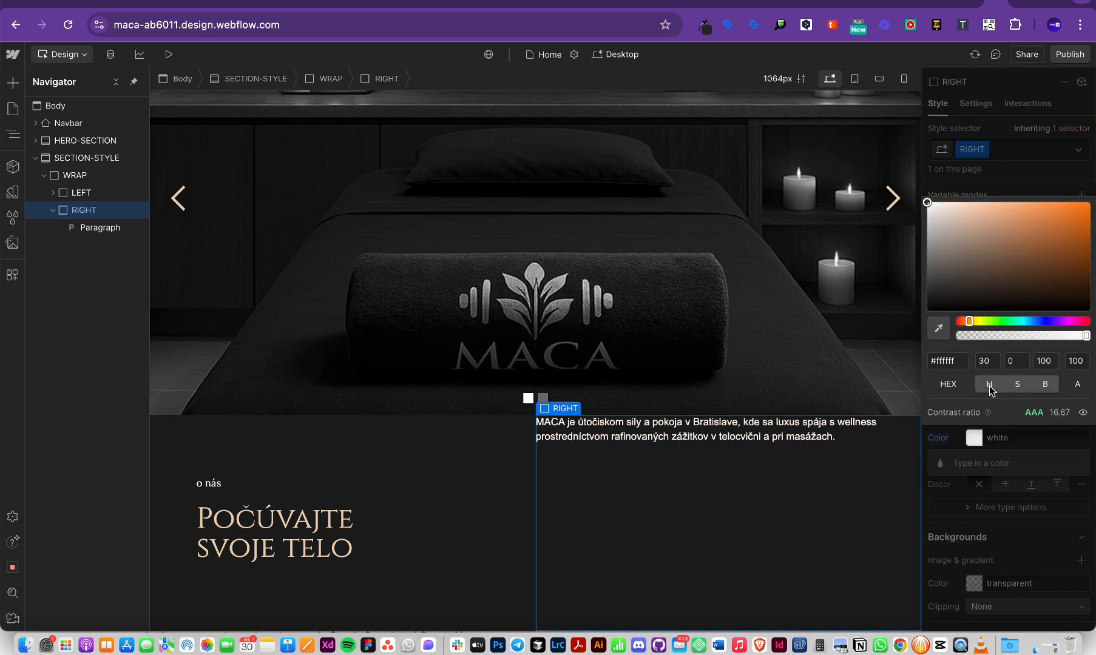
key(Return)
click(982, 437)
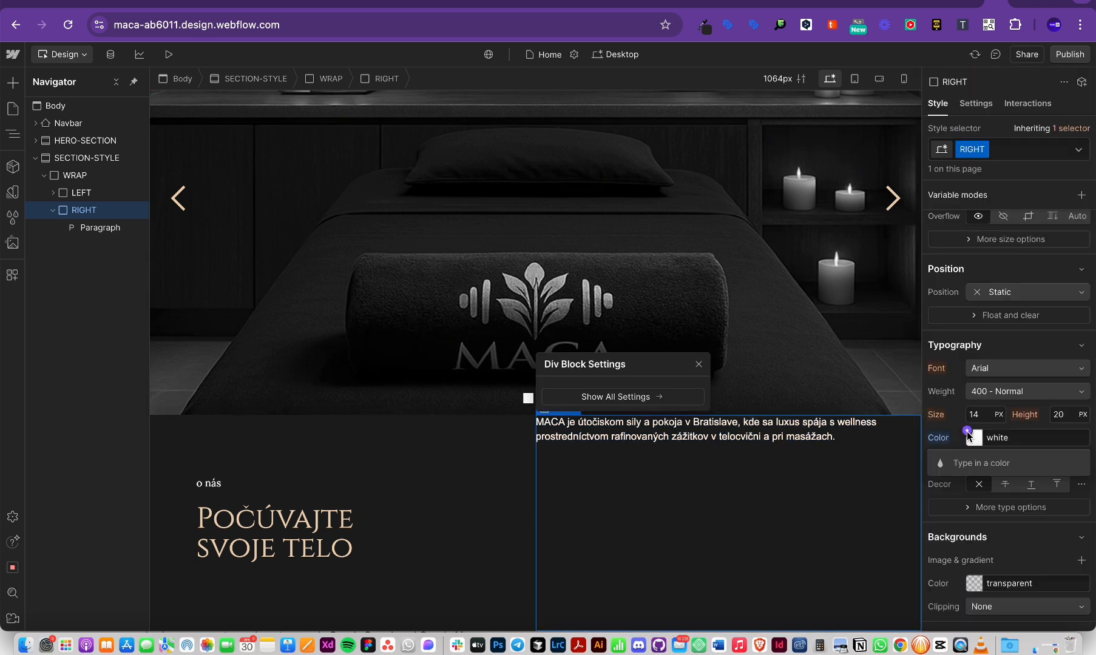
Step: Save the white colour as a new 'white' variable and check the paragraph in Figma
click(967, 431)
click(1049, 213)
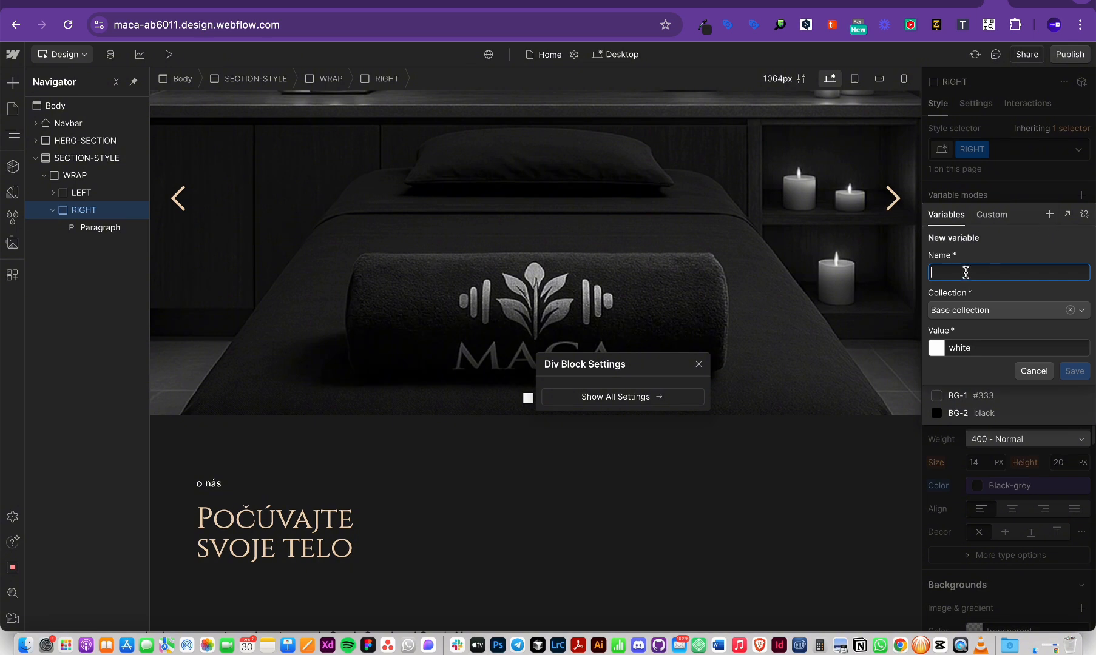
text(white)
click(1075, 371)
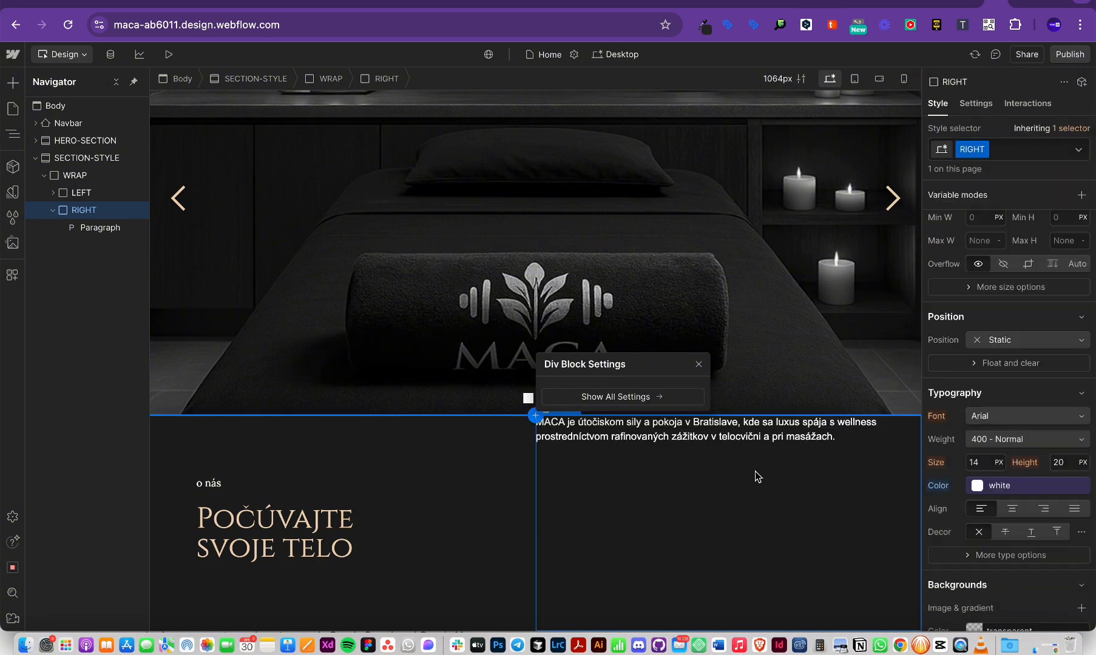
key(super+Tab)
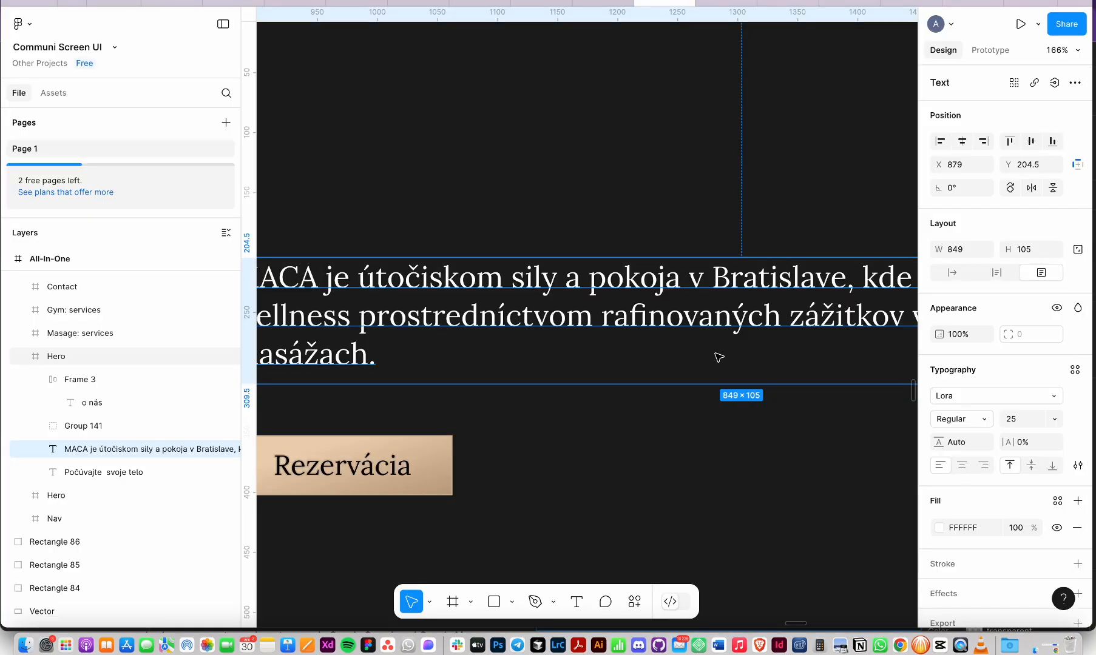
key(Return)
key(super+Tab)
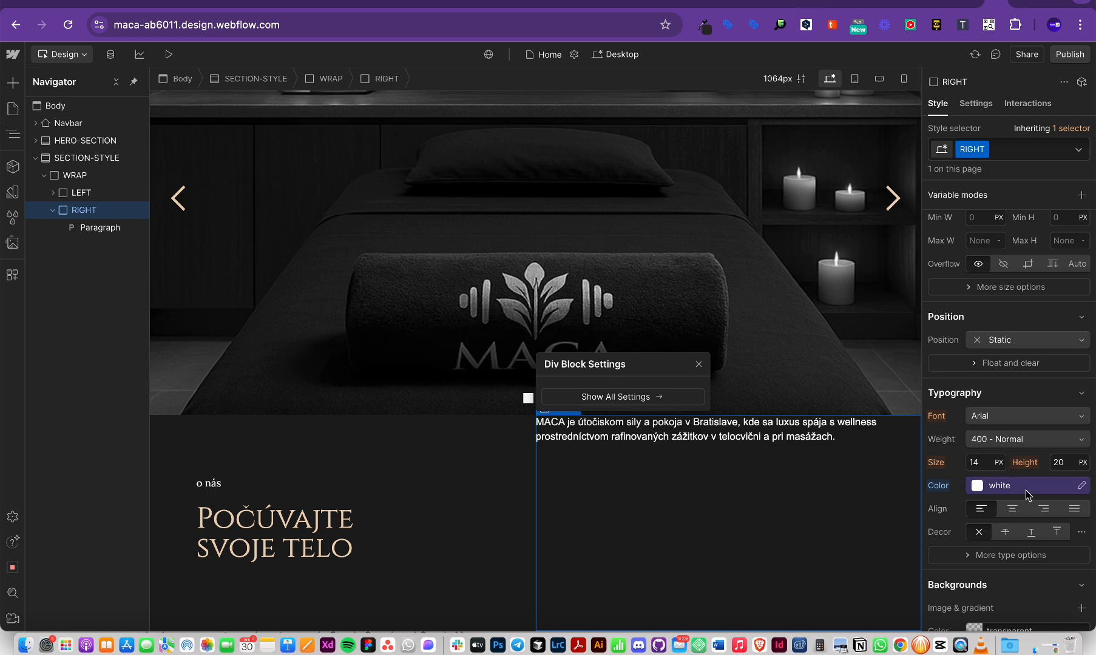
click(1018, 418)
Step: Set the RIGHT column font to Lora and select the MACA paragraph
click(1031, 250)
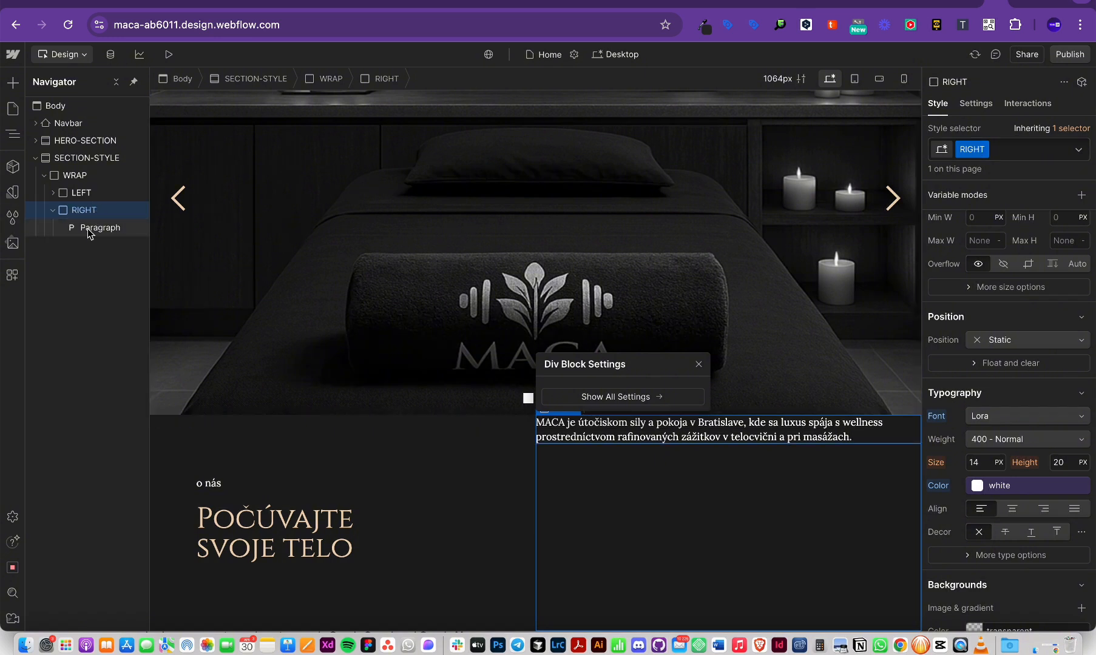
click(658, 426)
click(675, 510)
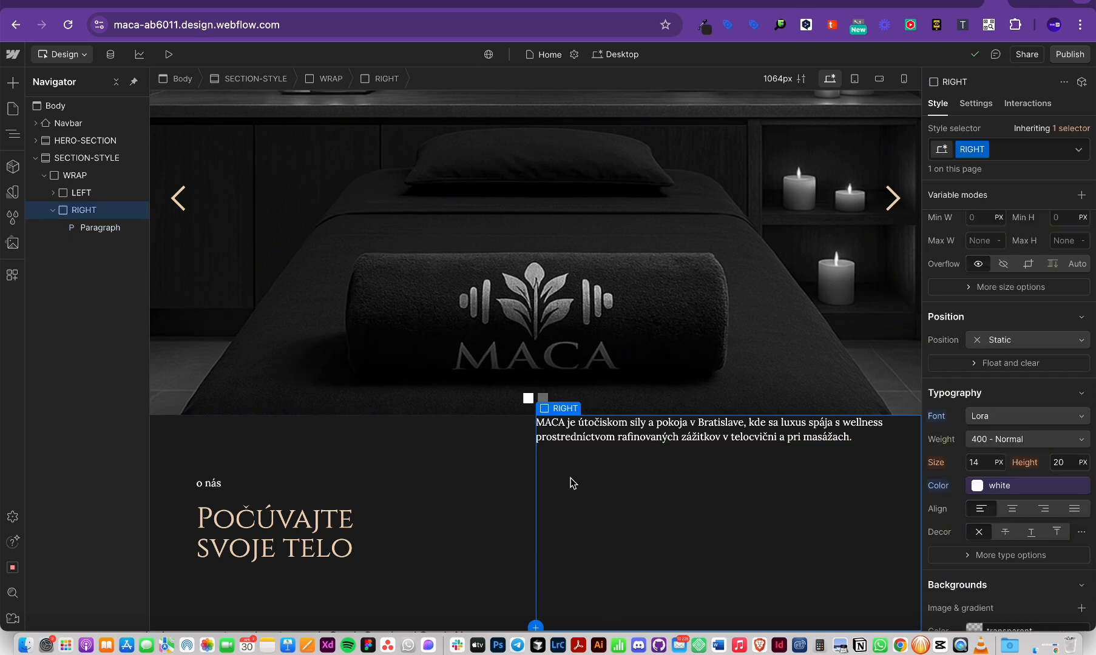
click(697, 432)
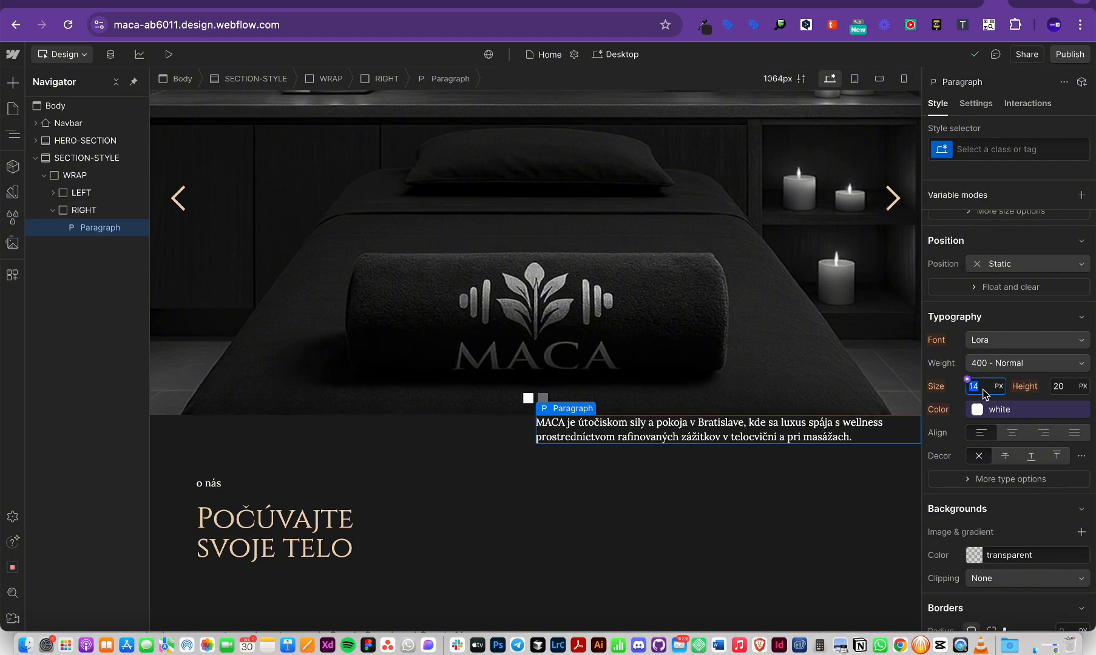
Step: Read the Figma paragraph size and give the MACA paragraph a 0.9 rem font size
key(super+Tab)
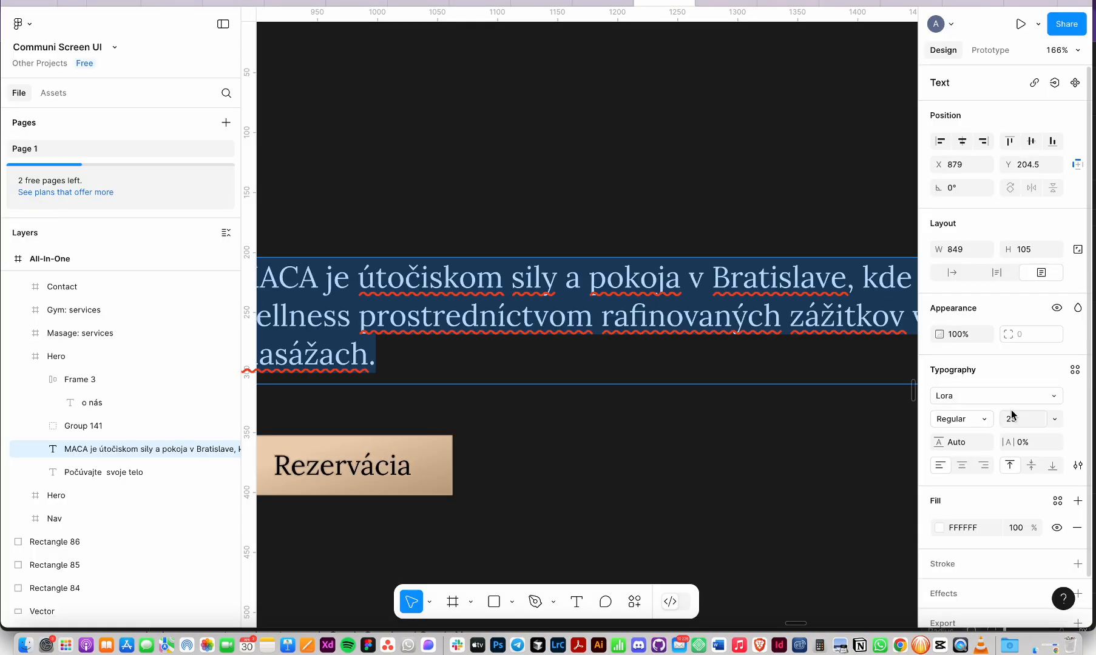
scroll(690, 347, down, 10)
click(691, 345)
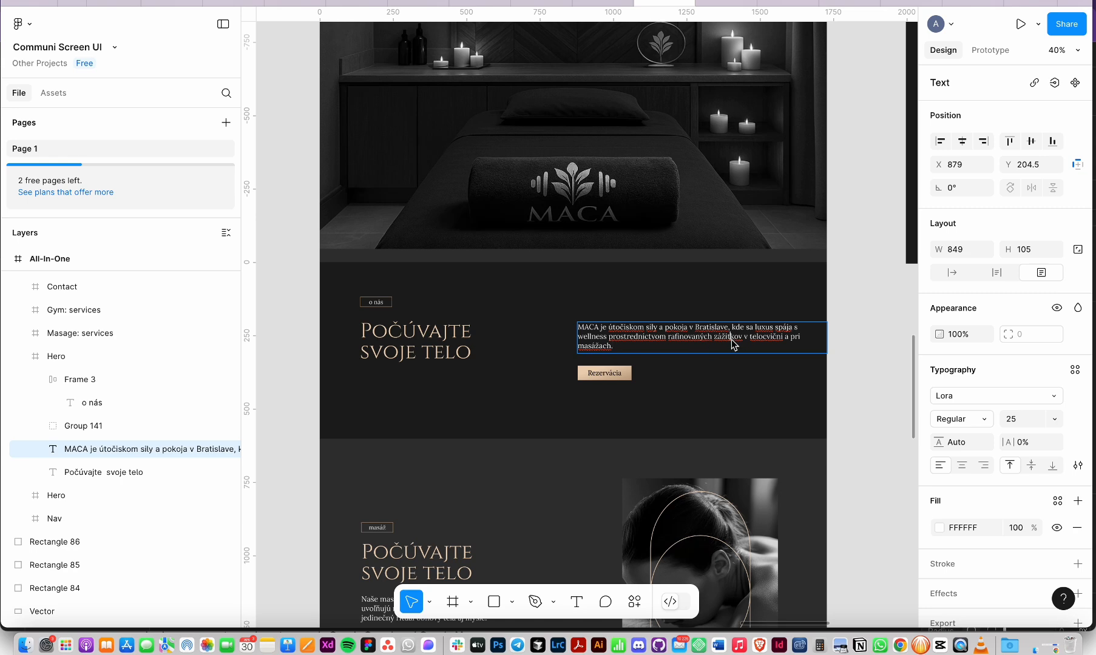
key(super+a)
key(super+Tab)
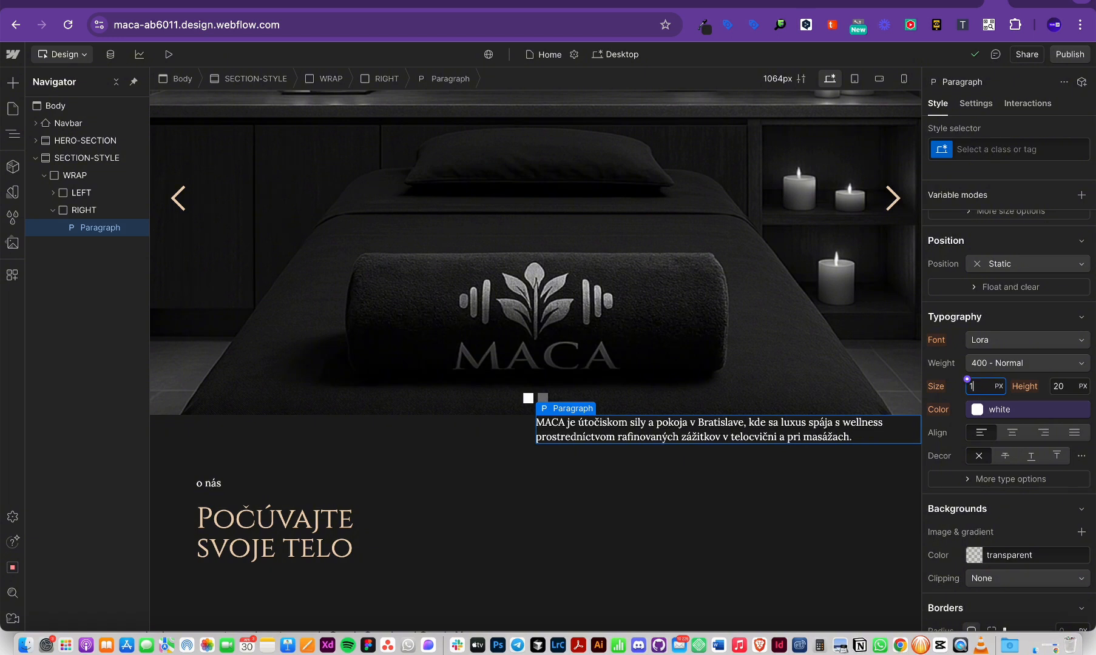
text(1rem)
key(Return)
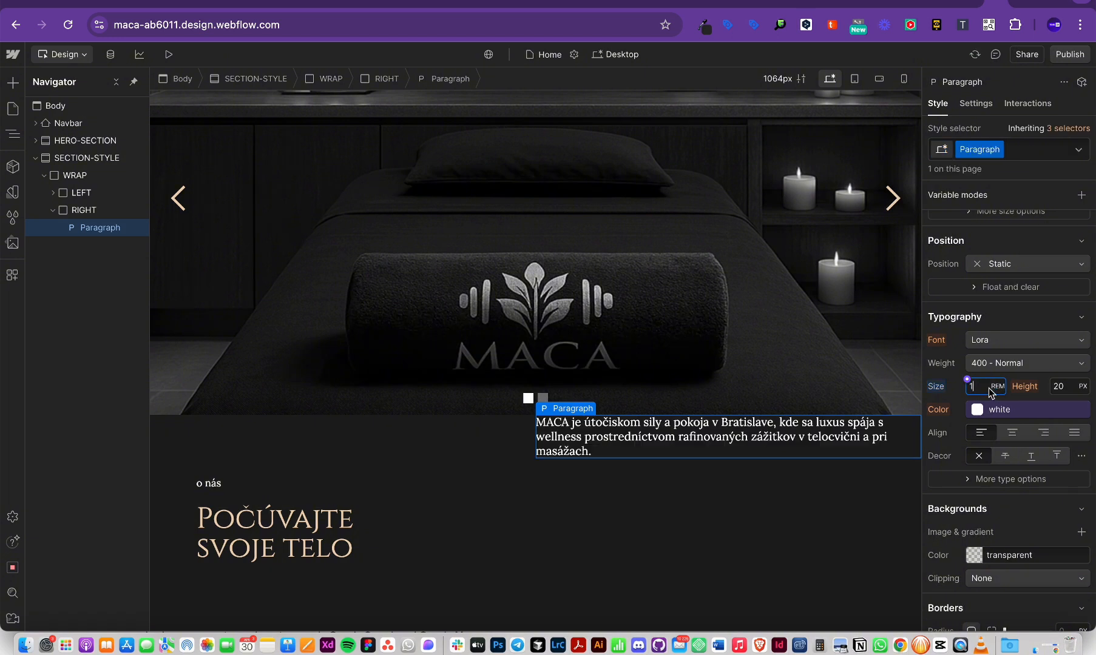
key(alt+Down)
key(alt+Down)
key(alt+Up)
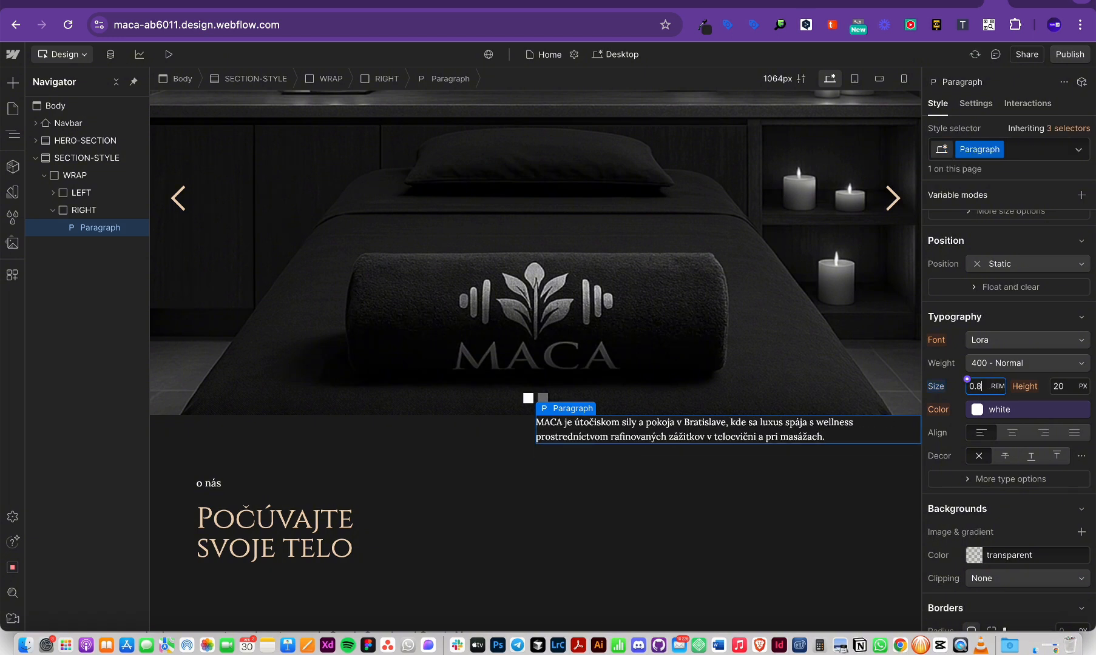
click(656, 554)
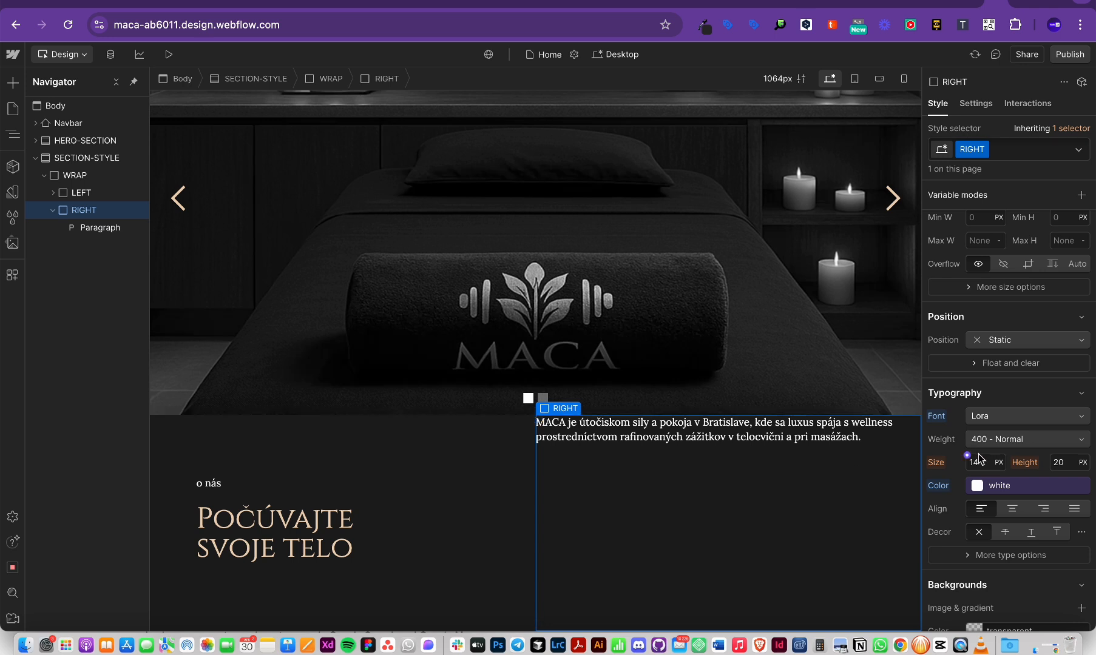
click(795, 434)
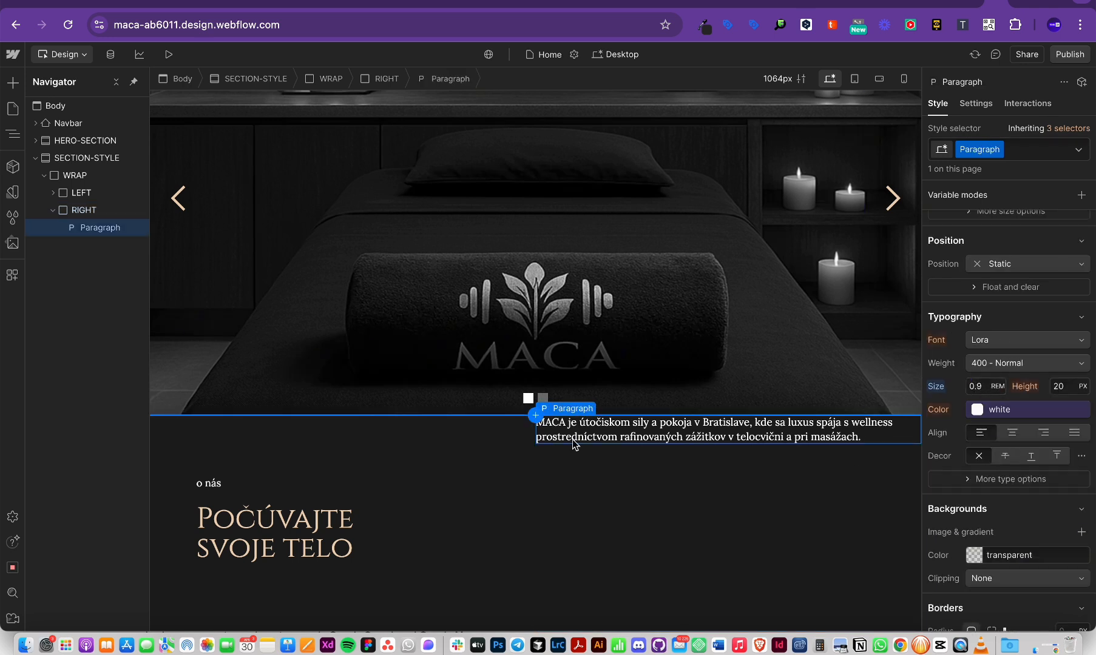
Step: Check the Rezervácia button in Figma and select the RIGHT column for a new element
key(super+Tab)
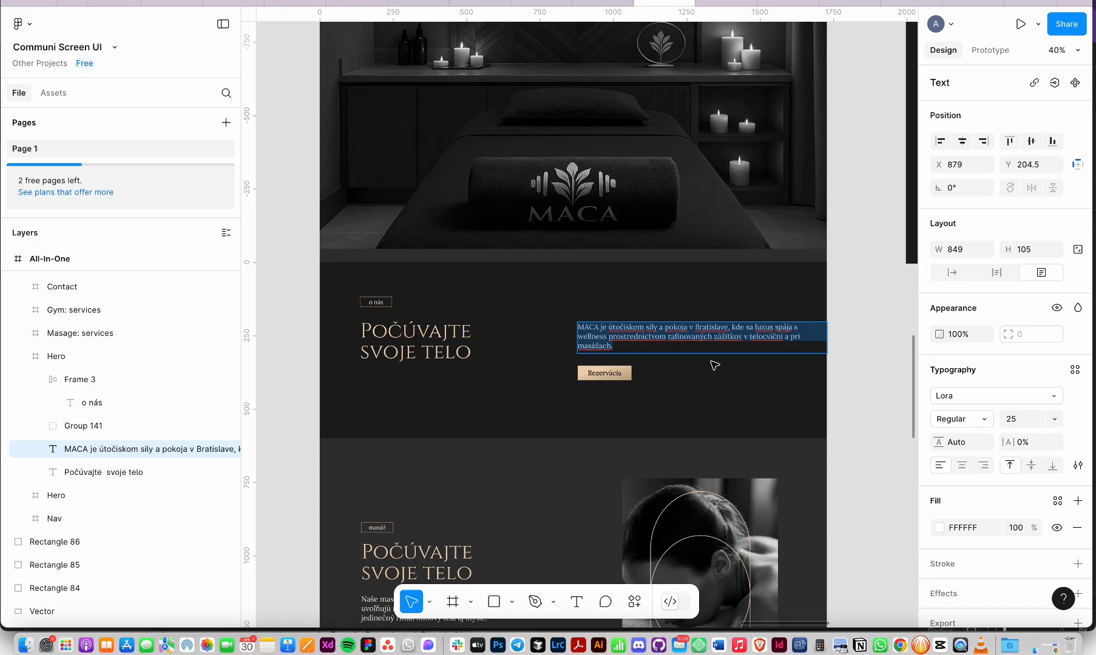
super+click(615, 371)
key(super+Tab)
click(707, 506)
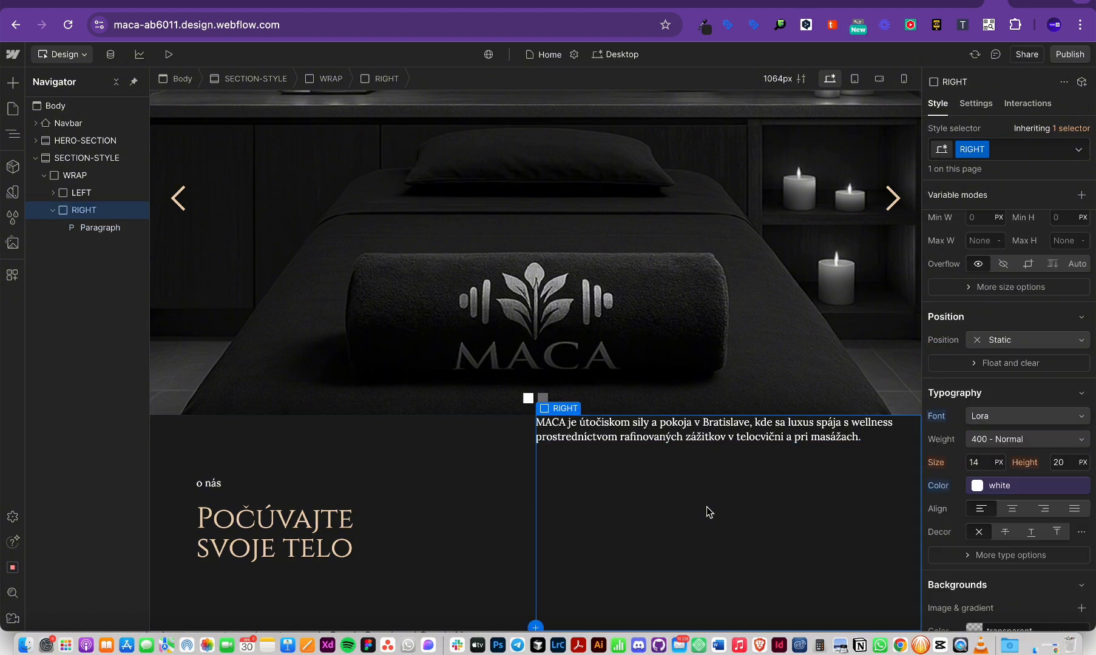
key(super+e)
Step: Insert a Button below the paragraph and inspect the Rezervácia rectangle's stroke in Figma
text(button)
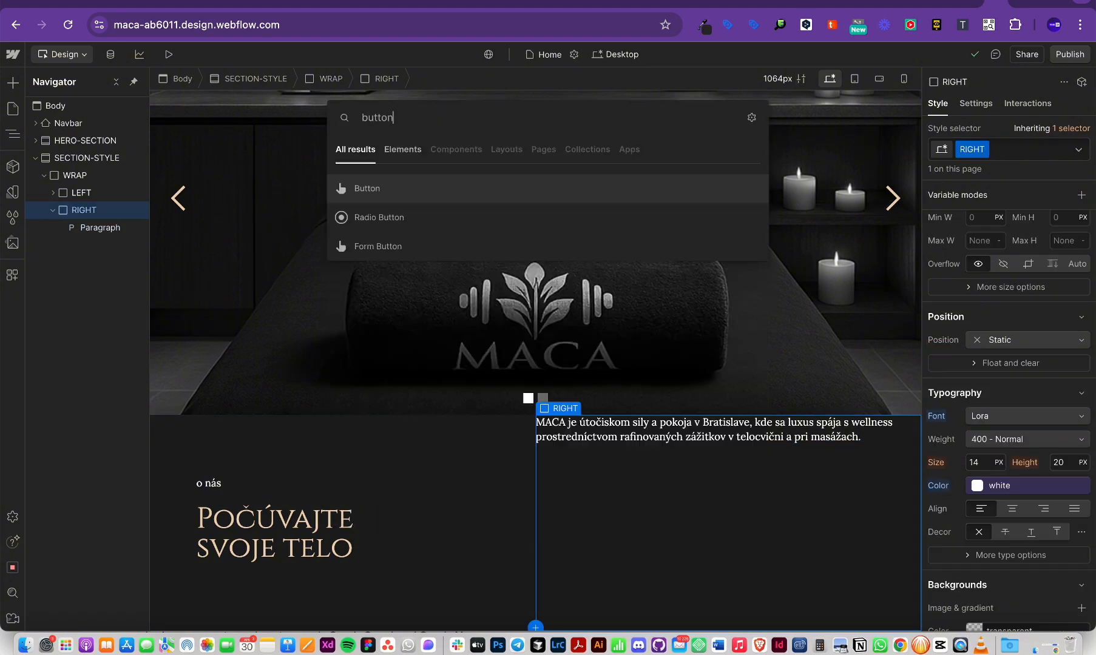
click(379, 188)
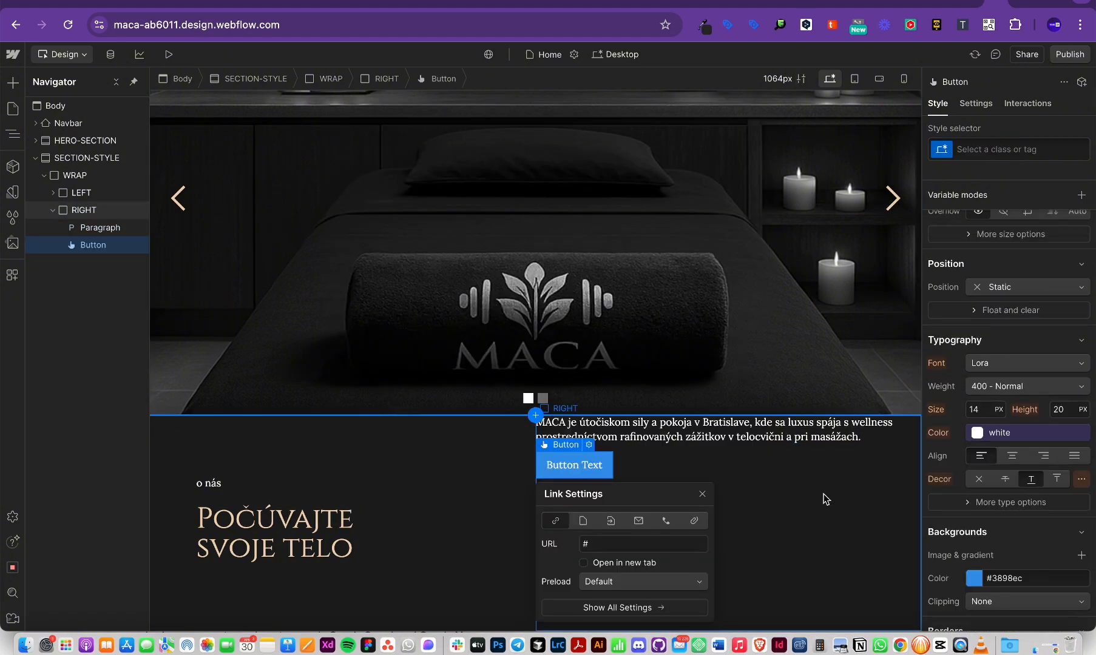
key(super+Tab)
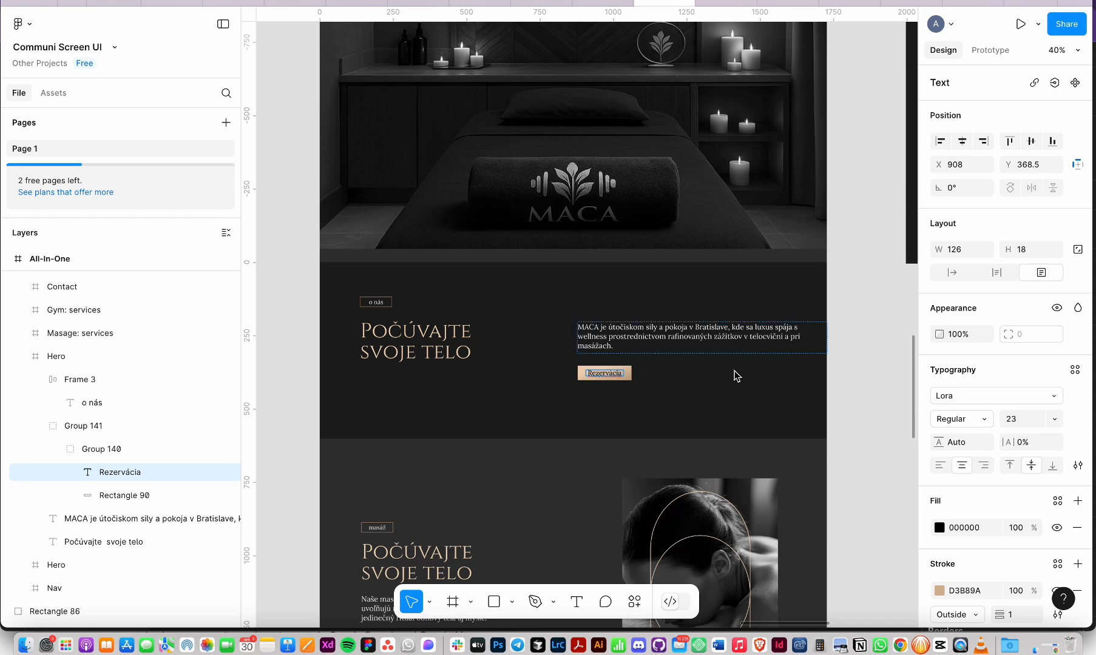
scroll(630, 377, up, 5)
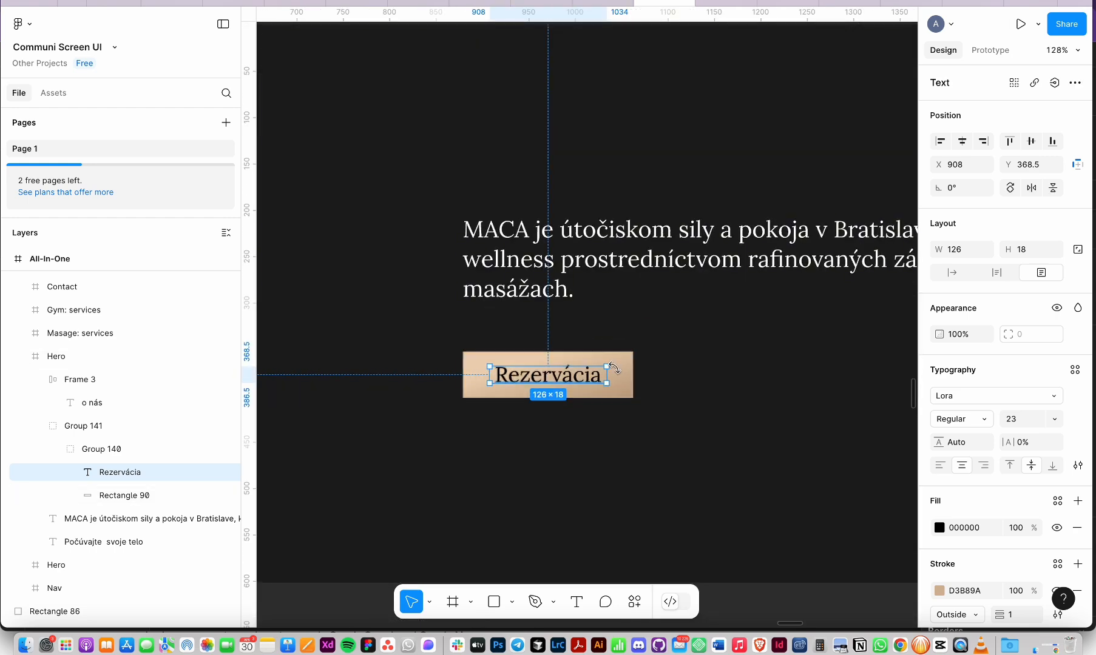
click(630, 379)
click(962, 435)
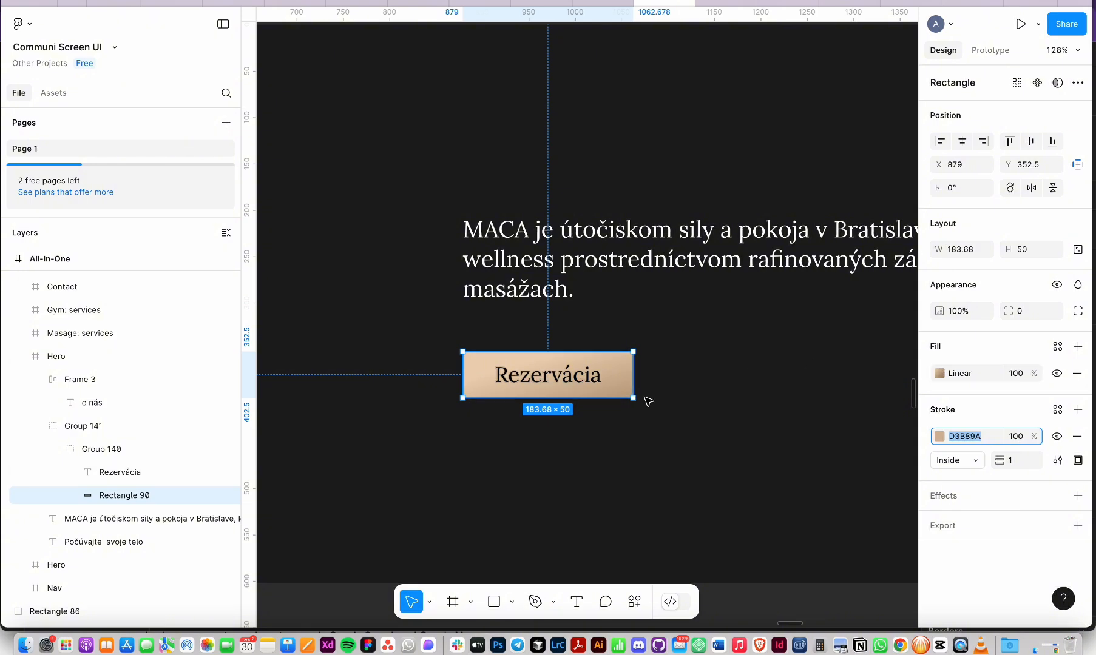
key(super+Tab)
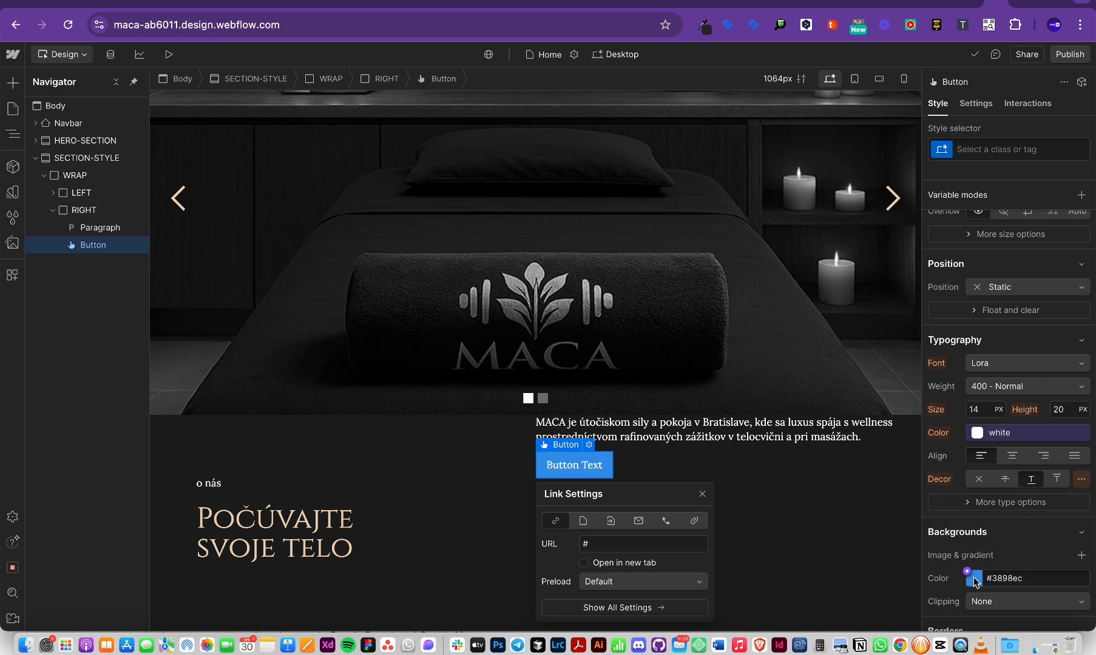
Step: Add a linear gradient background with #A68768 as its first stop
click(1082, 555)
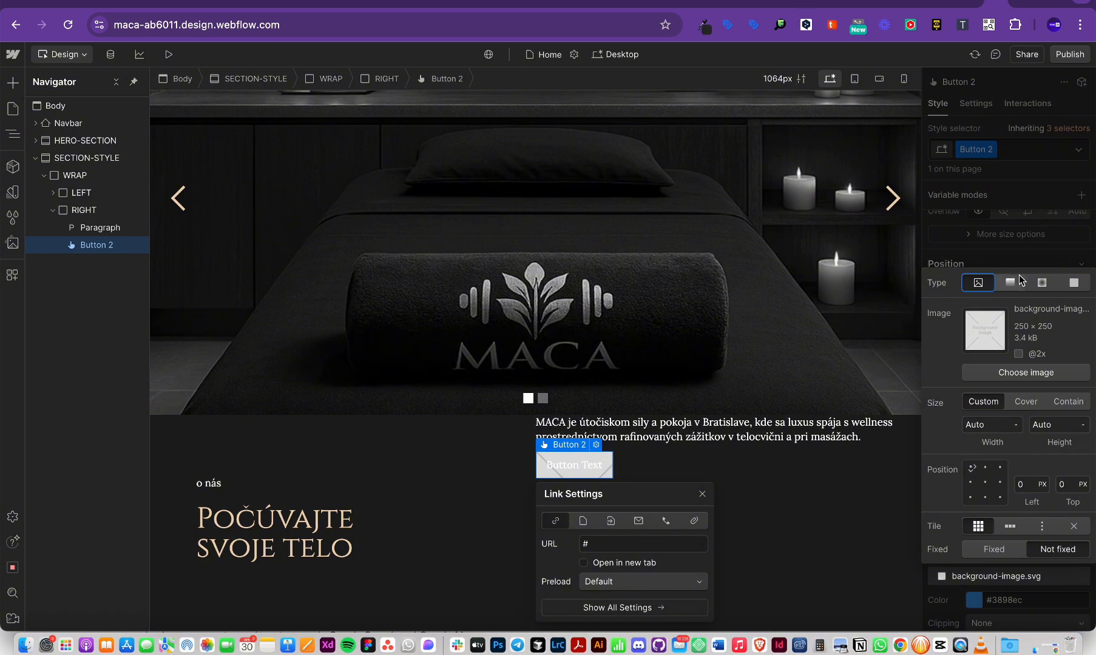
click(1010, 282)
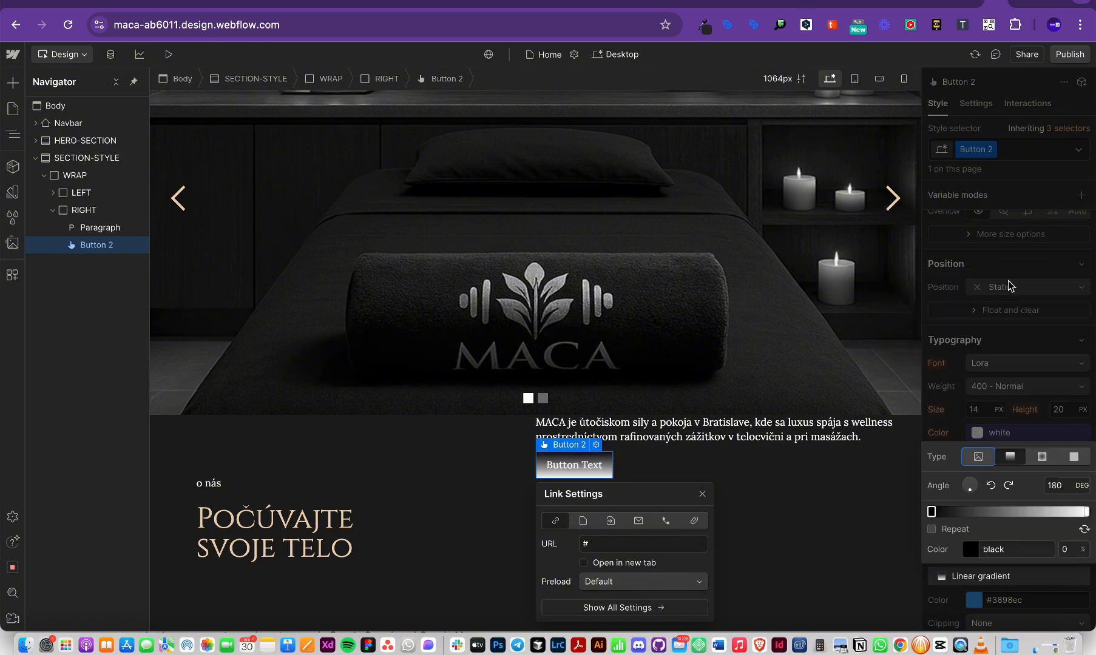
click(932, 513)
key(super+Tab)
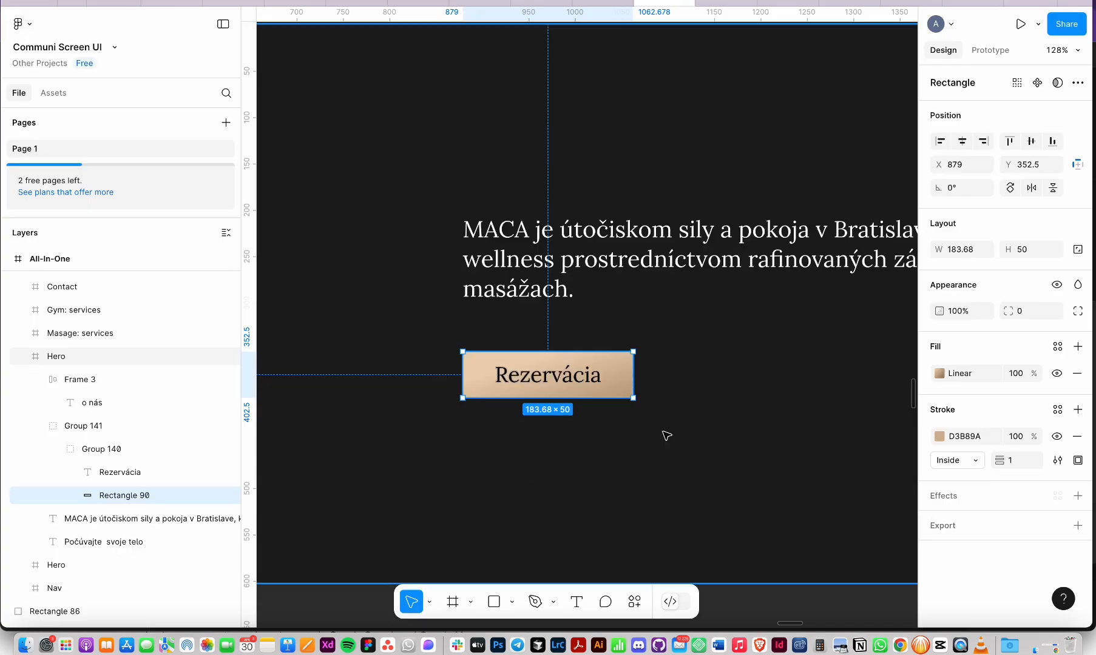
click(941, 373)
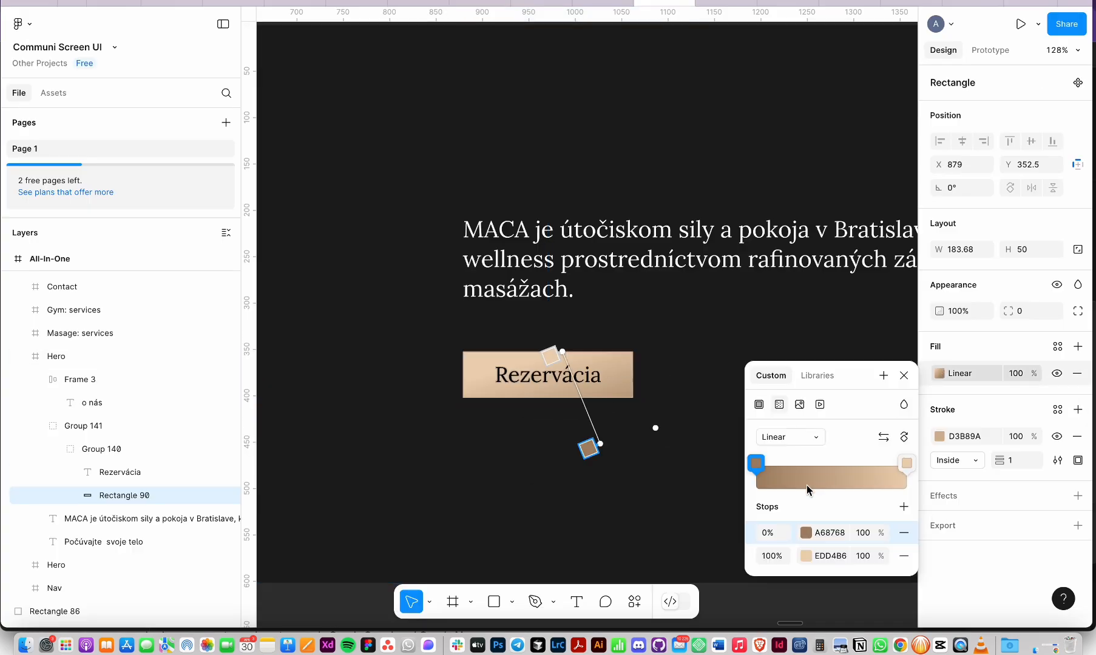
click(827, 534)
key(super+c)
key(super+Tab)
key(super+v)
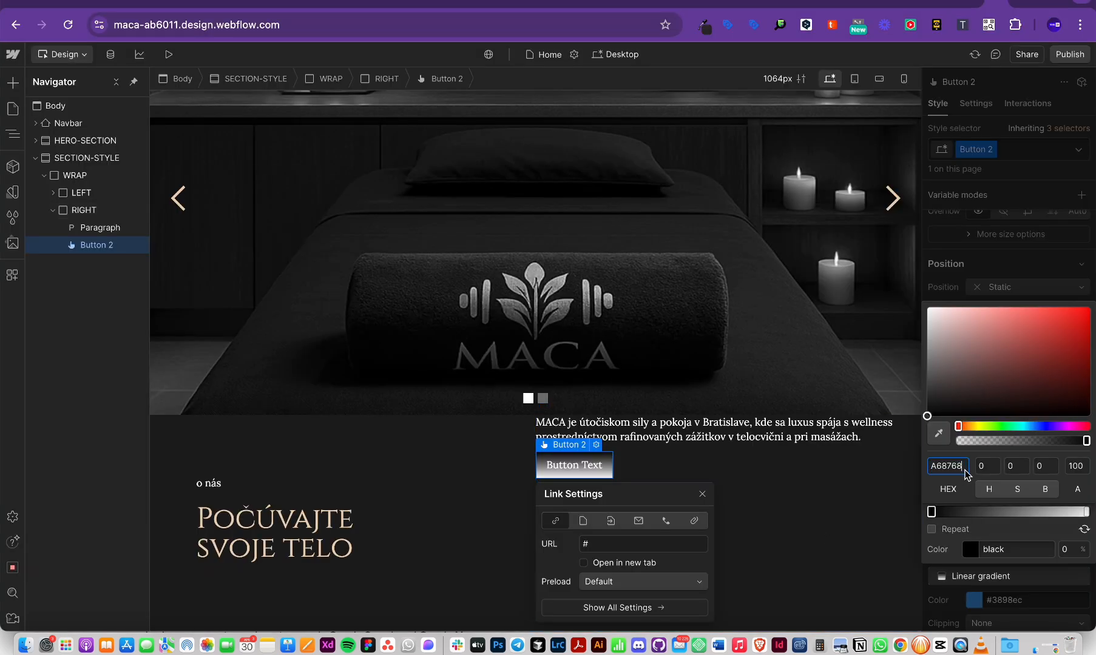
key(Return)
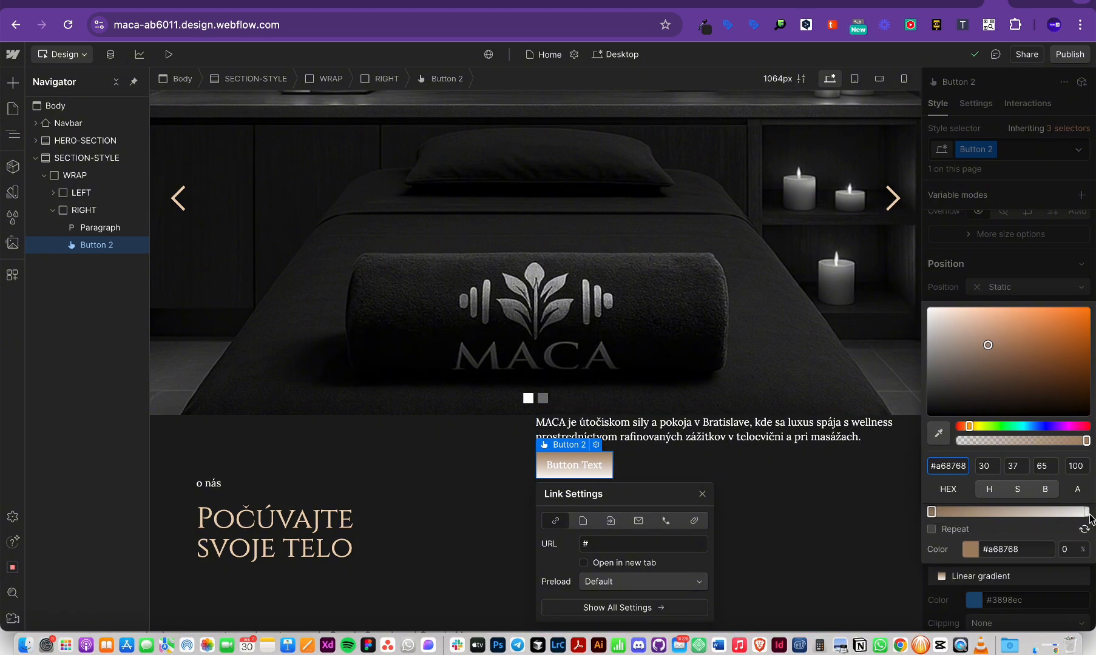
Step: Set the gradient's end stop to #EDD4B6, copied from Figma
click(1086, 513)
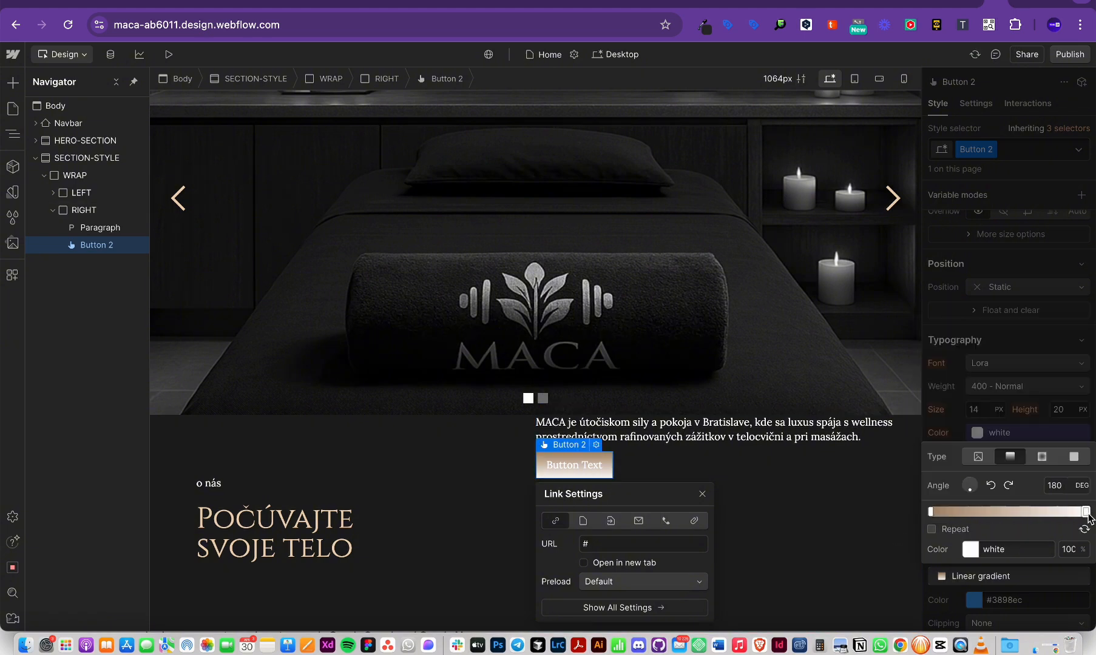
key(super+Tab)
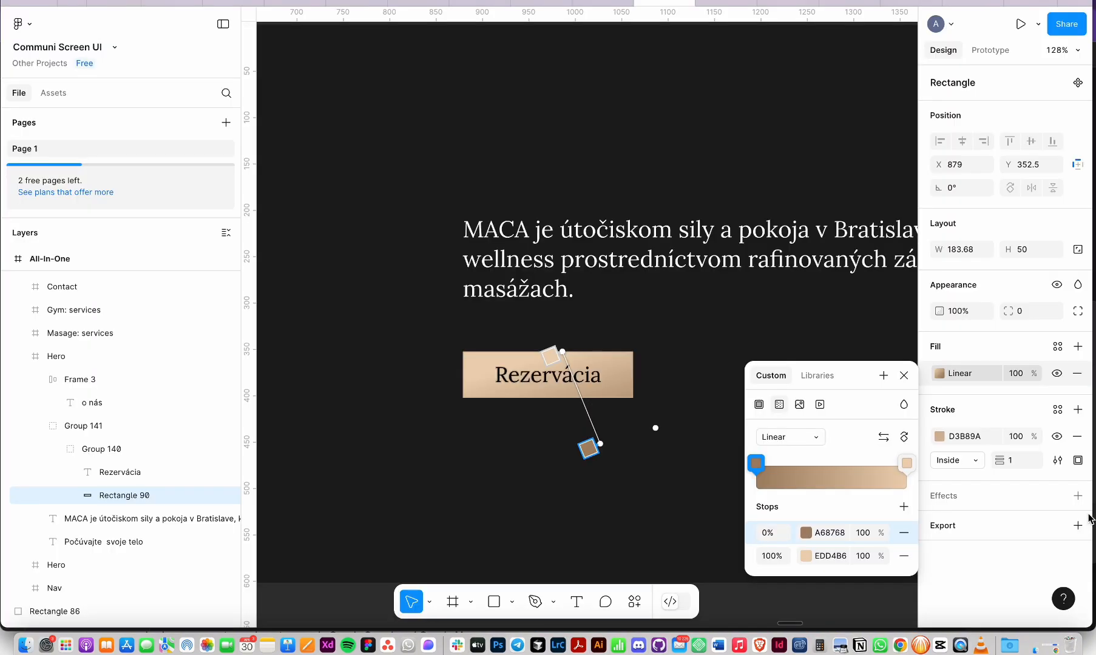
click(905, 464)
key(super+c)
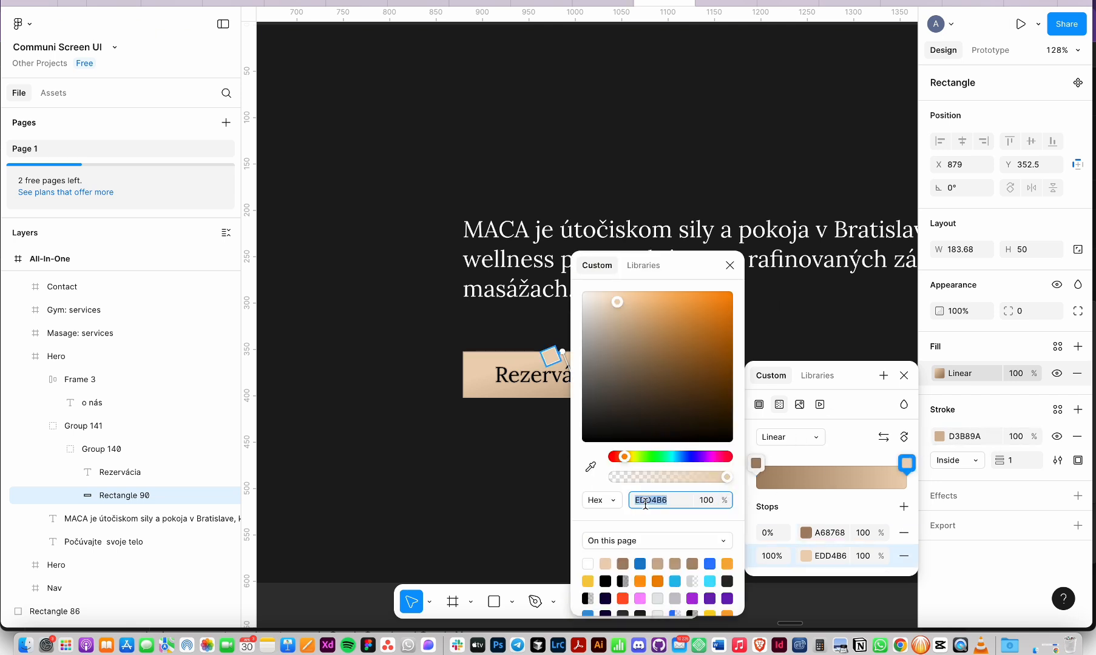
key(super+Tab)
key(super+v)
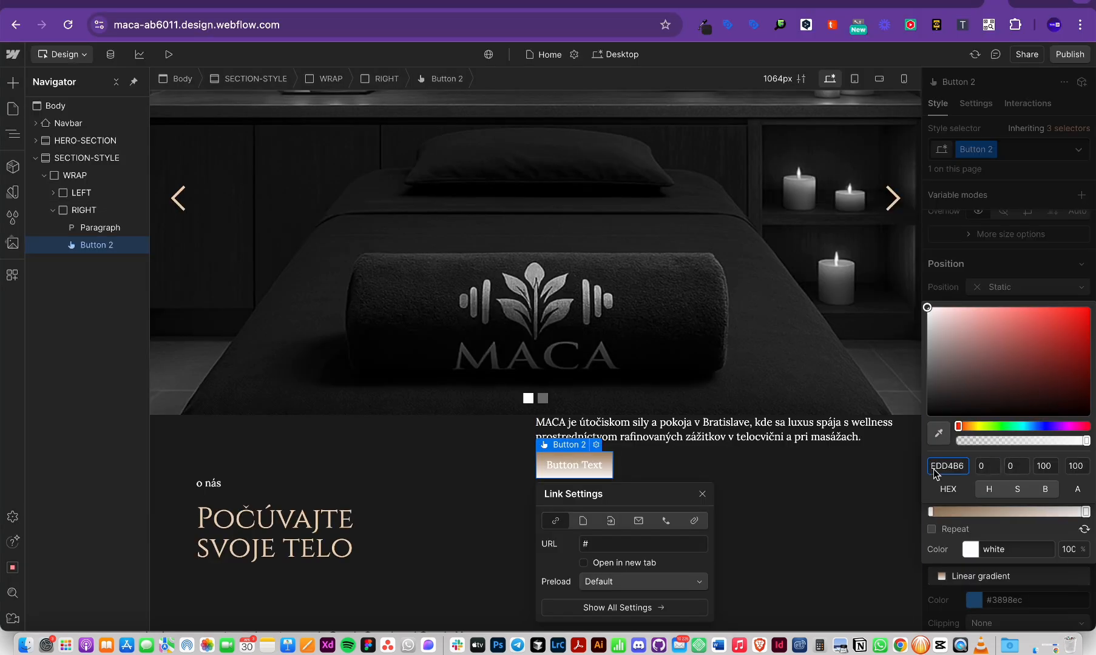
key(super+Tab)
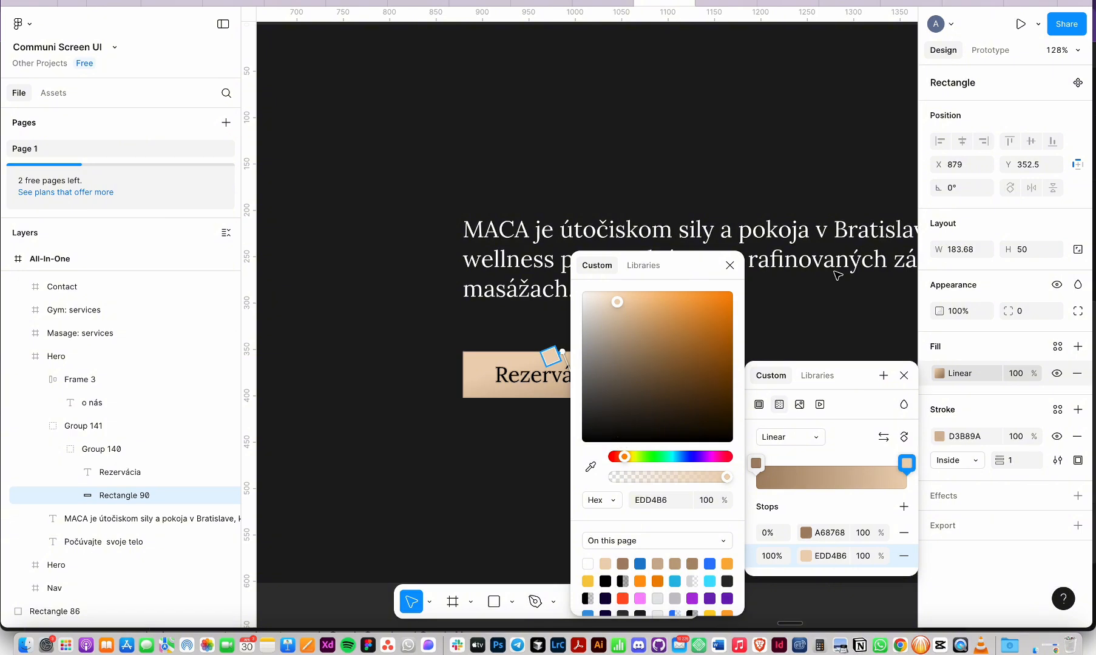
key(Escape)
key(super+Tab)
click(1007, 457)
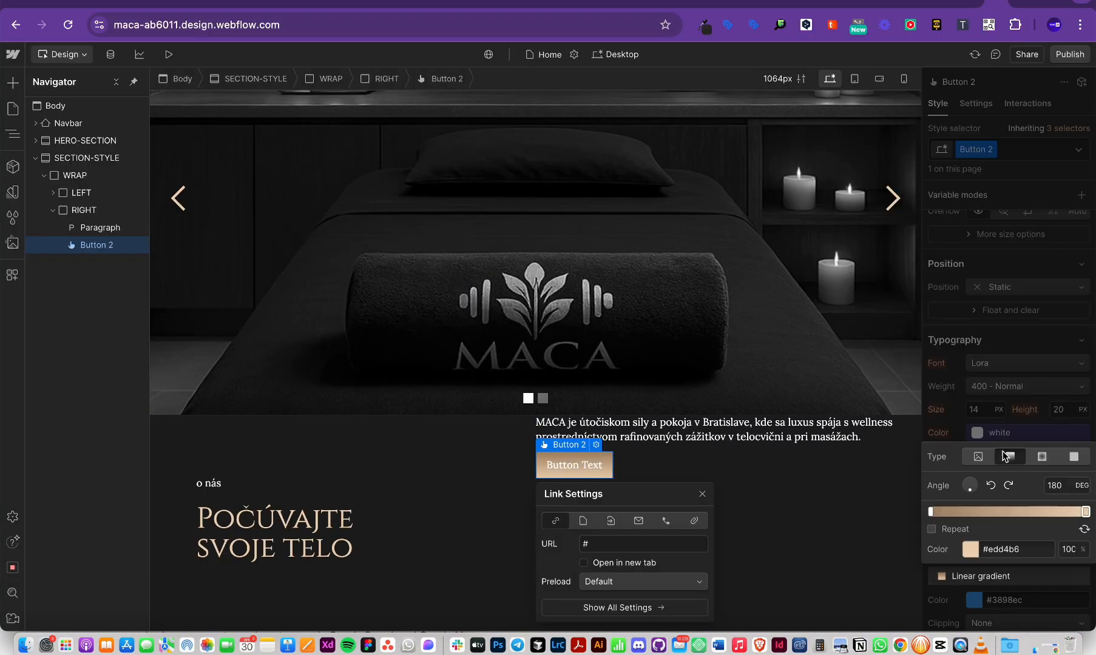
click(1022, 308)
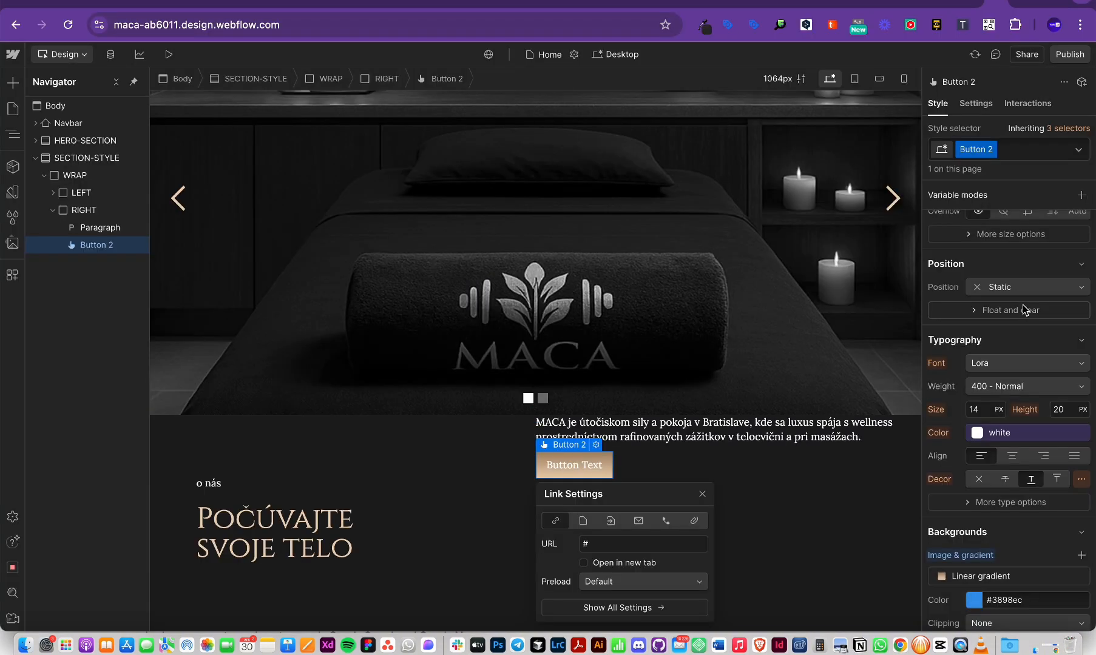
Step: Colour the button text BG-2 and change its label to 'Rezervácia'
click(975, 435)
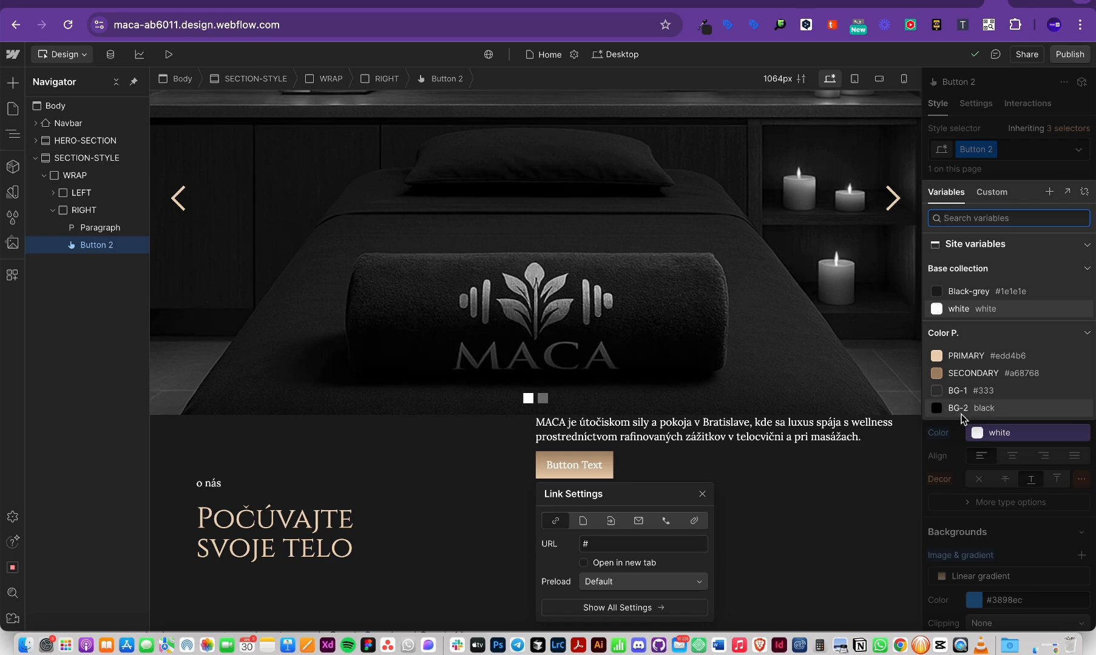
click(983, 401)
key(super+Tab)
click(543, 371)
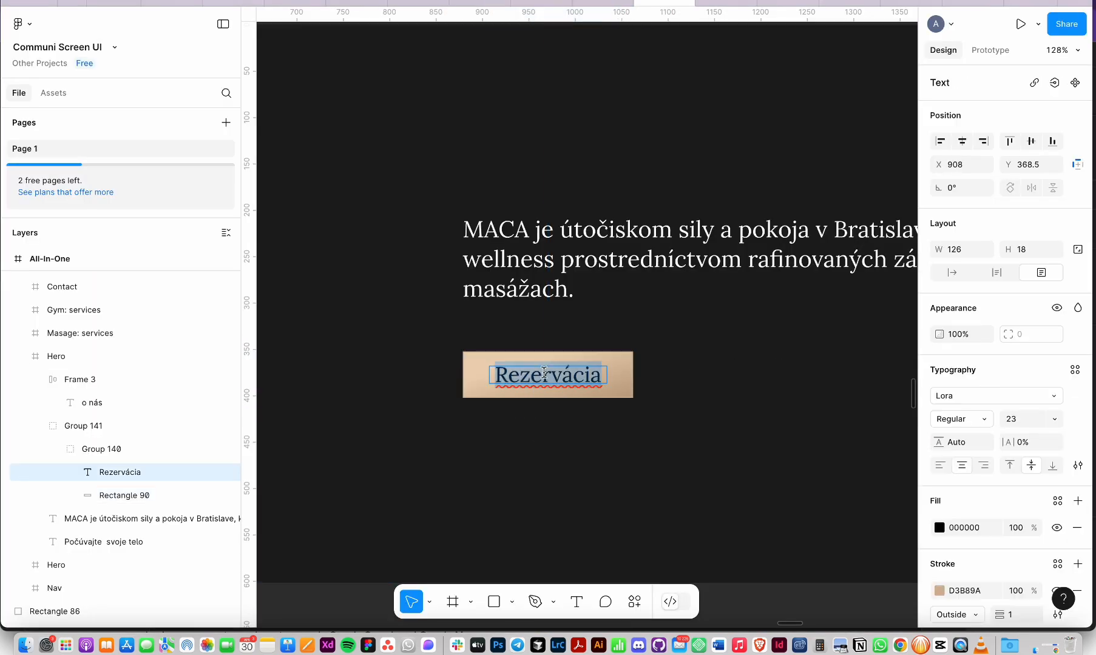
key(super+Tab)
double_click(562, 467)
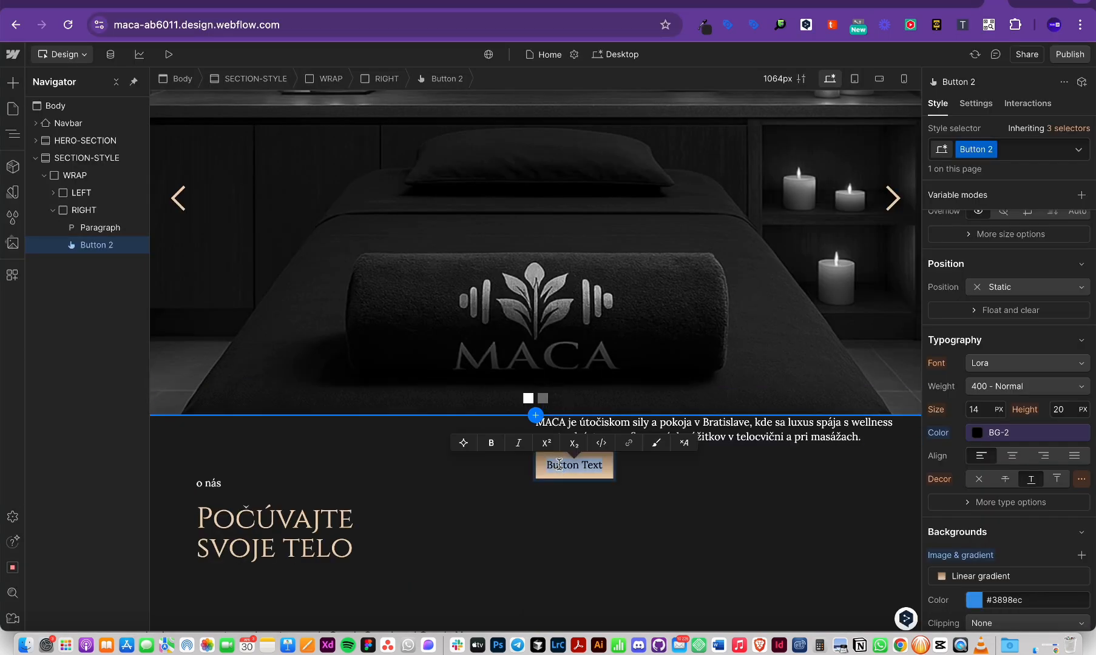
text(Rezervácia)
click(756, 520)
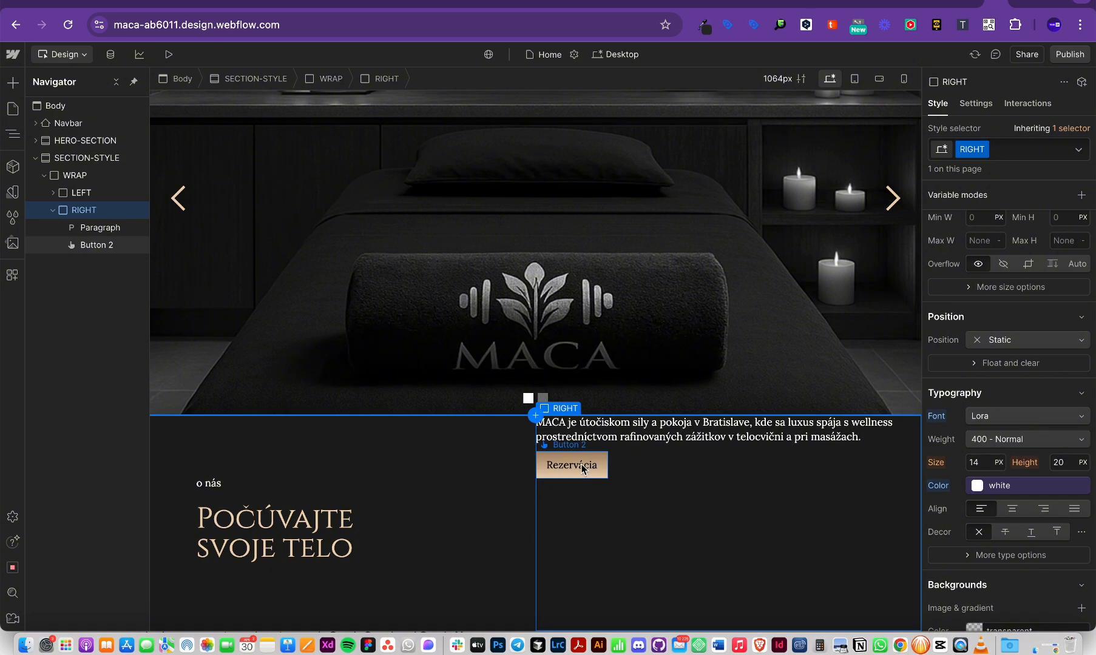
click(581, 464)
Step: Set the button's font size to 1rem and compare it with Figma
click(983, 415)
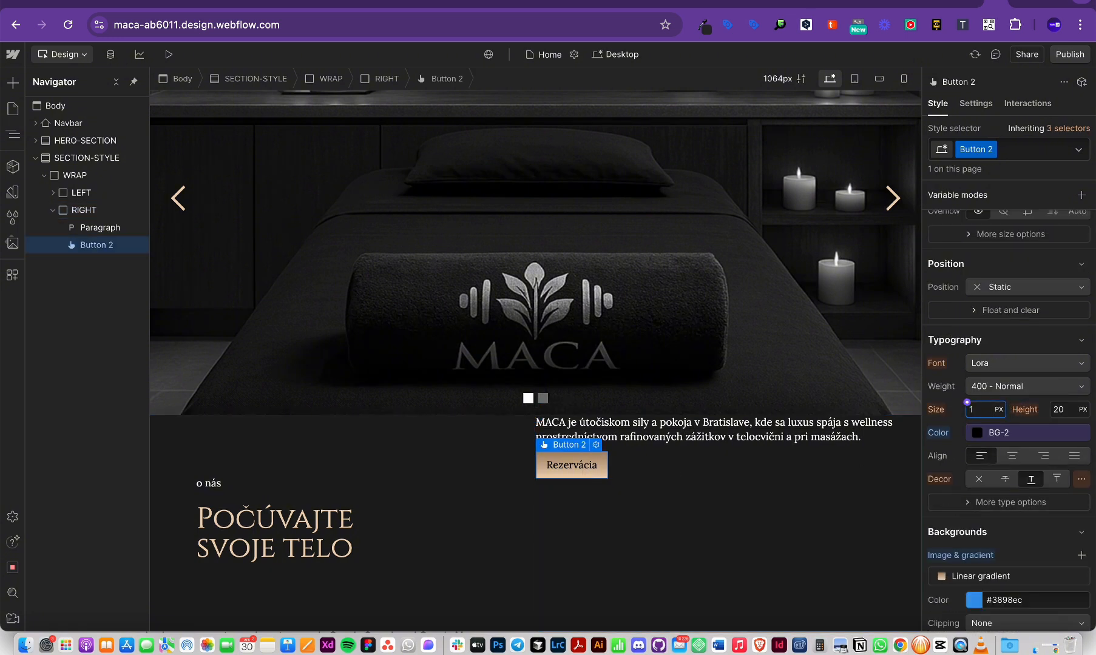
text(1rem)
key(Return)
key(super+Tab)
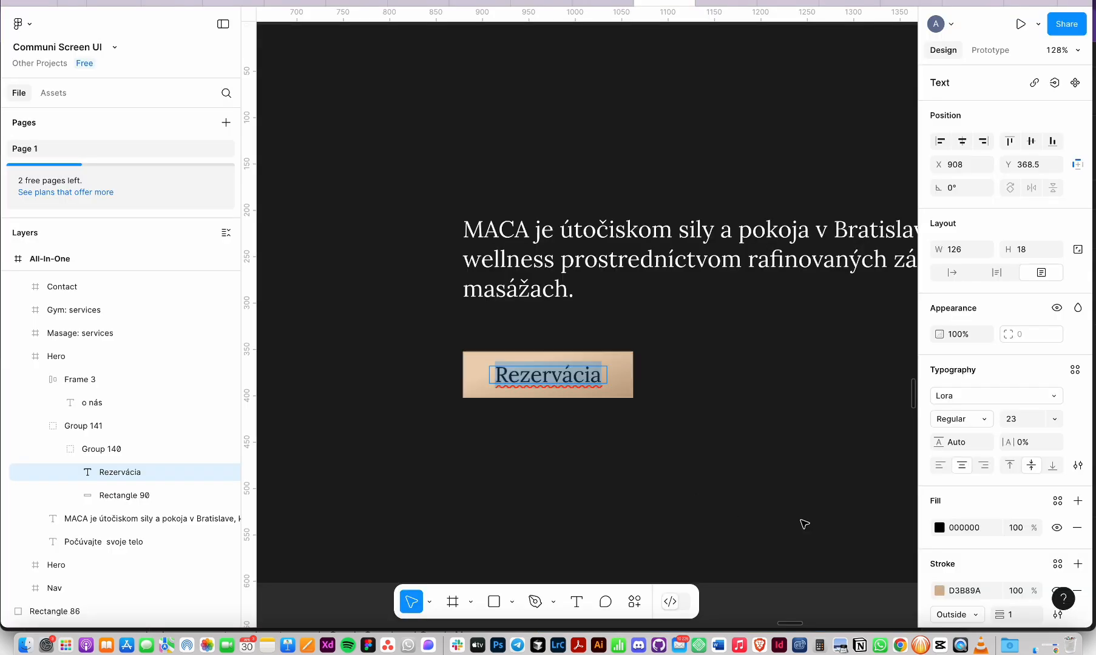
key(Escape)
scroll(680, 310, down, 6)
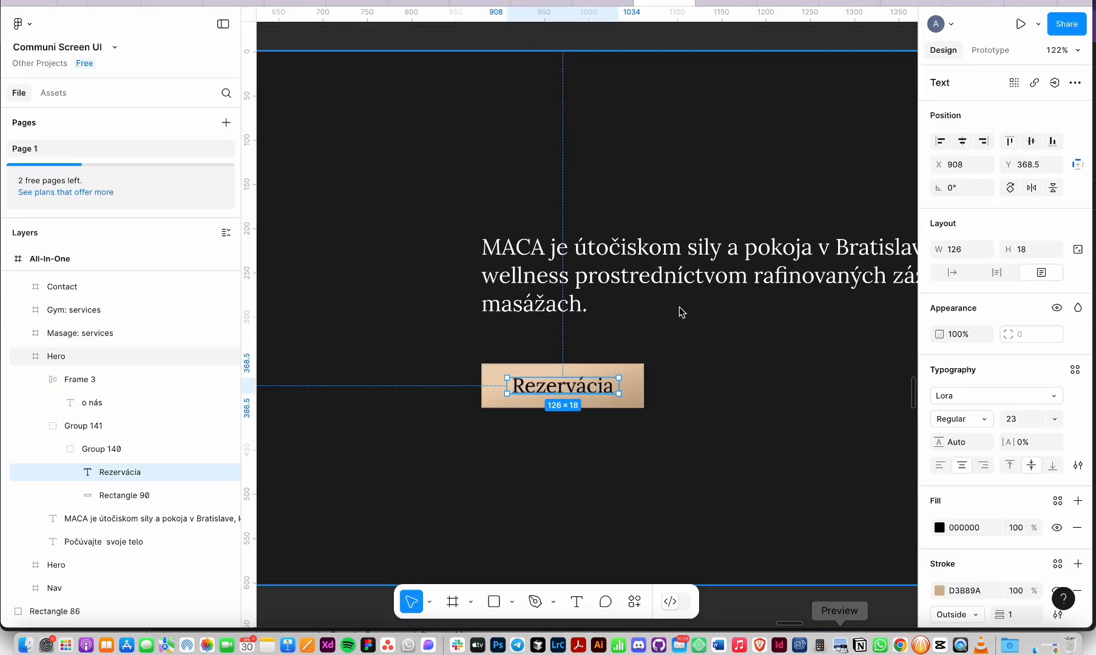
scroll(679, 310, down, 3)
scroll(680, 311, up, 8)
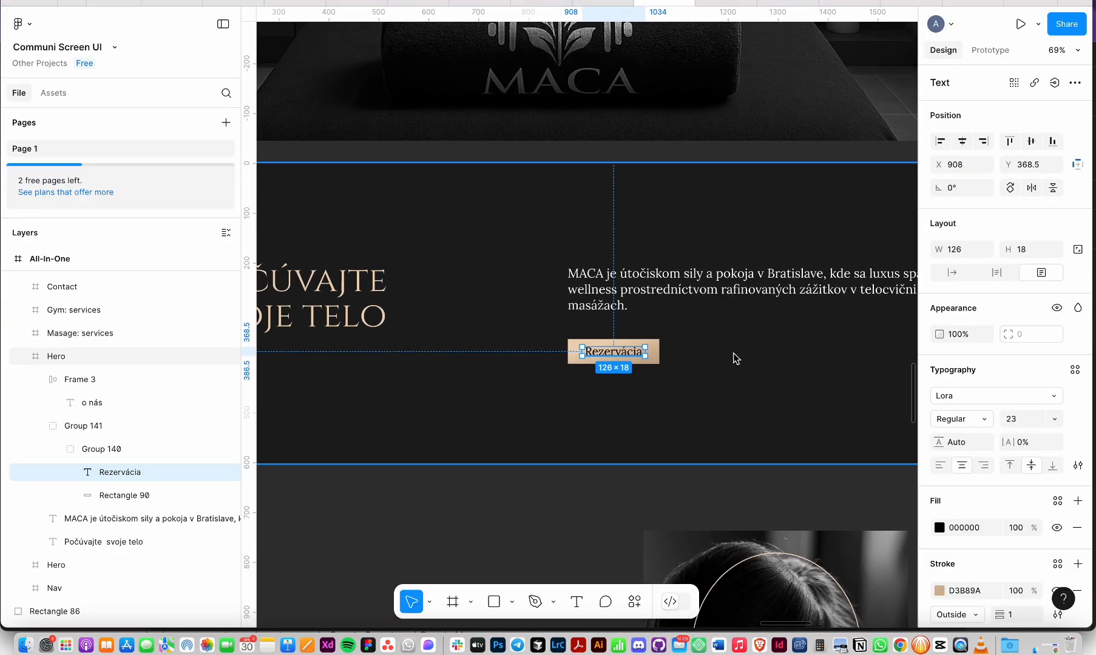
Step: Select the RIGHT column and locate the Rezervácia button group in Figma
key(super+Tab)
click(630, 477)
key(super+Tab)
click(676, 371)
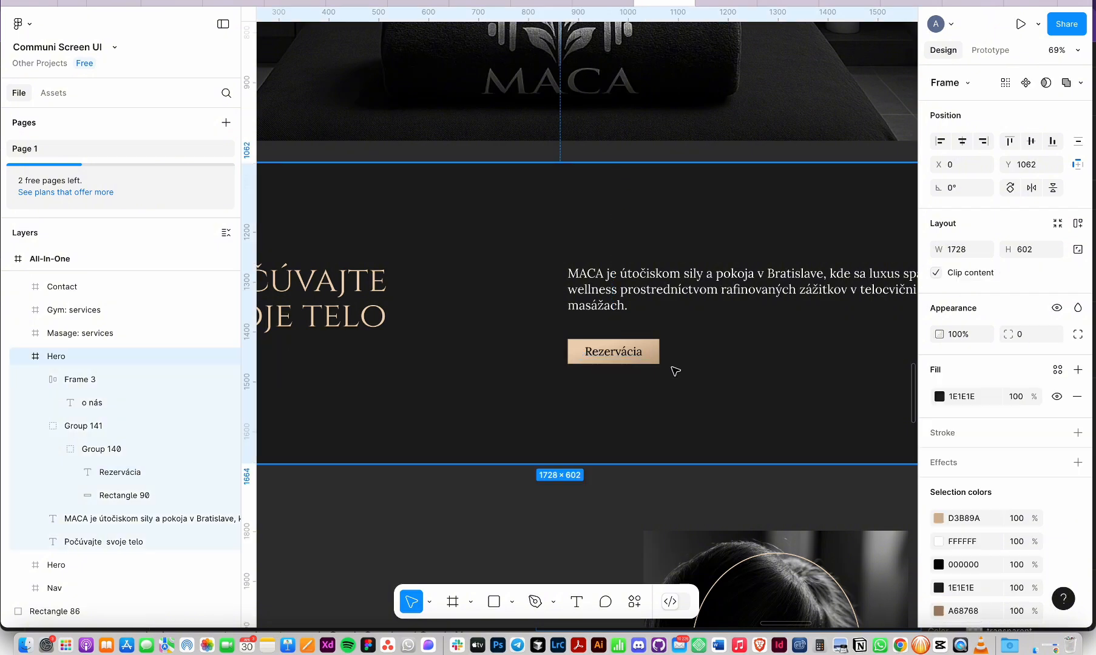
double_click(656, 361)
key(super+Tab)
Step: Give the Rezervácia button a rem-based width in the Size settings
click(610, 473)
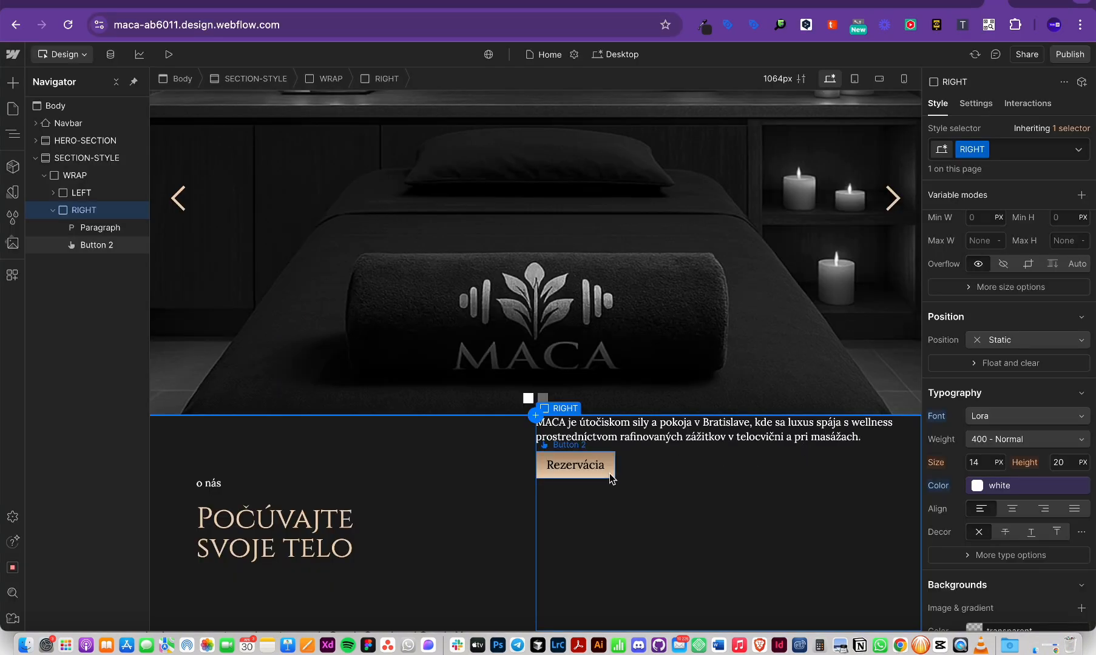
scroll(1004, 376, up, 5)
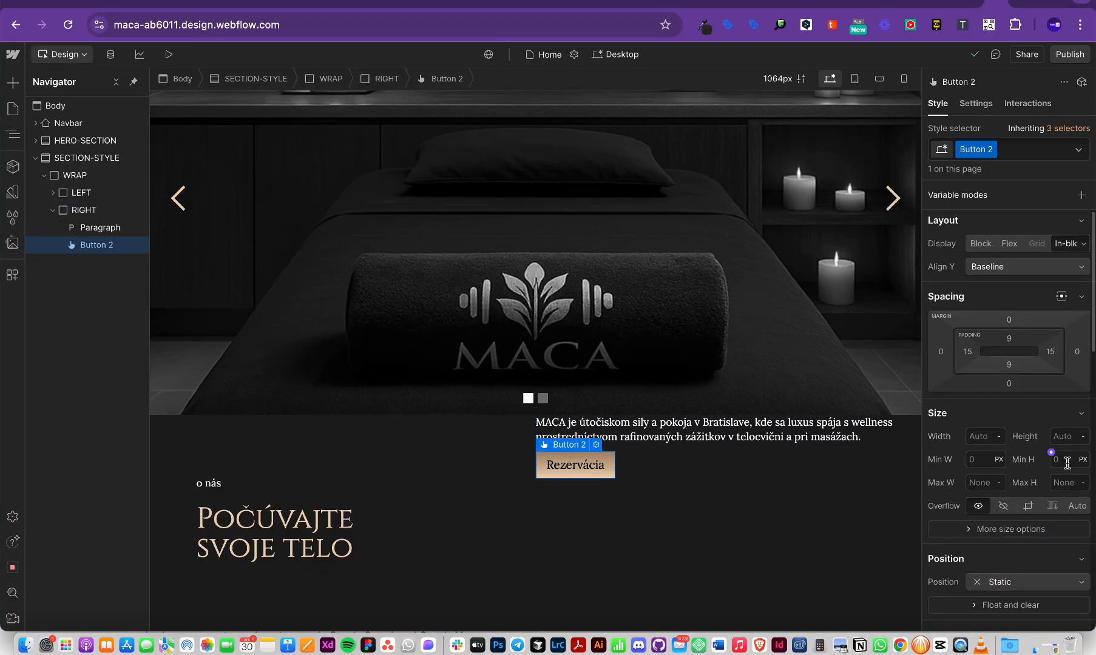
scroll(1040, 410, down, 2)
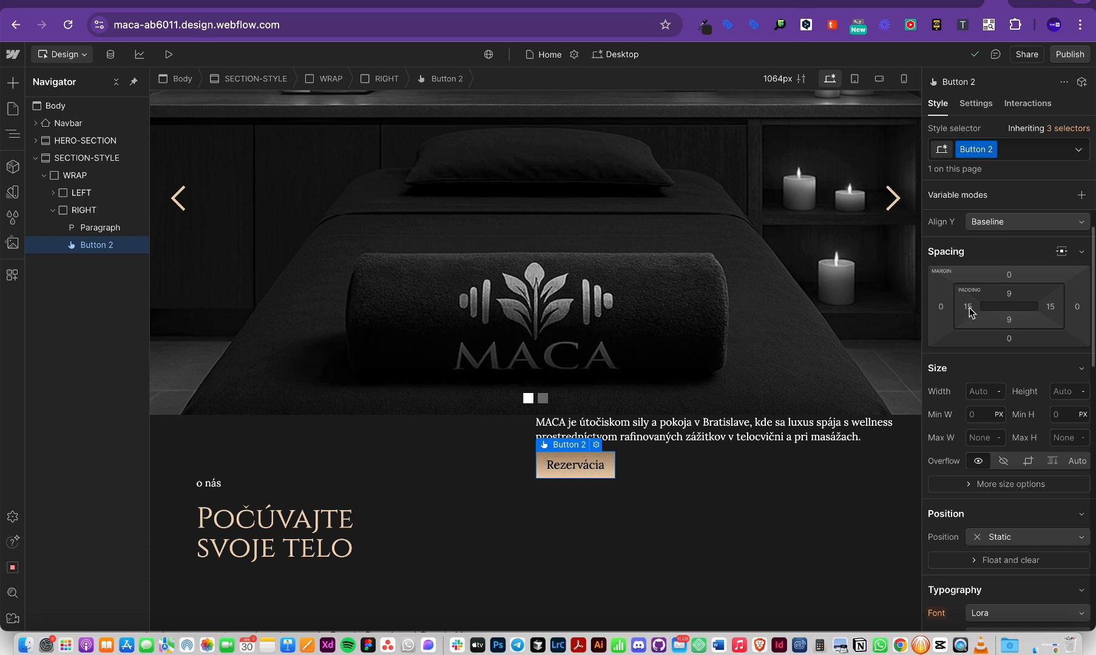
drag(969, 307, 993, 317)
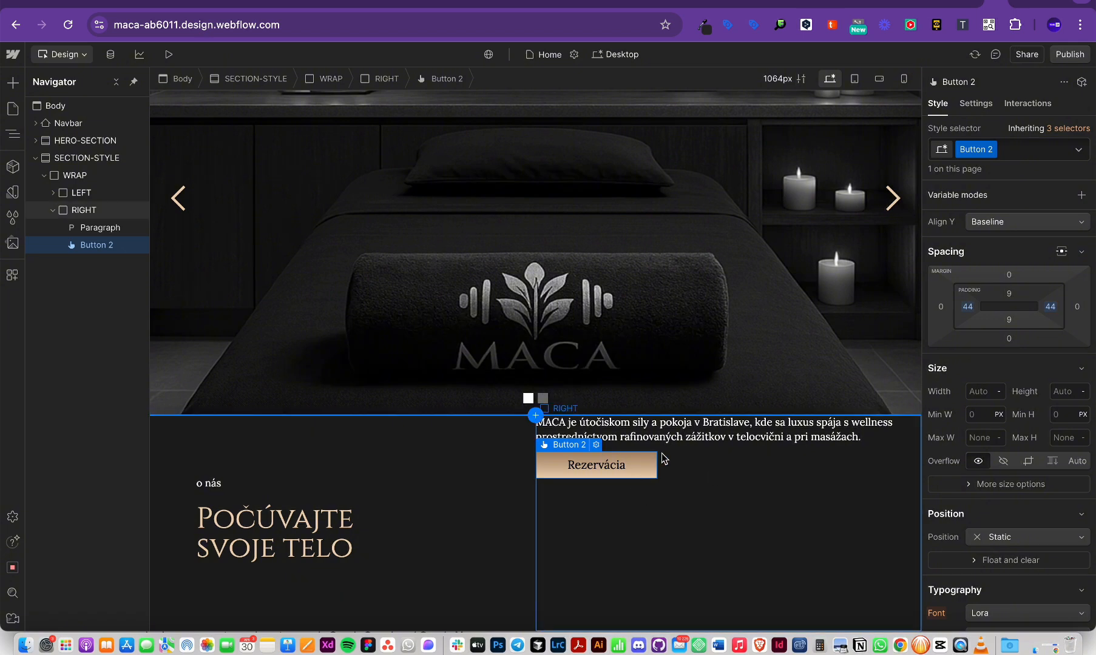
scroll(624, 467, up, 5)
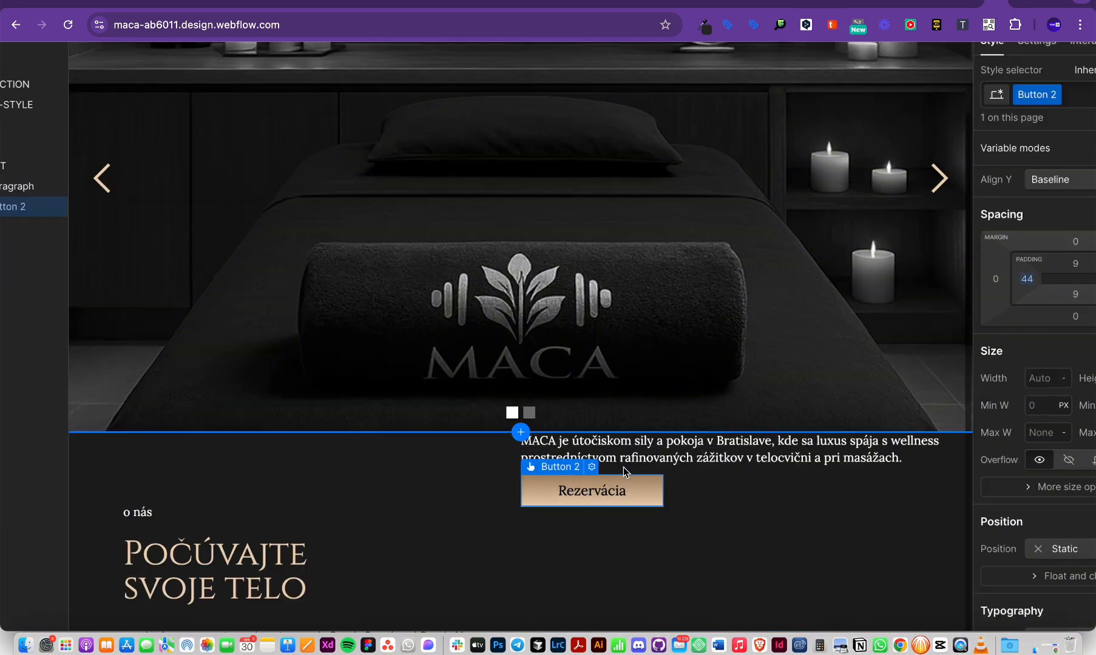
scroll(636, 537, down, 4)
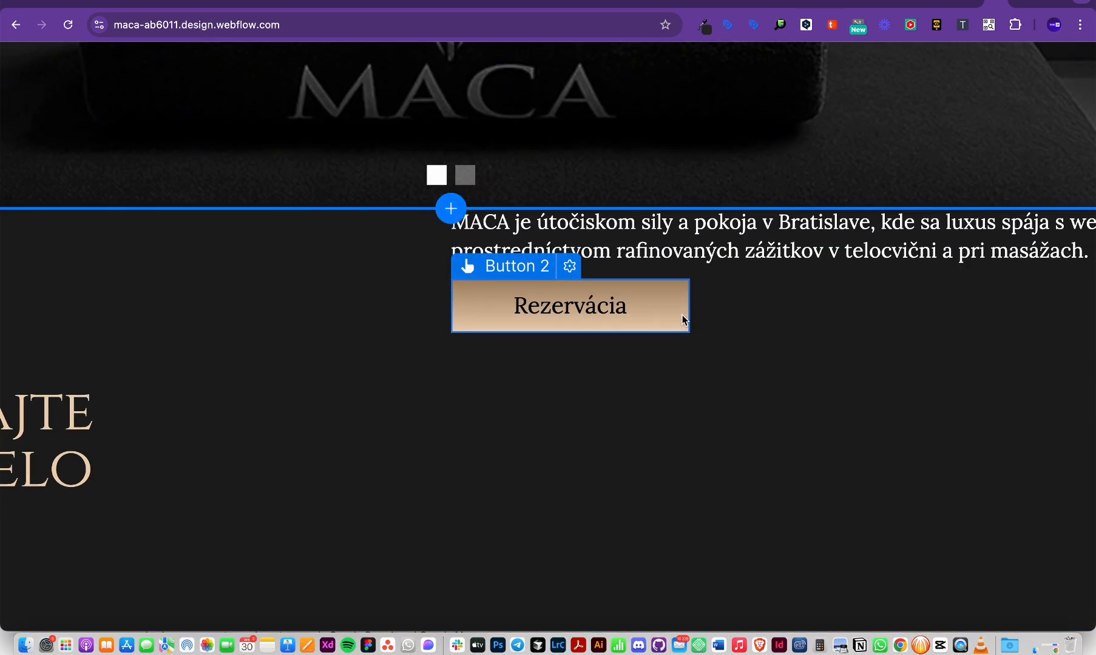
scroll(684, 318, down, 5)
scroll(765, 346, down, 2)
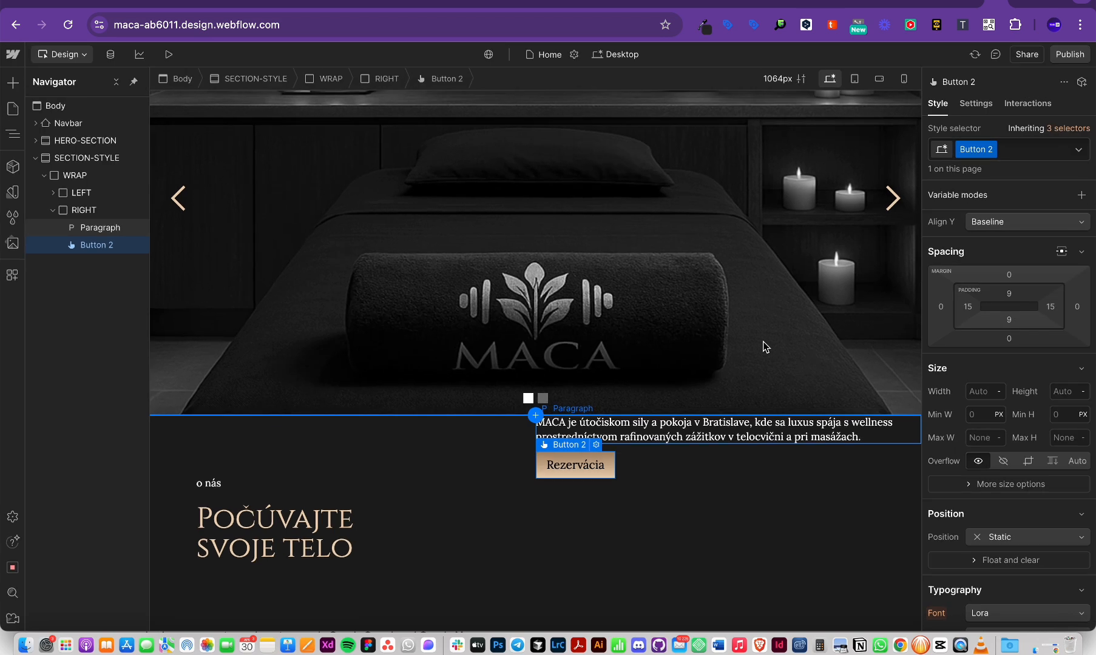
click(986, 393)
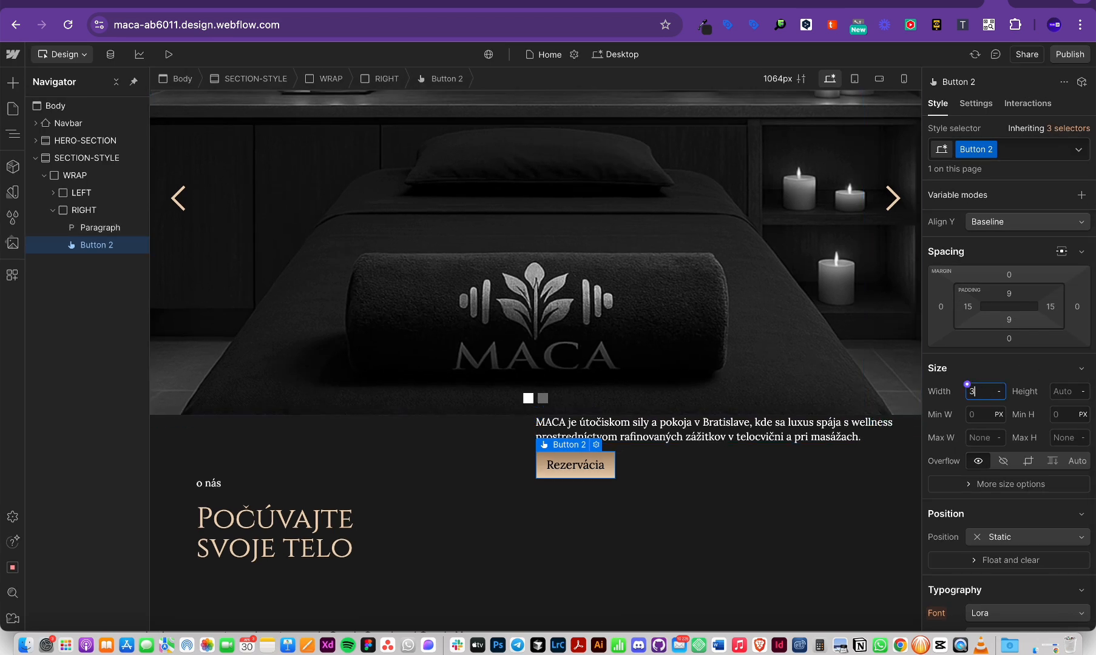
text(3rem)
key(Return)
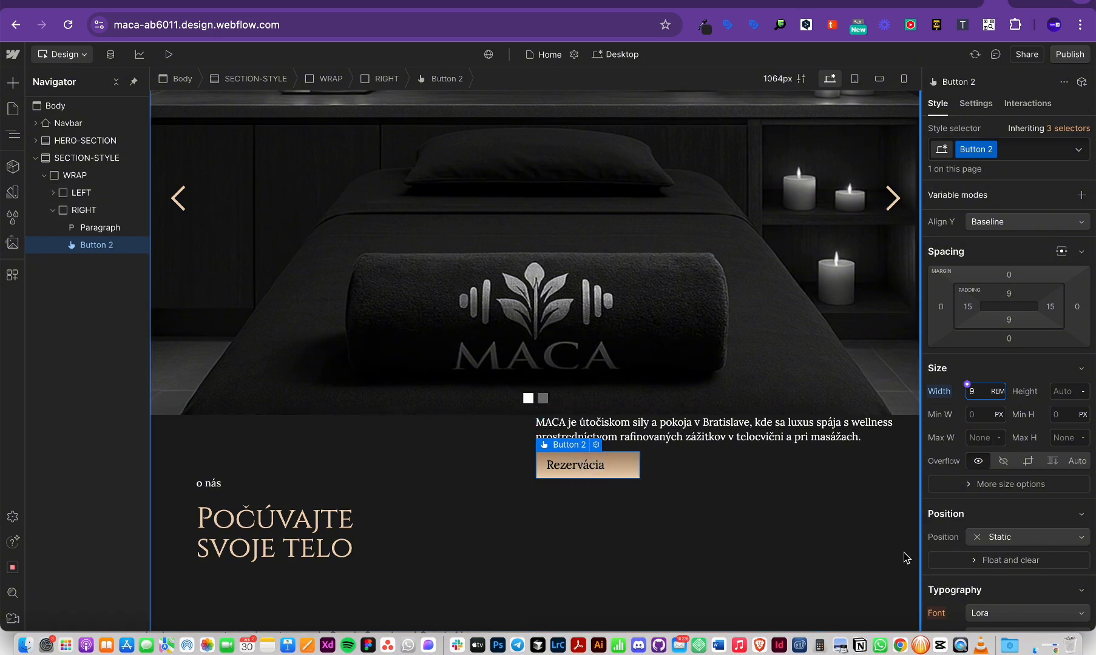
click(877, 570)
click(620, 474)
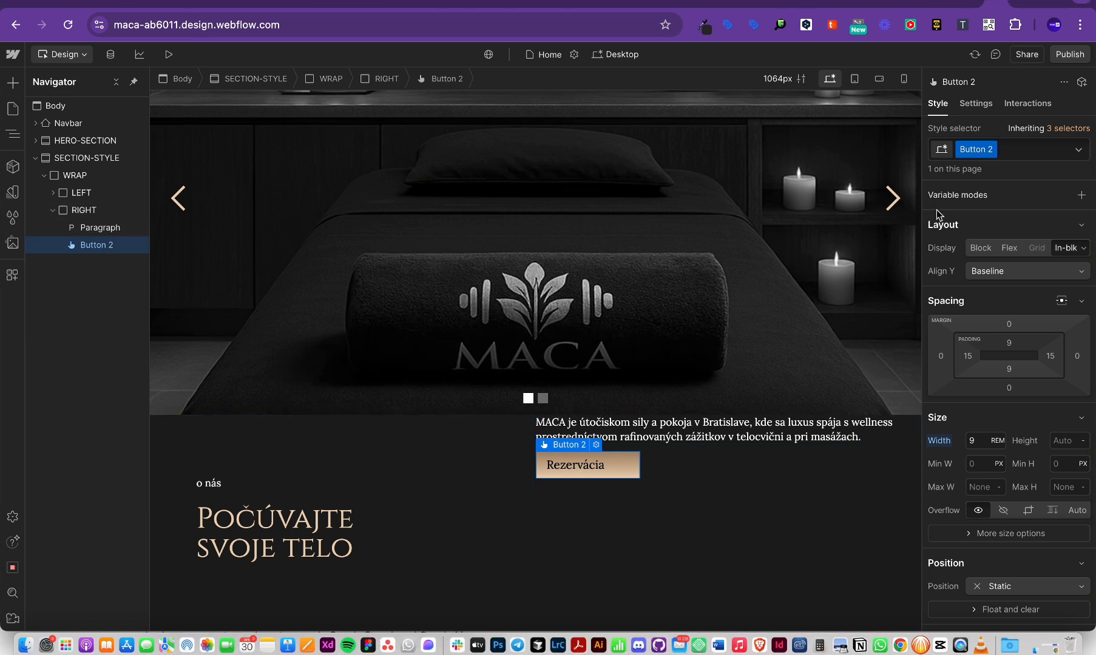
Step: Switch the button to flex layout and center its label text
click(1009, 248)
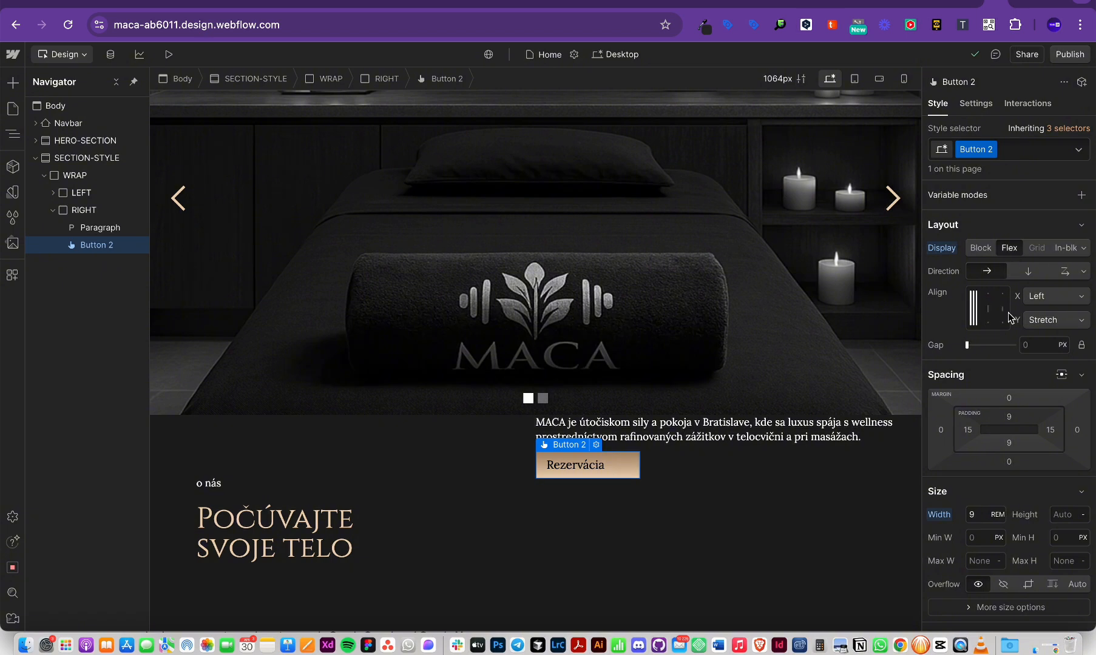
click(566, 485)
click(581, 477)
scroll(1014, 405, down, 6)
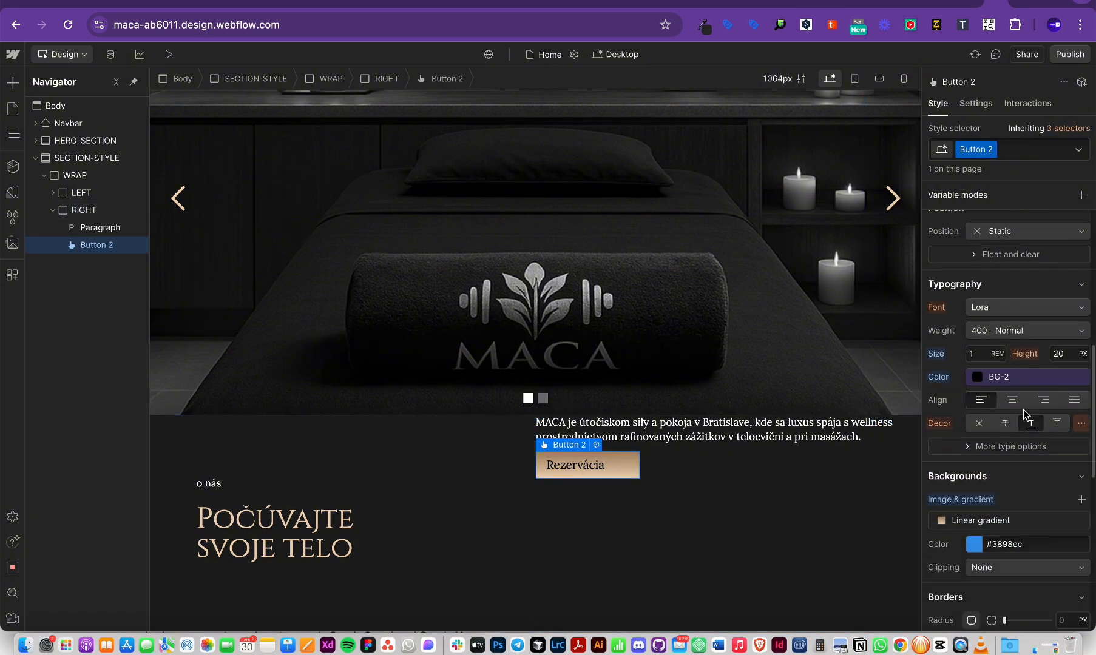
click(1012, 400)
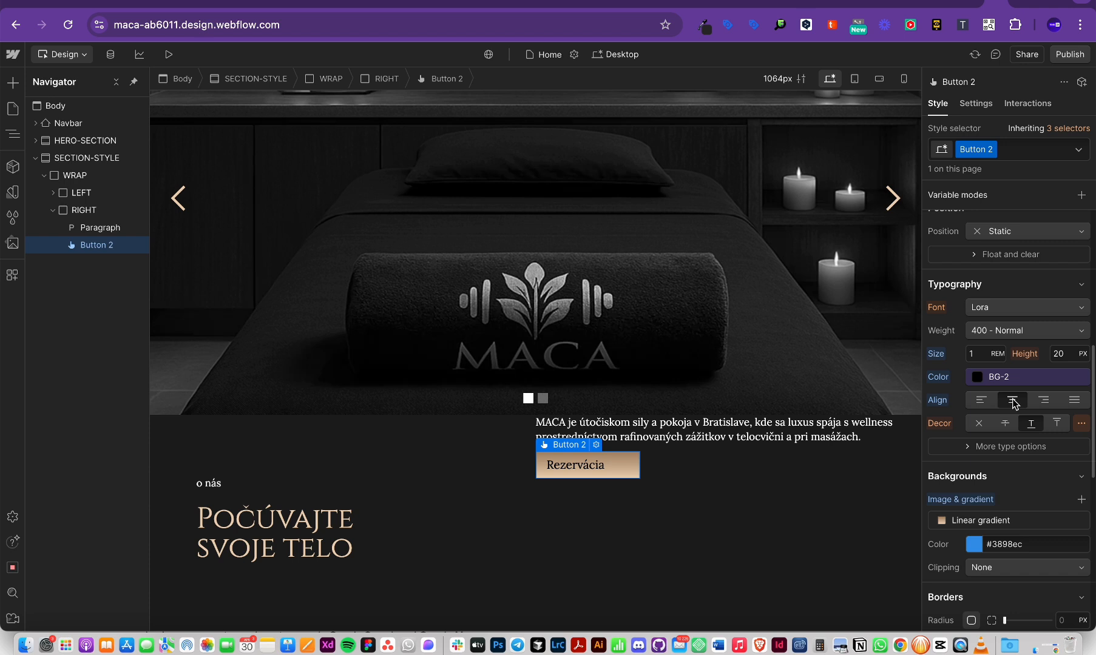
scroll(1012, 401, up, 6)
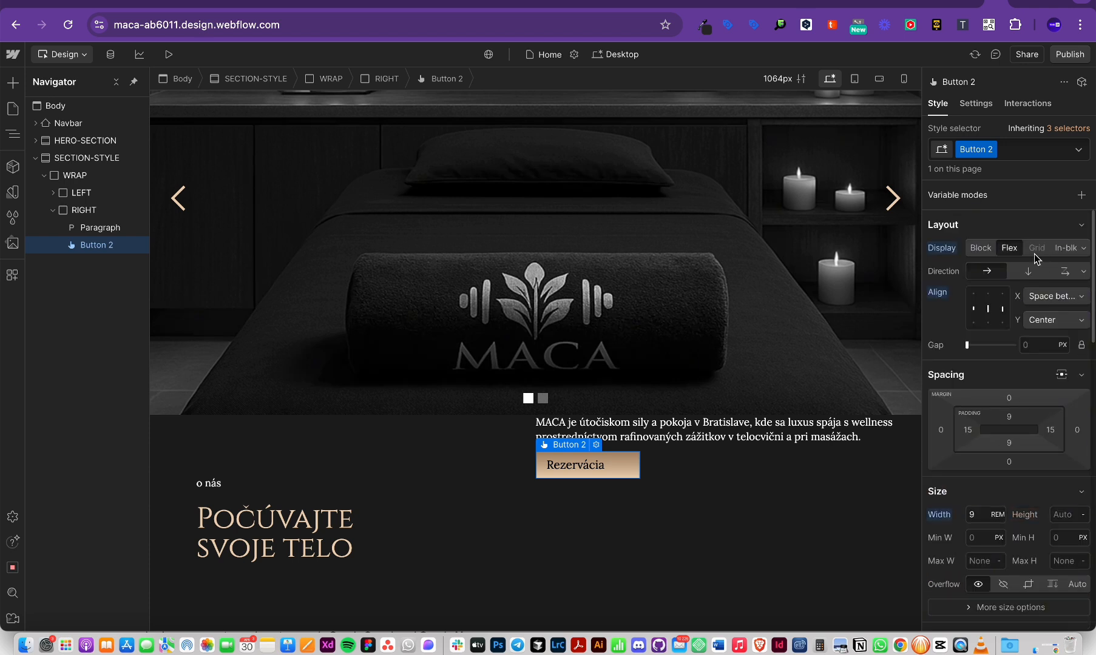
click(988, 309)
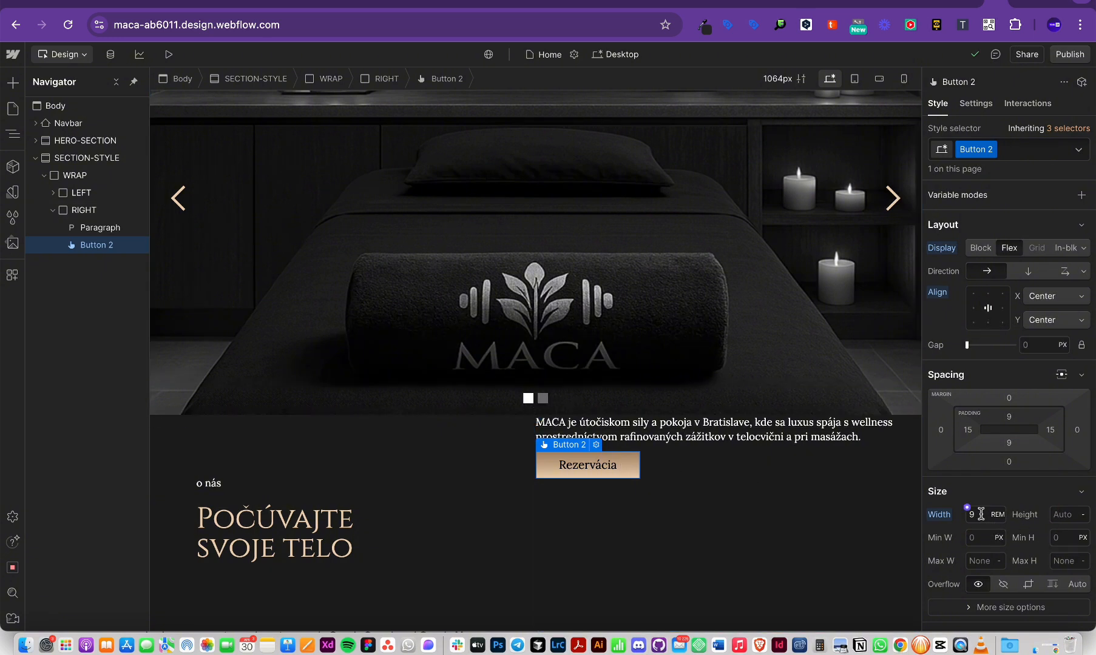
Step: Adjust the button's padding and set its height to 3 rem
click(968, 430)
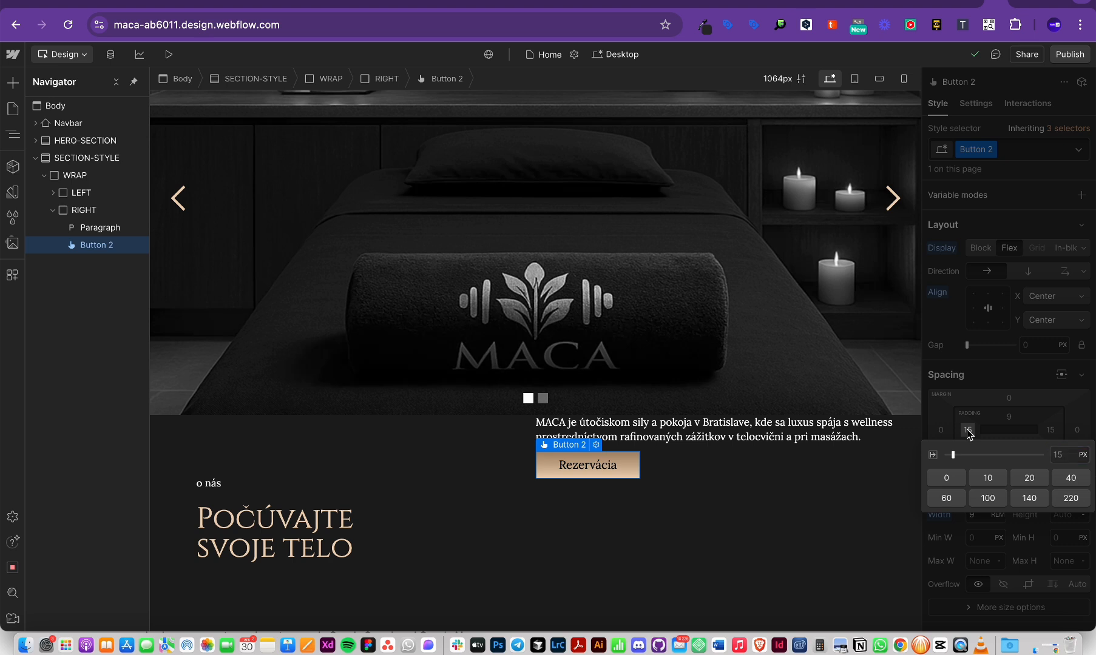
click(694, 474)
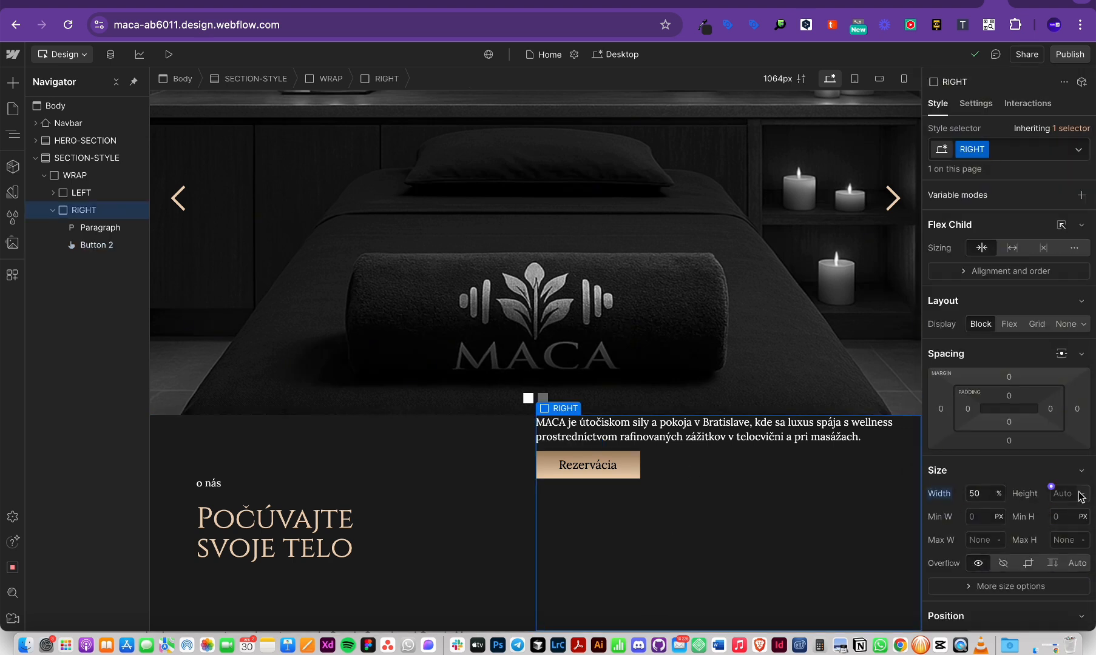
click(631, 476)
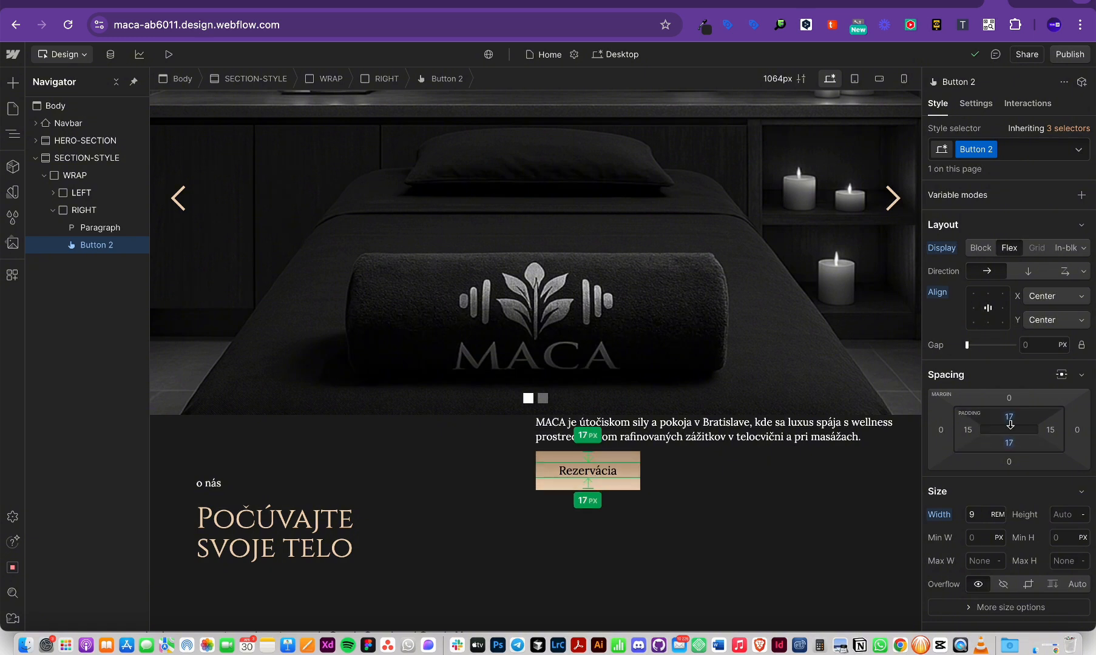
click(1064, 515)
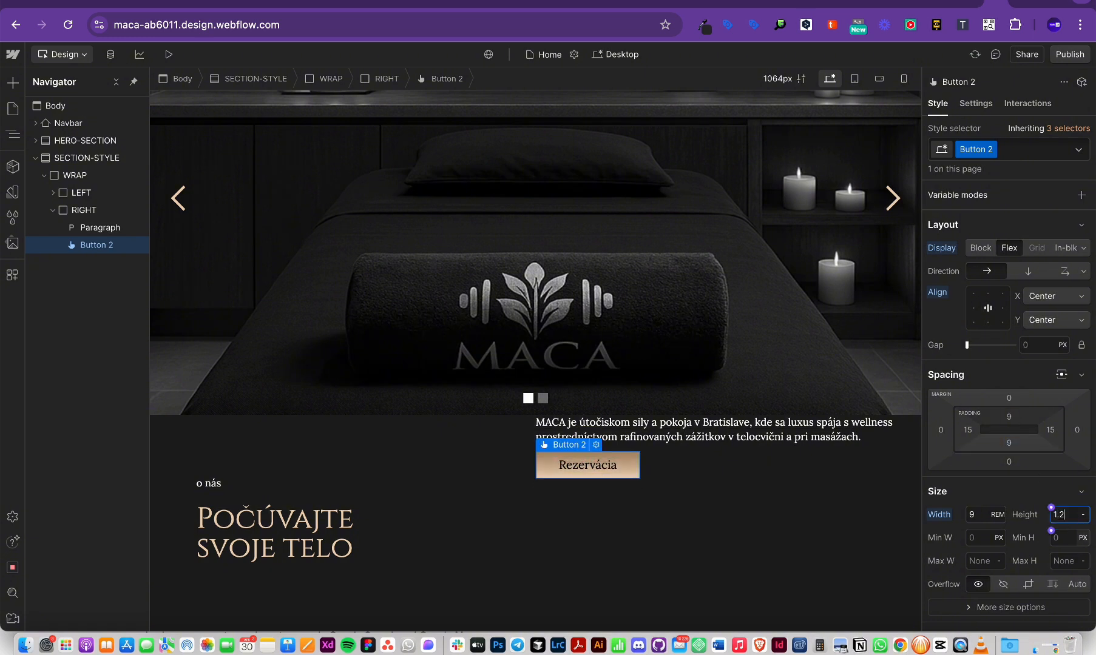
key(Return)
key(BackSpace)
key(BackSpace)
key(BackSpace)
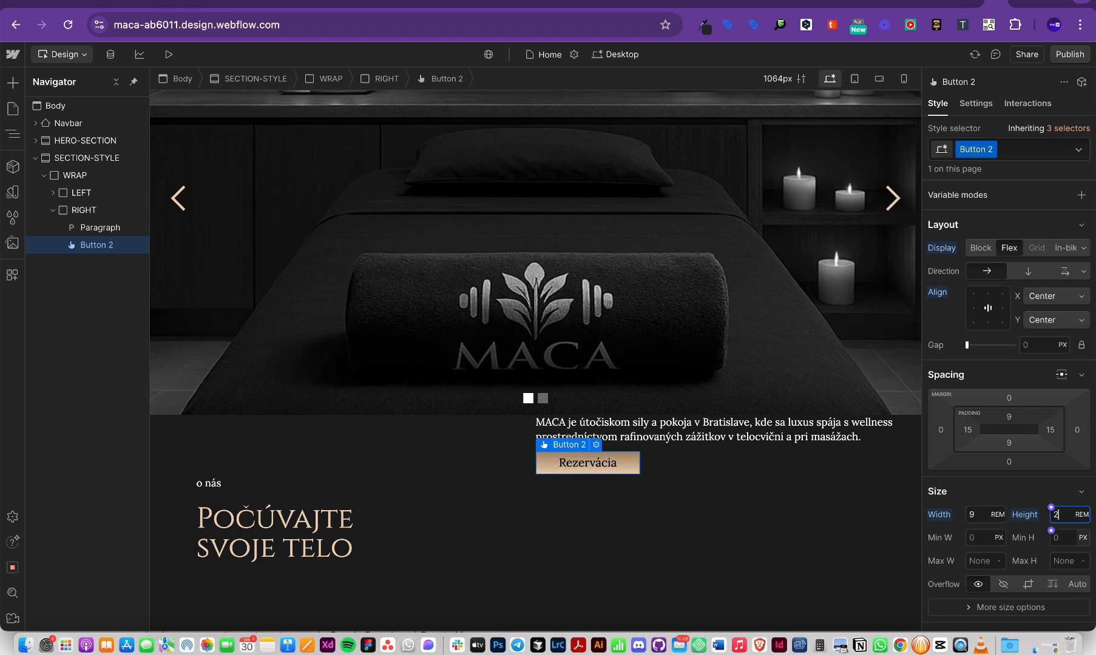
text(3)
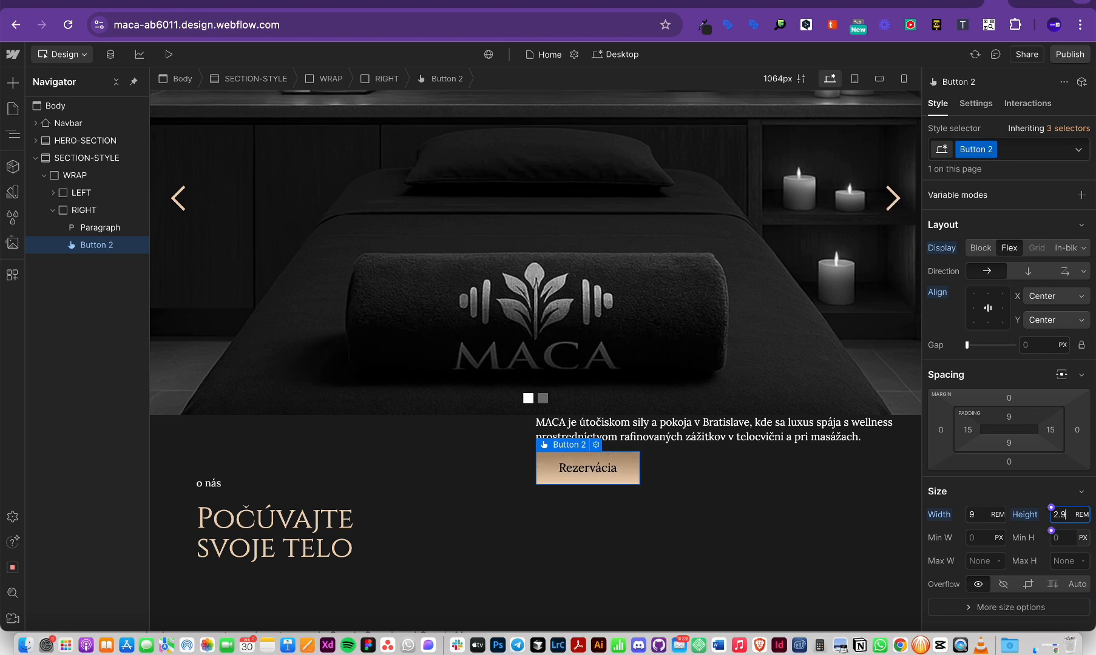
click(819, 548)
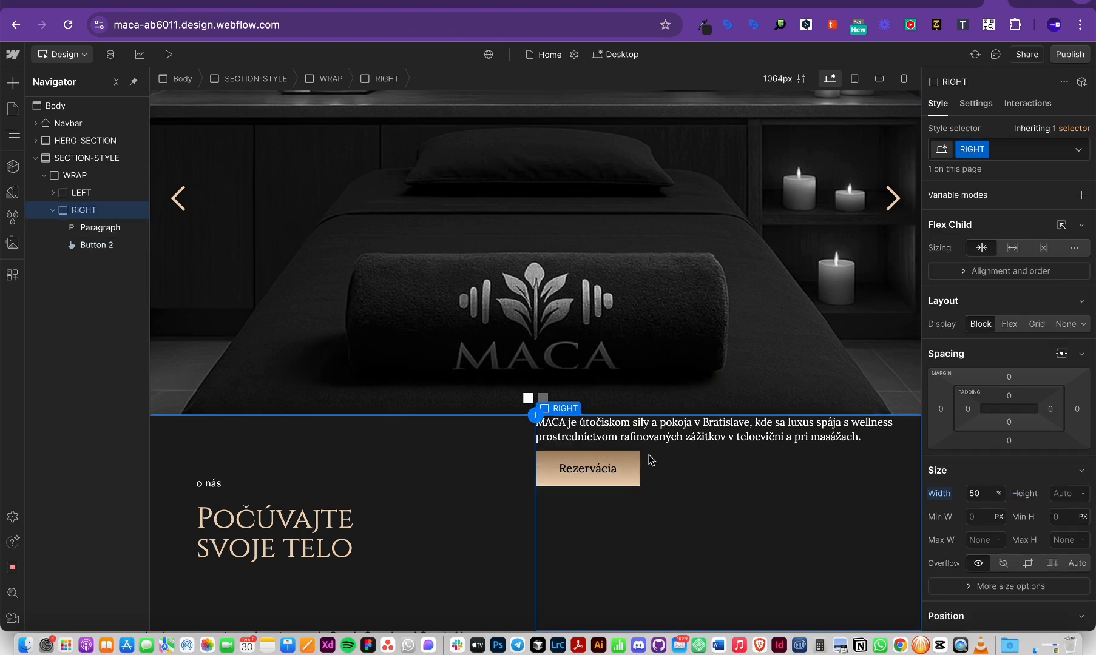
click(633, 468)
click(991, 149)
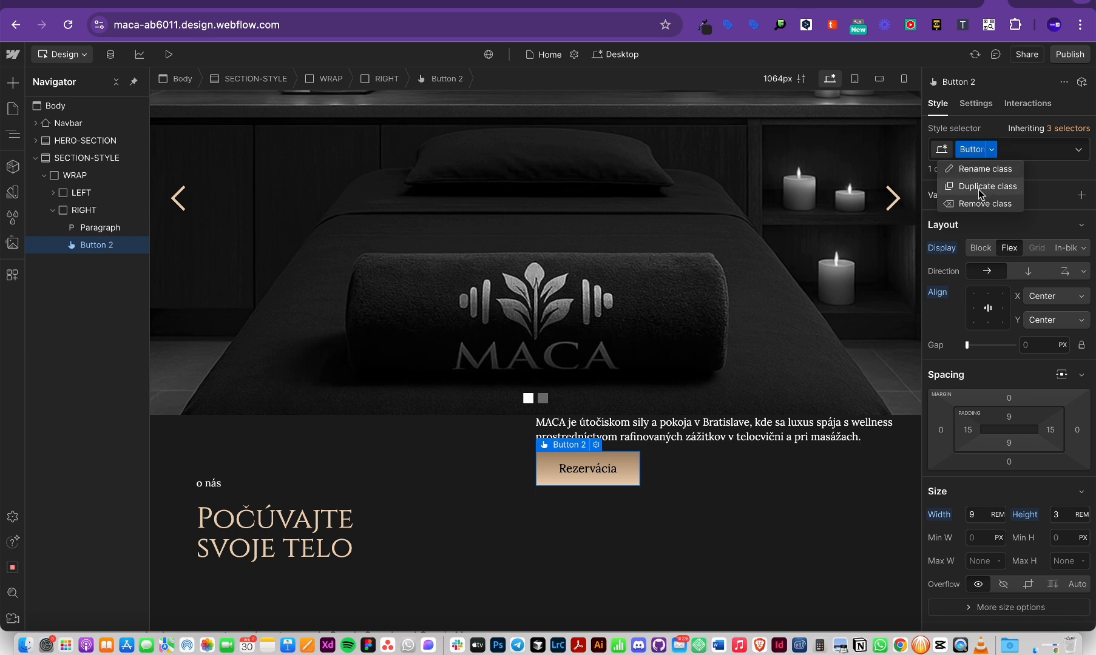
Step: Duplicate the Rezervácia button's class and rename the copy BUTTON-MAIN
click(981, 187)
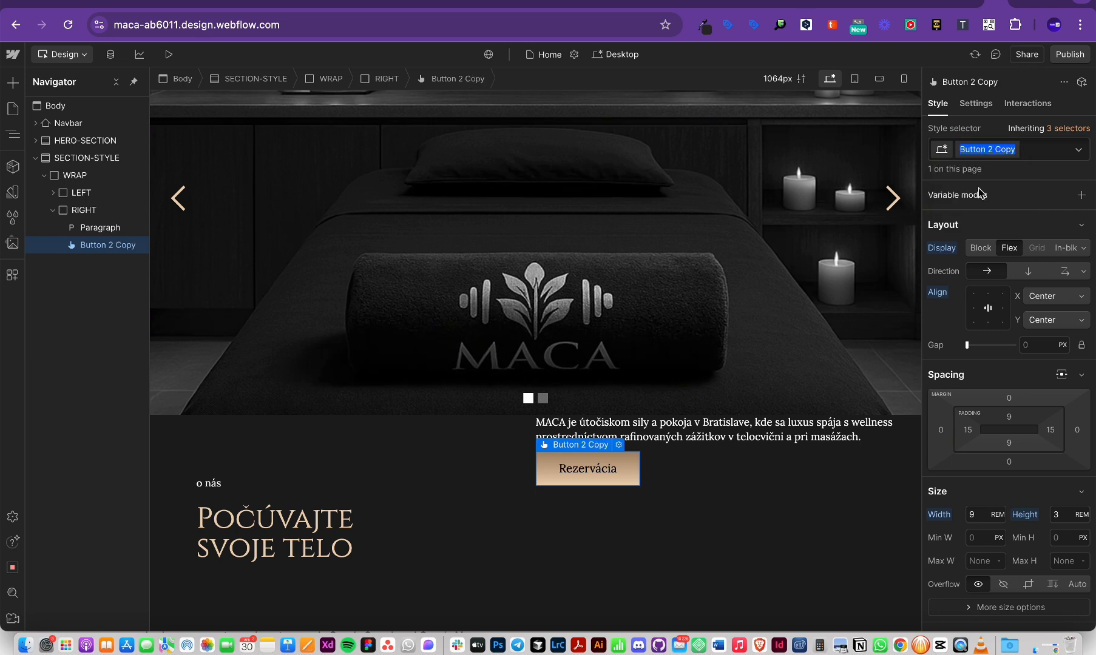
text(BUTTON-MAIN)
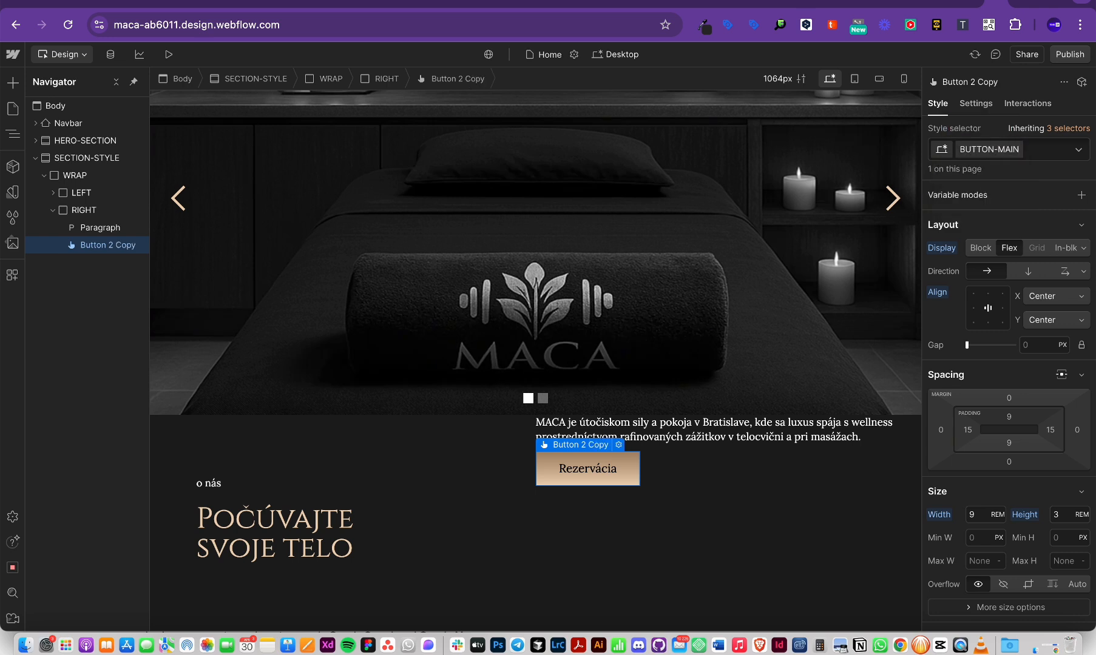
key(Return)
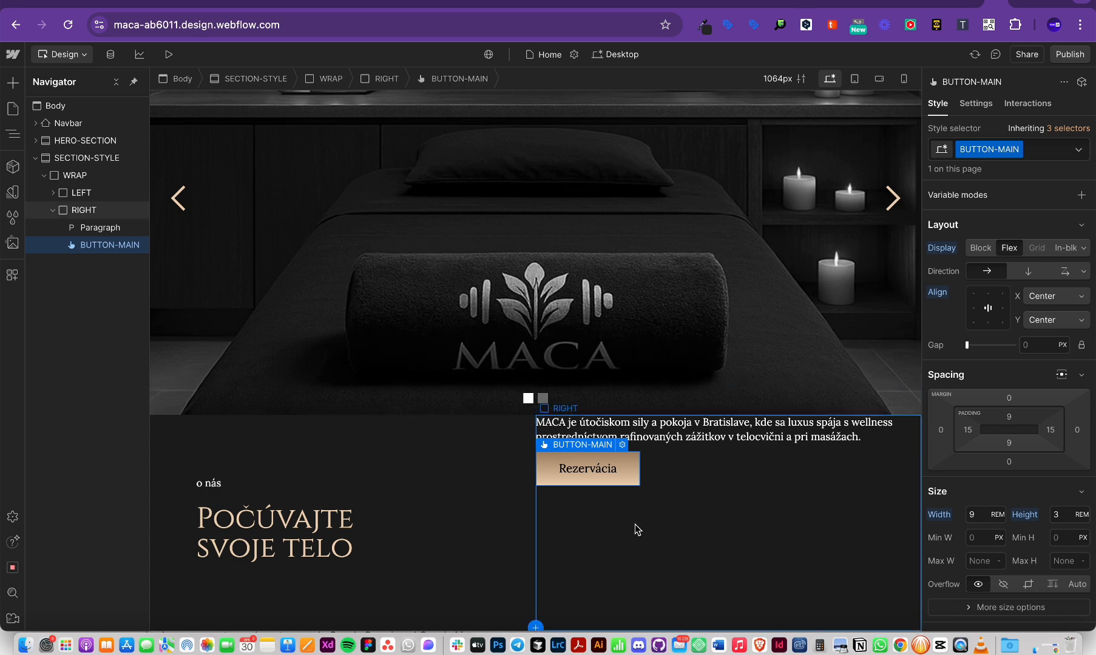
Step: Set the button height to 2.8 rem, then select RIGHT and compare with Figma
click(1059, 513)
text(2.8)
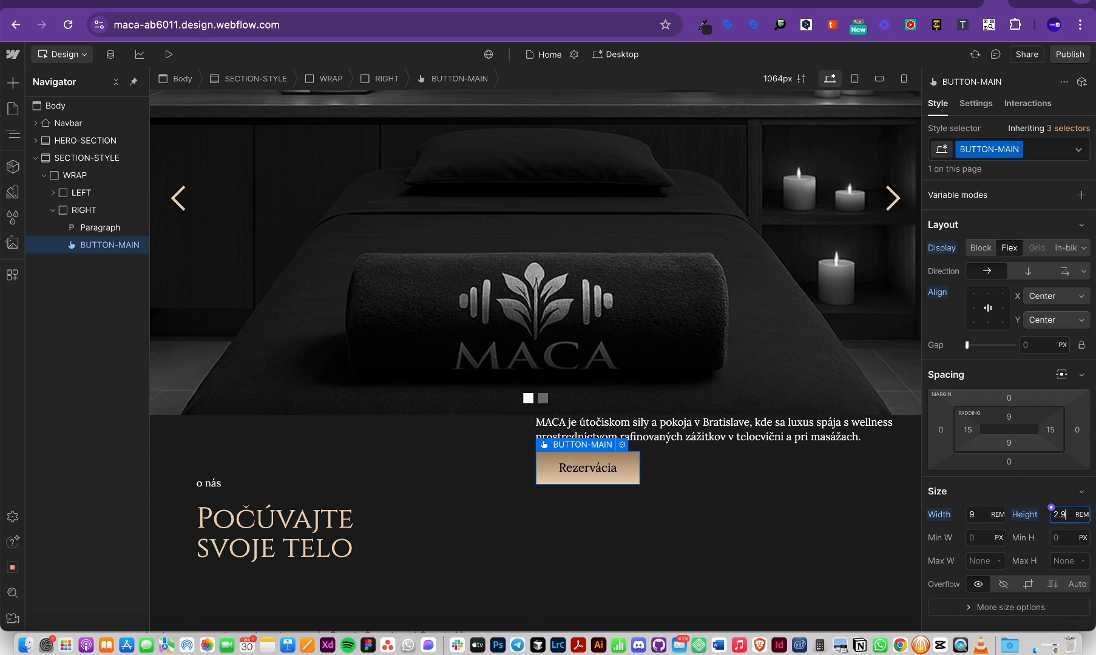
click(697, 562)
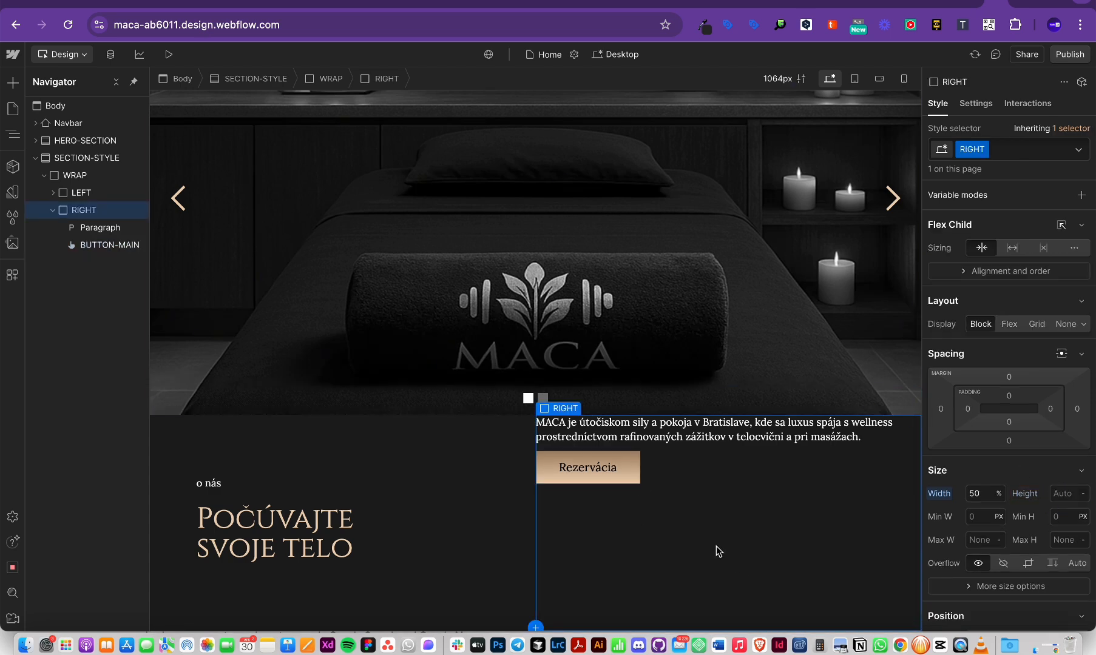
key(super+Tab)
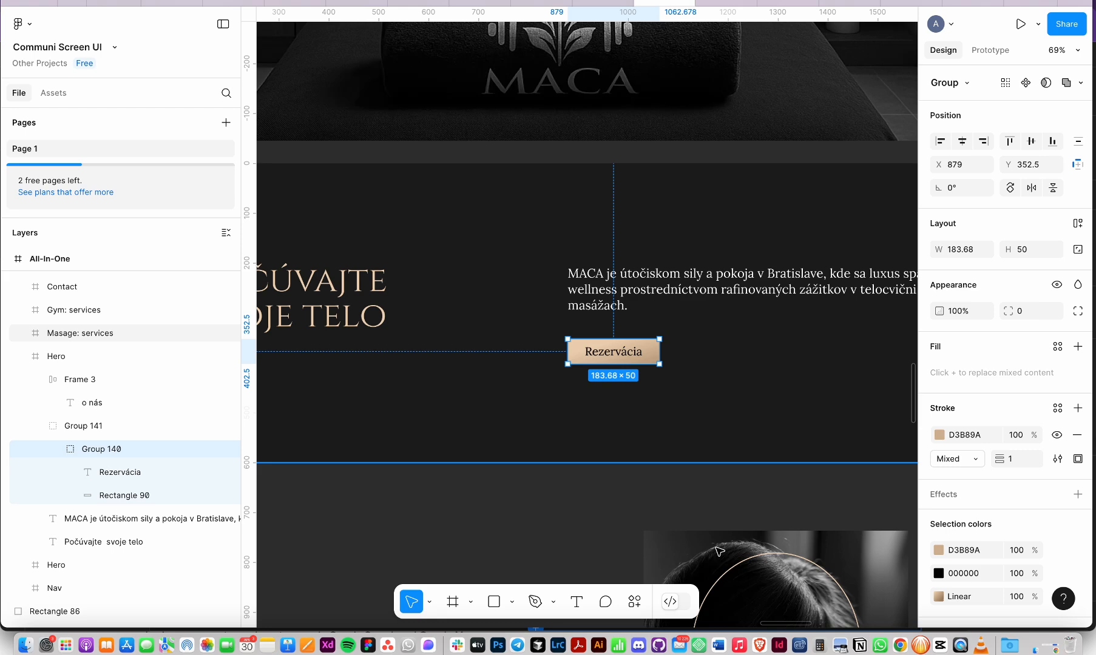
key(super+Tab)
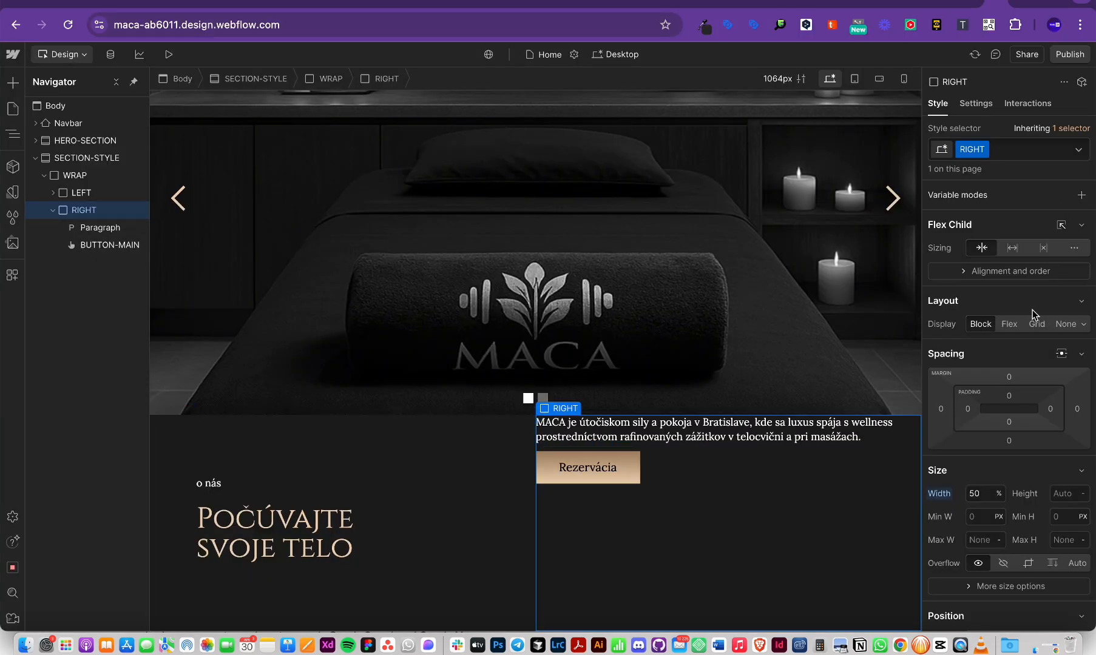
Step: Make RIGHT a vertical flex column with items left-aligned and vertically centred
click(1009, 324)
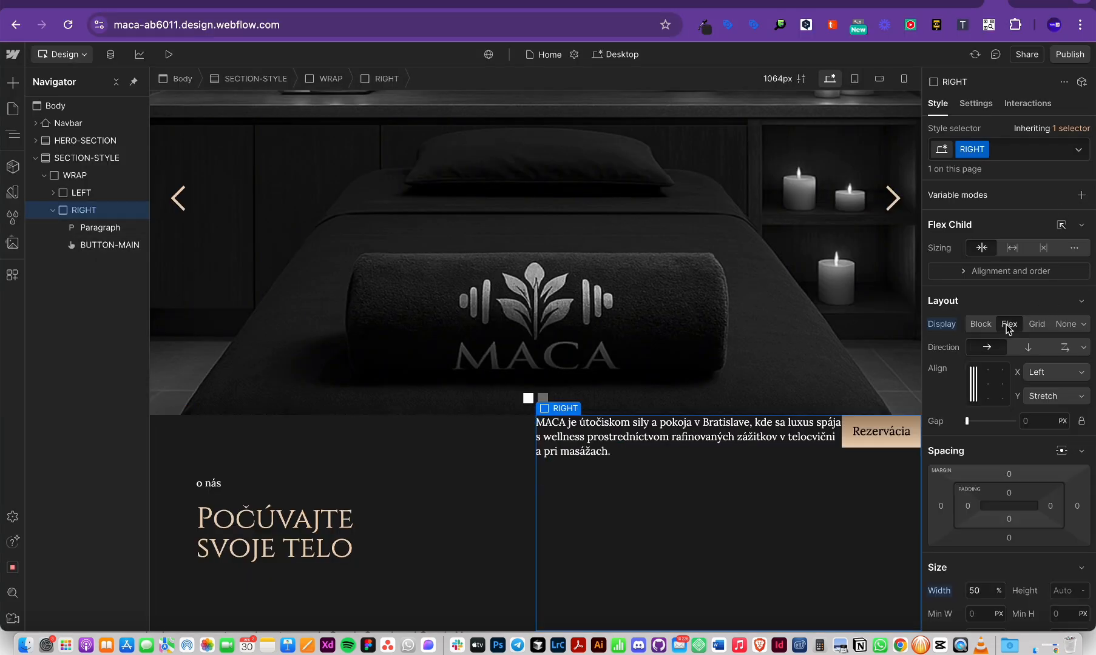
click(1027, 348)
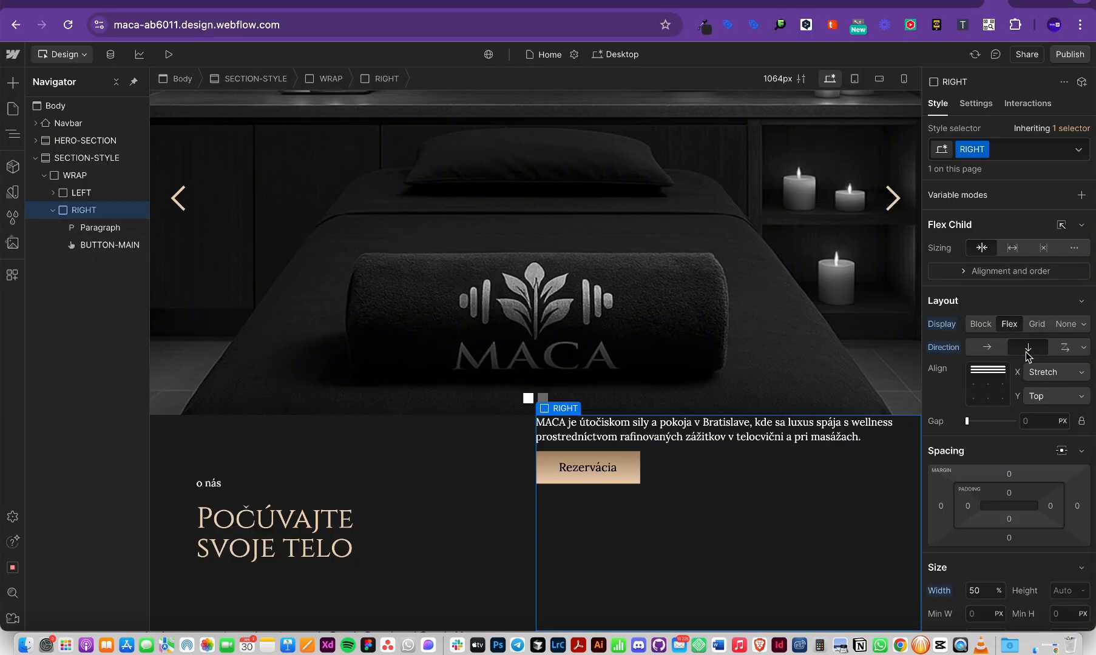
click(975, 386)
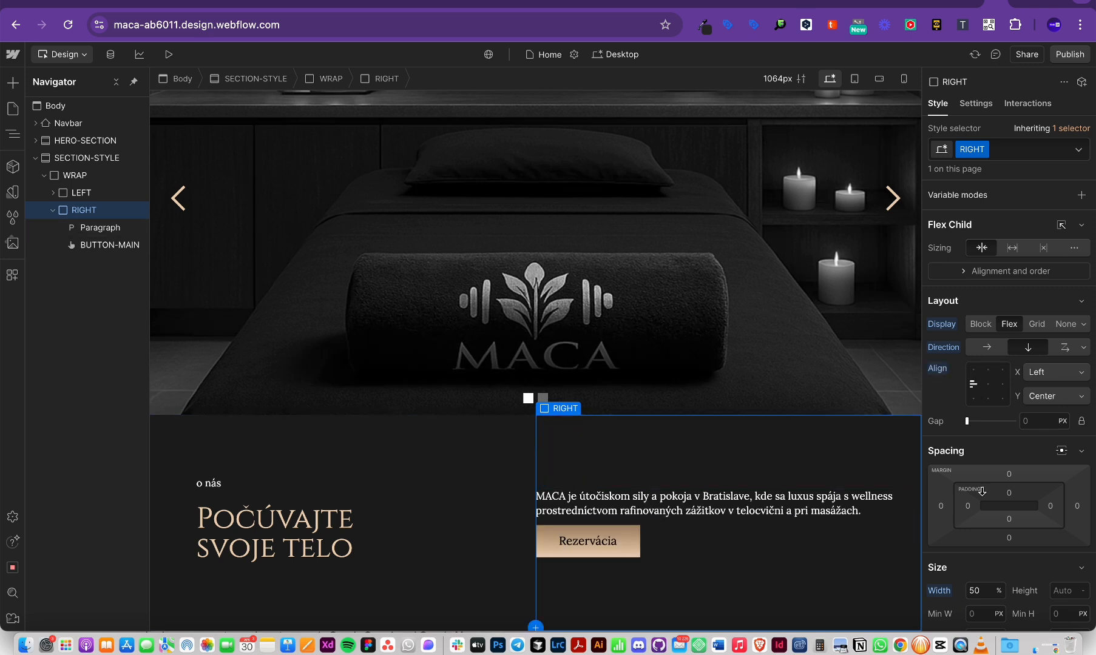
Step: Set the gap between the MACA paragraph and Rezervácia button to 1.5 rem
click(1041, 425)
key(Return)
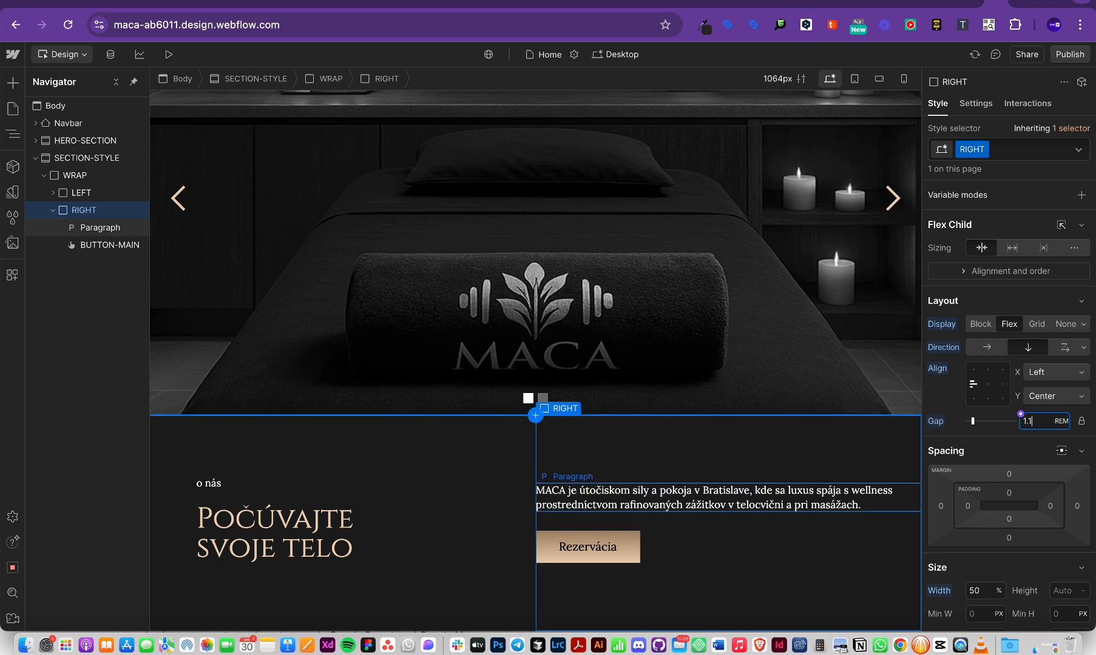
key(Up)
key(Up)
key(Up)
key(Down)
key(Up)
key(Up)
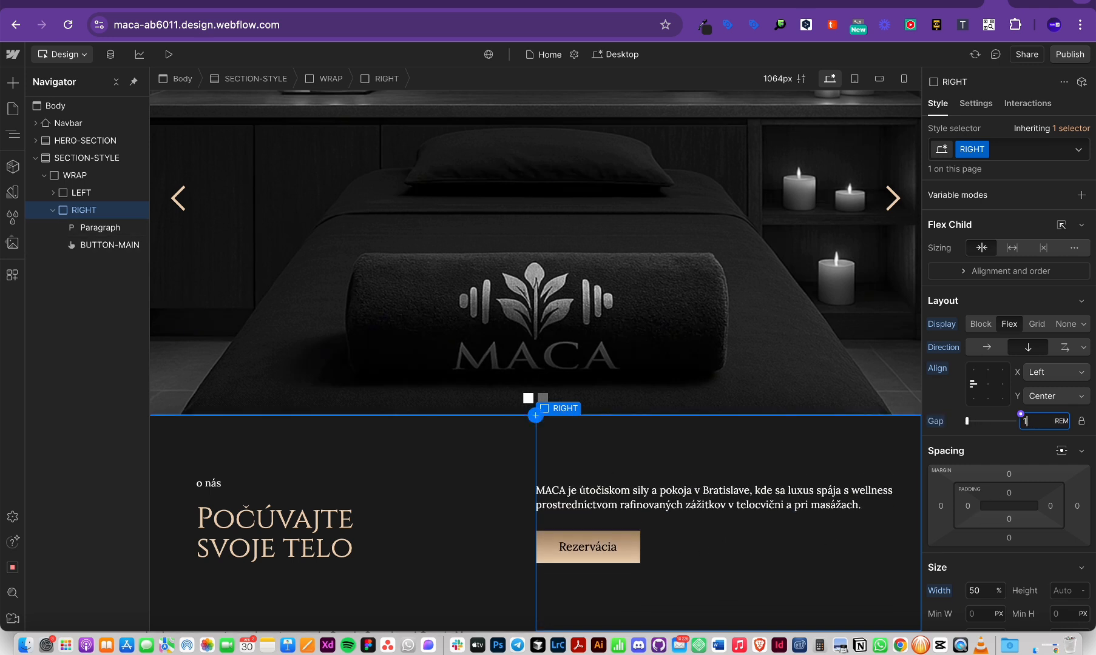
key(Down)
key(Down)
key(Up)
key(Up)
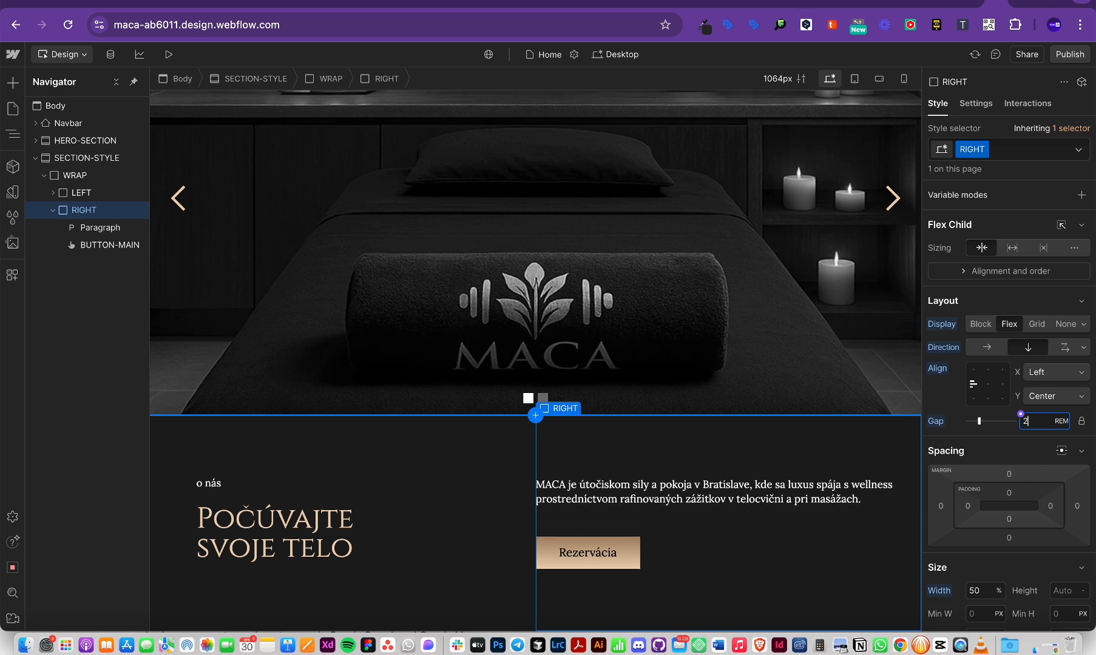
key(Down)
key(alt+Up)
key(alt+Up)
key(alt+Up)
key(alt+Up)
key(alt+Up)
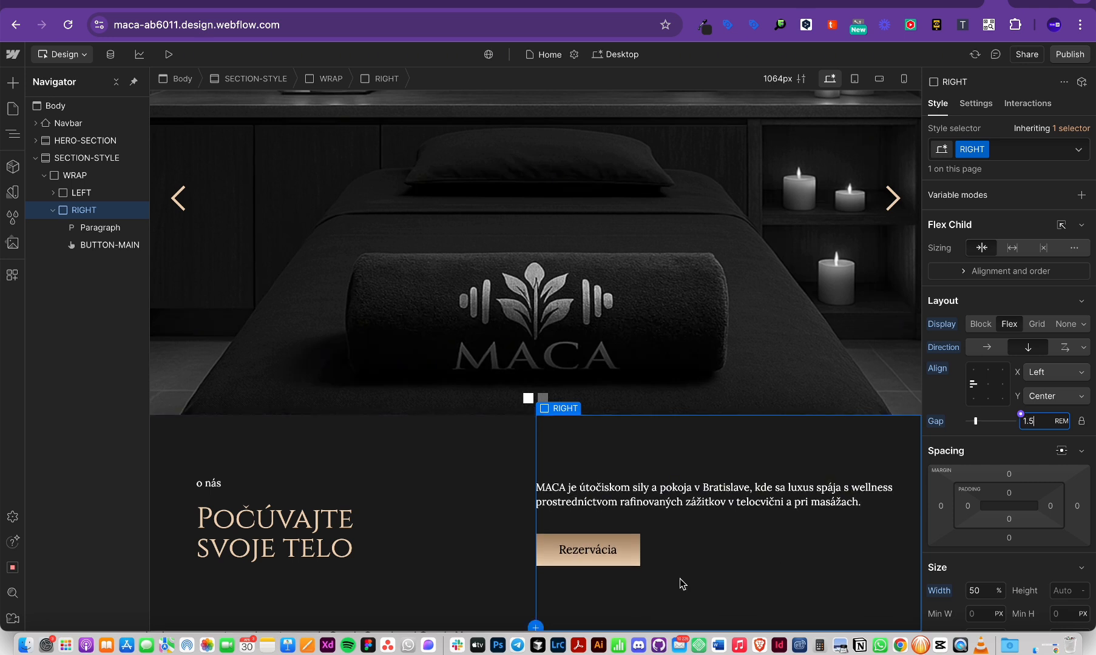
Step: Make SECTION-STYLE a flex row with its columns vertically centred
click(85, 157)
click(1009, 326)
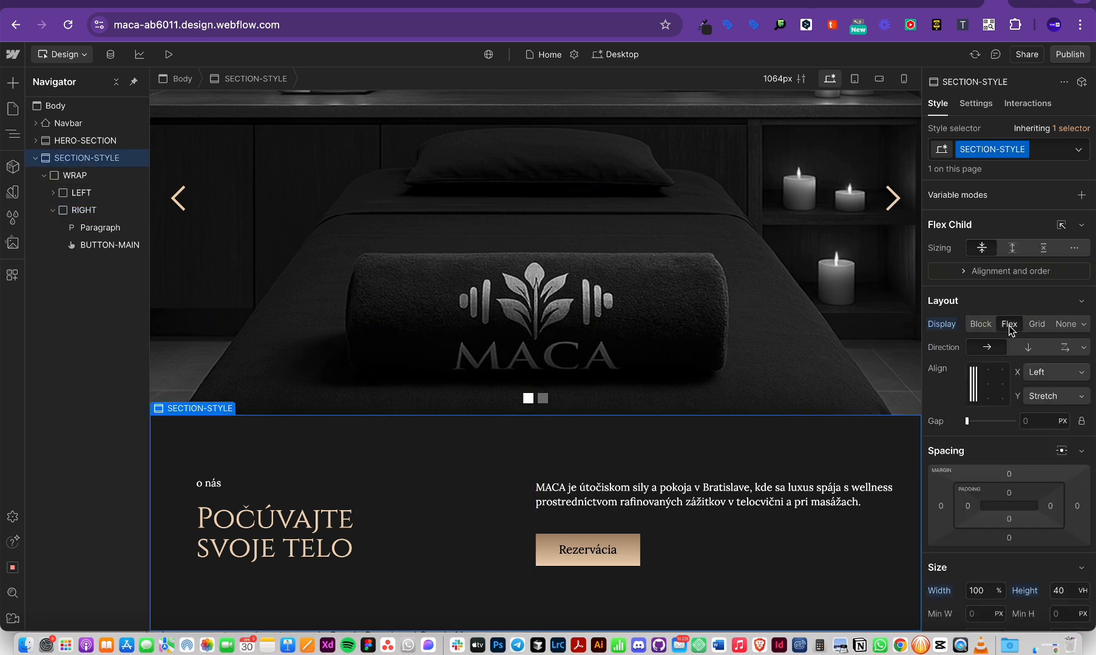
click(972, 385)
click(716, 607)
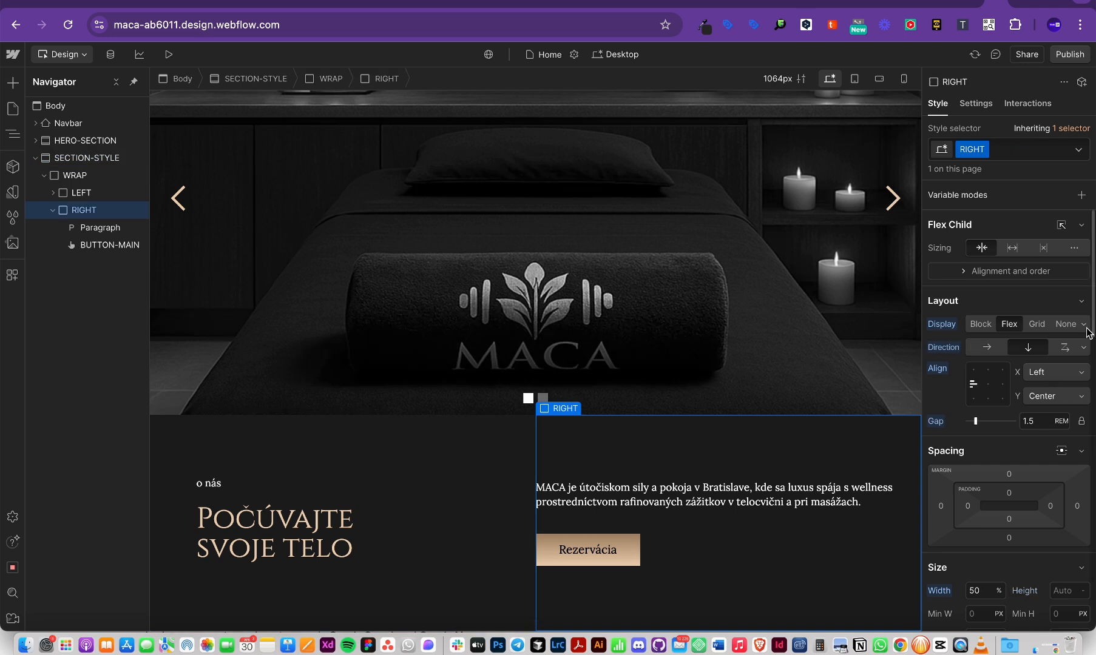
click(59, 159)
click(975, 388)
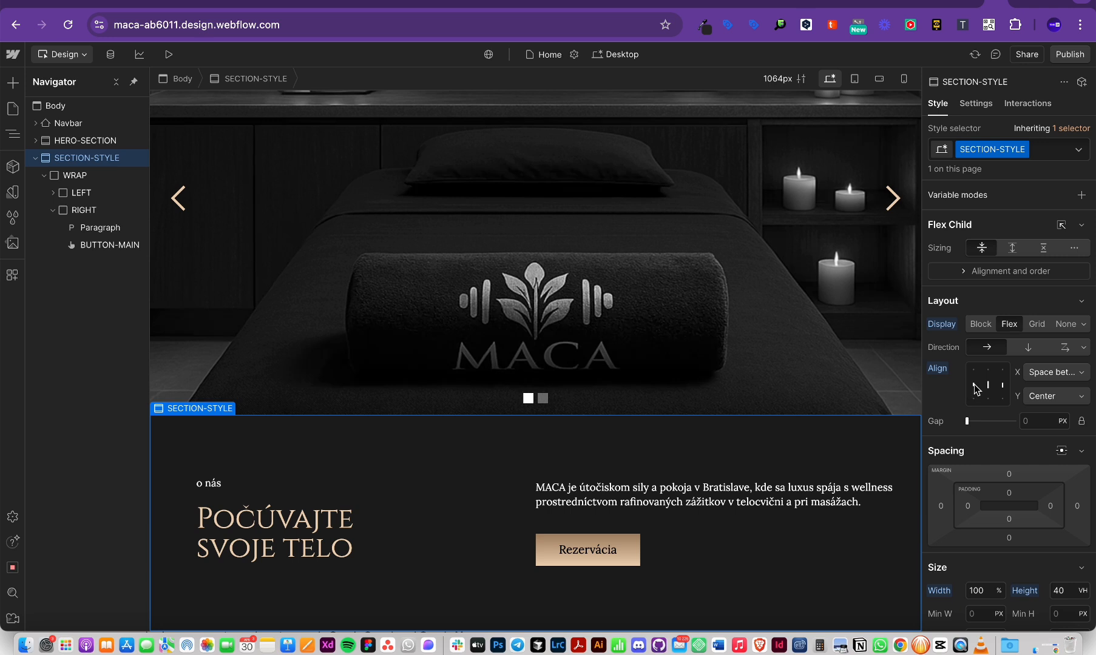
click(975, 388)
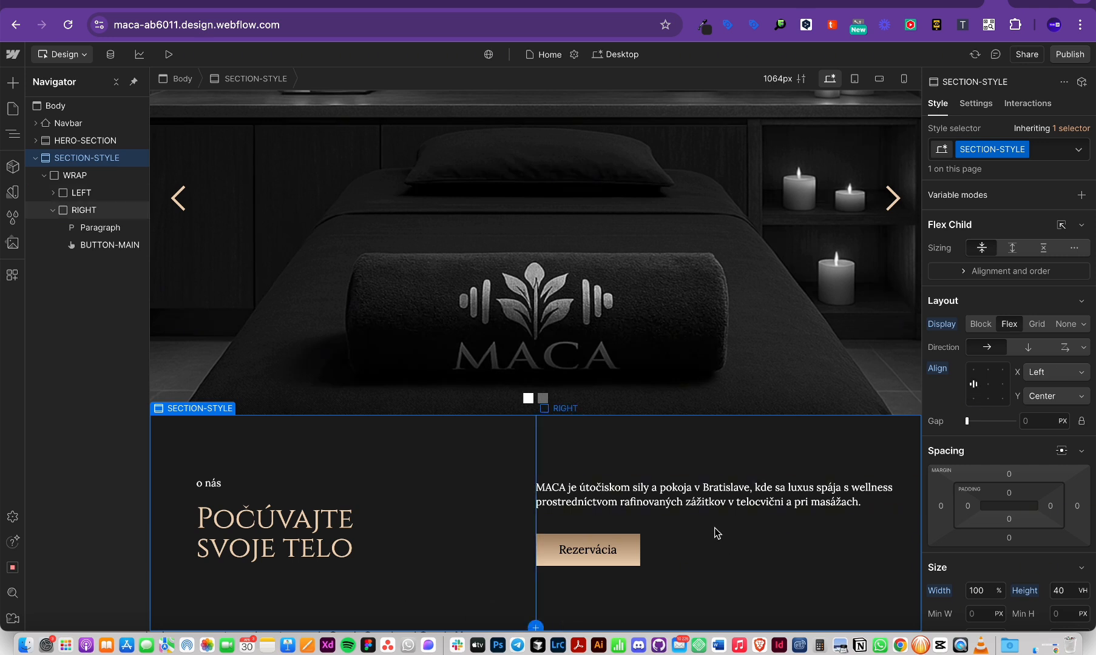
Step: Give the RIGHT column 4 rem left padding, after trying 2em first
click(727, 542)
click(968, 504)
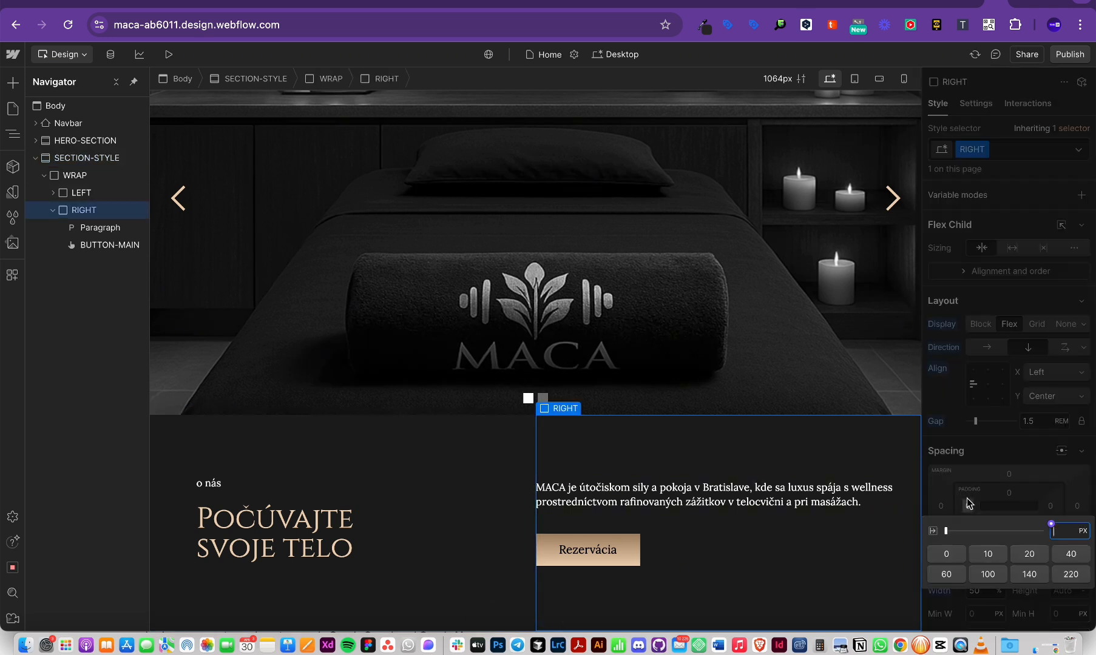
text(2em)
key(Return)
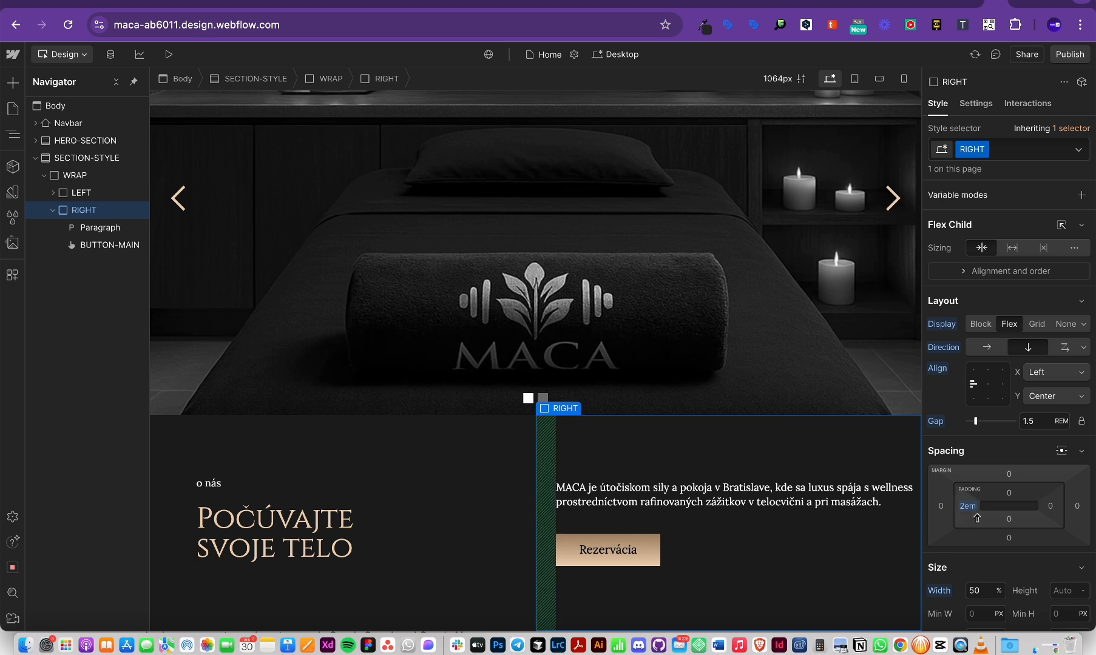
click(156, 529)
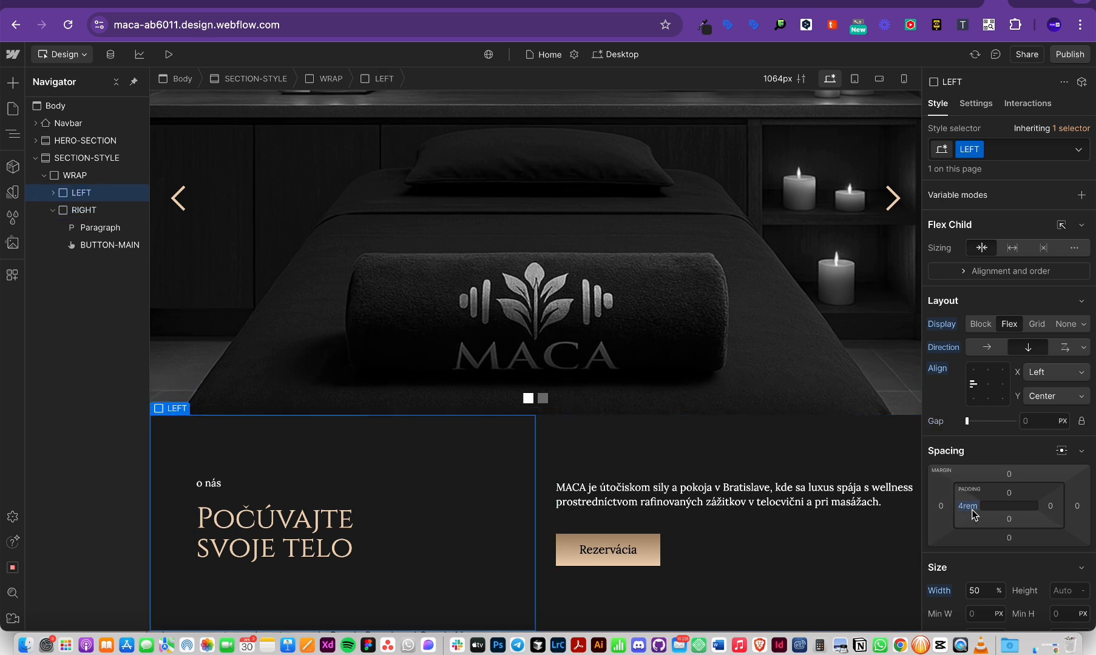
click(766, 465)
click(968, 507)
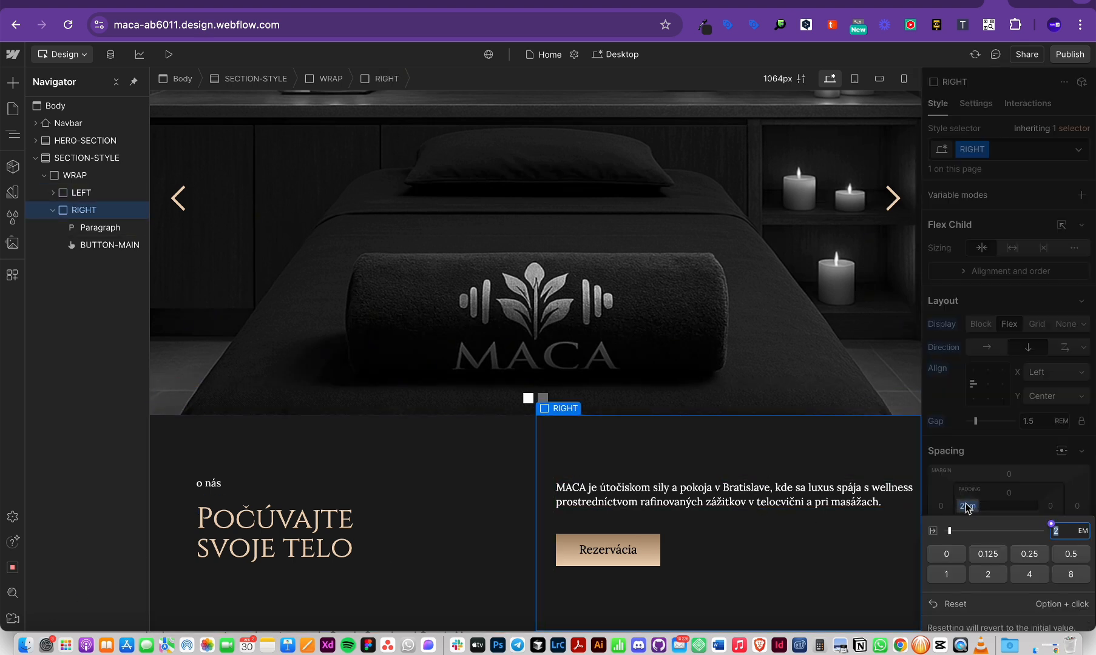
text(4rem)
key(Return)
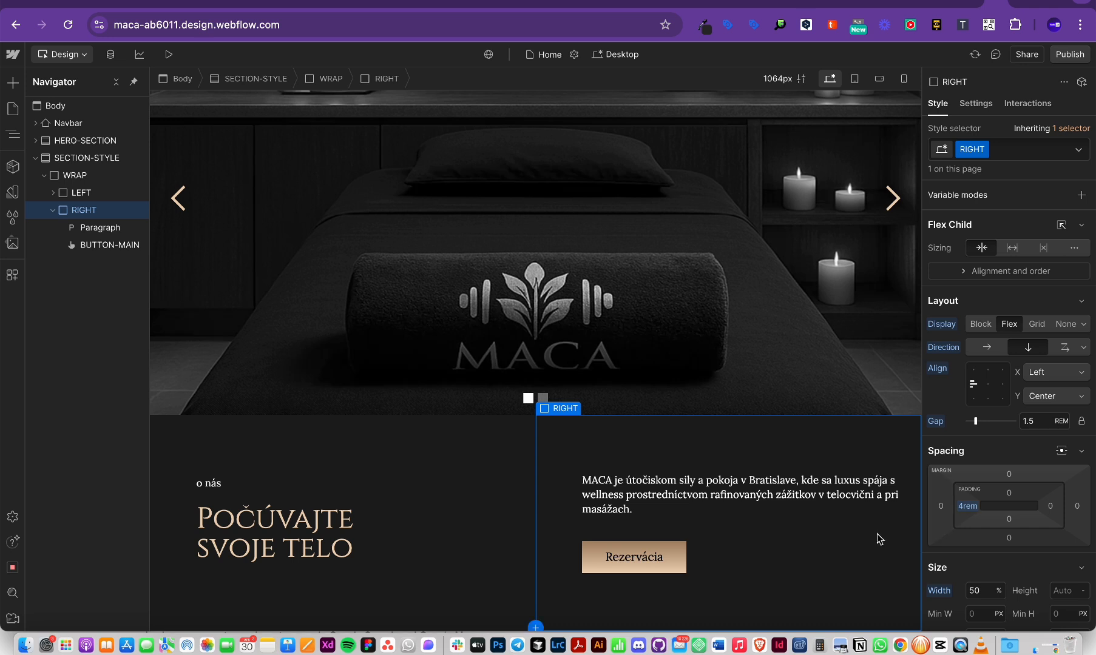
Step: Check in Preview how the MACA paragraph wraps, then select its Width field
click(713, 492)
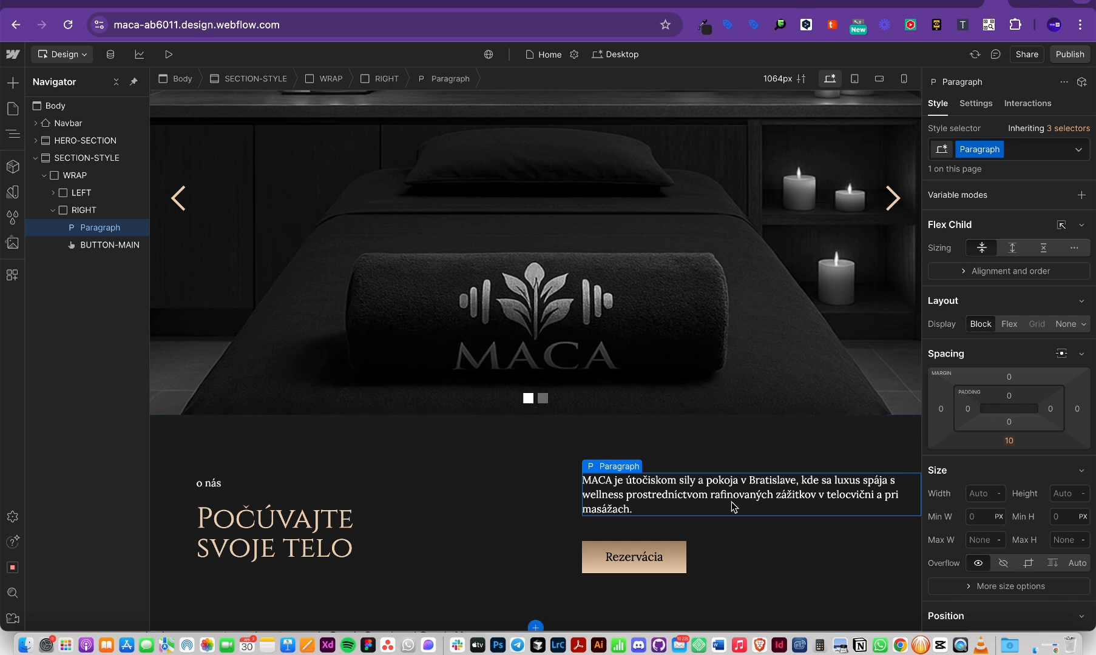
double_click(778, 494)
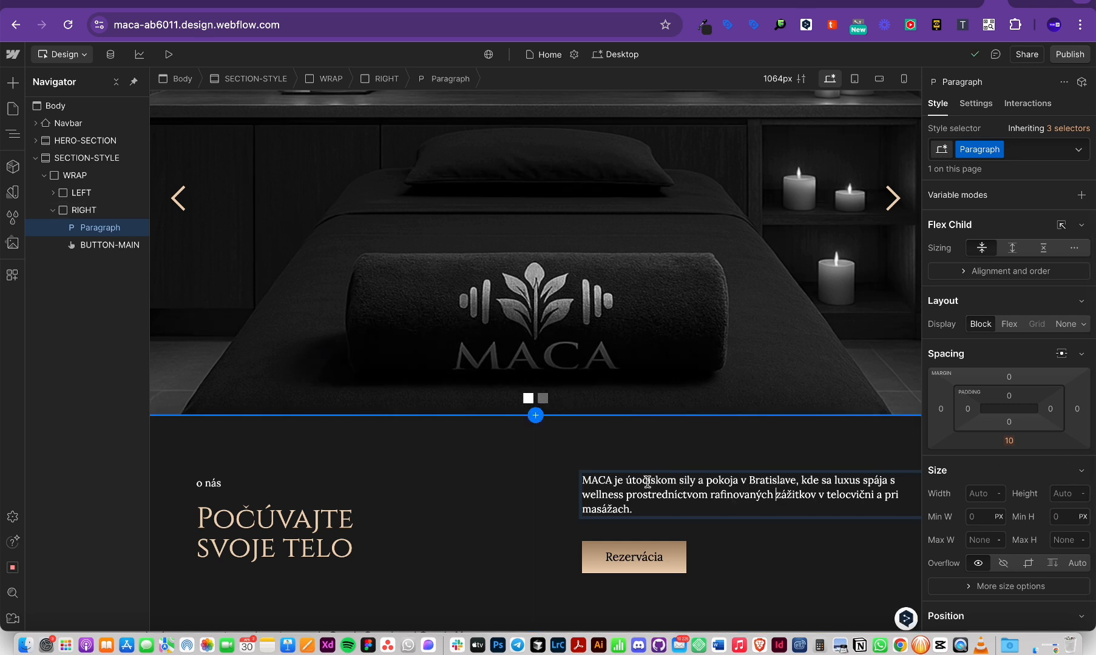
click(169, 54)
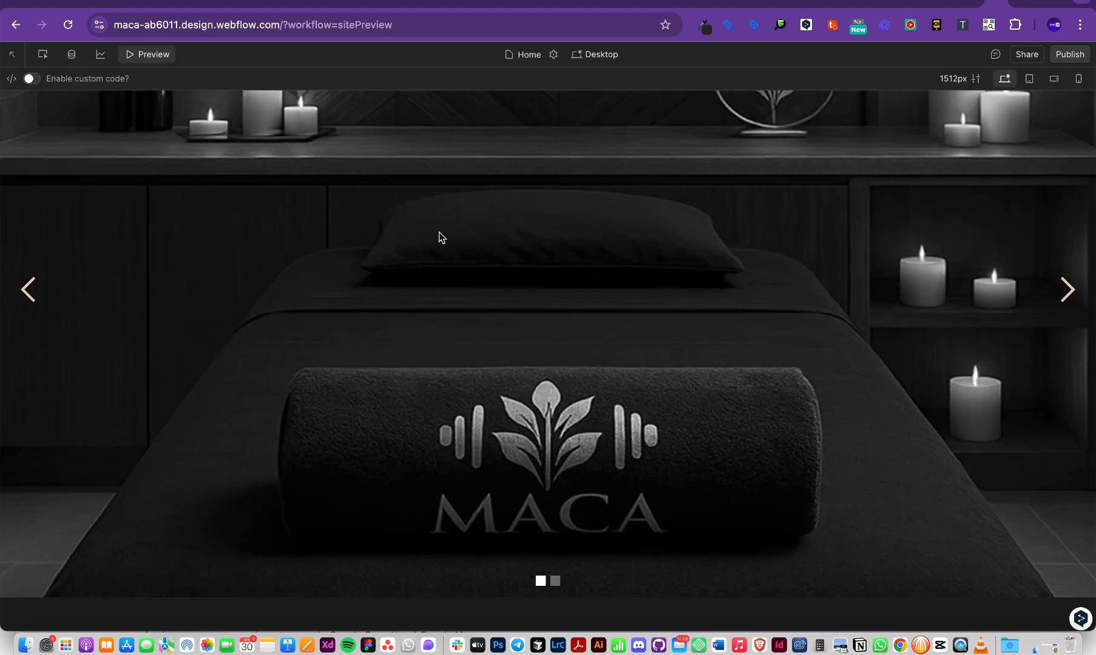
scroll(807, 465, down, 3)
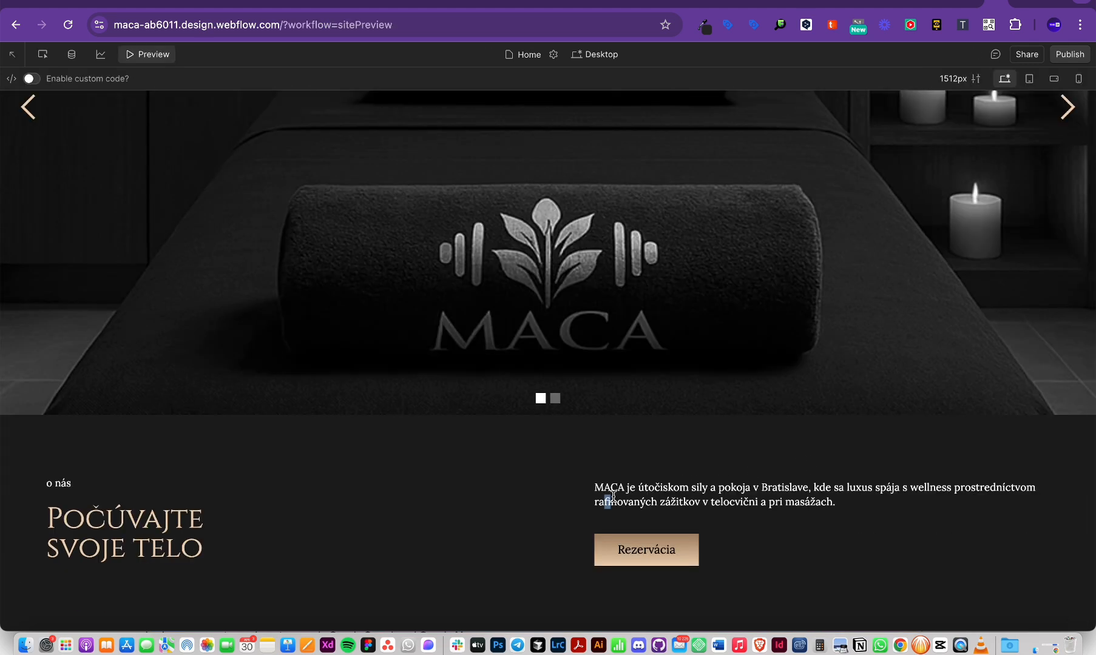
drag(613, 496, 1083, 501)
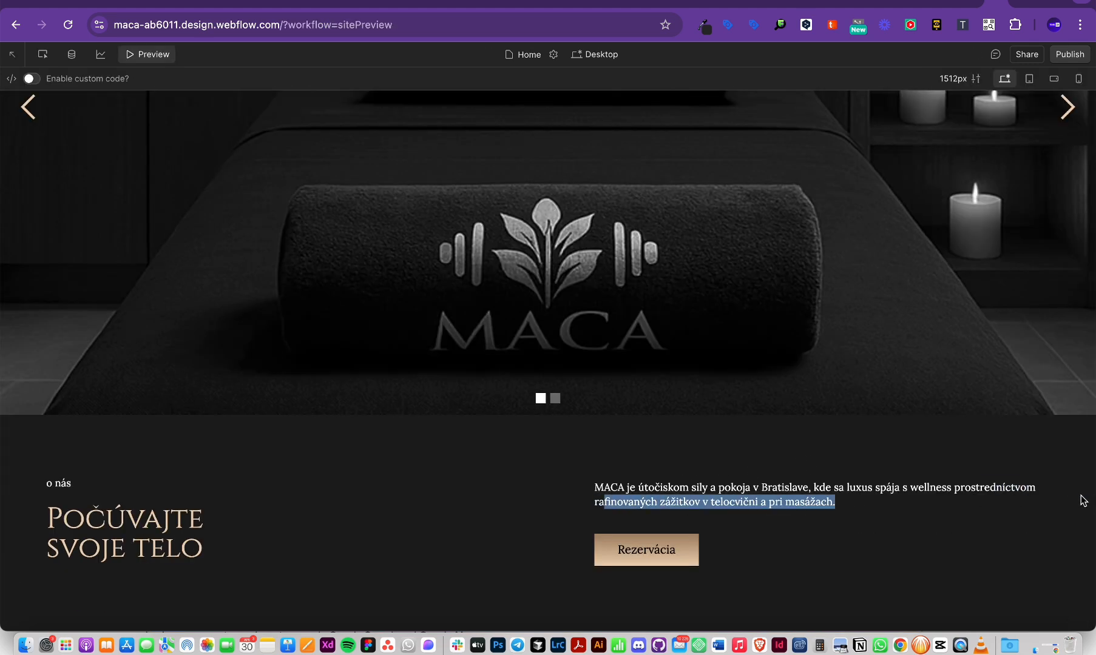
click(156, 55)
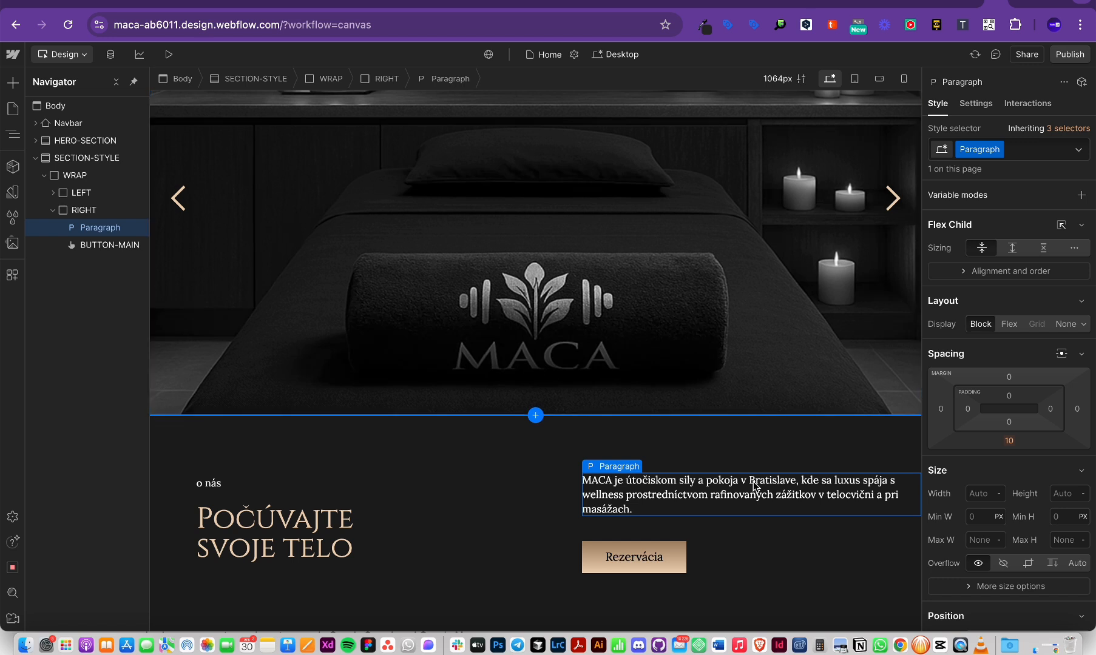
scroll(1044, 485, down, 3)
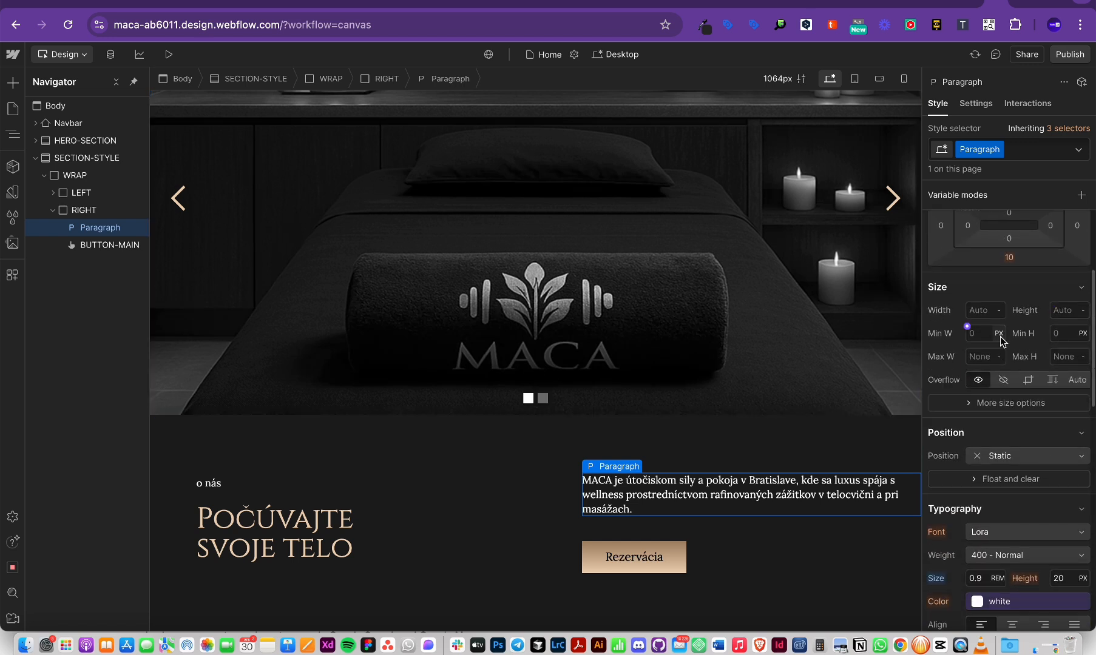
click(986, 311)
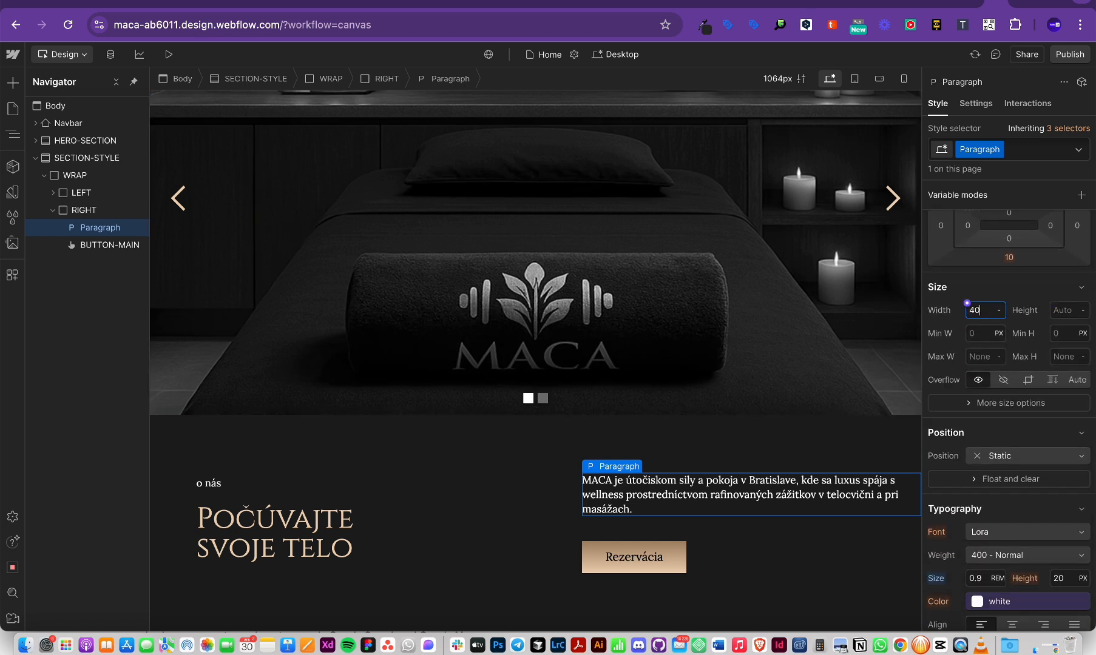
Step: Set the paragraph width to 40 ch, try 43 ch, and preview the result
key(Return)
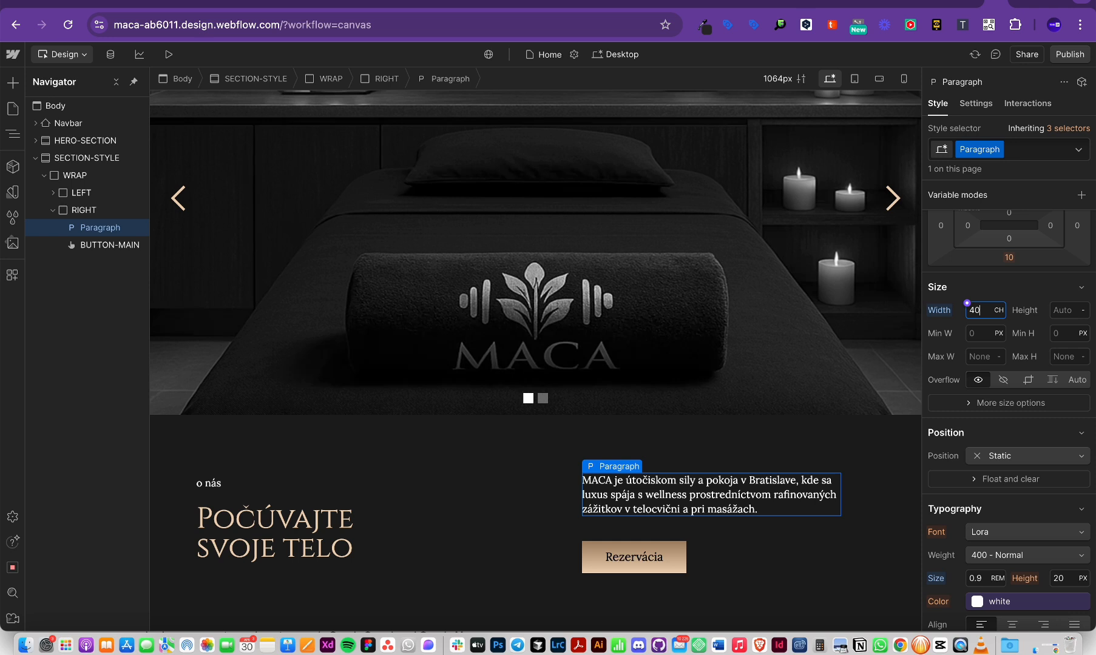
key(Up)
key(Up)
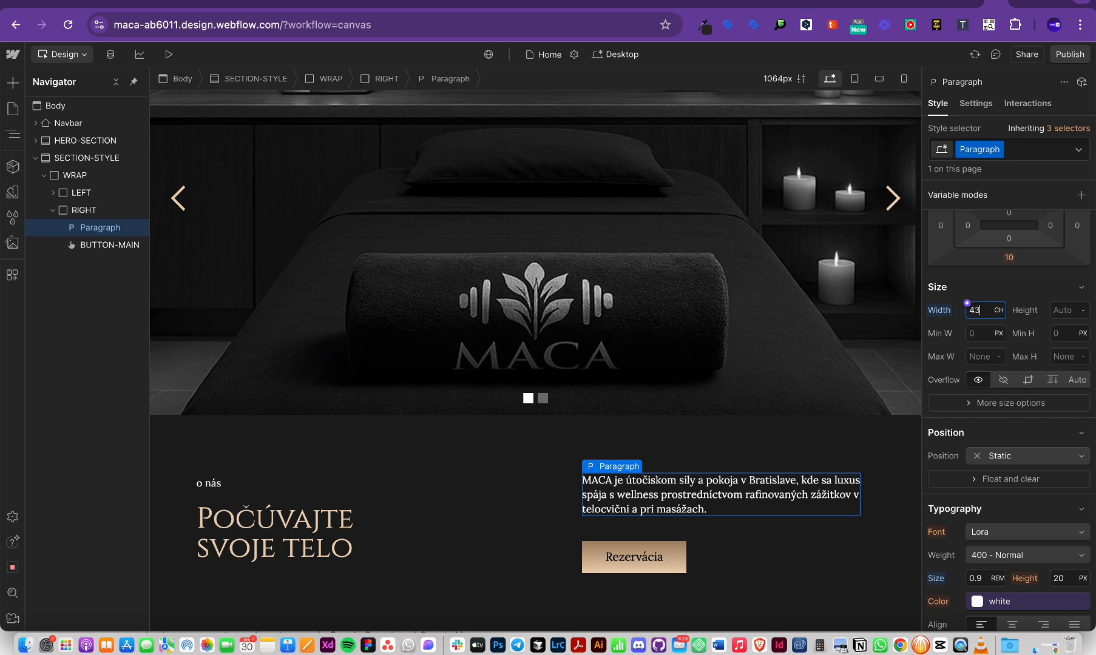
key(Down)
key(Down)
key(Down)
key(Down)
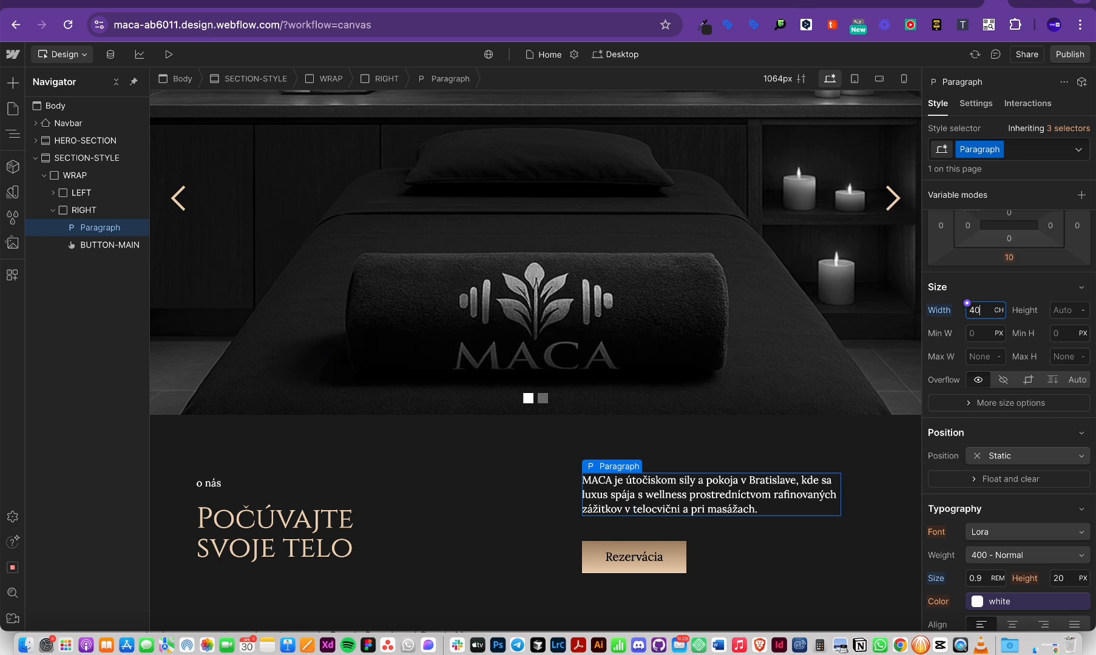
key(Up)
key(Up)
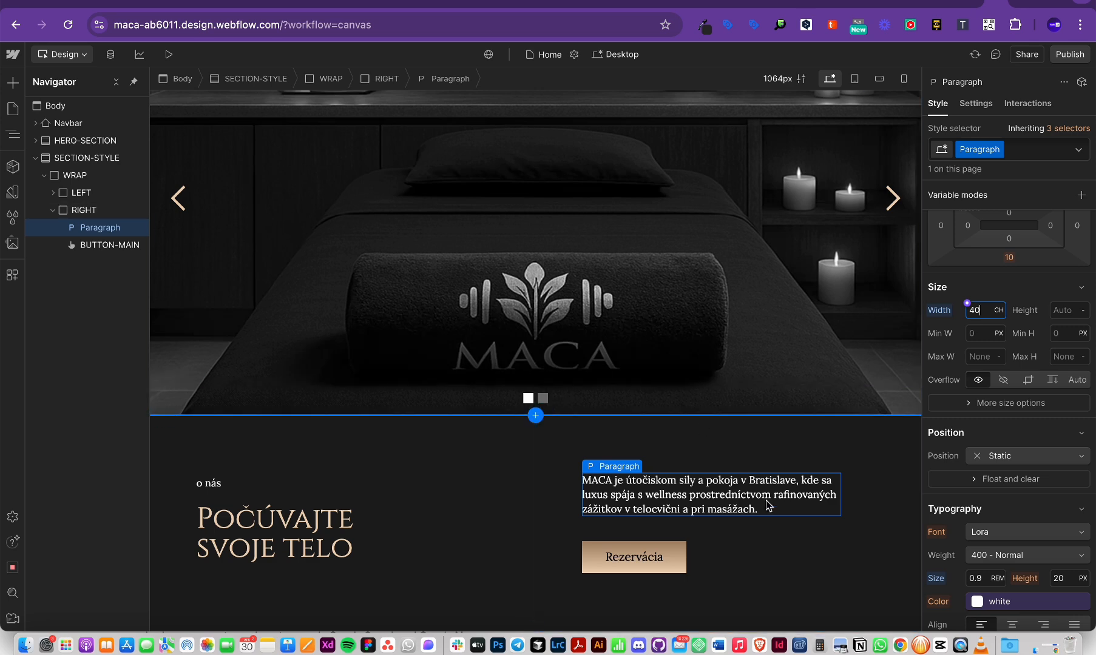
scroll(1068, 355, up, 3)
scroll(1068, 356, down, 2)
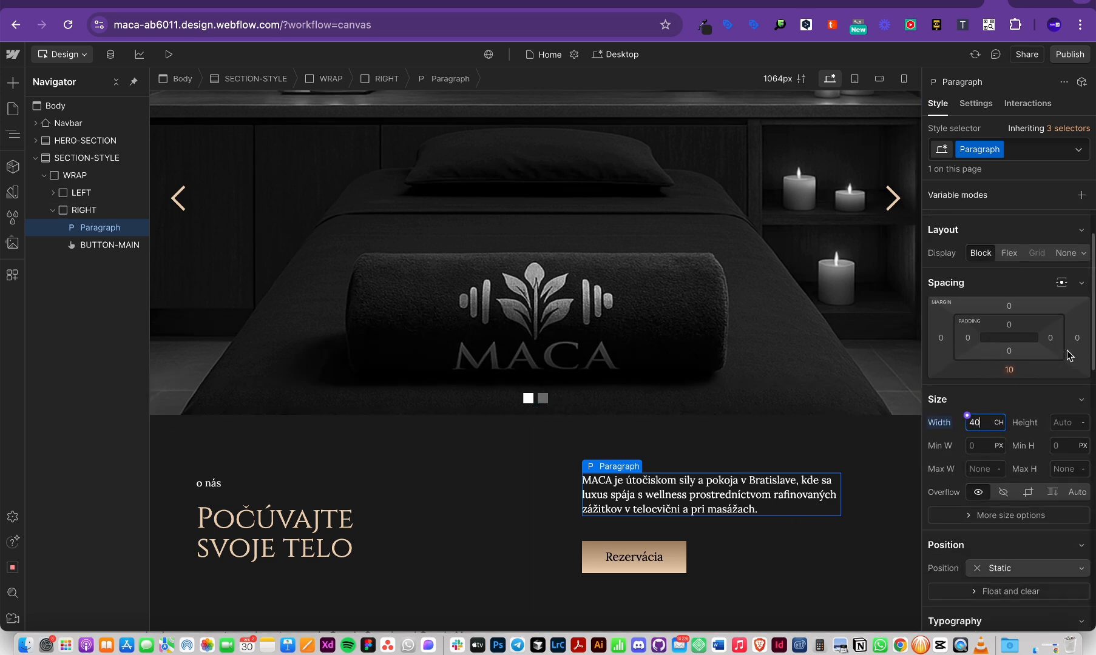
click(170, 54)
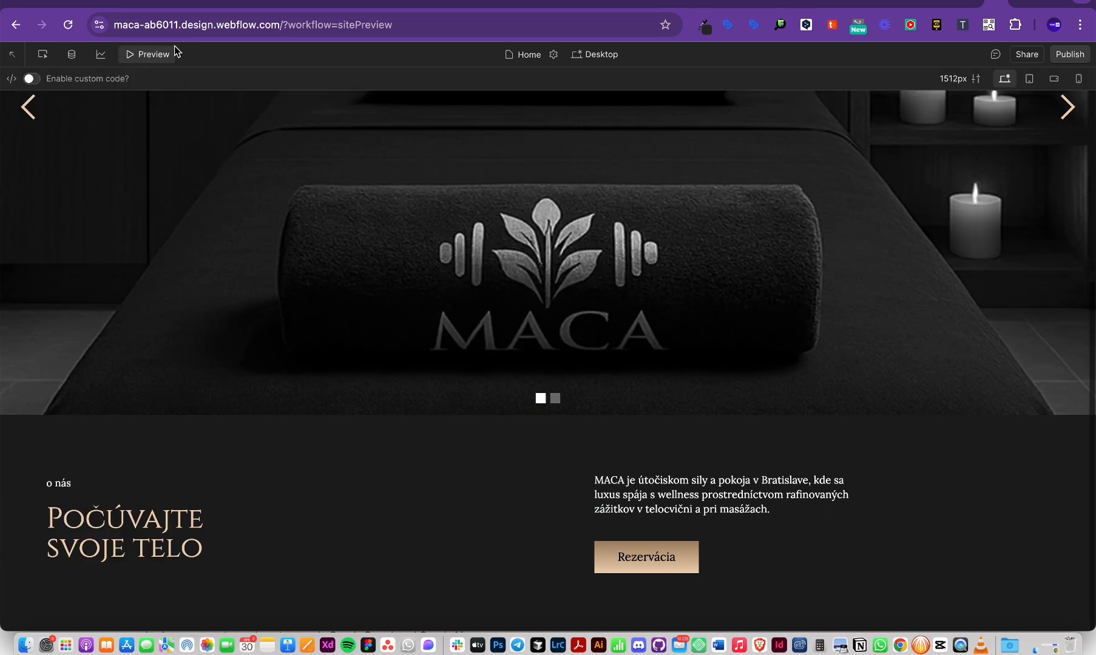
click(133, 55)
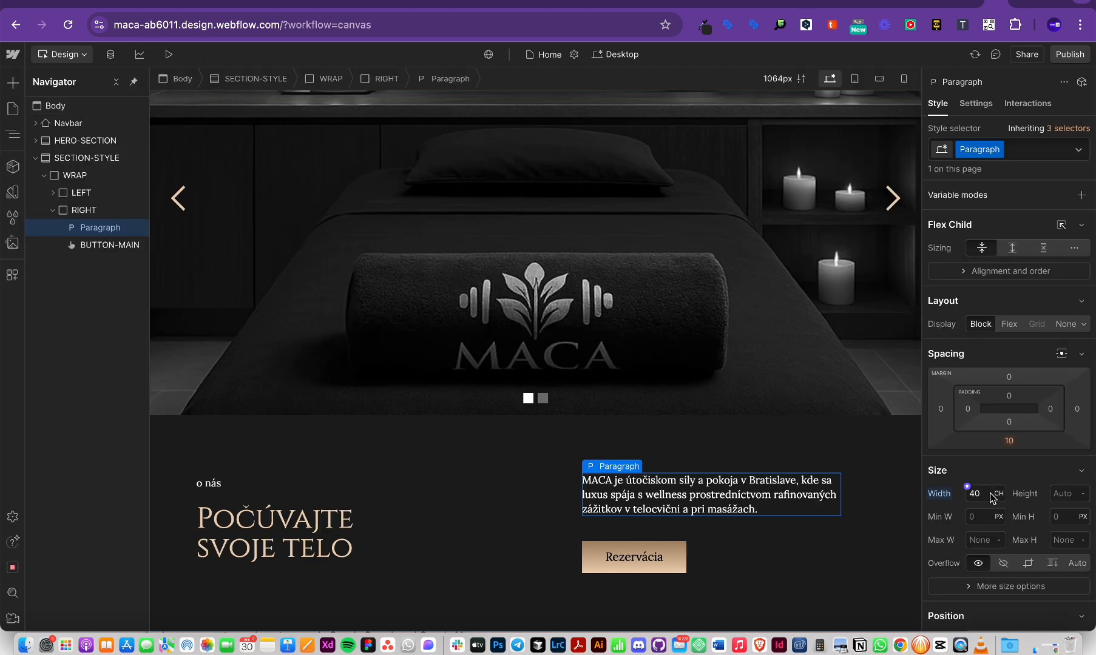
Step: Try 39 and 41 ch widths, then reset the paragraph width to Auto
key(Down)
key(Down)
key(Up)
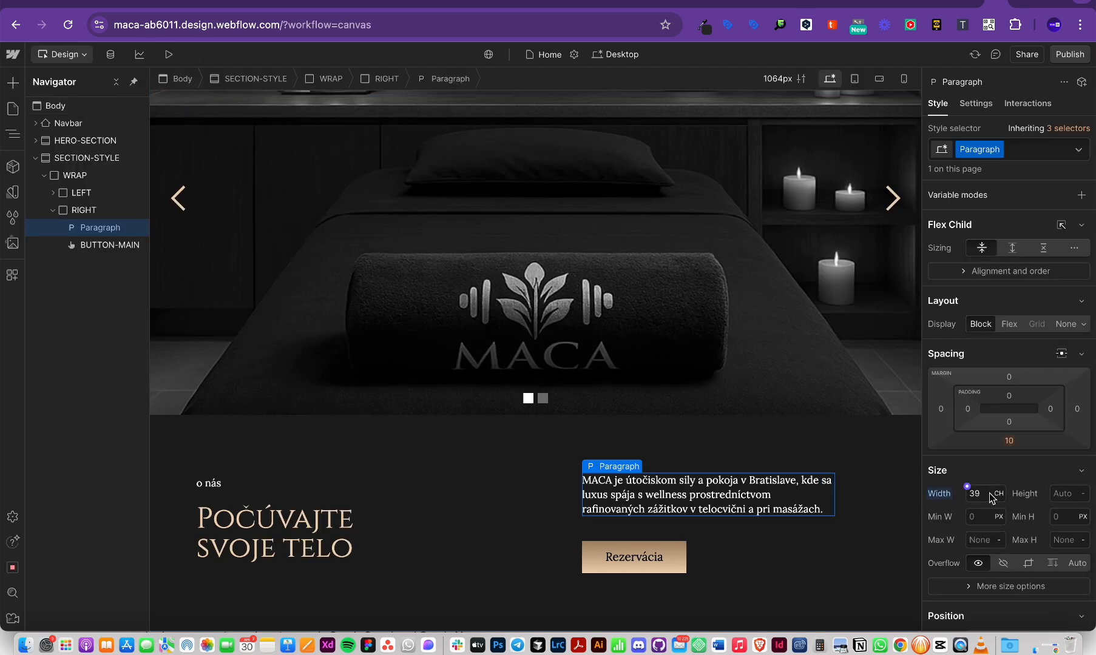
key(Up)
key(Up)
click(990, 493)
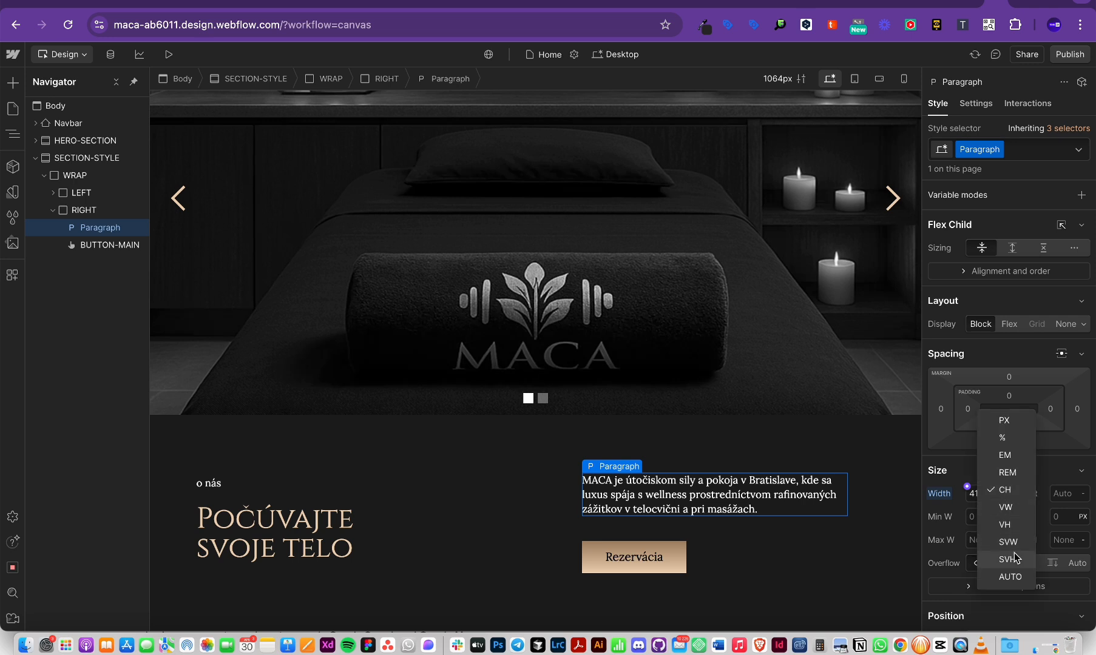
click(1008, 578)
click(852, 628)
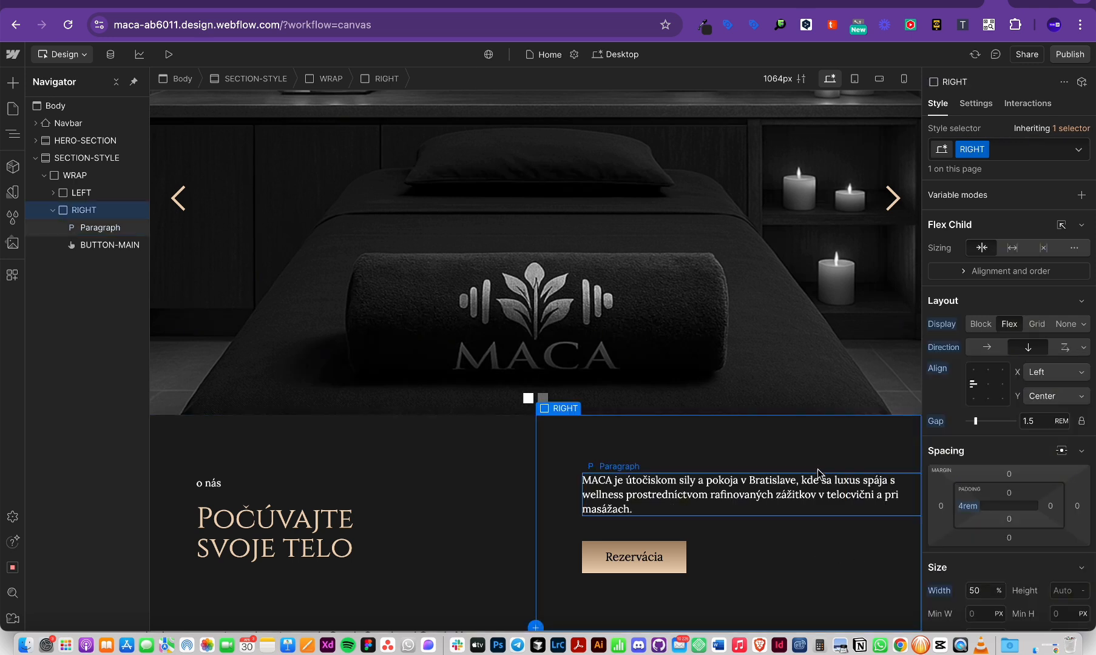
Step: Enter 8.4 rem right padding on RIGHT, scrub it to 4 rem, and preview
click(813, 494)
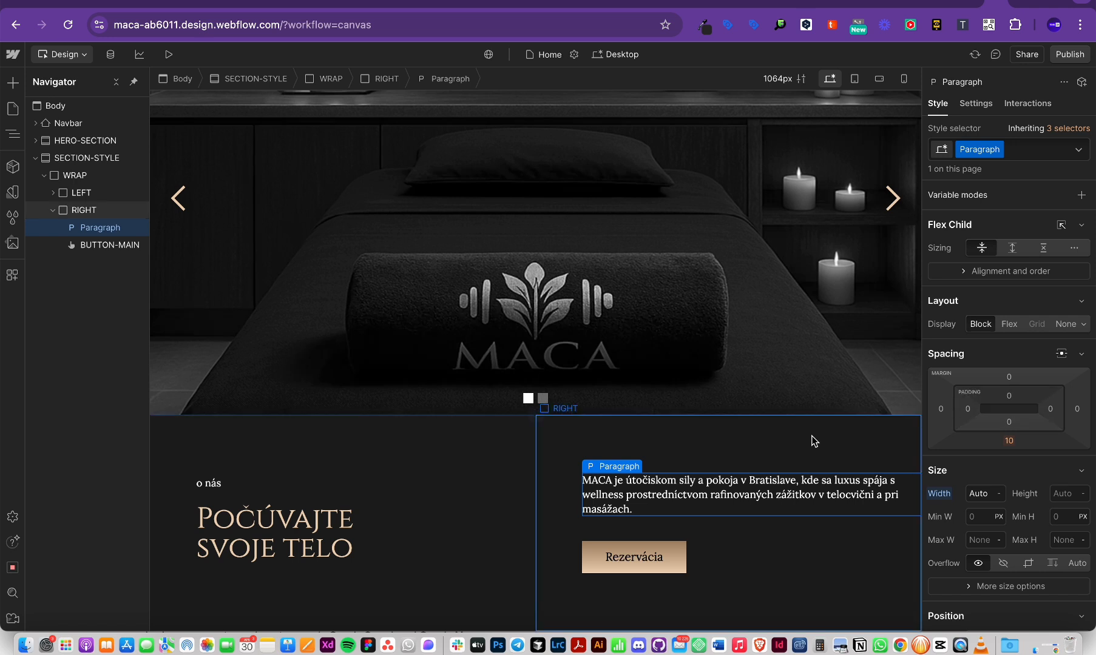
click(824, 533)
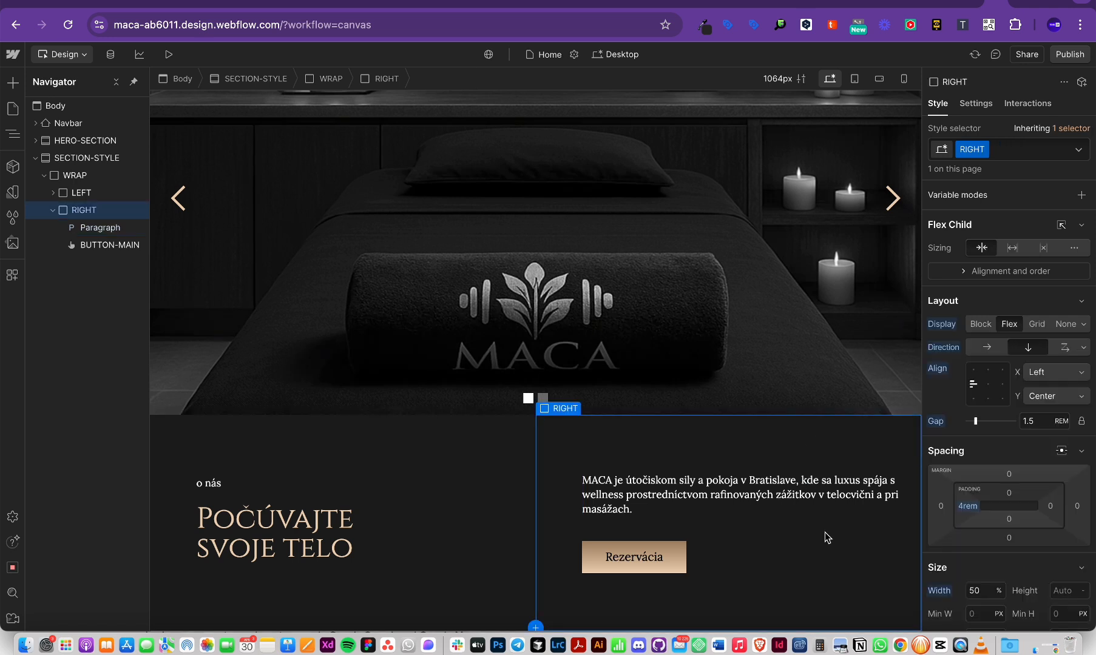
click(1051, 506)
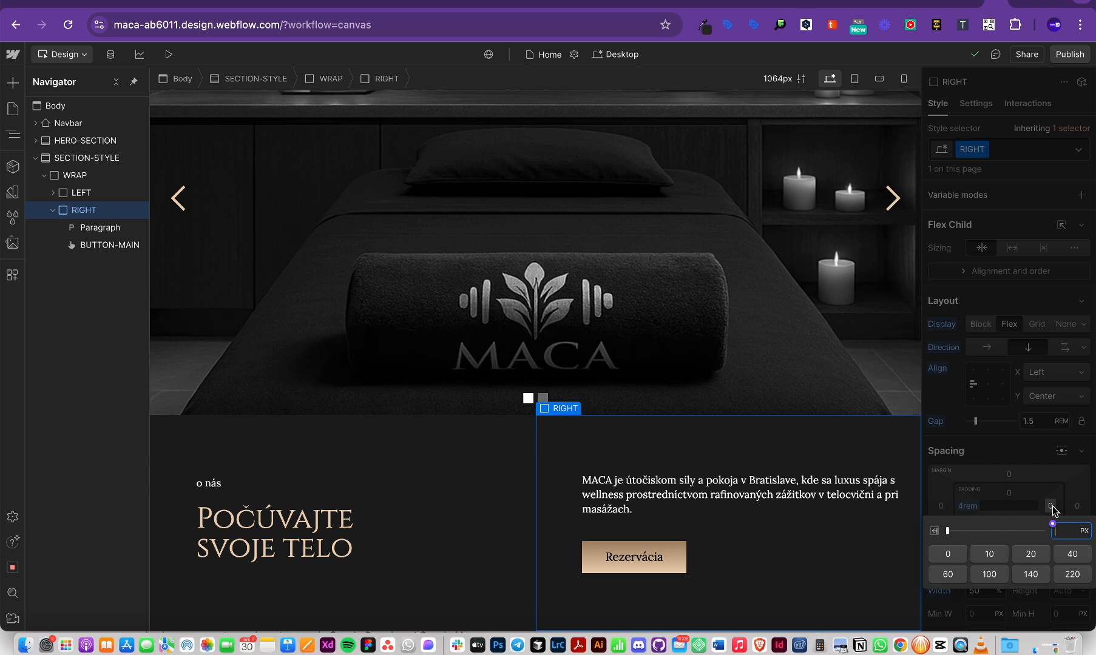
text(8.4rem)
key(Return)
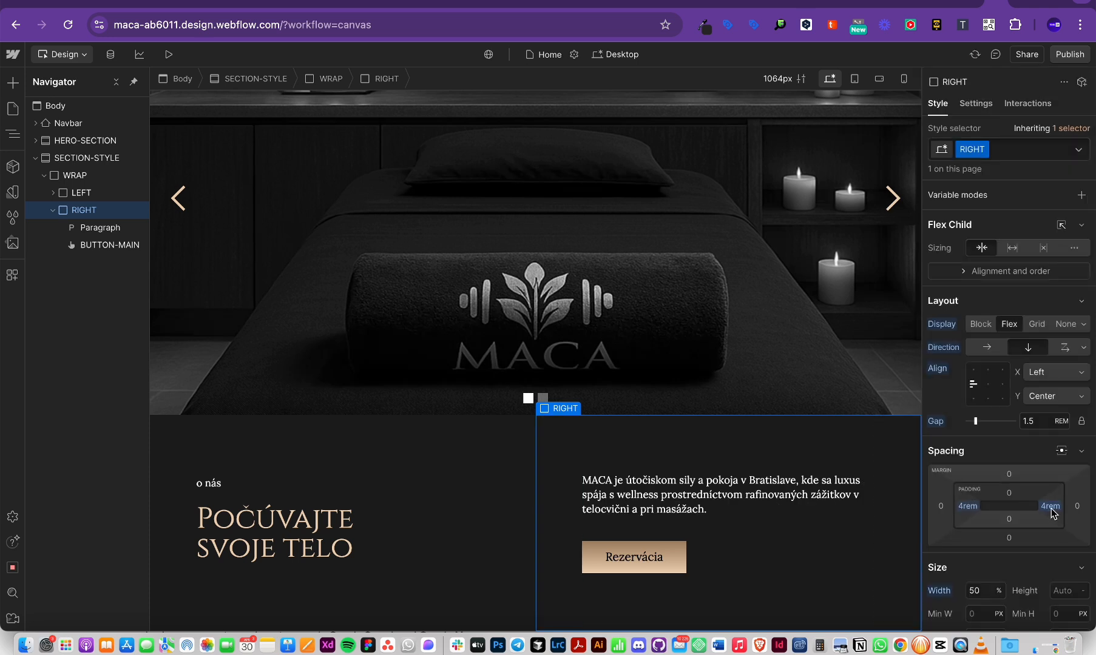
drag(1018, 512, 1054, 510)
click(168, 54)
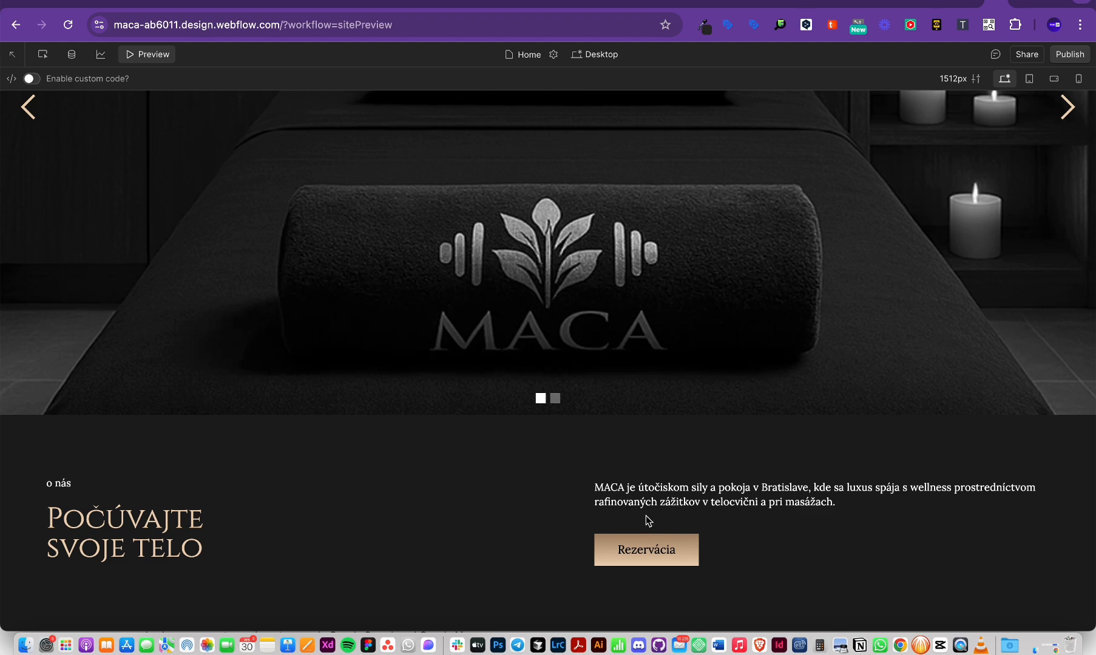
click(141, 56)
scroll(409, 421, up, 2)
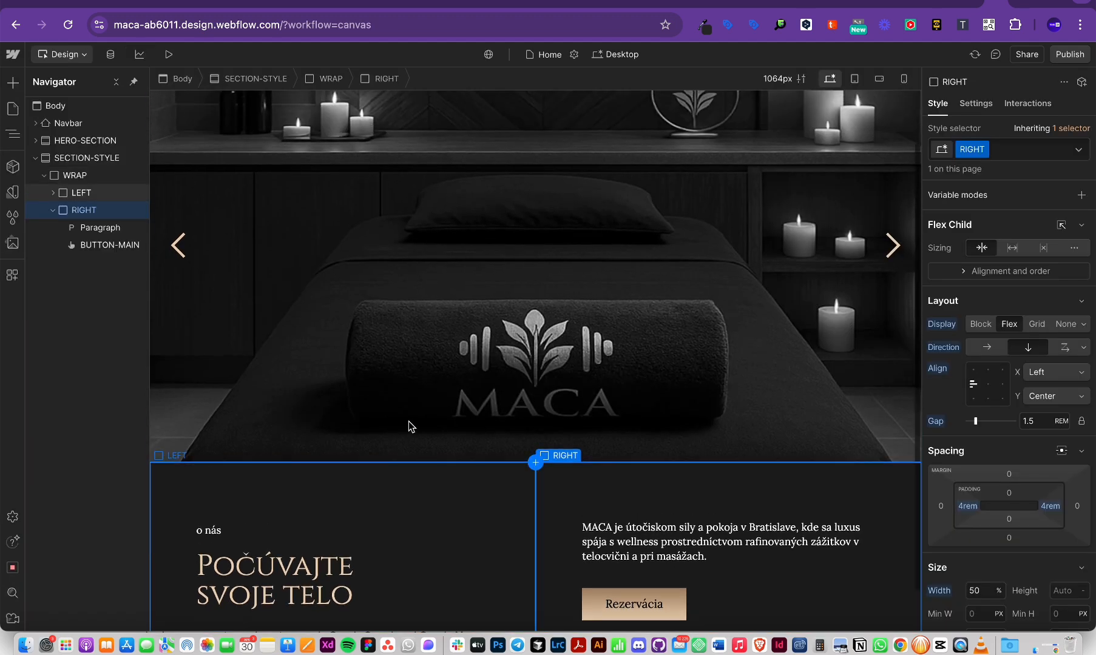
key(super+Tab)
click(503, 406)
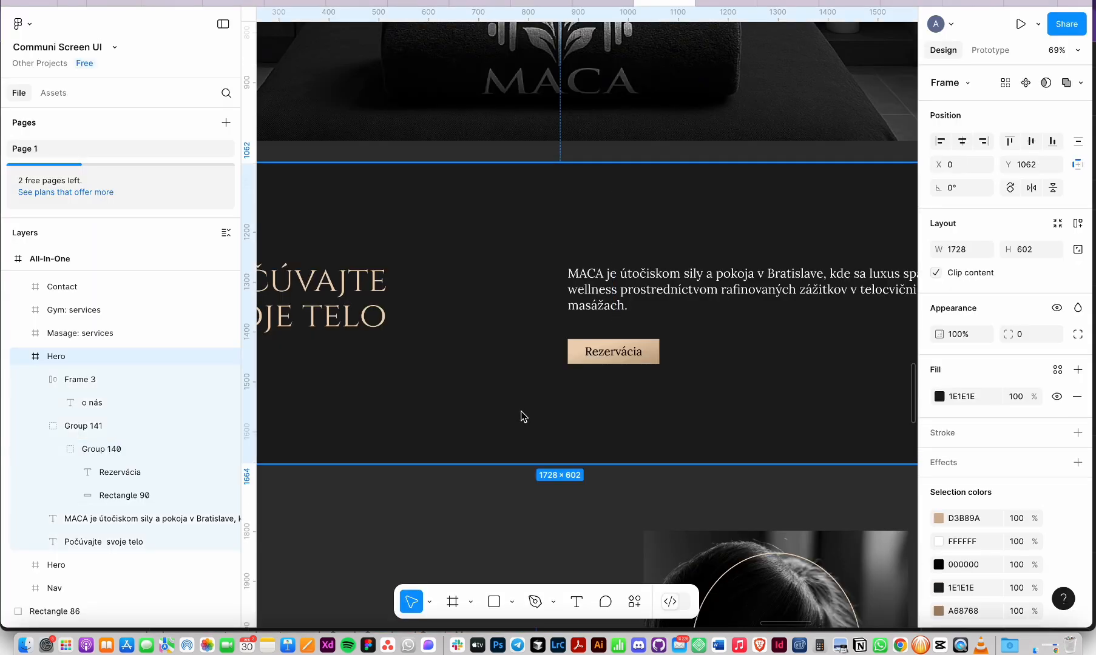
click(496, 510)
scroll(496, 511, down, 5)
scroll(496, 513, up, 4)
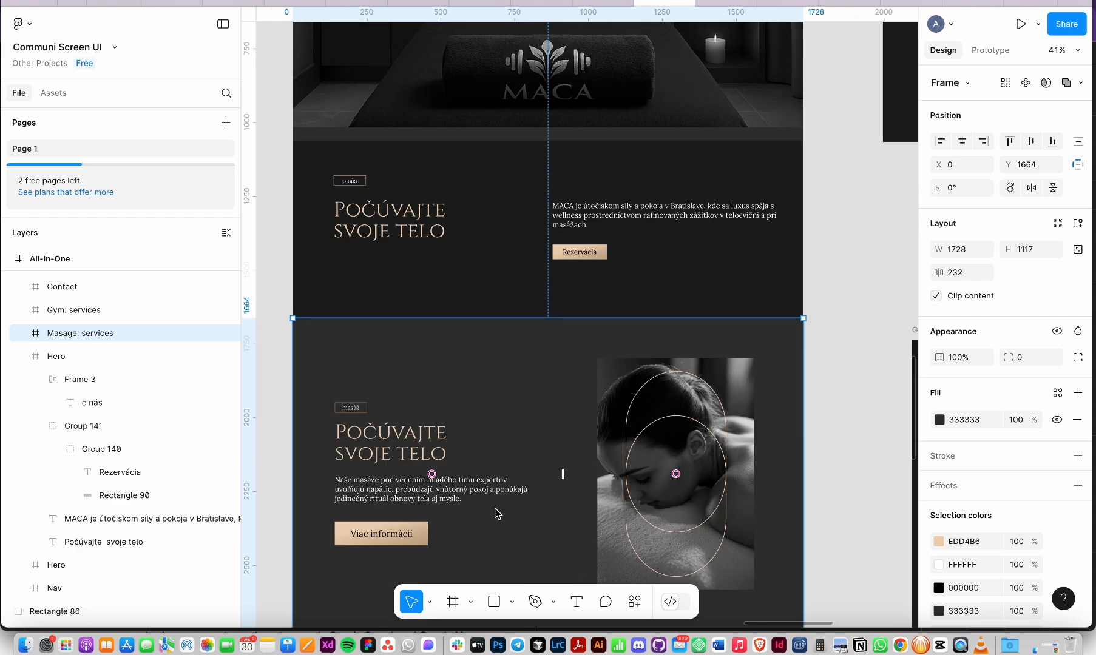
scroll(498, 514, up, 2)
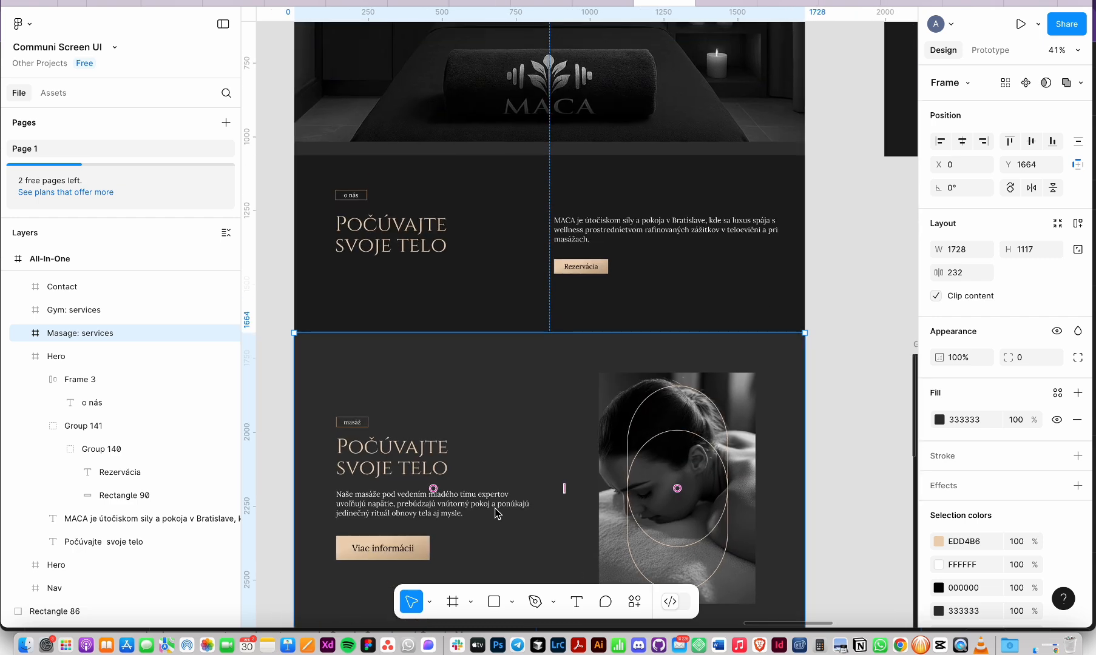
key(super+Tab)
click(219, 533)
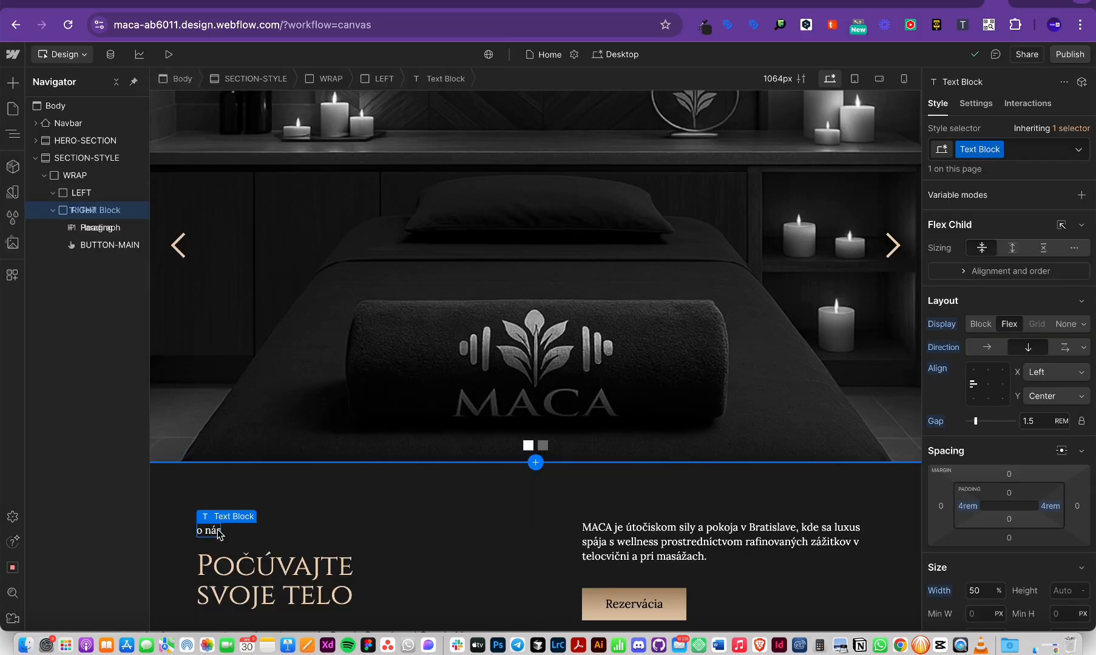
scroll(227, 534, down, 2)
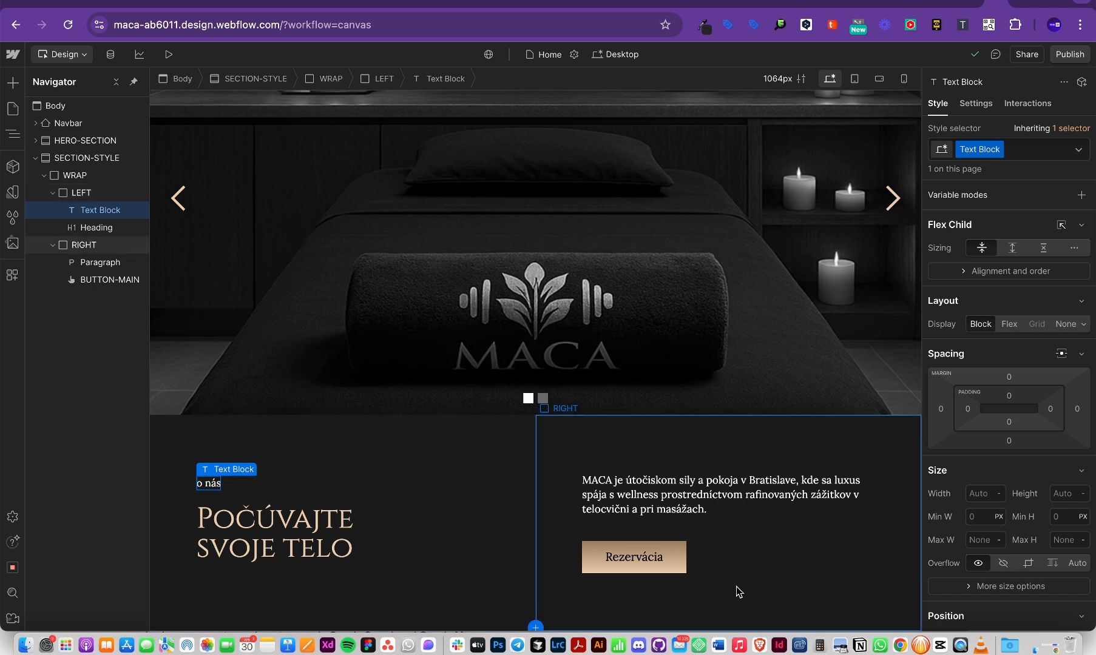
key(super+Tab)
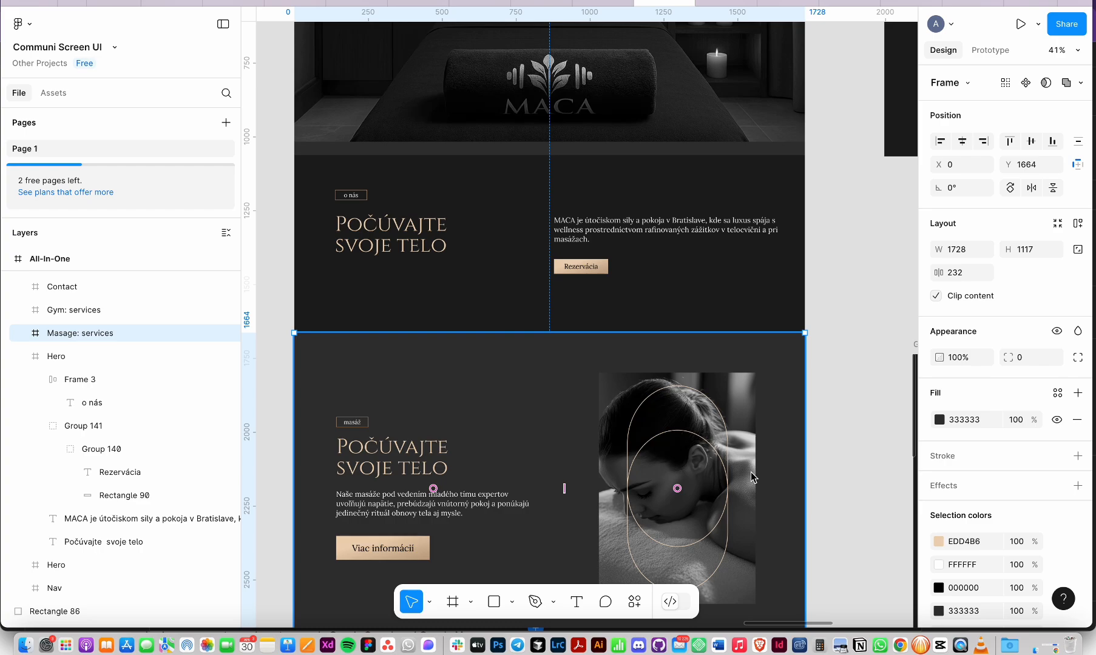
key(super+Tab)
key(super+Tab)
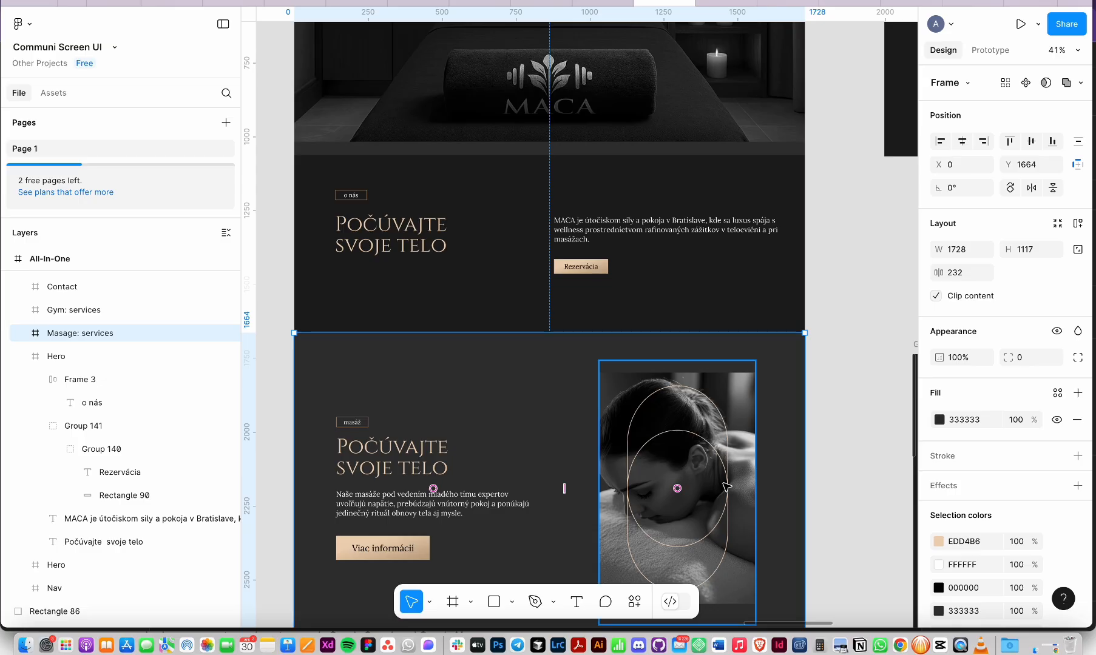
key(super+Tab)
click(726, 492)
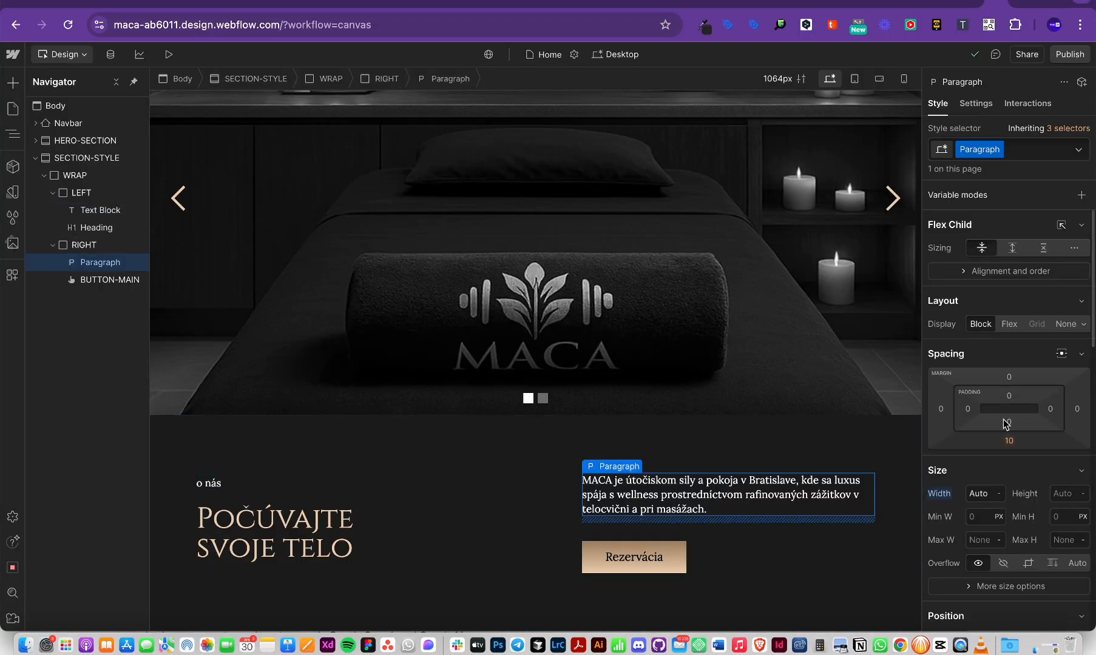
Step: Adjust RIGHT's right padding against Figma so the MACA paragraph wraps narrower
click(83, 244)
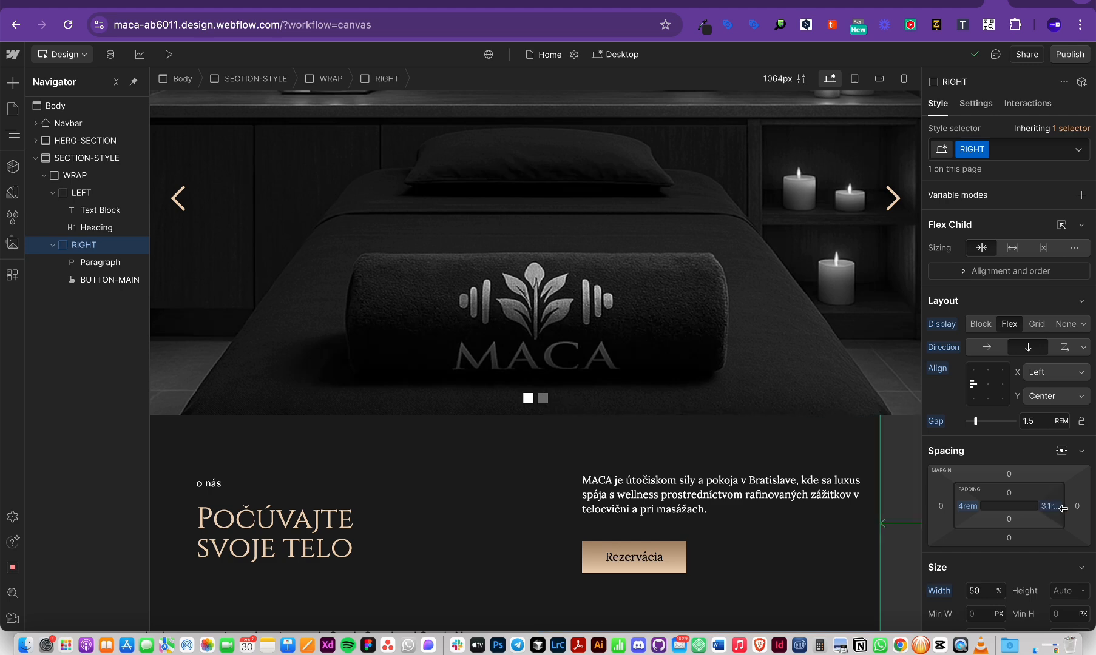
drag(1063, 508, 1066, 517)
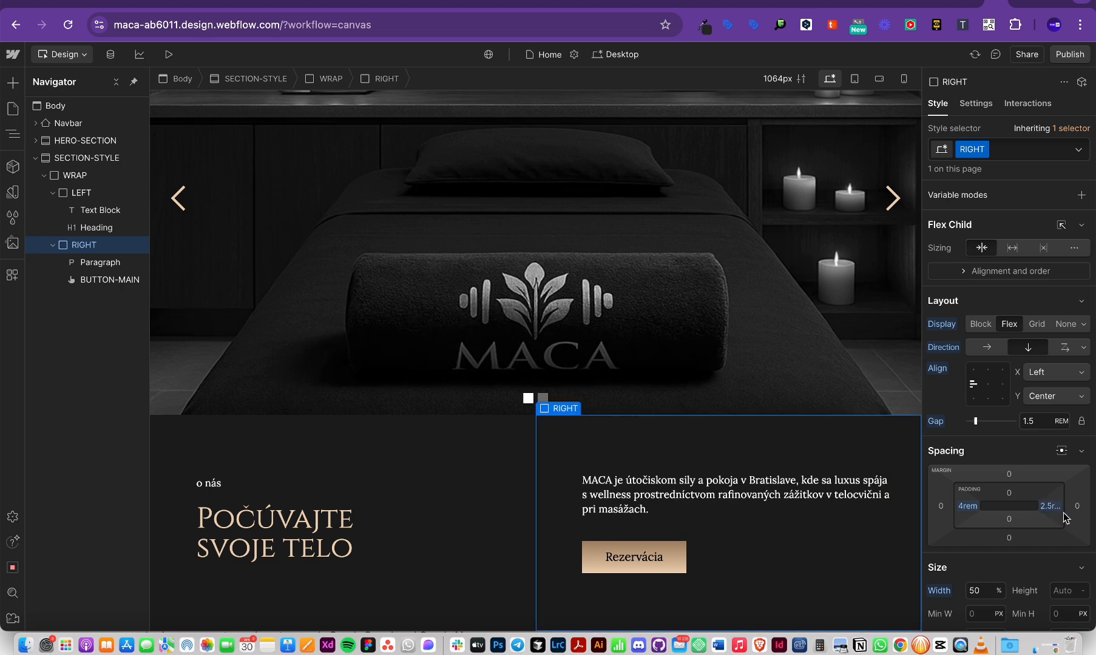
key(super+Tab)
key(super+Tab)
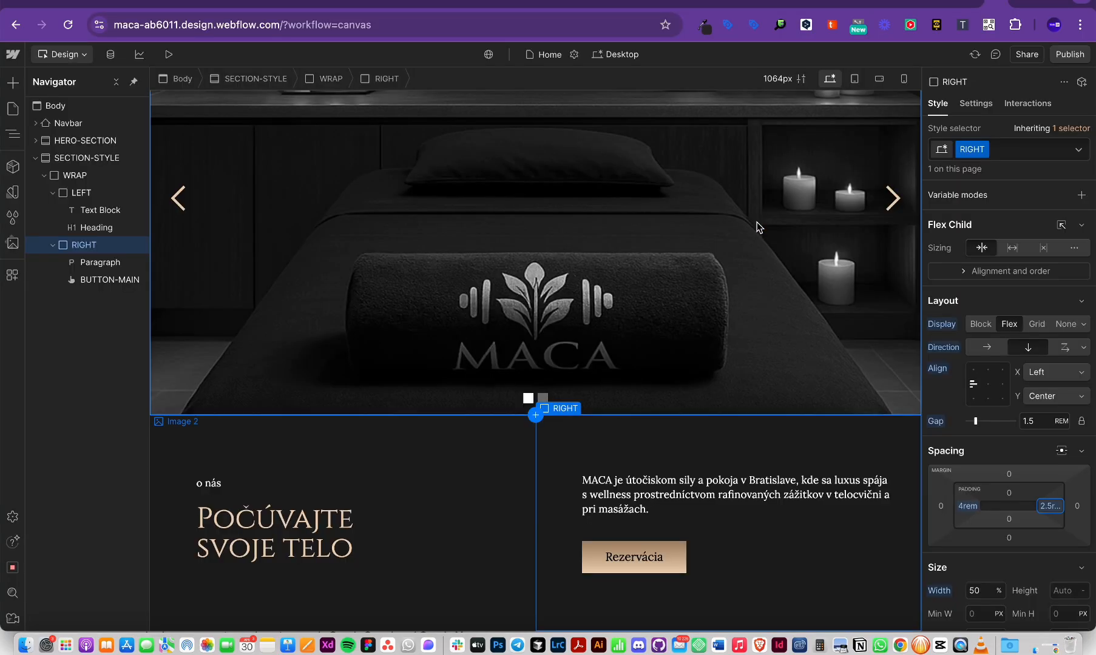
drag(1052, 509, 1044, 506)
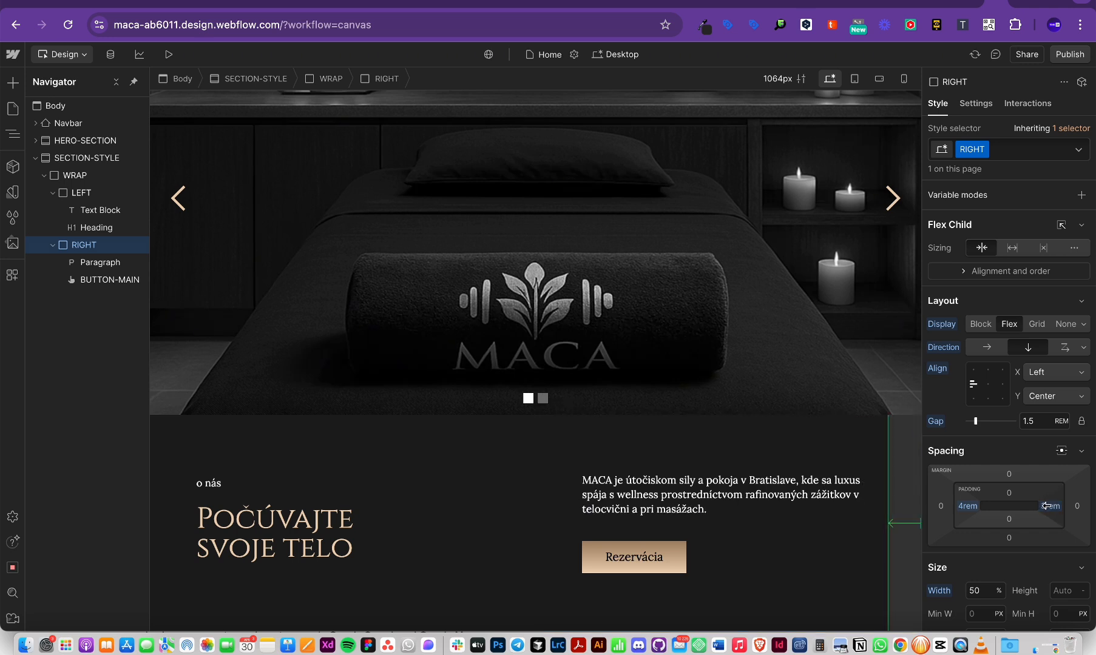
Step: Select the MACA paragraph and inspect its typography in the Figma design
click(790, 513)
scroll(974, 540, down, 5)
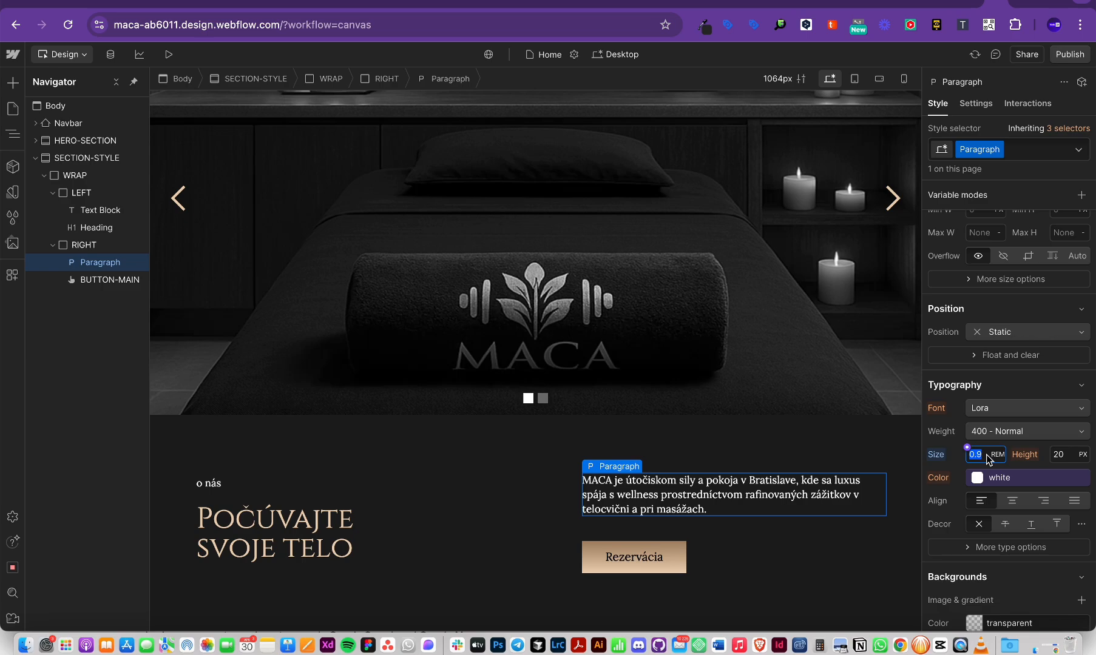
key(super+Tab)
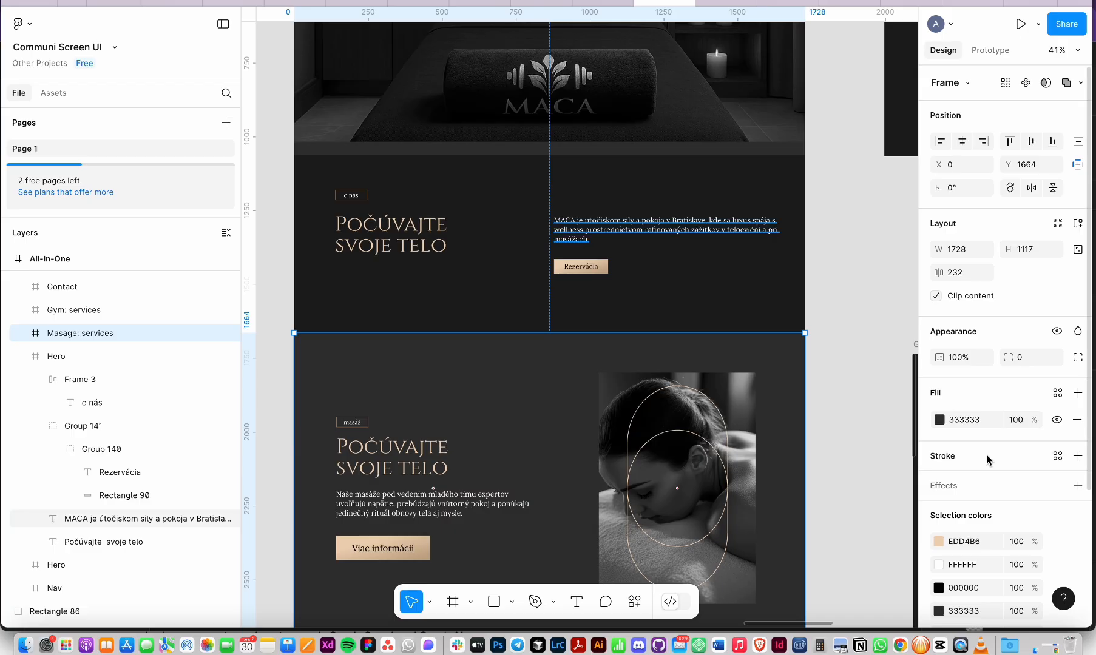
scroll(863, 317, up, 3)
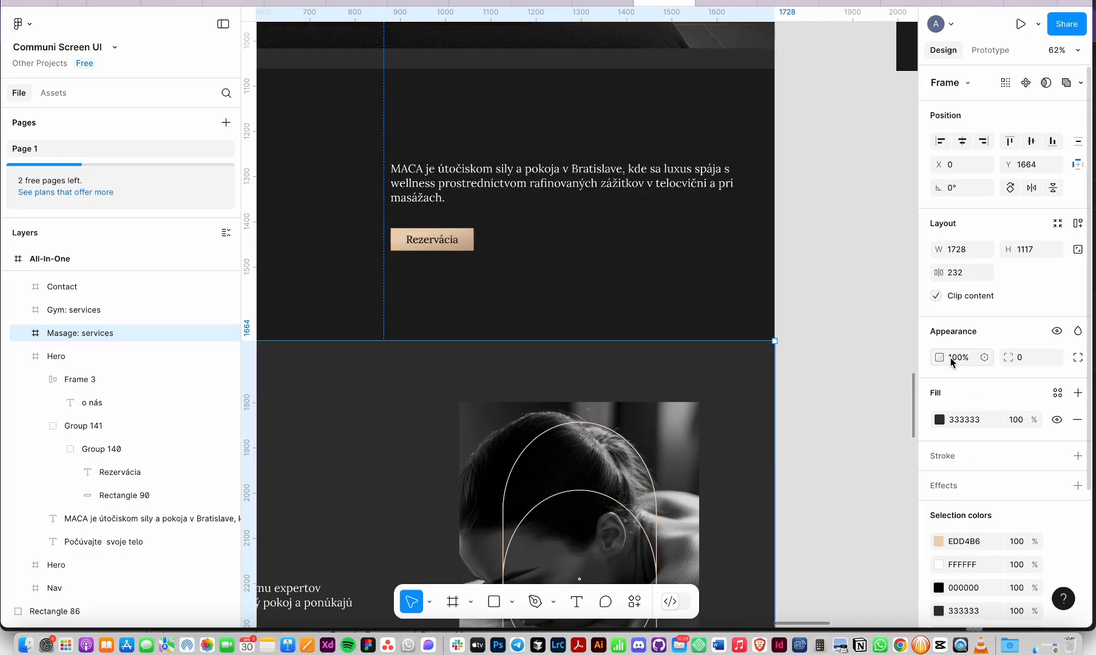
double_click(682, 183)
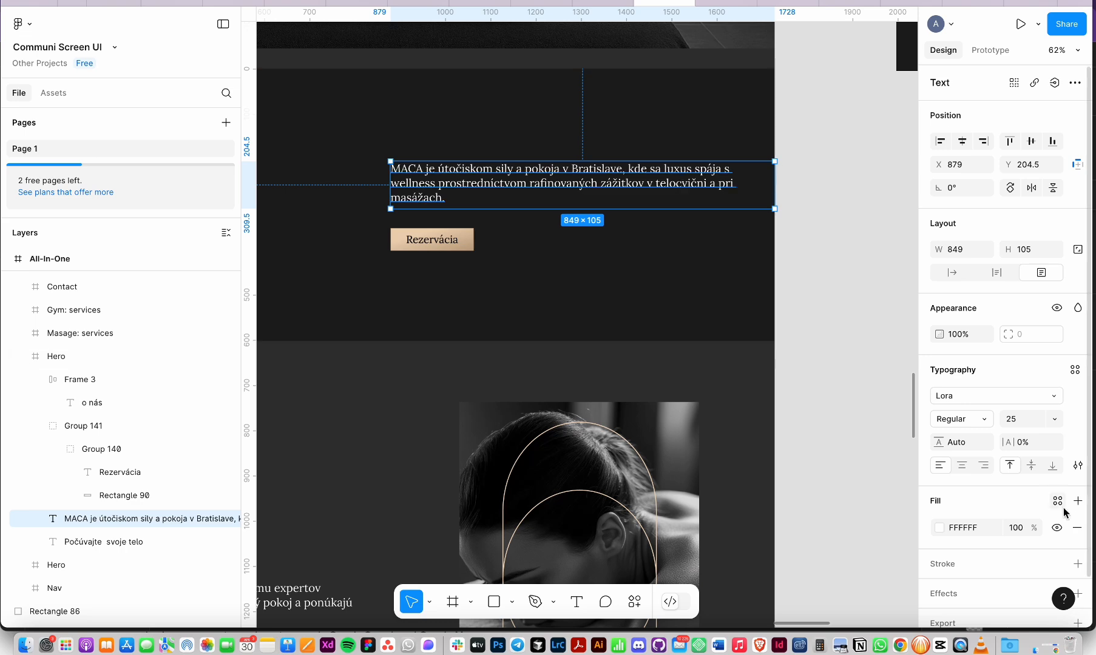
key(super+Tab)
click(983, 432)
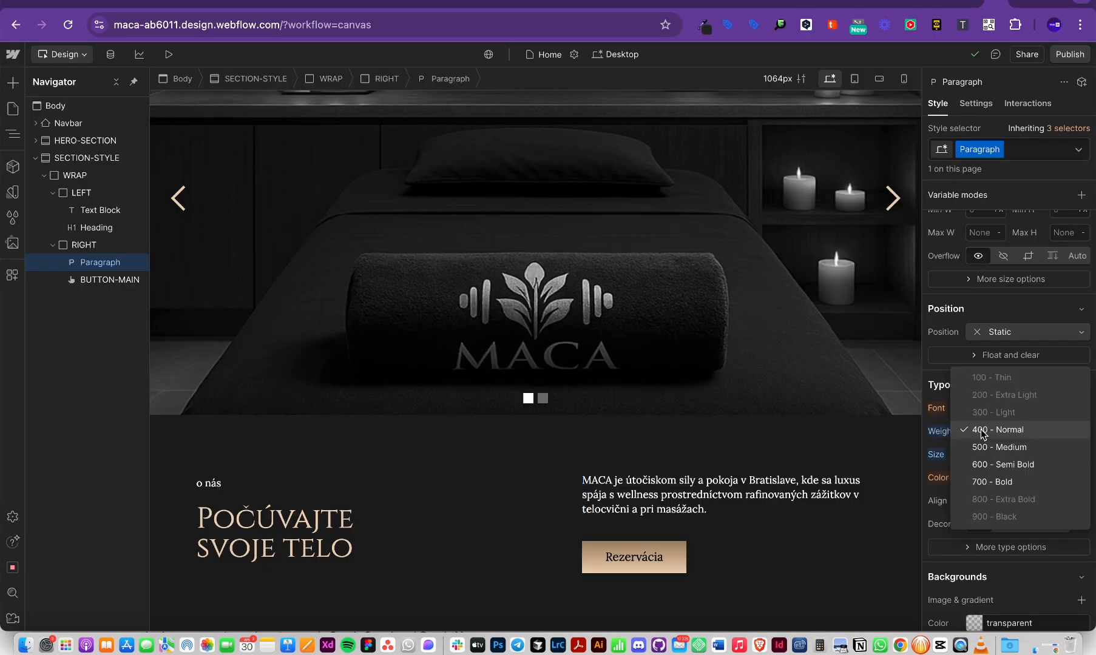
click(983, 430)
scroll(789, 522, up, 1)
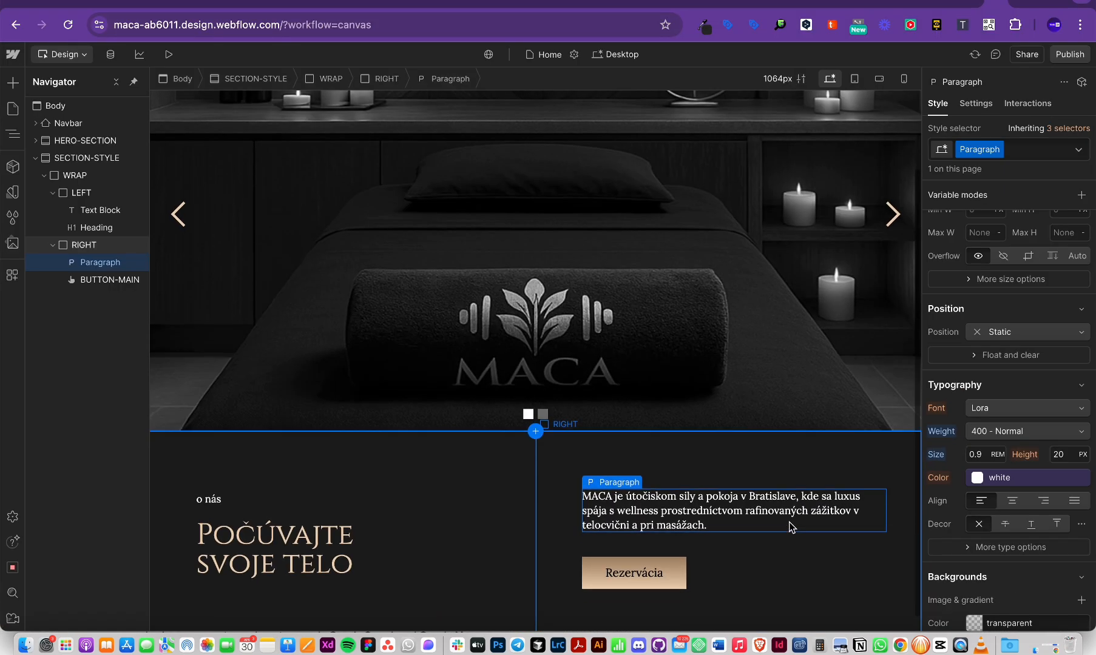
click(989, 409)
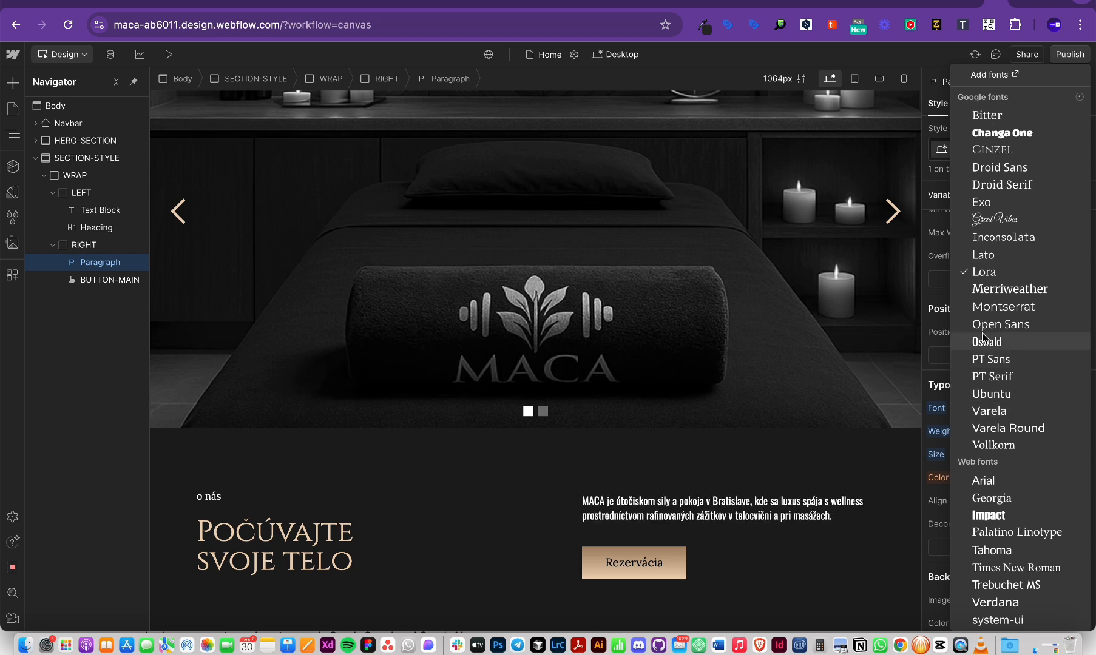
click(845, 493)
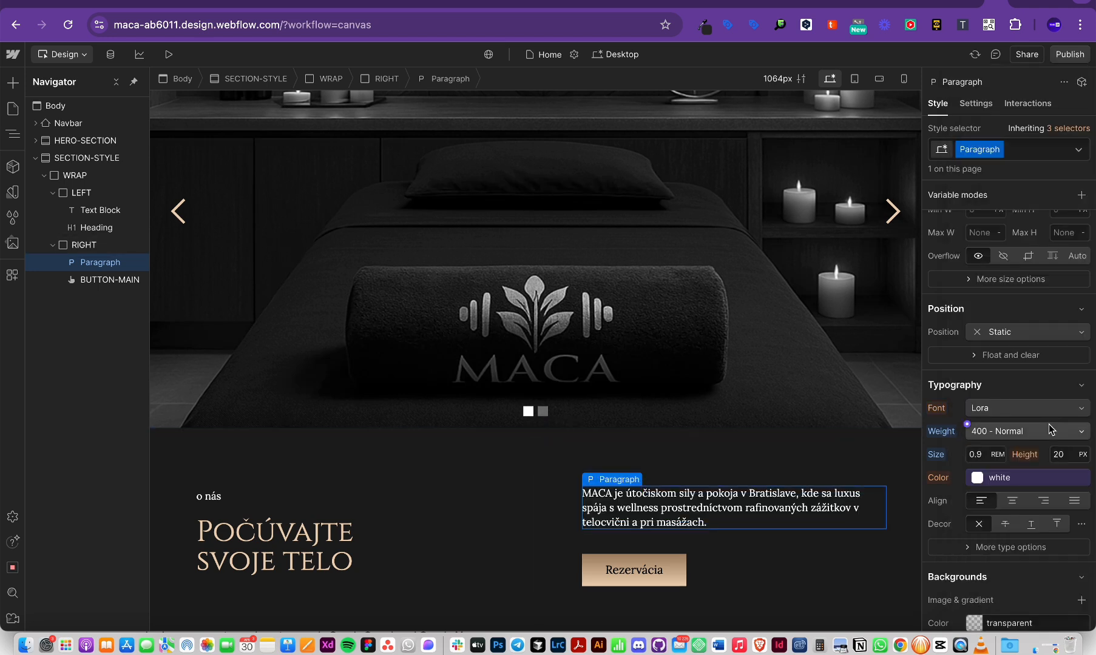
click(1034, 432)
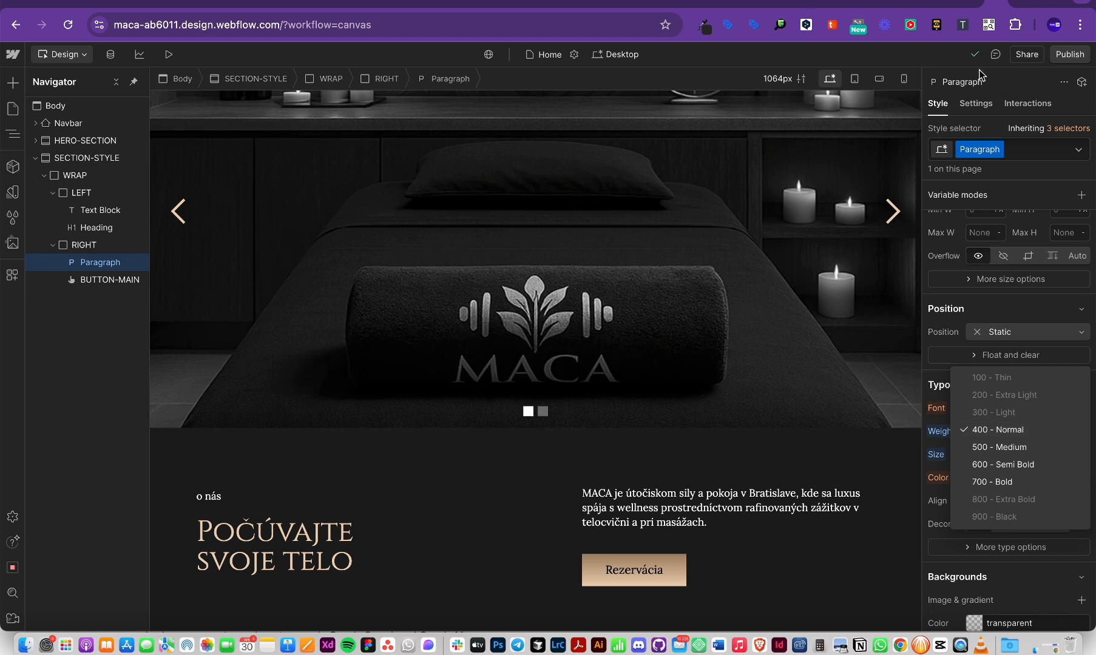
click(820, 552)
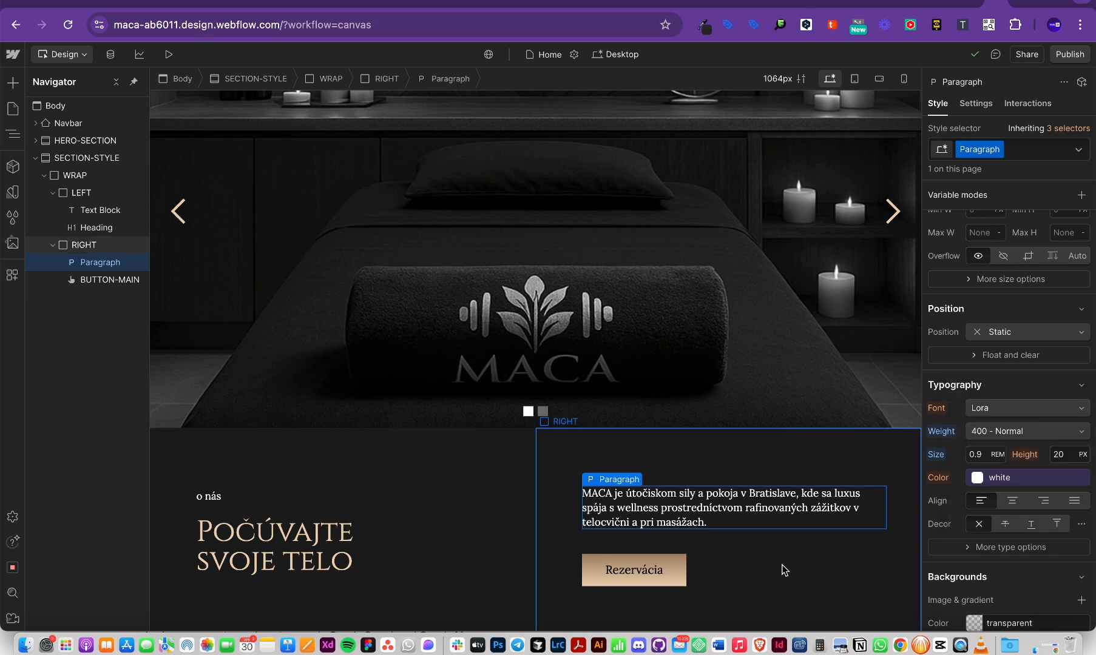
scroll(1007, 243, up, 5)
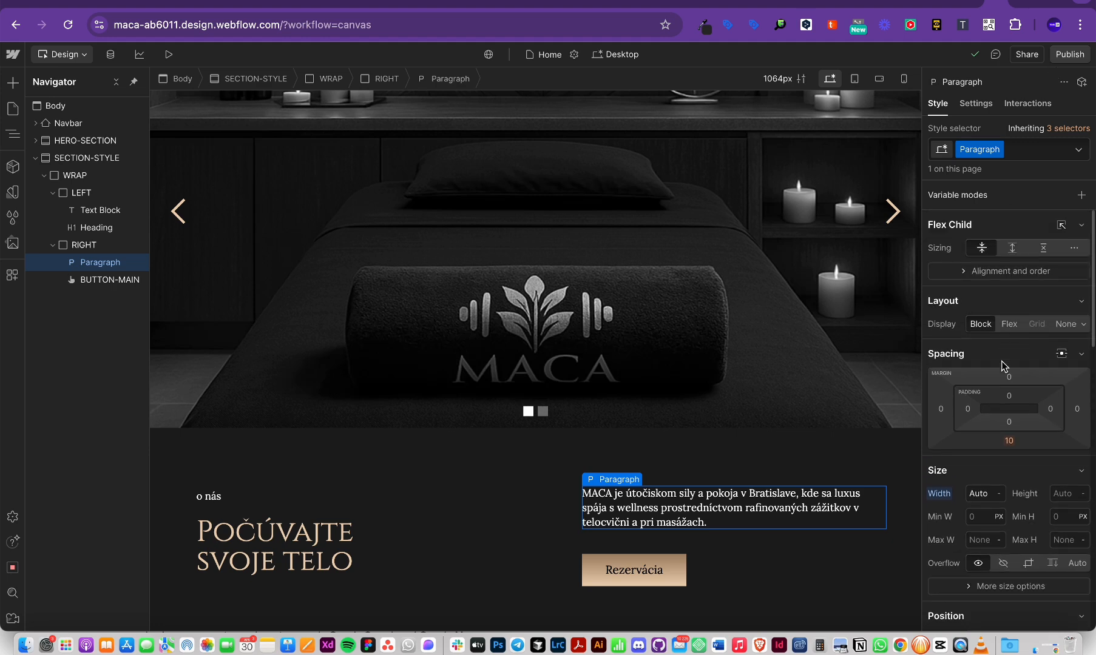
scroll(1002, 362, down, 8)
scroll(995, 457, down, 3)
click(798, 605)
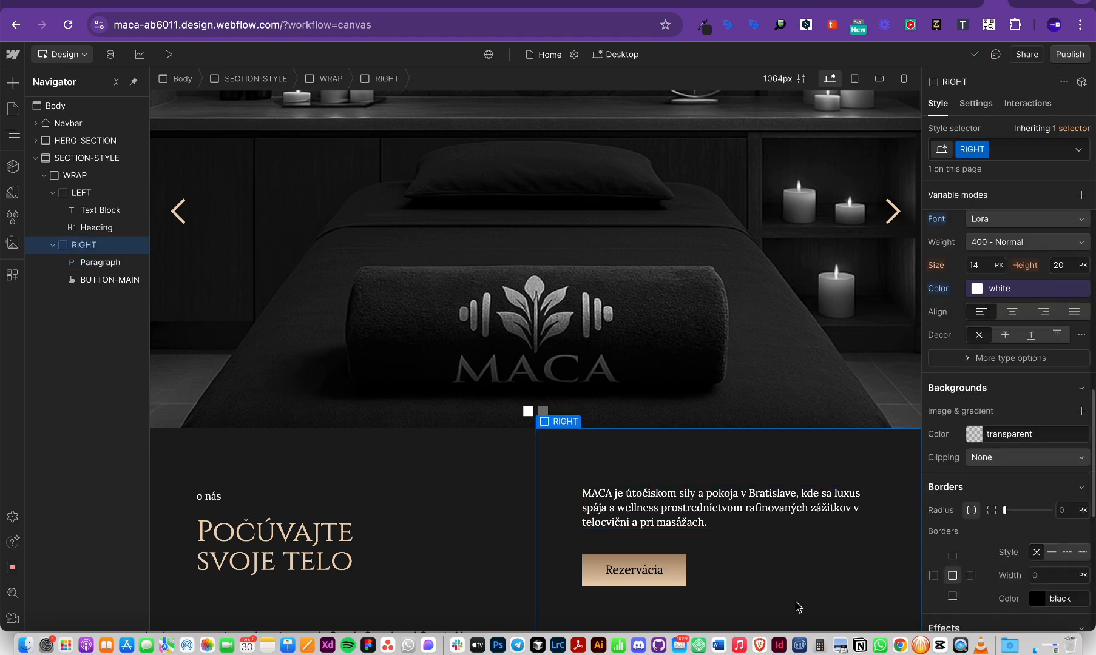
scroll(795, 605, down, 1)
Step: Select the 'o nás' text block and set its font size to .8rem
click(334, 464)
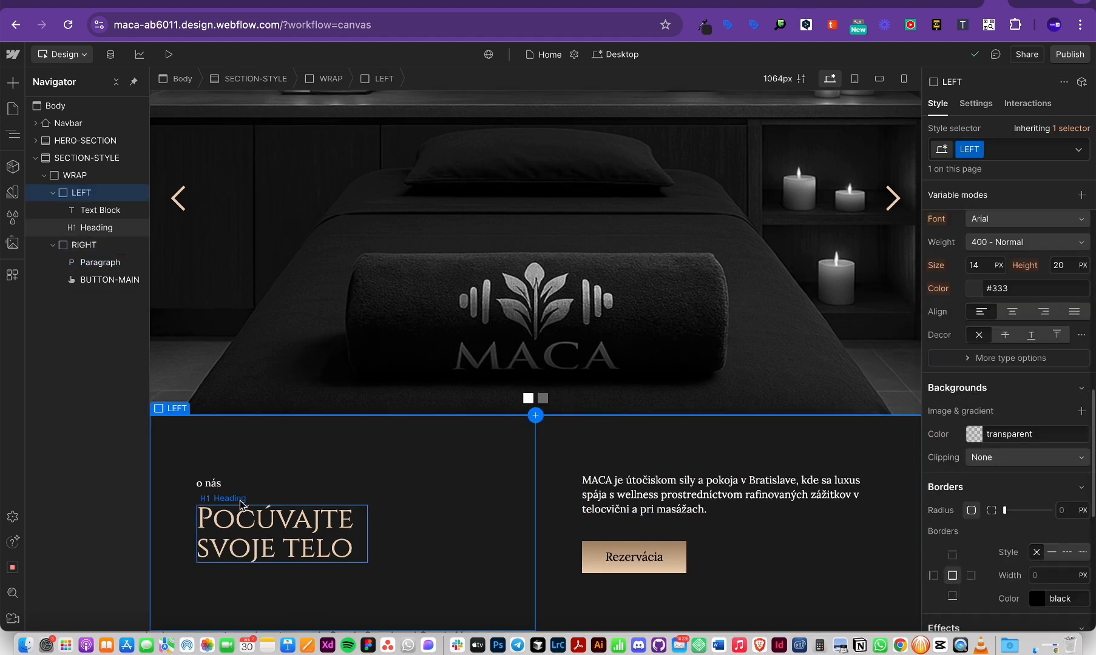
click(215, 486)
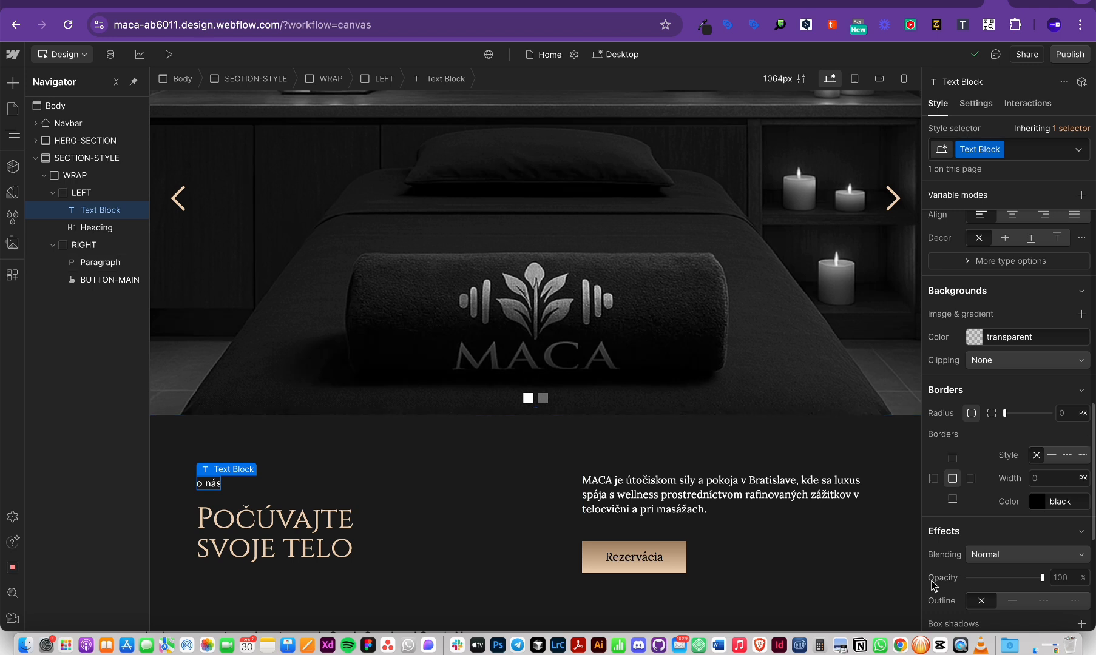
scroll(1012, 357, down, 3)
scroll(1012, 357, up, 5)
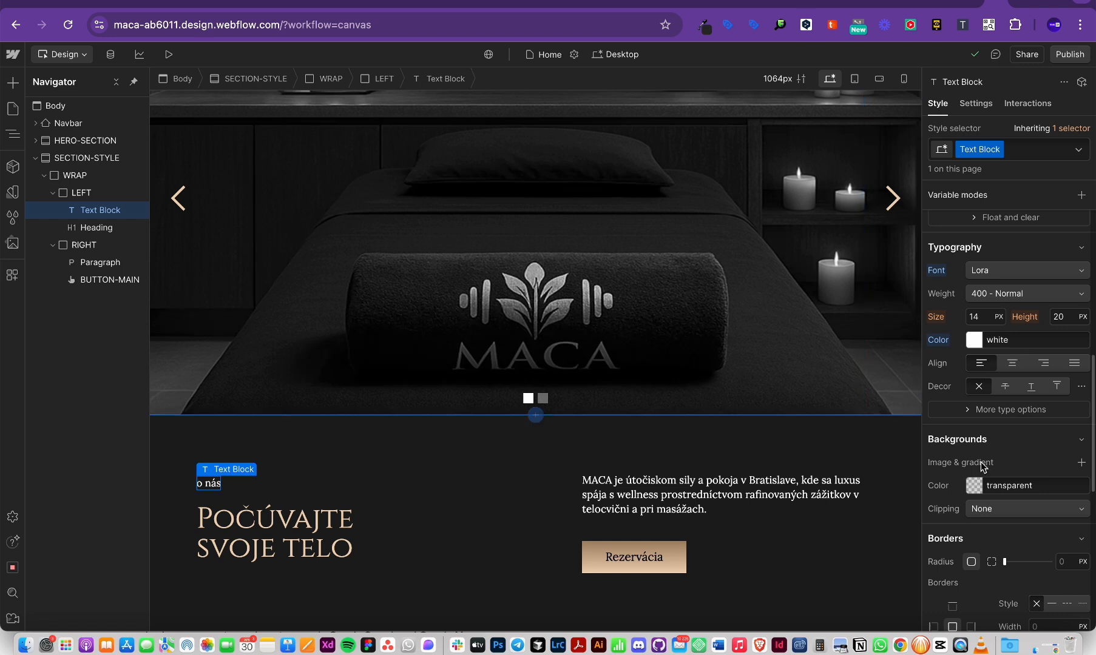
click(999, 320)
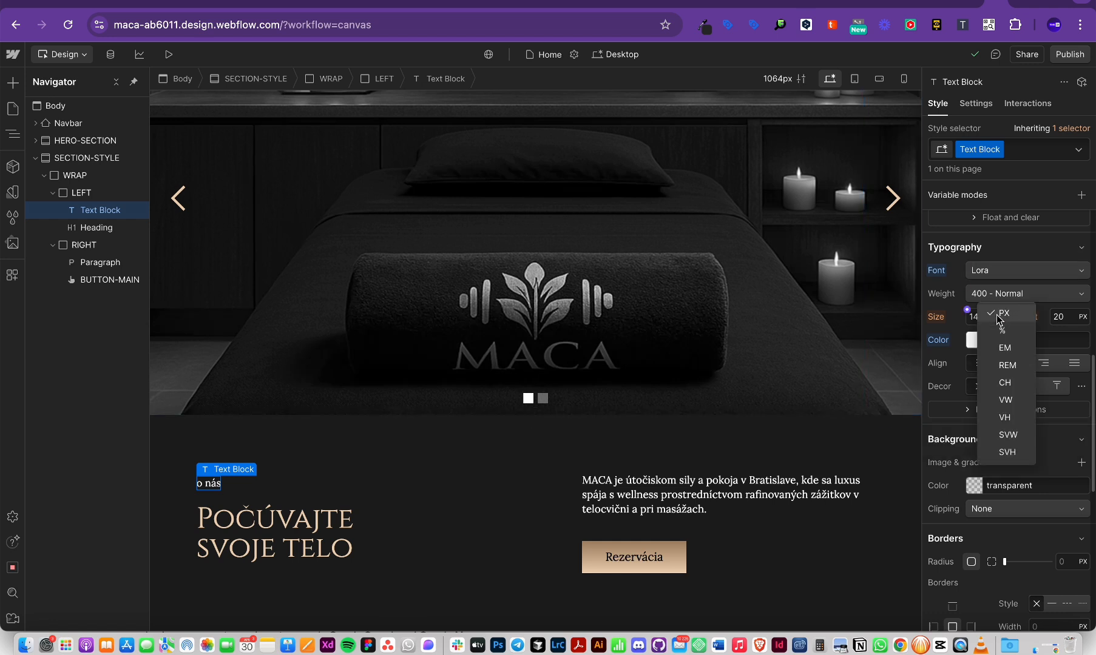
click(1000, 316)
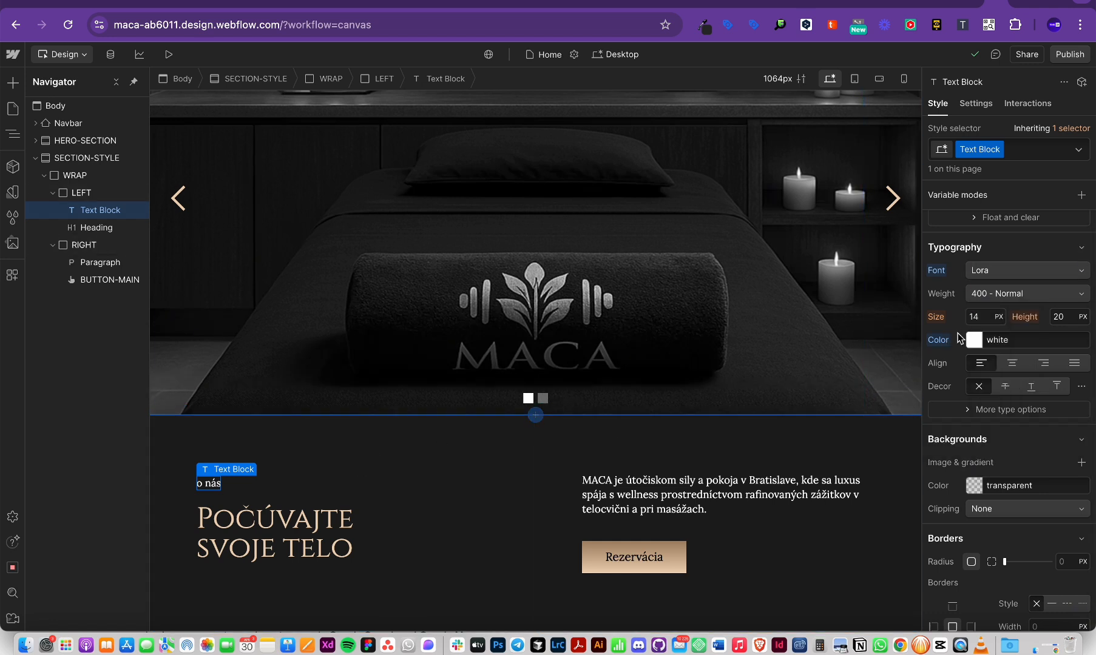
click(978, 320)
text(.8re)
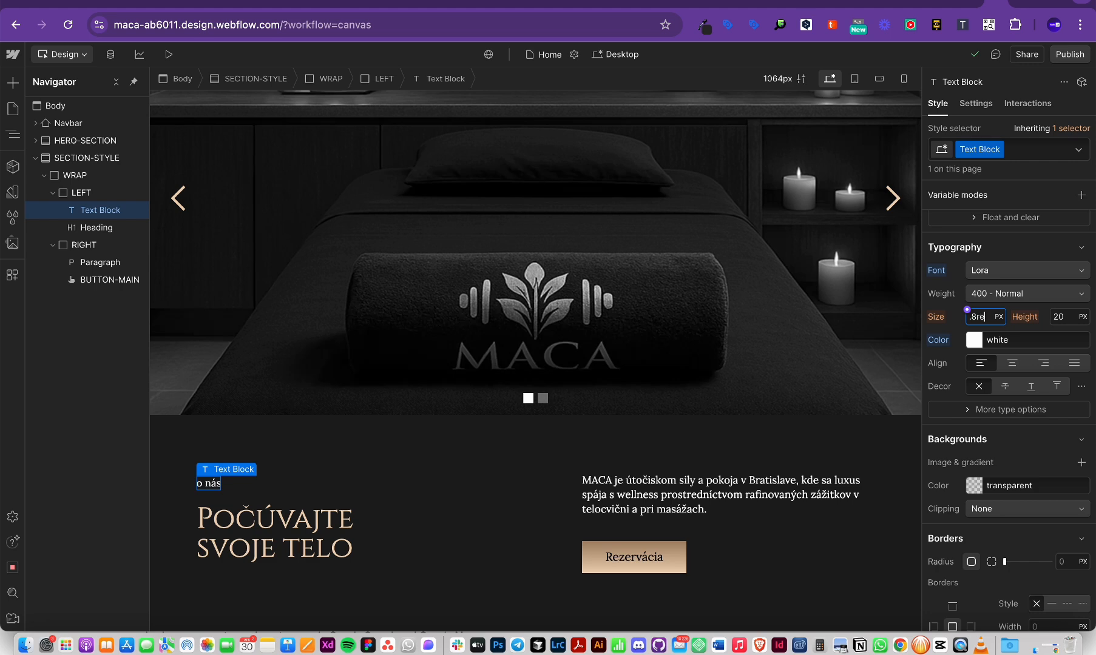
text(m)
key(Return)
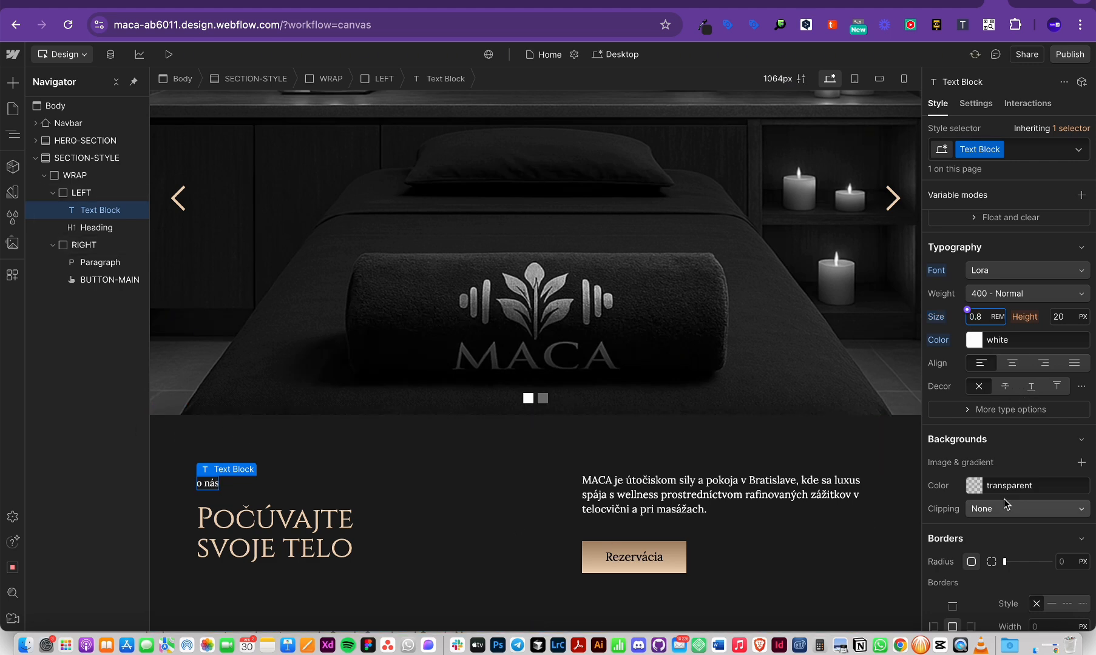
scroll(1004, 502, up, 10)
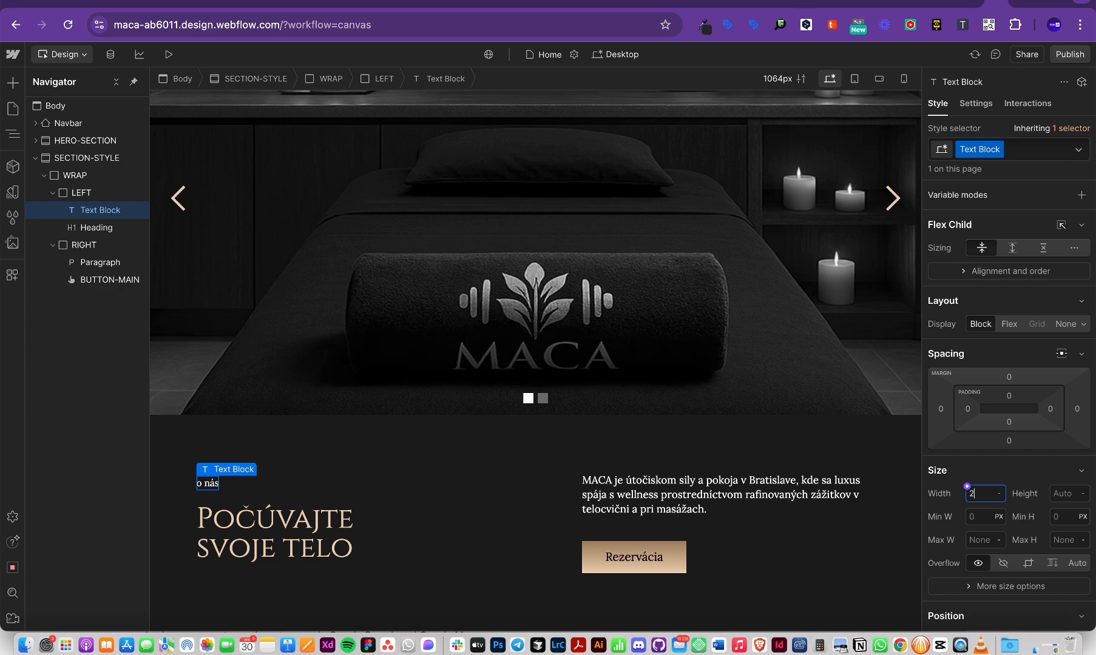
Step: Widen the 'o nás' label's left and right padding to about 1.4 rem
click(1051, 409)
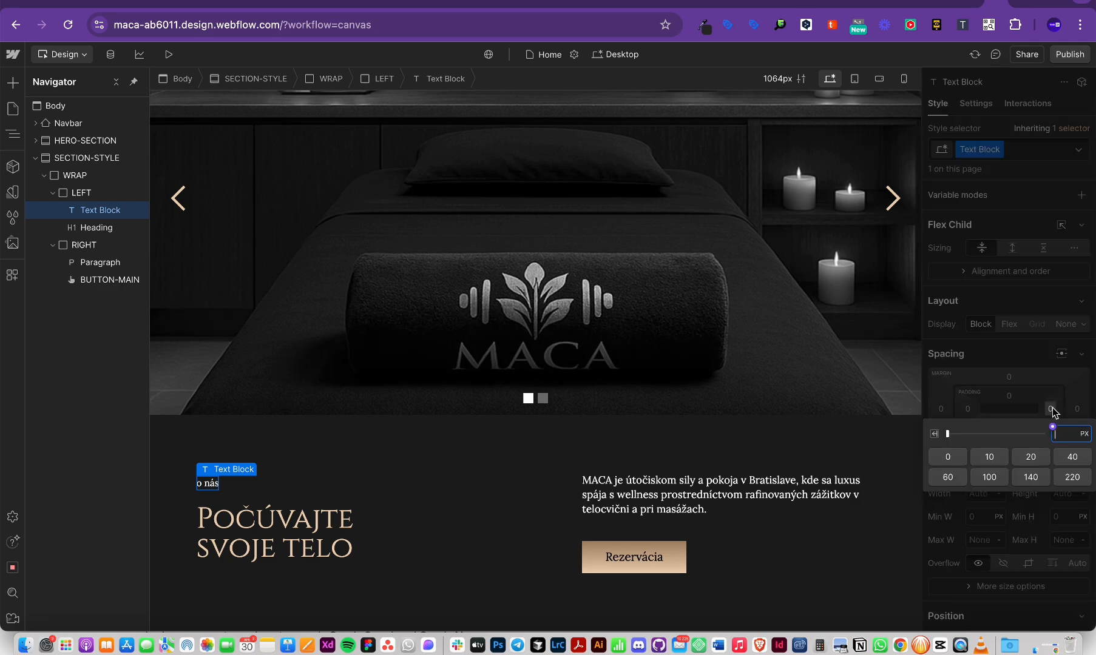
key(Return)
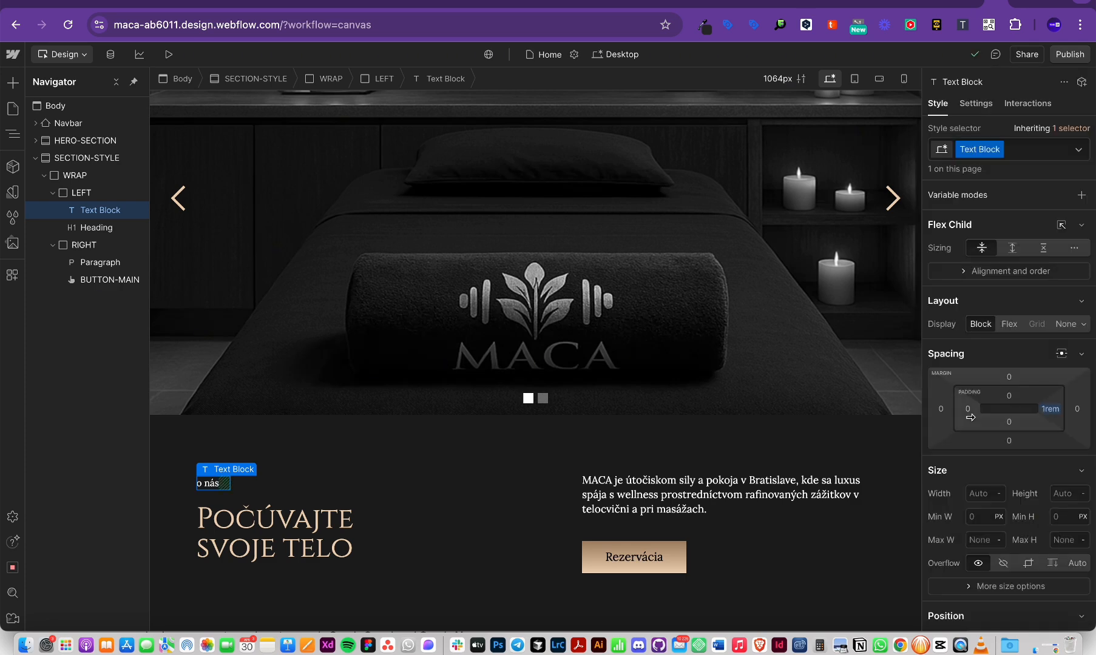
click(968, 410)
text(1rem)
key(Return)
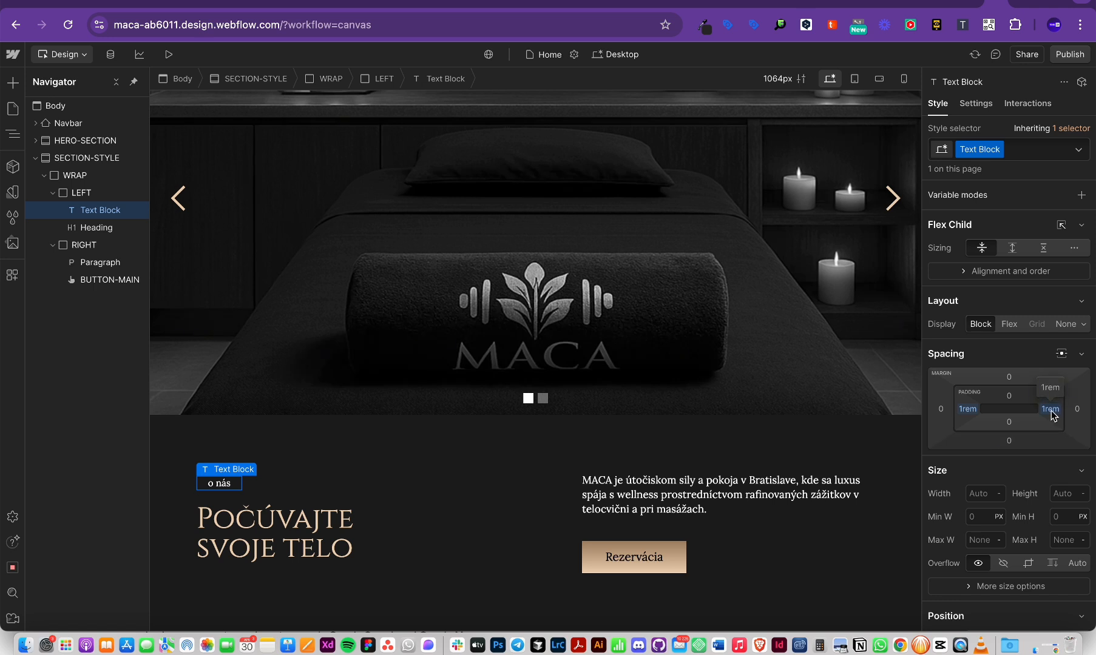
mouse_move(1050, 415)
mouse_down()
mouse_move(1028, 416)
mouse_move(1046, 418)
mouse_up()
drag(1049, 414, 1036, 415)
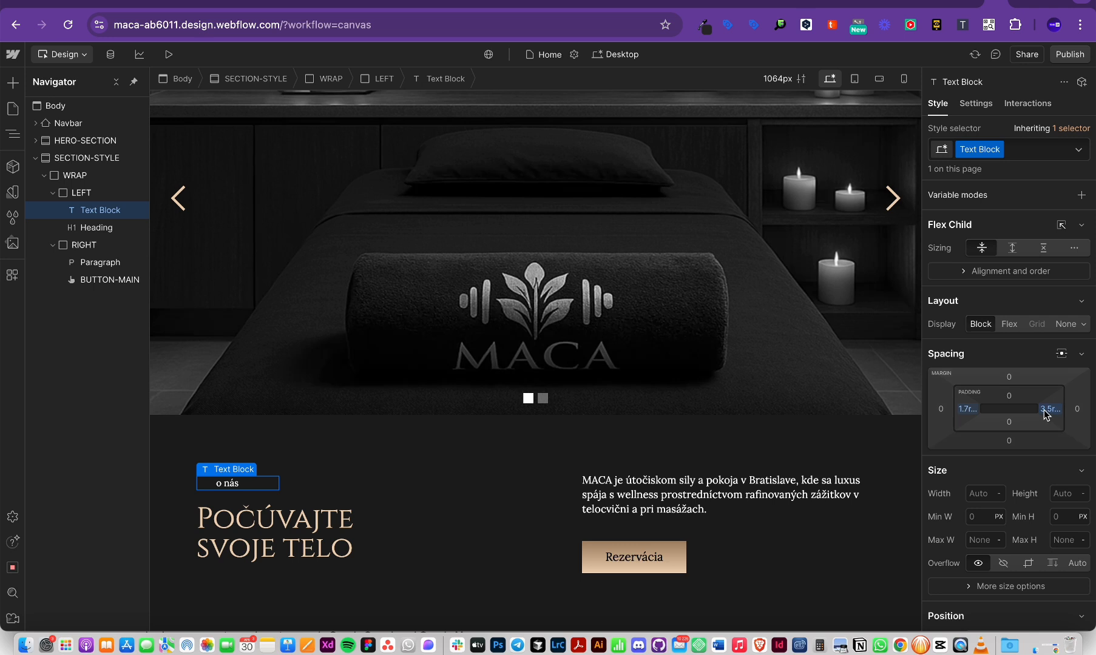
drag(1045, 412, 1008, 403)
Step: Set the label's top and bottom padding to 0.3 rem
click(1009, 404)
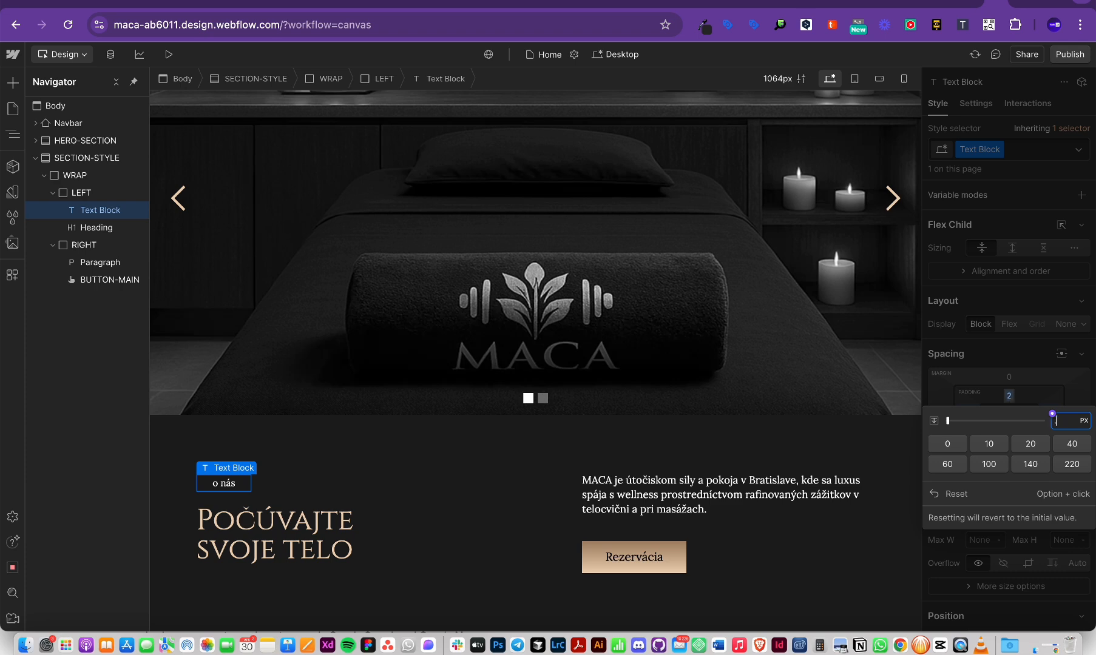
key(Escape)
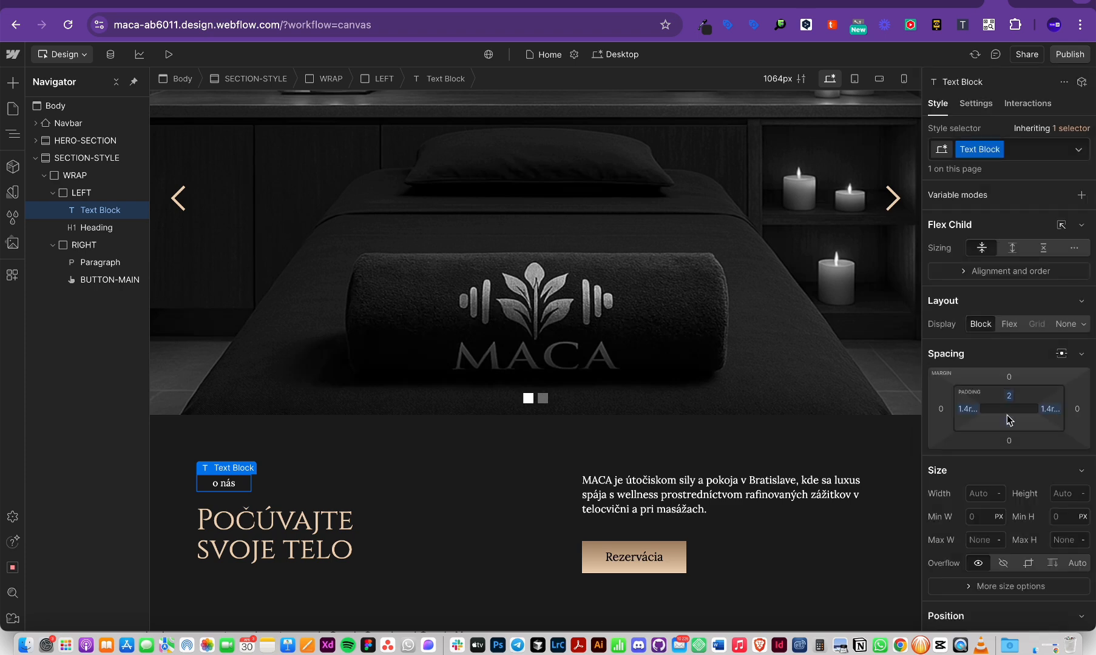
click(1007, 395)
text(.3rem)
key(Return)
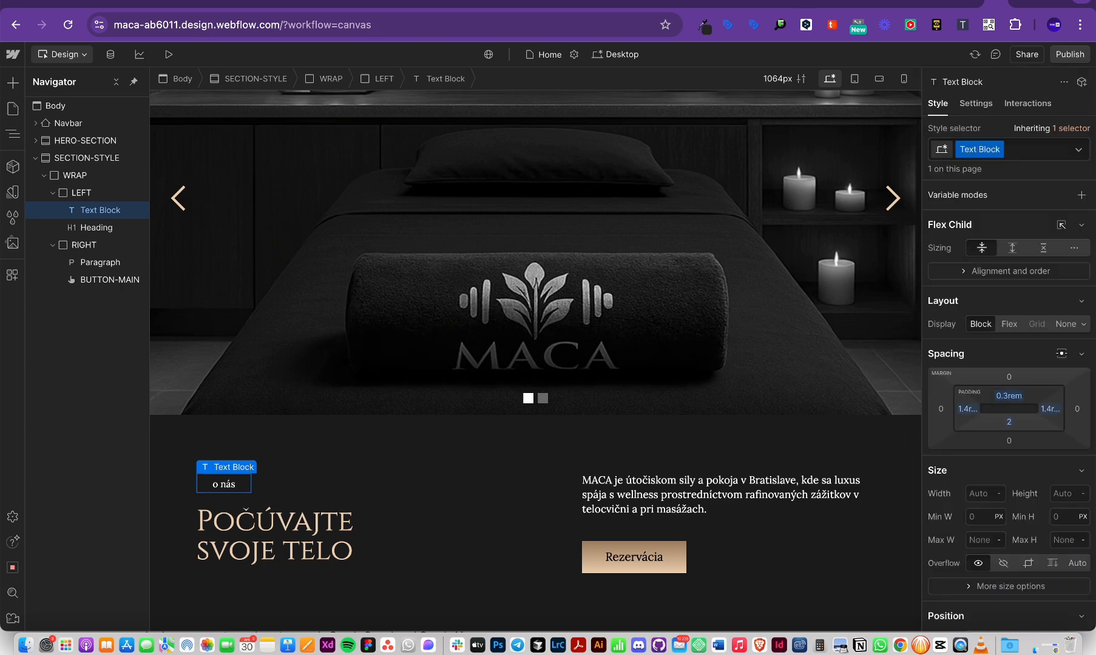
click(1010, 423)
text(.3re)
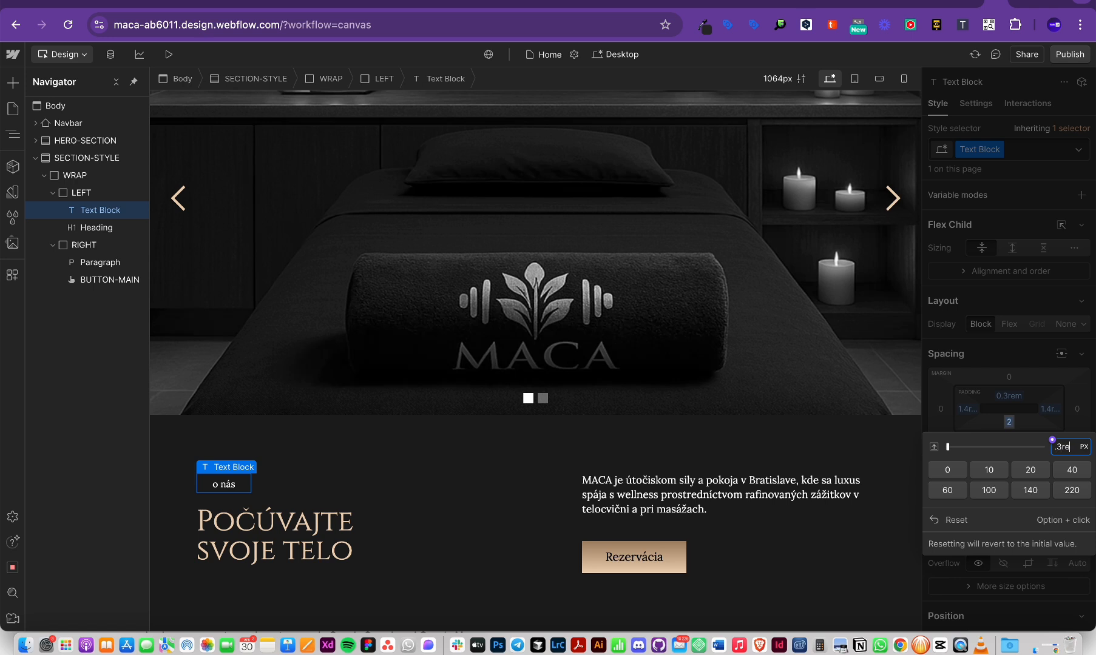
text(m)
key(Return)
drag(1011, 427, 1010, 429)
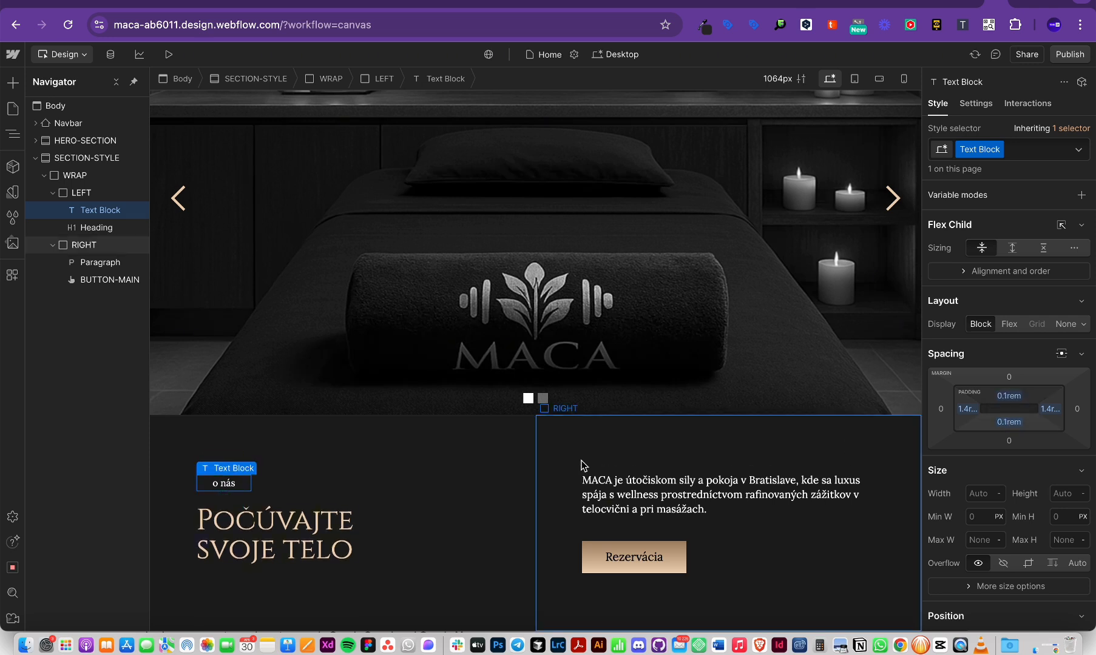
Step: Reselect the 'o nás' label and fine-tune its vertical padding
click(380, 472)
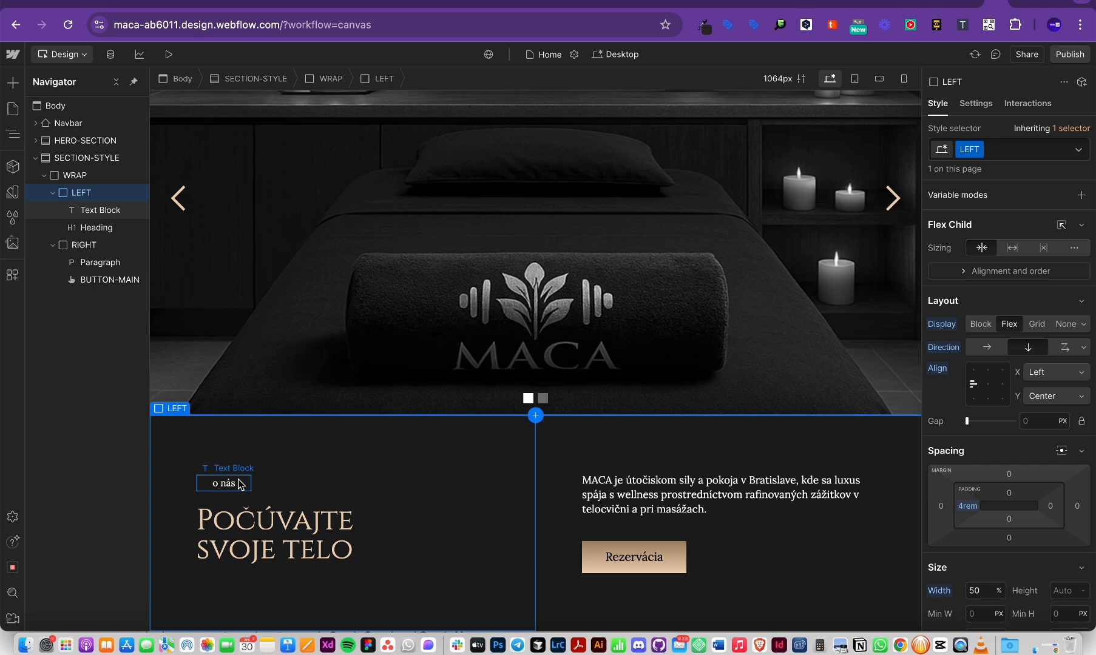
click(234, 484)
scroll(974, 461, down, 3)
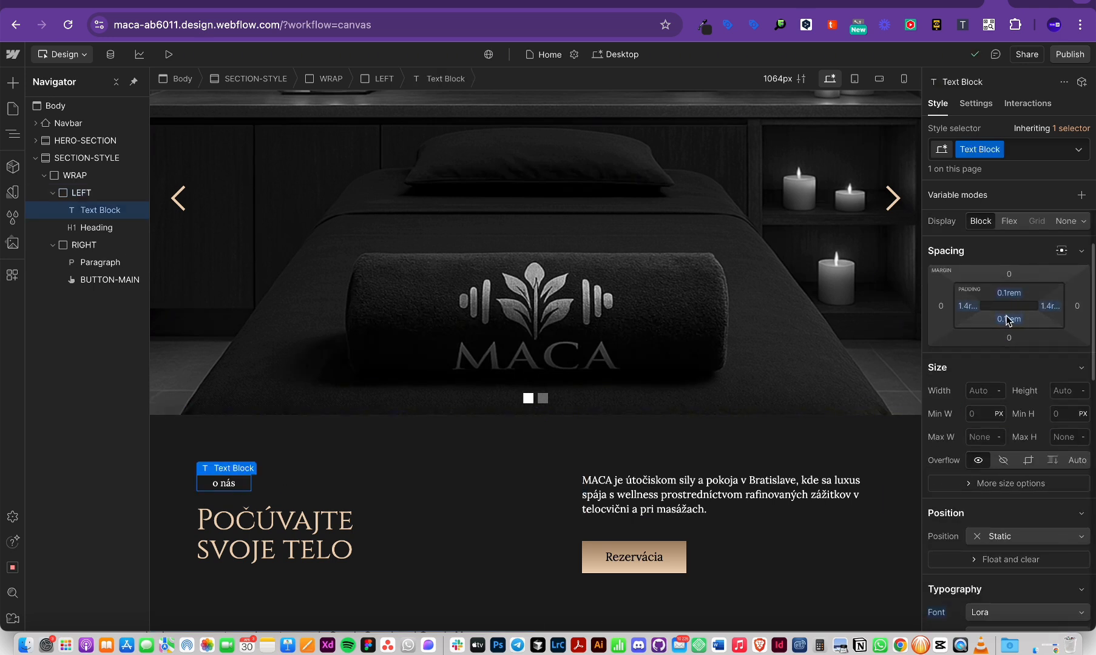
drag(1006, 319, 1006, 320)
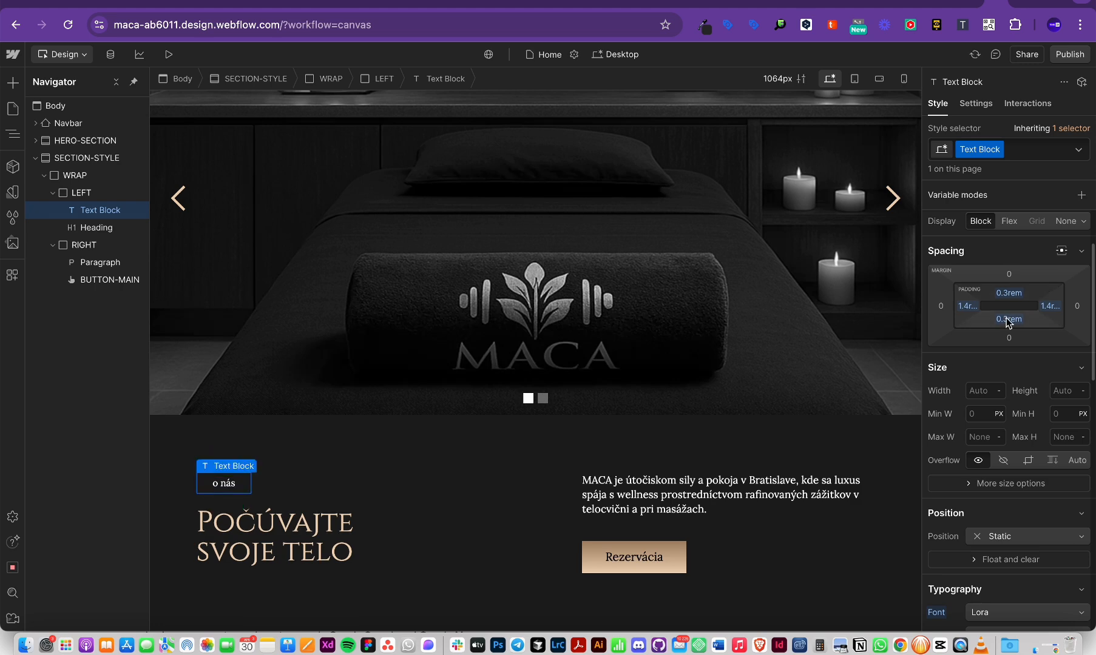
scroll(1031, 465, down, 15)
scroll(1034, 466, up, 4)
scroll(1035, 468, up, 2)
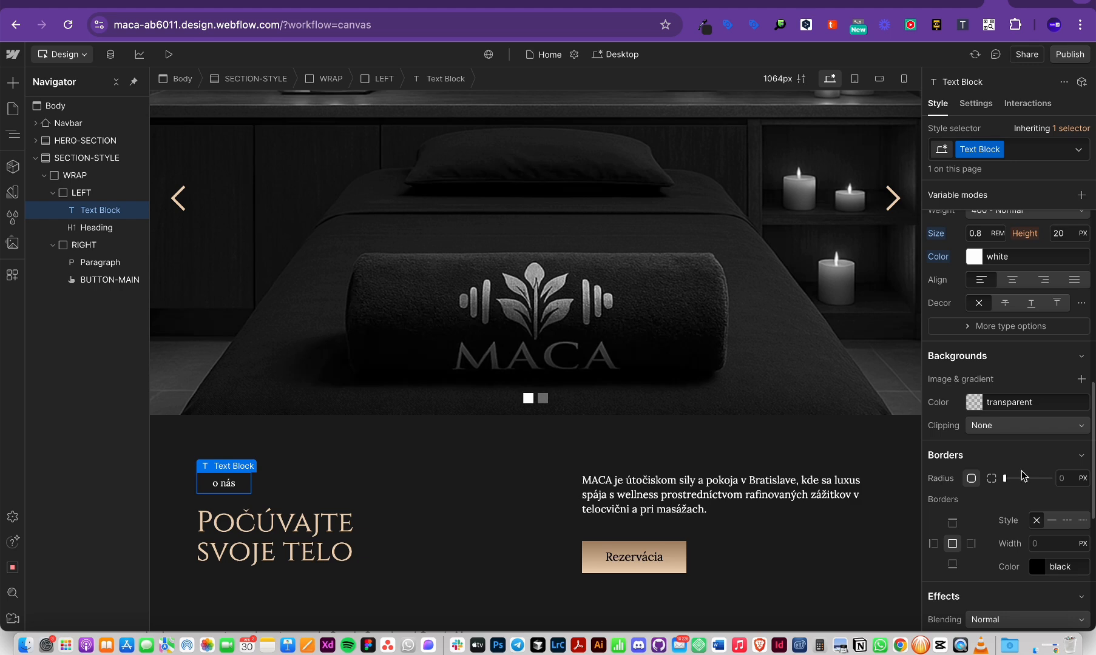
key(super+Tab)
scroll(962, 486, down, 2)
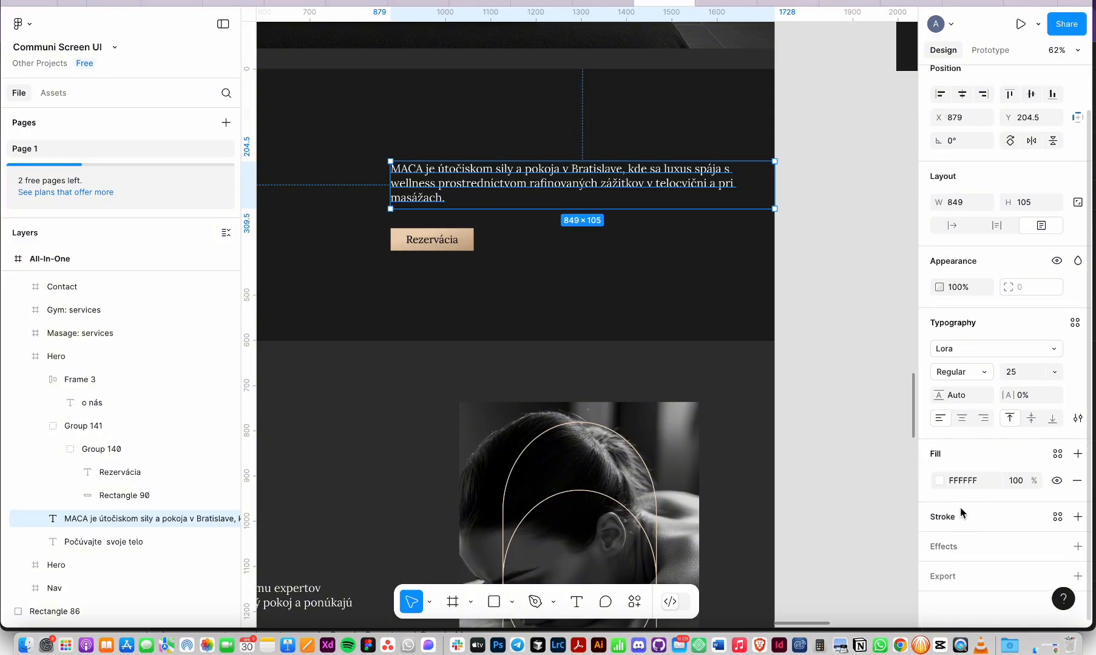
key(super+Tab)
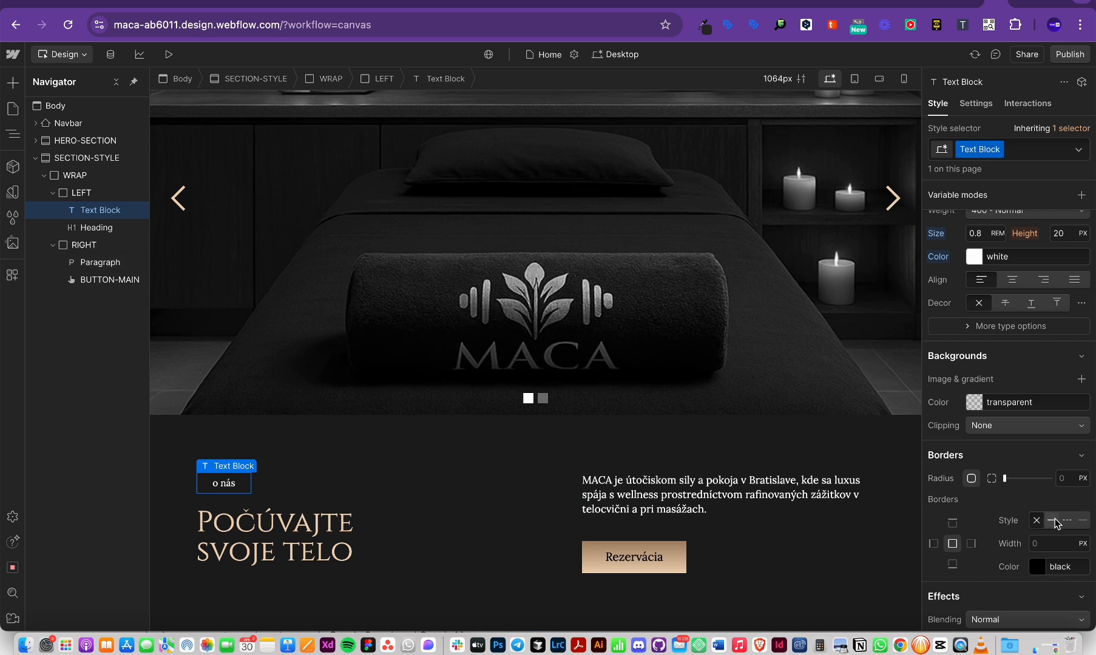
scroll(1025, 525, down, 2)
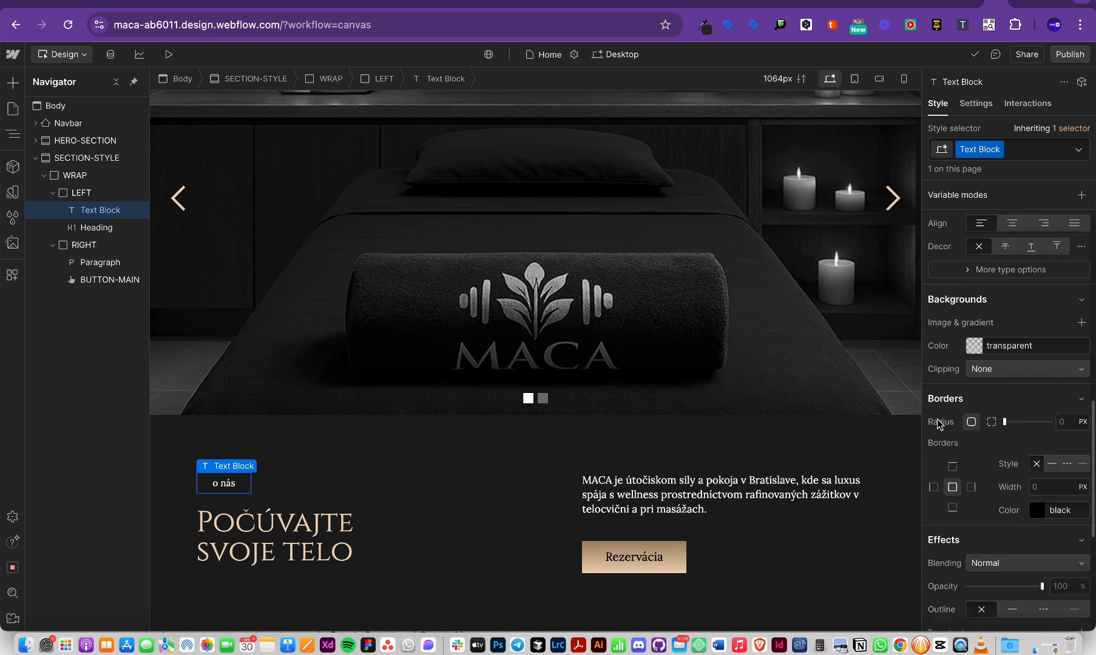
key(super+Tab)
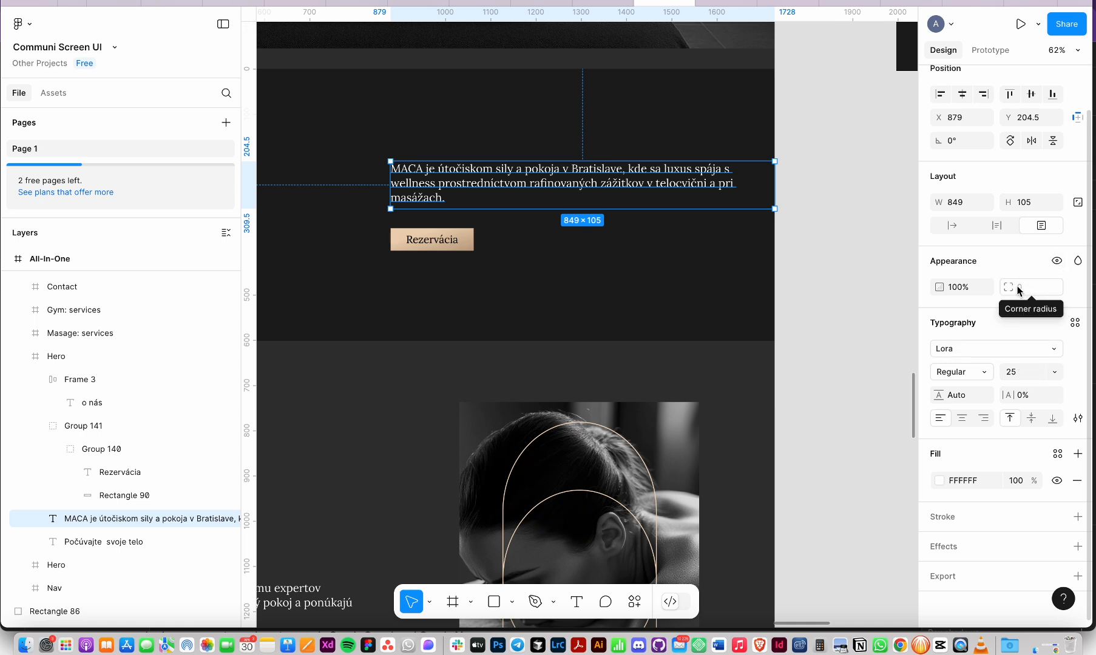
key(super+Tab)
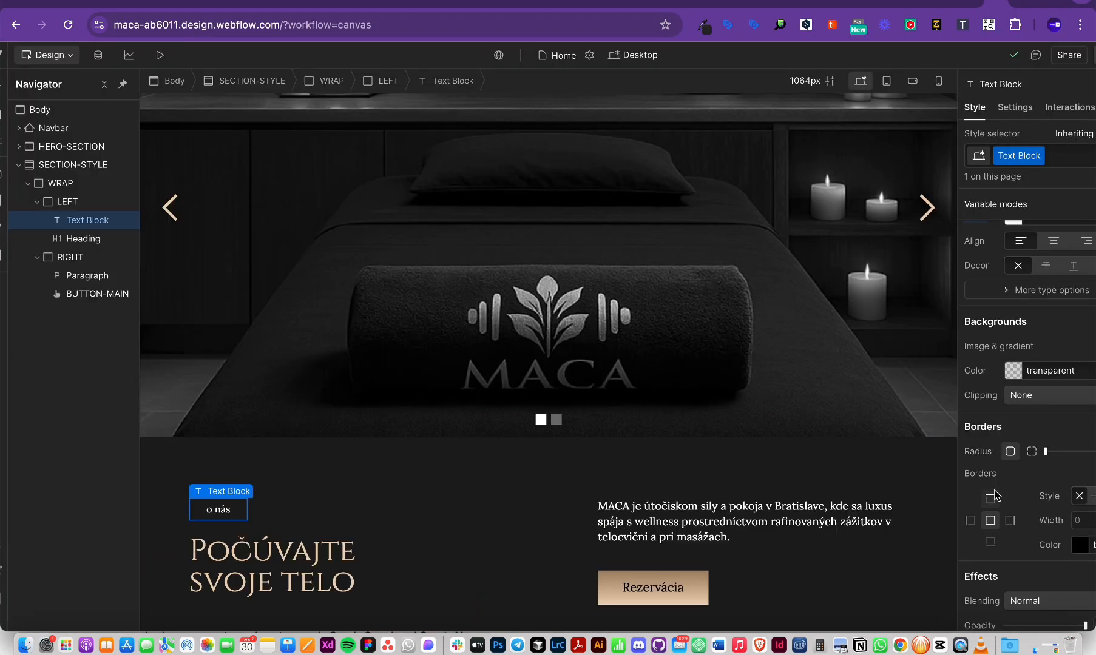
scroll(995, 490, down, 2)
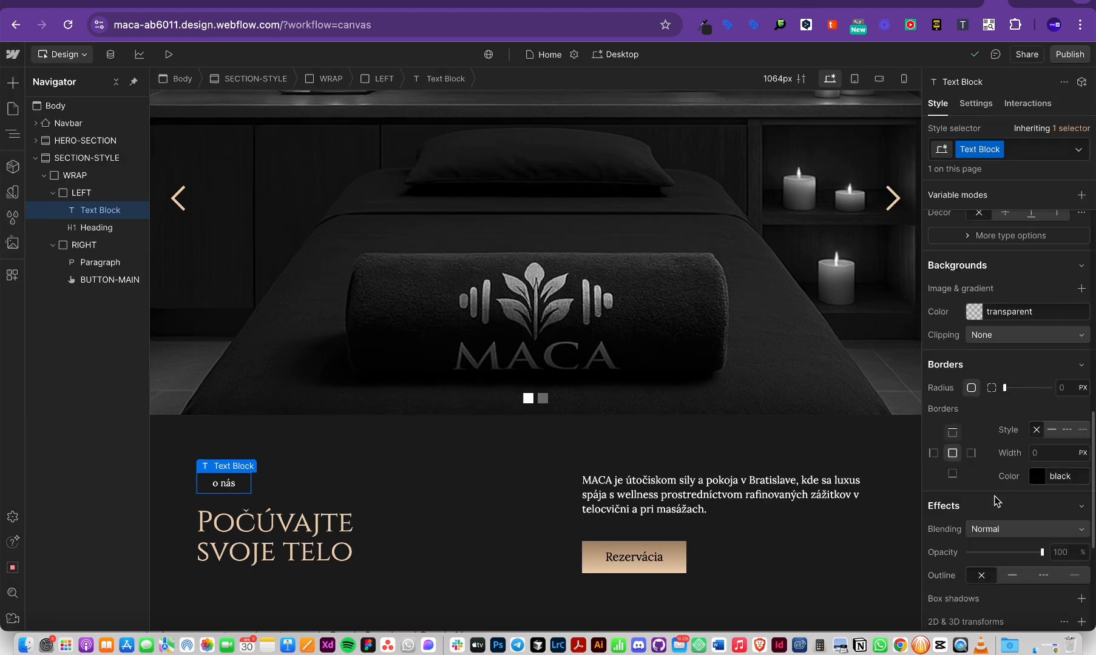
scroll(995, 501, down, 2)
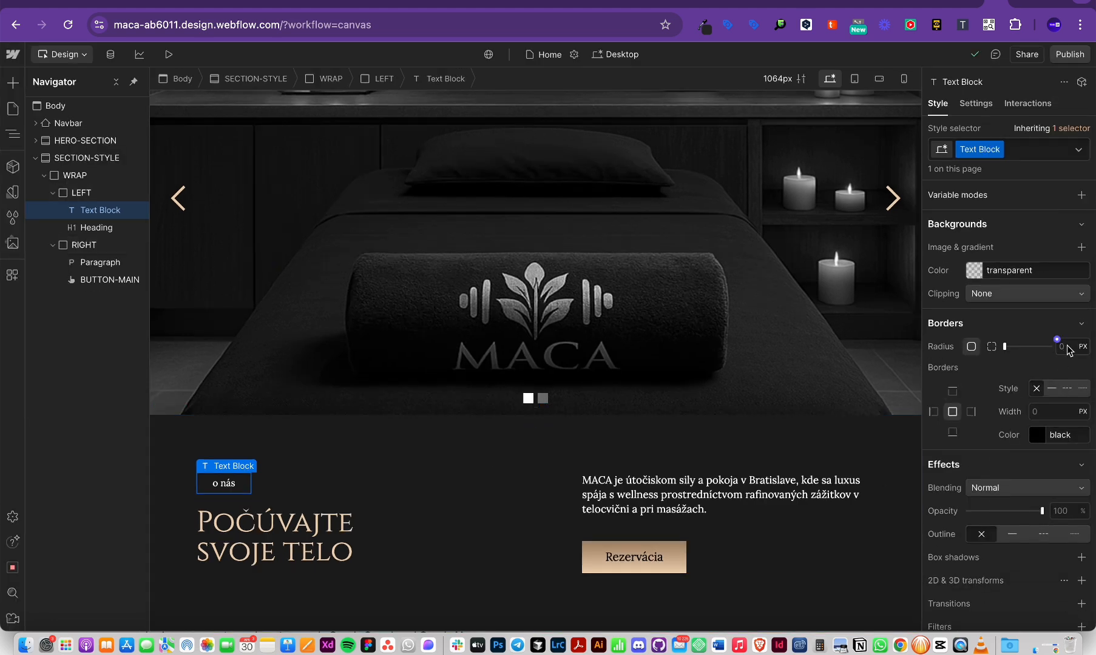
key(super+Tab)
click(680, 245)
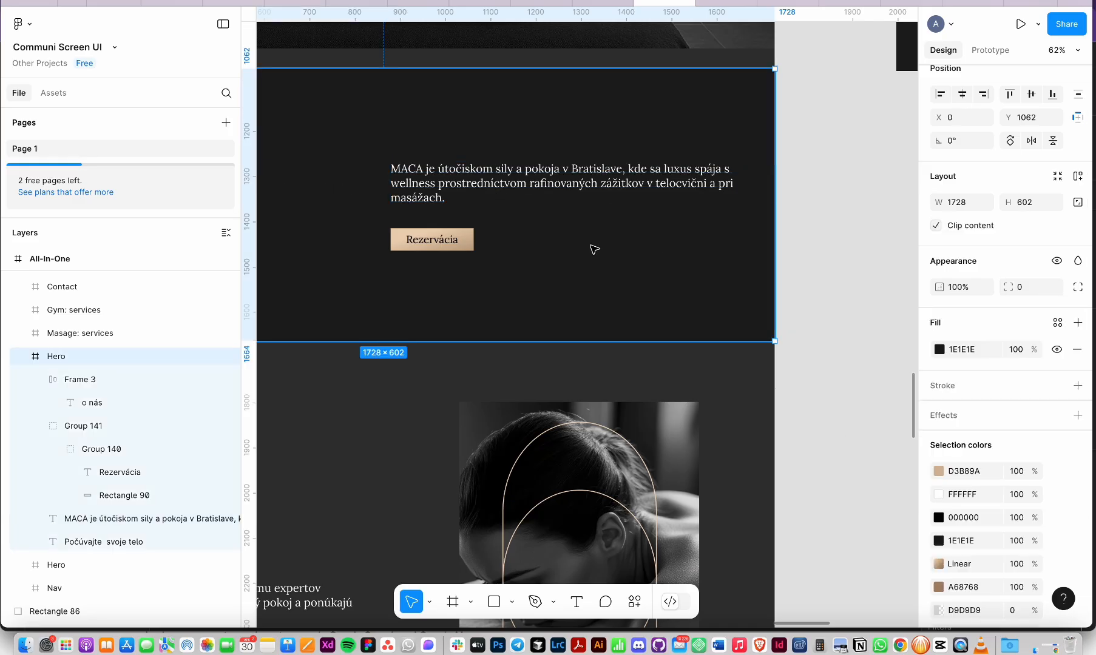
scroll(532, 246, left, 6)
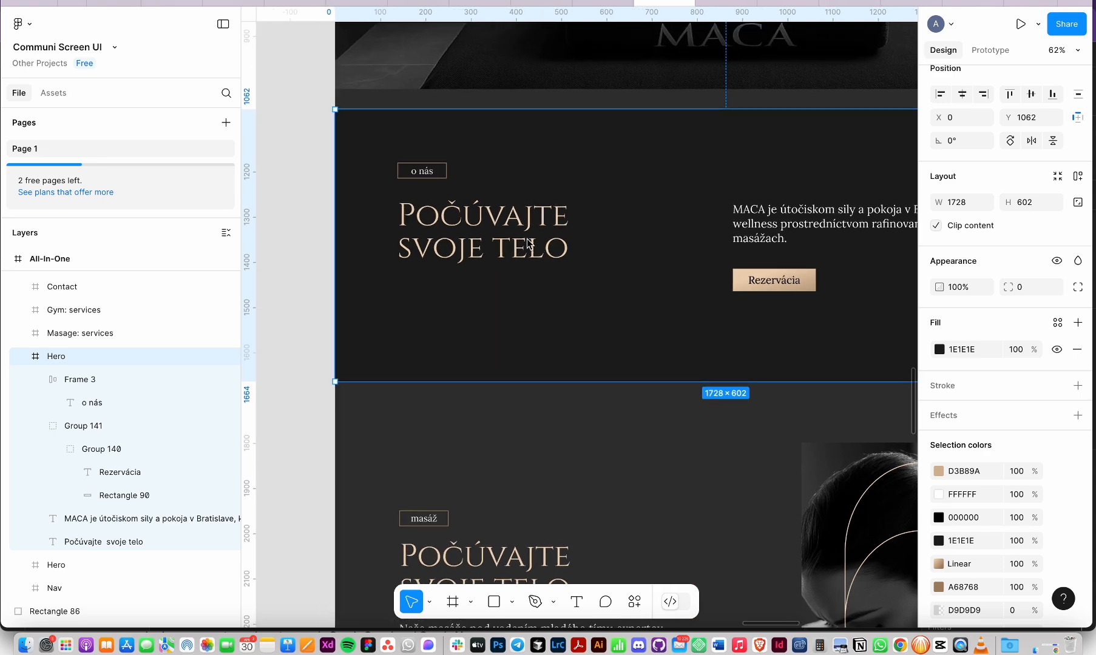
key(super+Tab)
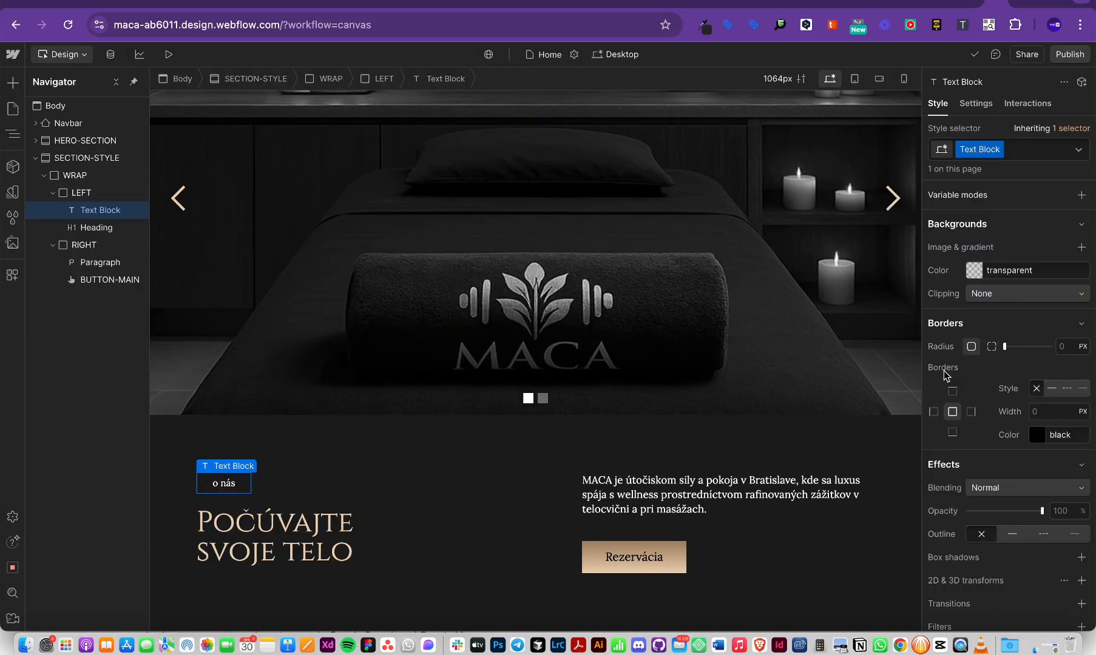
Step: Give the 'o nás' label a 1 px solid black border on all sides
click(970, 412)
click(933, 411)
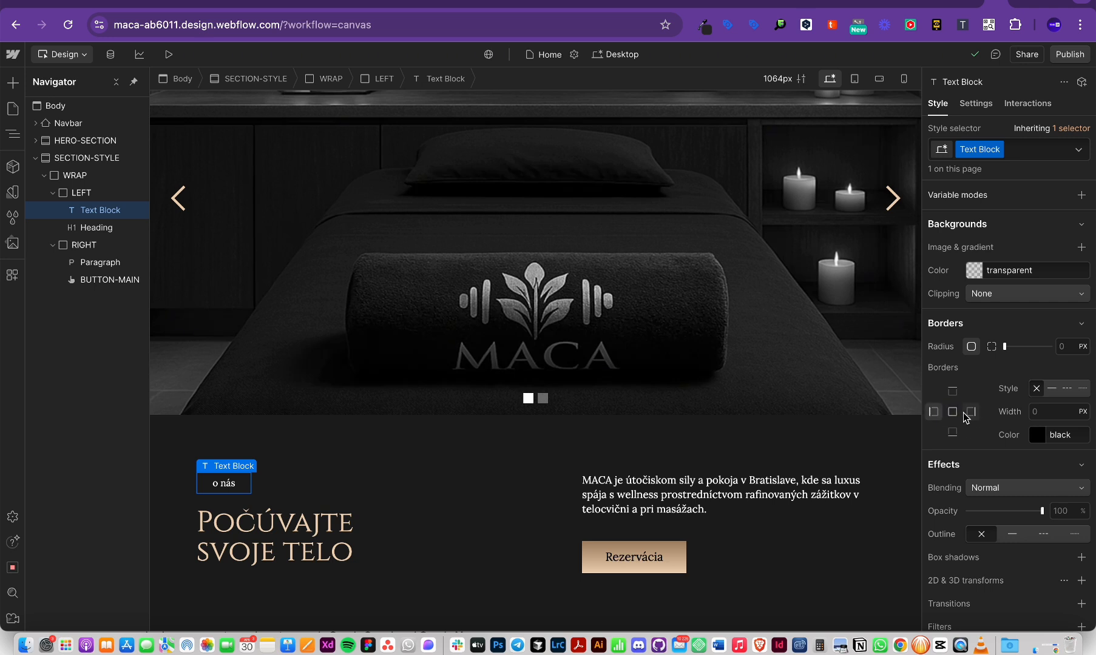
click(952, 412)
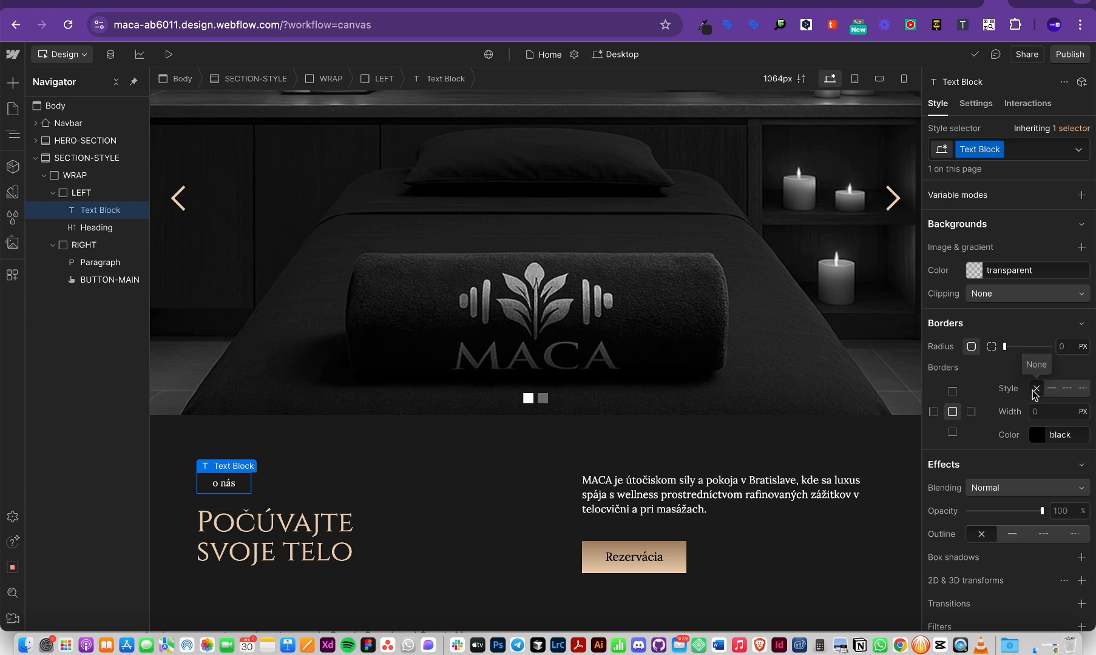
click(1052, 391)
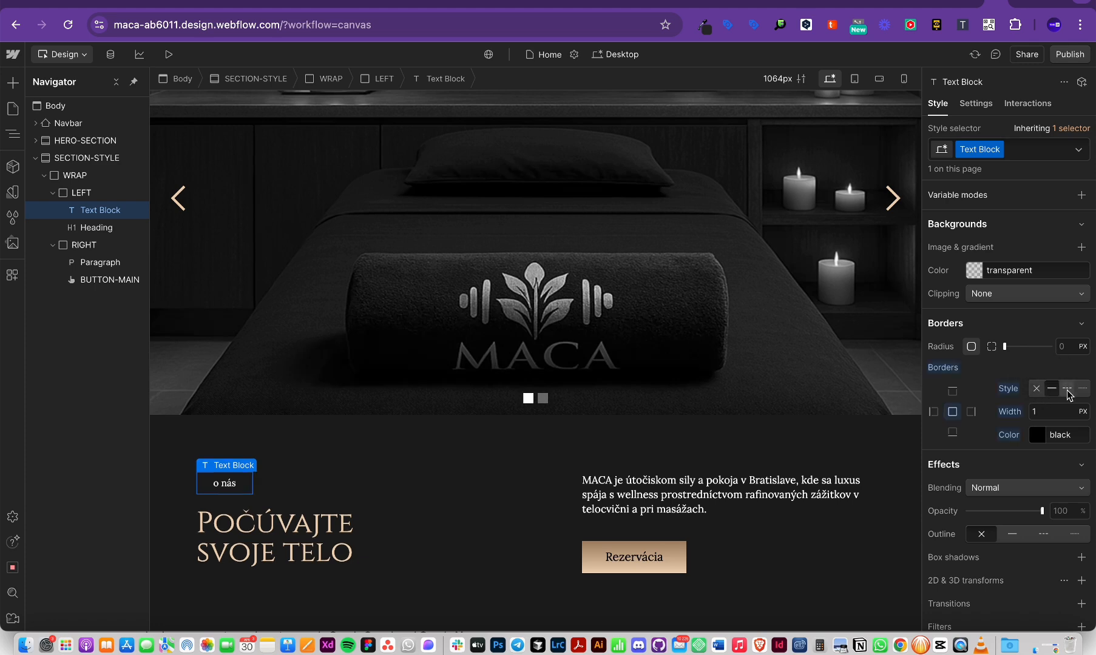
click(1068, 391)
scroll(1072, 396, up, 5)
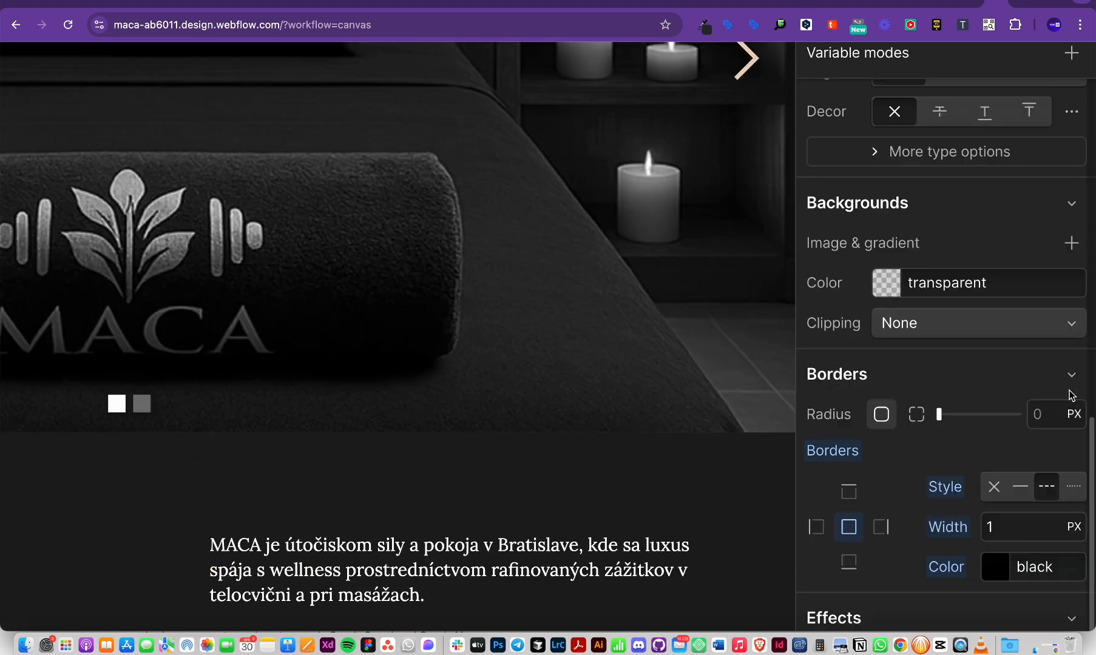
scroll(1050, 492, down, 3)
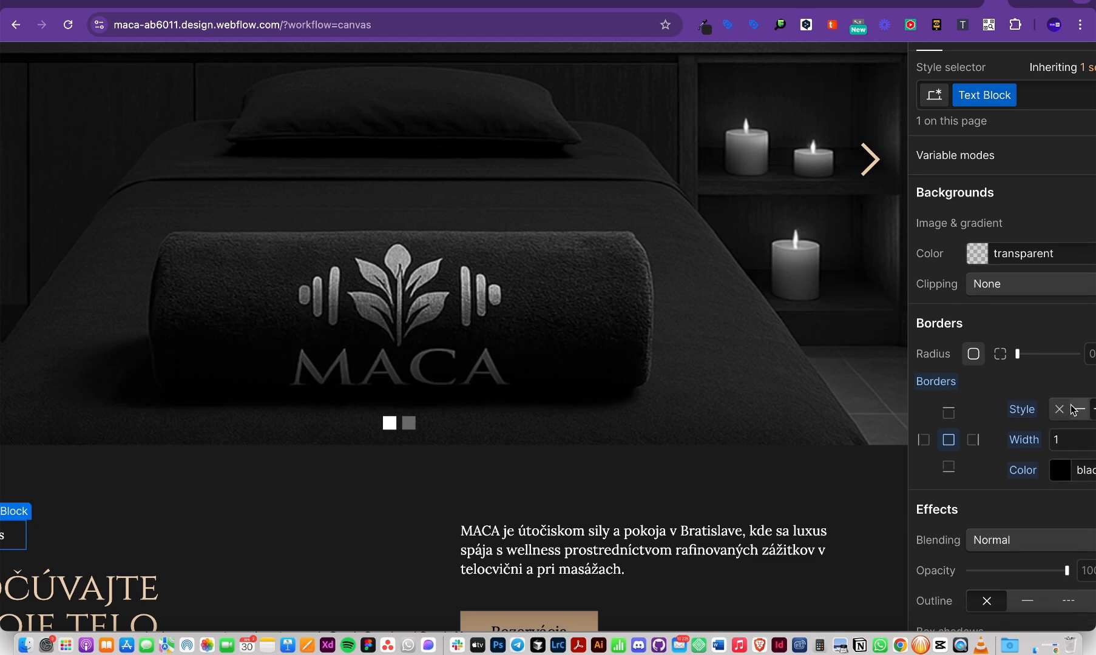
scroll(1048, 490, down, 5)
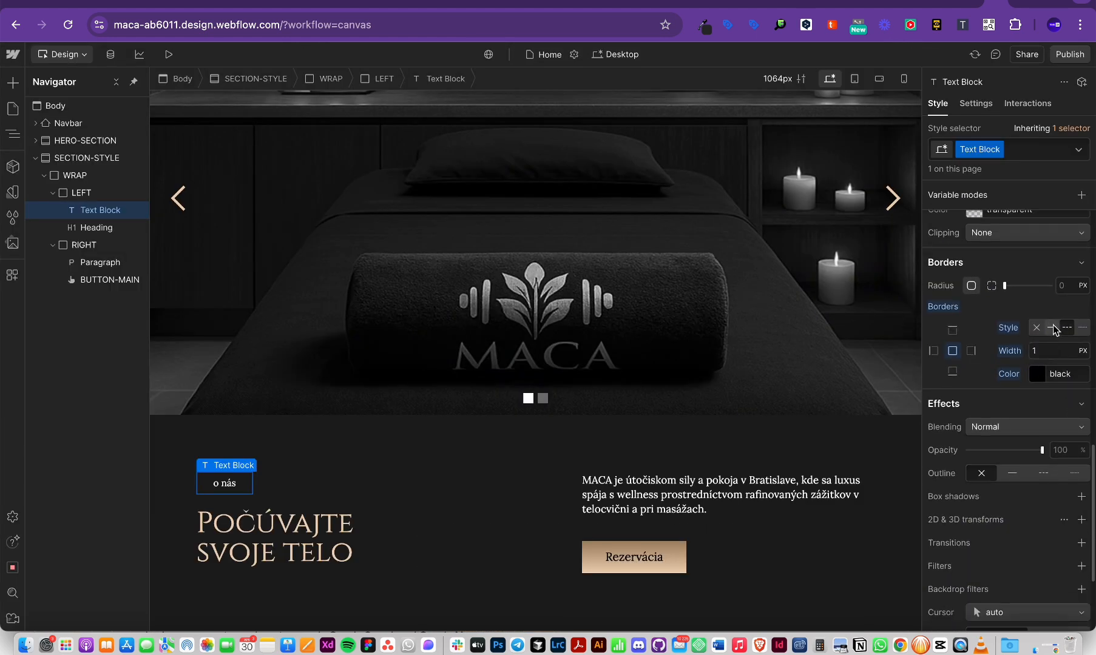
click(1053, 332)
click(1039, 350)
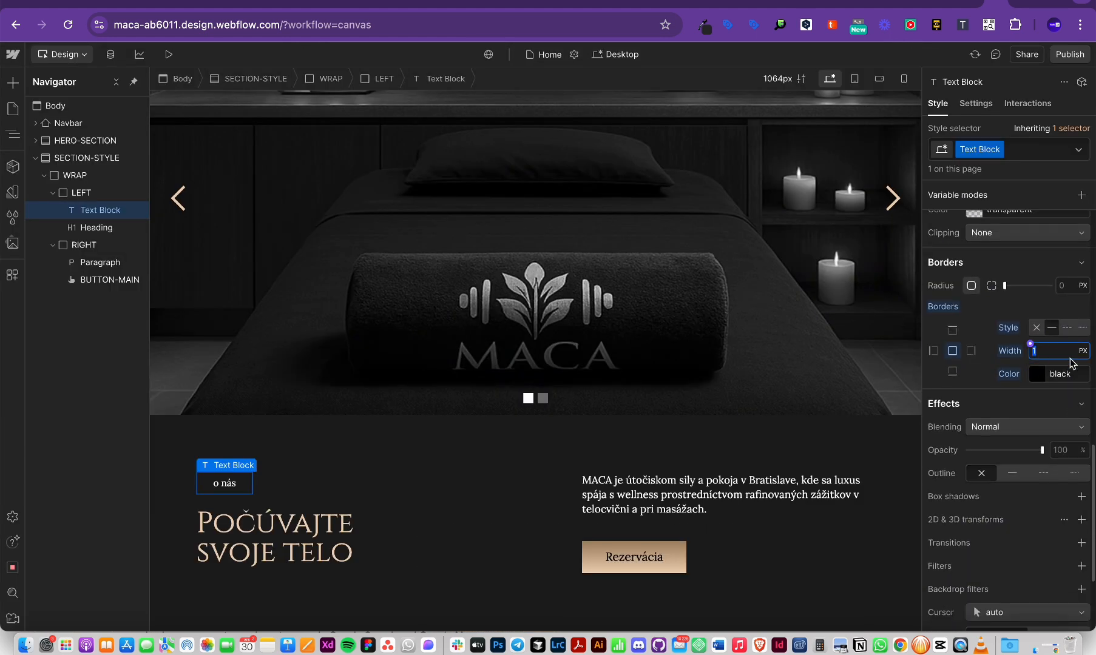
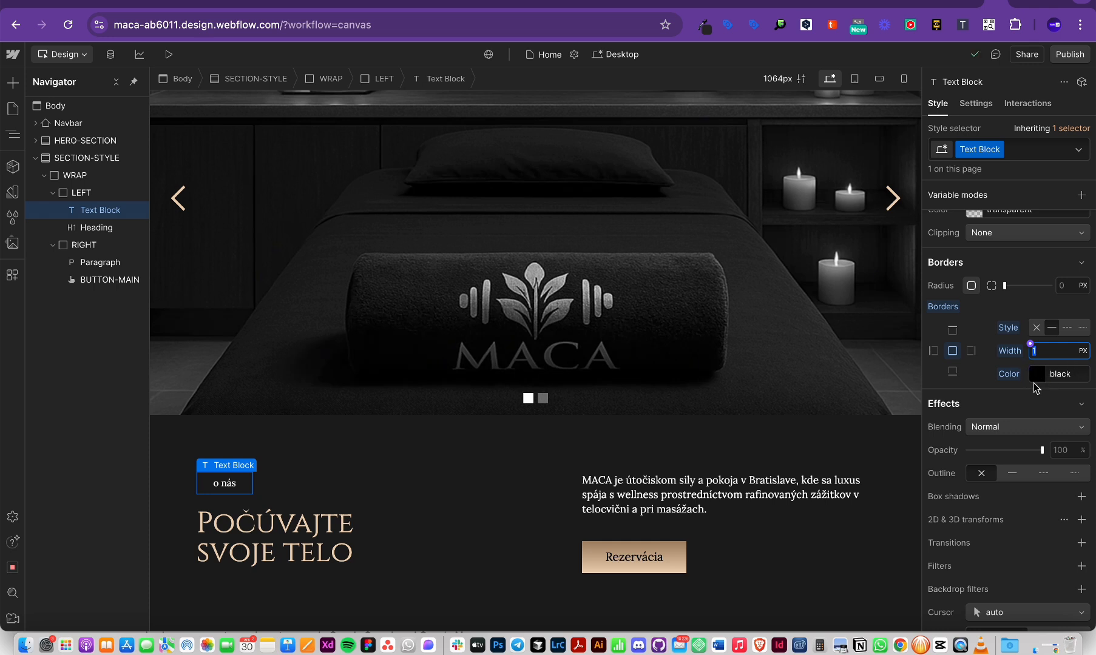
Step: Set the 'o nás' label's border colour to the SECONDARY site colour variable
click(1033, 379)
click(1029, 372)
click(1030, 369)
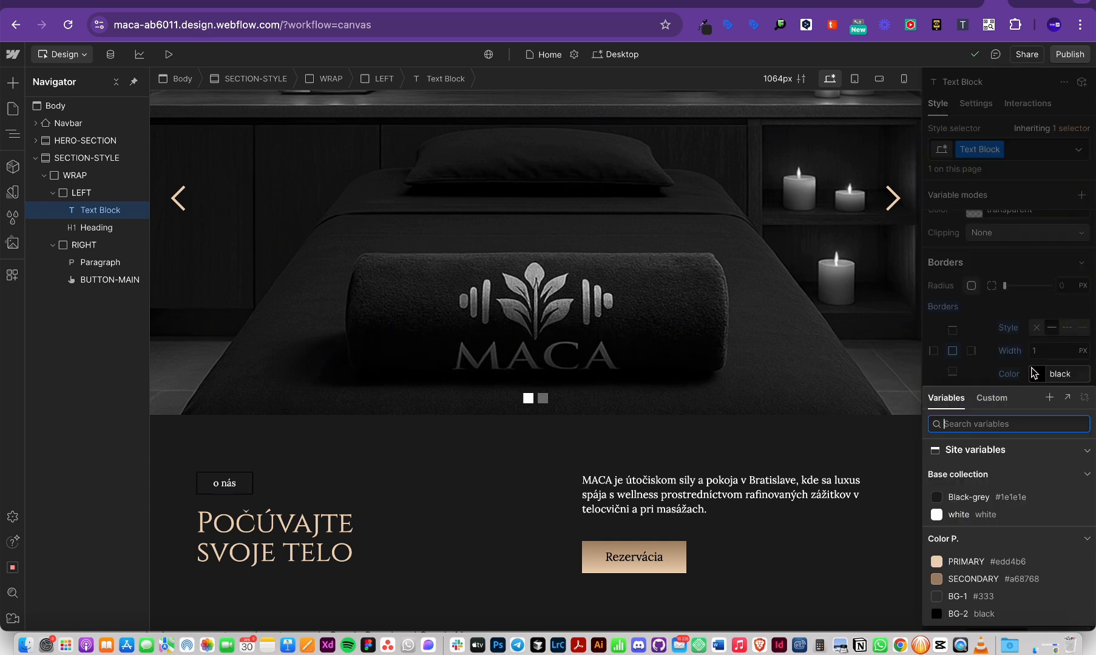
click(974, 578)
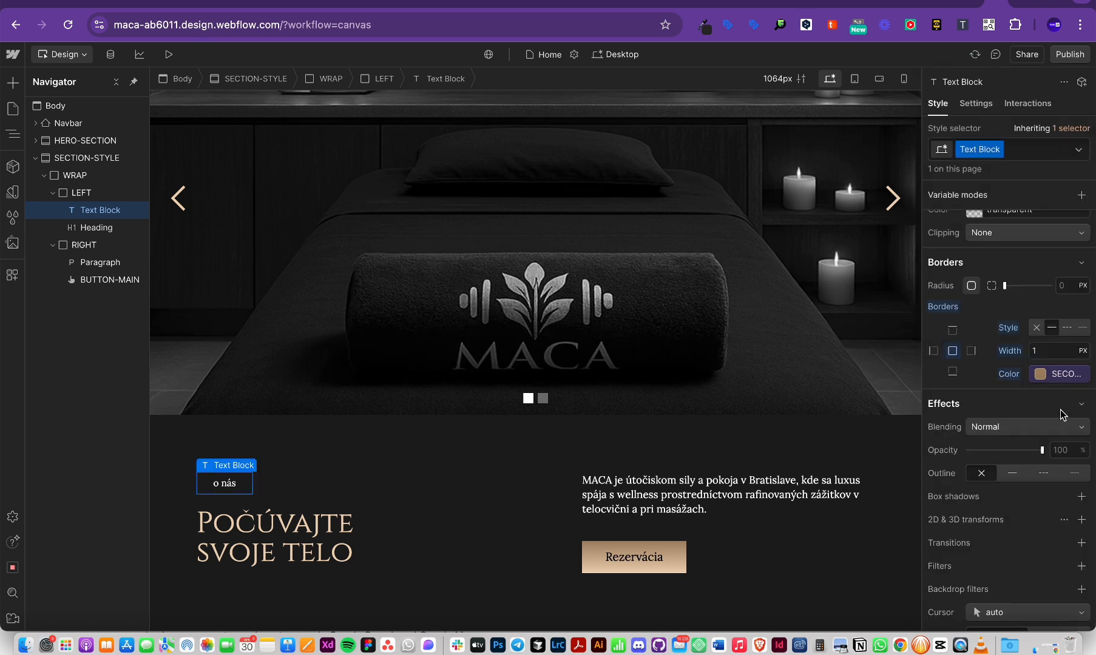
text(.5)
Step: Compare against the LEFT column container, then remove the 'o nás' label's border
click(413, 487)
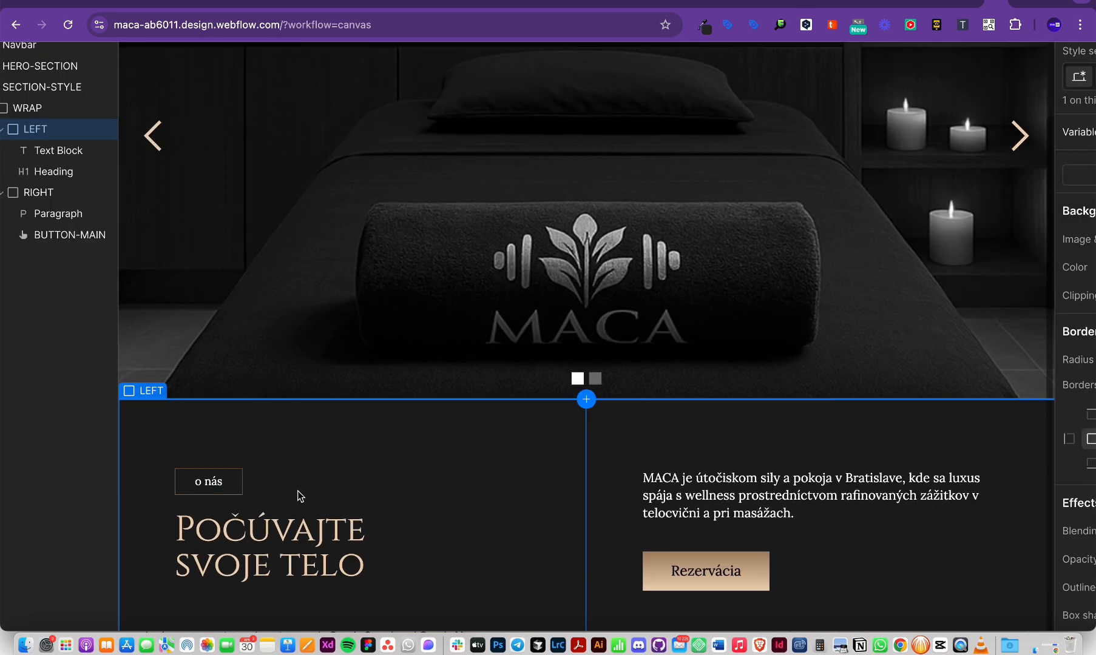
click(287, 620)
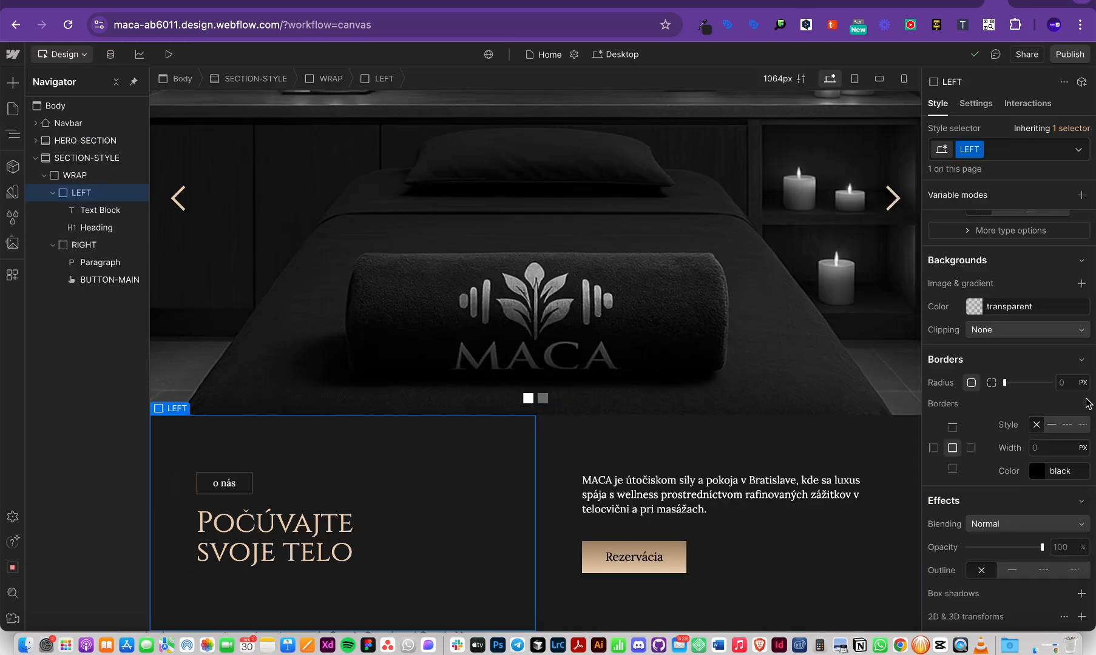
scroll(1040, 412, down, 3)
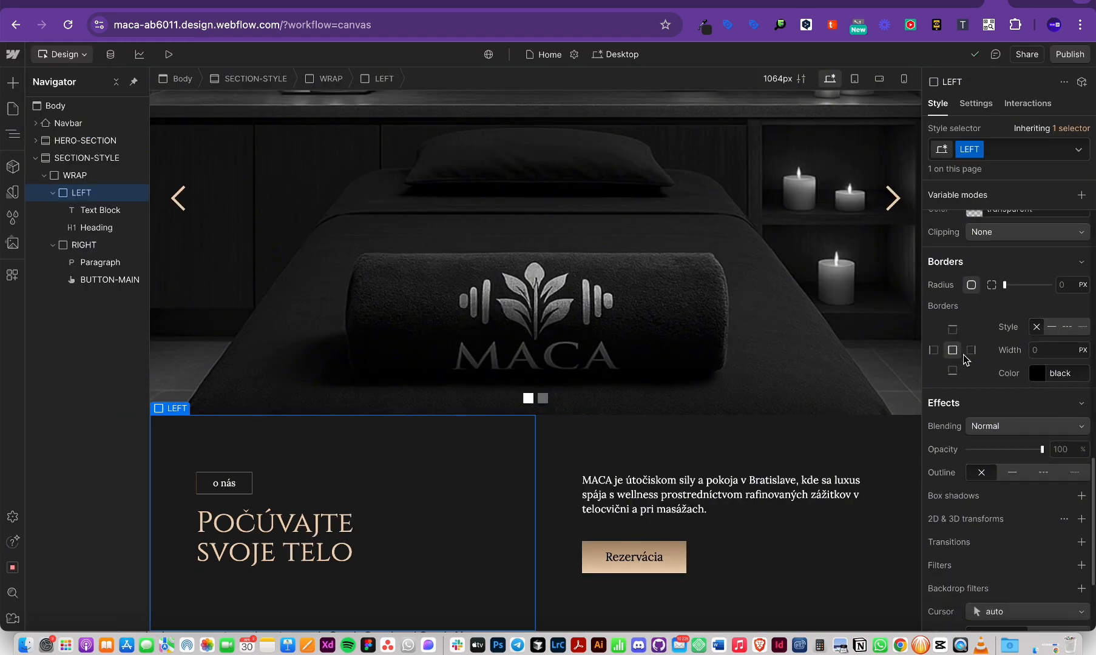
click(245, 489)
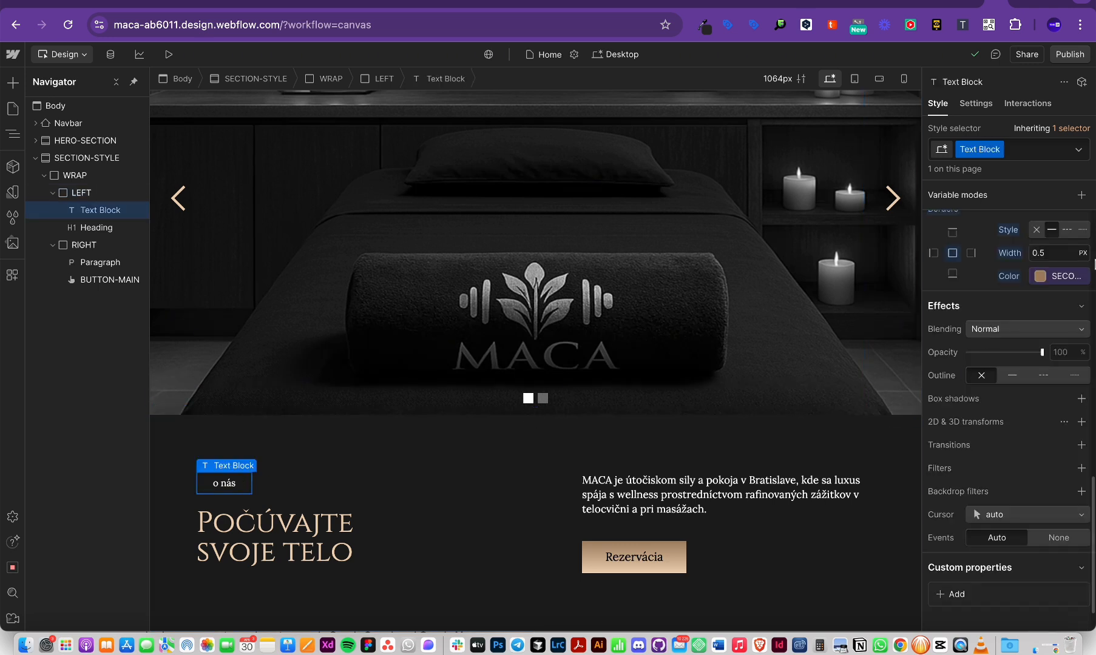
click(1037, 230)
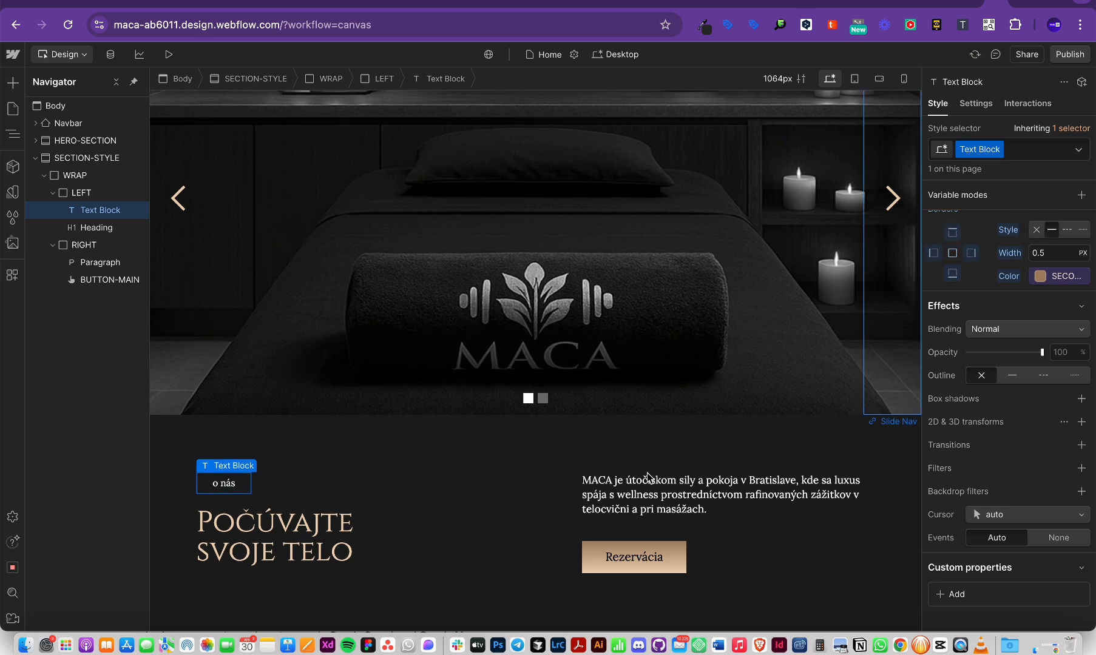
Step: Restore a solid border on all sides of the 'o nás' label
click(404, 581)
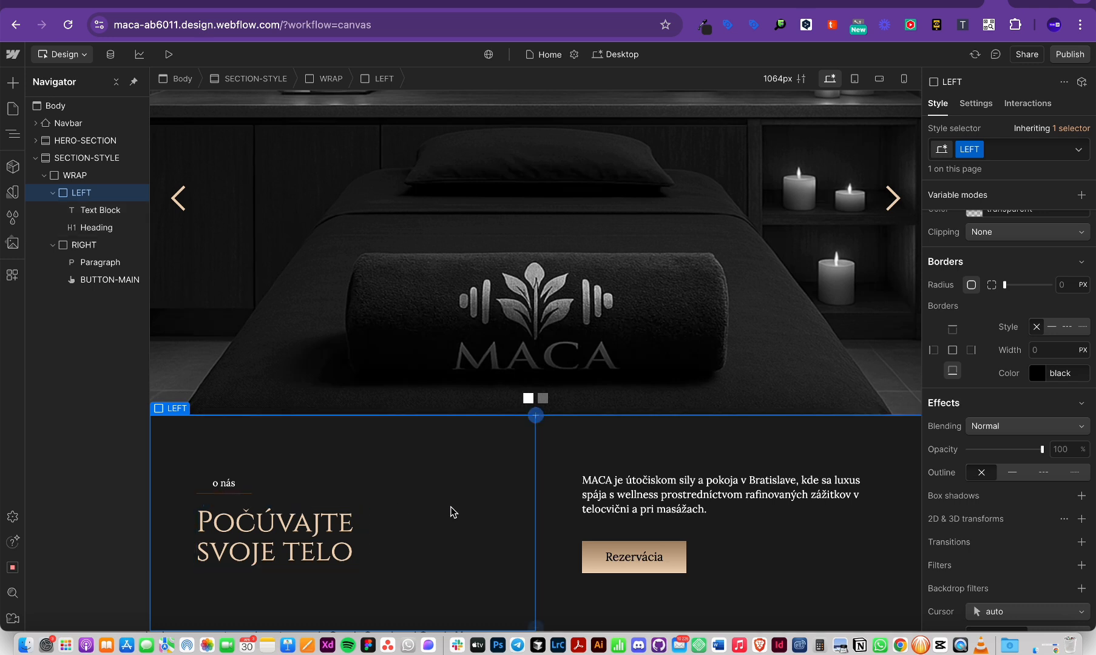
click(953, 350)
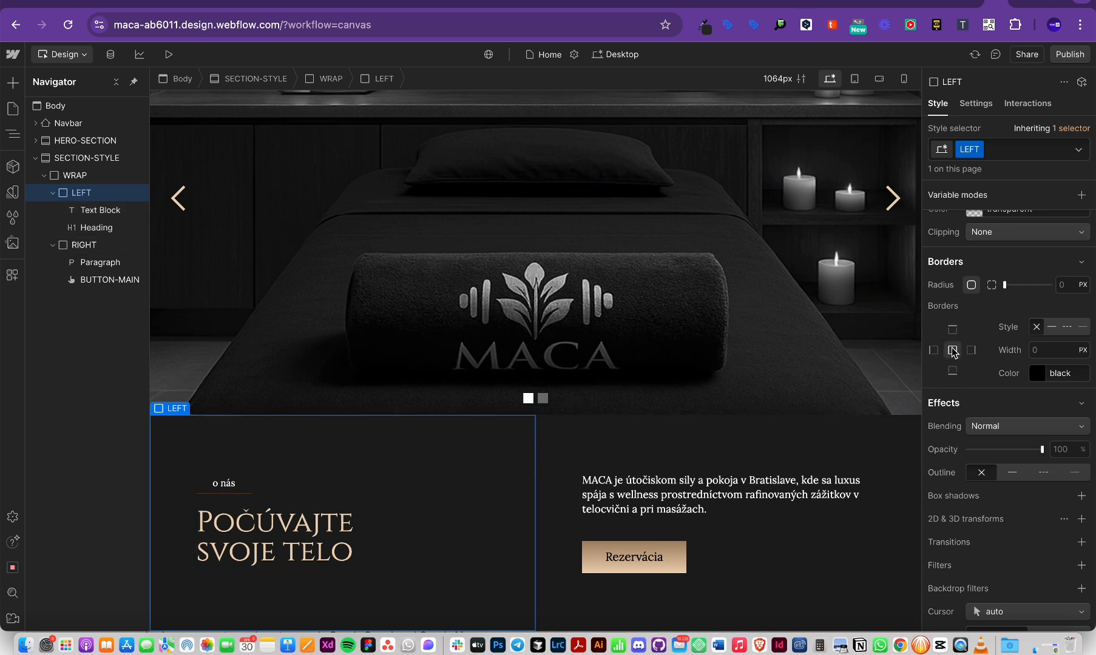
click(246, 492)
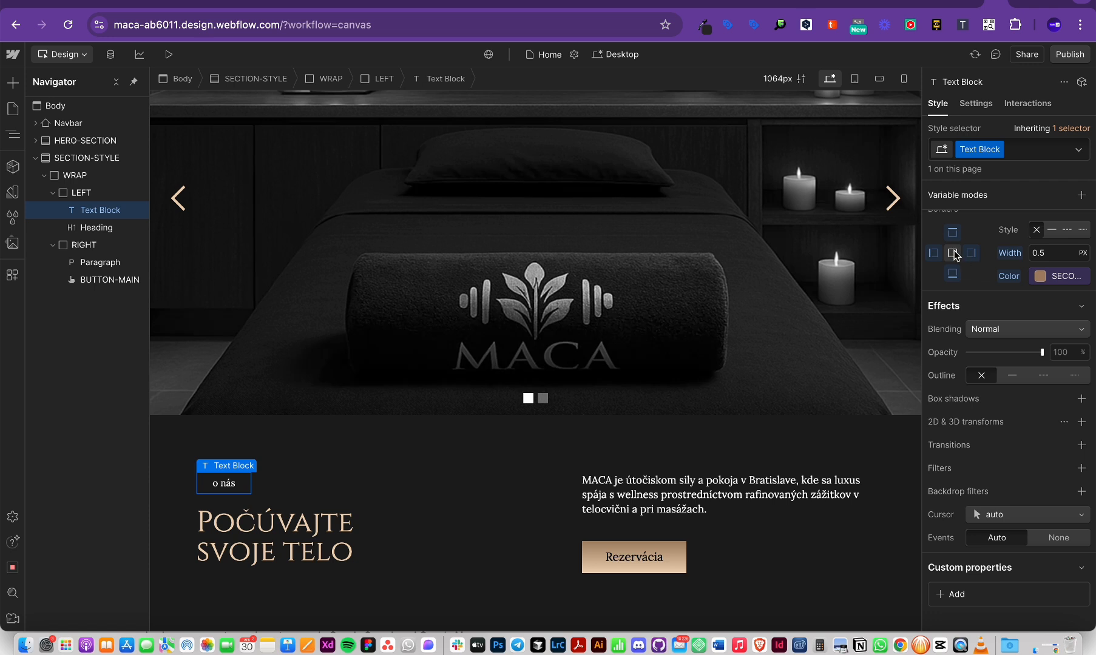
click(1052, 230)
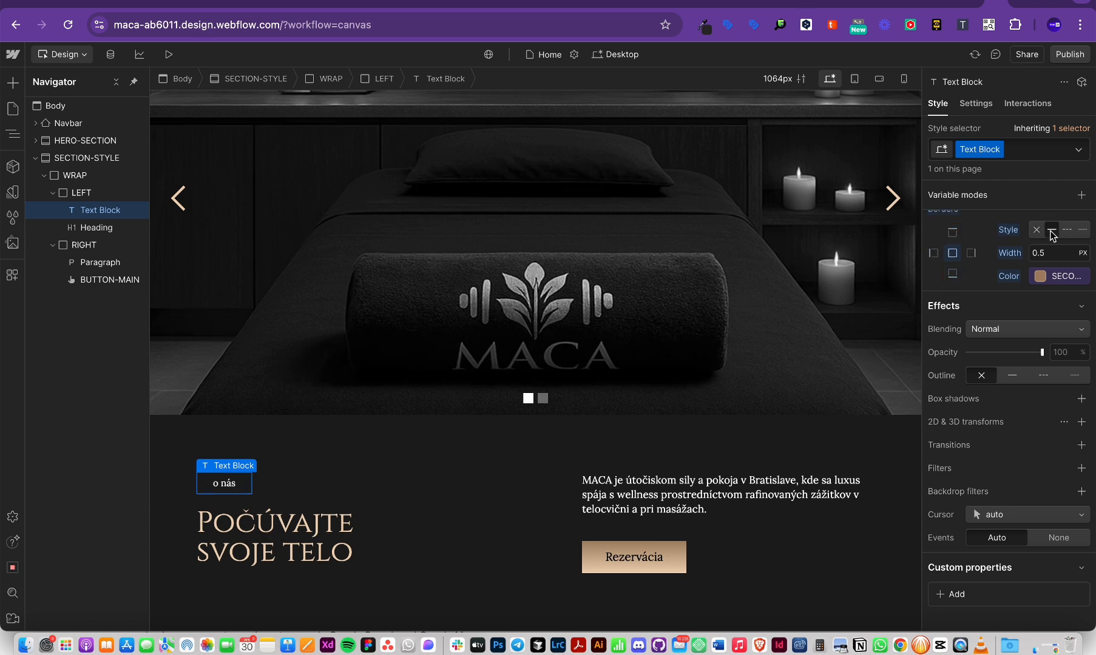
click(512, 475)
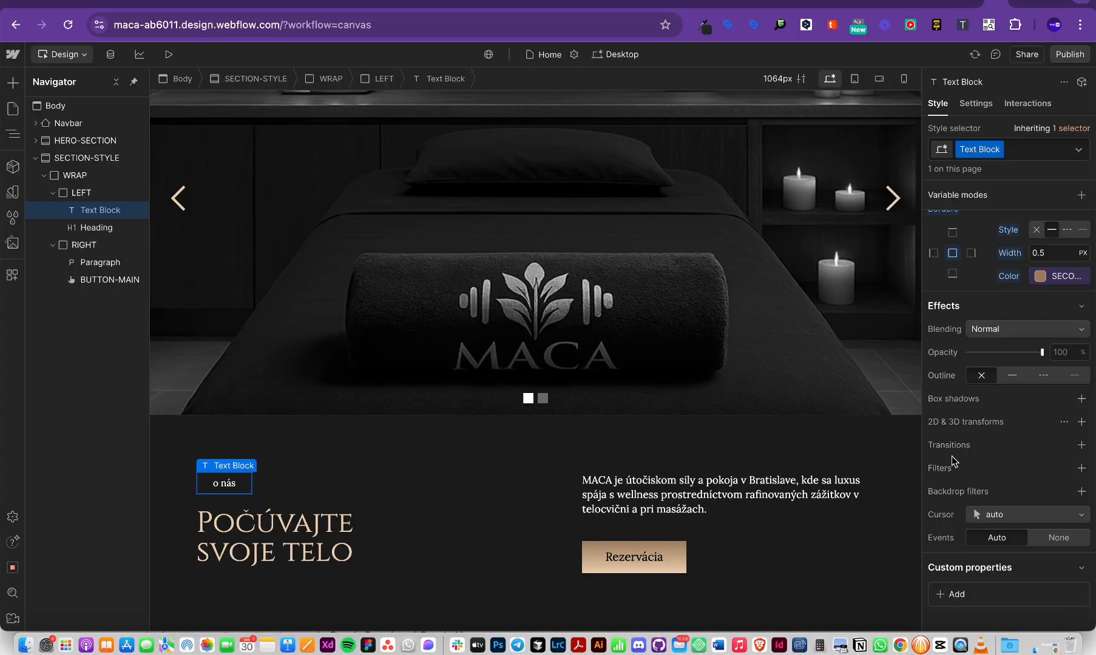
Step: Scroll the Figma Hero frame to compare the 'o nás' section design
scroll(952, 455, up, 3)
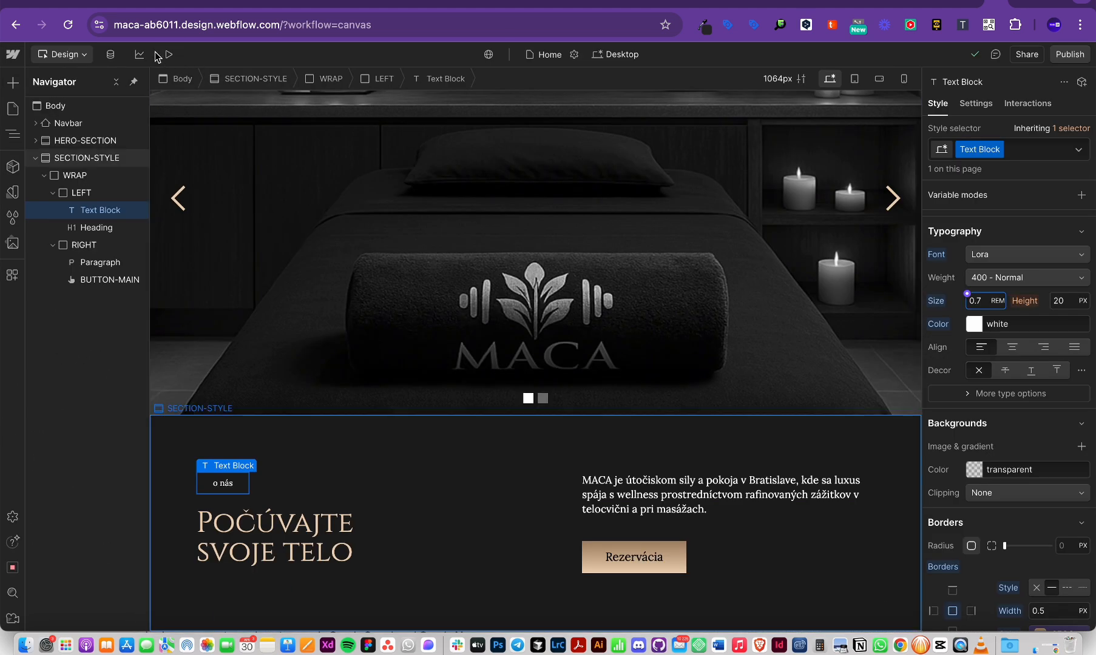
Step: Preview the current page layout before adjusting the spacing
click(166, 58)
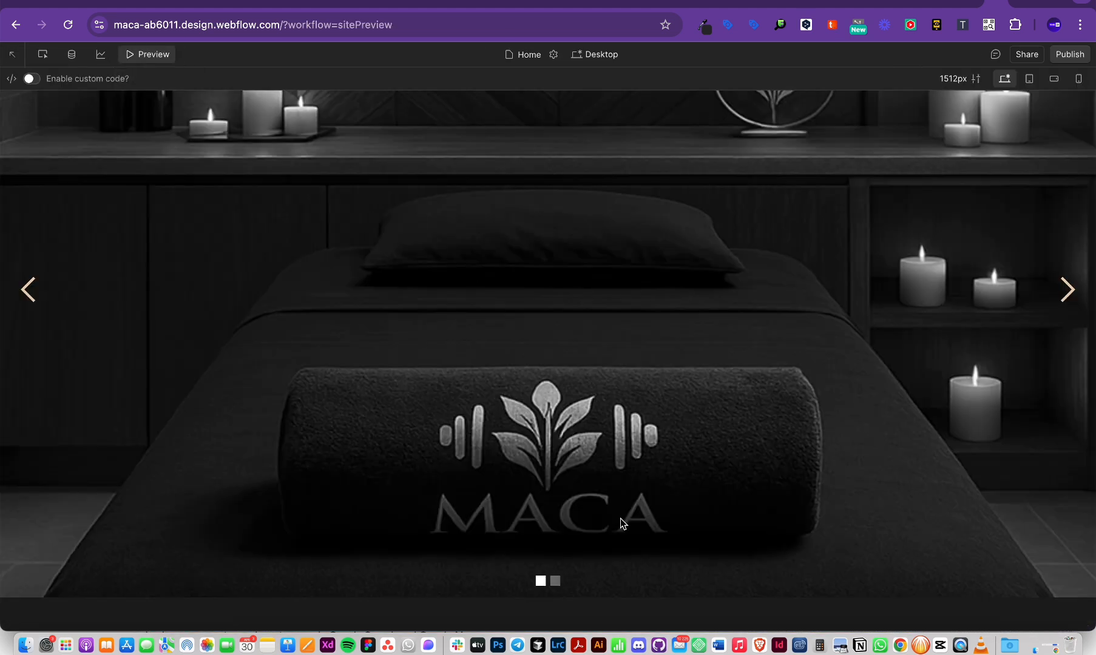
scroll(620, 521, down, 3)
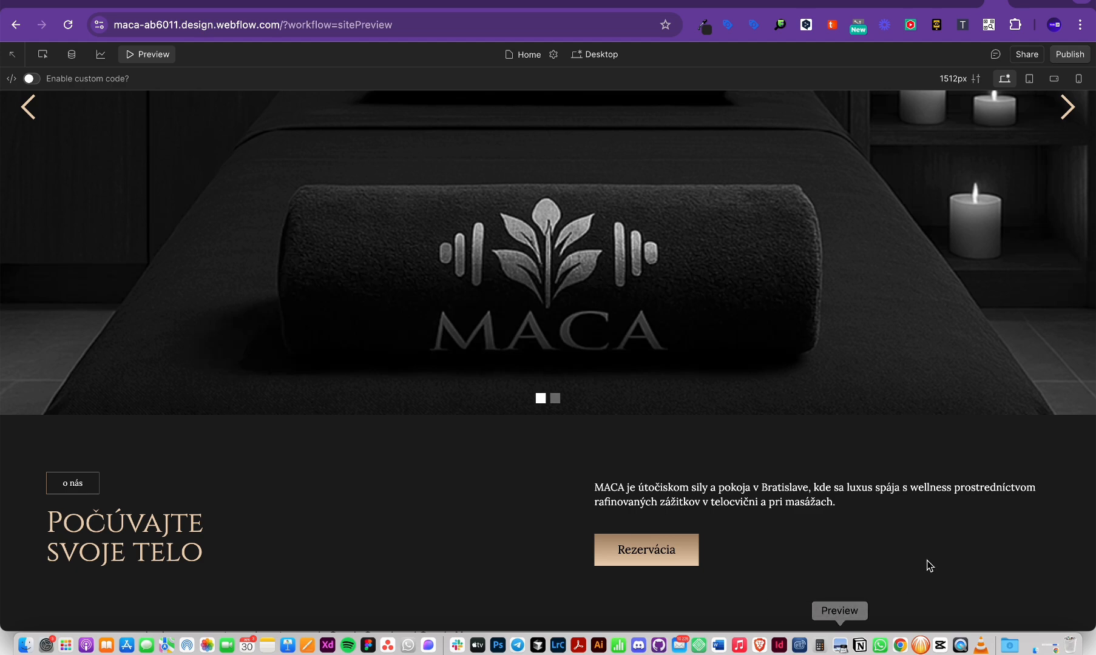
click(146, 57)
Step: Set the RIGHT column's right padding to 4 rem and check it in preview
click(874, 499)
click(910, 490)
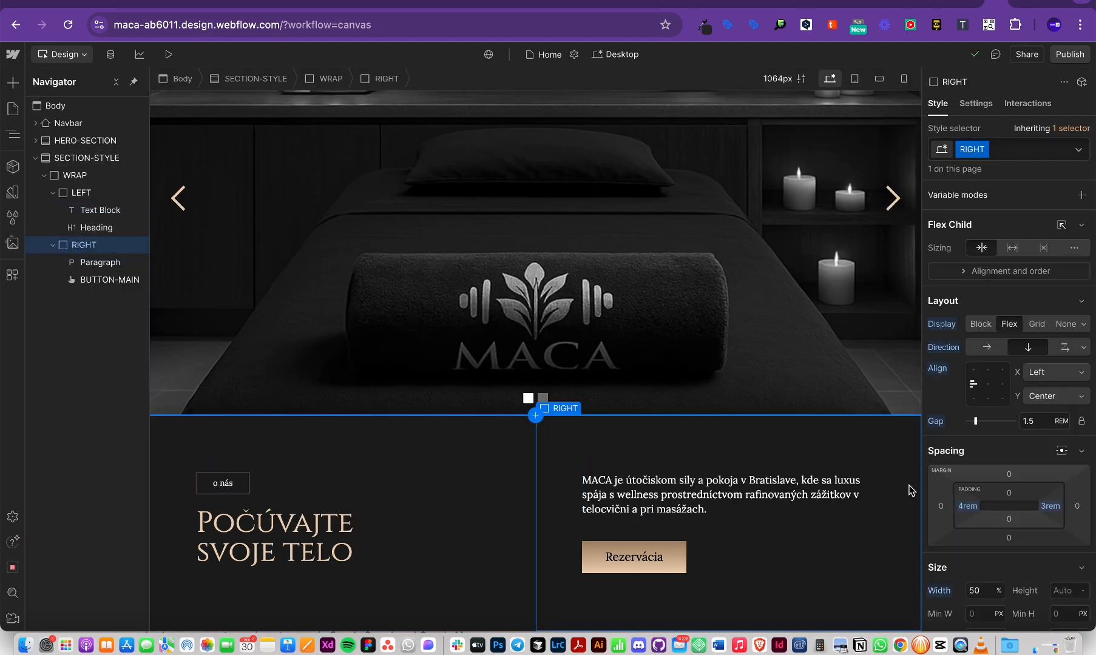
click(1050, 506)
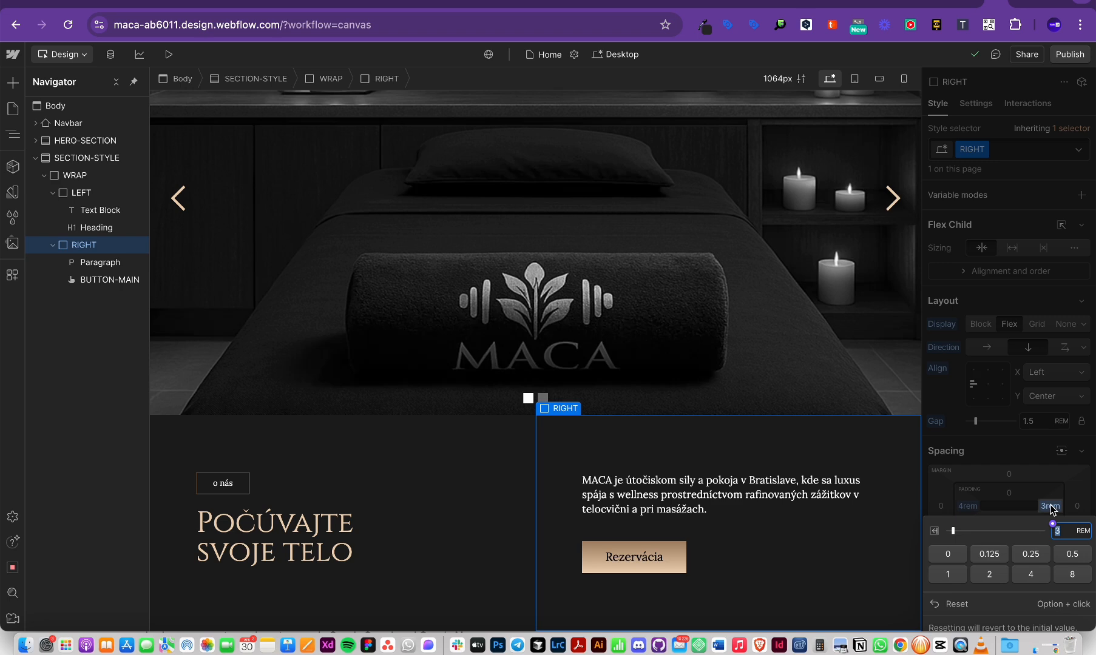
text(4)
key(Escape)
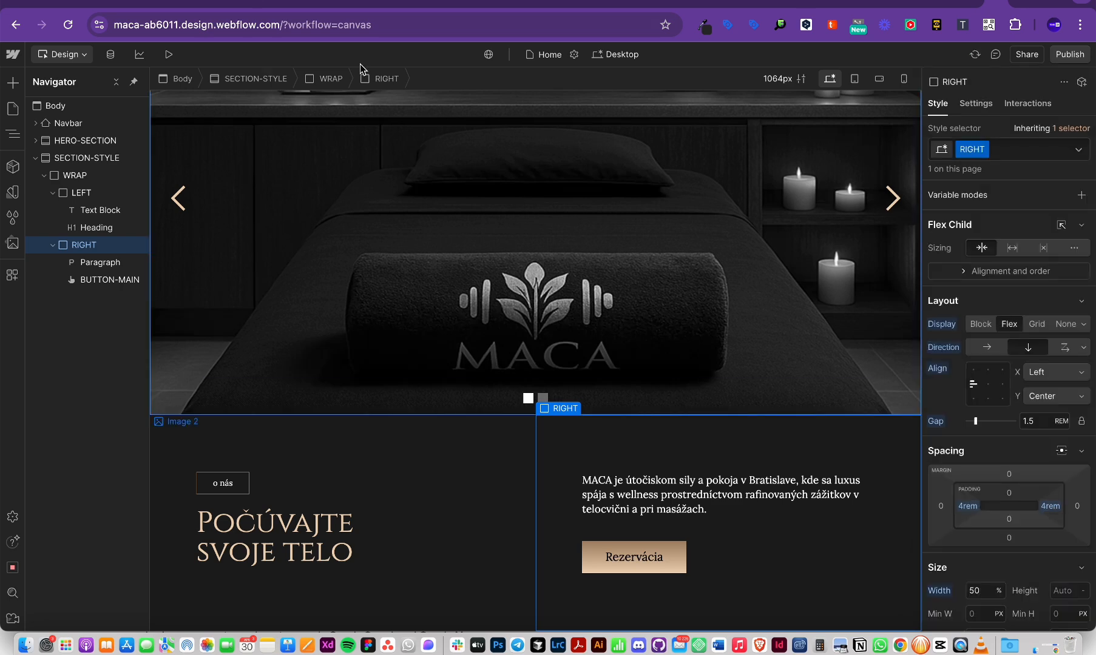
click(169, 54)
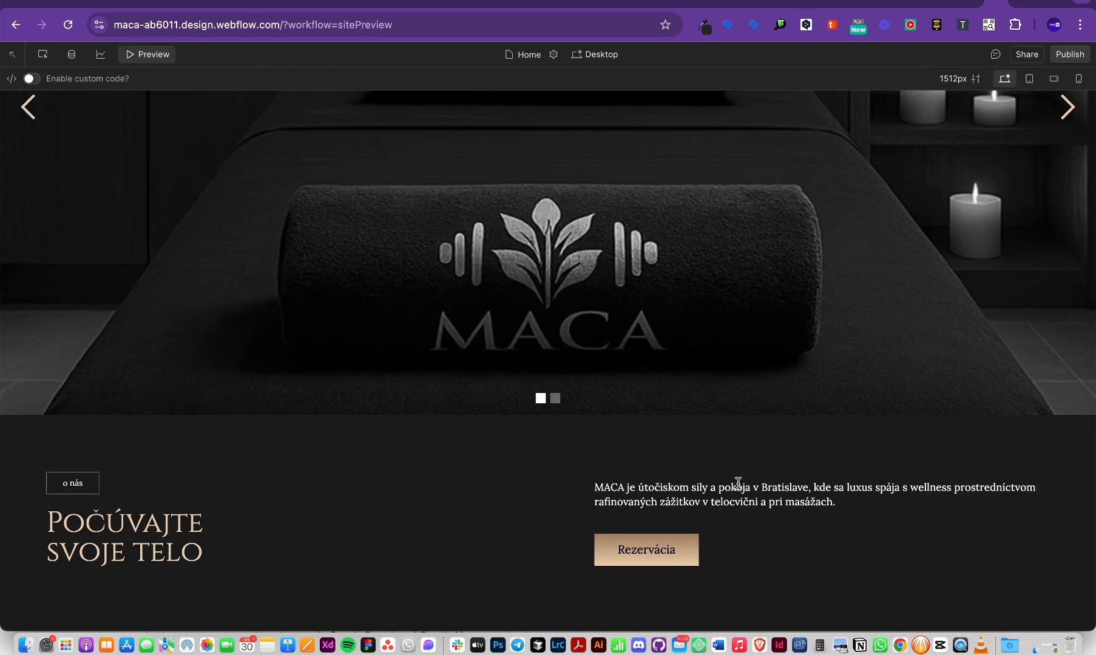
drag(1044, 489, 804, 489)
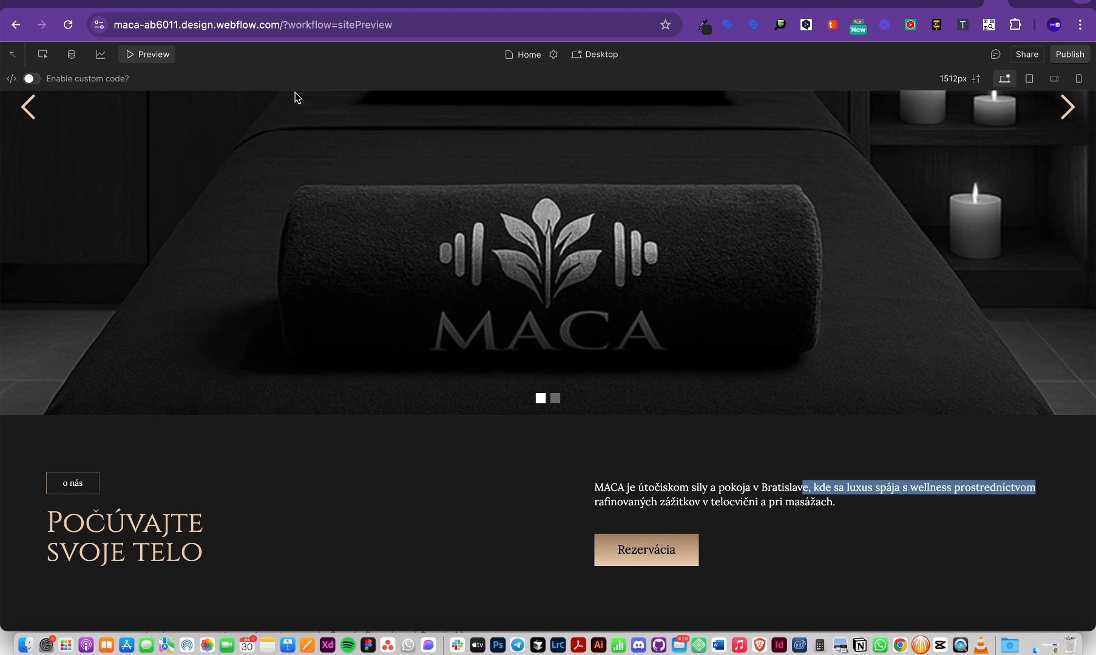
click(136, 55)
Step: Limit the paragraph's width to 40 CH and check it in preview
click(839, 496)
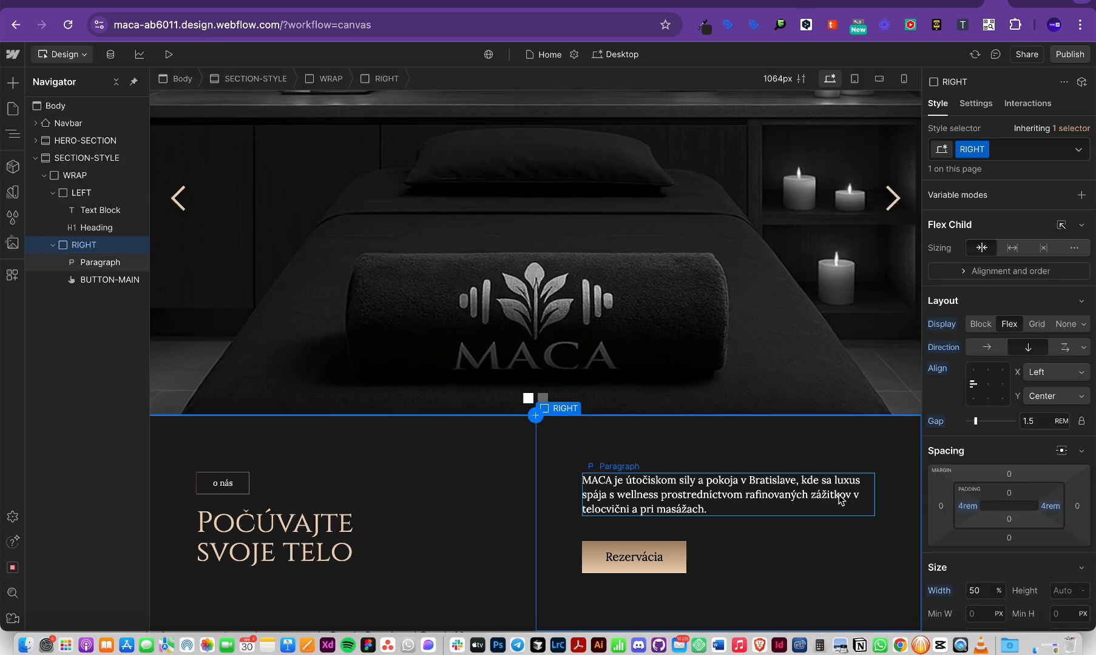
click(979, 494)
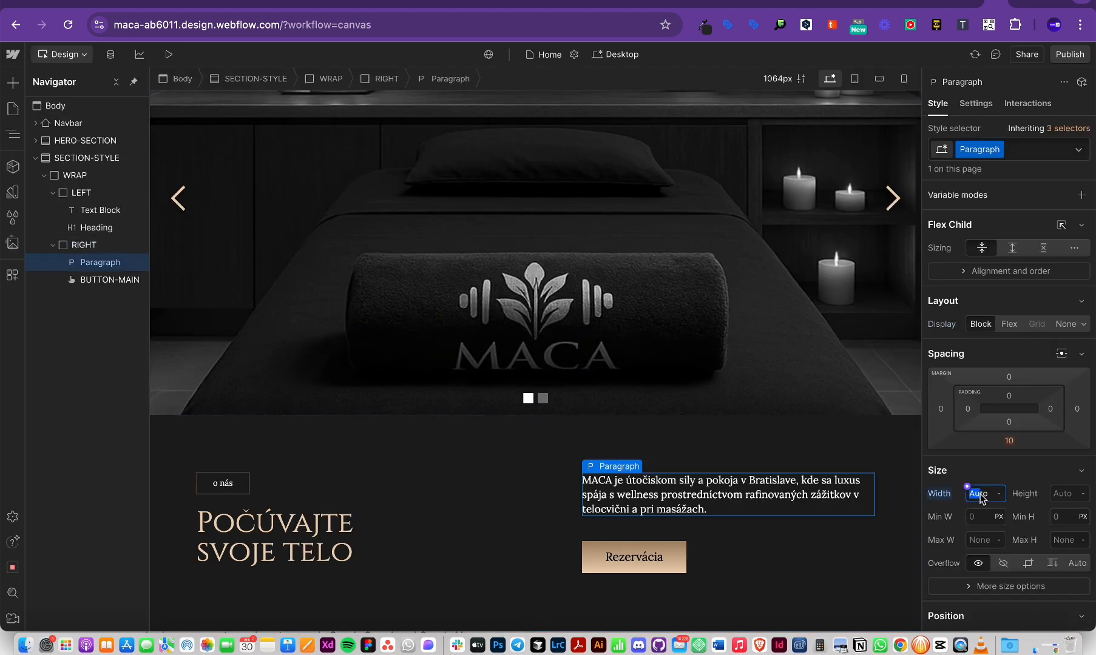
text(40)
key(Return)
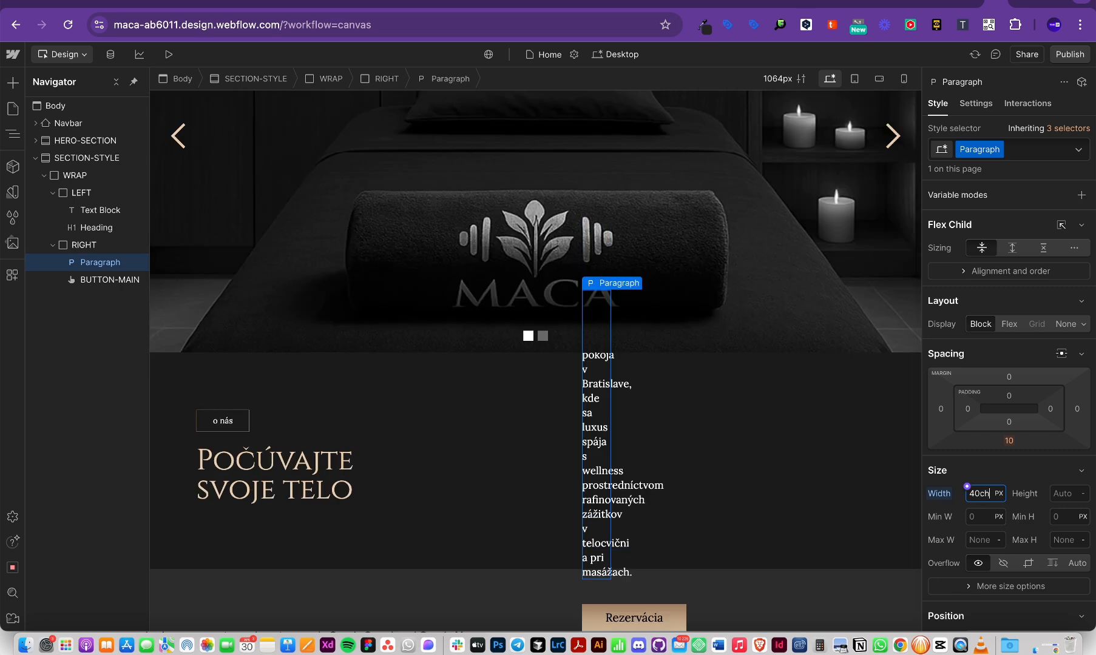
key(Return)
click(999, 494)
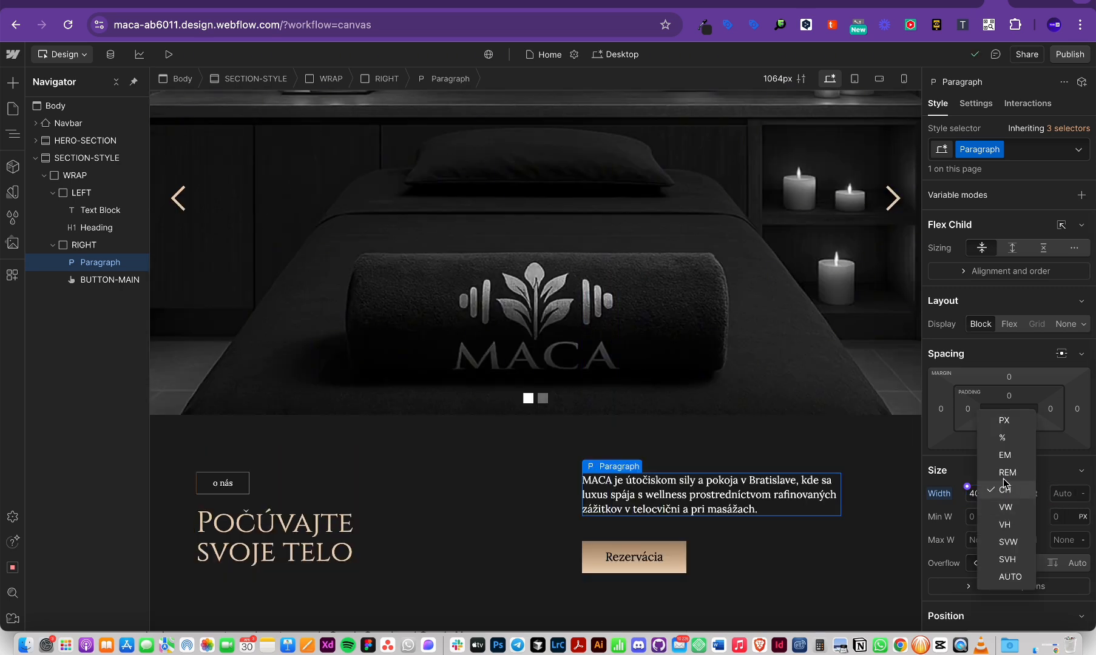
click(1005, 489)
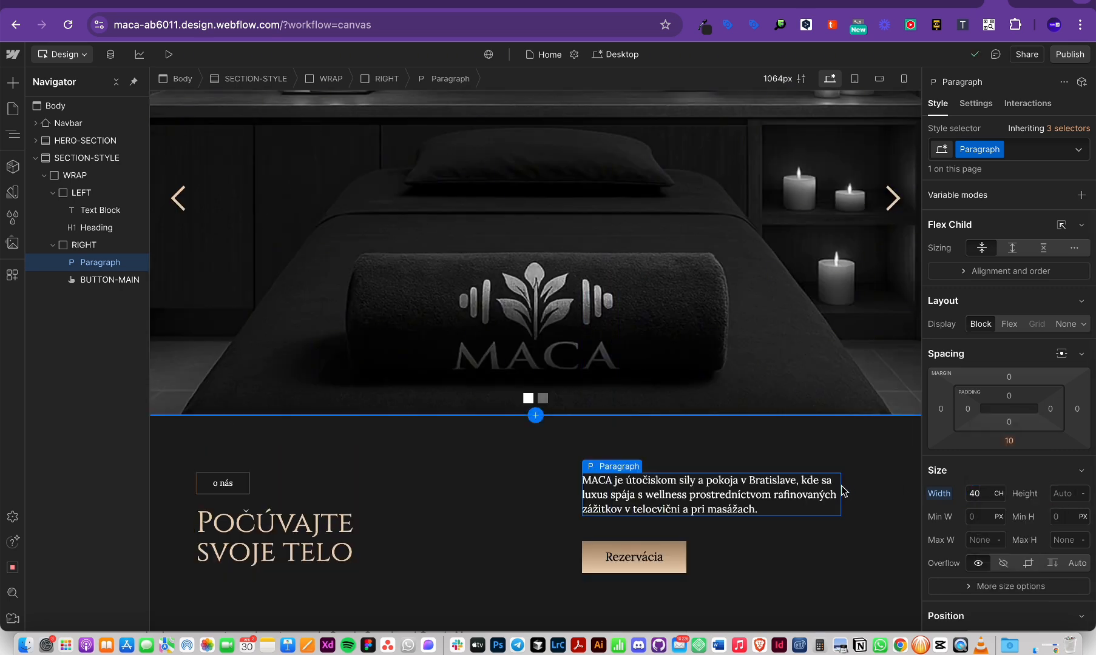
click(167, 55)
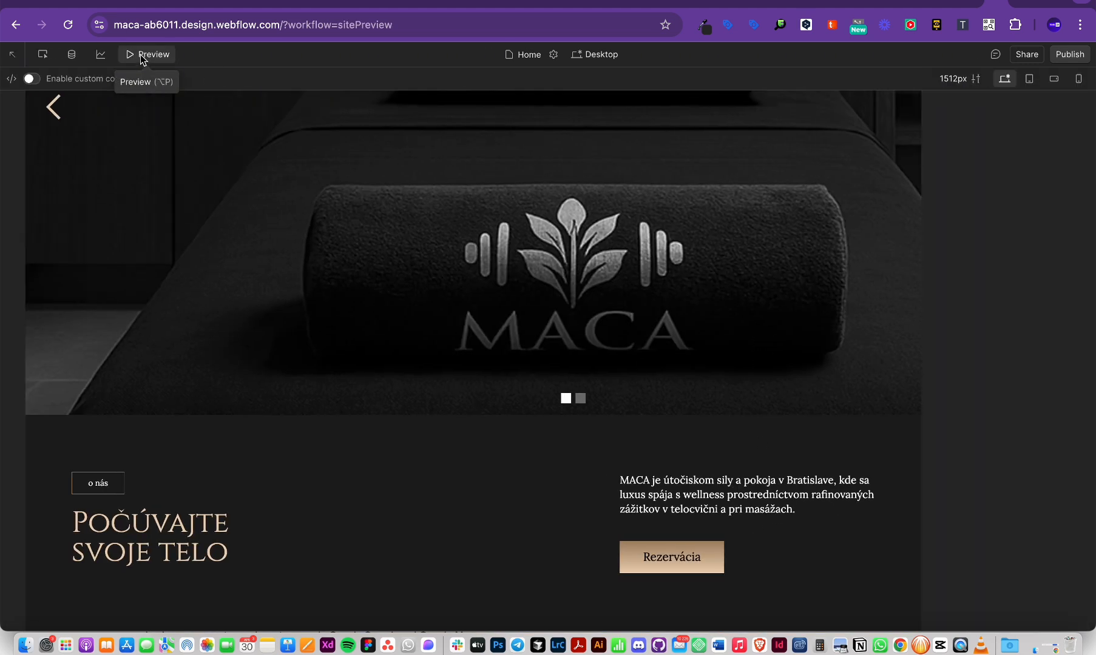
click(140, 55)
Step: Set the RIGHT column's right padding to 0 with the preset
click(864, 545)
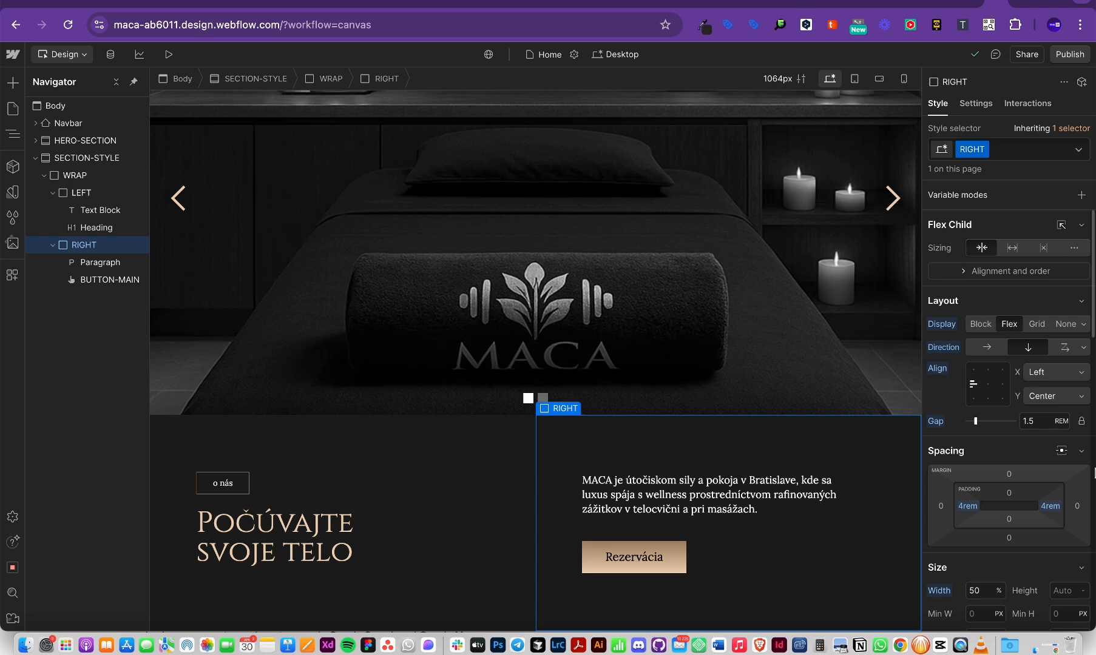
click(1050, 506)
click(947, 554)
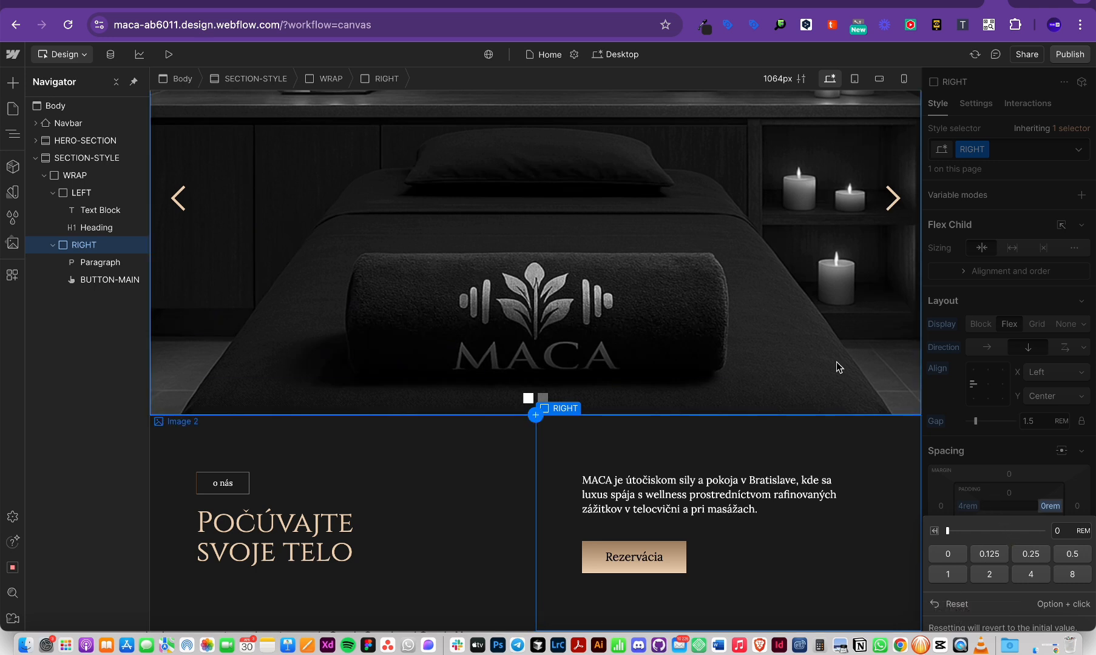
click(1011, 485)
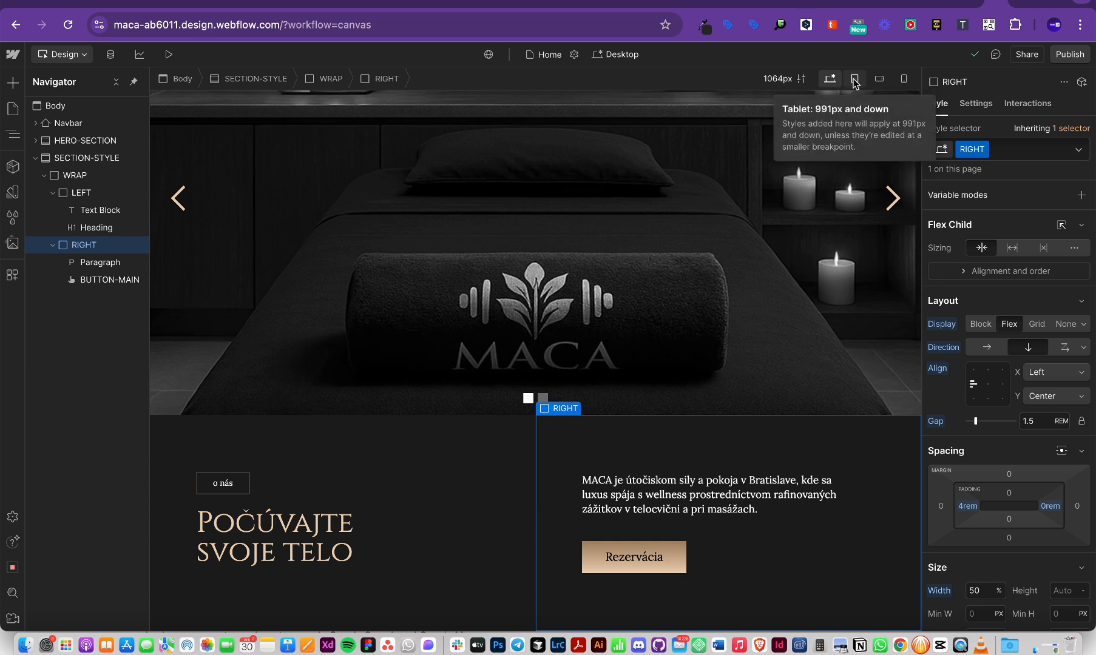
Step: Switch the canvas to the Mobile portrait breakpoint
click(795, 79)
click(795, 79)
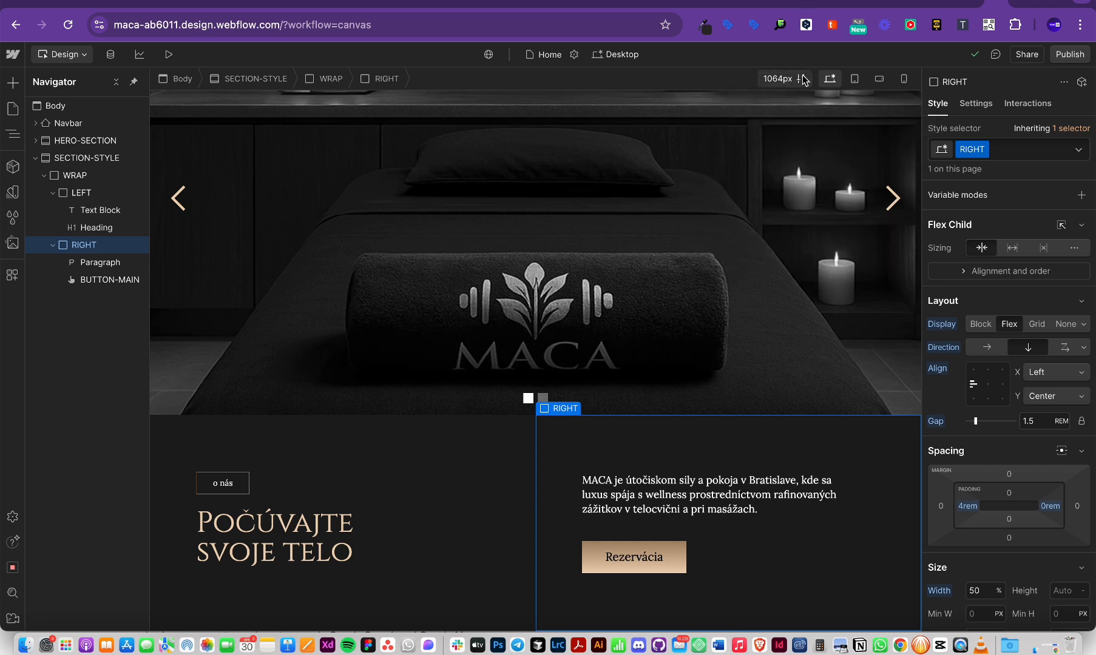
click(854, 79)
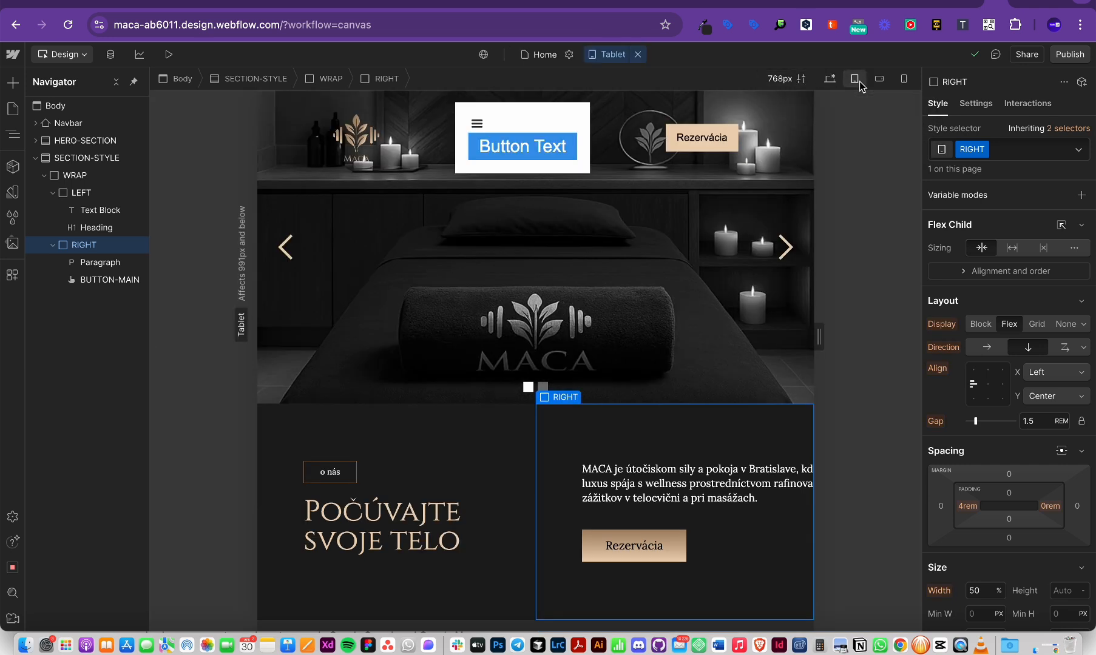
click(903, 79)
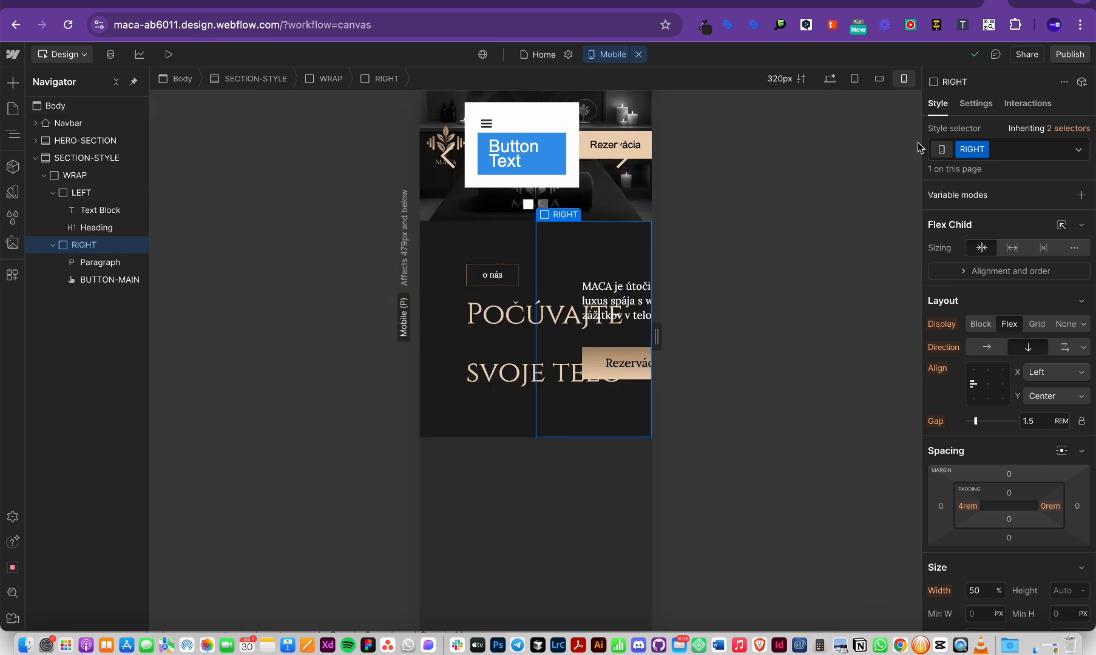
Step: Set SECTION-STYLE and WRAP to a vertical flex direction so the columns stack
click(515, 250)
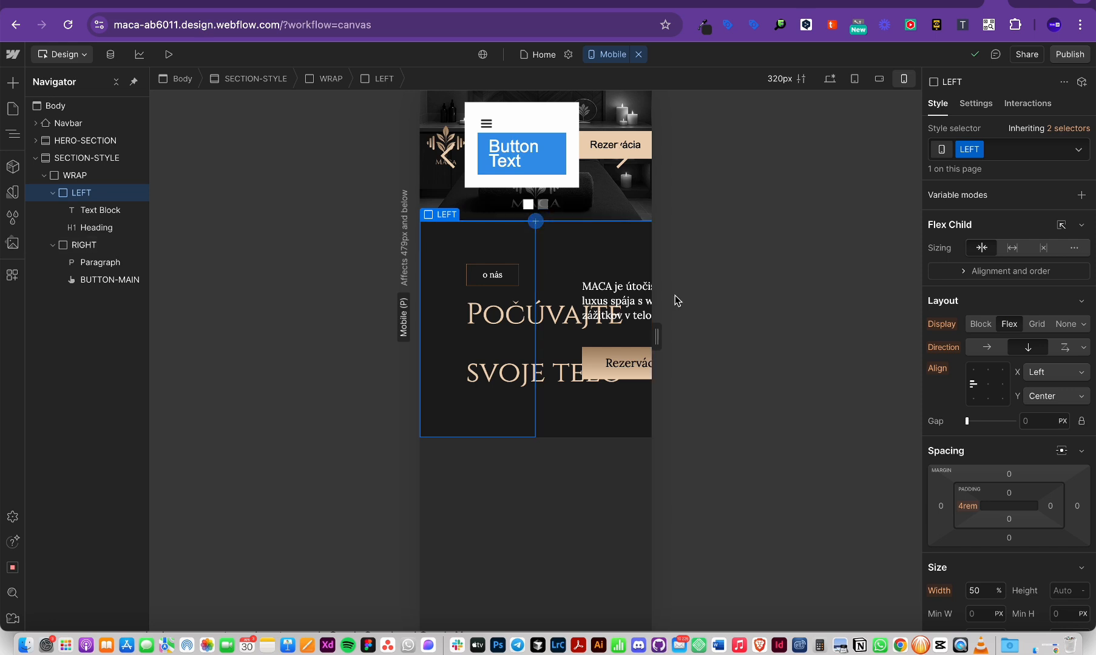
click(69, 159)
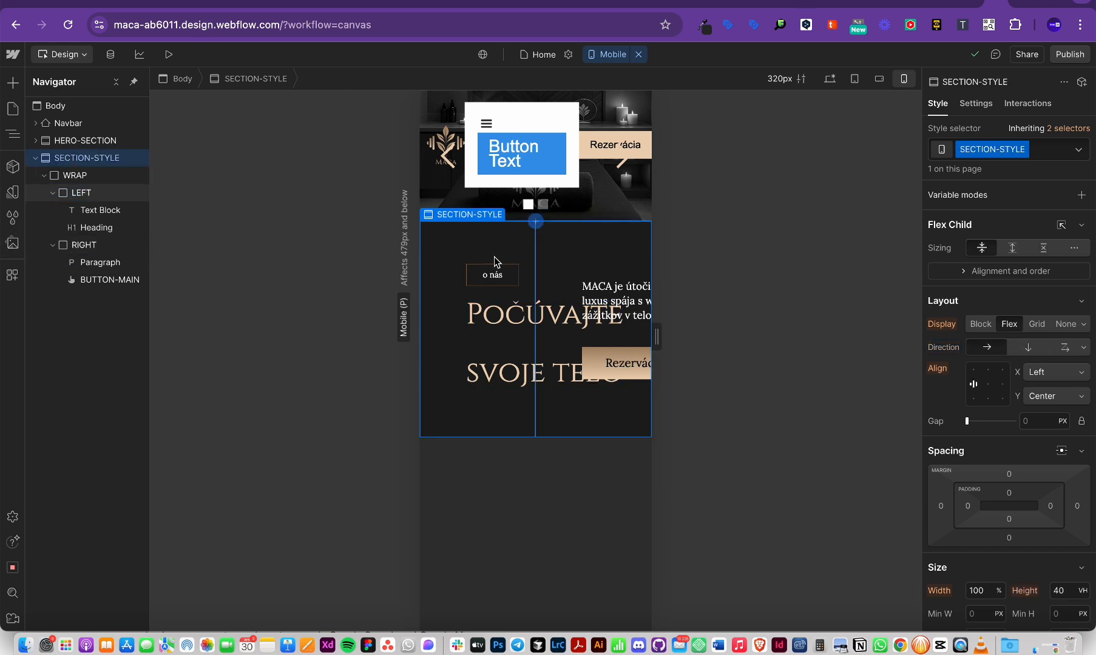
click(1029, 349)
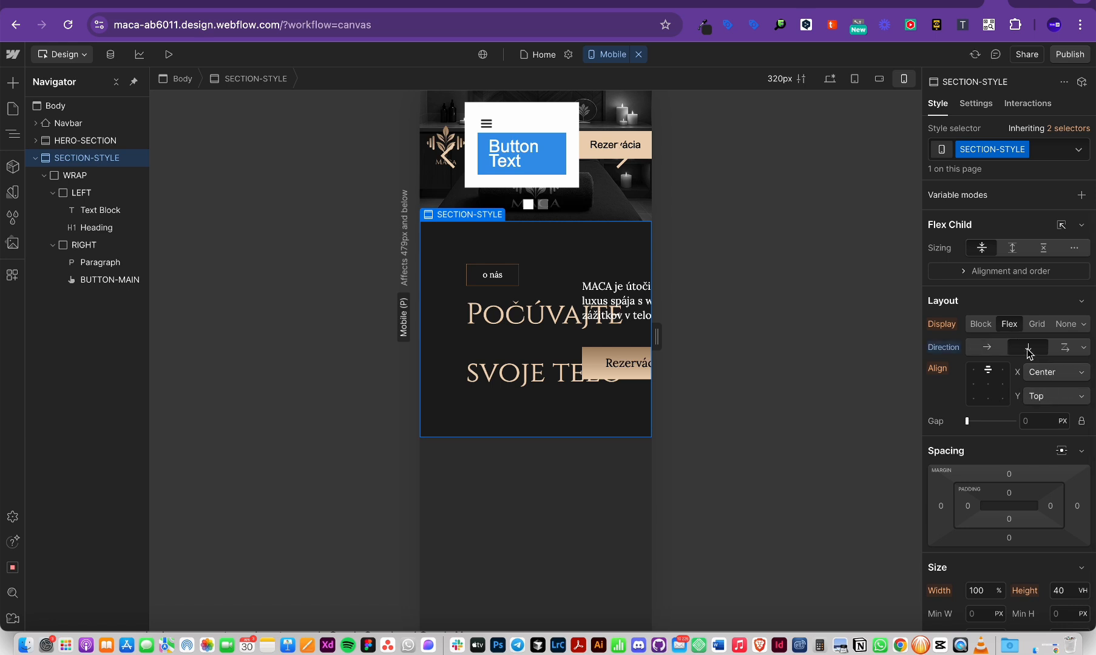
click(61, 175)
click(1032, 352)
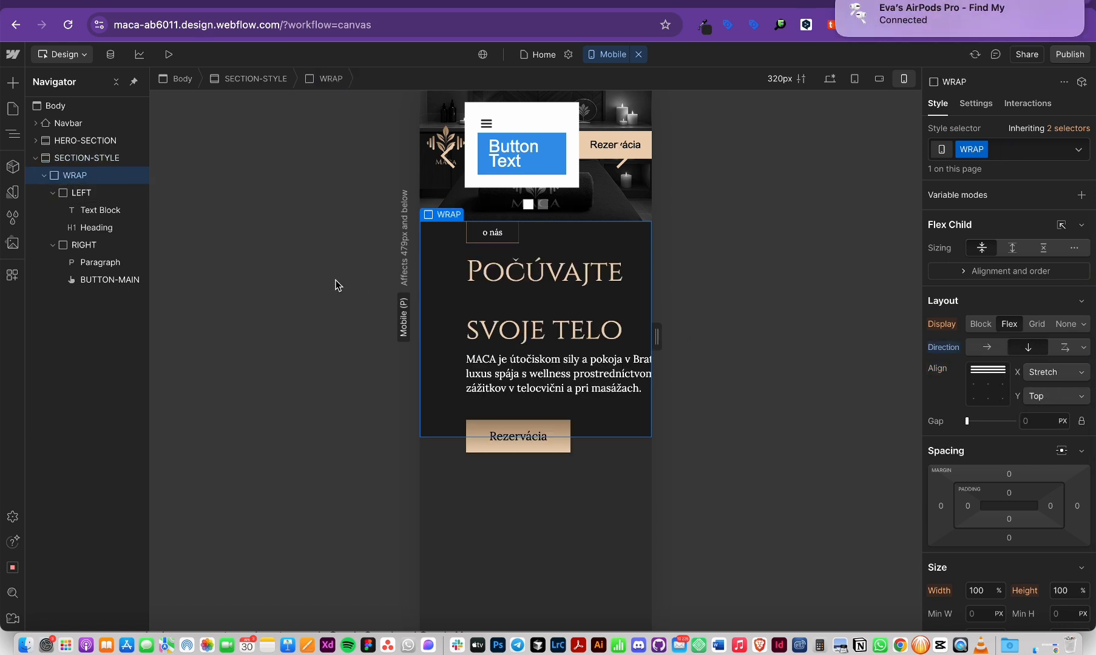
Step: Check the left and right columns on mobile, then return to Desktop
click(81, 192)
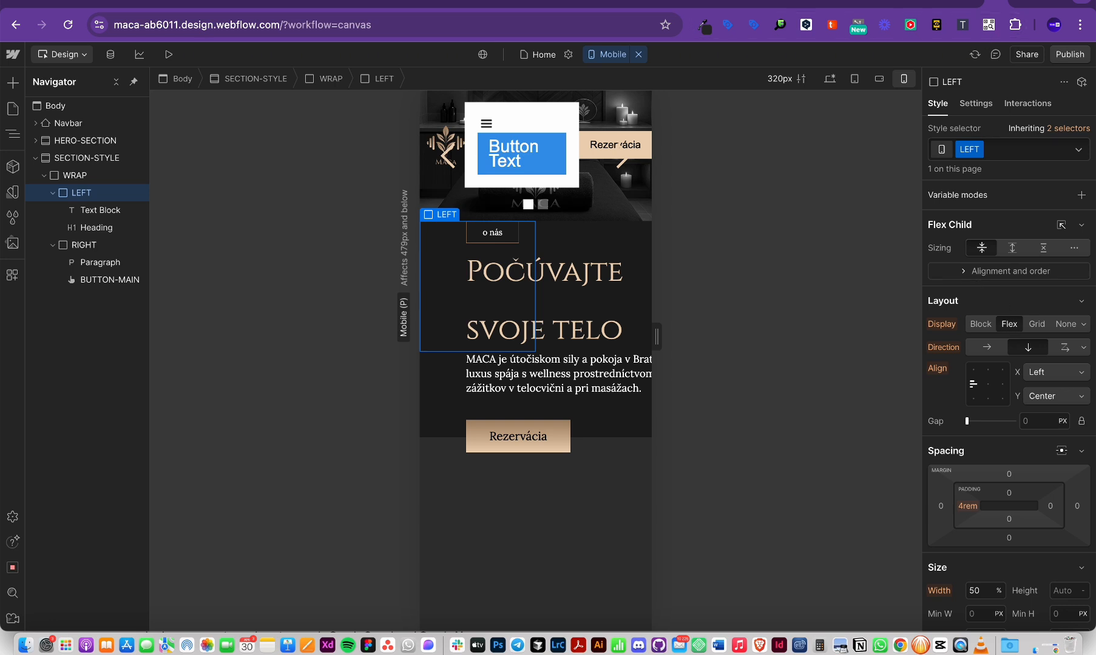
click(754, 0)
click(806, 45)
click(78, 245)
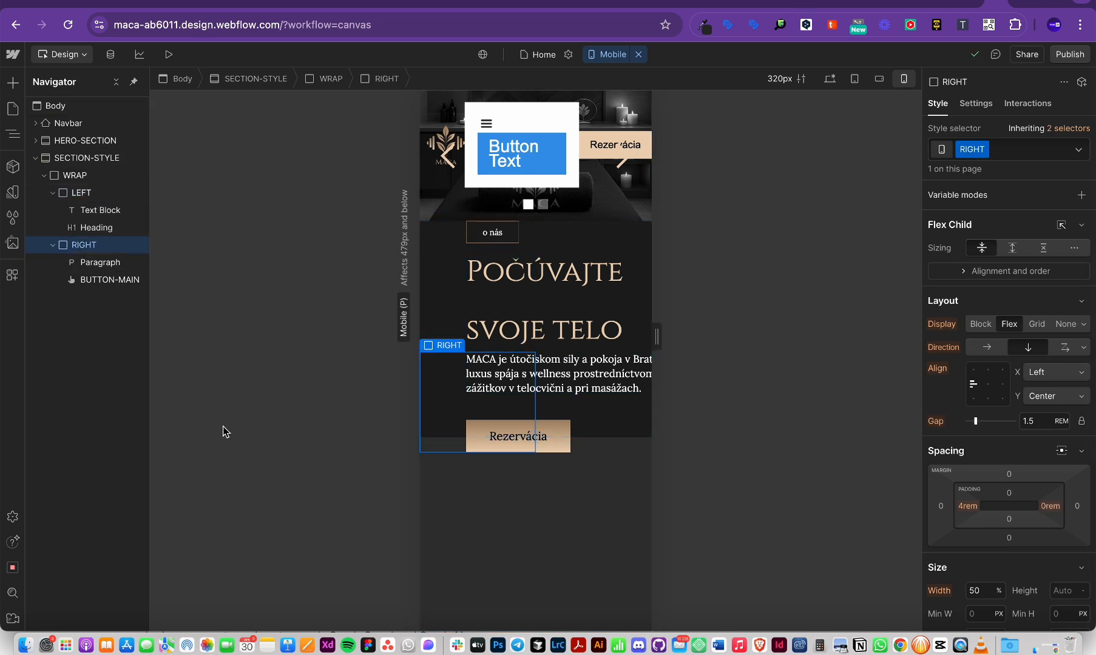
click(829, 79)
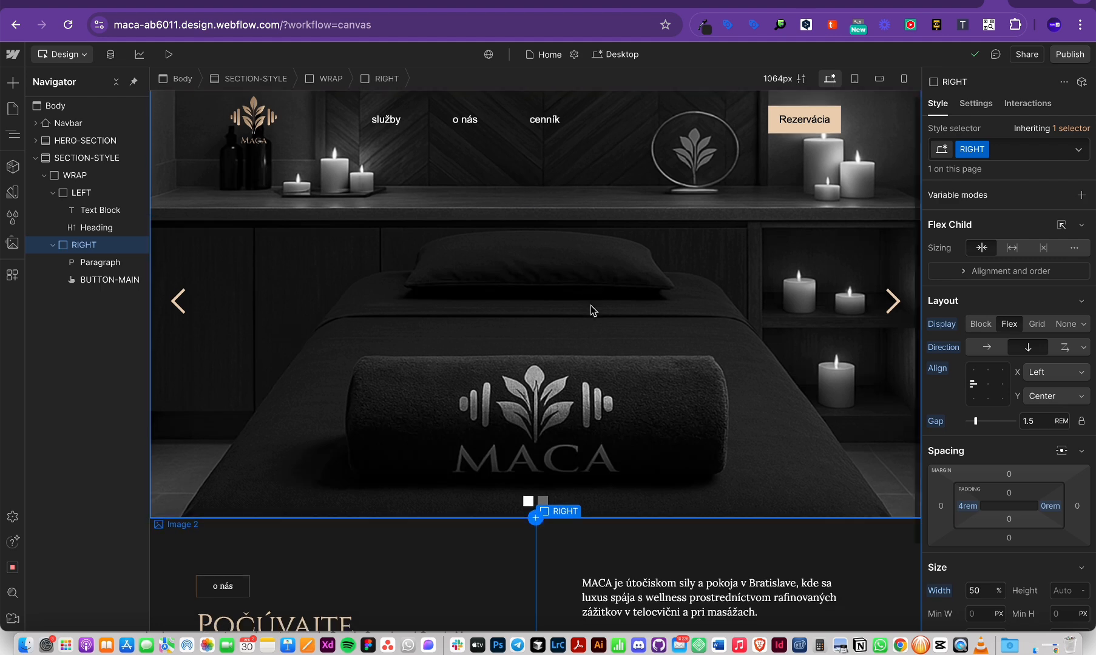
scroll(591, 307, down, 2)
scroll(390, 473, down, 1)
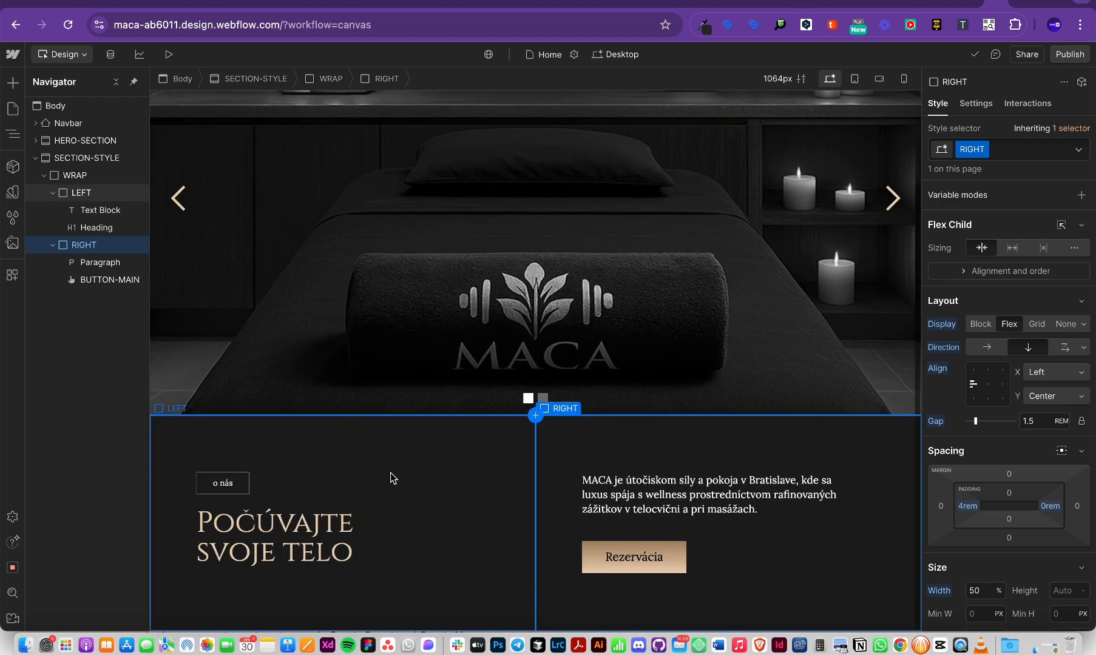
scroll(390, 472, up, 3)
scroll(390, 472, down, 3)
scroll(390, 473, up, 3)
scroll(390, 473, down, 3)
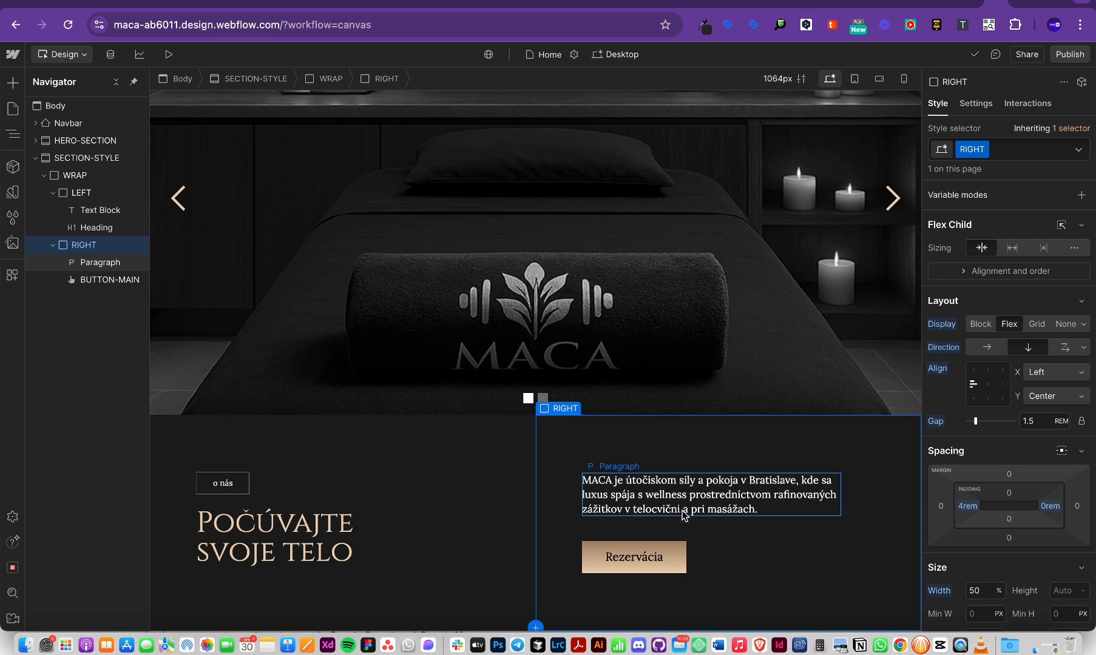
scroll(1074, 425, down, 3)
scroll(1073, 426, down, 1)
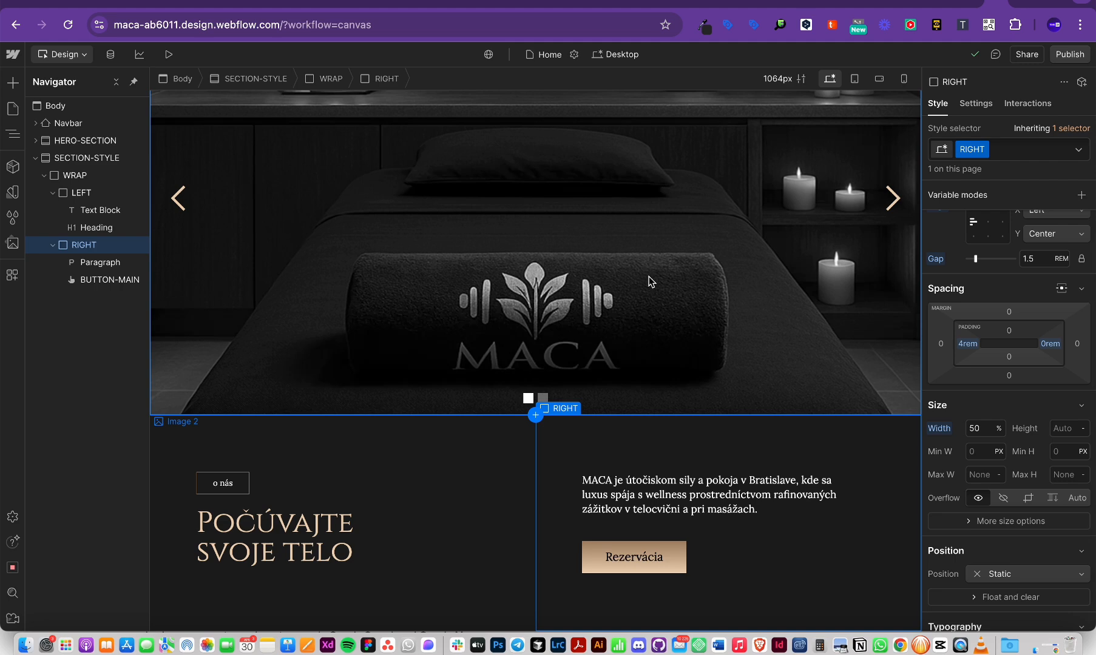
scroll(1001, 340, up, 3)
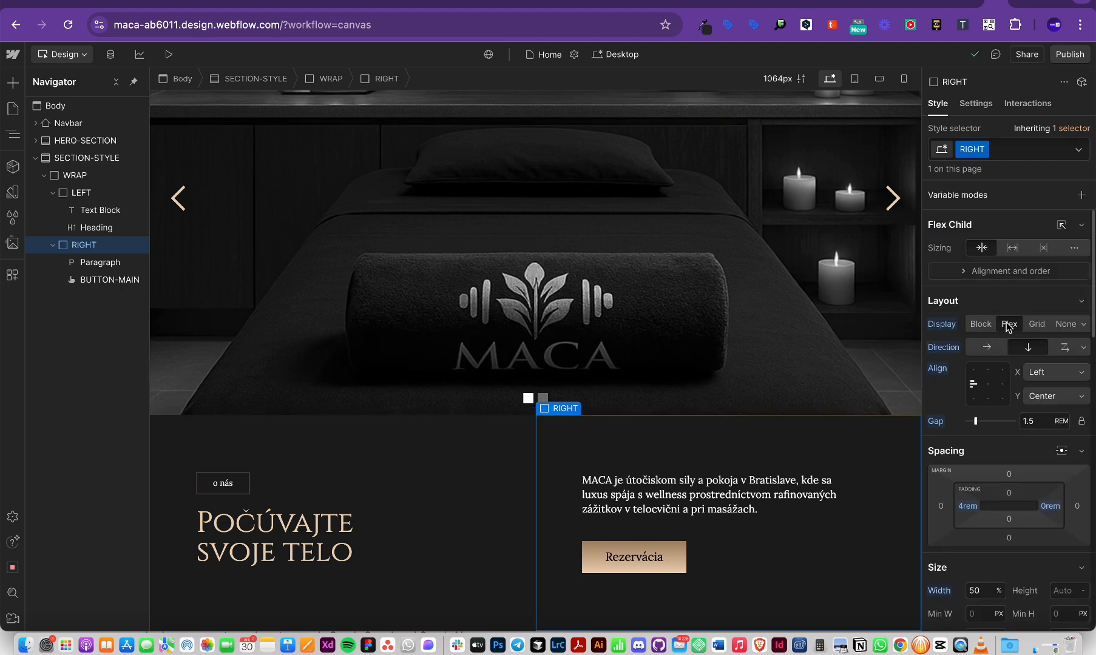
scroll(1007, 325, down, 3)
scroll(1006, 326, down, 3)
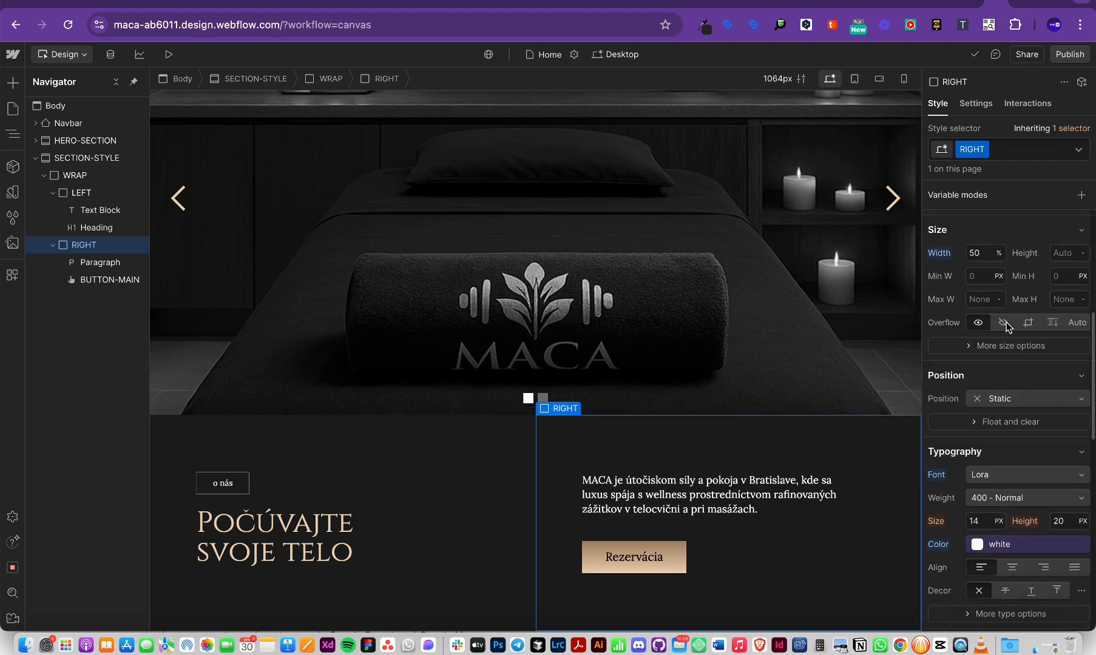
click(1030, 402)
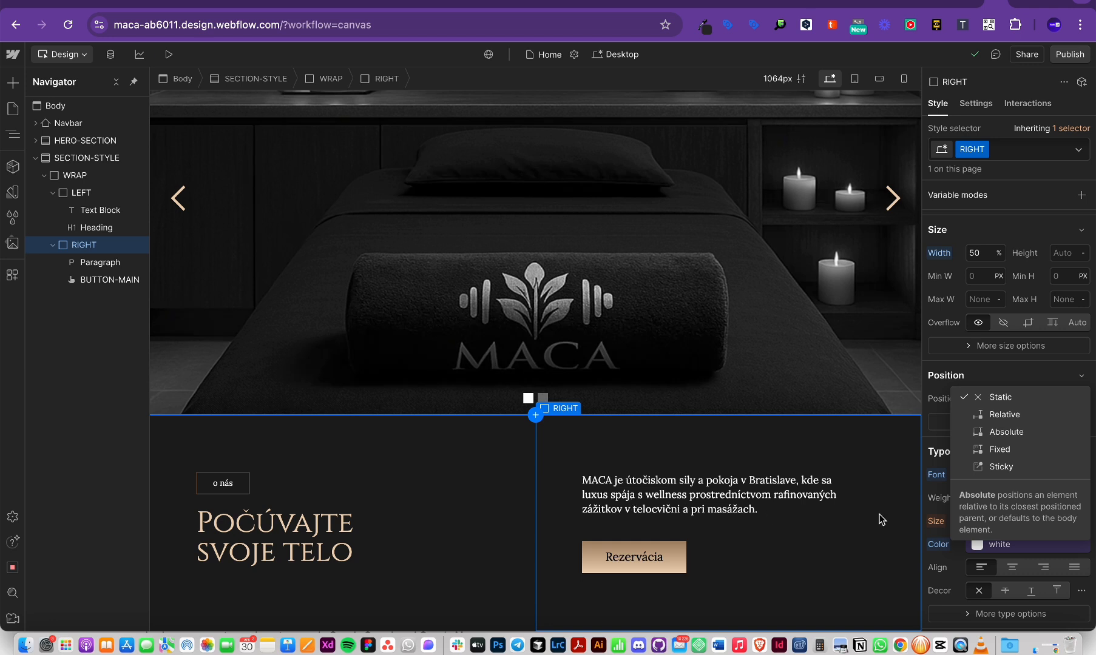
click(952, 380)
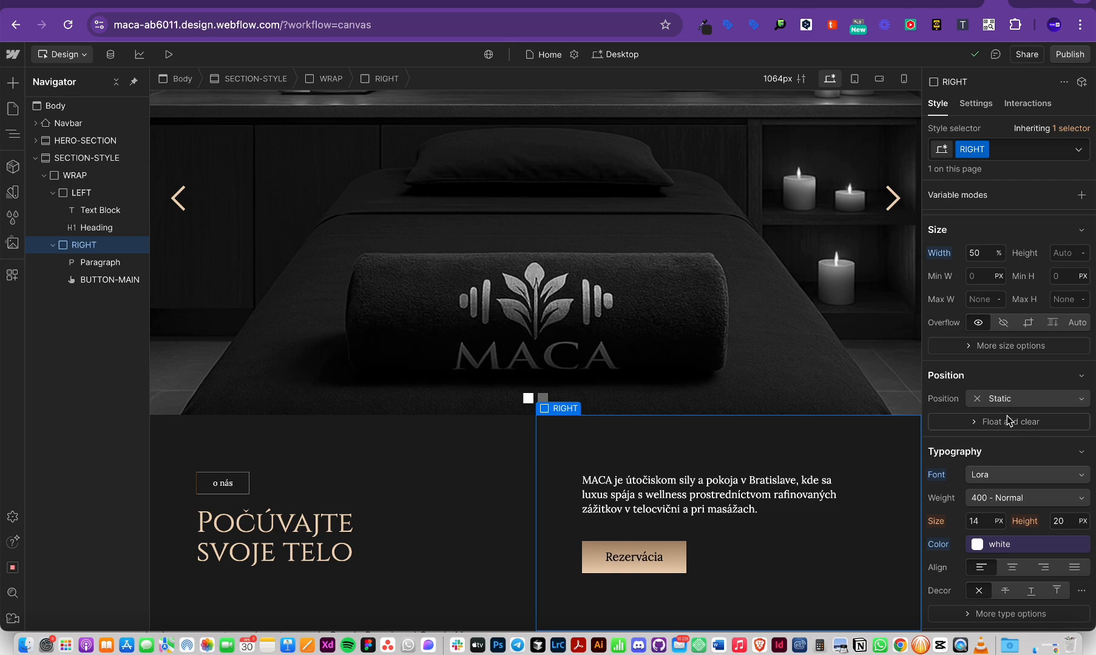
key(super+Tab)
key(super+Tab)
key(super+Tab)
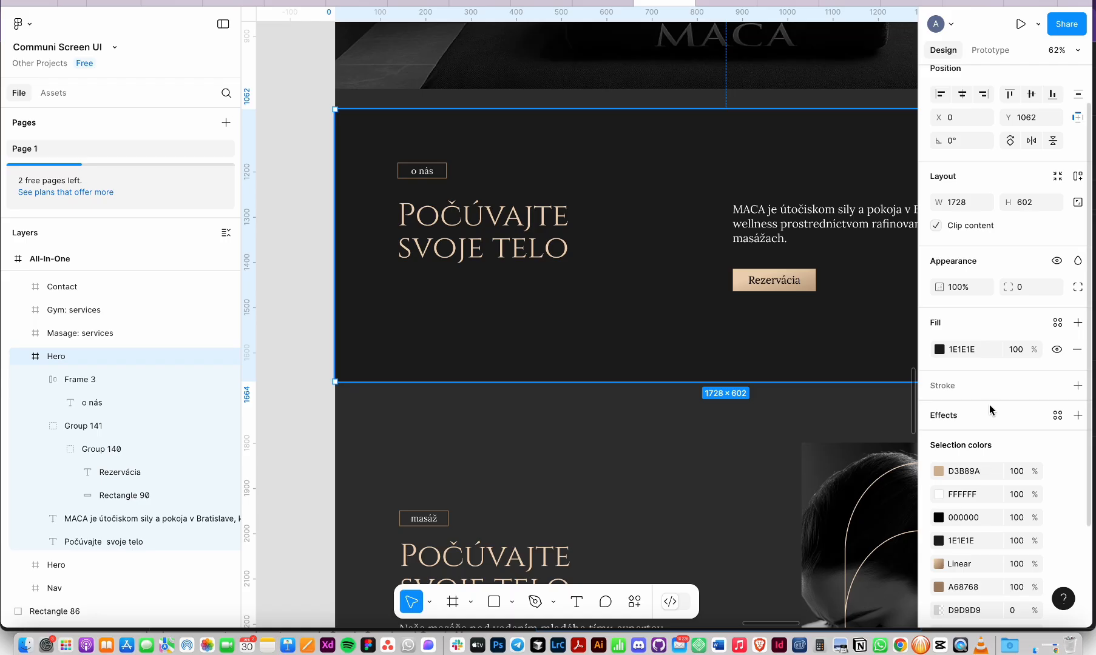
key(super+Tab)
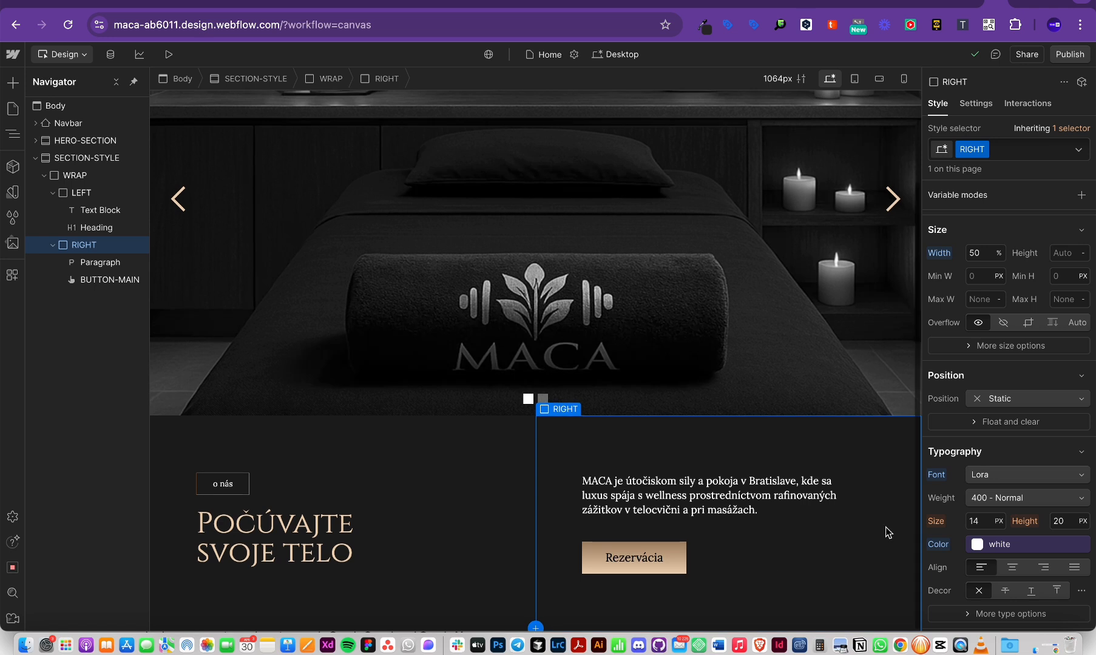
Step: Set the RIGHT column's Position to Relative in the Style panel
click(994, 407)
click(998, 412)
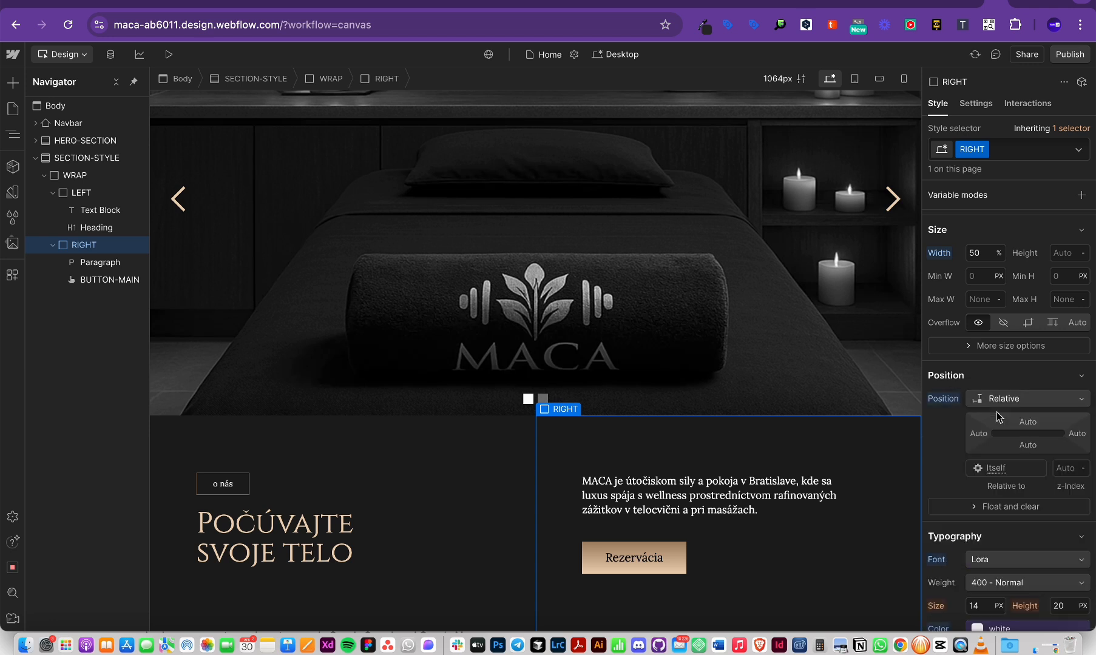
click(1001, 400)
click(977, 384)
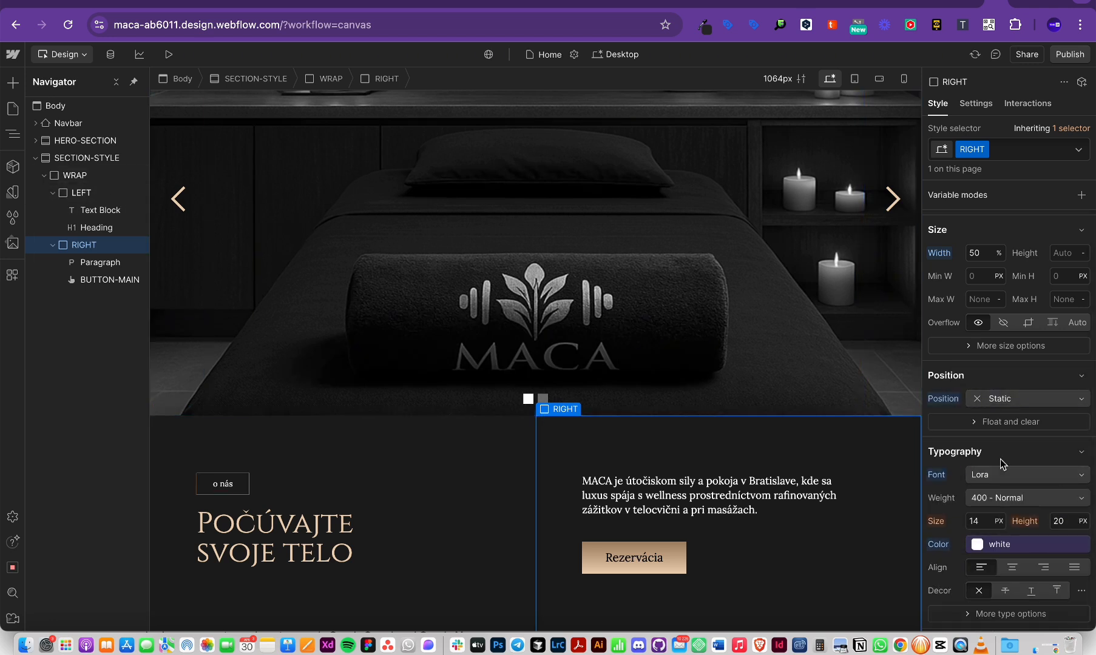
click(988, 400)
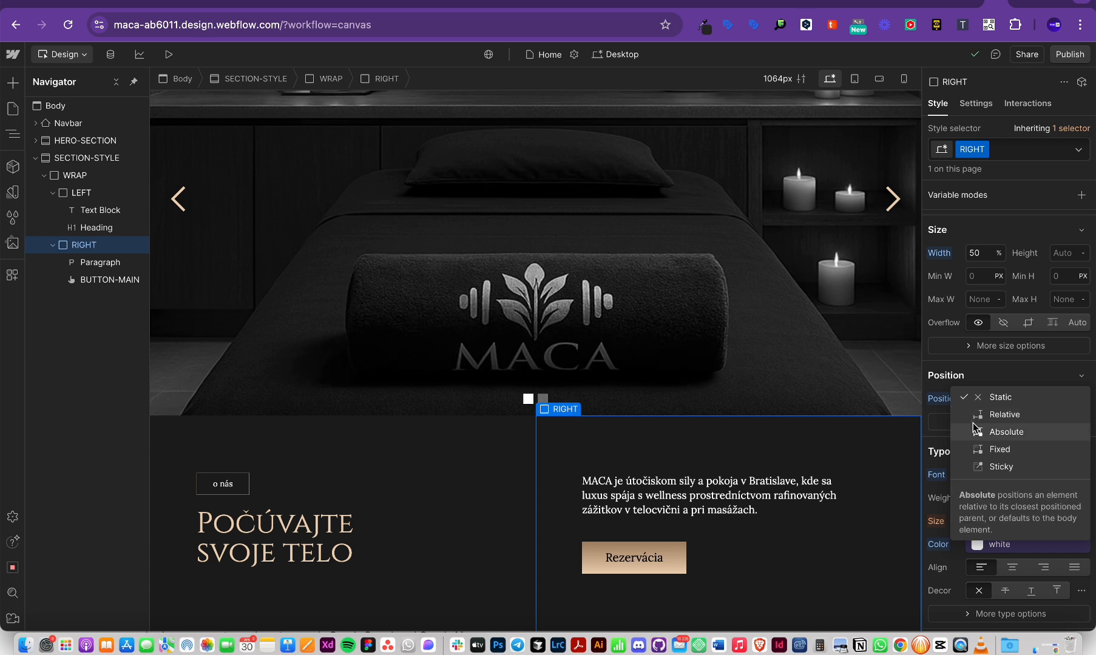
click(1003, 415)
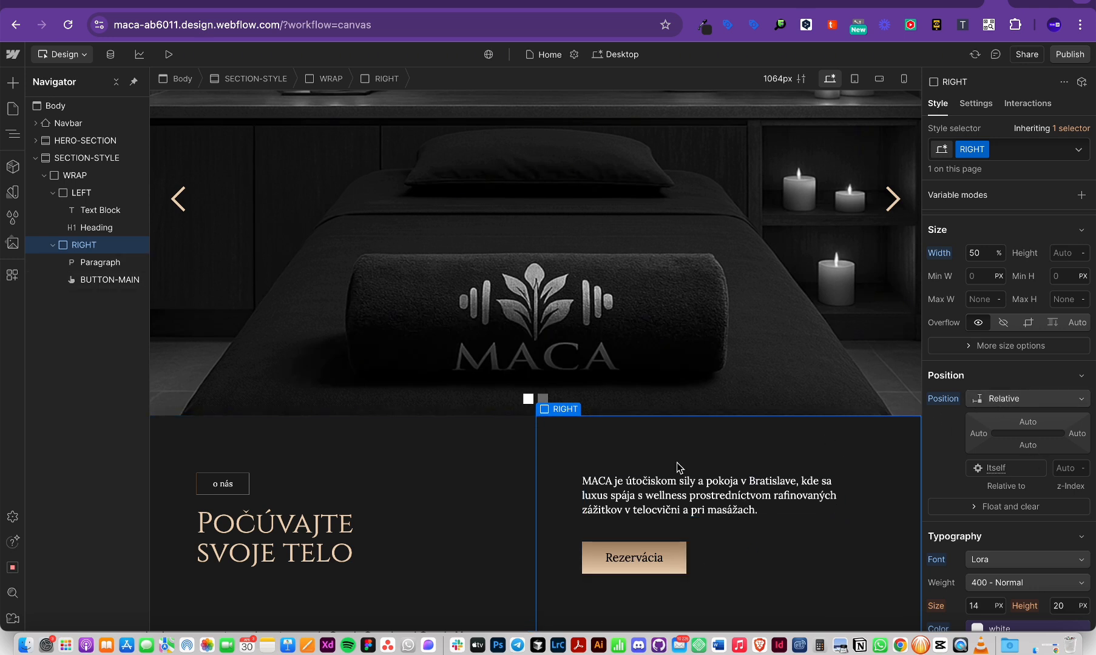
Step: Select the paragraph in the RIGHT column and set its Position to Absolute
click(643, 514)
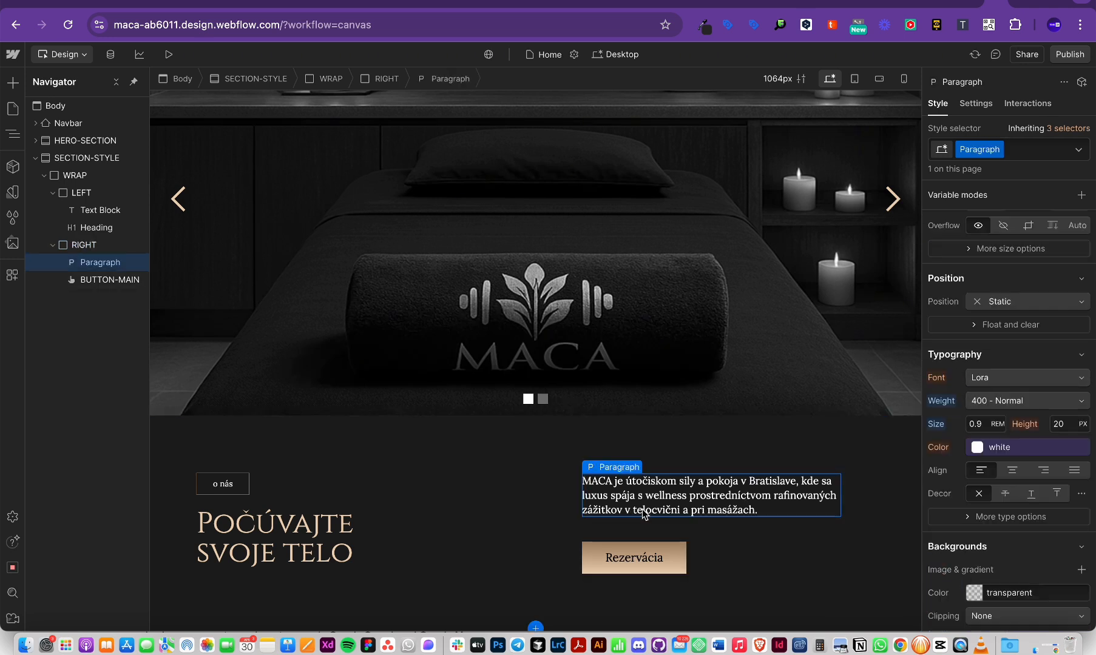
scroll(1021, 461, down, 4)
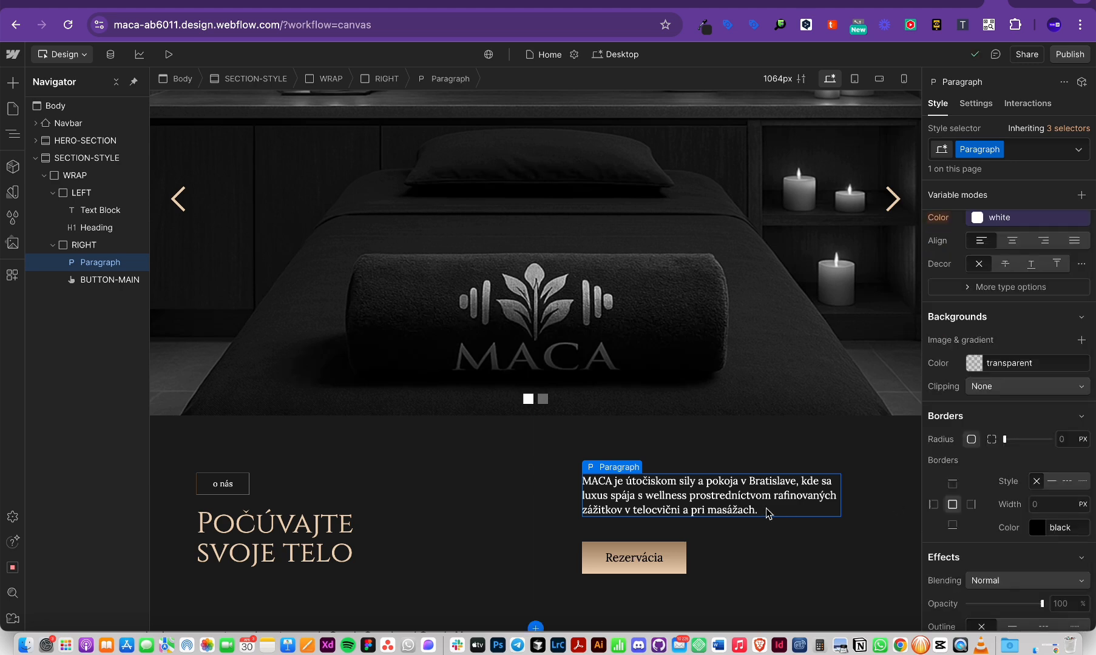
scroll(1040, 450, up, 5)
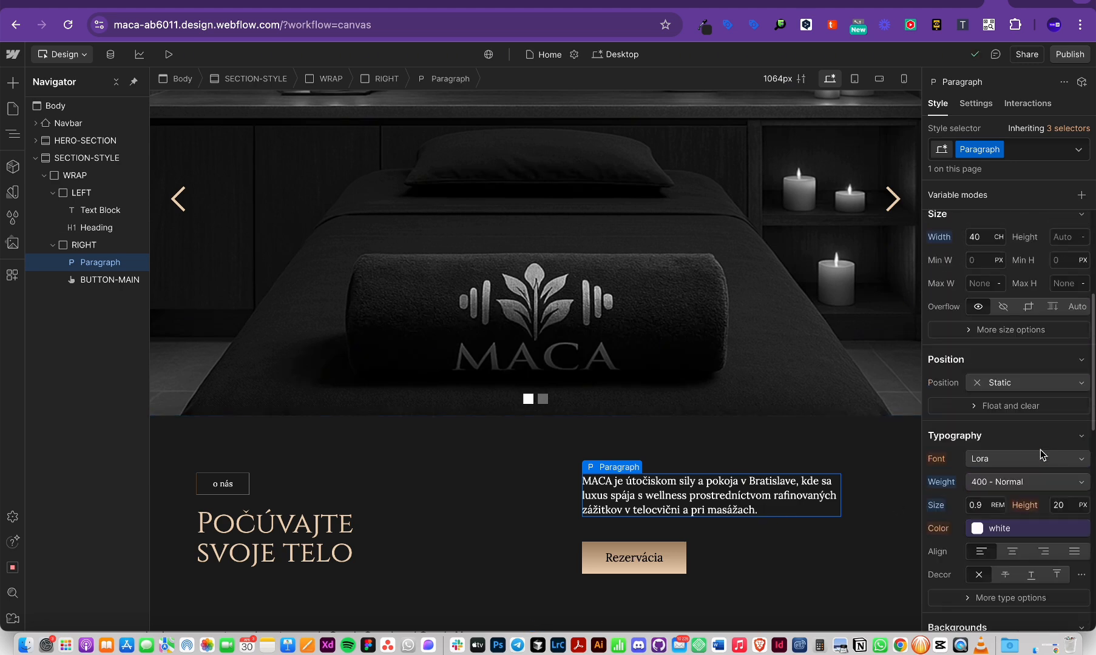
scroll(1040, 449, up, 4)
scroll(962, 470, down, 6)
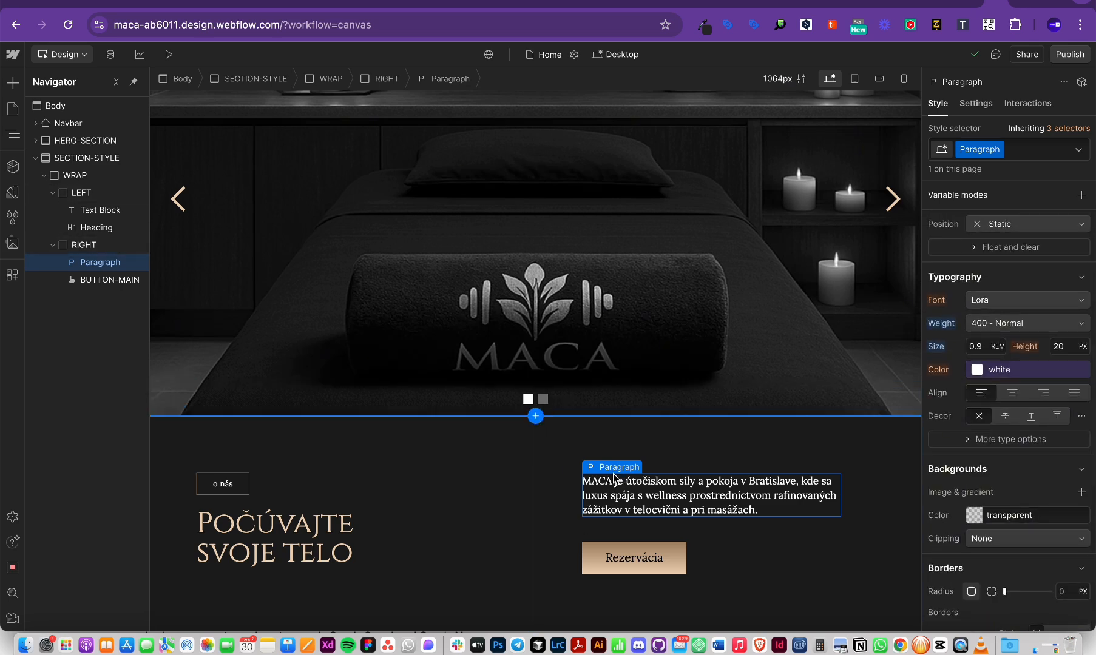
scroll(1029, 439, up, 3)
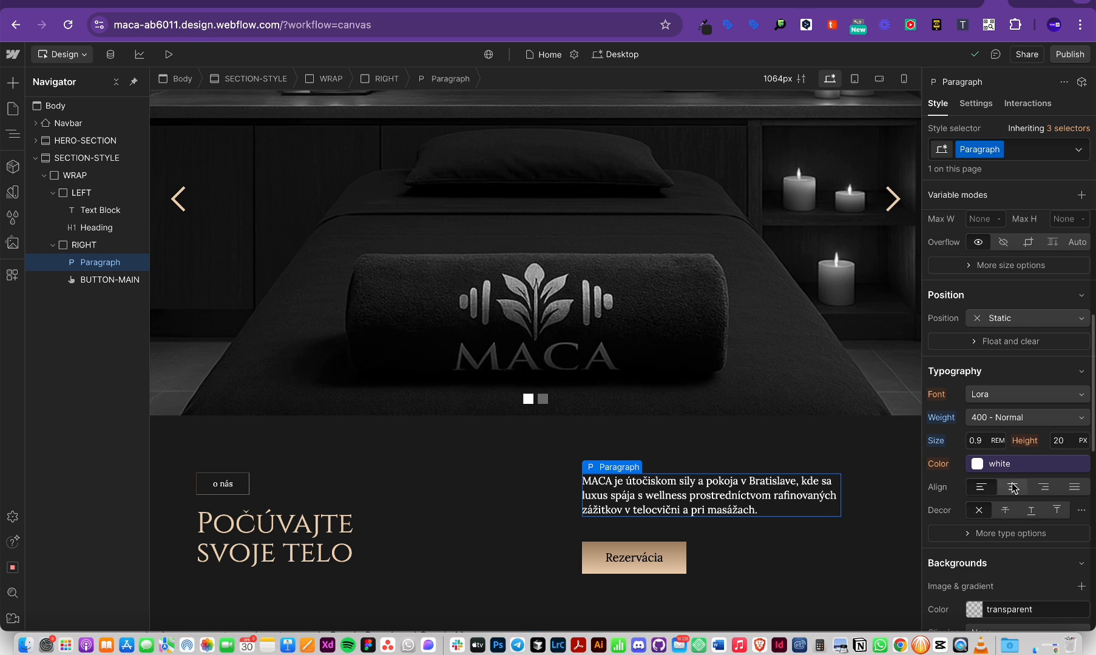
scroll(1013, 487, down, 2)
scroll(1041, 359, up, 1)
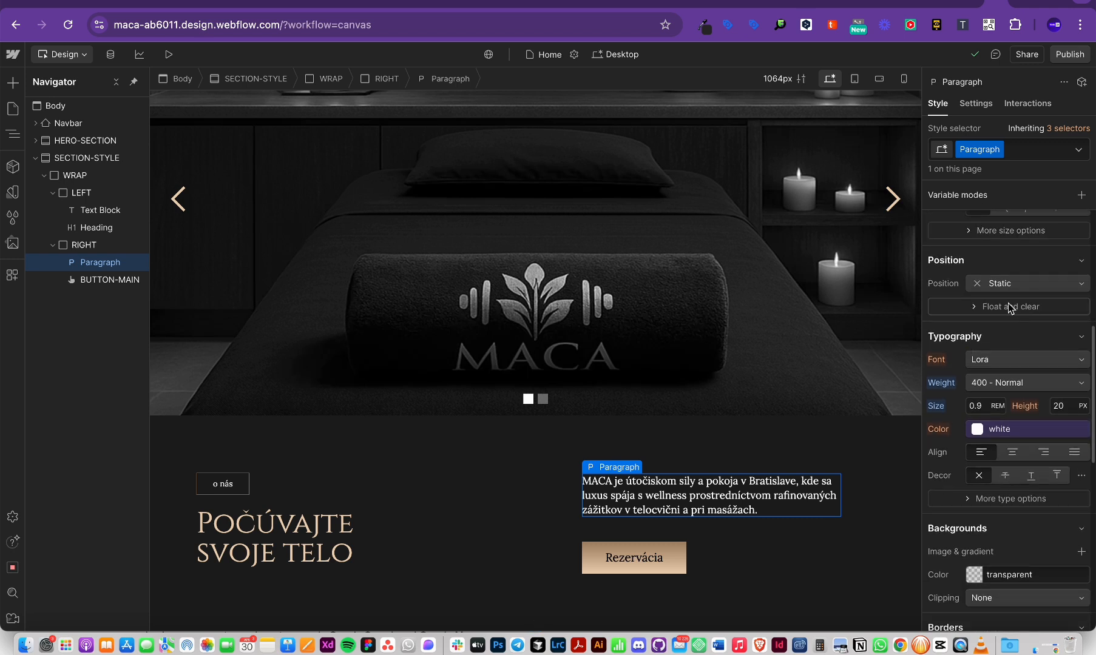
click(1012, 284)
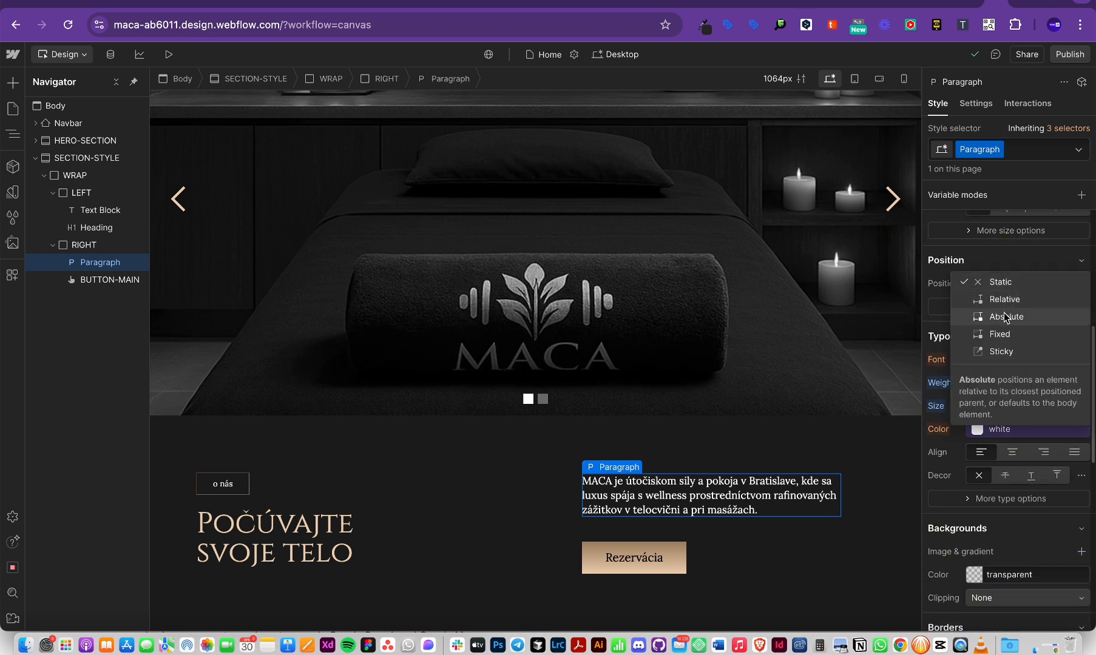
click(1005, 317)
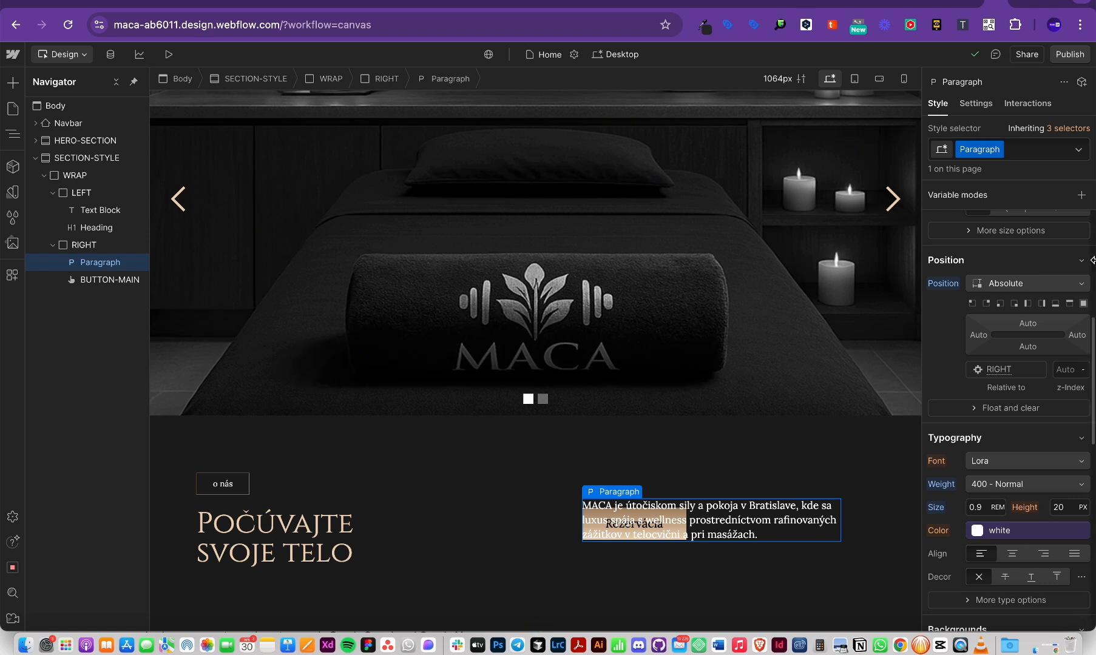
Step: Try the paragraph's top-left and bottom-left absolute position presets
click(972, 303)
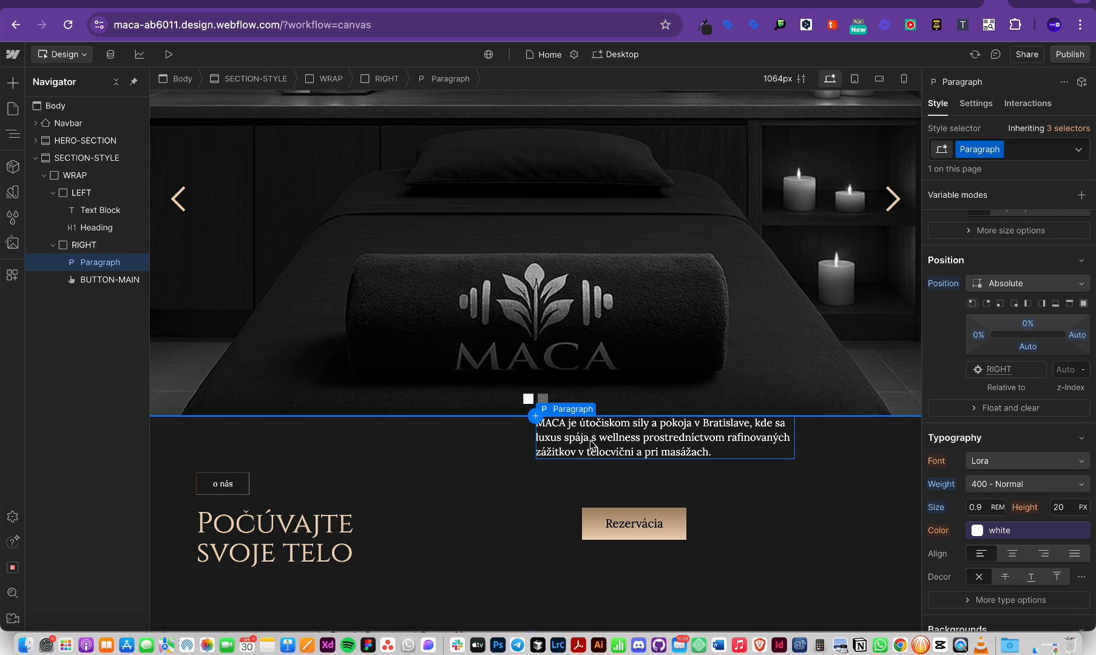
click(85, 245)
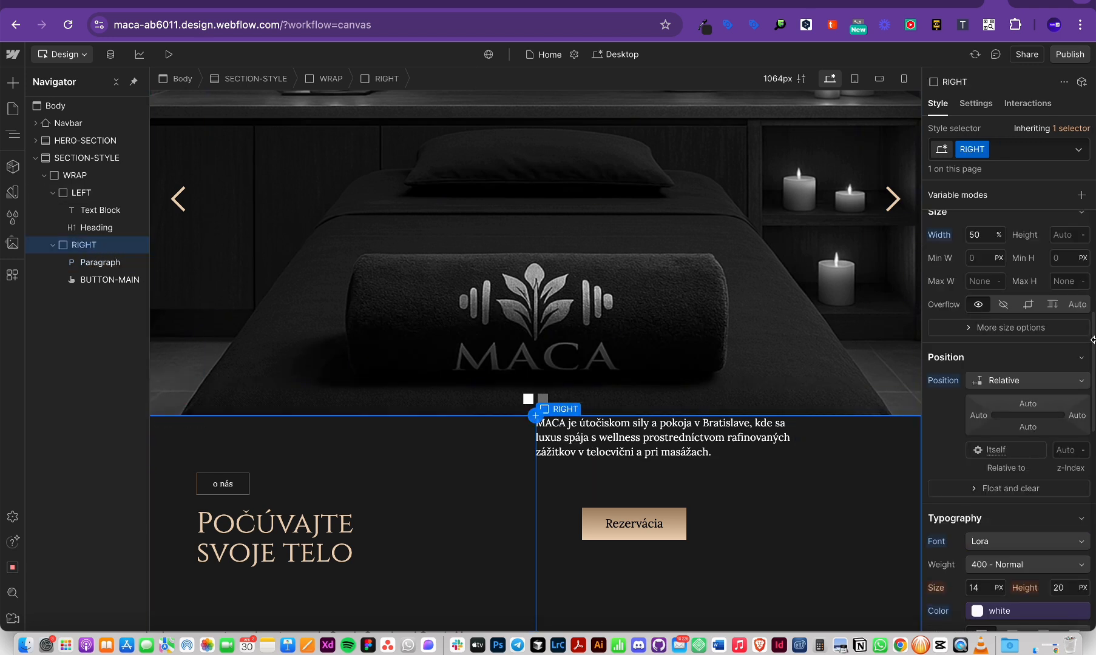
click(102, 262)
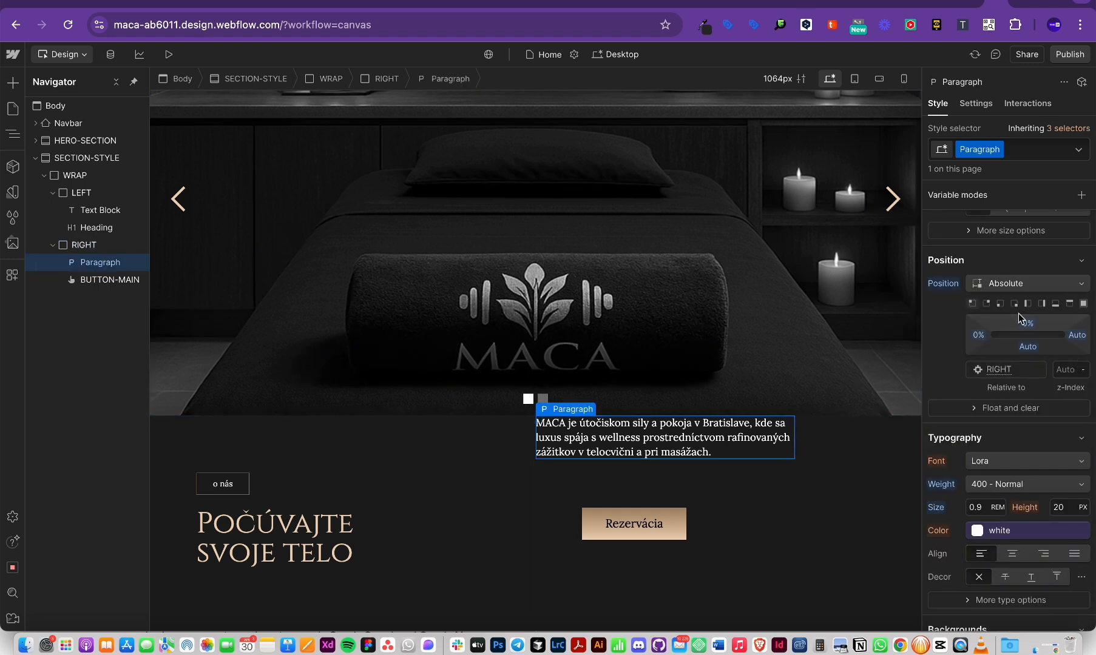
click(1001, 304)
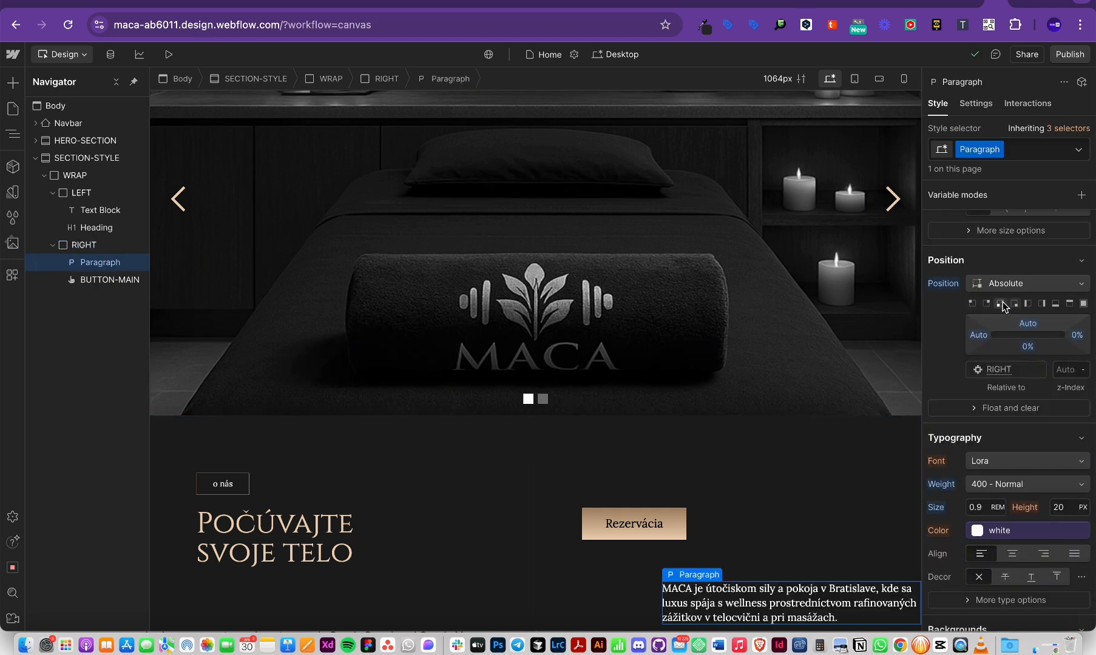
click(1014, 304)
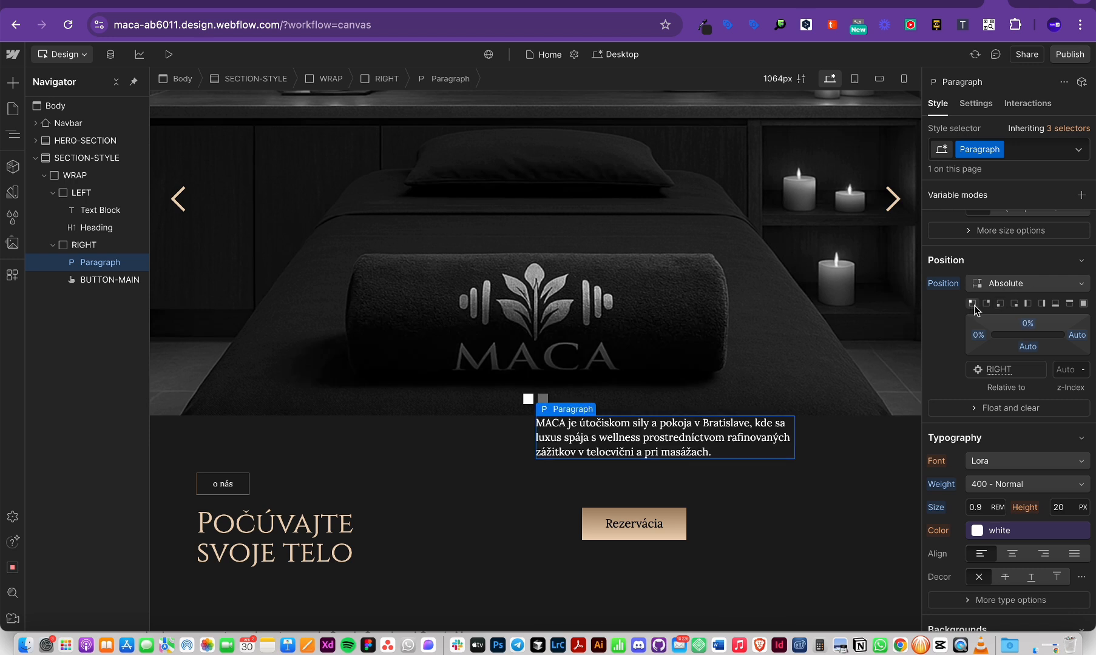
click(1015, 305)
click(1000, 303)
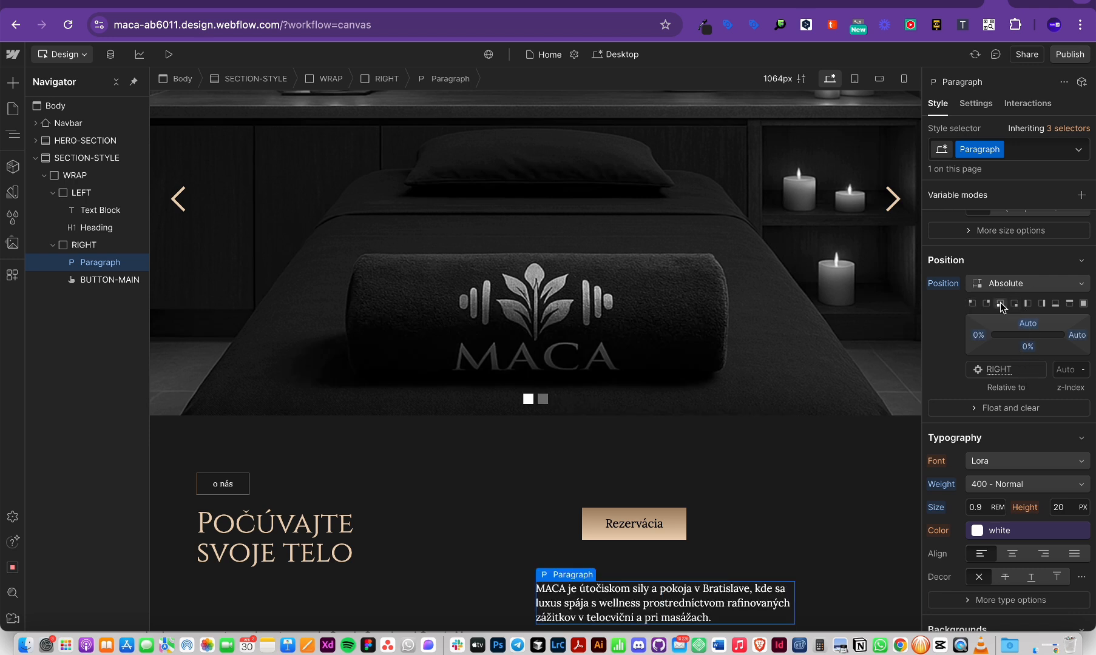
click(973, 303)
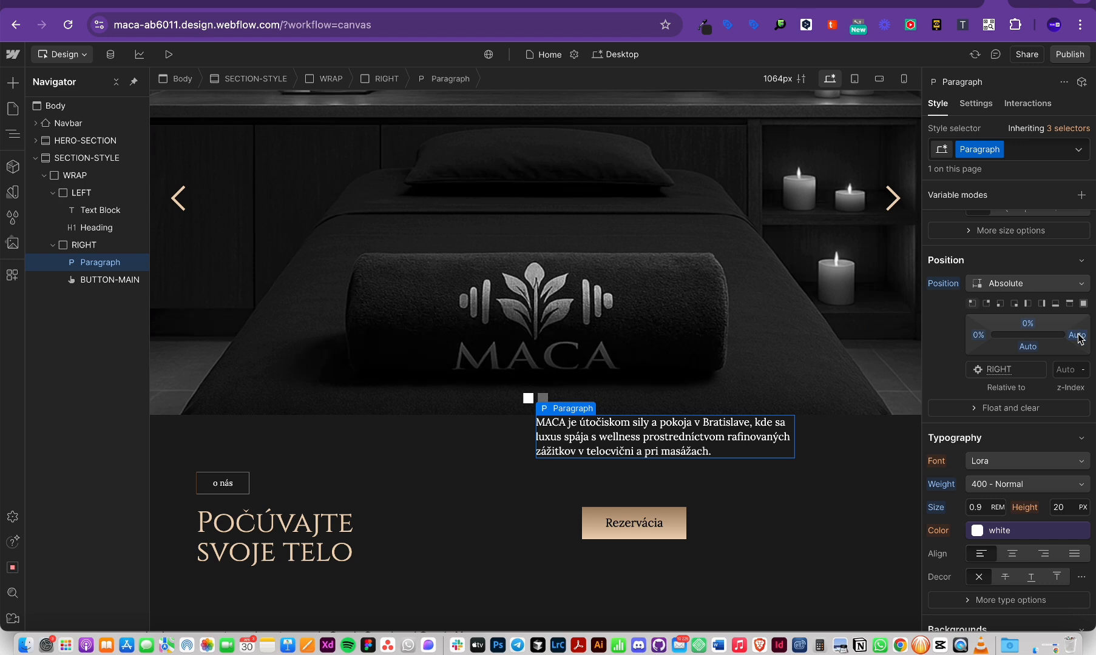
Step: Drag the paragraph's offsets, then set it back to Static and select RIGHT
drag(1079, 335, 960, 344)
drag(980, 340, 1034, 371)
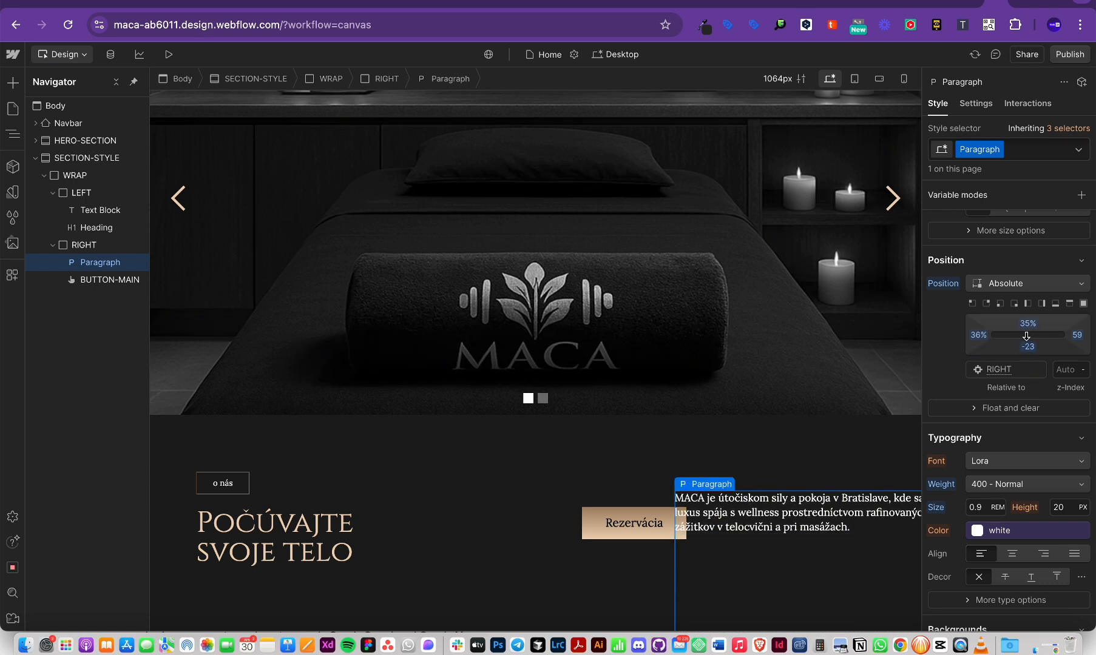
click(1032, 284)
click(995, 248)
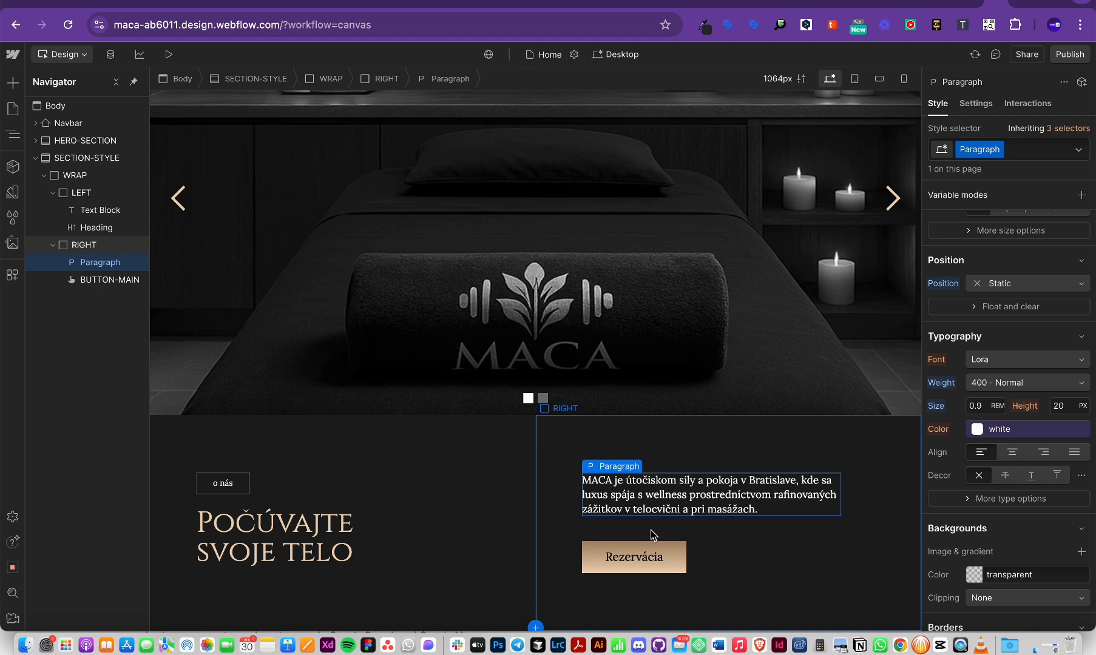
click(804, 546)
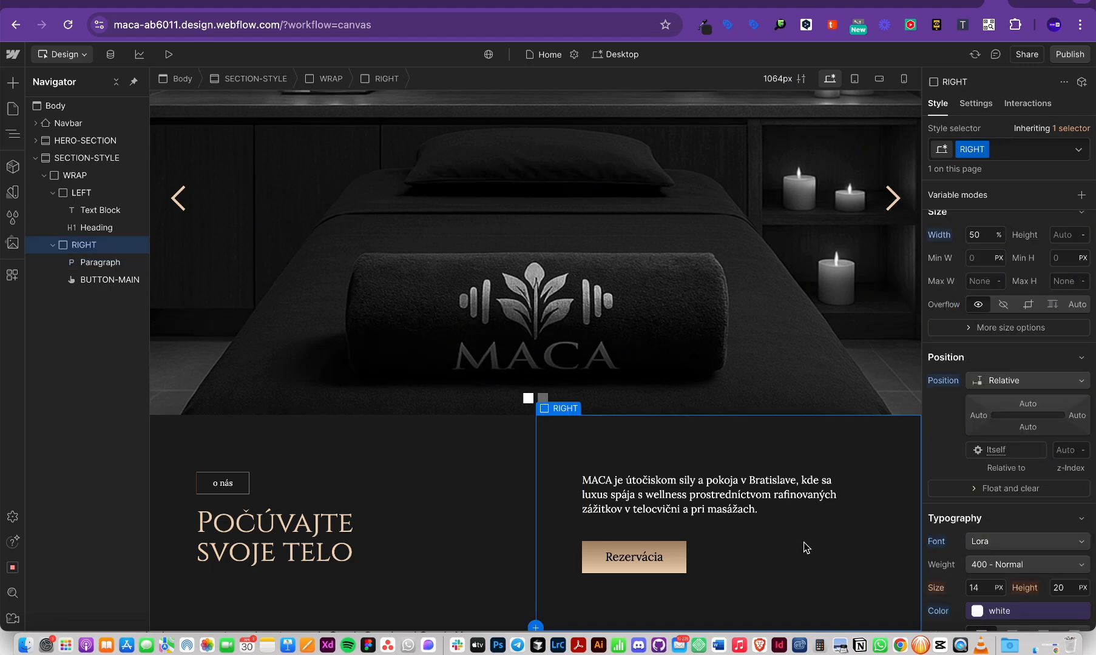
Step: Add a new Section to the Body using Quick Find with 'sec'
click(79, 105)
key(super+e)
text(sec)
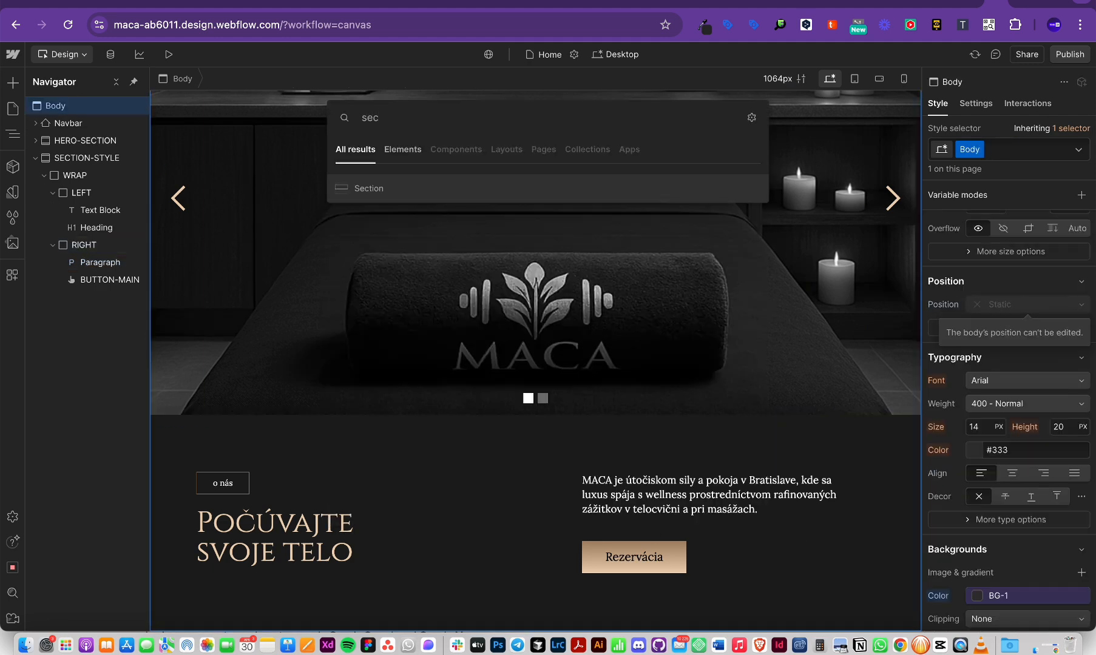
key(Return)
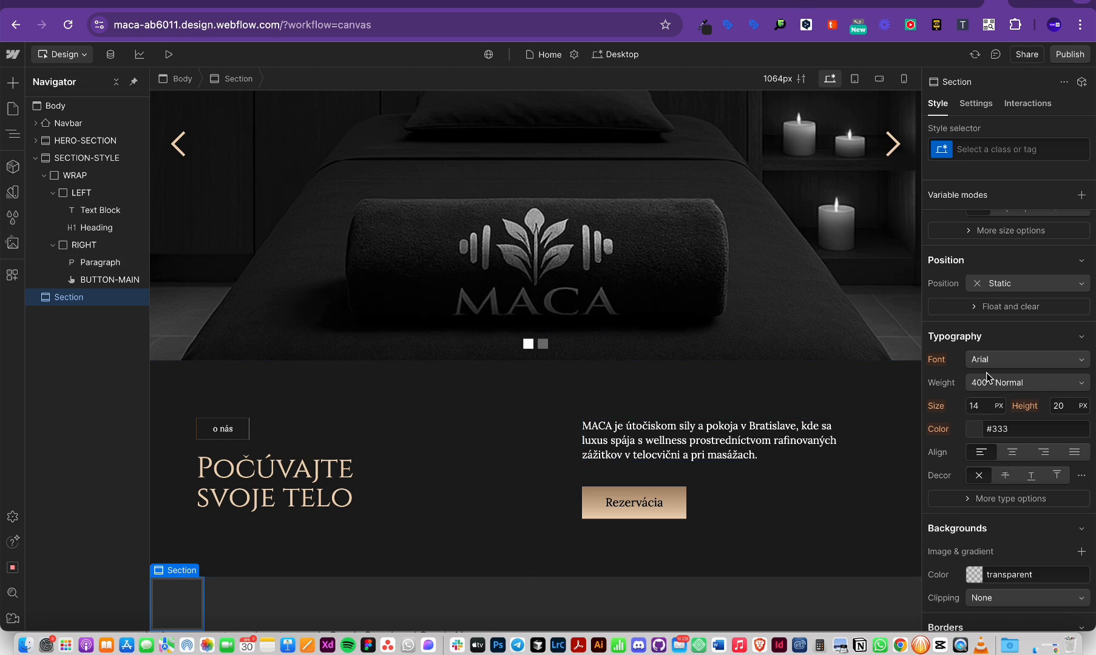
Step: Start typing a service class name for the new Section, then switch to Figma
scroll(1012, 470, down, 3)
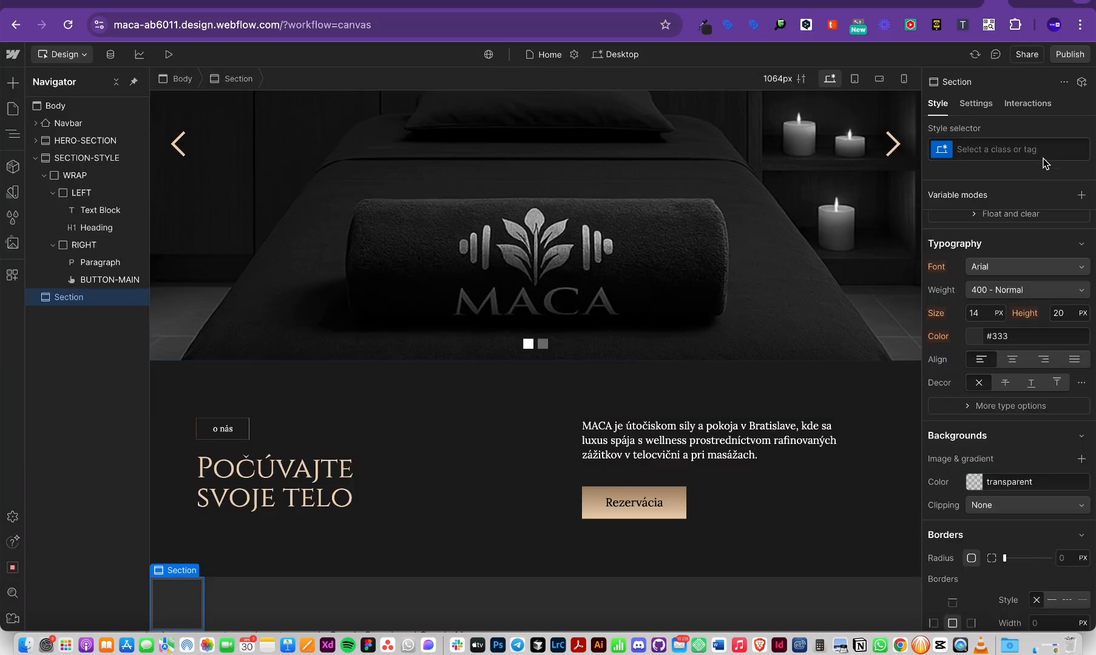
click(1043, 159)
text(SER)
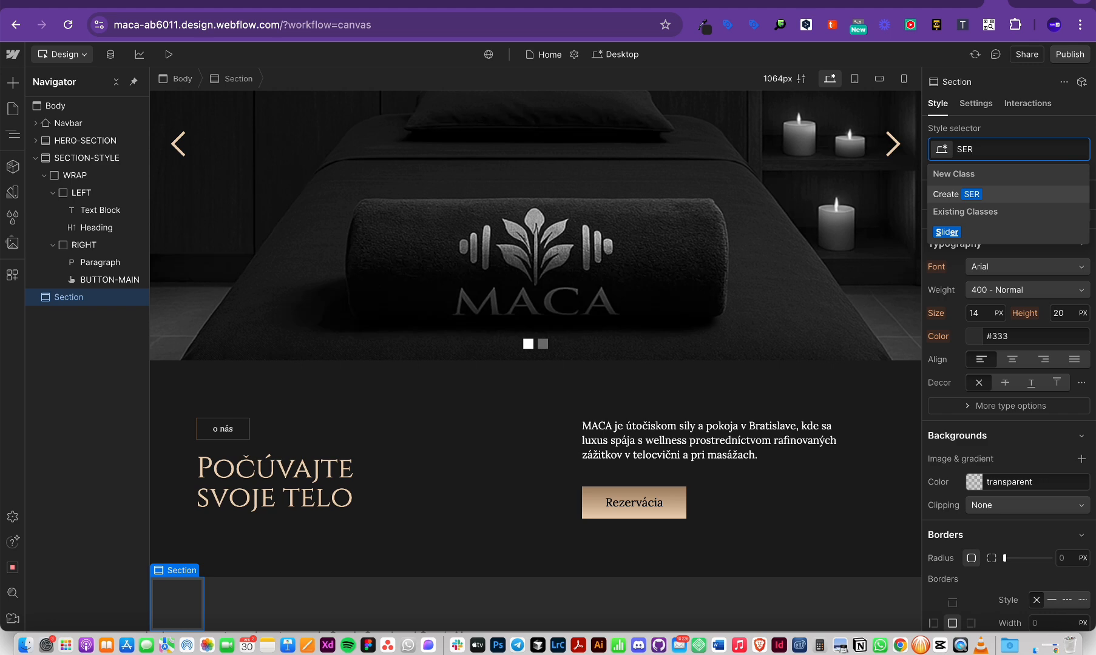
text(VOCE)
key(BackSpace)
key(BackSpace)
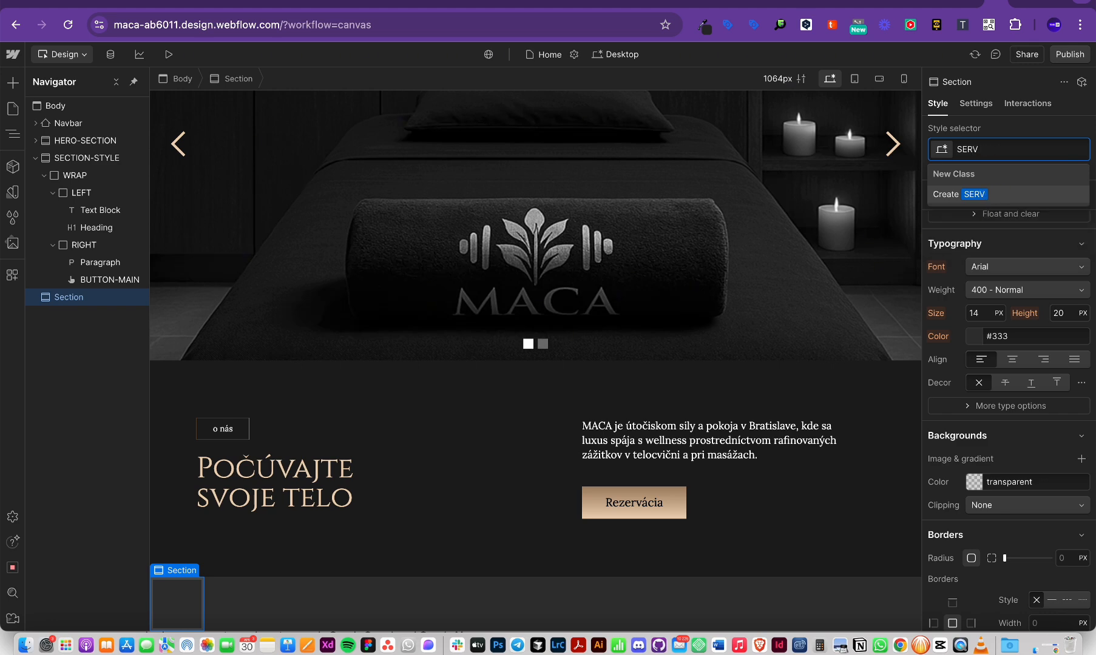
text(ICE-1)
key(super+Tab)
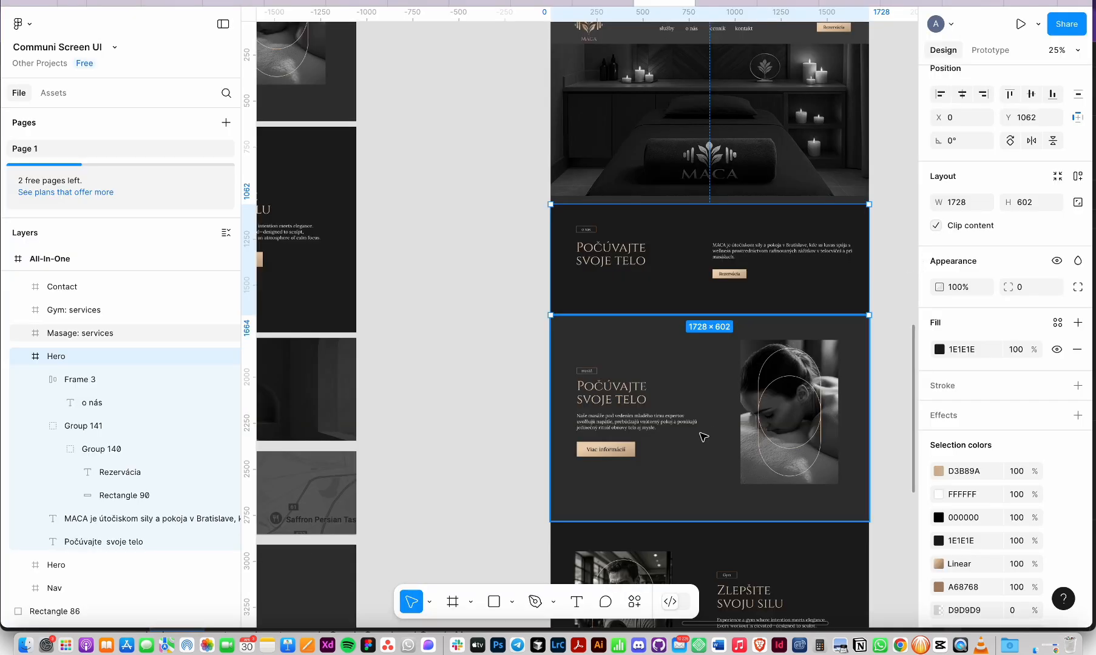
scroll(769, 436, up, 5)
Step: Add an SVG export setting to the massage mask's branding frame and export it
click(765, 437)
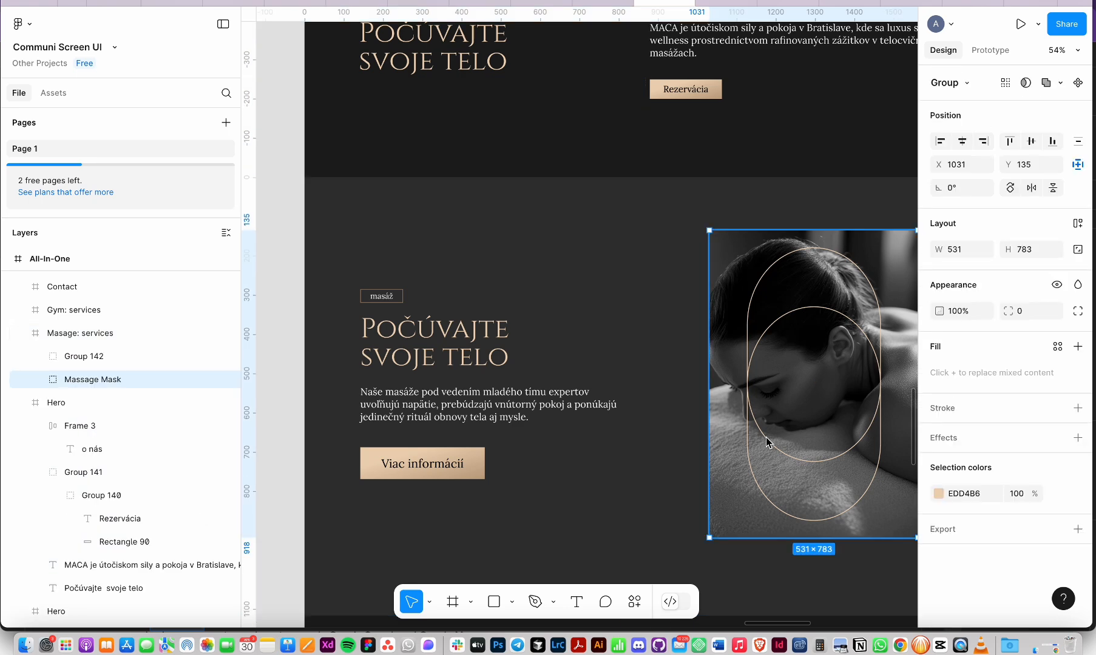
double_click(765, 437)
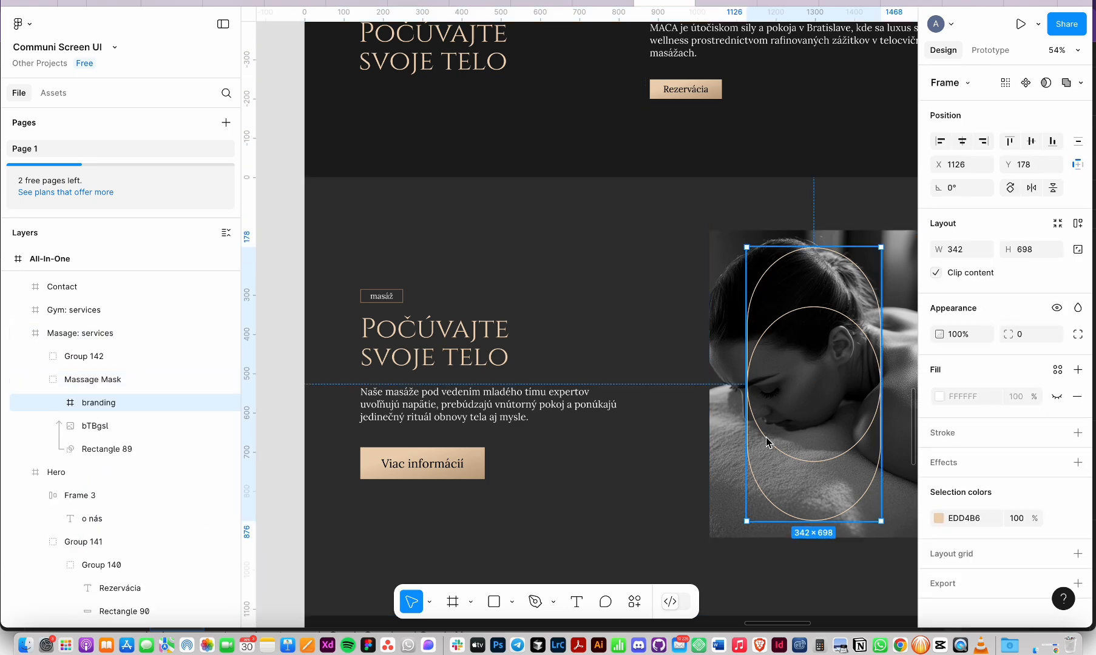
click(947, 579)
scroll(1012, 427, down, 2)
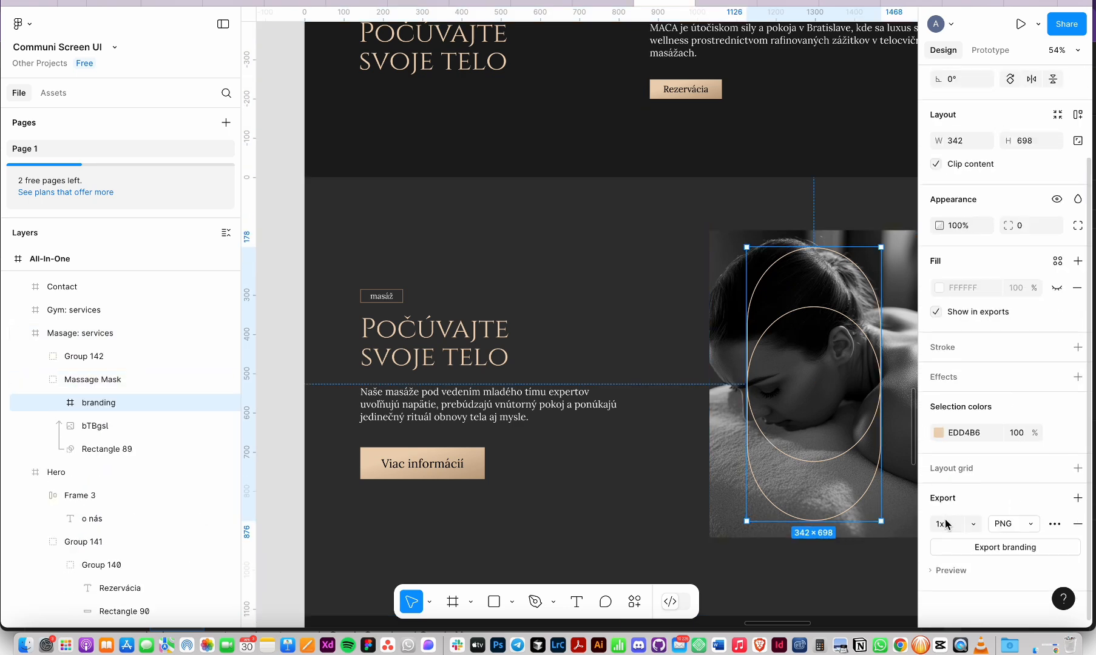
click(1031, 525)
click(1012, 582)
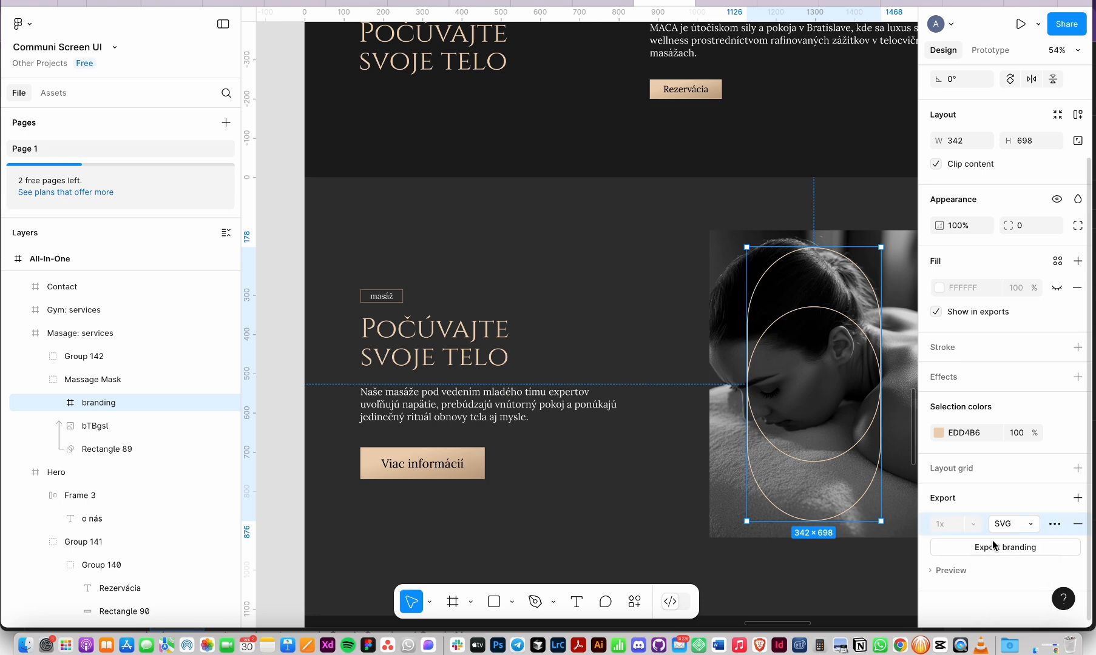
click(993, 548)
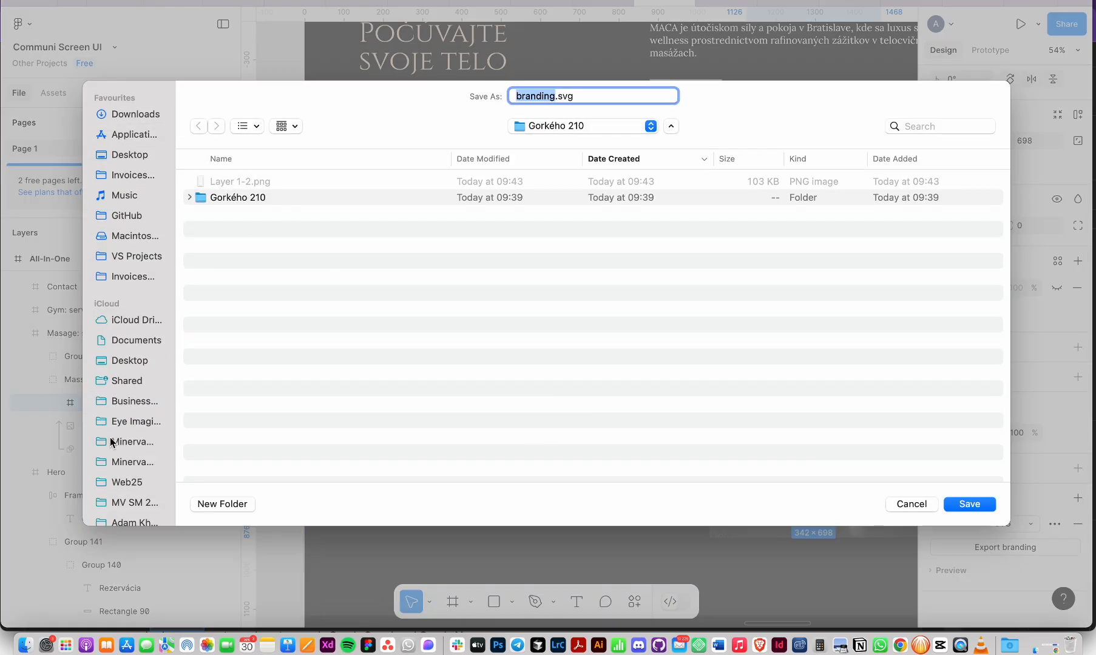
scroll(115, 431, down, 5)
scroll(115, 431, down, 3)
Step: Point the save to MACA's Website/Web Assets folder, keep the existing branding.svg, and return to Webflow
click(127, 362)
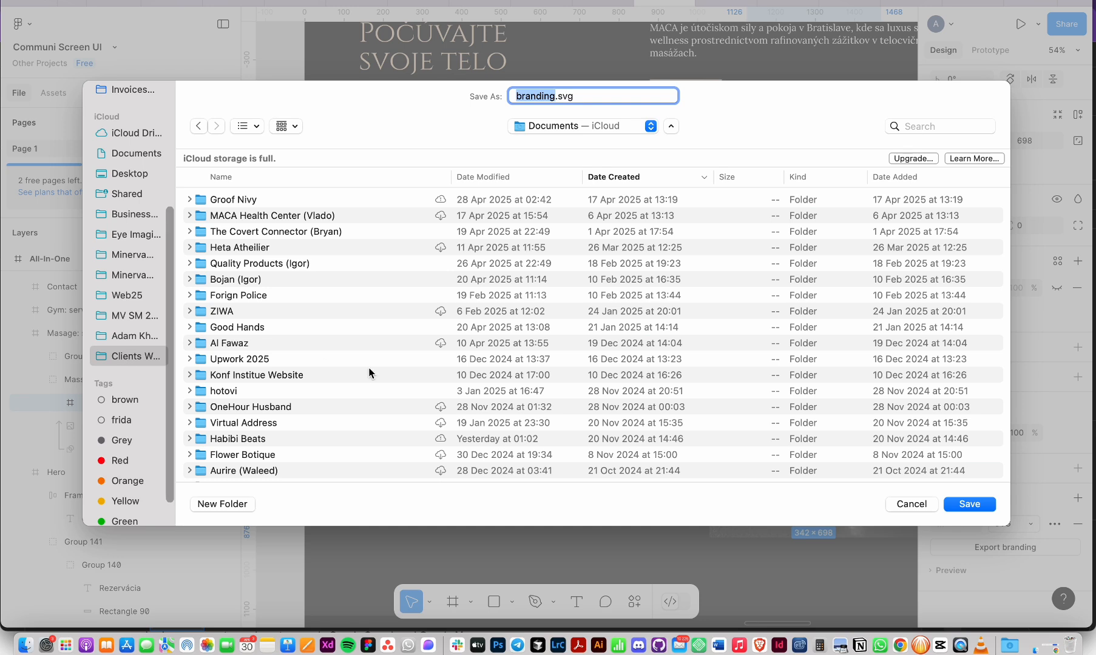
click(279, 361)
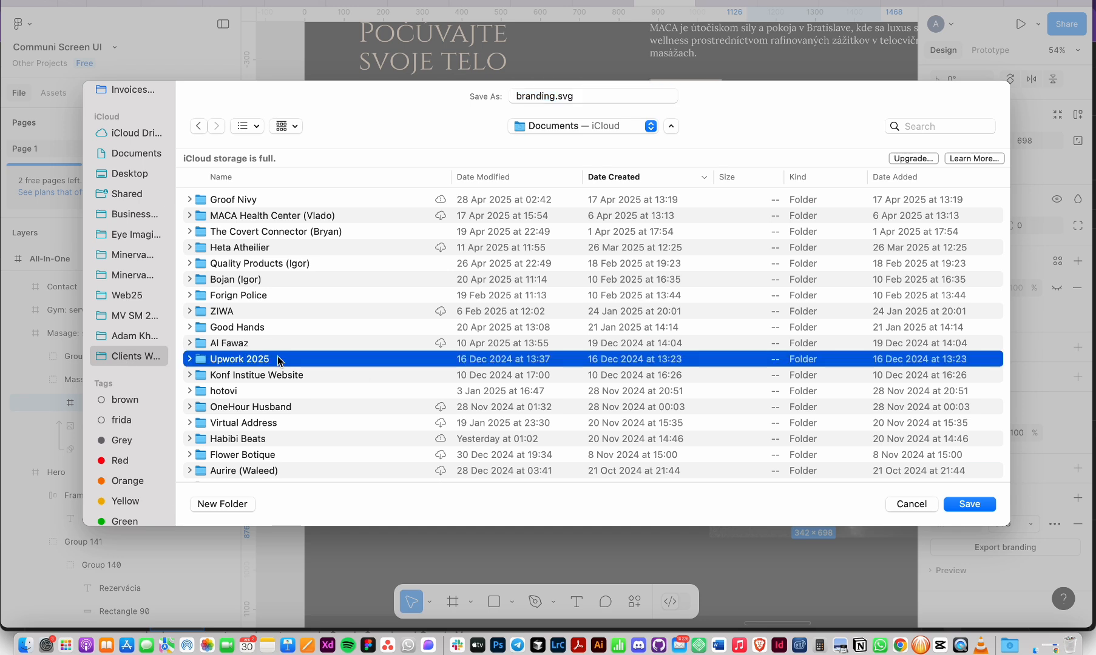
key(m)
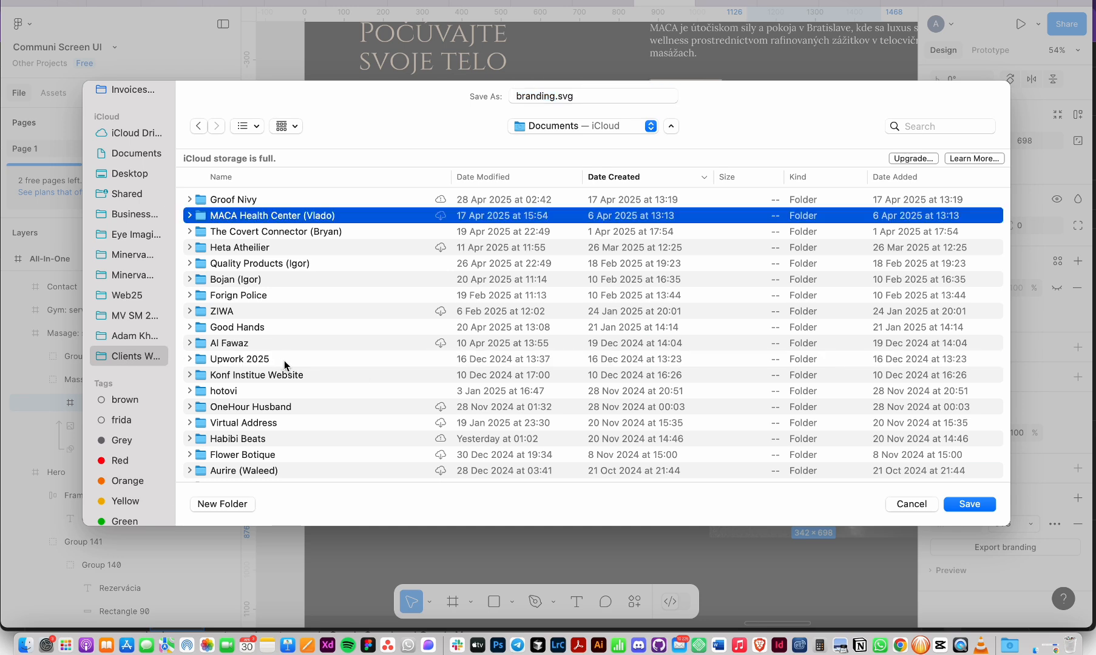
key(super+Down)
key(w)
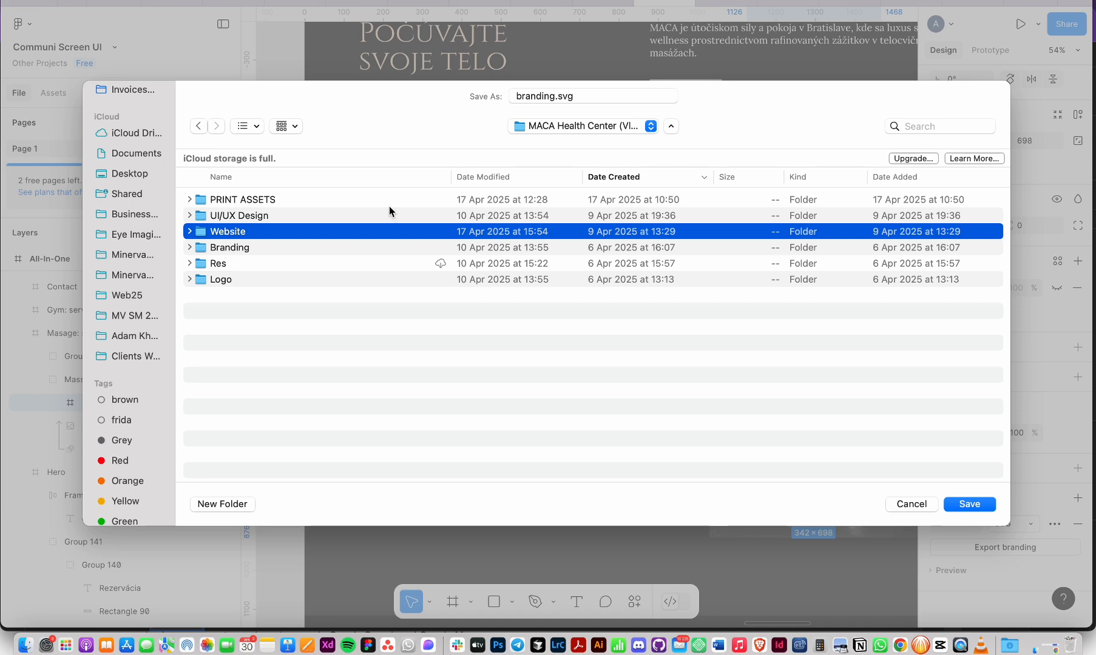
key(super+Down)
click(265, 216)
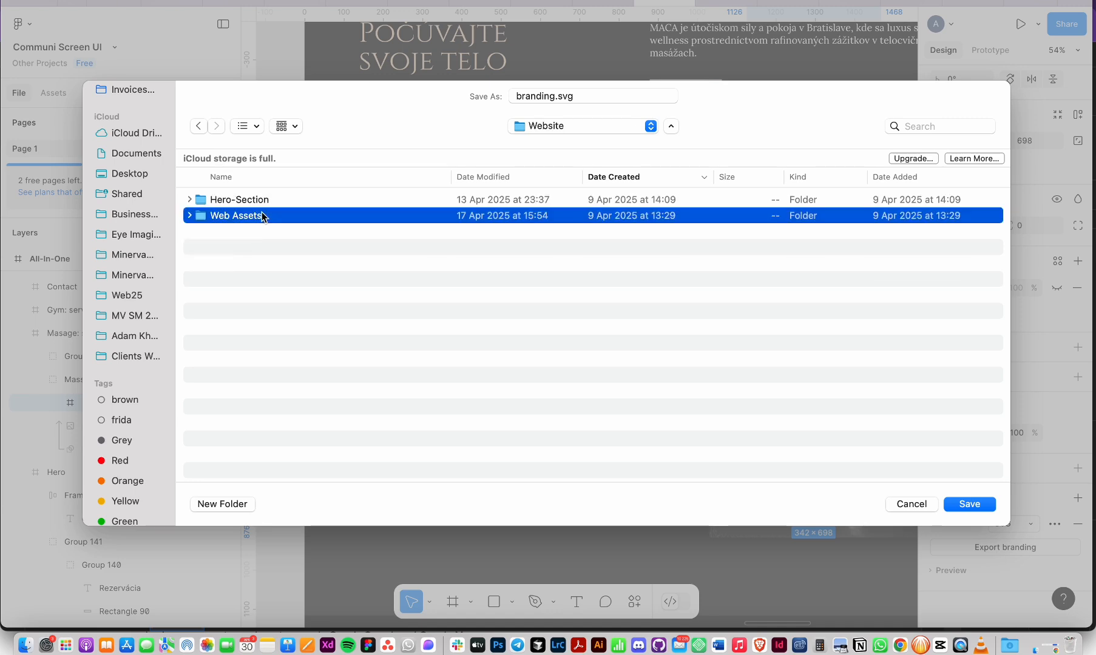
key(super+Down)
key(Return)
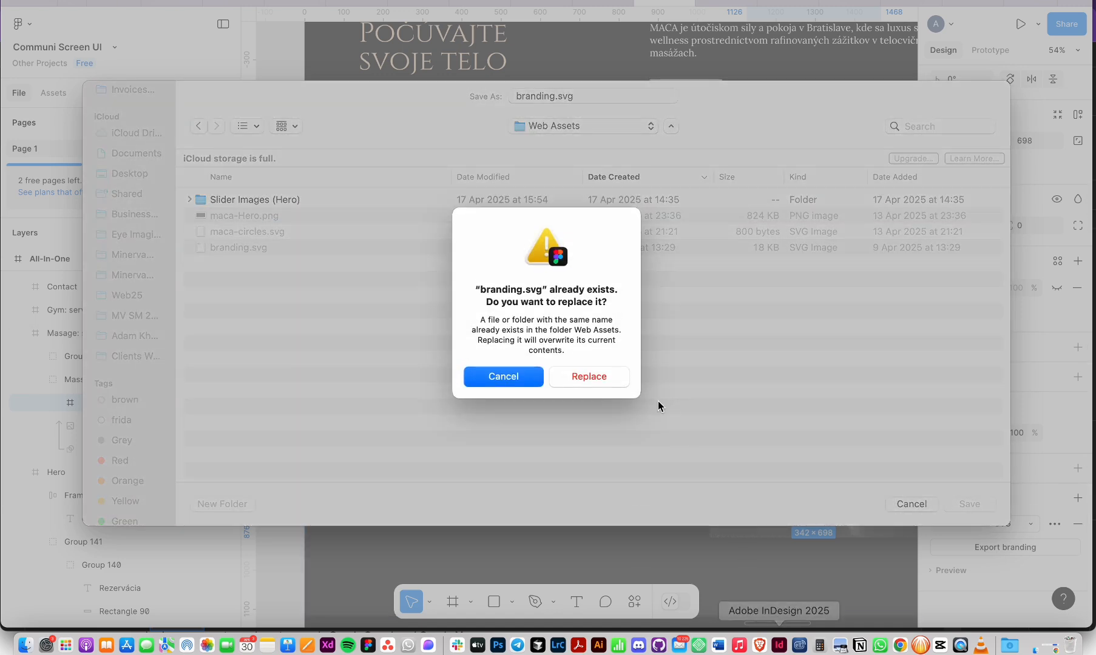
click(509, 377)
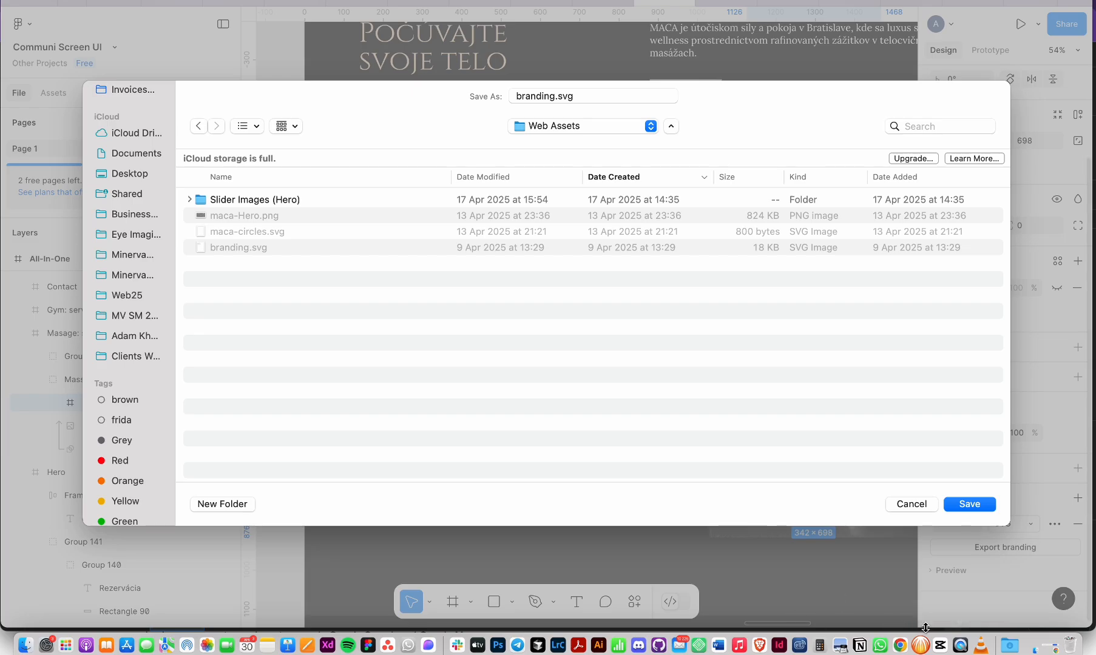
click(900, 645)
Step: Start an asset upload and browse to MACA Health Center's Website > Web Assets folder
click(13, 243)
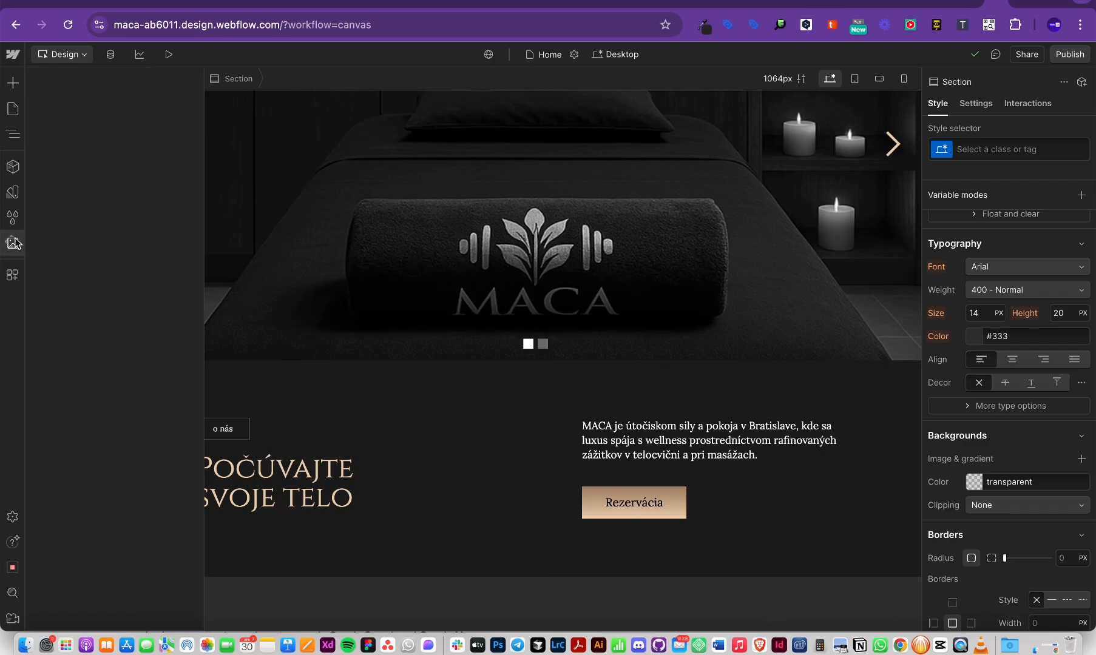
click(173, 80)
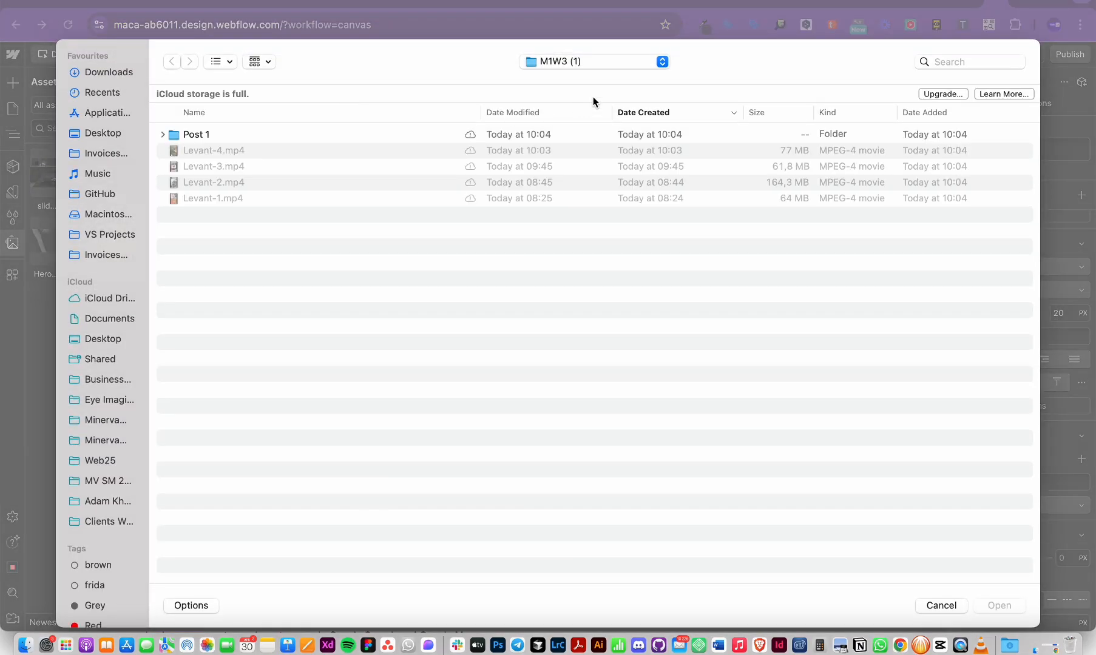
click(619, 64)
click(348, 315)
click(111, 527)
click(307, 450)
key(m)
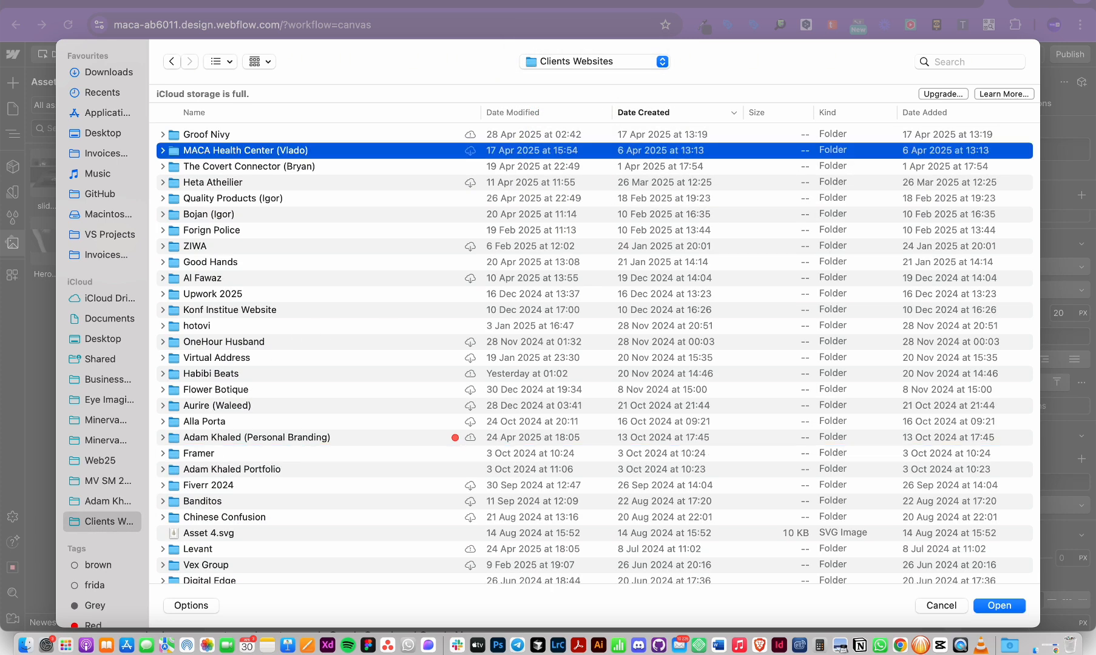
key(Return)
double_click(209, 165)
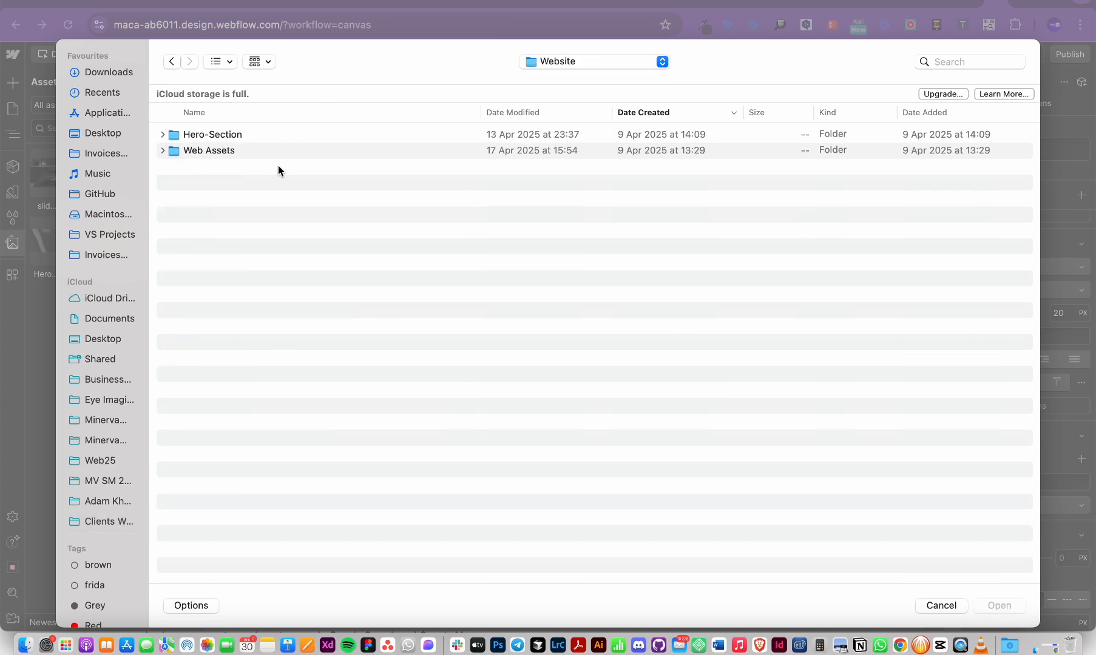
double_click(220, 149)
Step: Preview the folder's files and upload maca-circles.svg into the site assets
click(204, 152)
key(space)
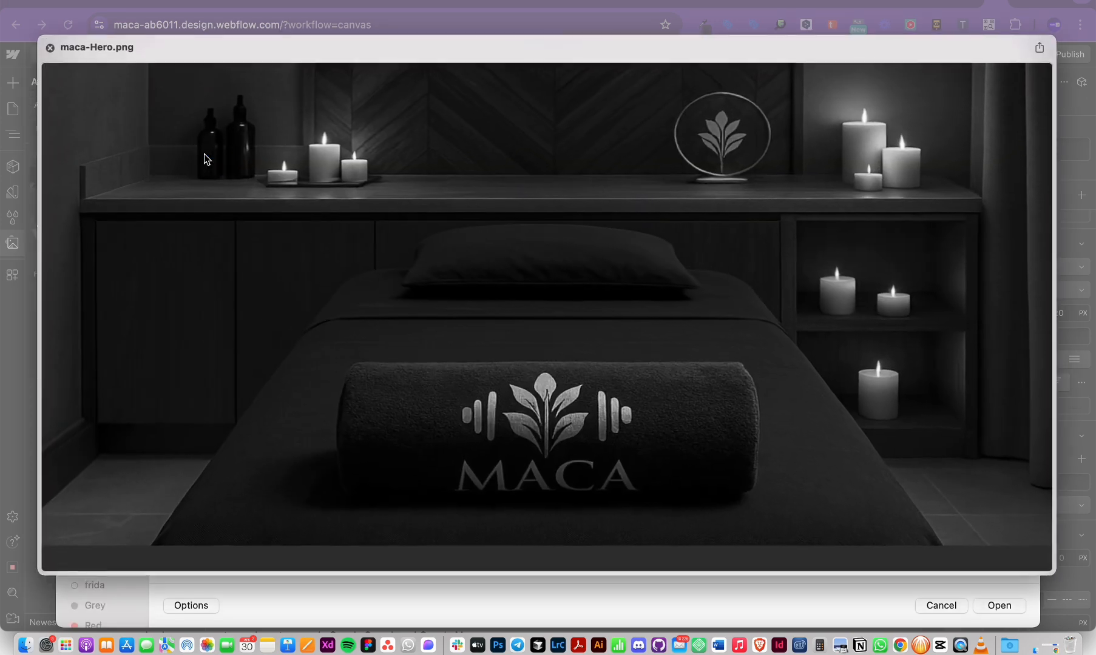
key(Down)
key(Down)
key(space)
key(Up)
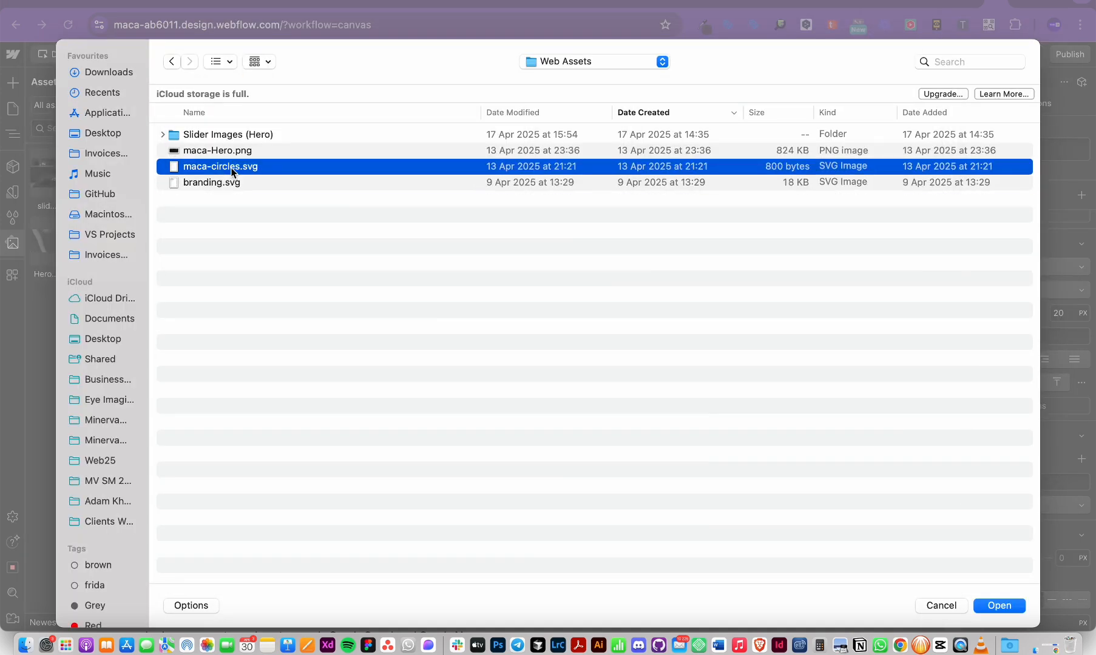
key(Return)
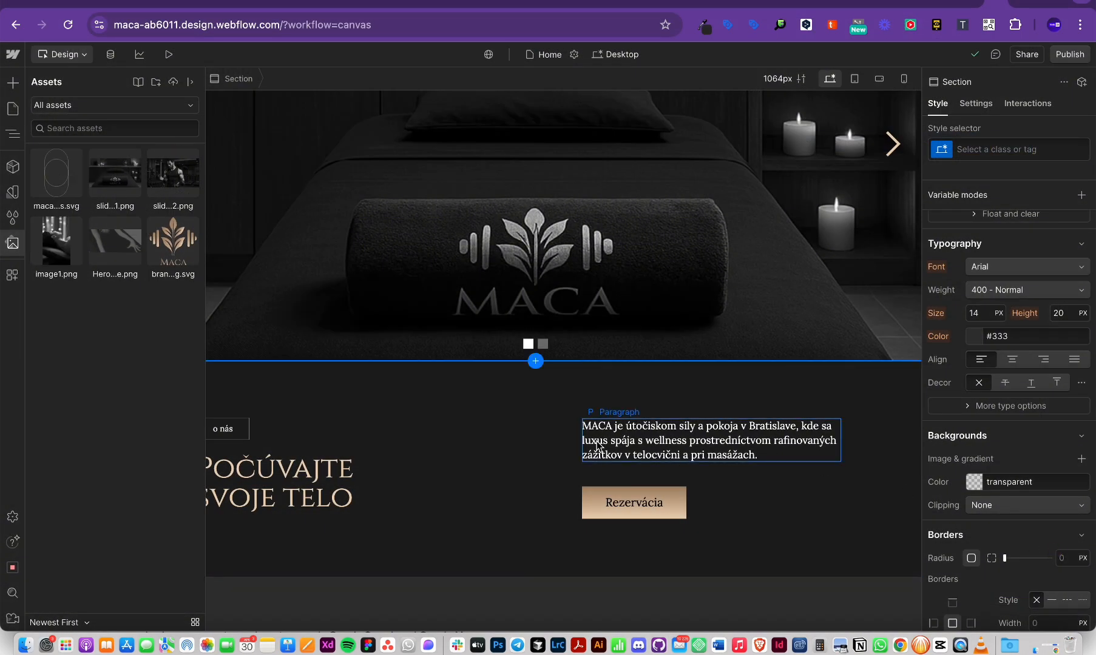
Step: Show the Navigator and give the empty section a new SERVICE-1 class
key(z)
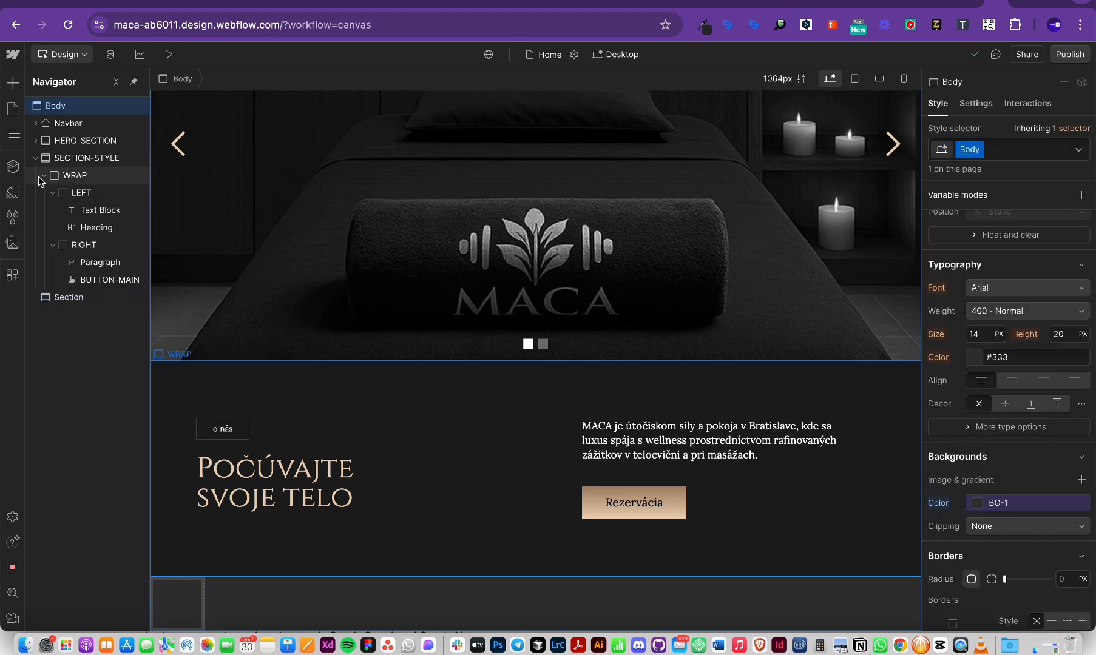
click(998, 146)
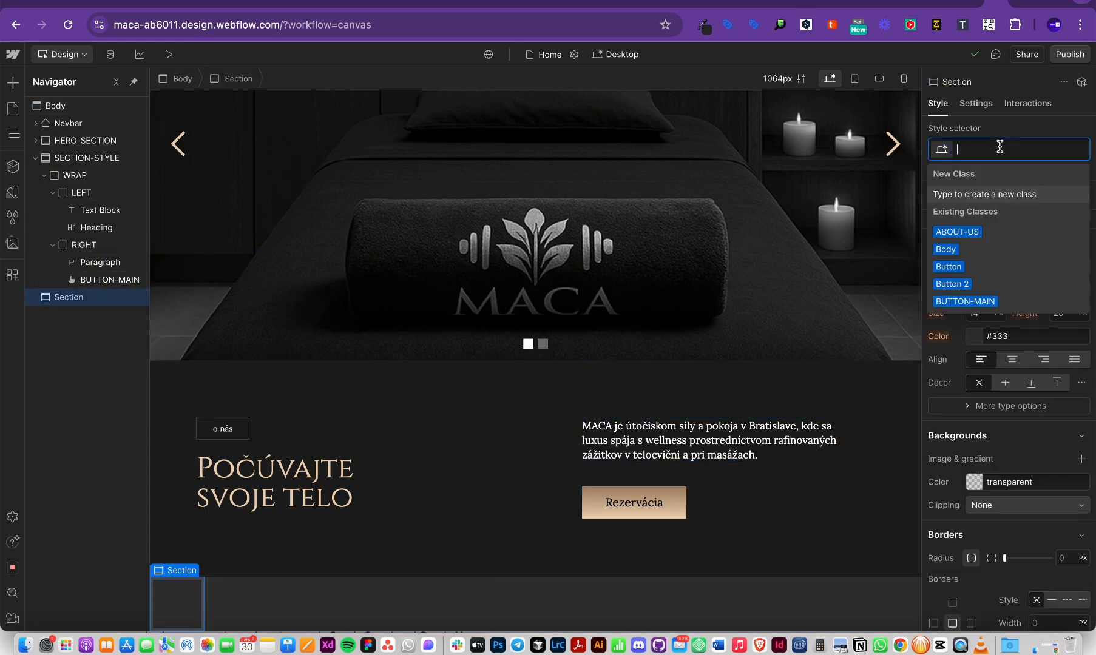
text(SERVICE-1)
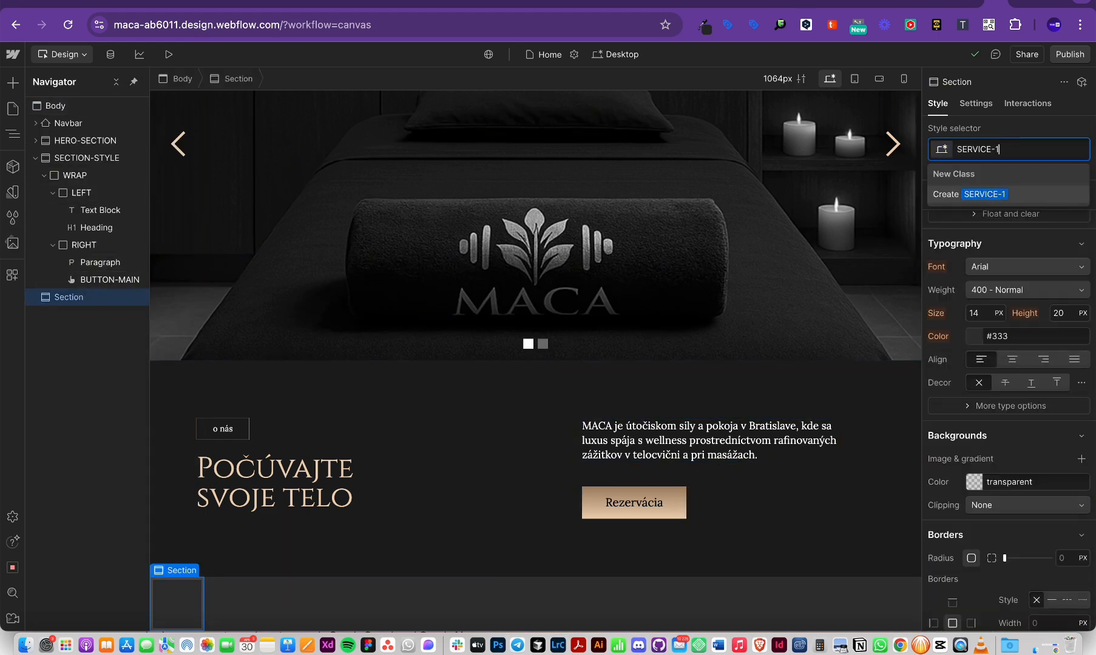
key(Return)
Step: Size the SERVICE-1 section to 100% width and 100 VH height
scroll(978, 310, up, 2)
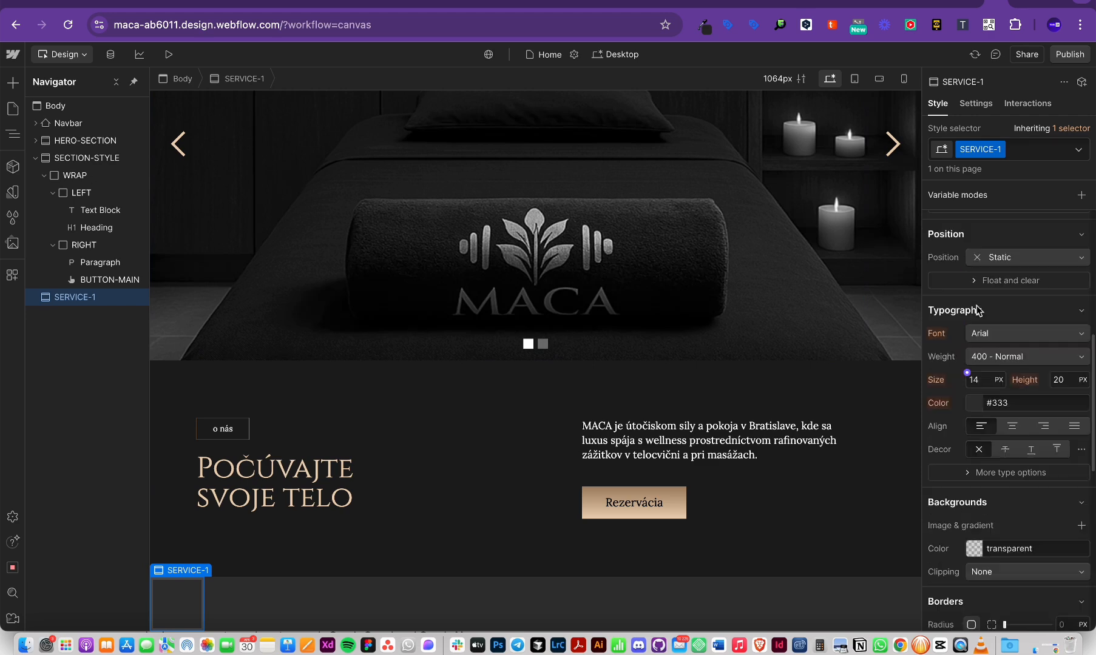
scroll(978, 310, up, 5)
click(988, 386)
text(100)
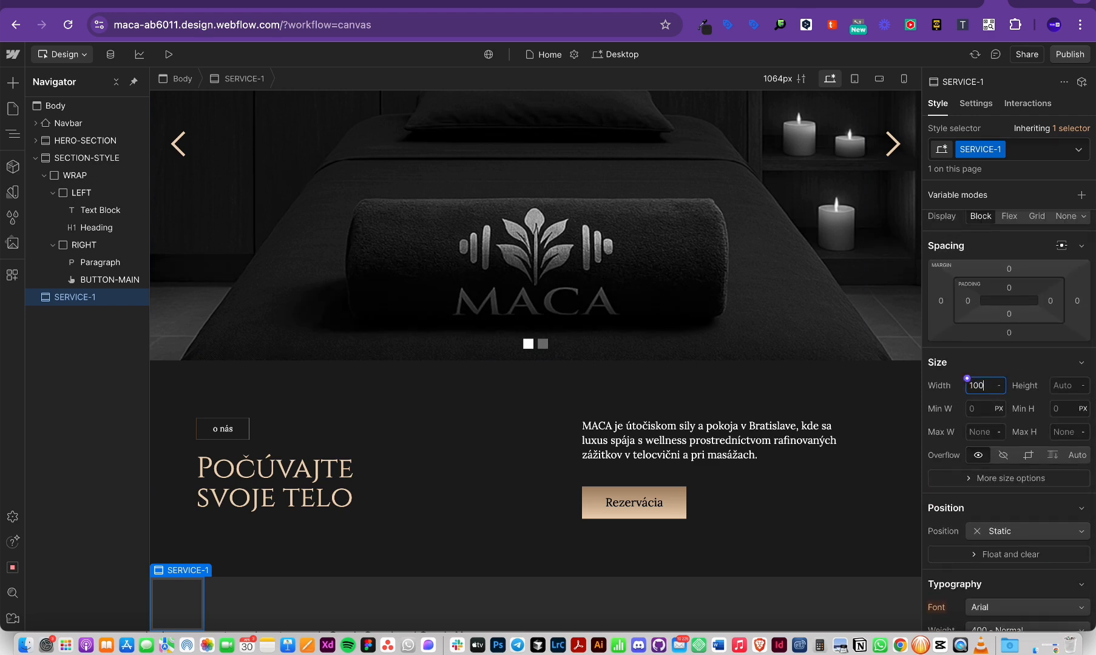
text(%)
key(Return)
click(1068, 387)
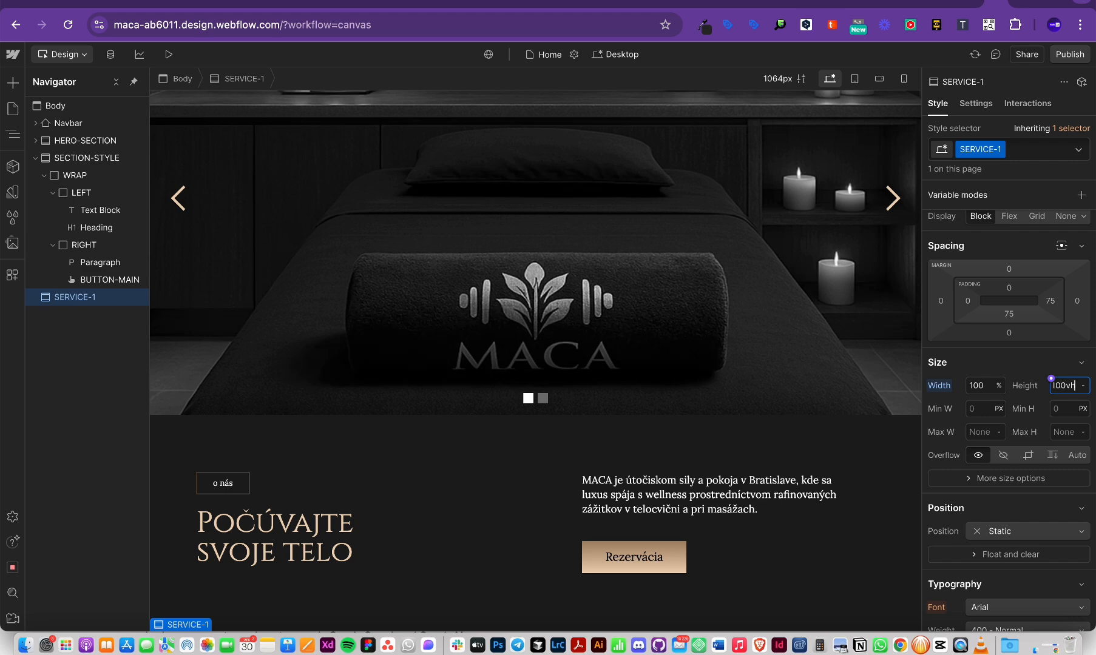
key(Return)
click(711, 392)
scroll(711, 392, down, 8)
Step: Insert a Div Block into SERVICE-1 via quick-find and duplicate it
click(535, 424)
key(super+Tab)
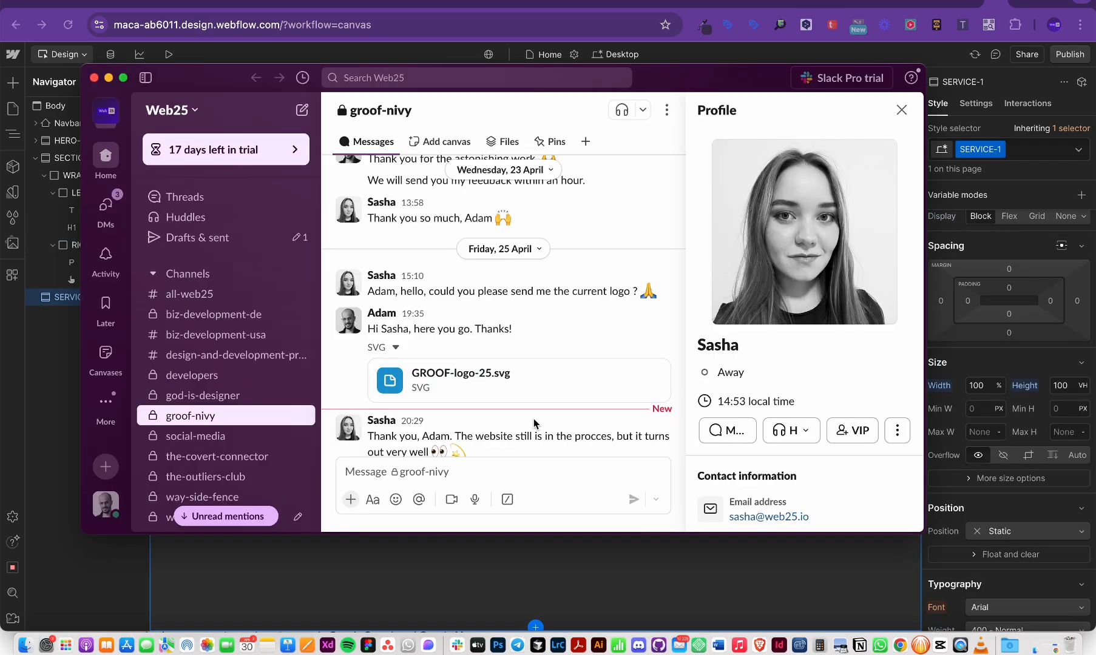
key(super+Tab)
key(super+k)
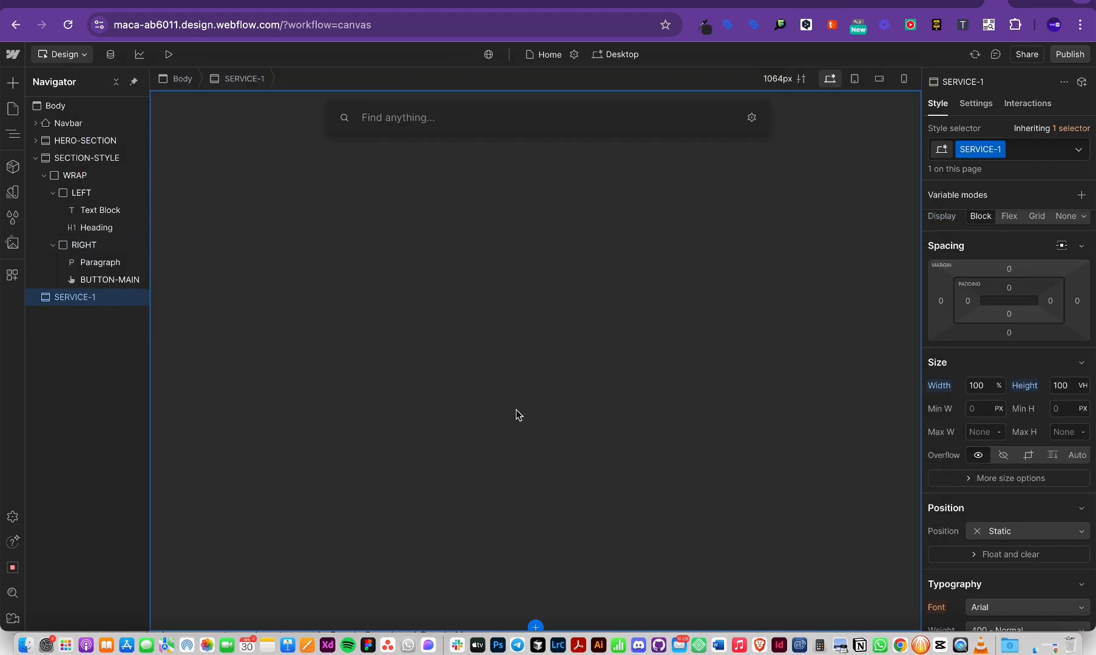
text(div)
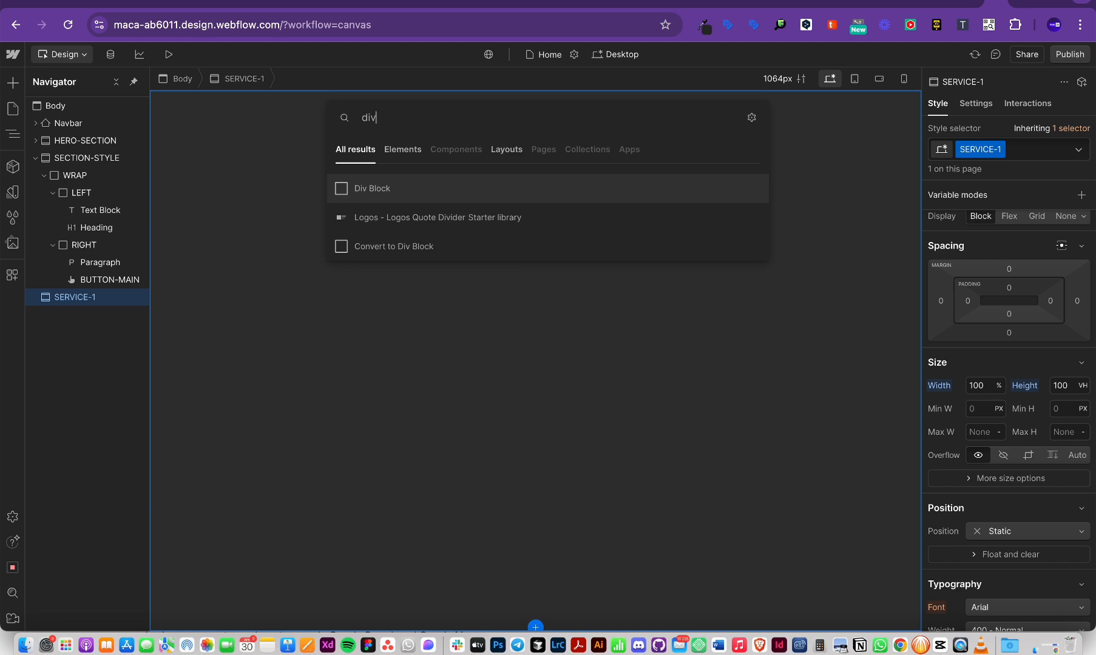
key(Return)
key(super+d)
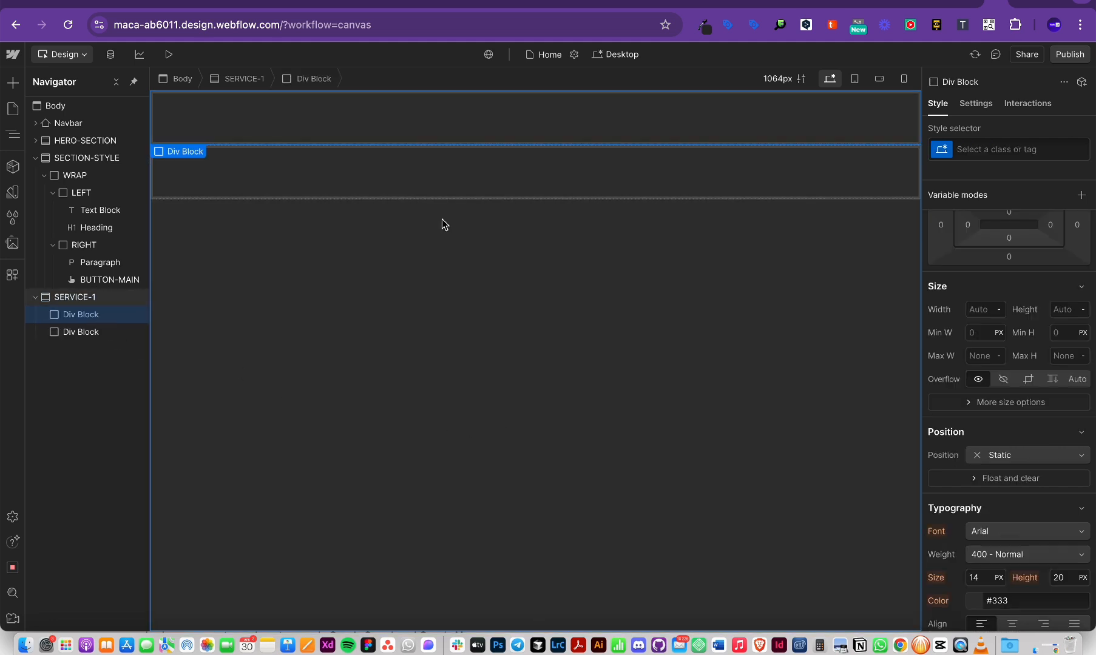
Step: Reselect SERVICE-1 and insert a third Div Block into it
click(85, 298)
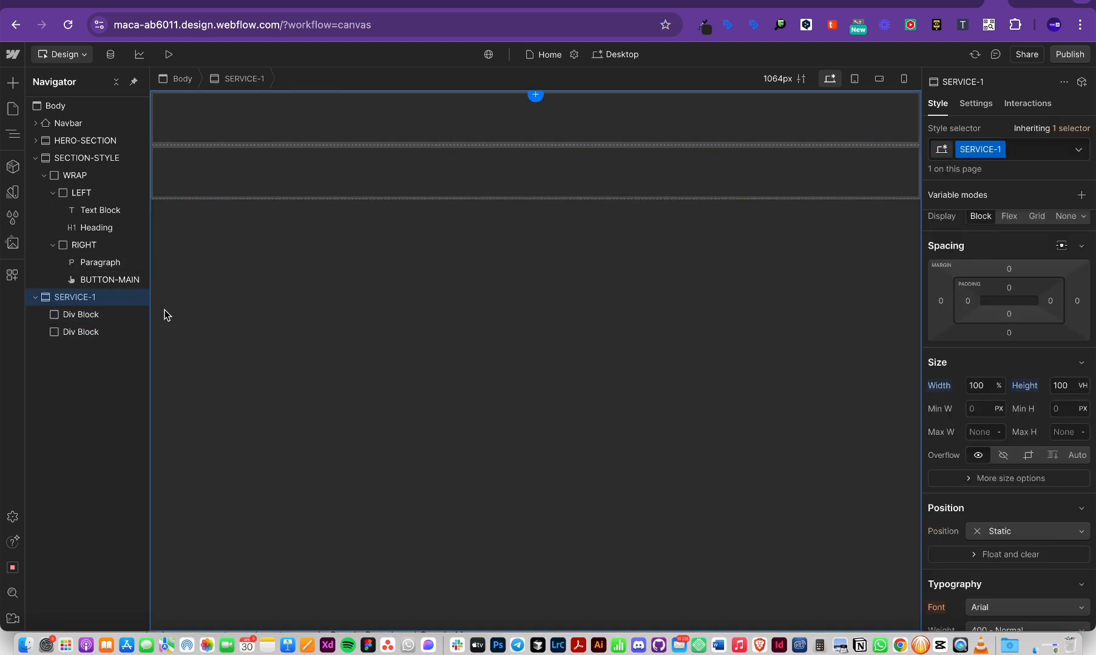
scroll(410, 245, up, 2)
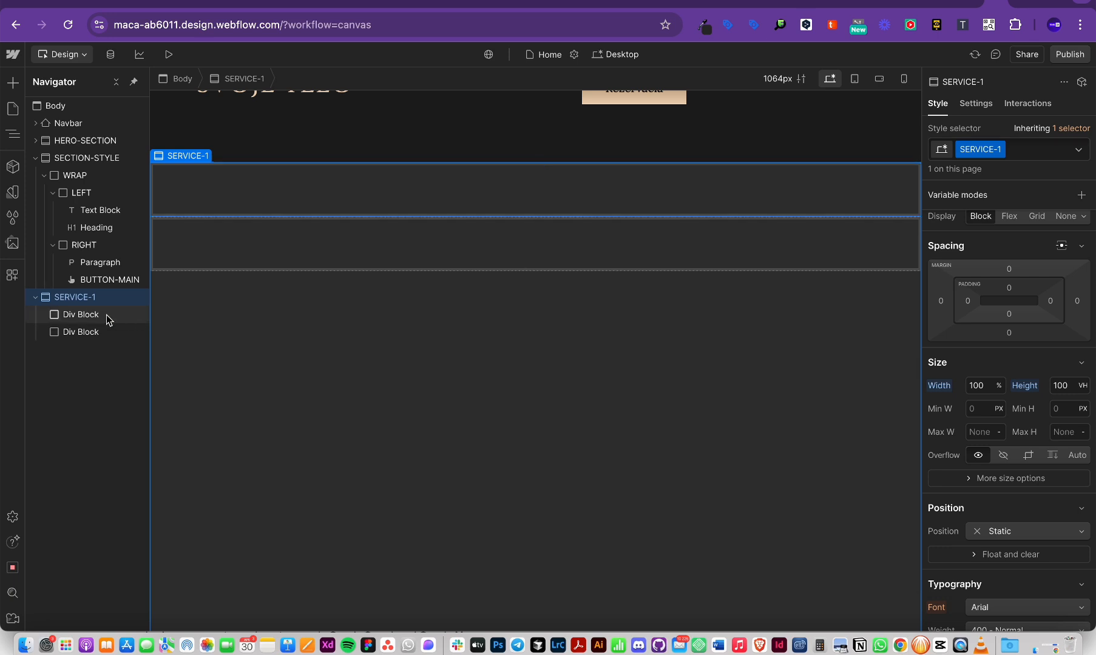
key(super+k)
text(wrap)
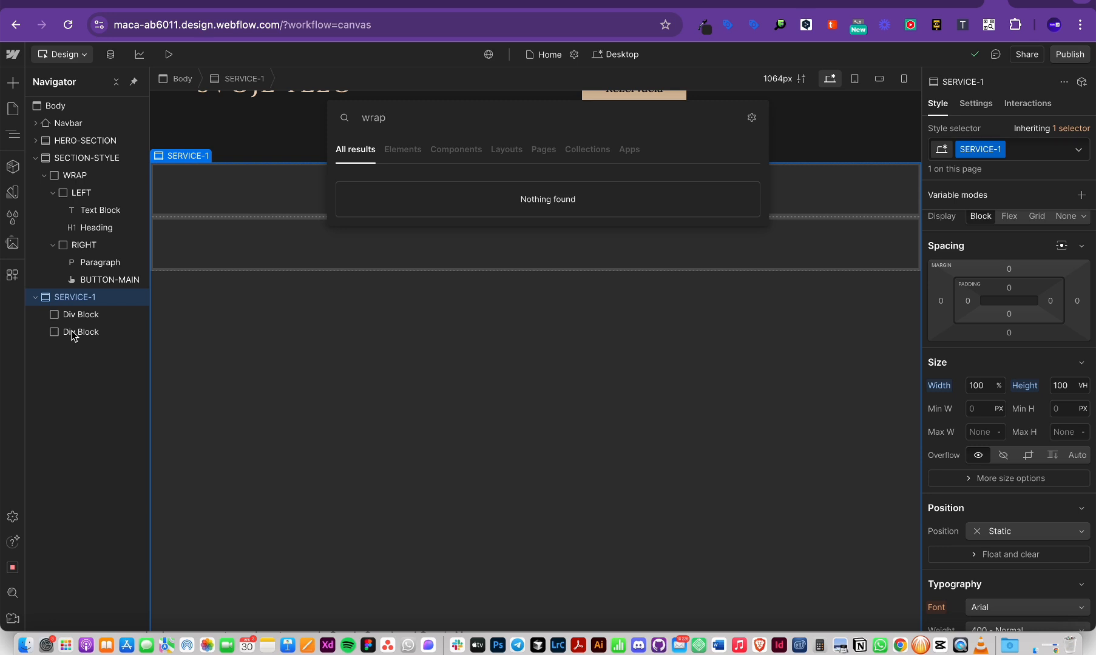
key(BackSpace)
key(BackSpace)
key(BackSpace)
key(BackSpace)
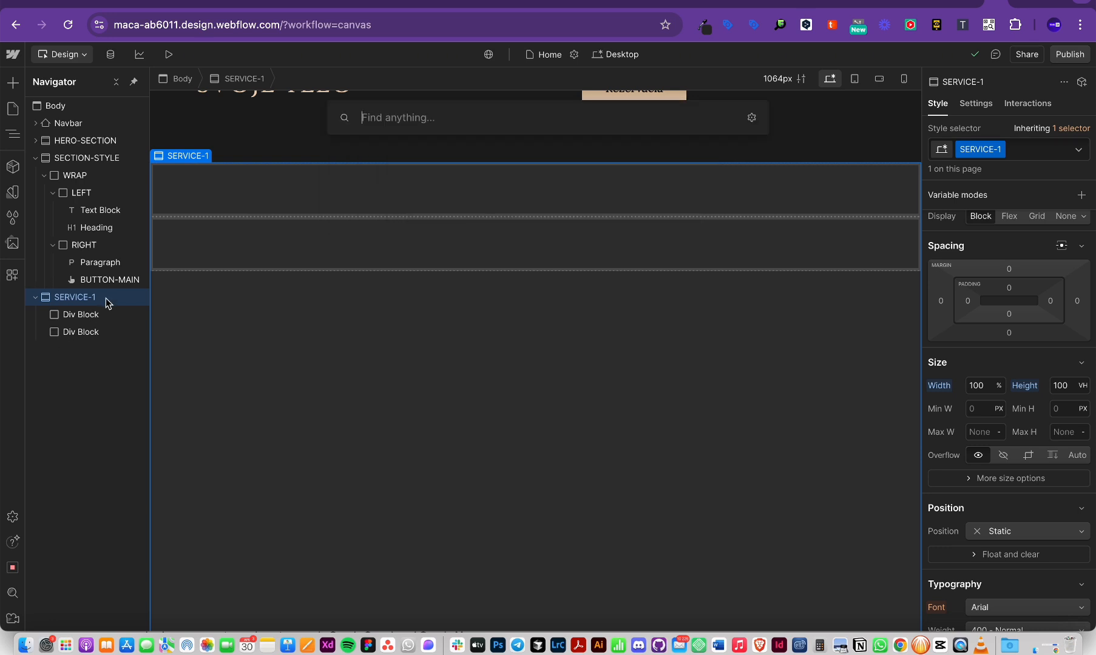
text(div)
key(Return)
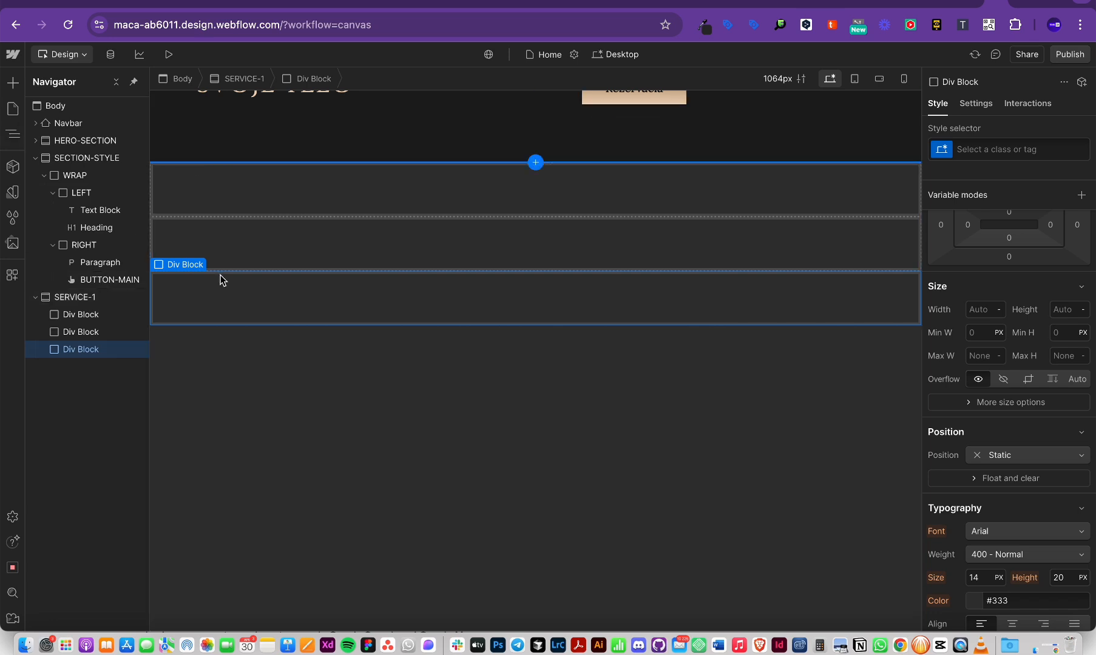
Step: Drag the second and third Div Blocks into the first one, then select that wrapper
mouse_move(99, 349)
mouse_down()
mouse_move(81, 317)
mouse_move(92, 358)
mouse_up()
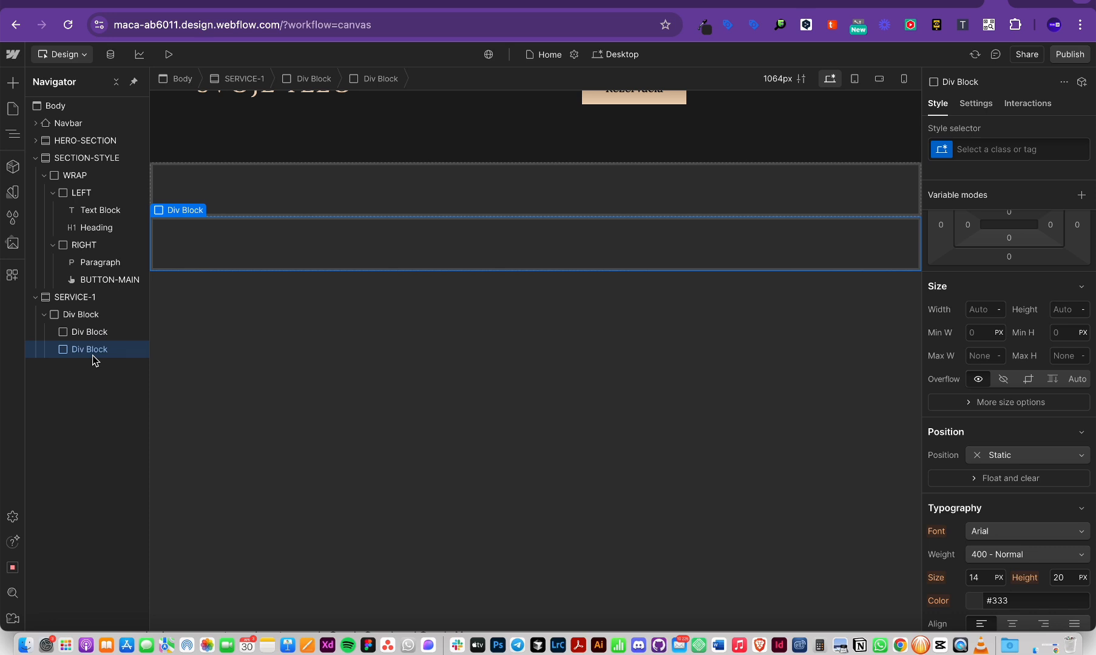
click(88, 316)
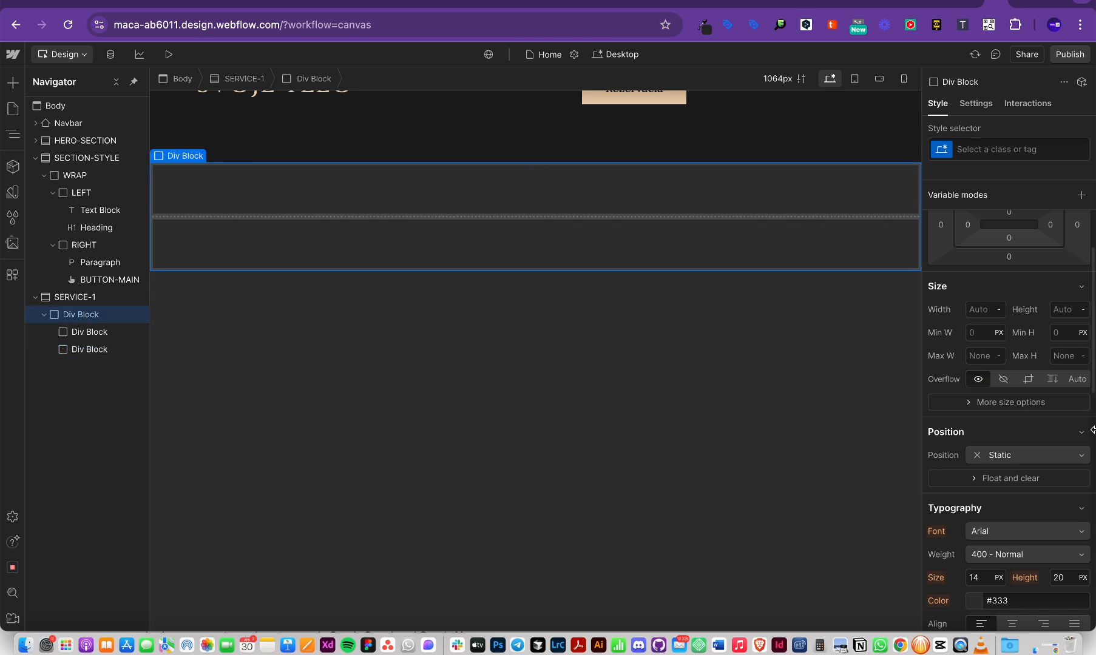
scroll(1011, 438, down, 2)
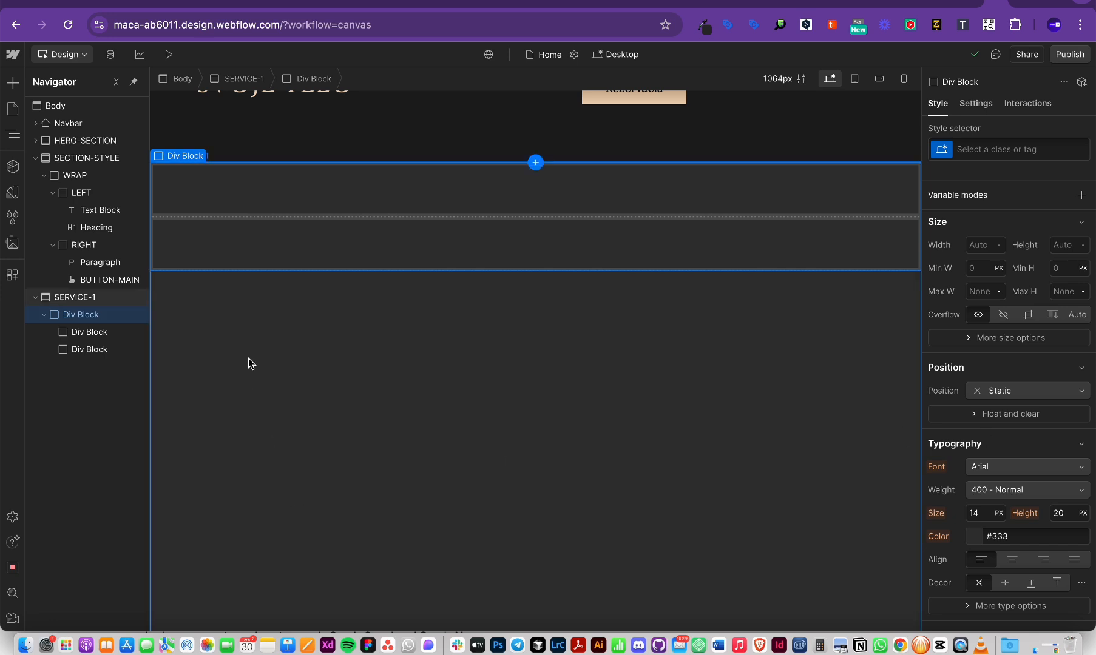
click(1007, 466)
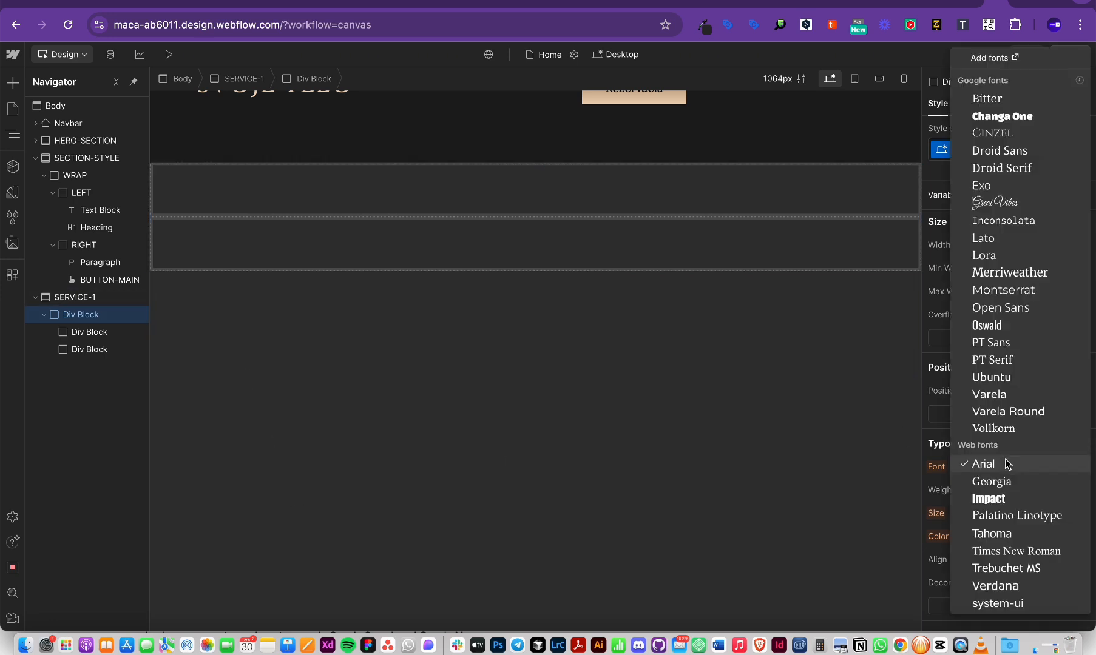
click(305, 381)
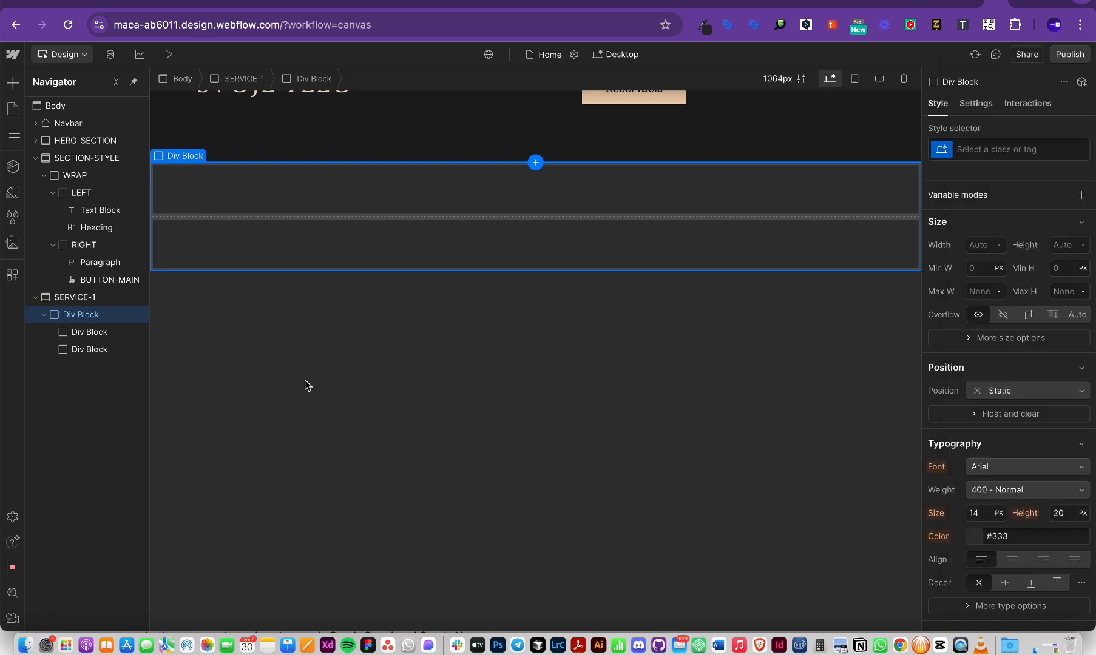
click(1055, 368)
scroll(1056, 375, down, 2)
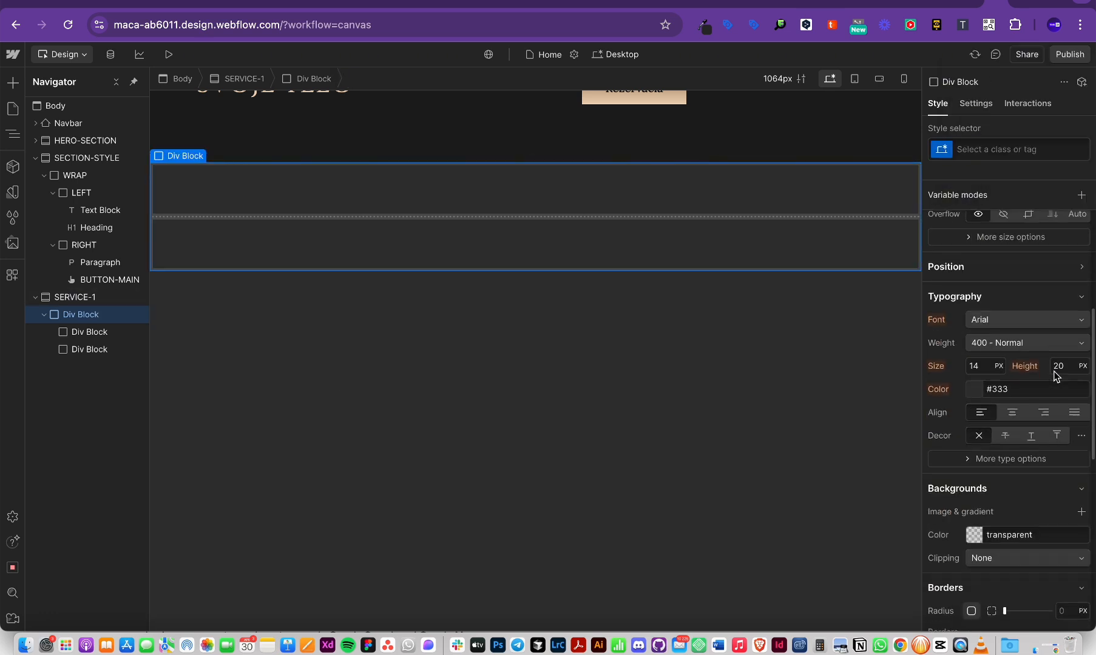
scroll(1007, 273, up, 2)
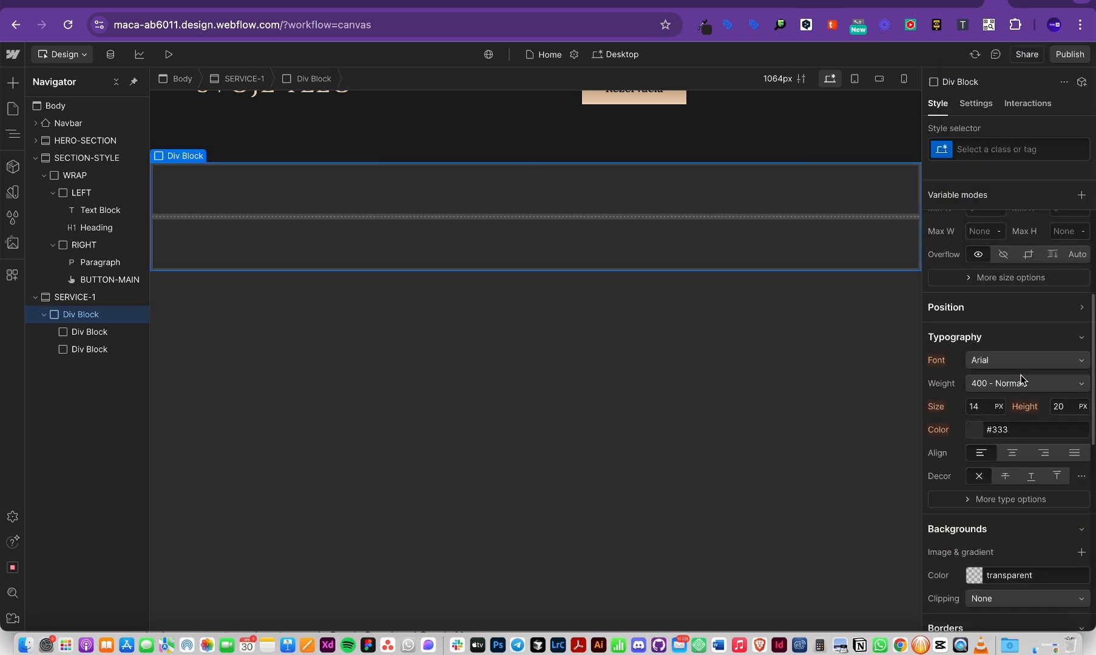
Step: Apply the existing WRAP class to the wrapper Div Block
click(978, 148)
text(wrap)
key(Return)
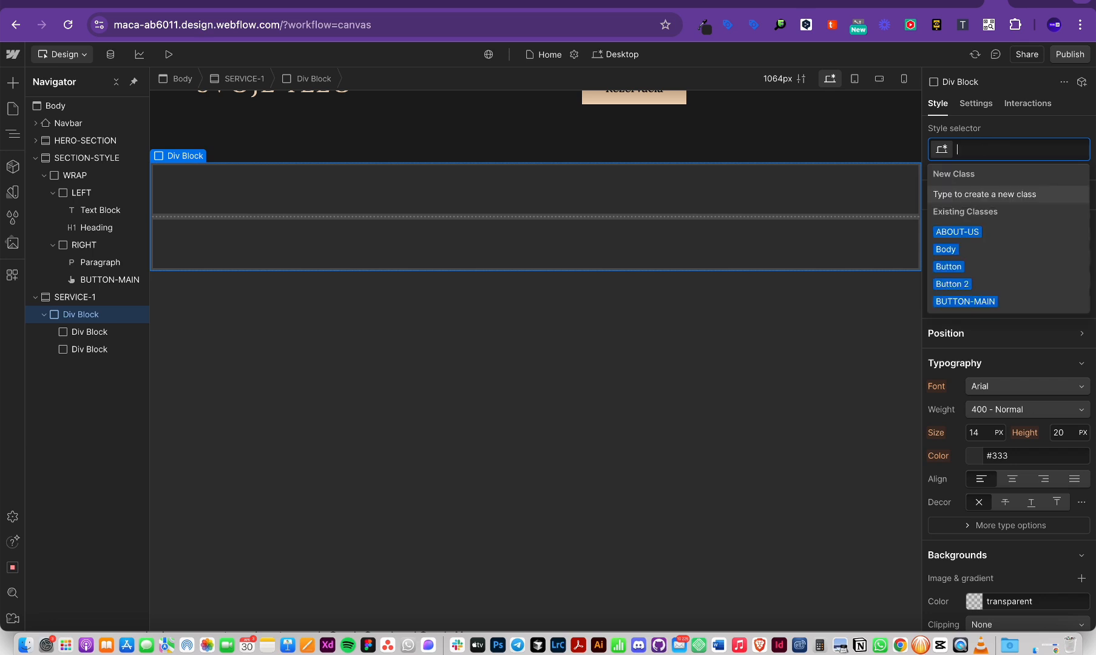
Step: Give the first inner block the LEFT class, replacing the mistyped ELFT class
click(89, 332)
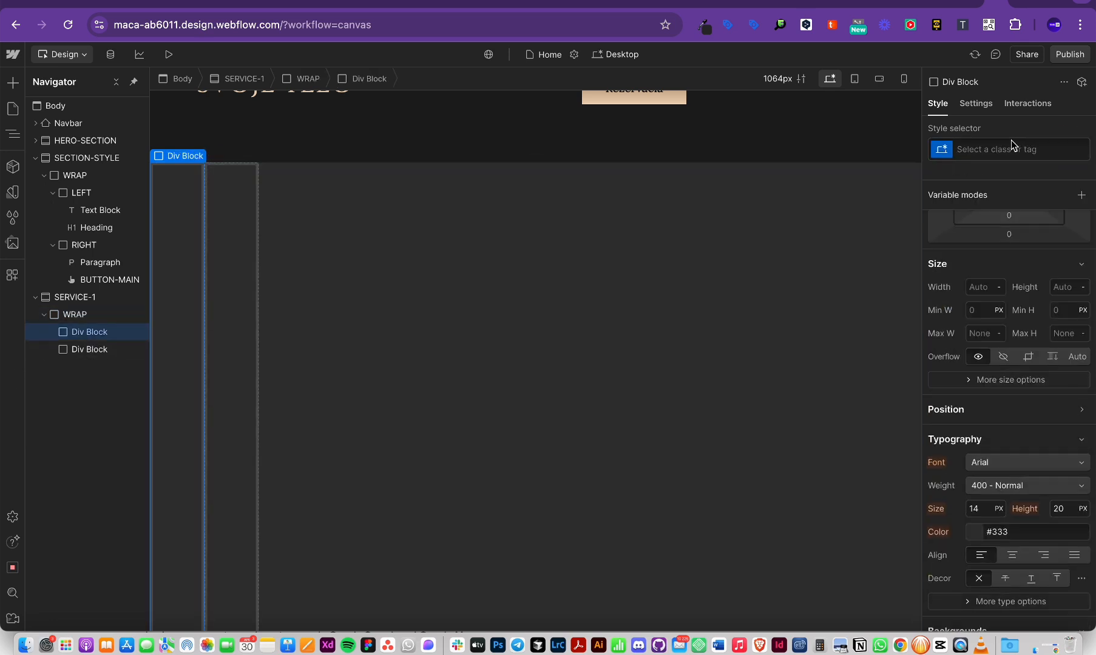
click(1011, 148)
text(ELFT)
key(Return)
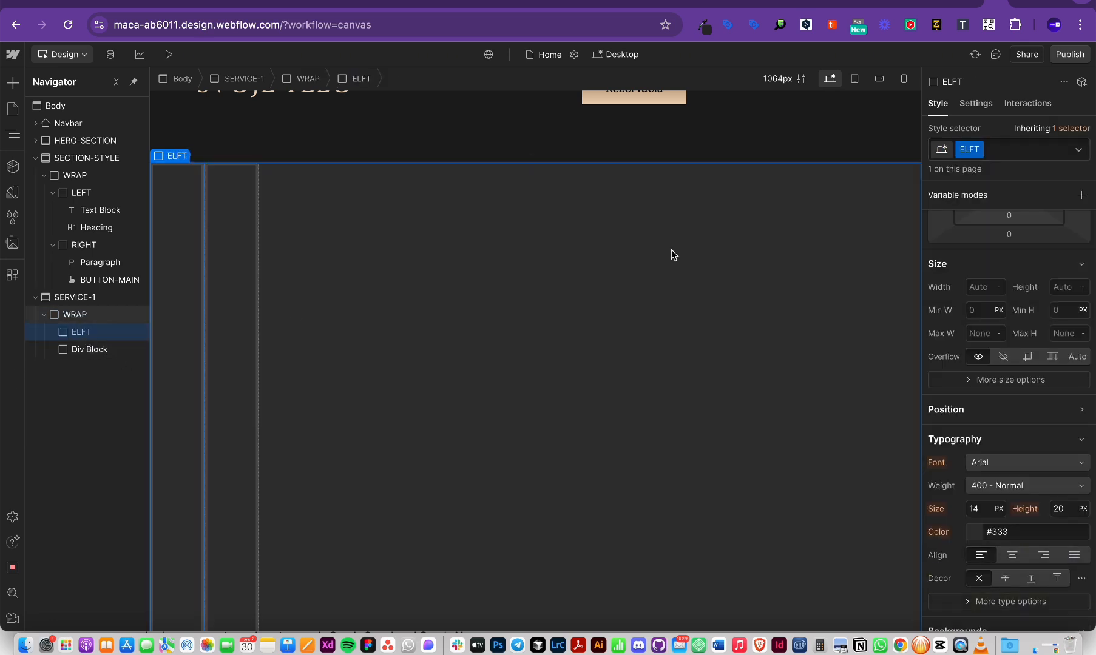
click(1002, 152)
key(BackSpace)
text(left)
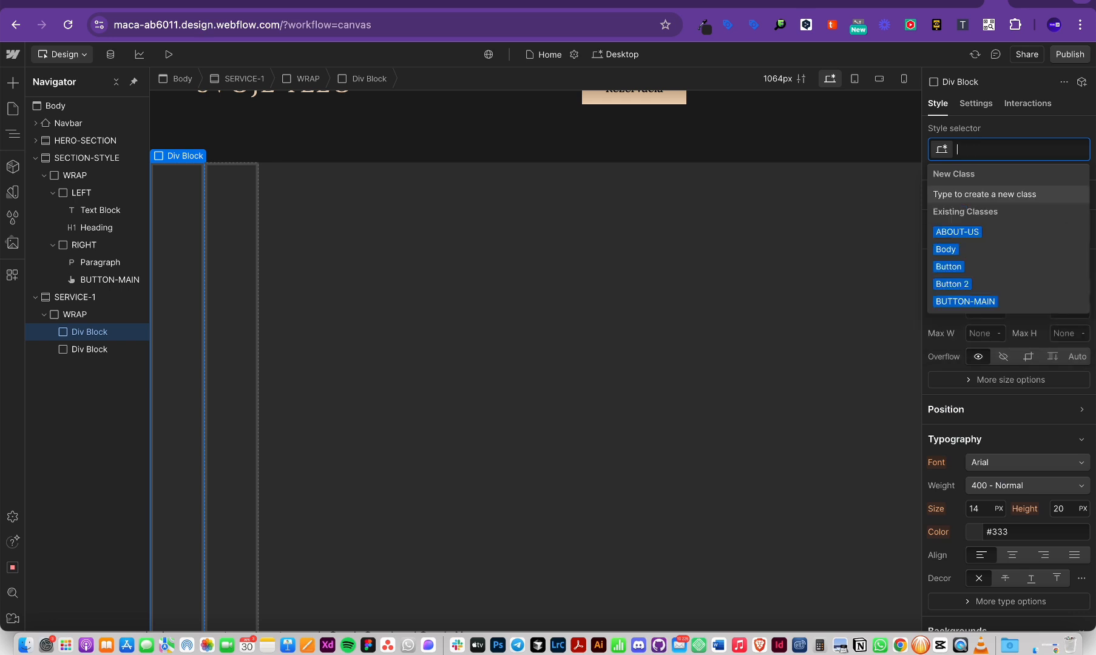
key(Return)
Step: Apply LEFT to the second inner block and check both side-by-side columns
click(97, 349)
click(984, 150)
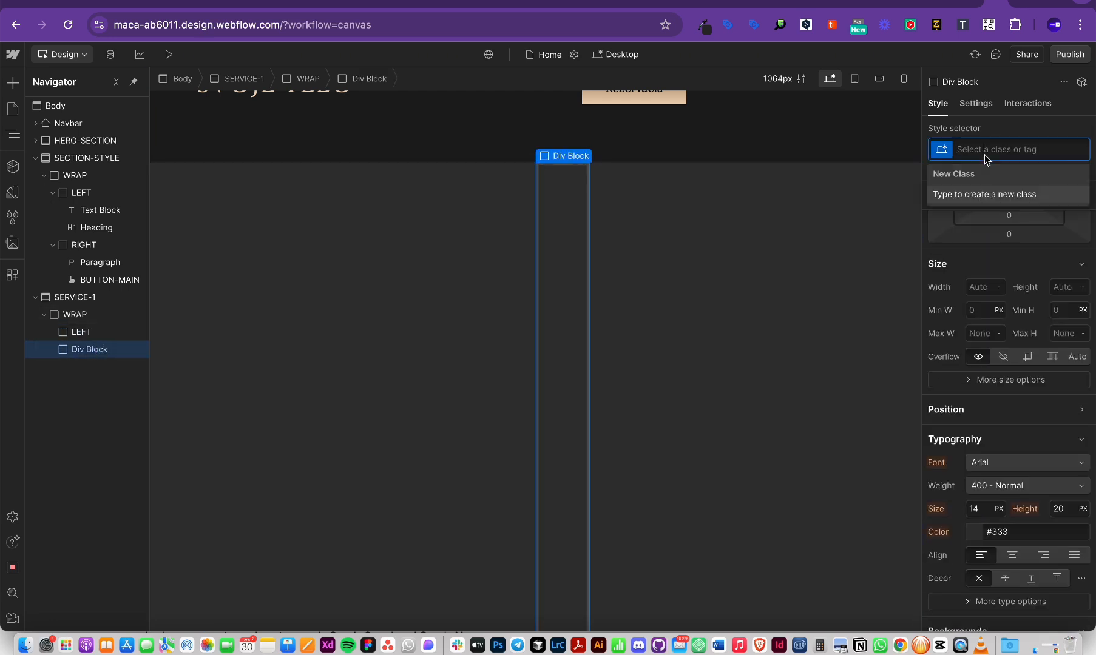
text(LEFT)
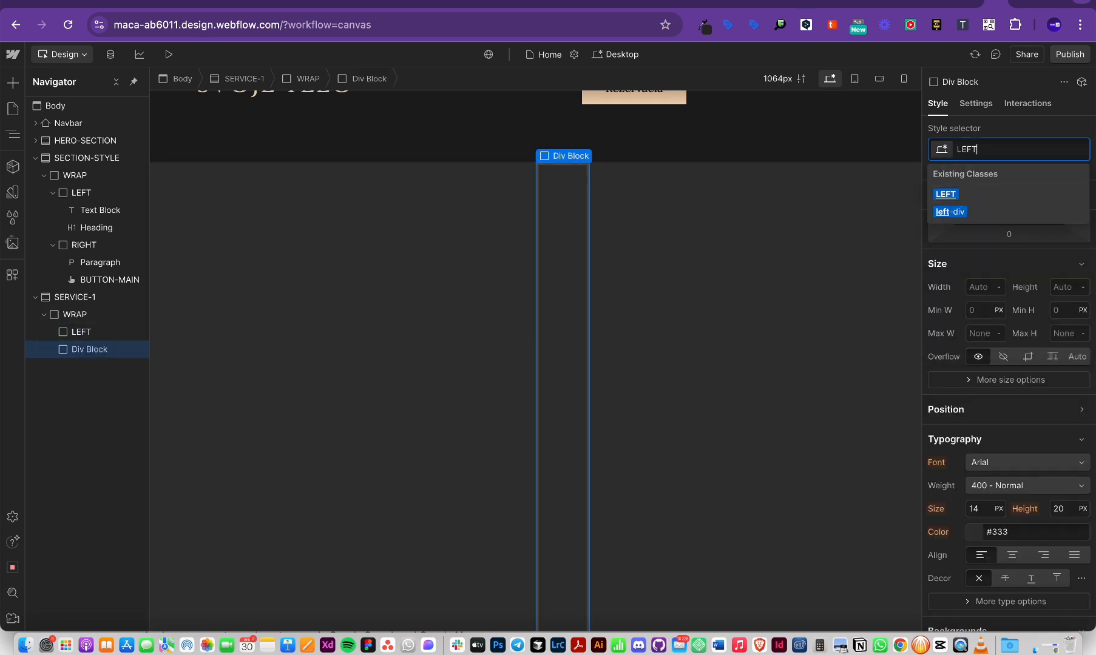
key(Return)
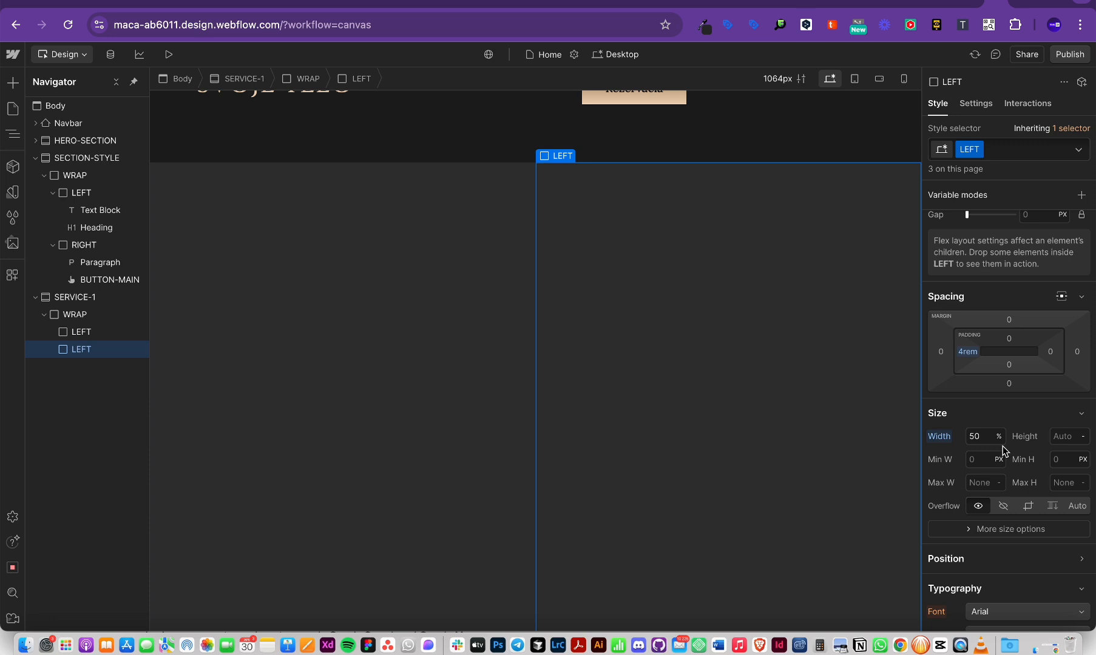
click(291, 478)
click(683, 302)
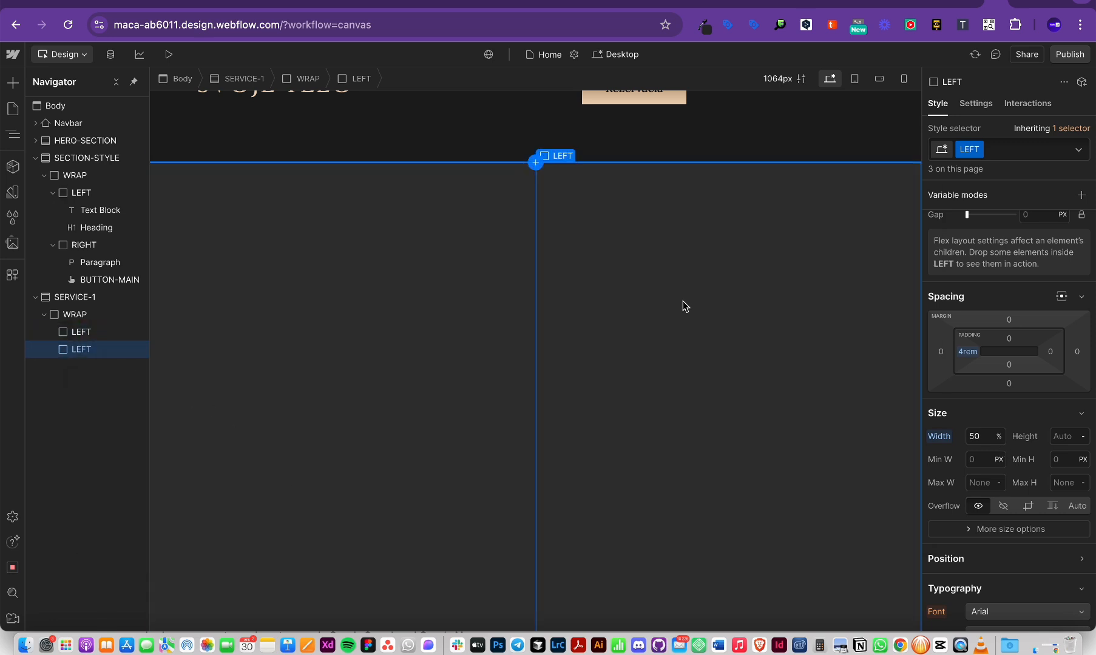
key(super+Tab)
key(super+Tab)
key(super+Tab)
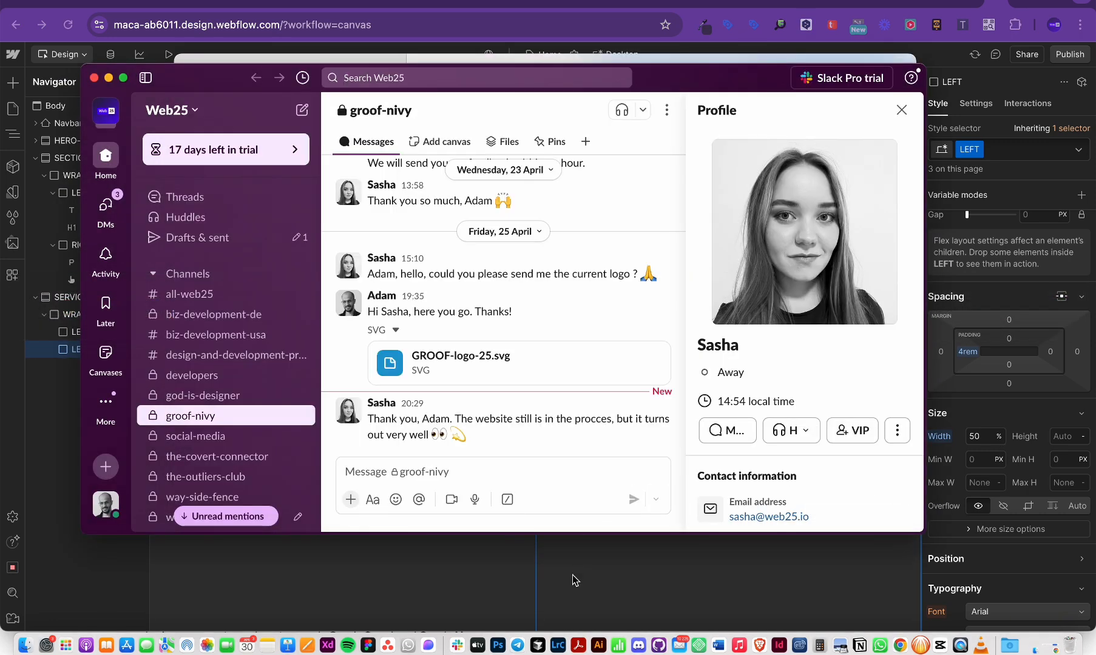
key(super+Tab)
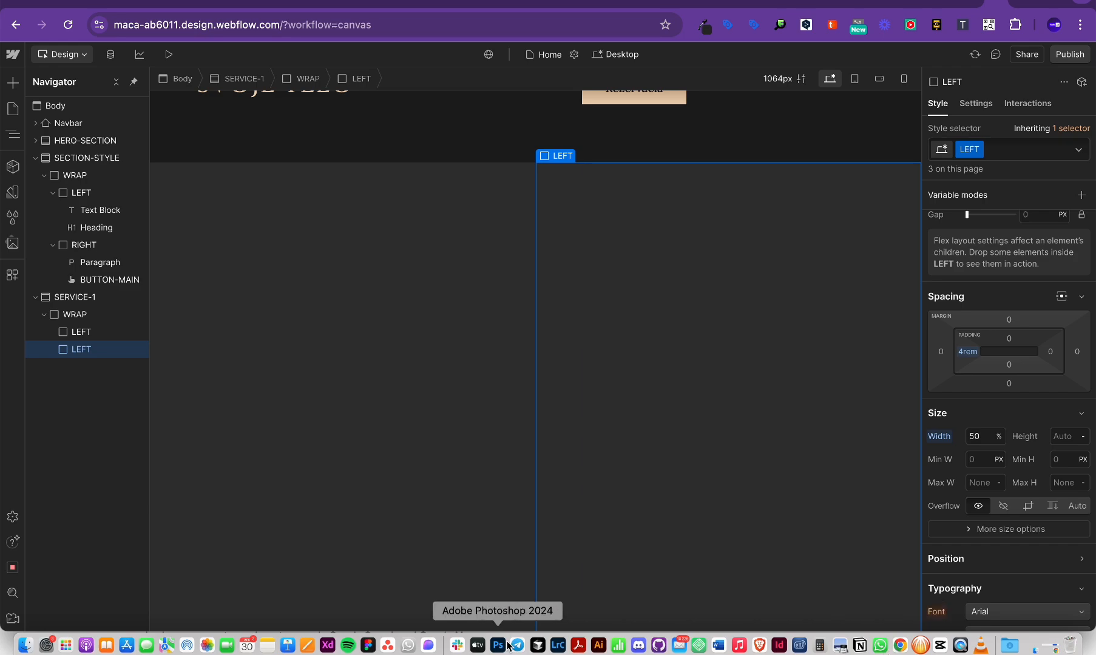
Step: In Figma, cancel saving the branding file and select the bTBgsl massage photo
click(368, 645)
click(911, 504)
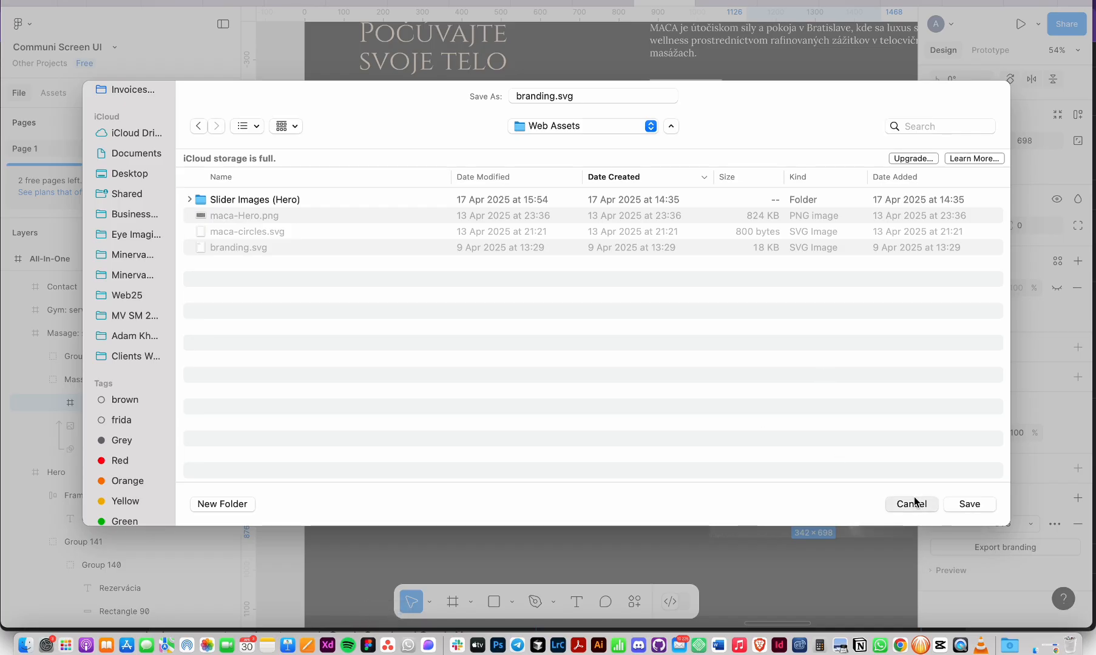
scroll(849, 390, down, 5)
click(821, 280)
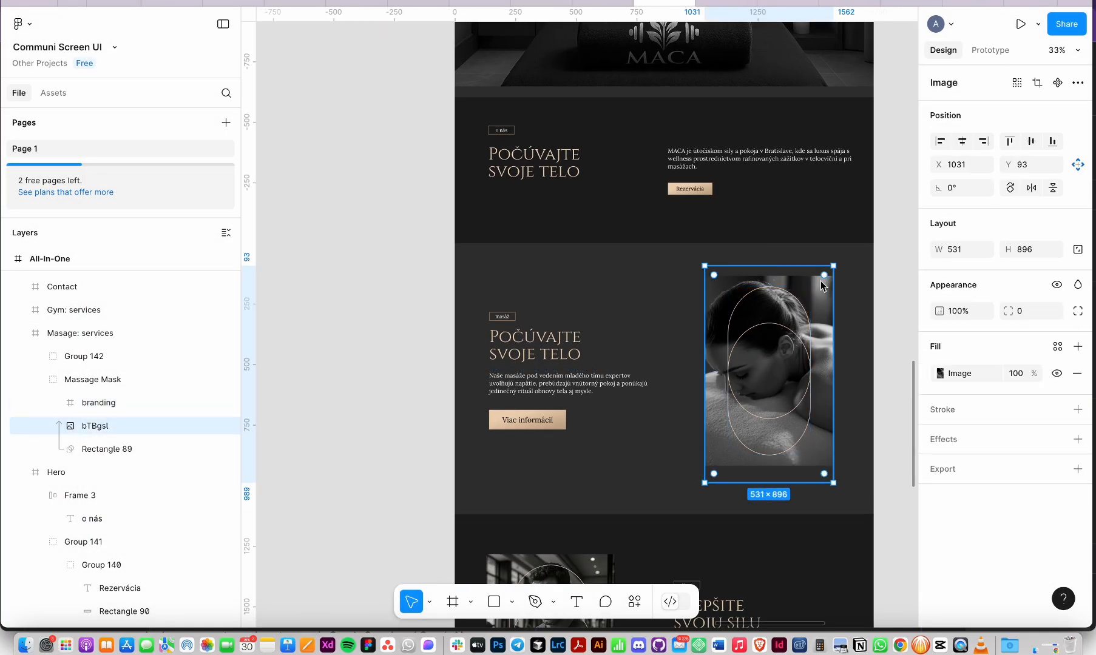
double_click(820, 279)
key(Escape)
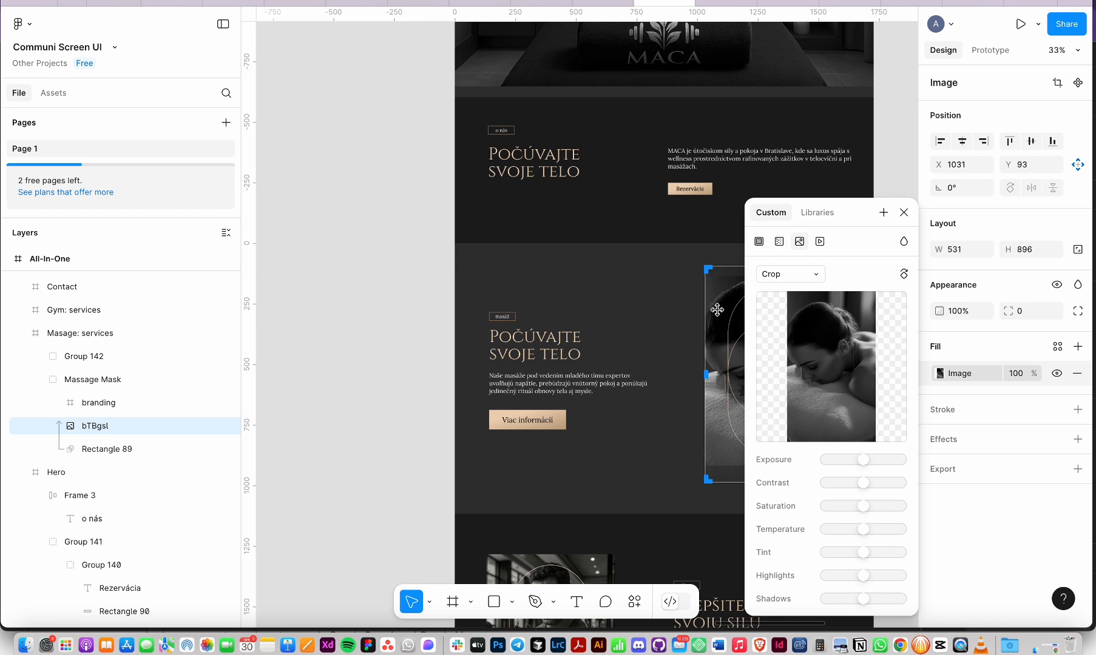
key(Escape)
double_click(712, 333)
key(Escape)
Step: Add a PNG export setting to bTBgsl and save it into Web Assets
click(950, 471)
click(946, 495)
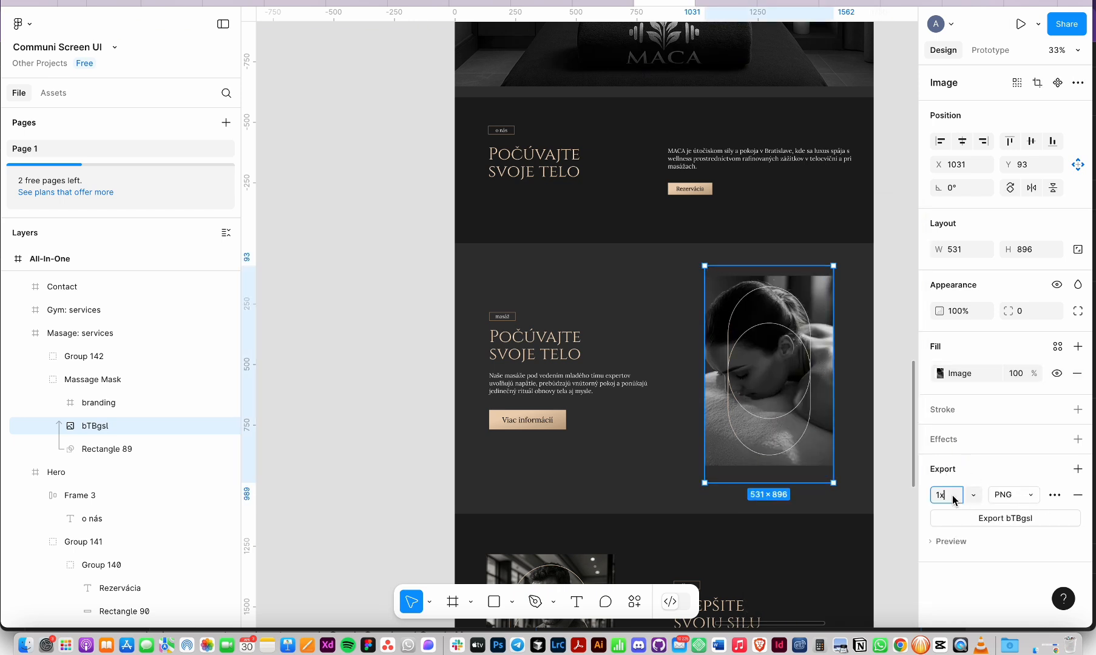
text(2c)
click(986, 517)
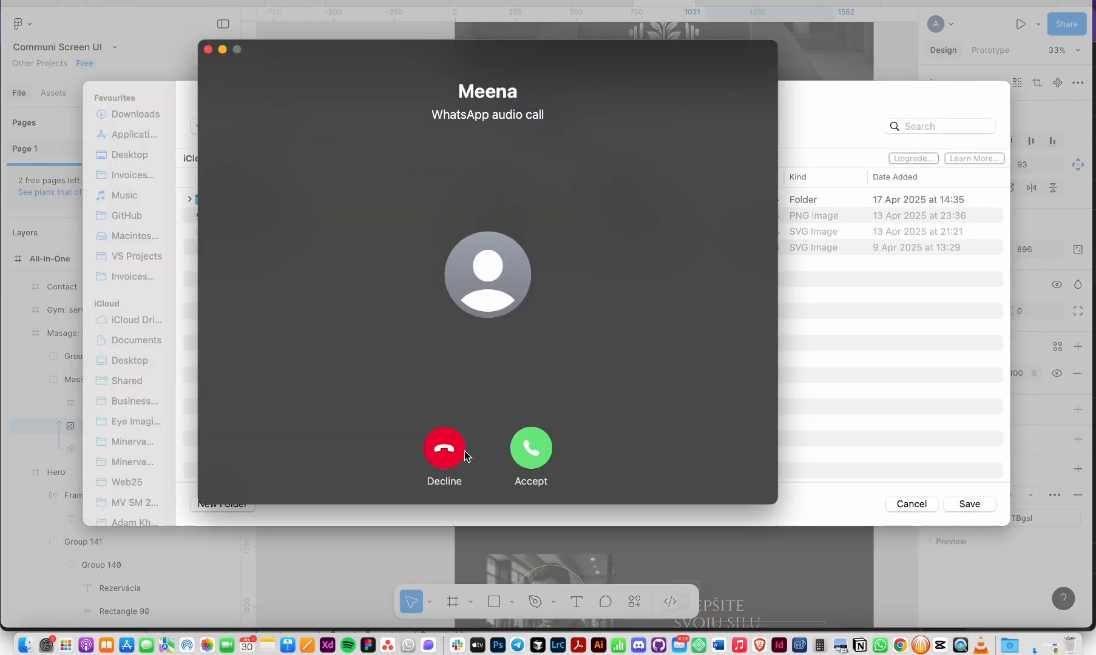
click(465, 455)
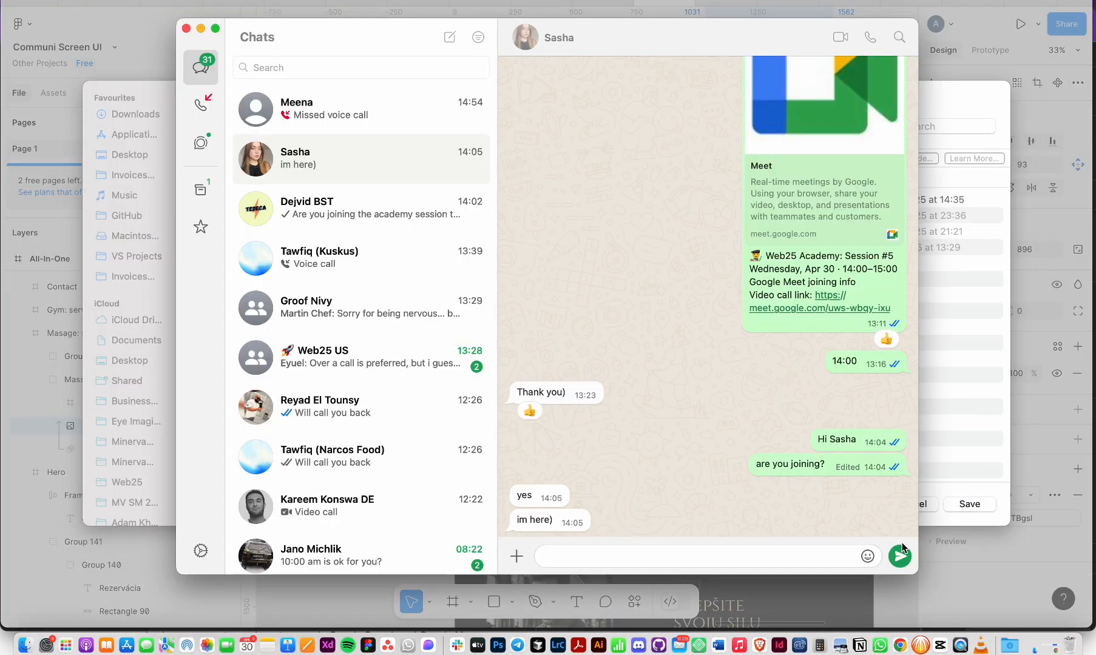
key(super+h)
click(969, 505)
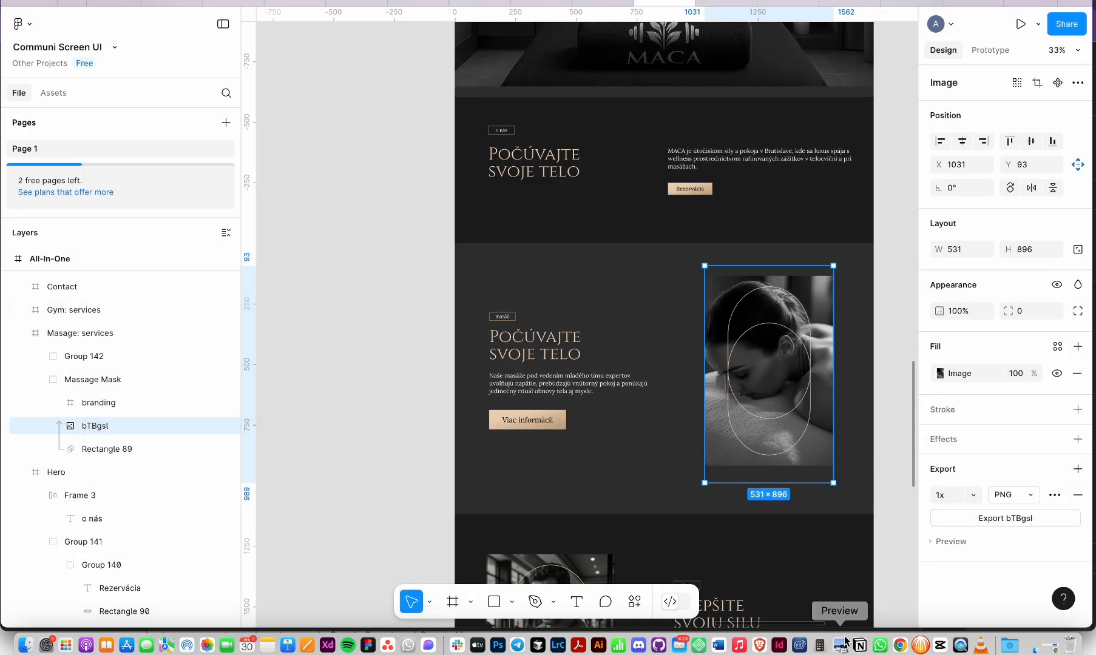
key(super+Tab)
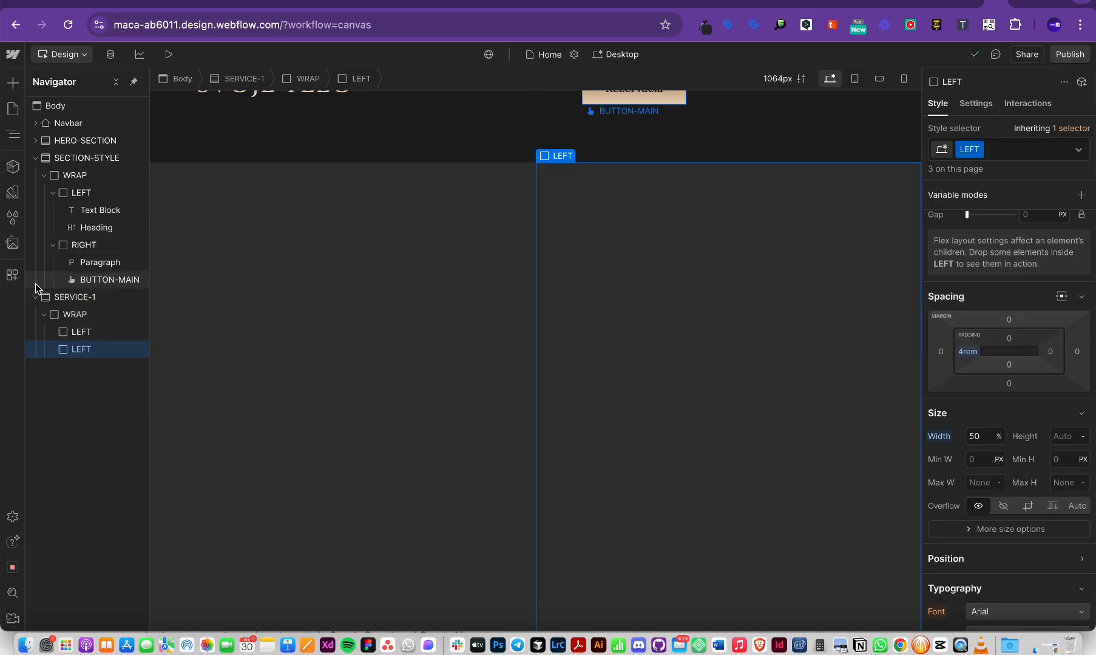
Step: Upload bTBgsl.png and drop it into the second LEFT column
click(13, 244)
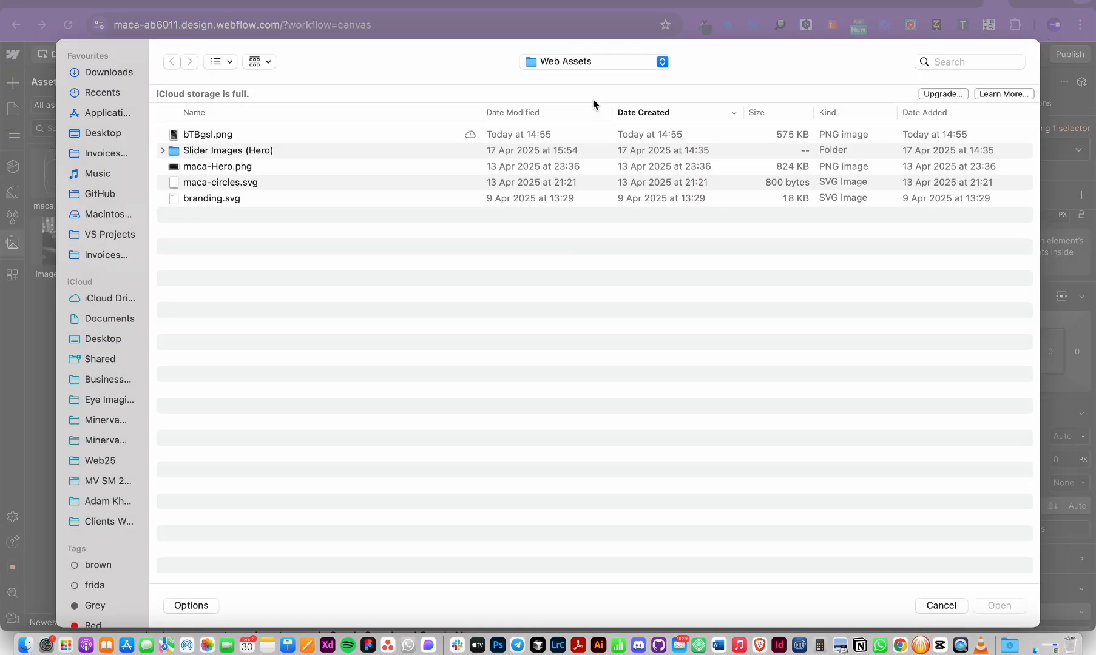
key(space)
click(207, 127)
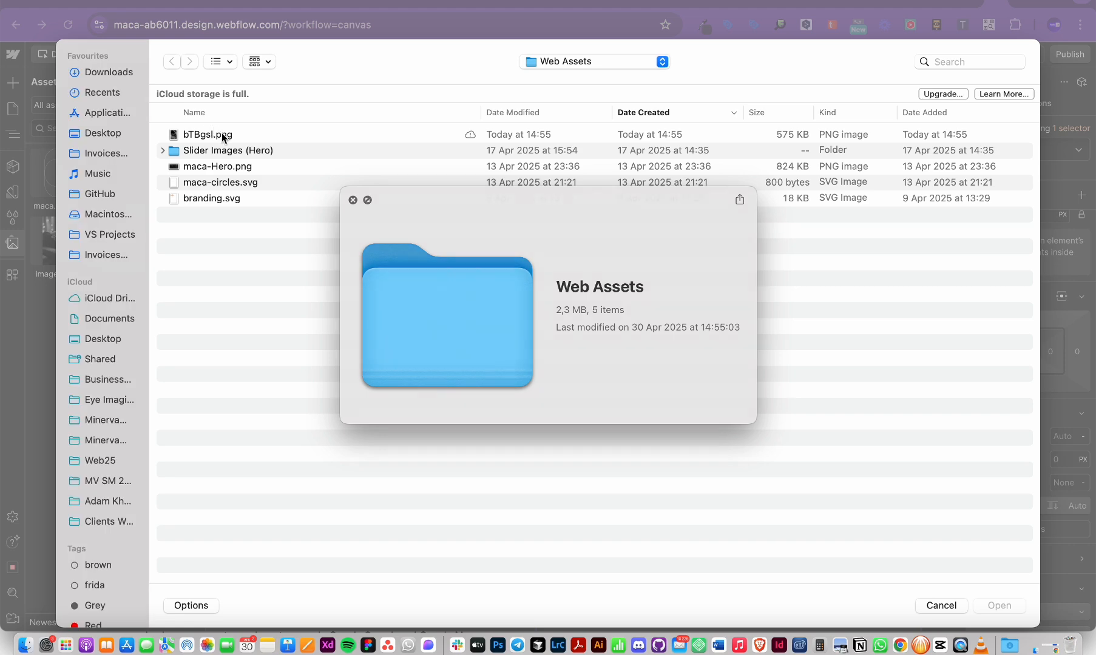
key(space)
double_click(217, 134)
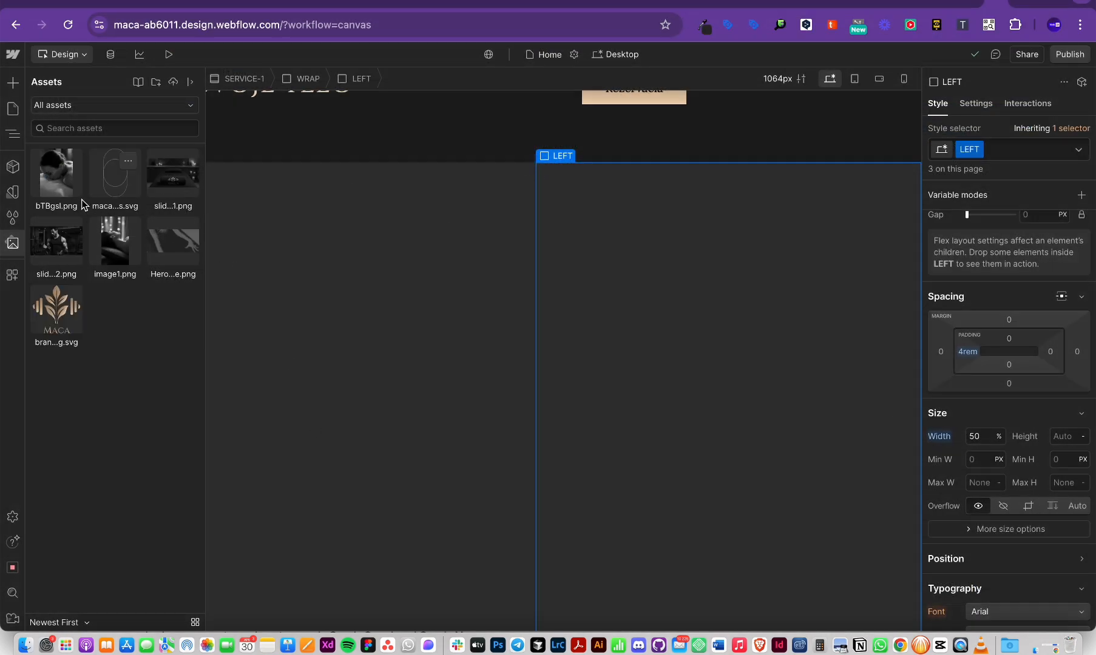
drag(58, 183, 701, 370)
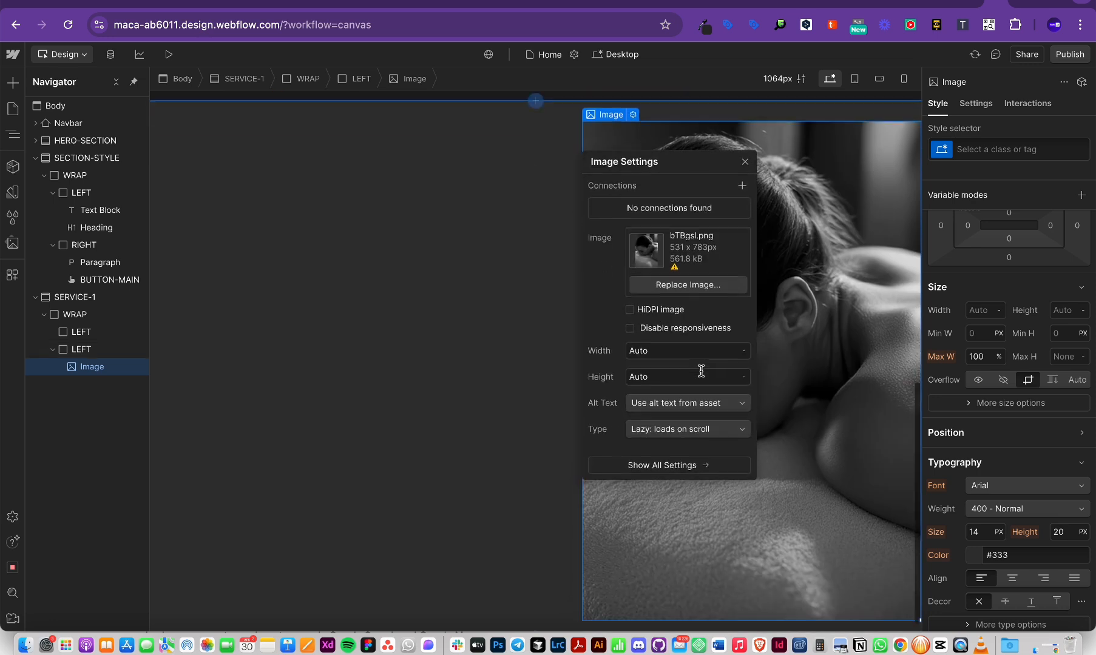
click(838, 371)
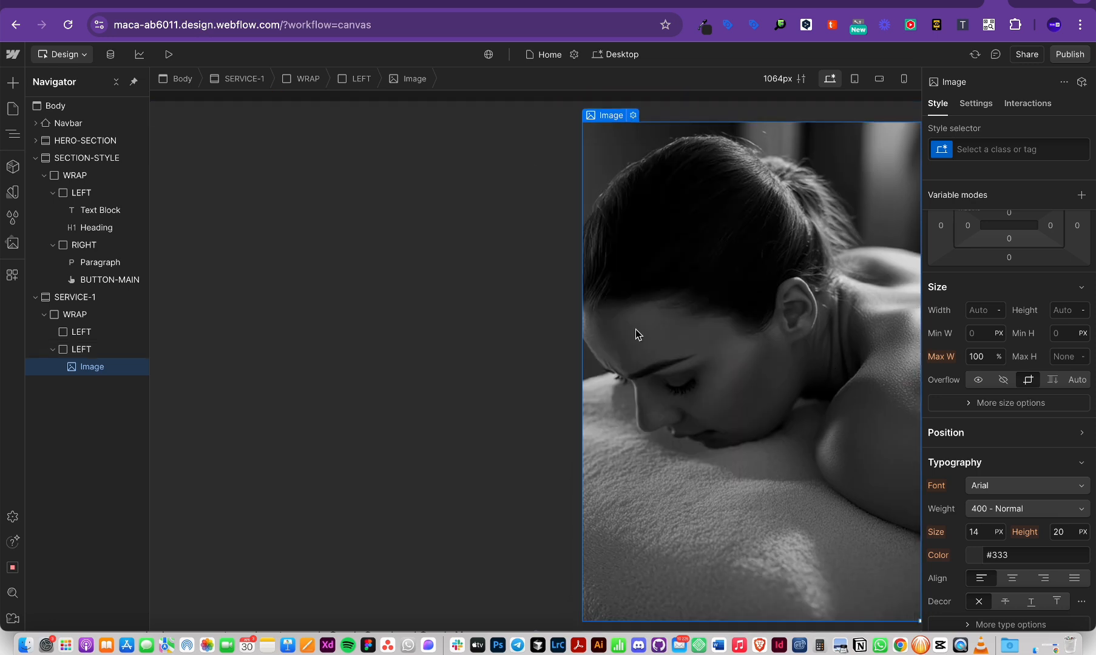
Step: Drag the maca circles graphic into the column above the massage photo
click(12, 244)
click(128, 160)
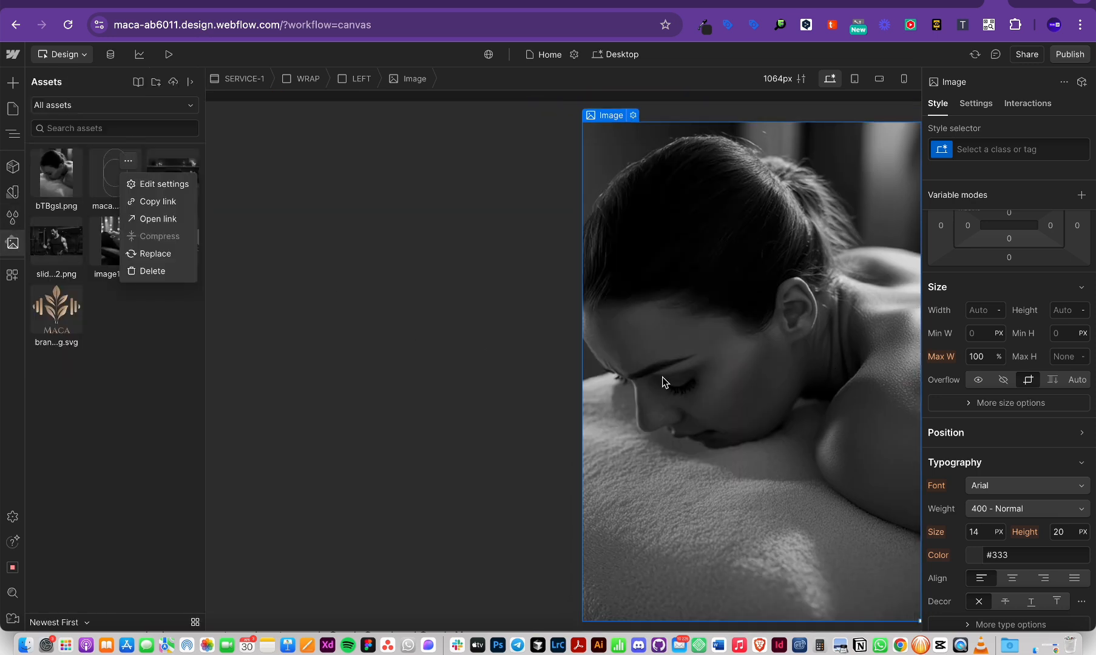
click(107, 173)
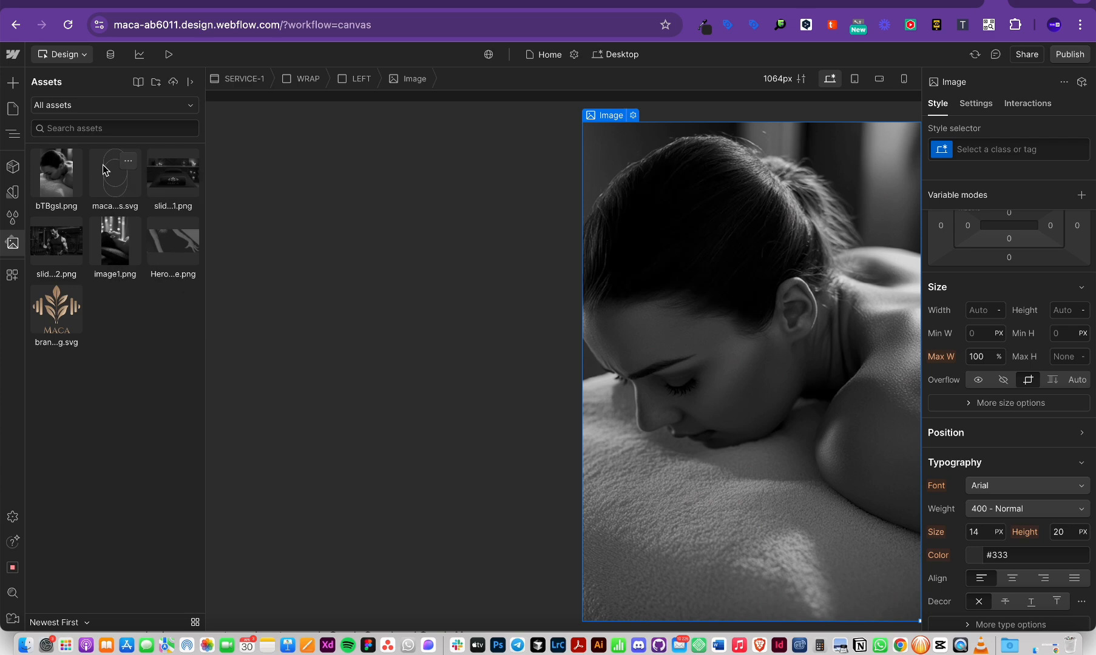
drag(106, 173, 674, 321)
Step: Select the photo and circles graphic in turn while zooming the browser to check them
click(835, 428)
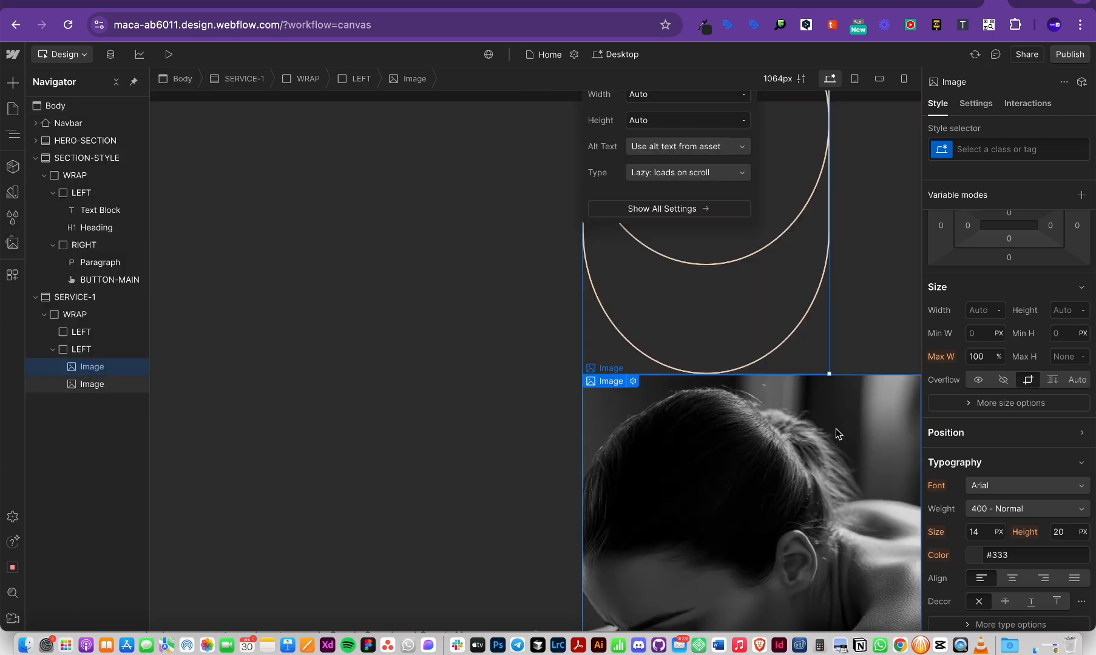
scroll(870, 350, down, 1)
key(super+minus)
key(super+minus)
key(super+minus)
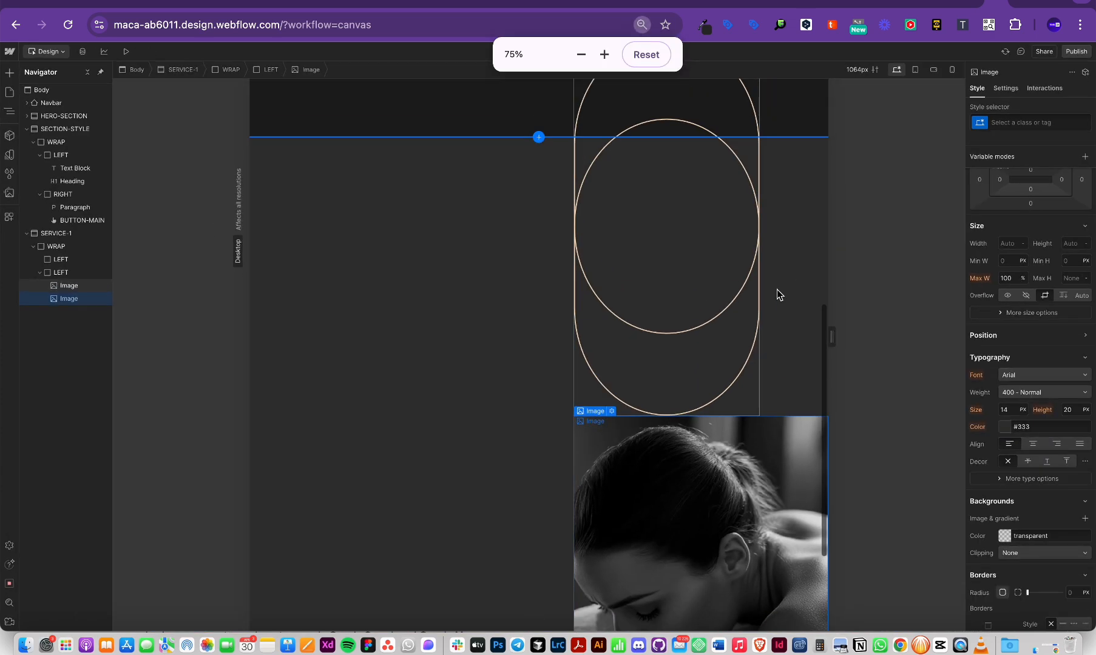
scroll(692, 292, down, 4)
scroll(691, 290, up, 2)
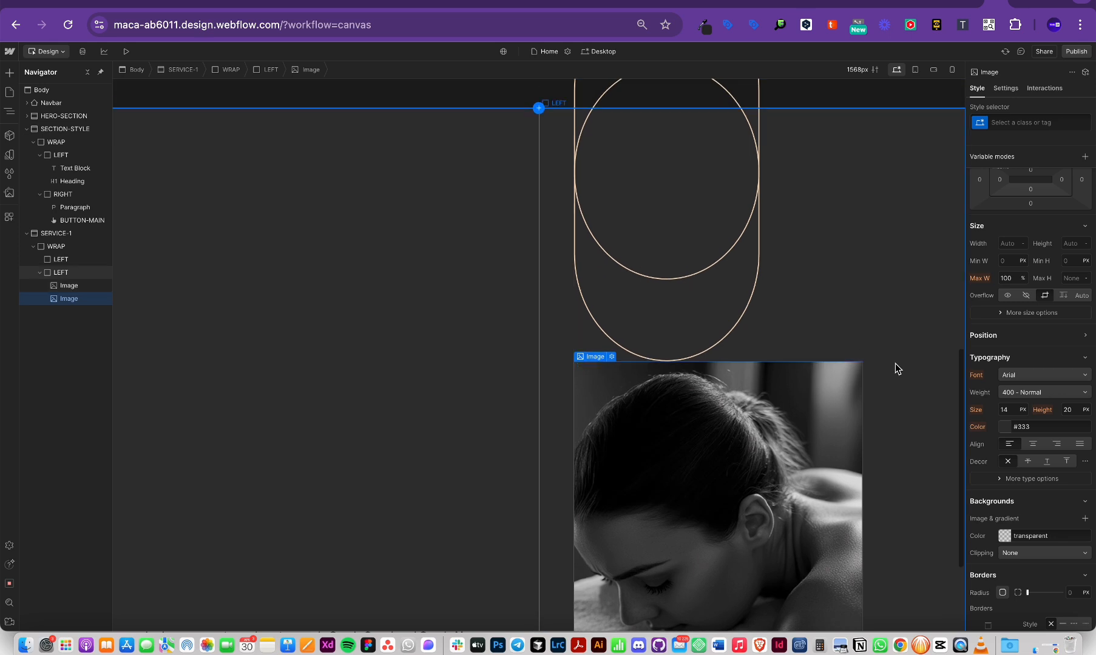
click(721, 288)
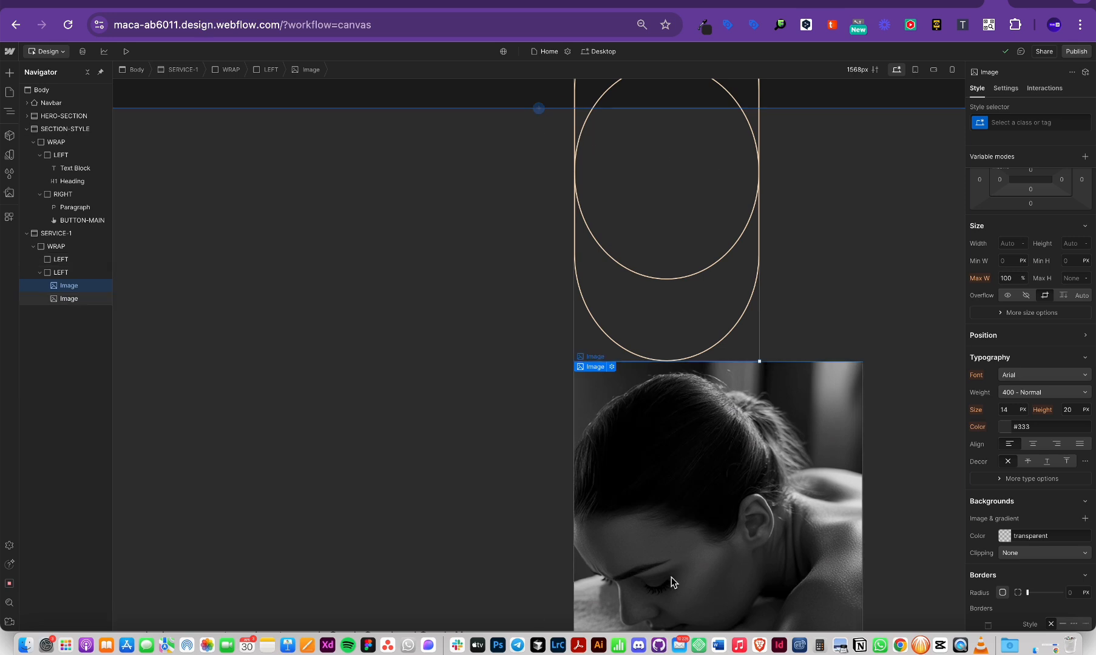
scroll(745, 477, down, 3)
scroll(670, 378, up, 2)
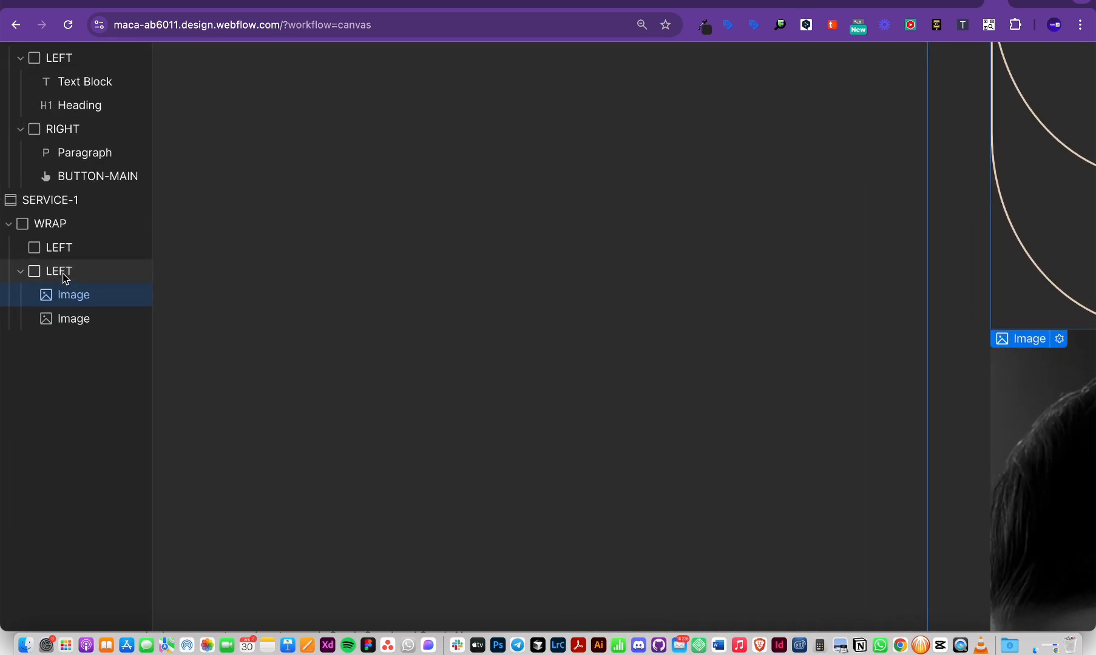
key(super+minus)
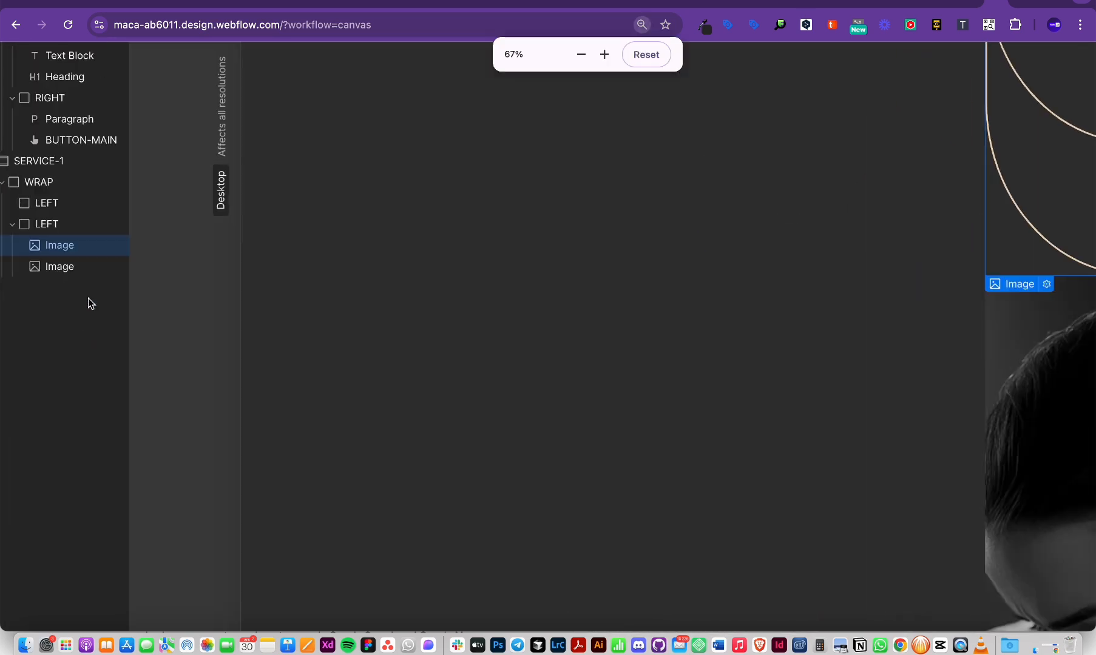
key(super+plus)
key(super+plus)
key(super+plus)
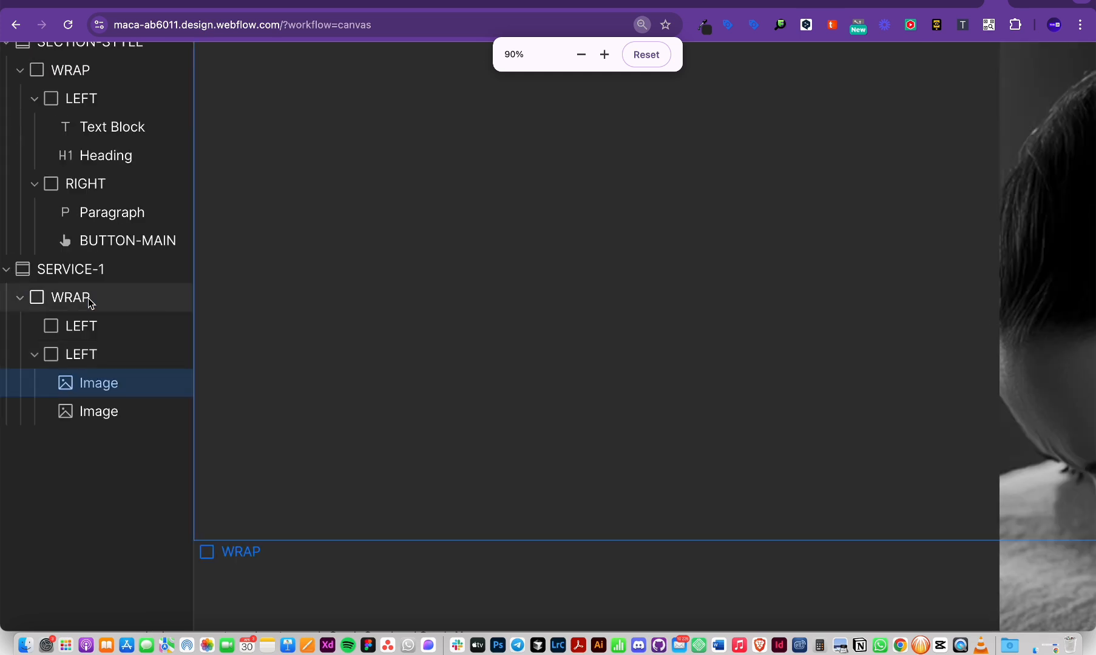
key(super+minus)
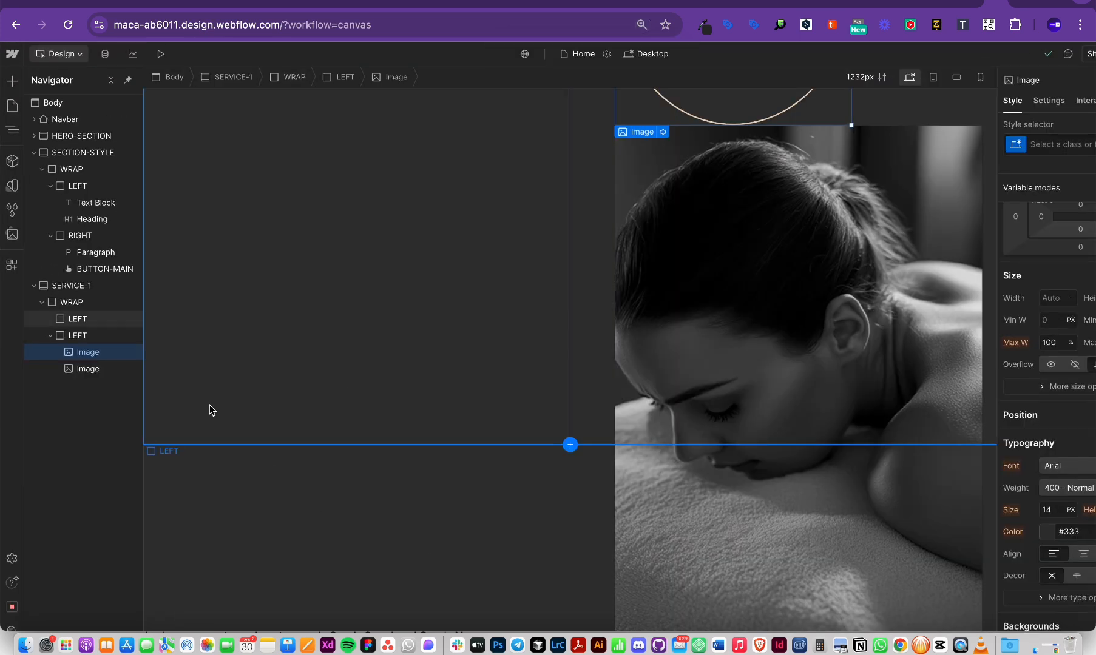
Step: Duplicate the second column's LEFT class and name the copy RIGHT-DIV
click(72, 335)
click(1054, 151)
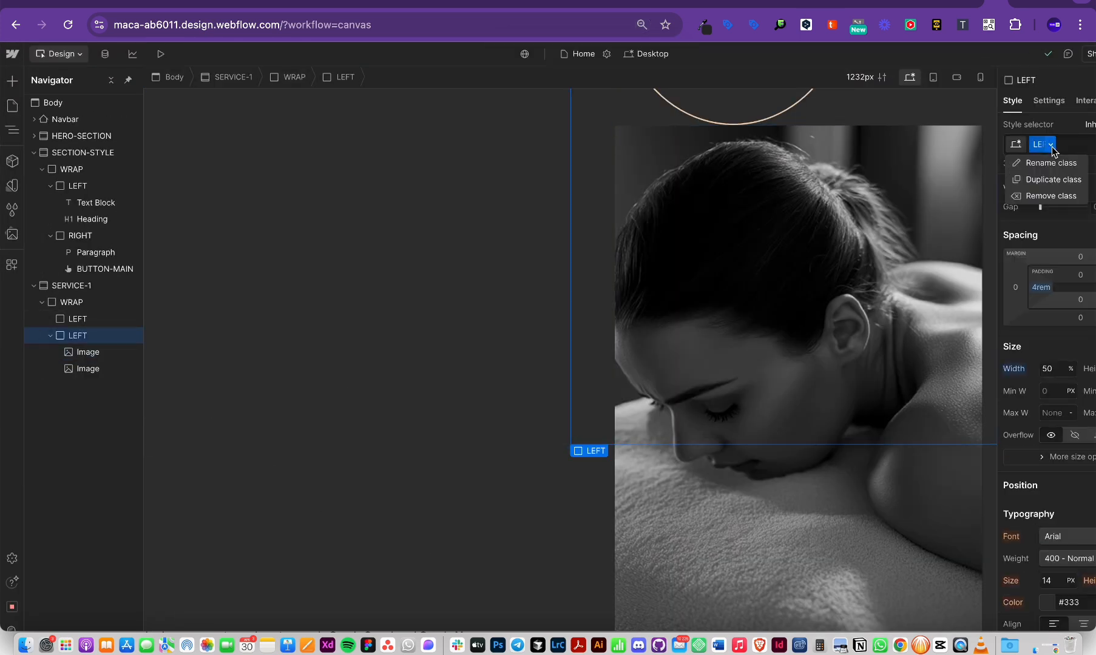
click(1049, 180)
text(RIGHT)
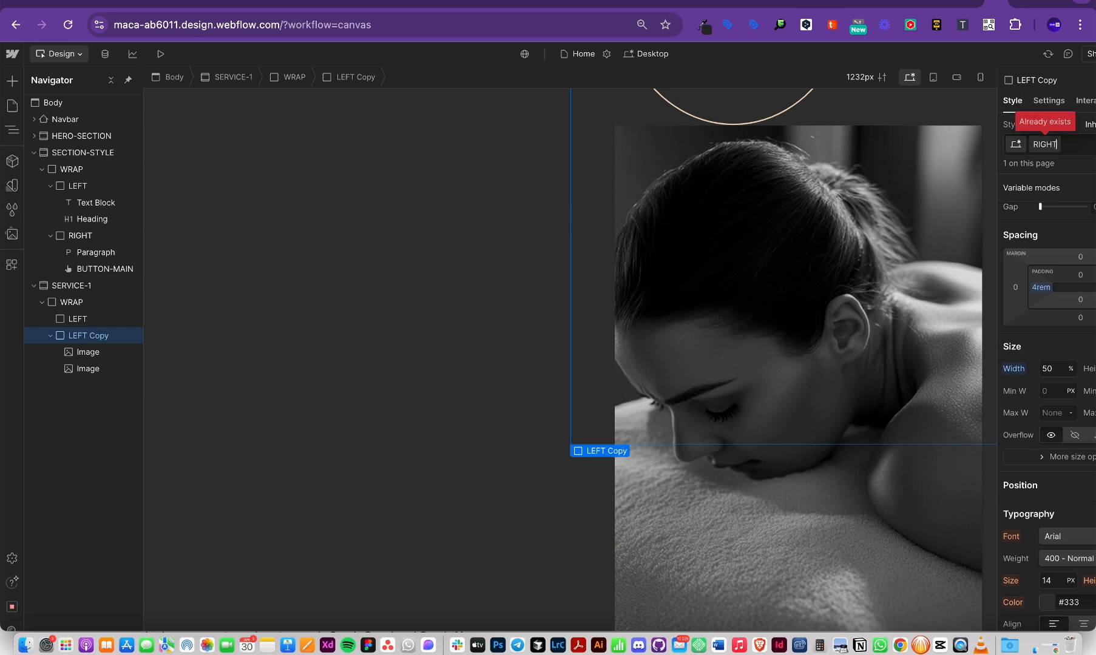
key(Return)
click(1059, 145)
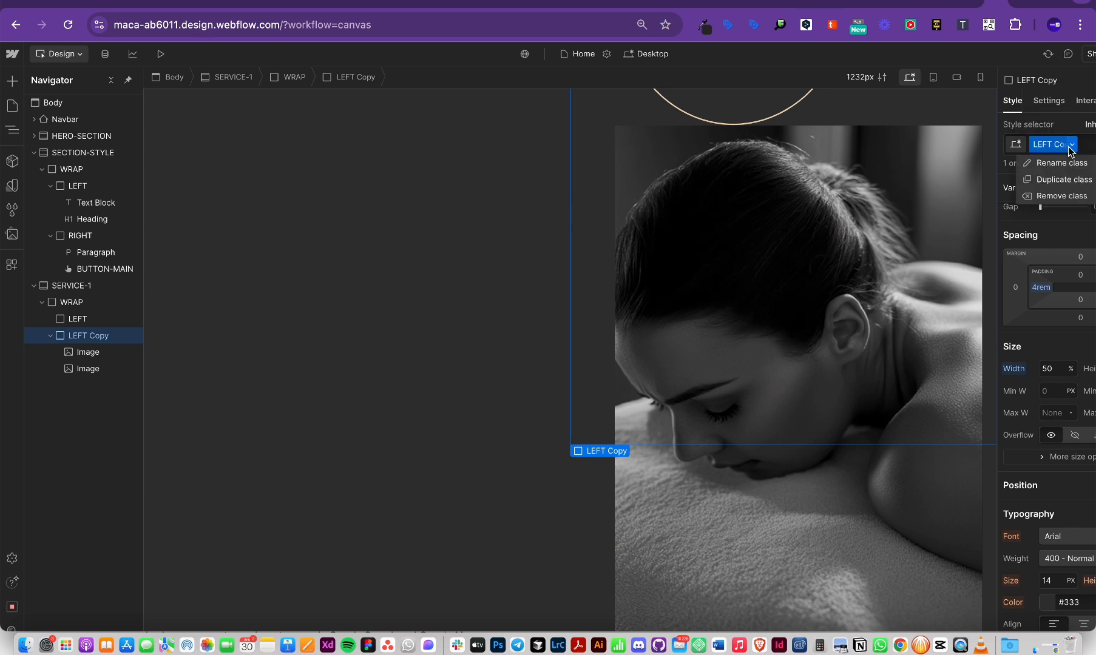
click(1033, 181)
text(RIGHT)
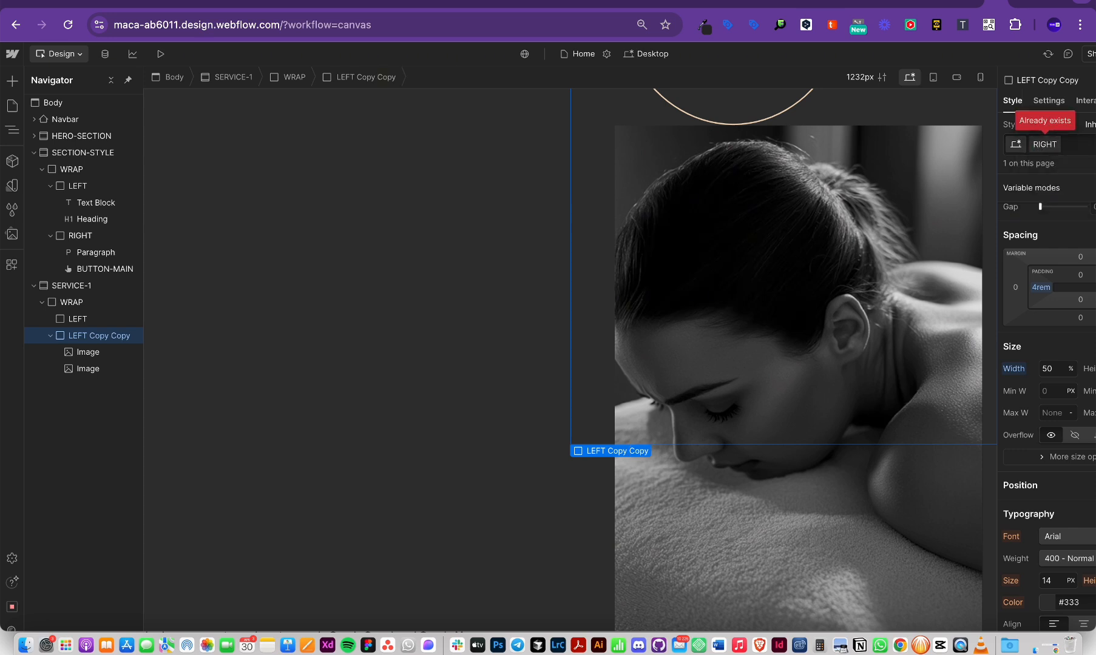
text(-DIV)
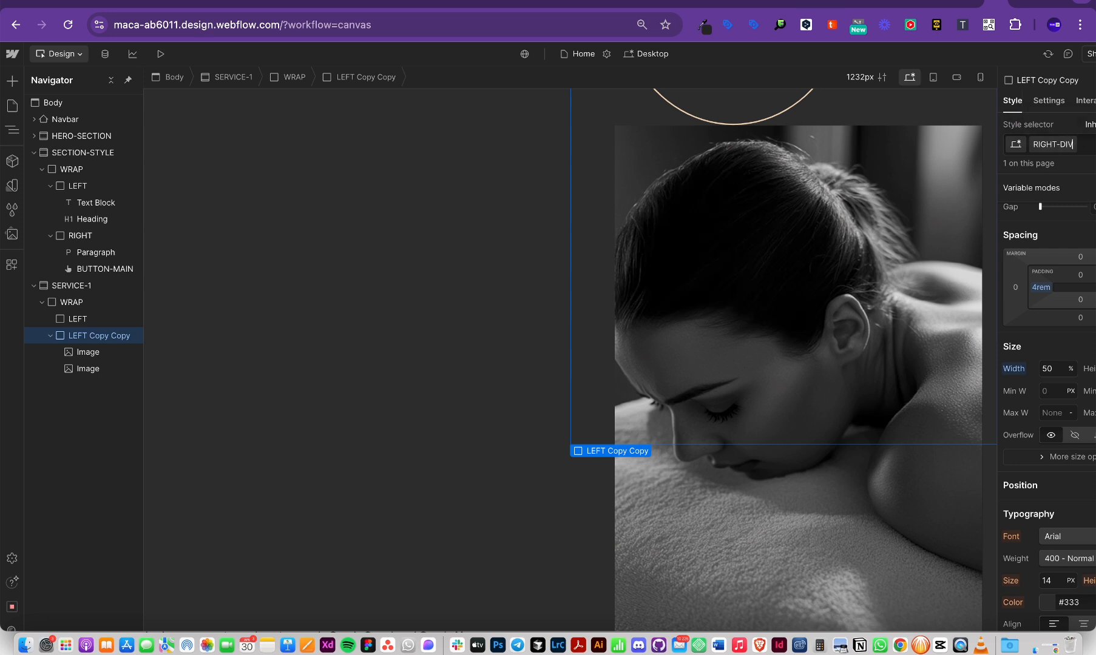
key(Return)
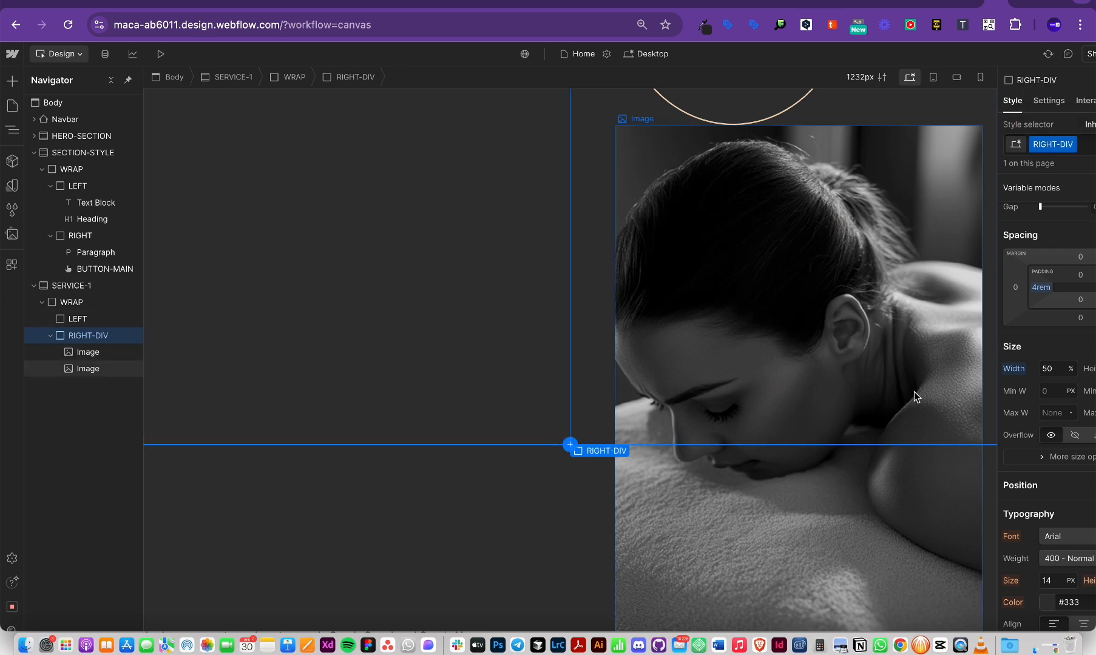
key(ctrl+minus)
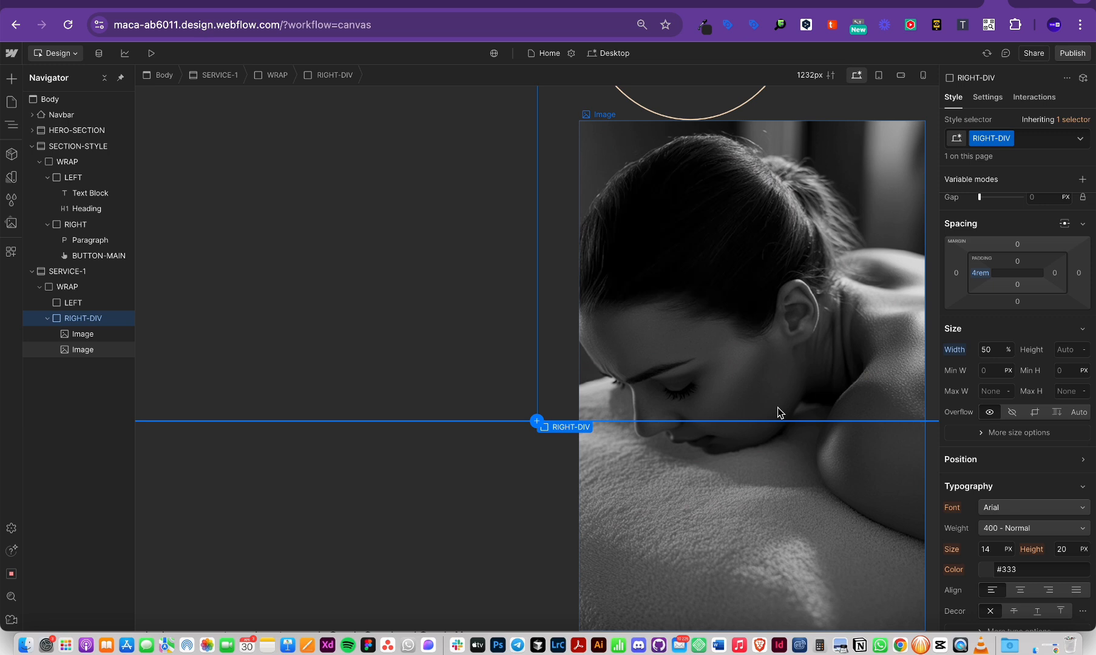
Step: Select the RIGHT-DIV column and scroll through its style settings
click(85, 332)
click(87, 350)
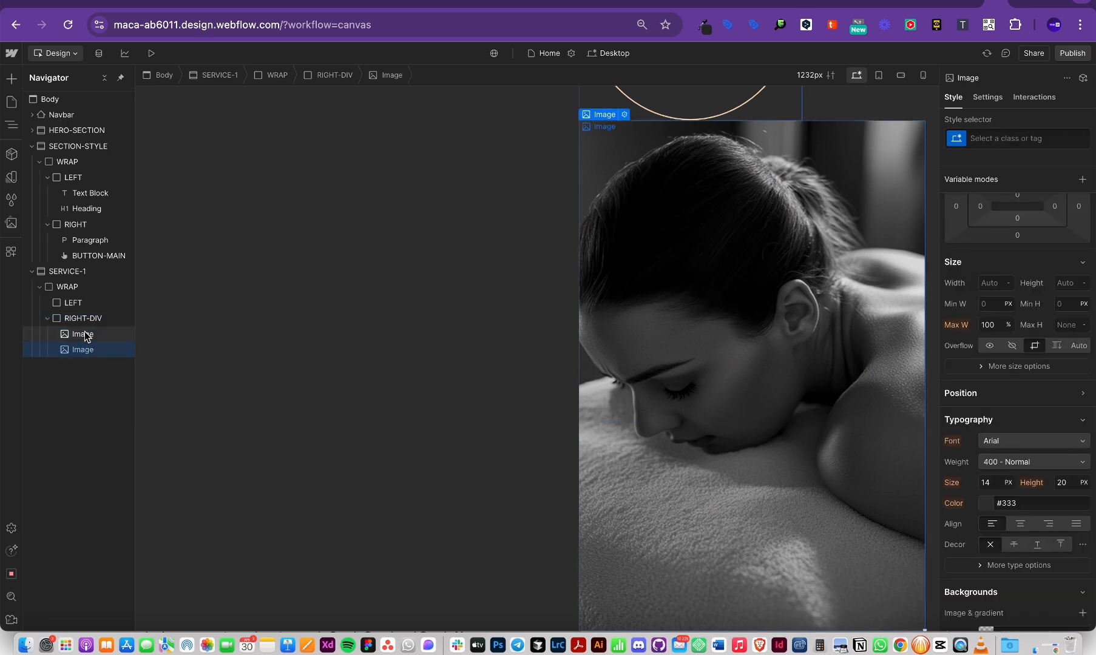
click(77, 317)
scroll(1071, 389, down, 2)
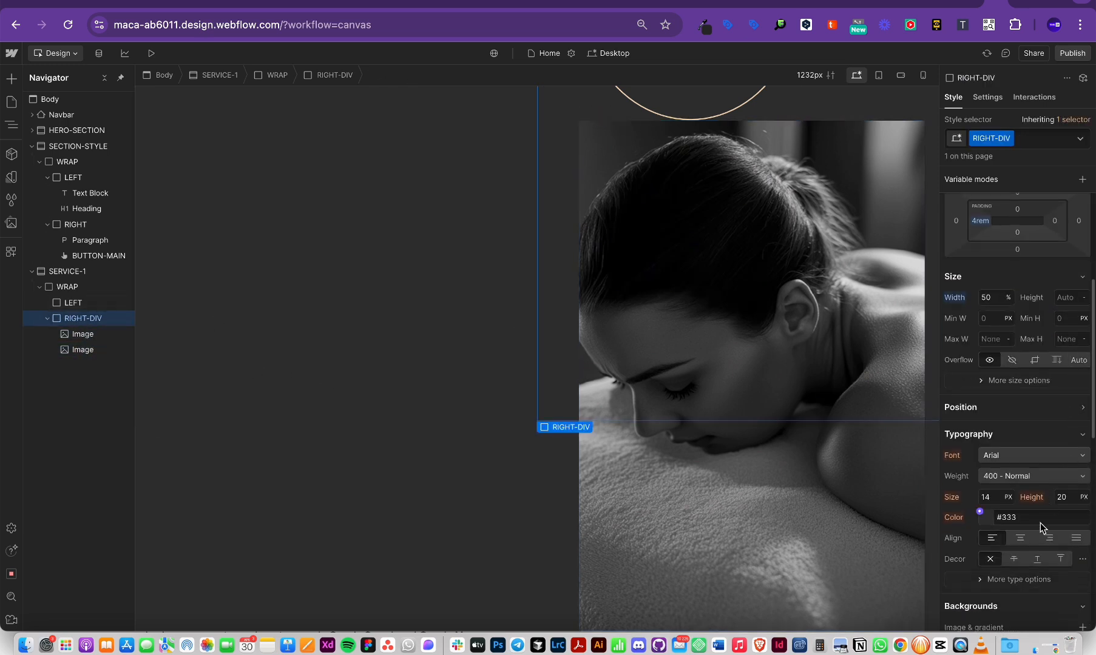
scroll(1041, 525, up, 3)
scroll(1040, 527, down, 5)
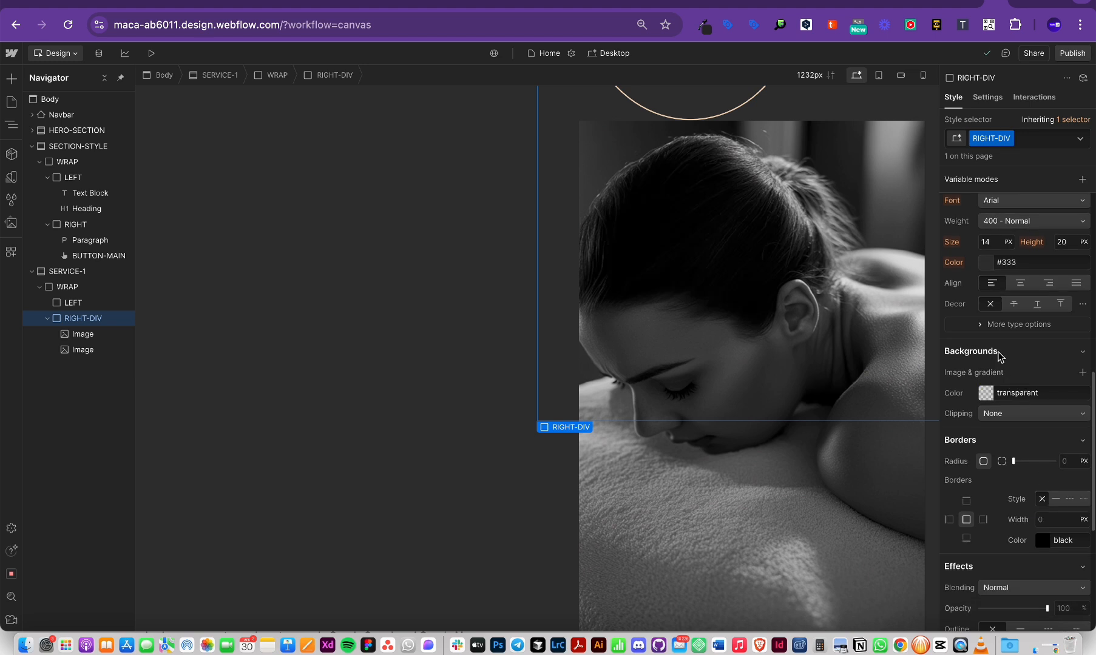
scroll(1038, 358, up, 2)
scroll(1032, 499, down, 3)
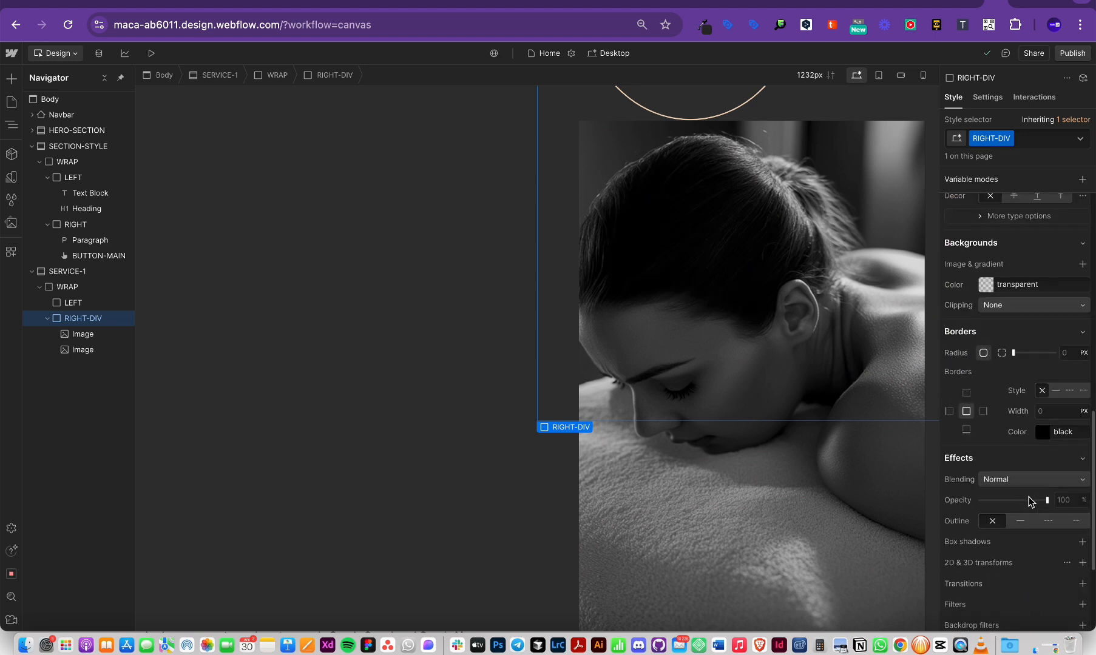
scroll(1029, 501, up, 6)
scroll(1030, 501, down, 3)
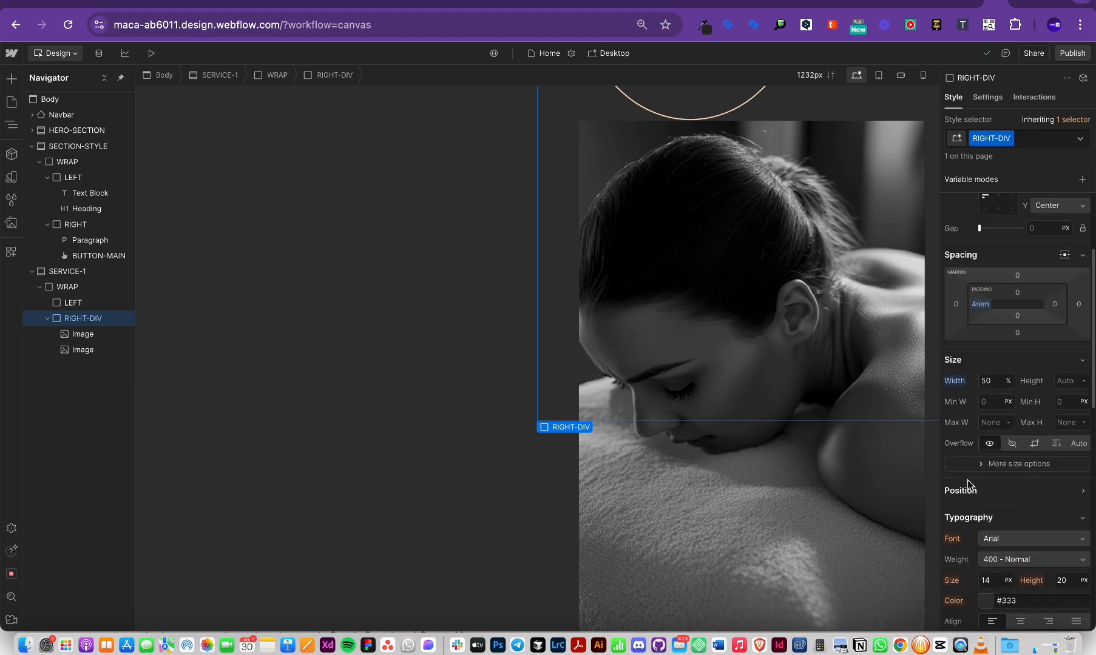
scroll(1059, 480, down, 7)
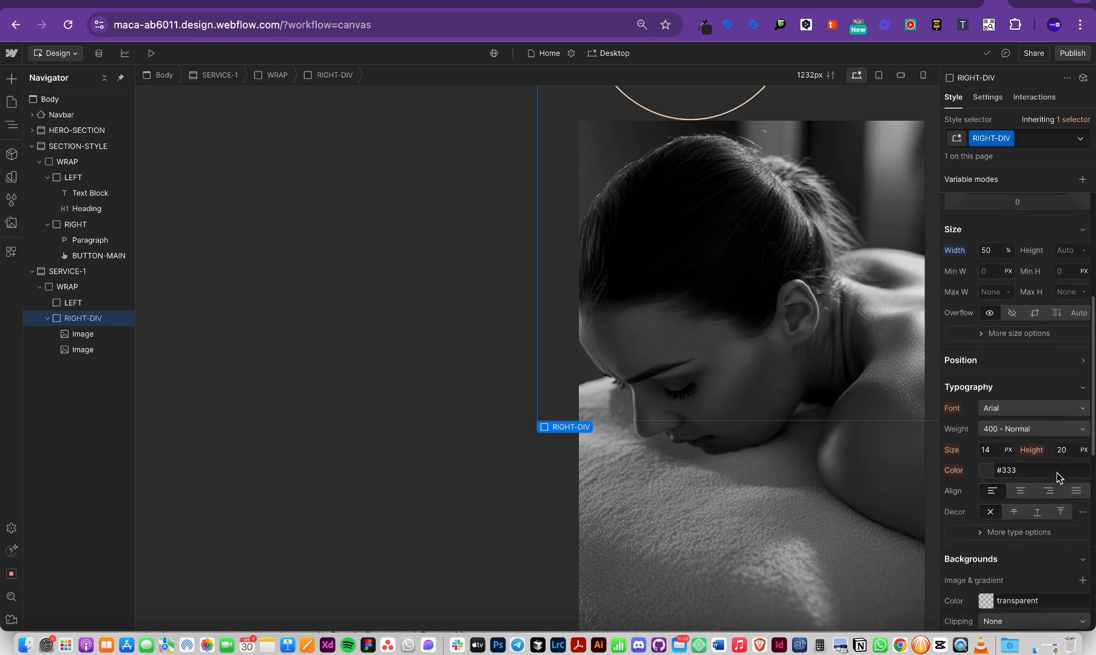
scroll(1058, 480, down, 2)
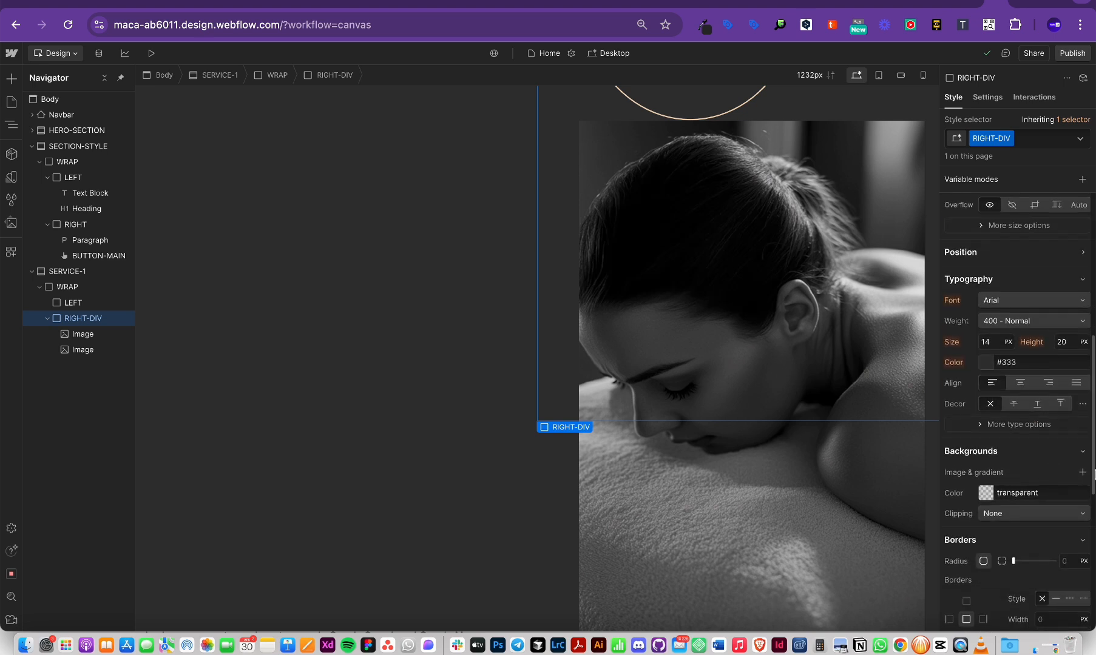
scroll(1037, 456, up, 9)
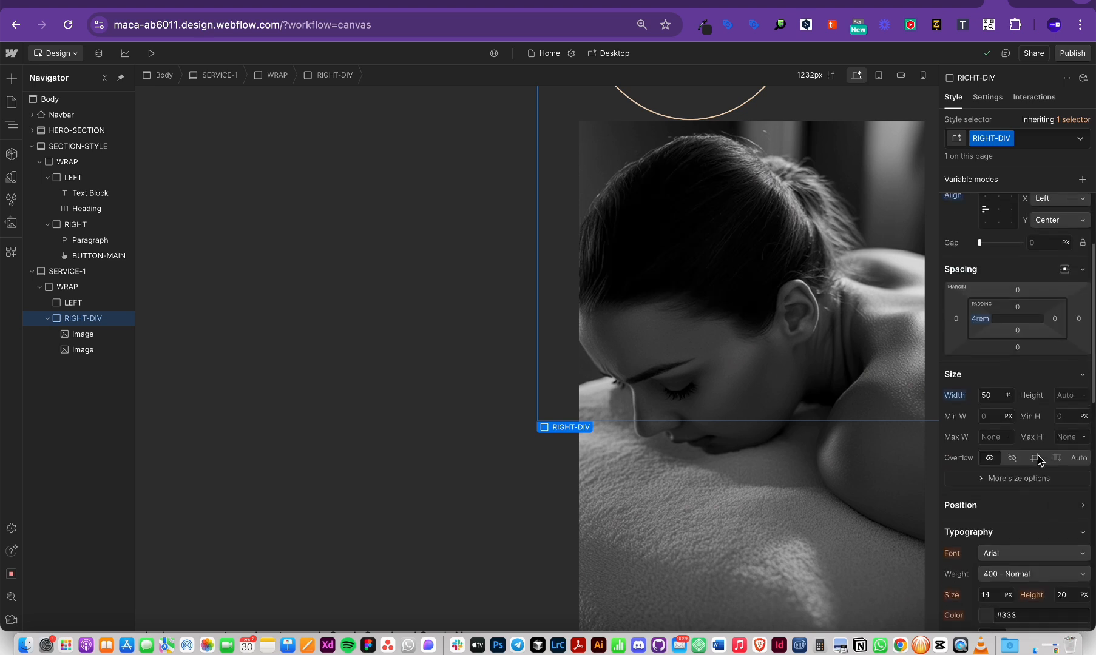
scroll(1004, 523, up, 4)
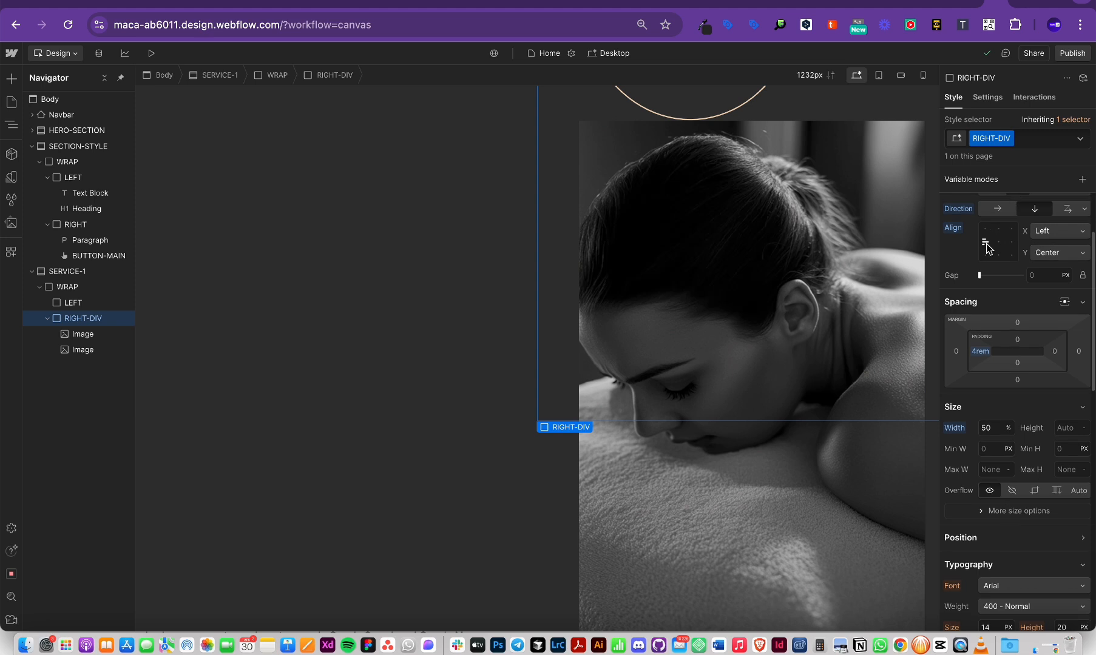
scroll(977, 313, up, 1)
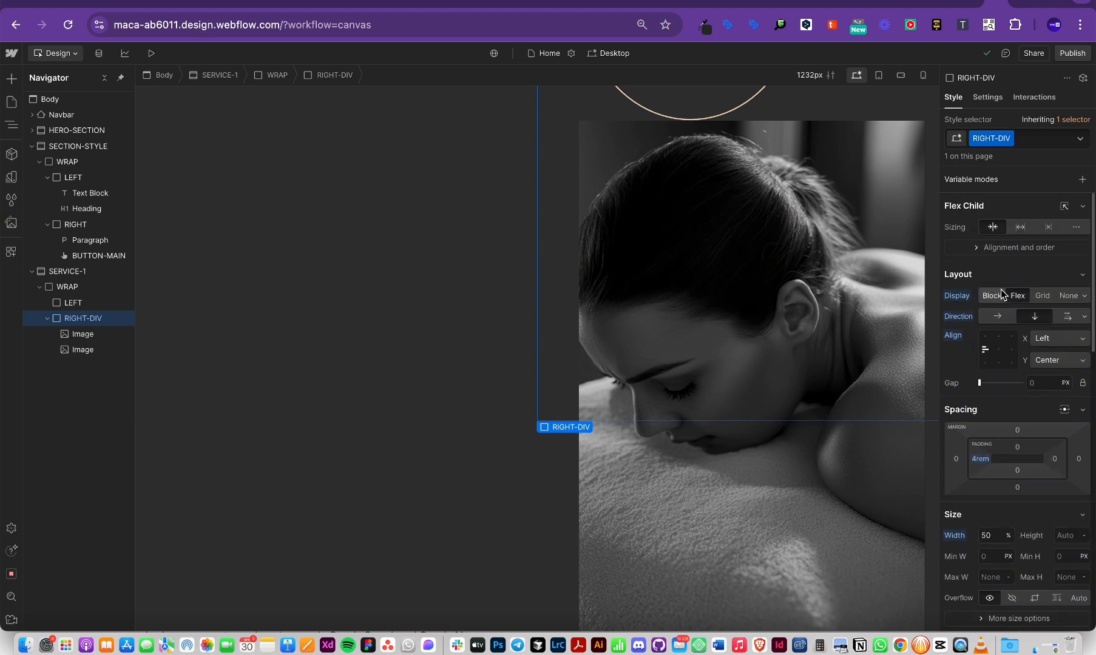
scroll(1013, 322, down, 4)
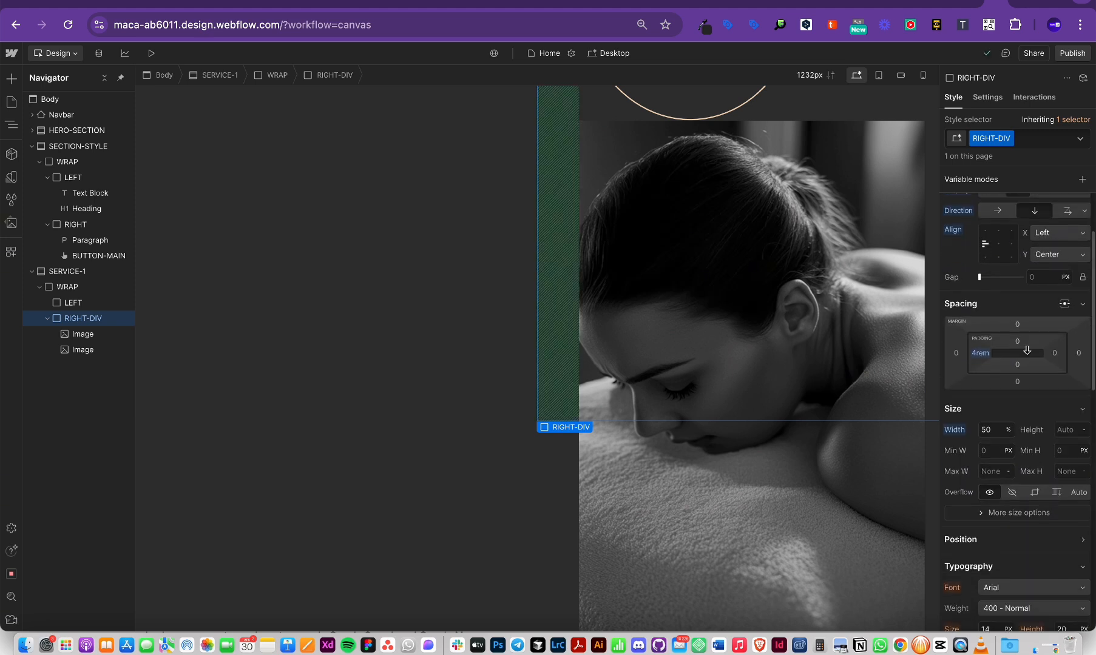
Step: Set RIGHT-DIV's Position to Relative
click(1080, 541)
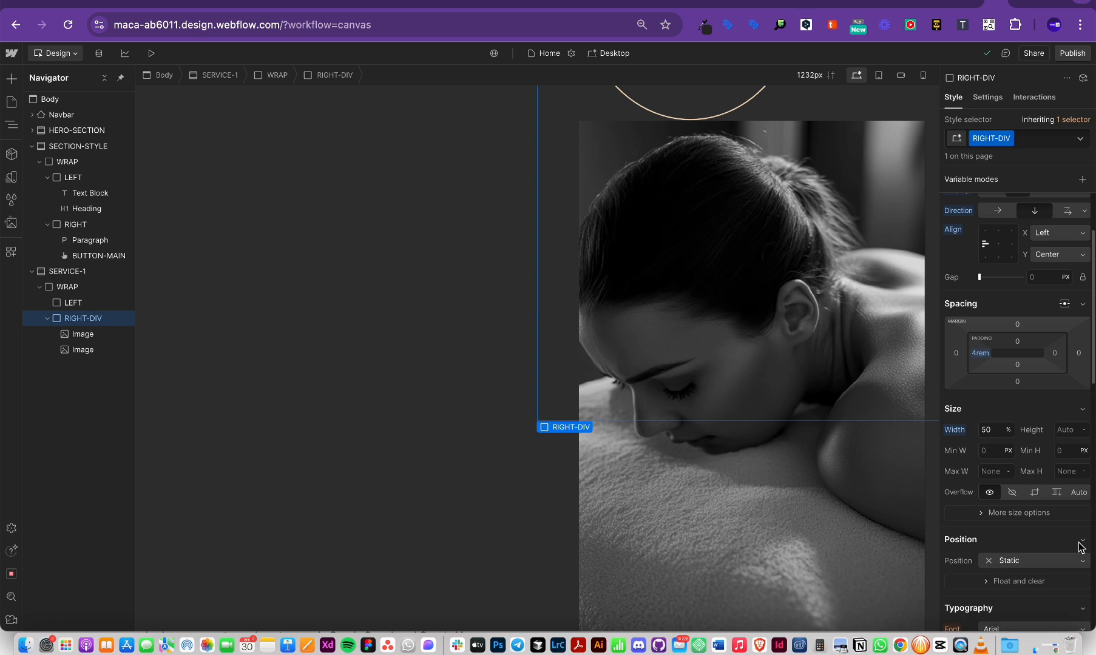
scroll(1080, 546, down, 5)
click(1007, 433)
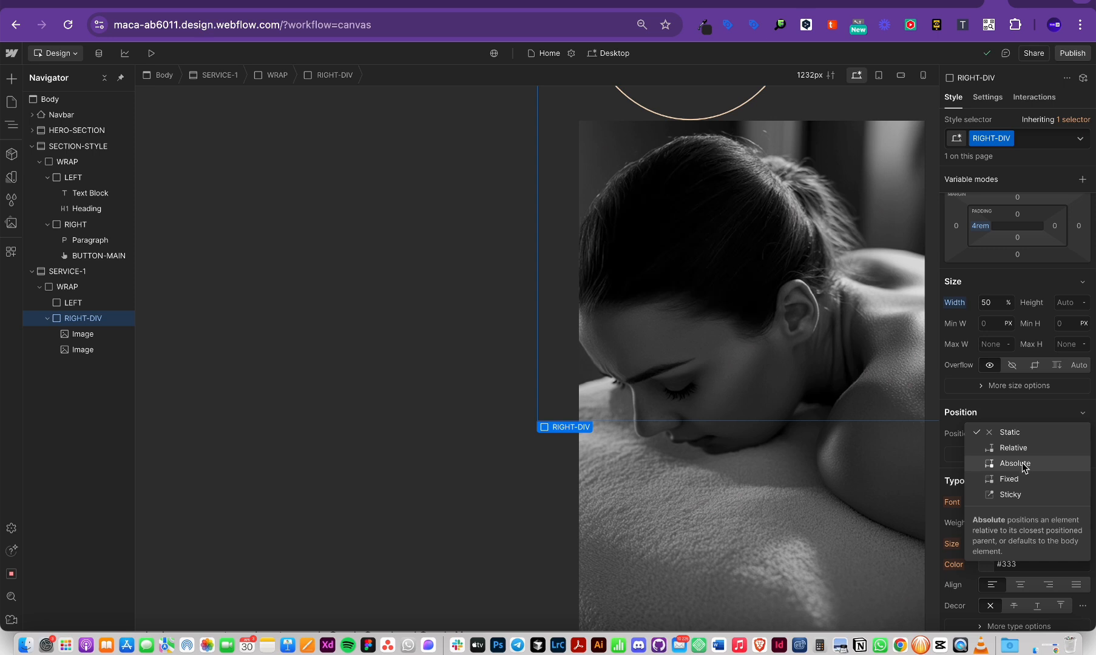
click(1008, 449)
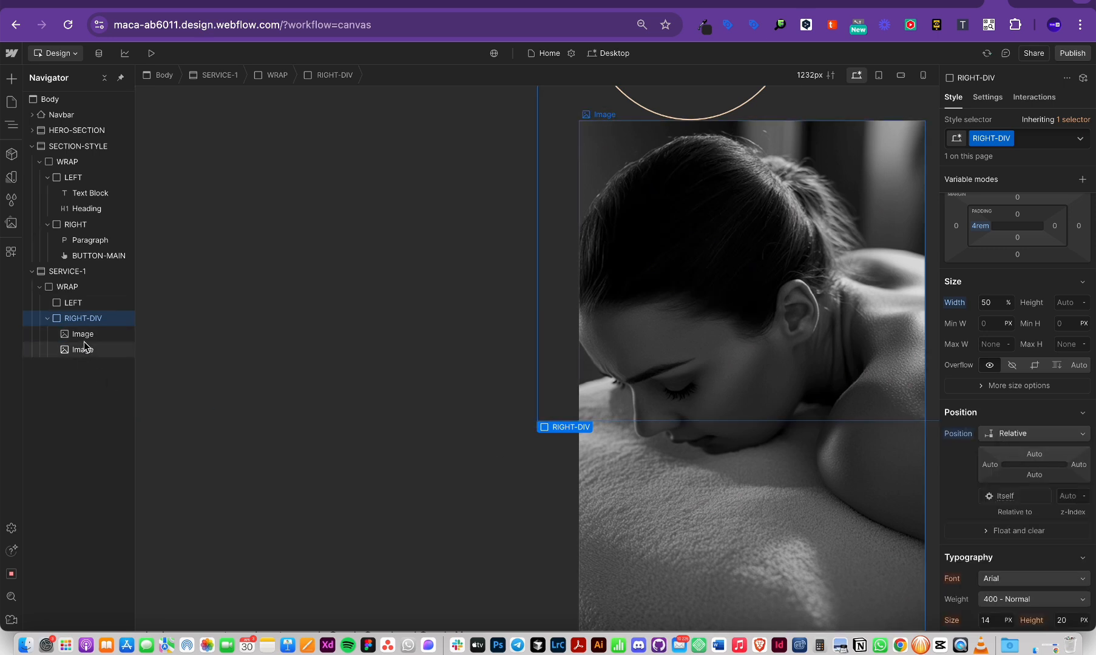
drag(84, 345, 339, 424)
Step: Set the first image under RIGHT-DIV, the arch outline, to Absolute position
click(665, 125)
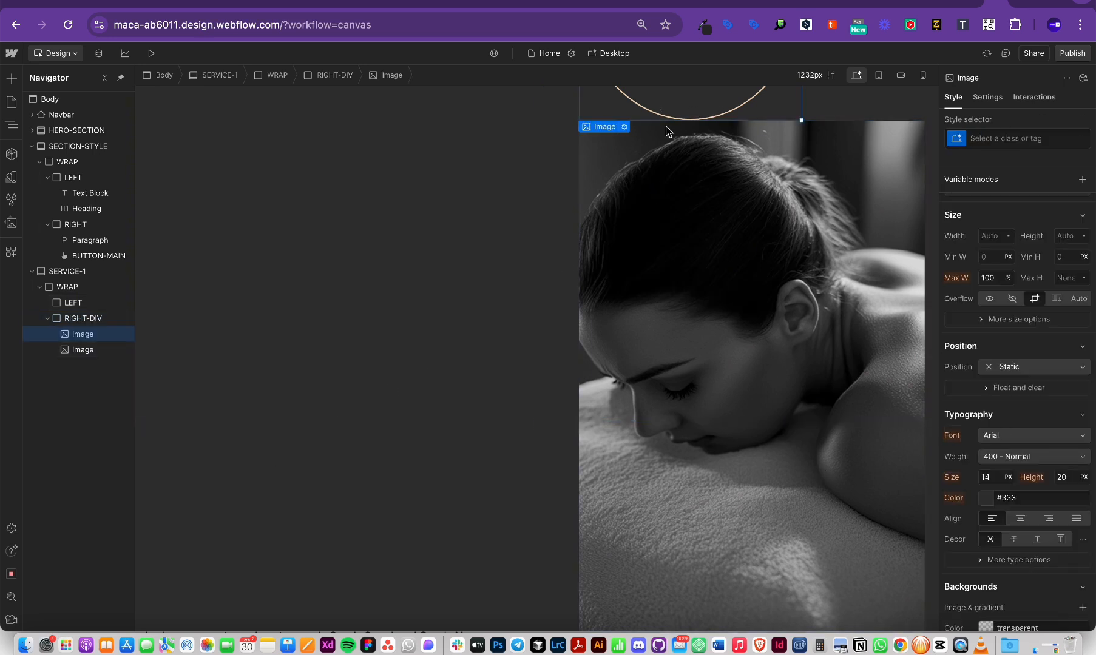
scroll(1076, 487, down, 1)
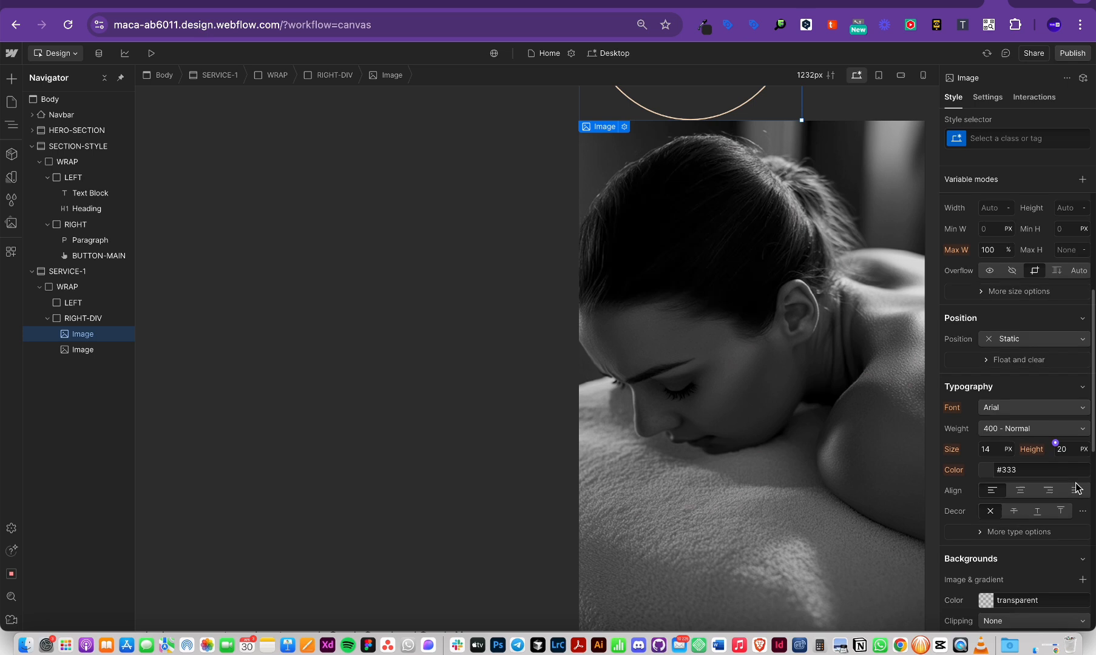
click(1026, 335)
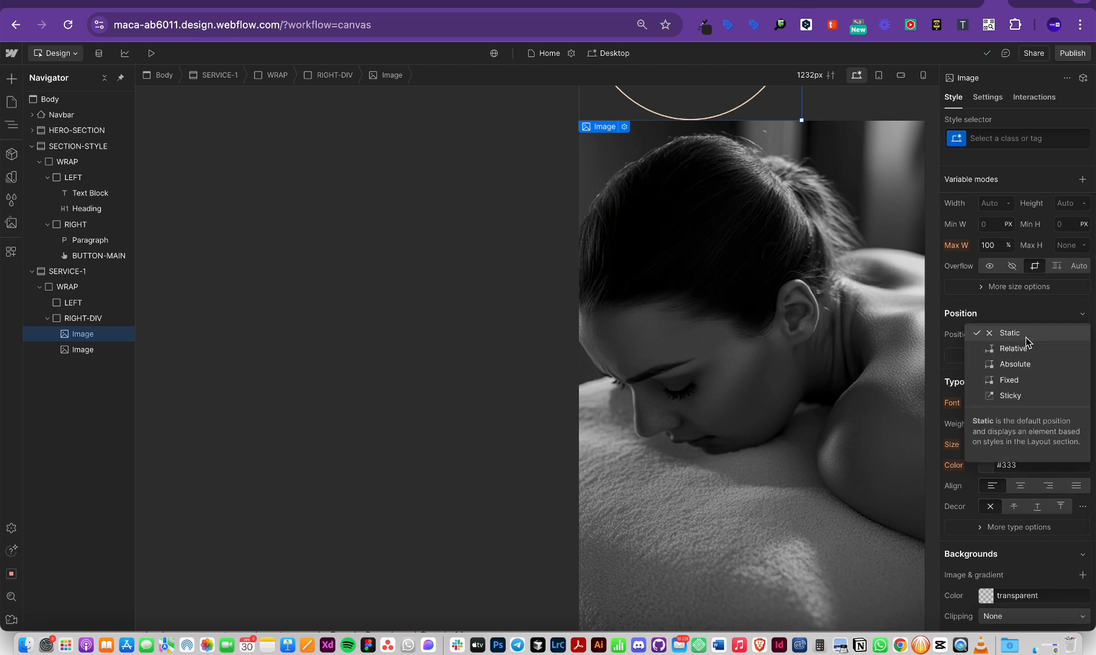
click(1015, 360)
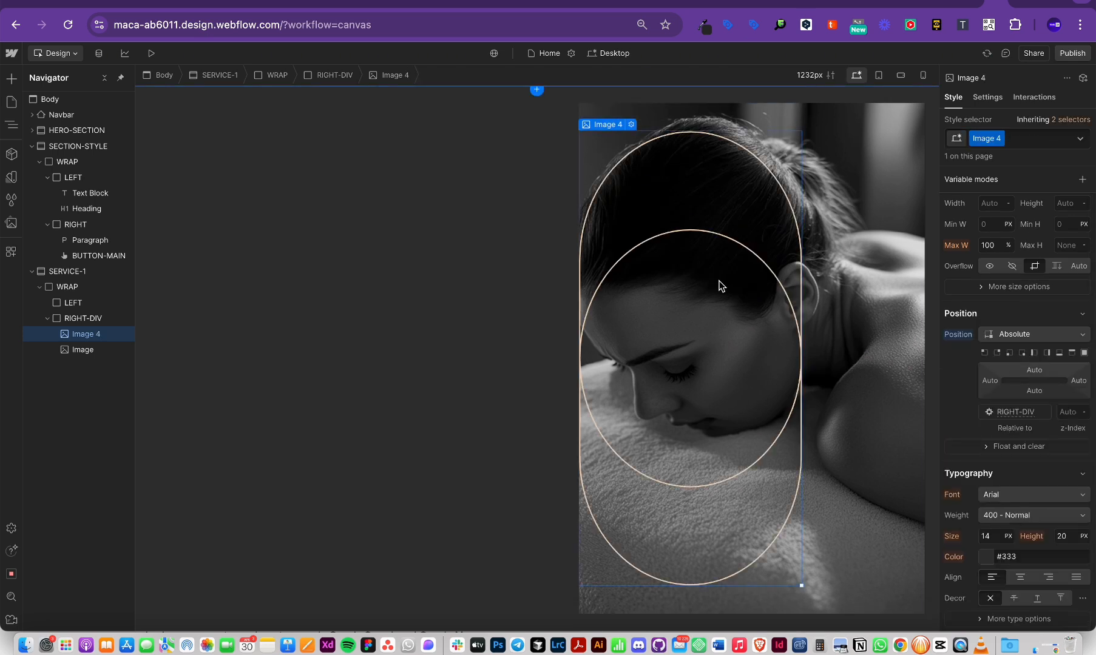
Step: Try centring RIGHT-DIV's content horizontally, revert to left alignment, and reselect Image 4
click(874, 305)
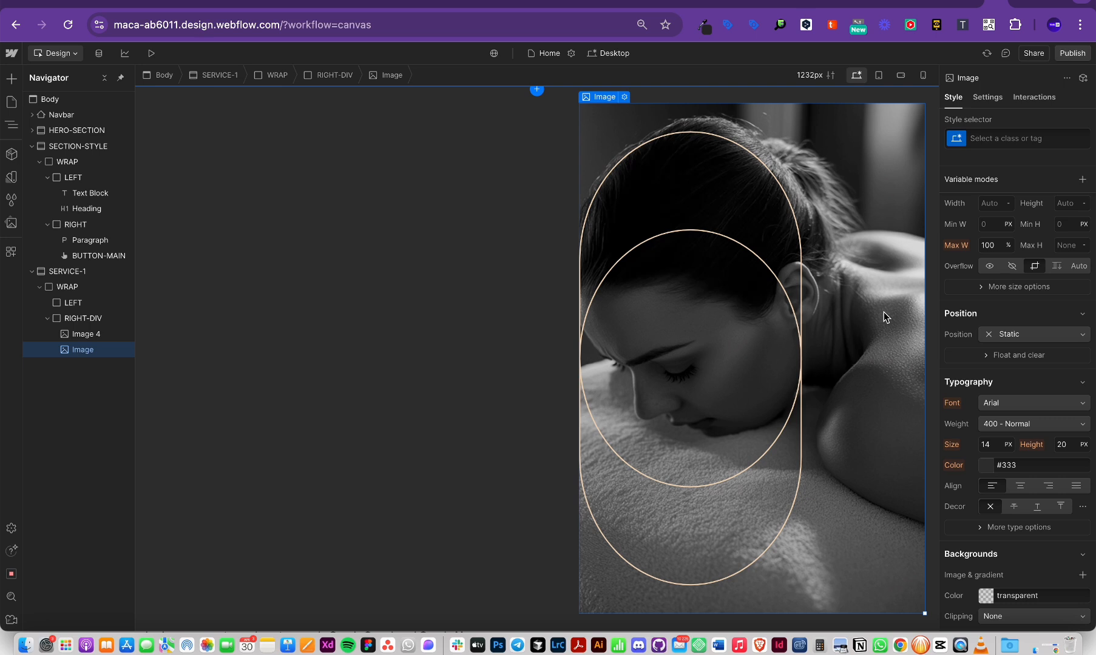
click(85, 318)
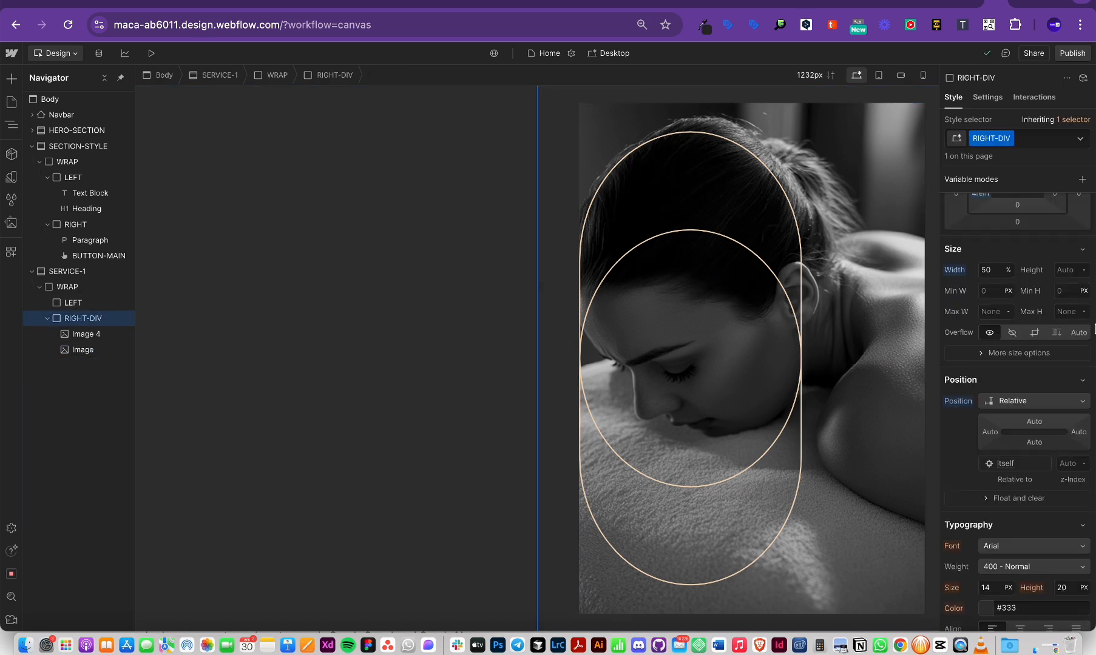
scroll(1019, 328, up, 5)
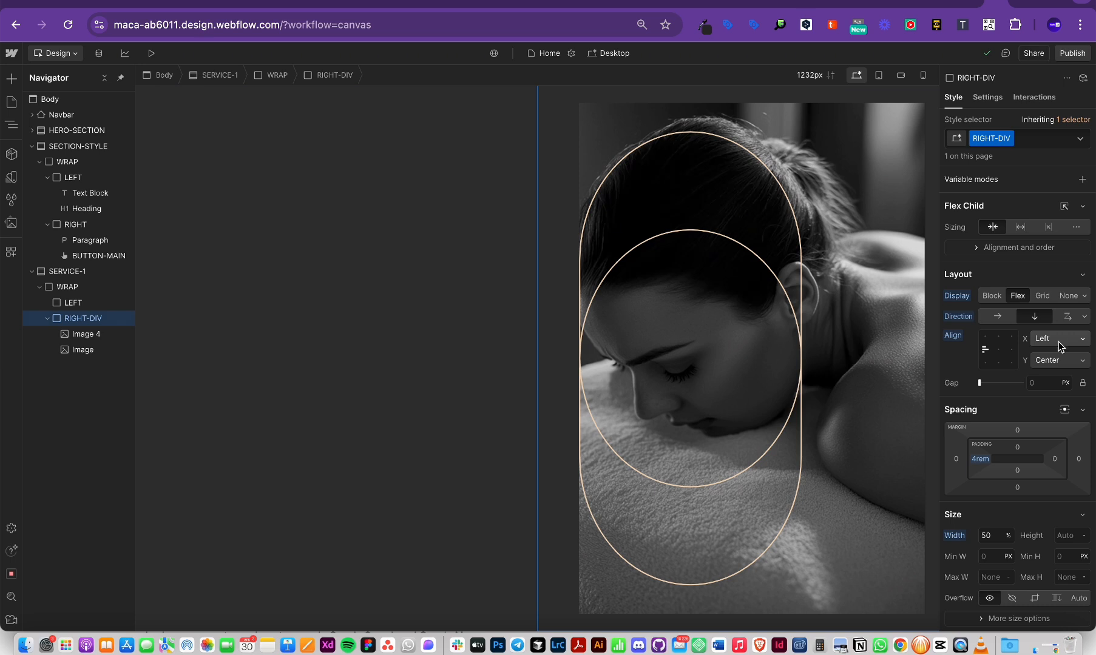
click(1001, 351)
click(980, 351)
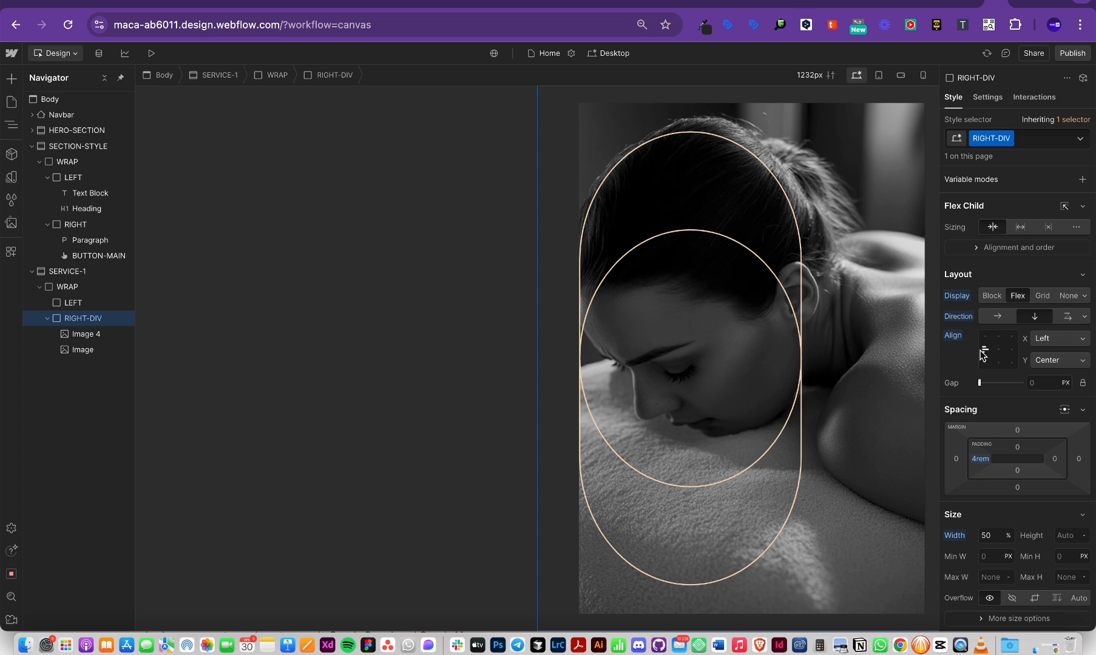
scroll(944, 313, down, 2)
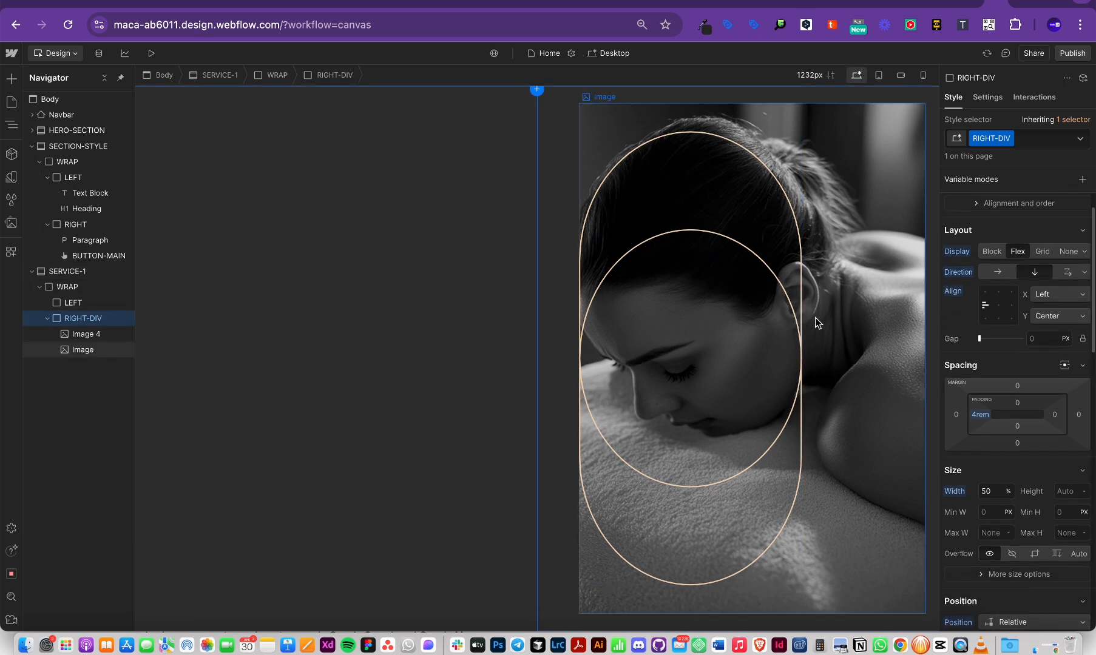
scroll(1034, 383, up, 2)
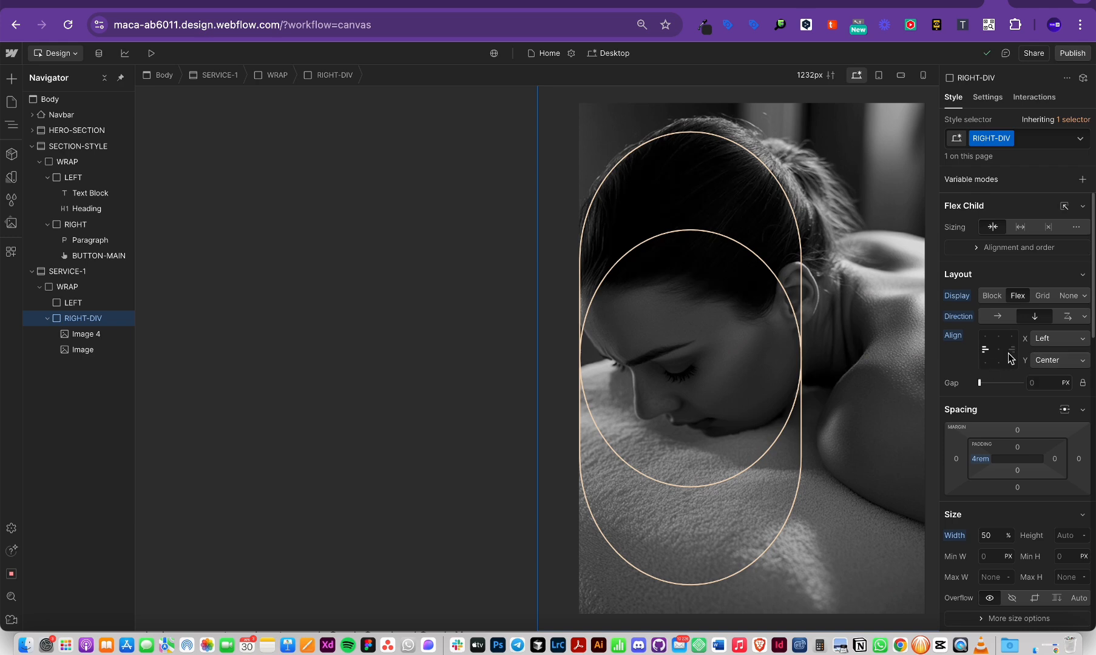
key(ctrl+minus)
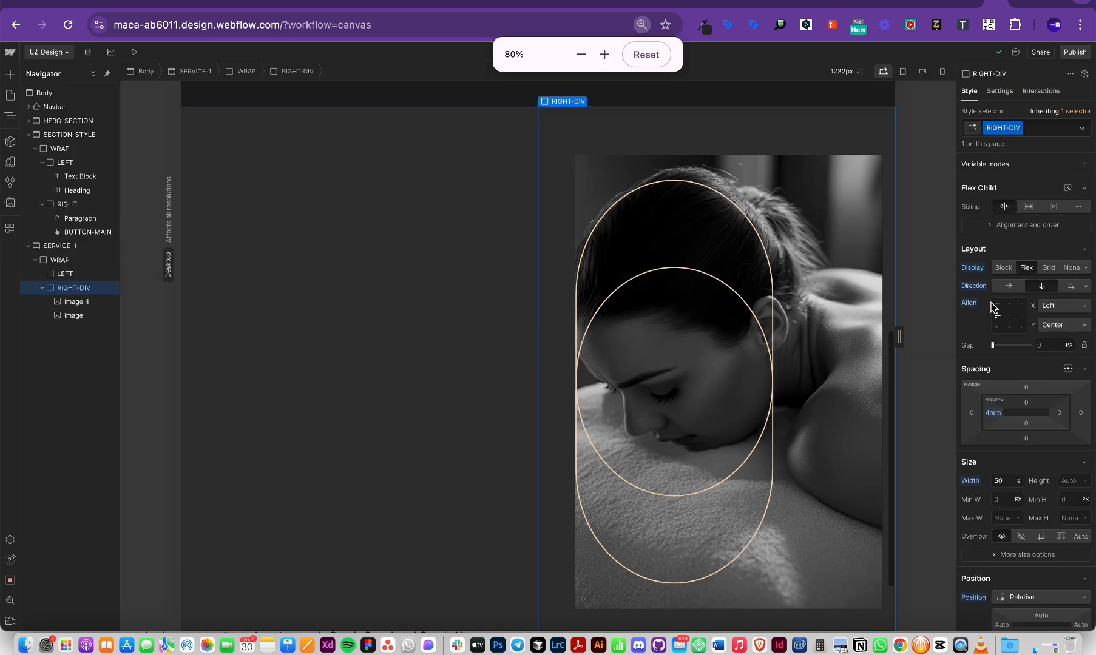
key(ctrl+plus)
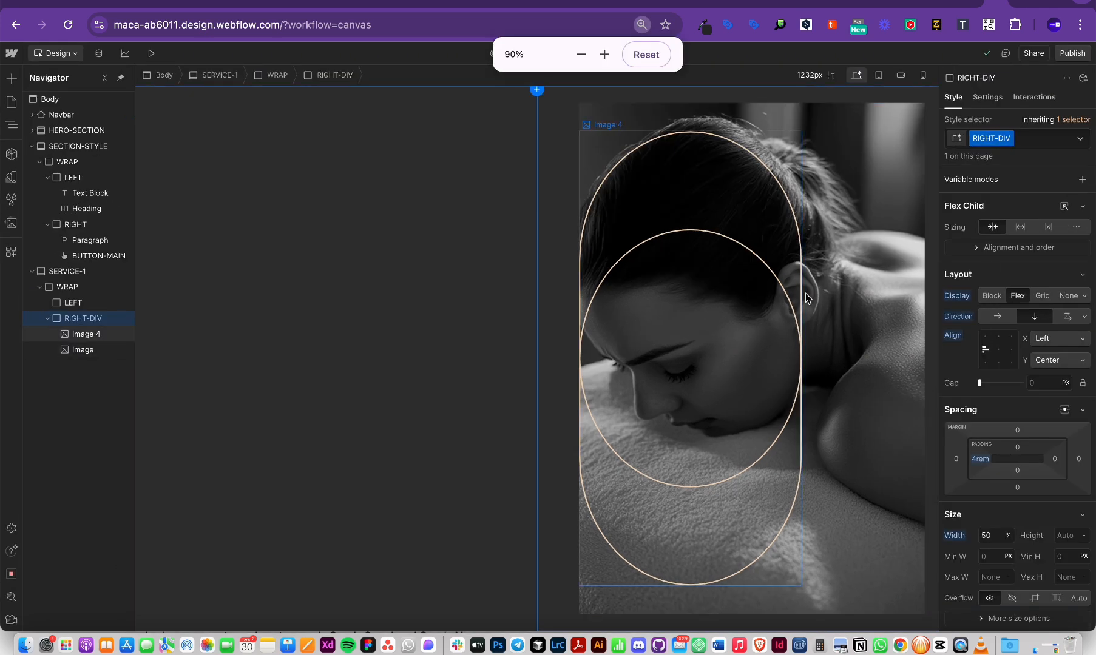
click(781, 270)
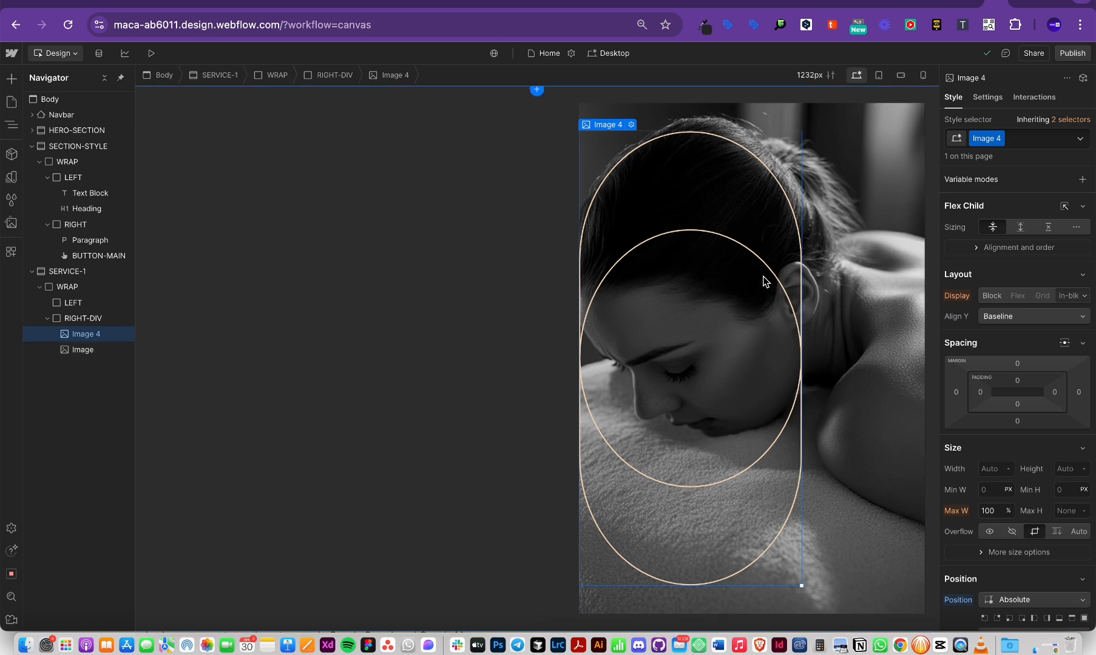
Step: Add a Div Block inside RIGHT-DIV and give it the class 'box'
click(91, 319)
key(super+e)
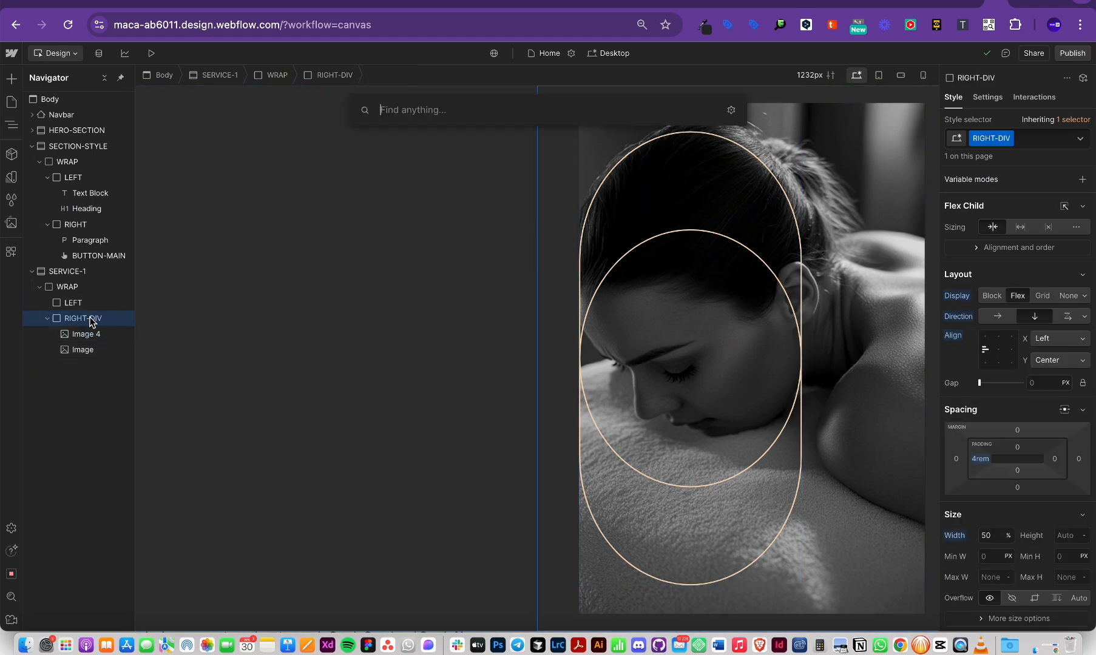
text(b)
key(BackSpace)
text(div)
key(Return)
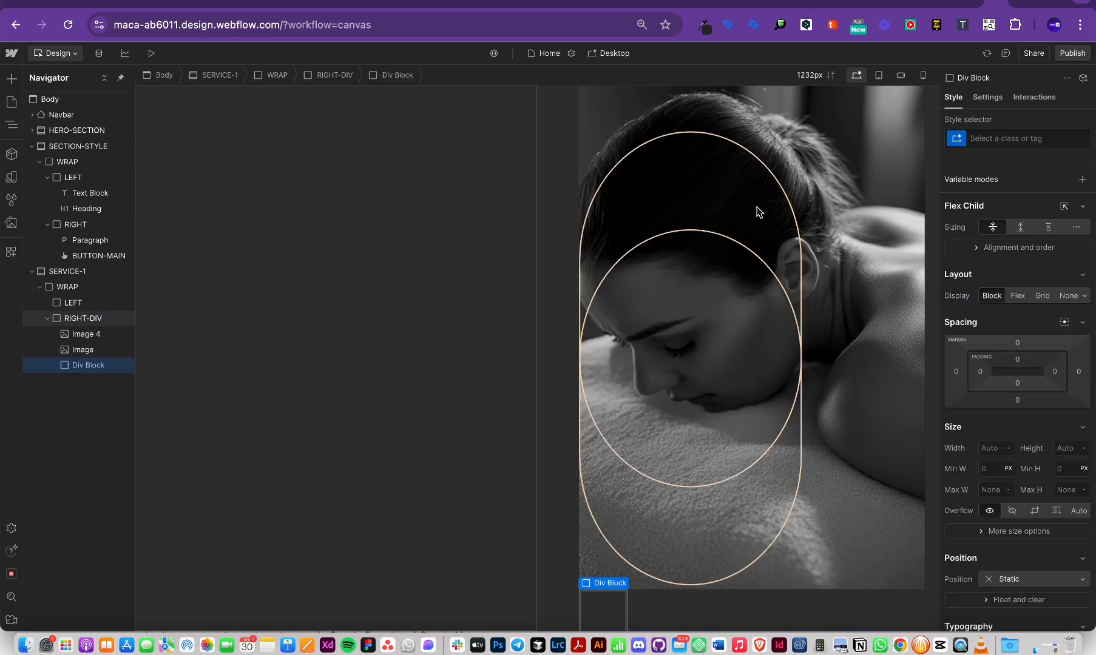
click(995, 141)
text(box)
key(Return)
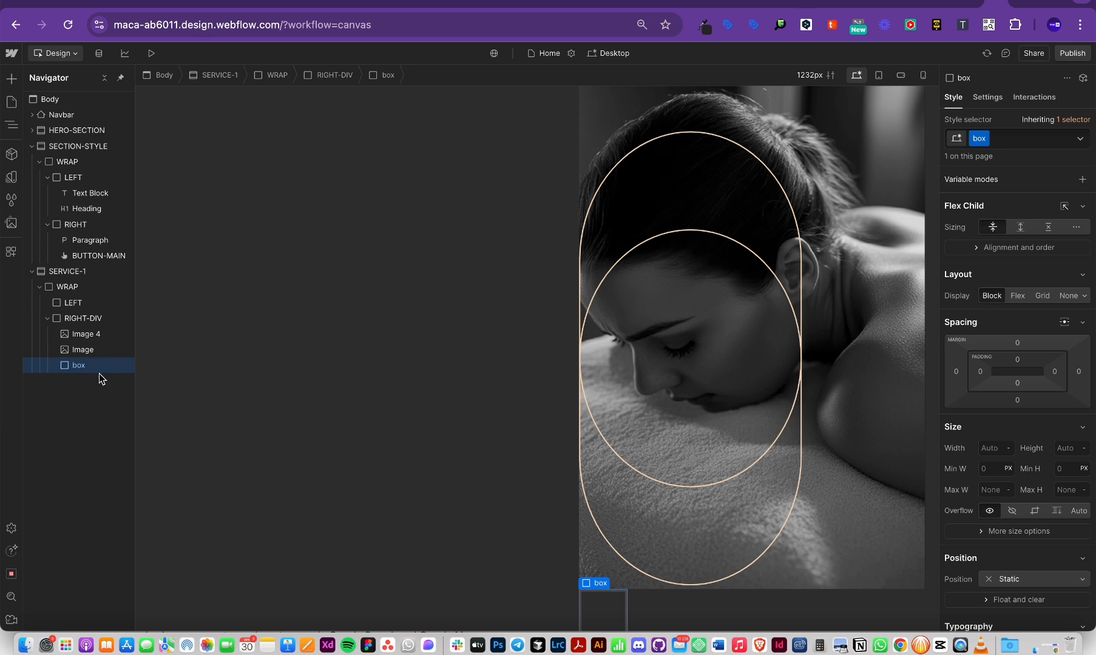
Step: Inspect the new box element and RIGHT-DIV in the Navigator tree
click(48, 319)
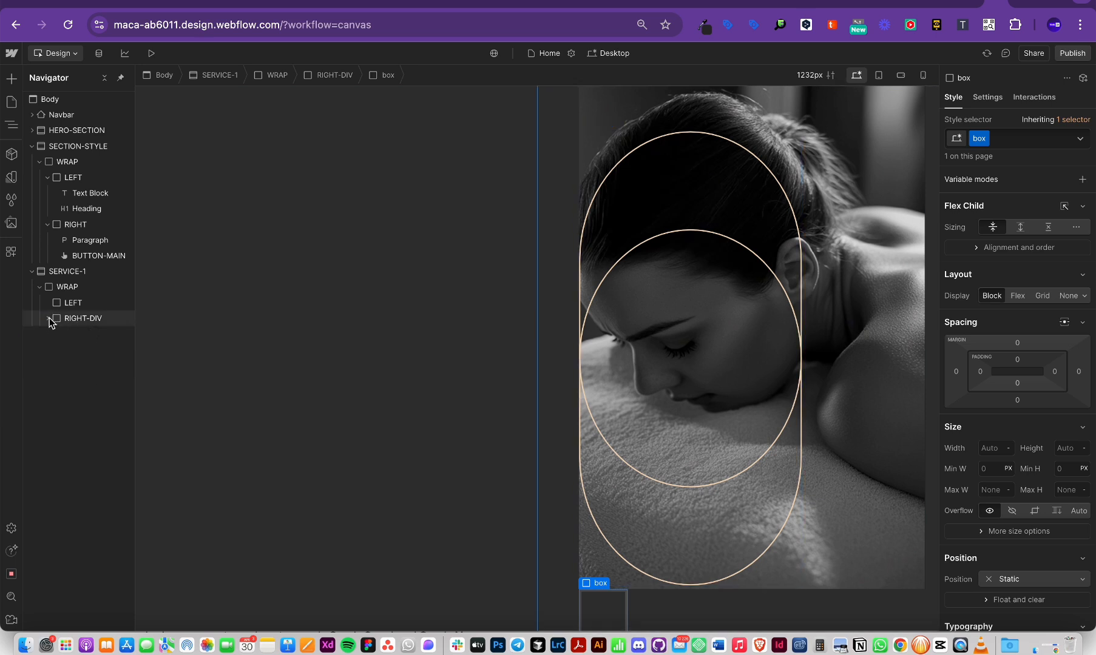
click(48, 318)
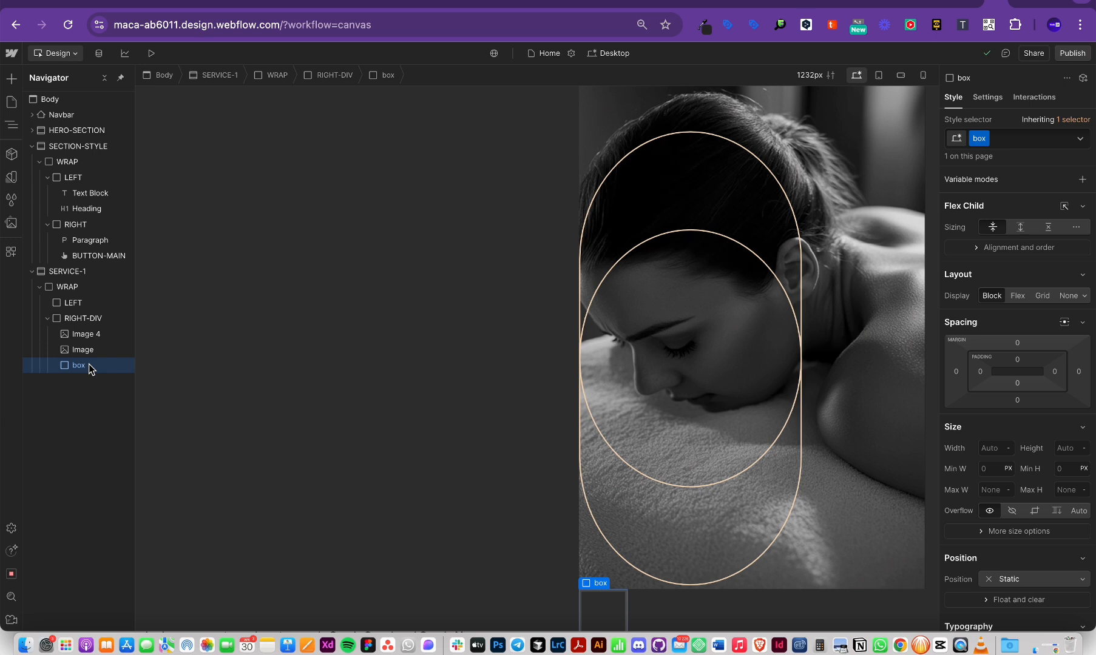
click(80, 318)
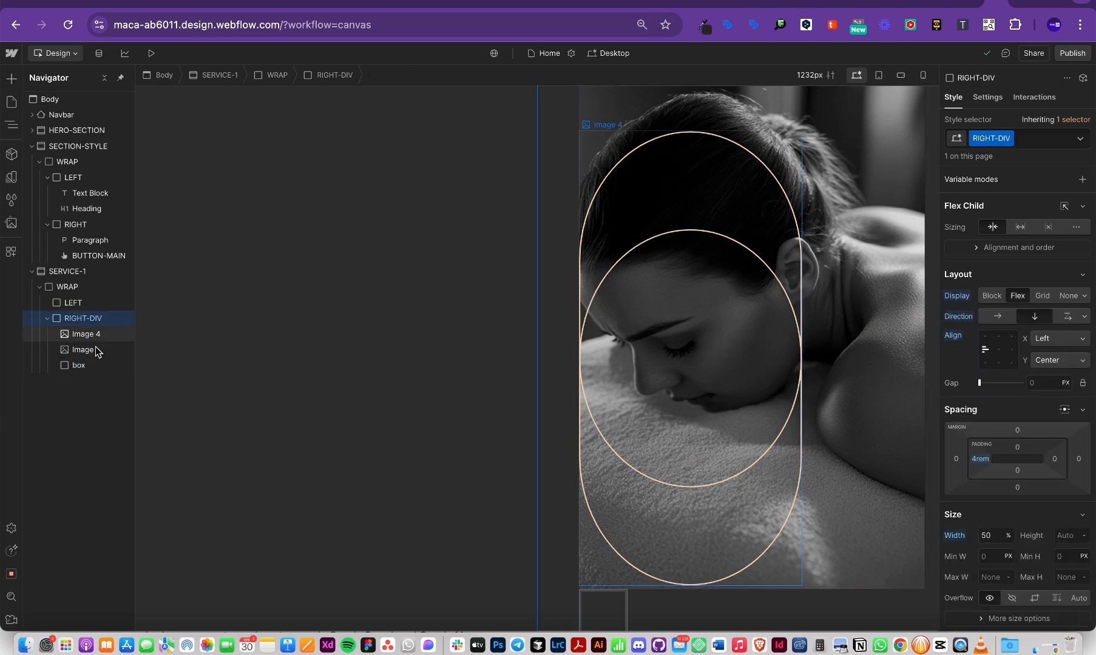
click(104, 367)
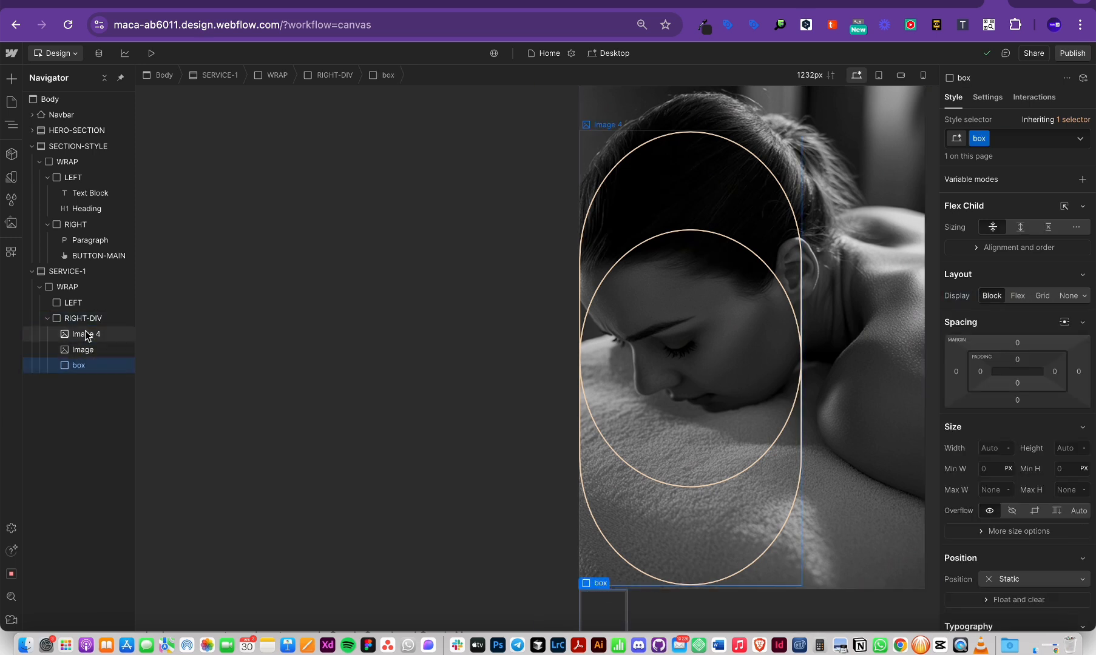
click(79, 316)
click(100, 362)
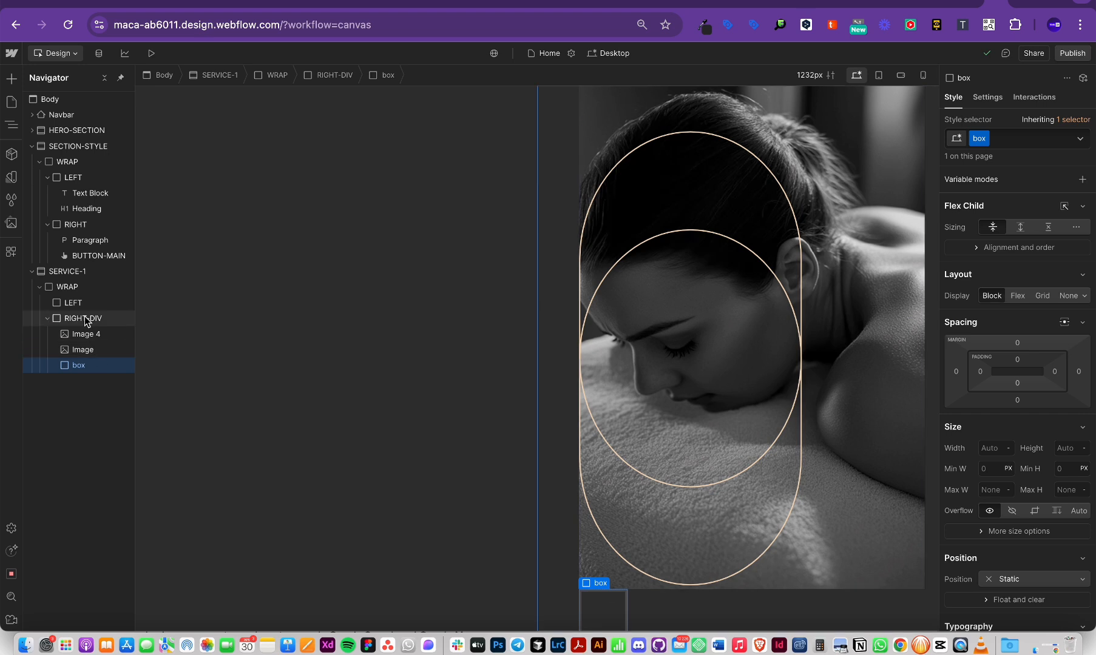
click(79, 318)
click(98, 362)
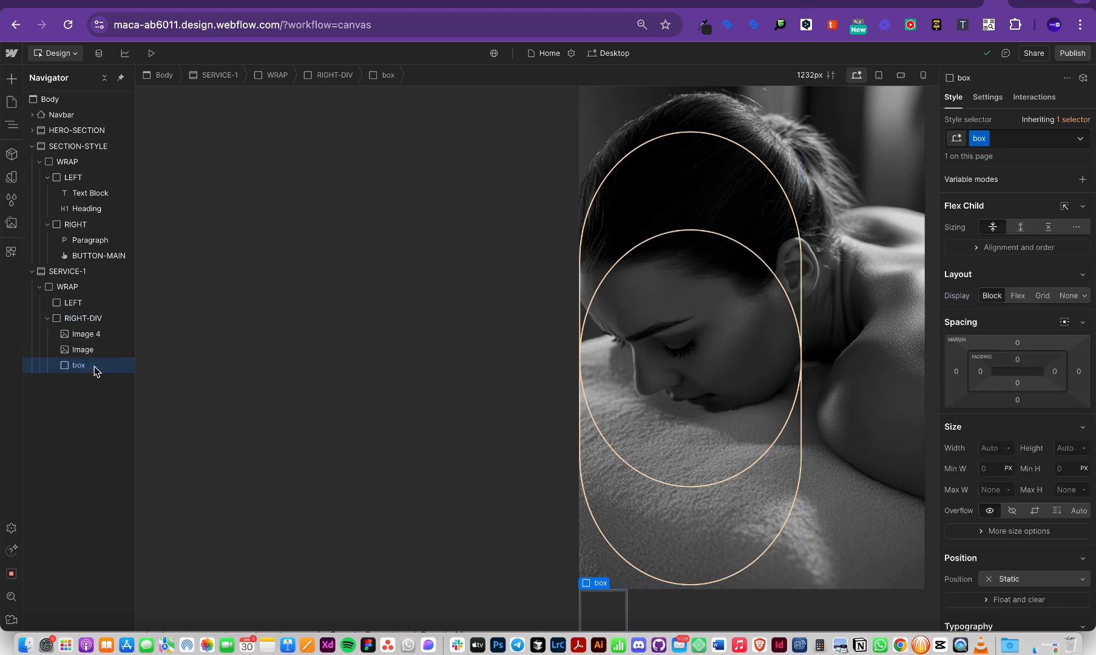
Step: Delete the empty box Div Block from RIGHT-DIV, then reselect the column
click(90, 321)
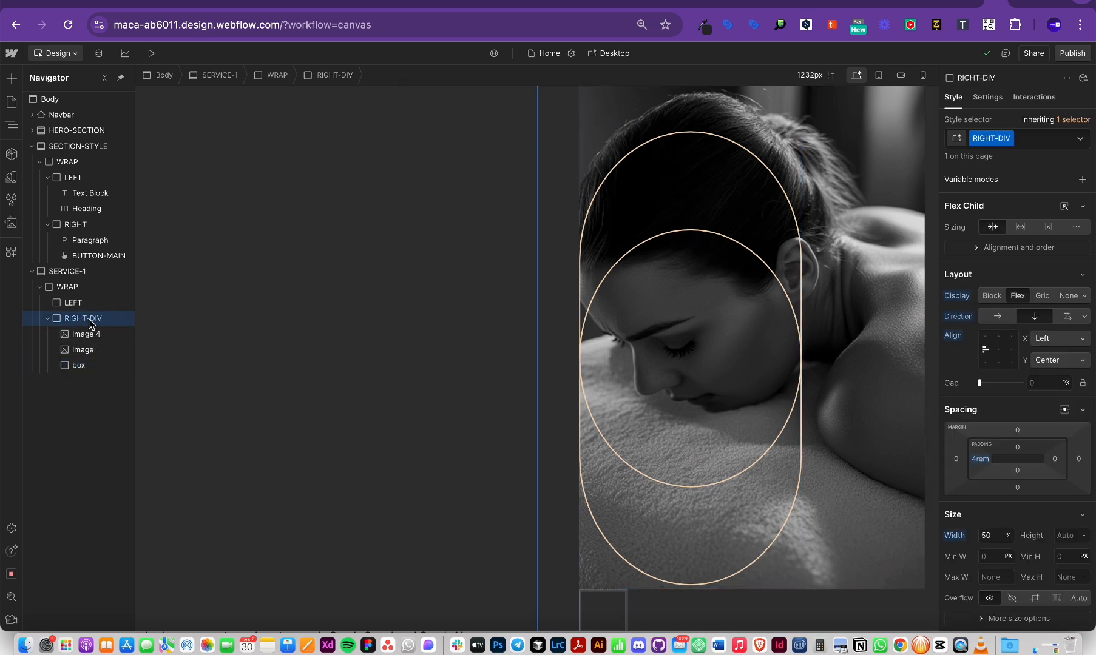
click(83, 364)
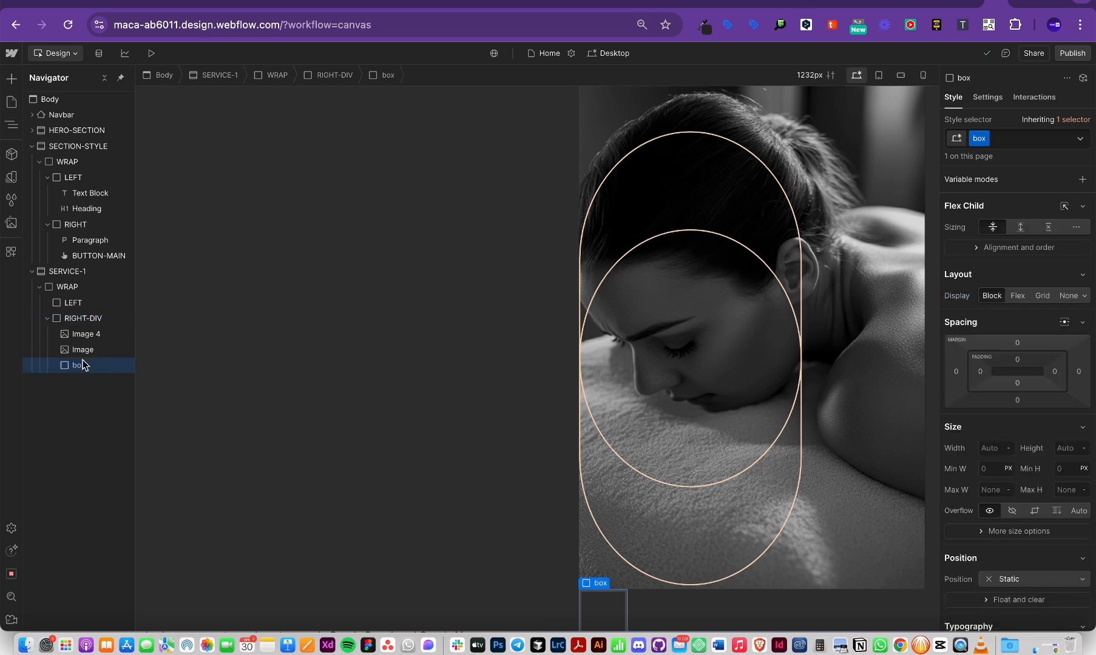
key(Delete)
click(97, 321)
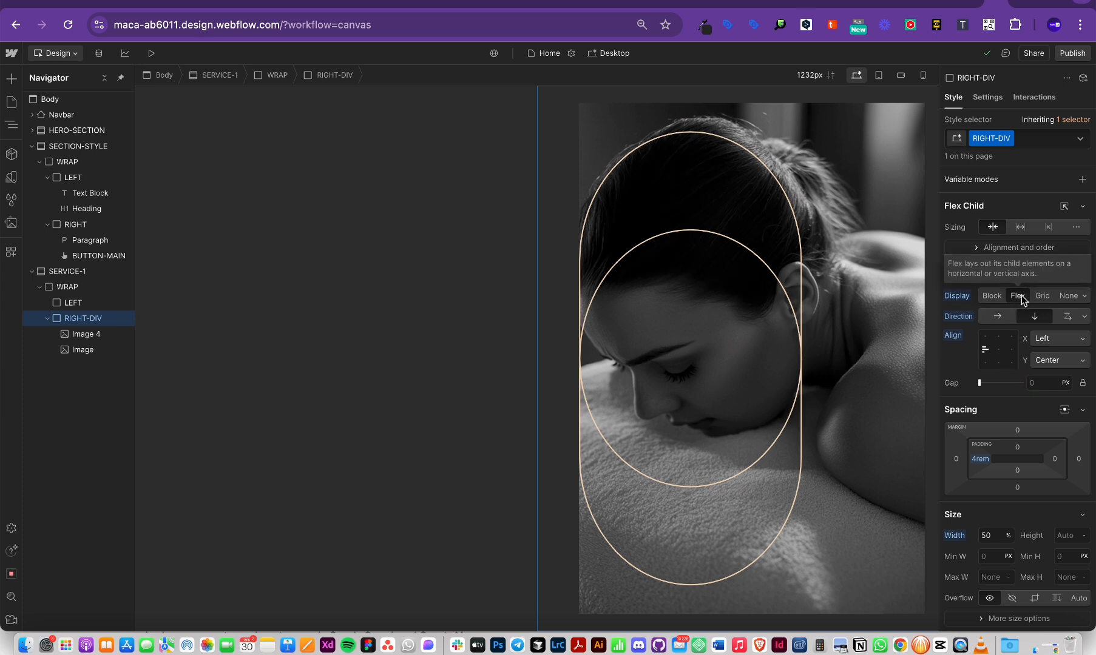
Step: Set RIGHT-DIV's Flex Align X to Center so the photos sit centred horizontally
click(999, 350)
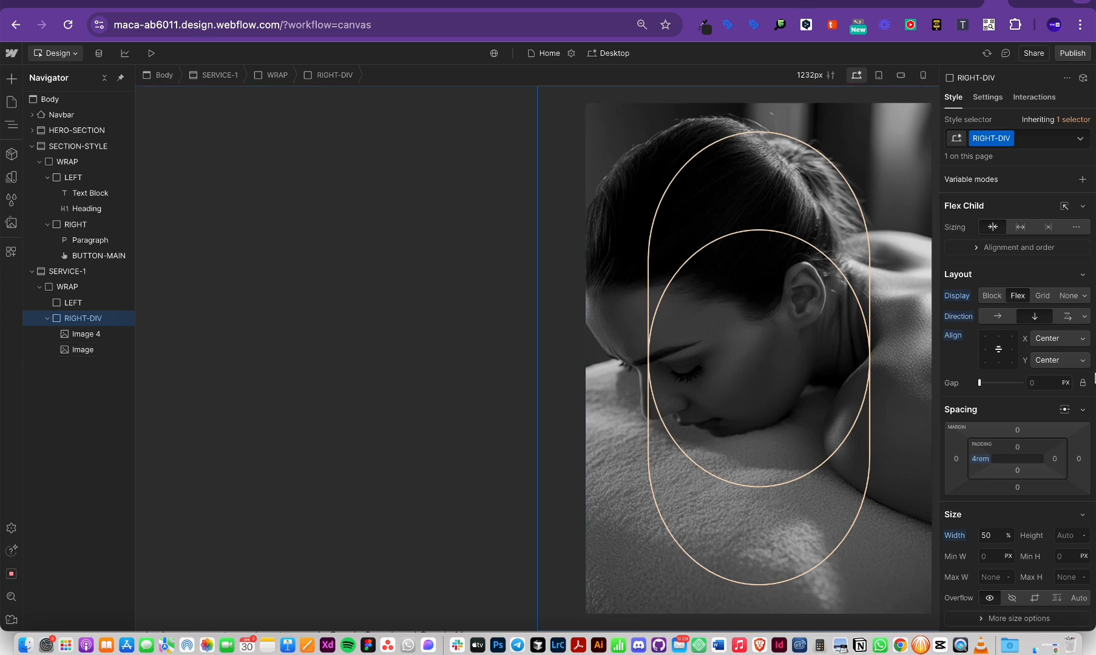
scroll(1044, 495, down, 5)
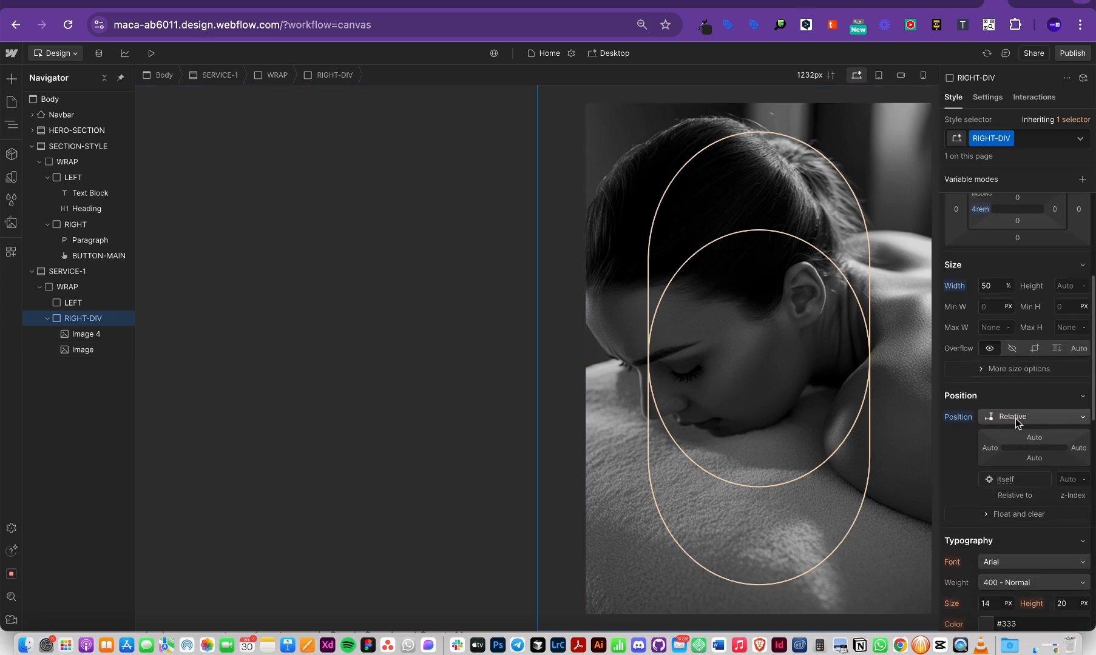
scroll(1015, 418, up, 4)
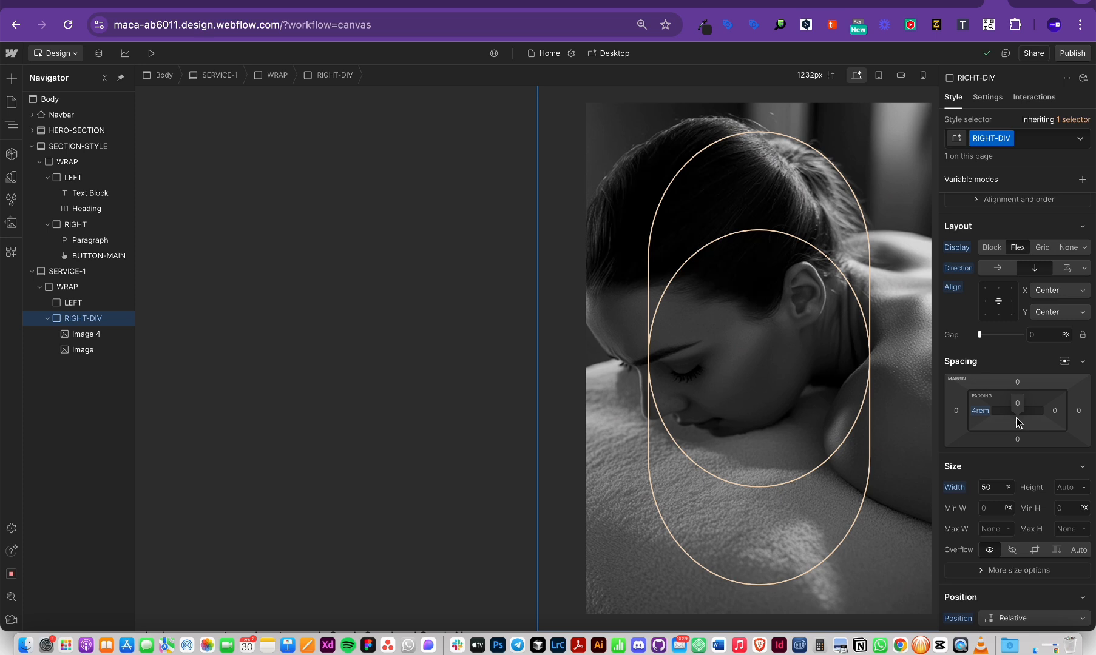
scroll(1015, 418, down, 3)
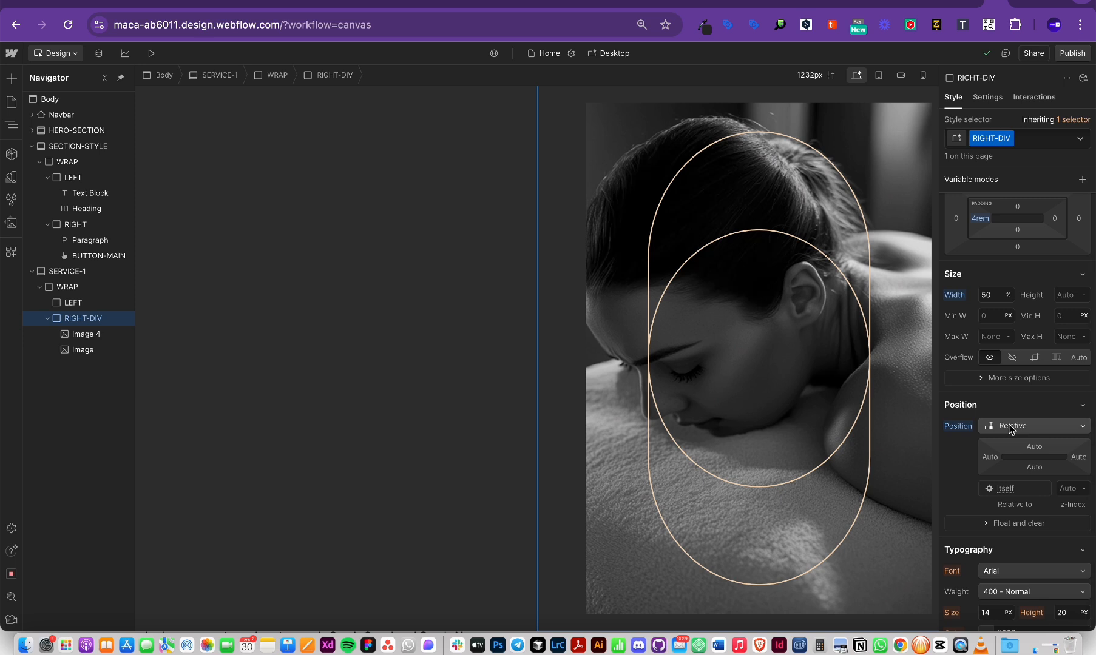
Step: Select Image 4 and the massage Image in RIGHT-DIV and delete both
click(869, 110)
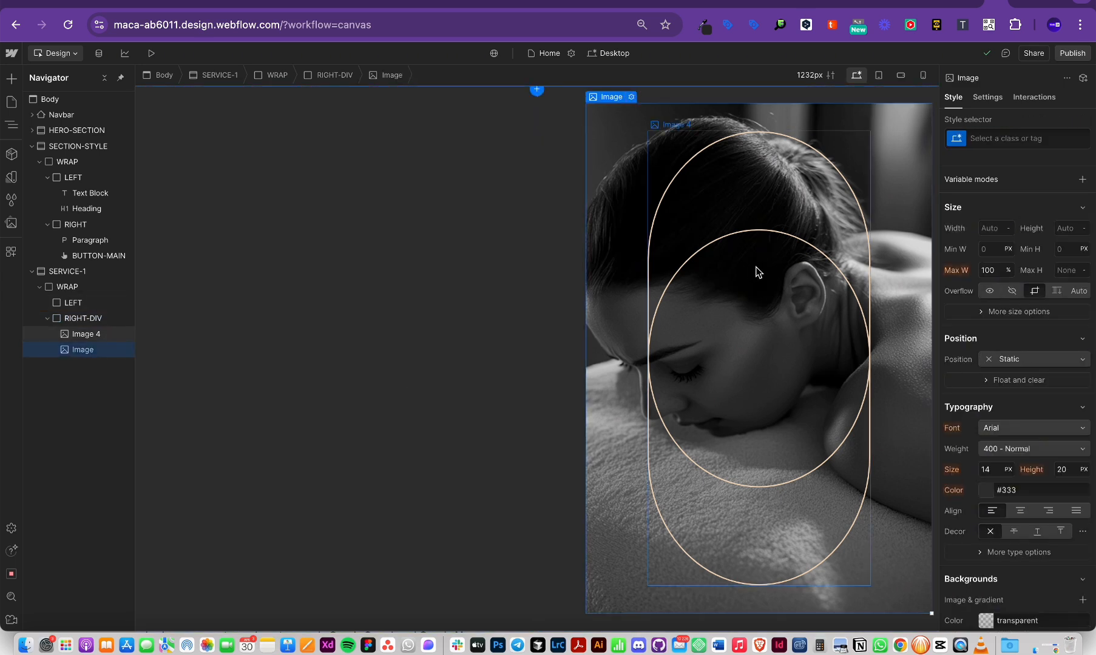
scroll(727, 290, up, 2)
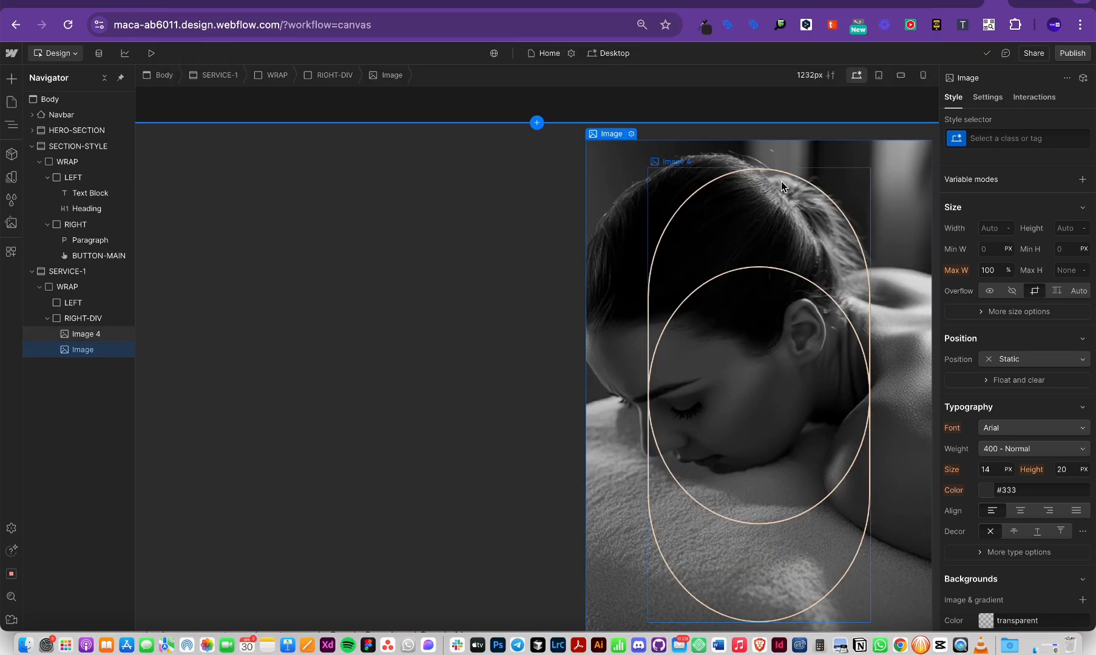
click(664, 129)
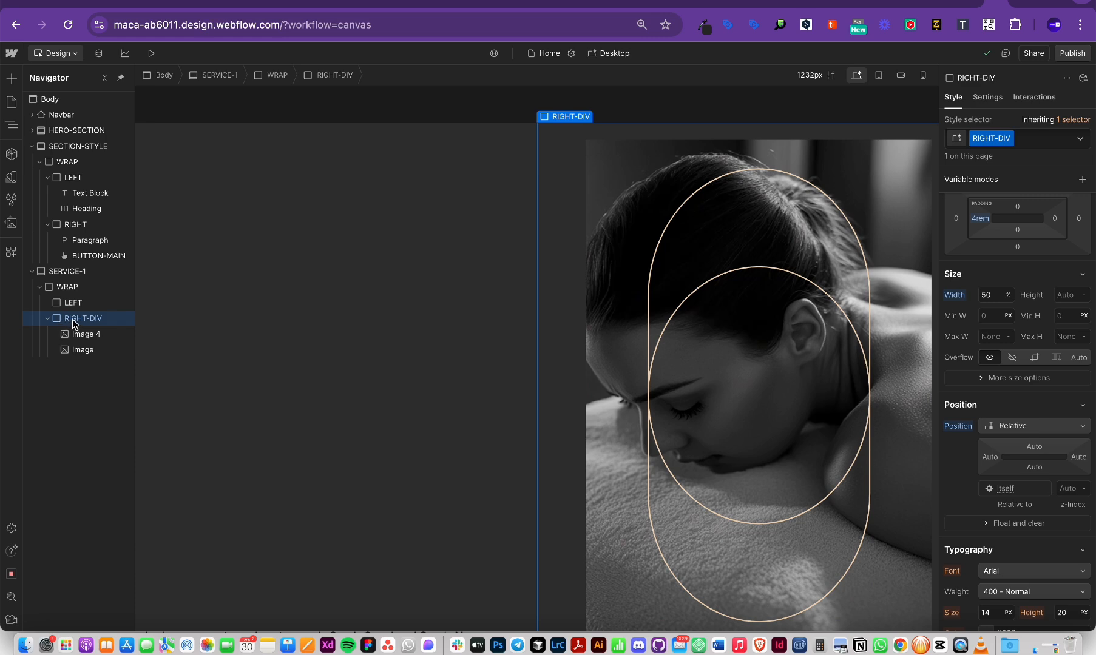
scroll(1047, 437, down, 6)
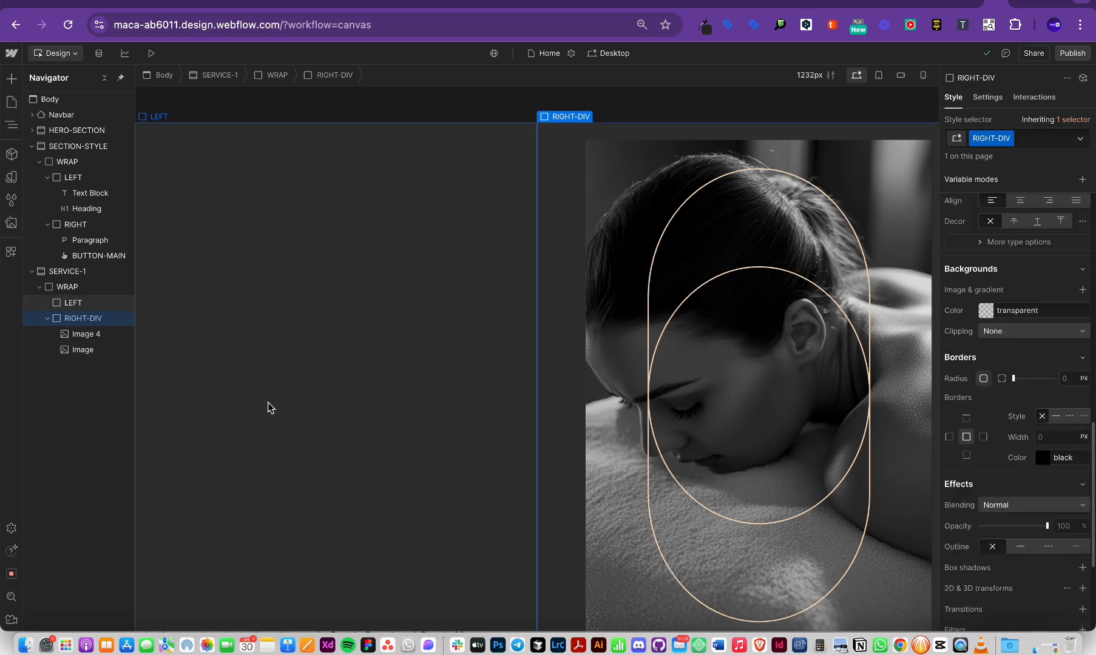
click(99, 336)
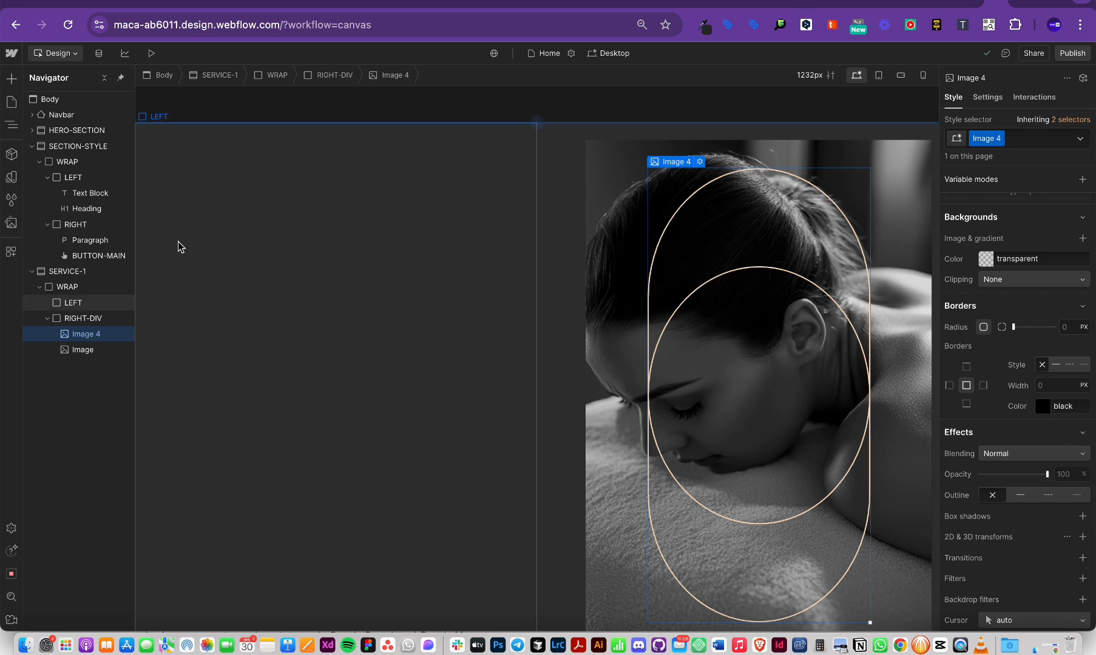
key(Delete)
key(Delete)
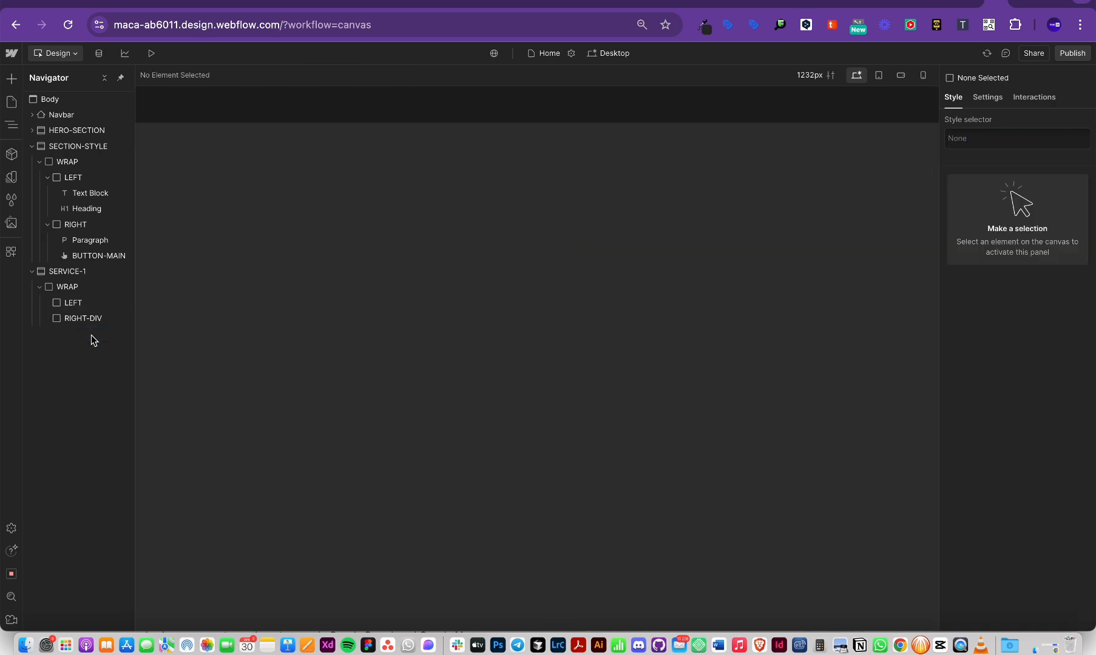
click(77, 317)
scroll(1025, 384, down, 15)
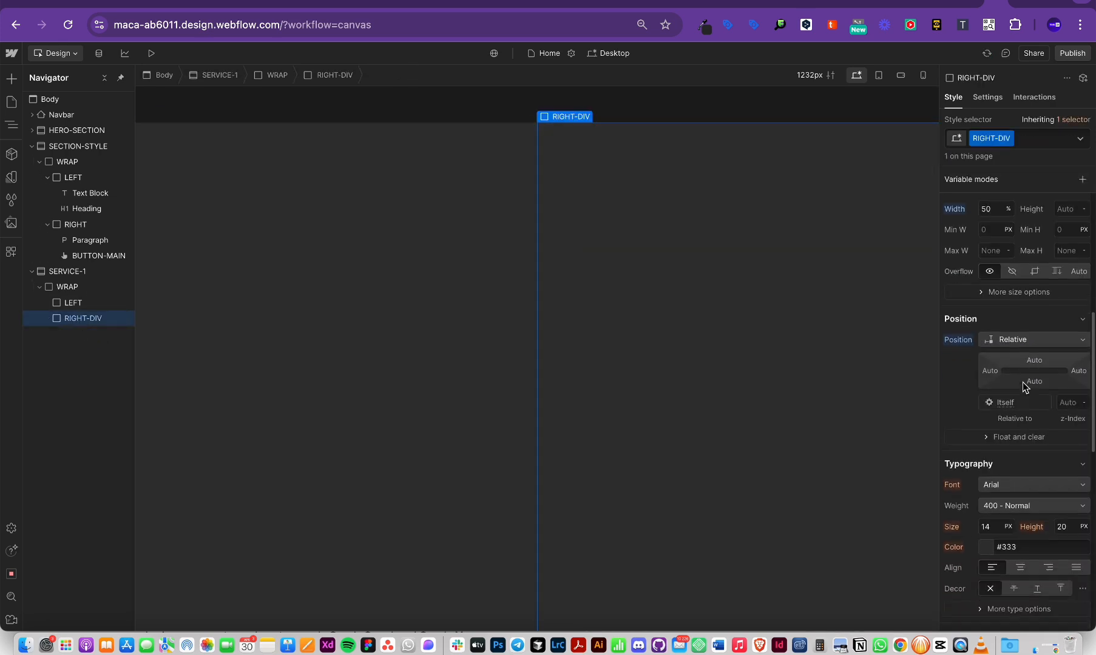
scroll(1025, 387, down, 1)
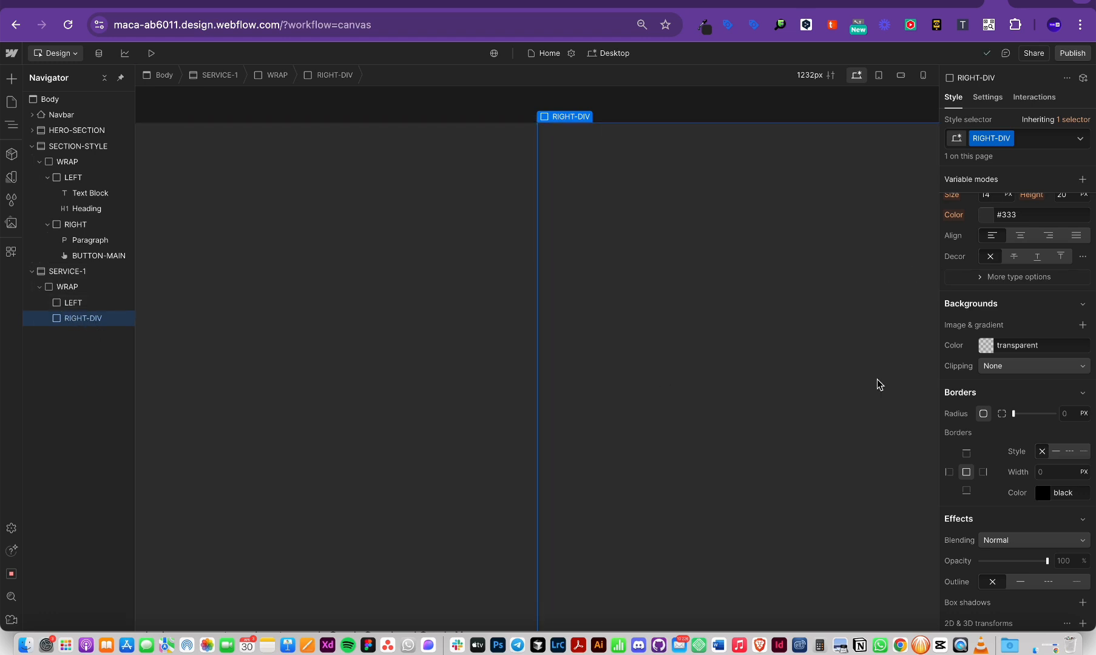
Step: Insert a Div Block into RIGHT-DIV via quick find and assign it the class IMG-DIV
key(super+e)
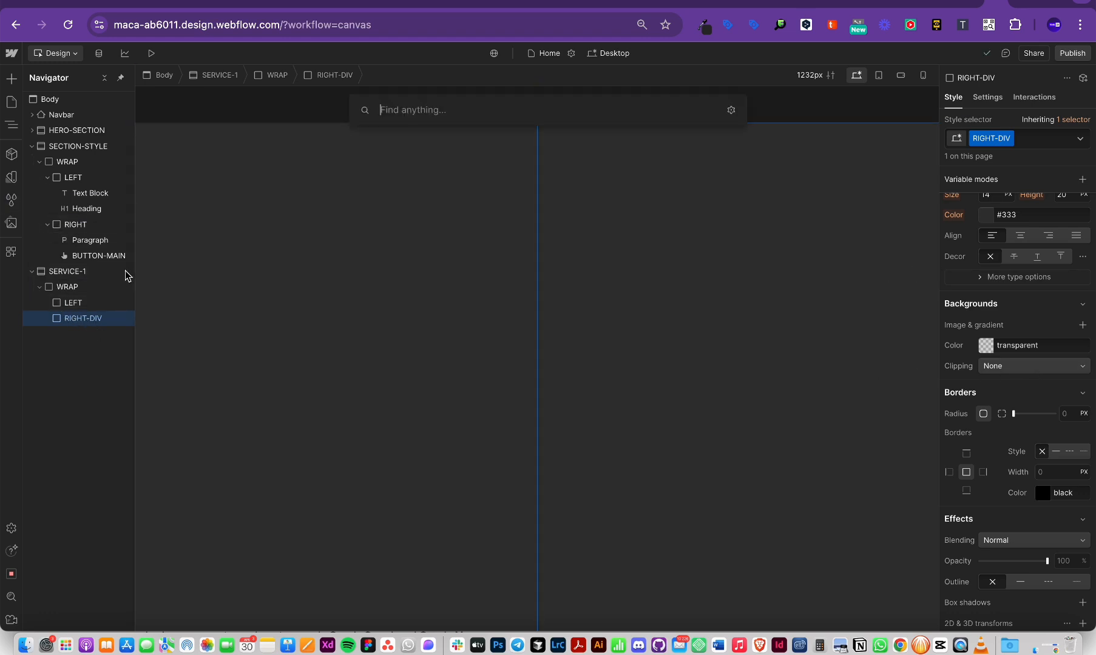
text(dd)
key(BackSpace)
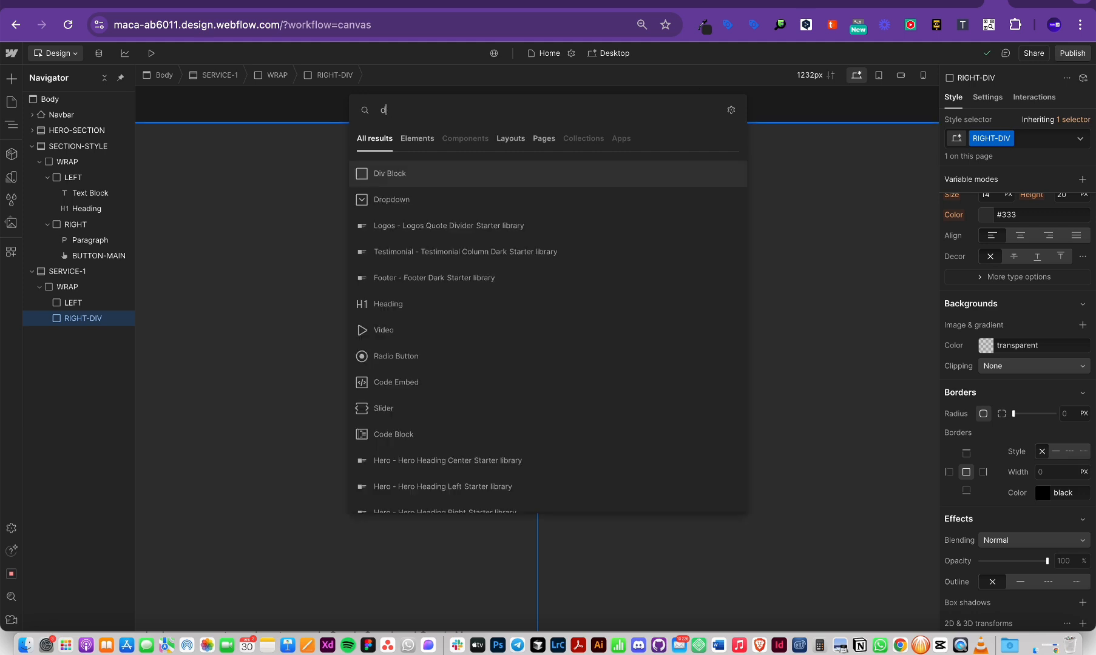
text(i)
key(Return)
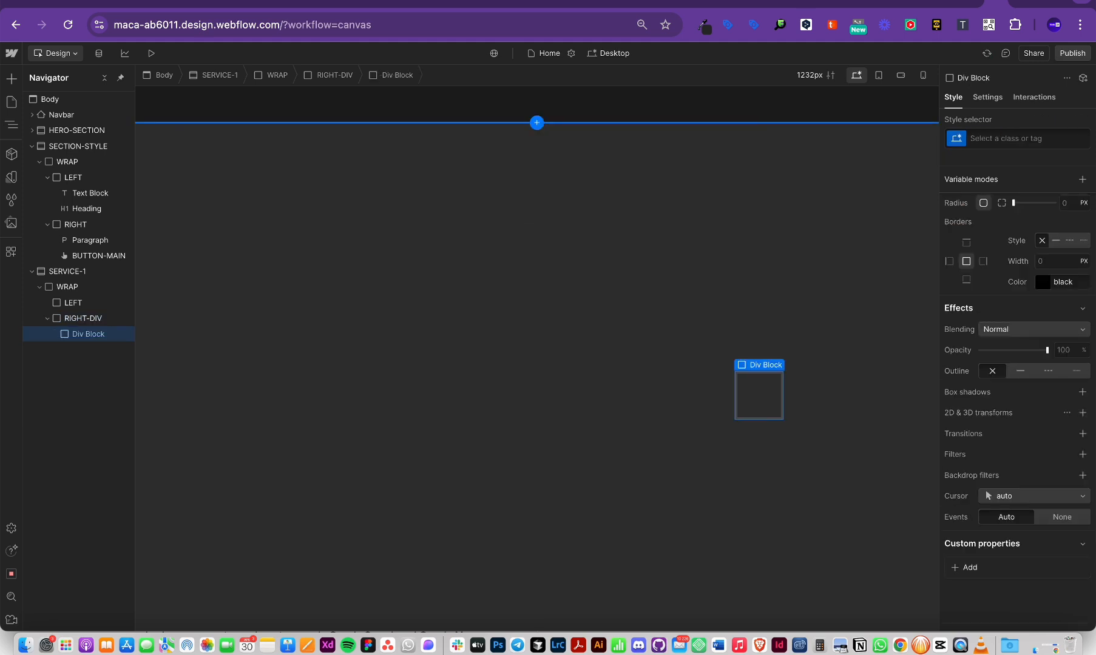
click(1007, 139)
text(IMG-DIV)
key(Return)
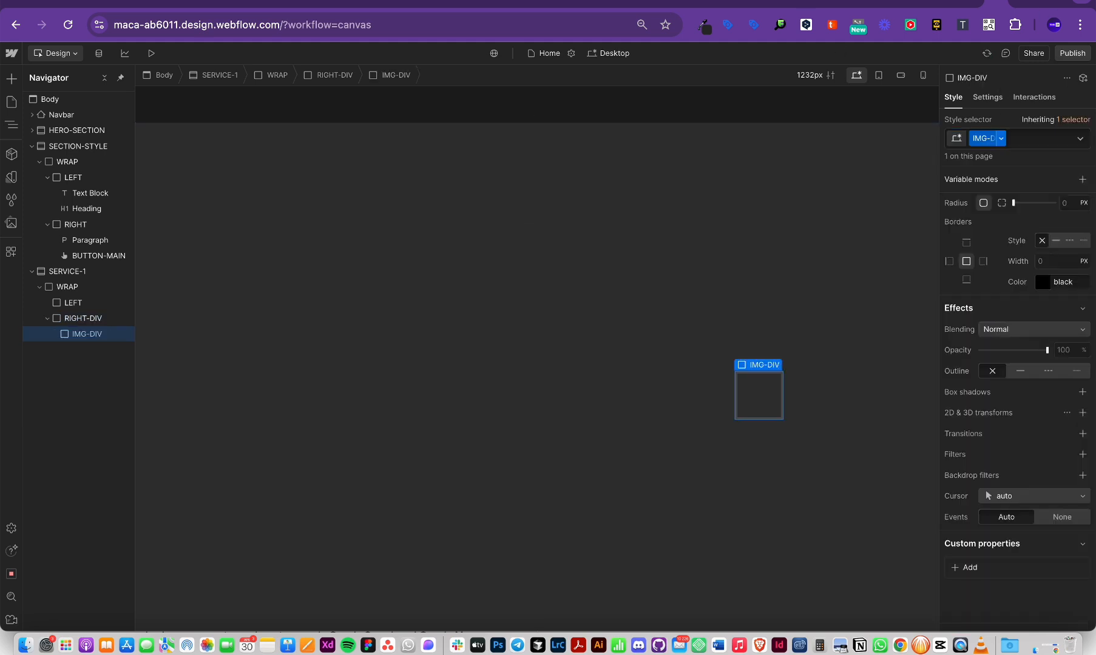
scroll(1048, 373, down, 1)
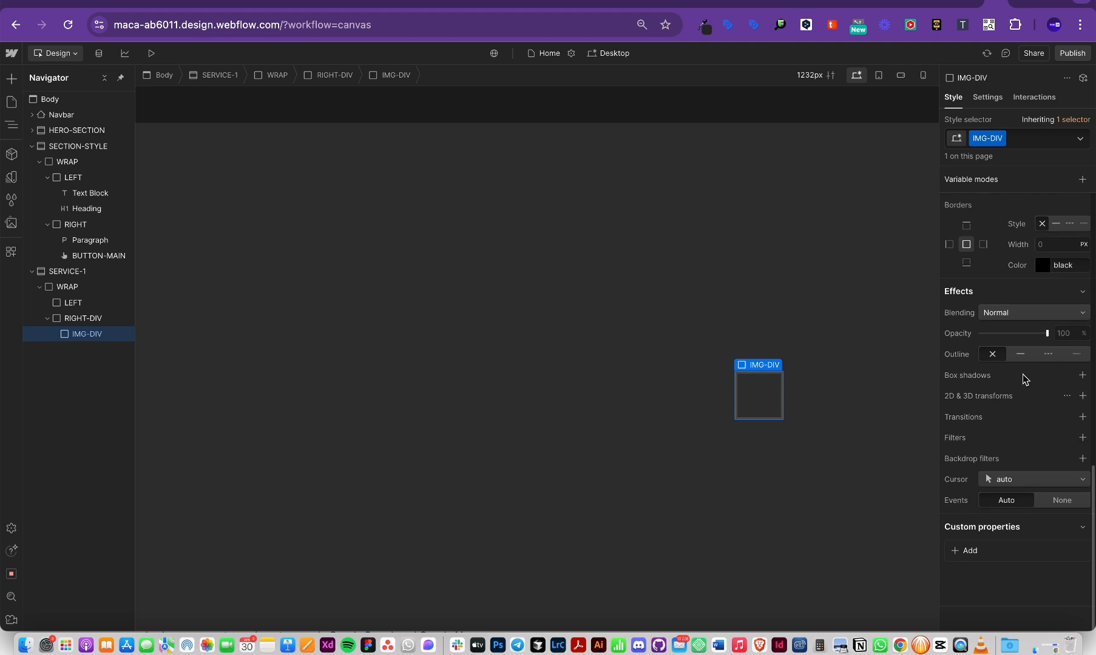
scroll(1025, 376, up, 6)
scroll(1017, 380, down, 6)
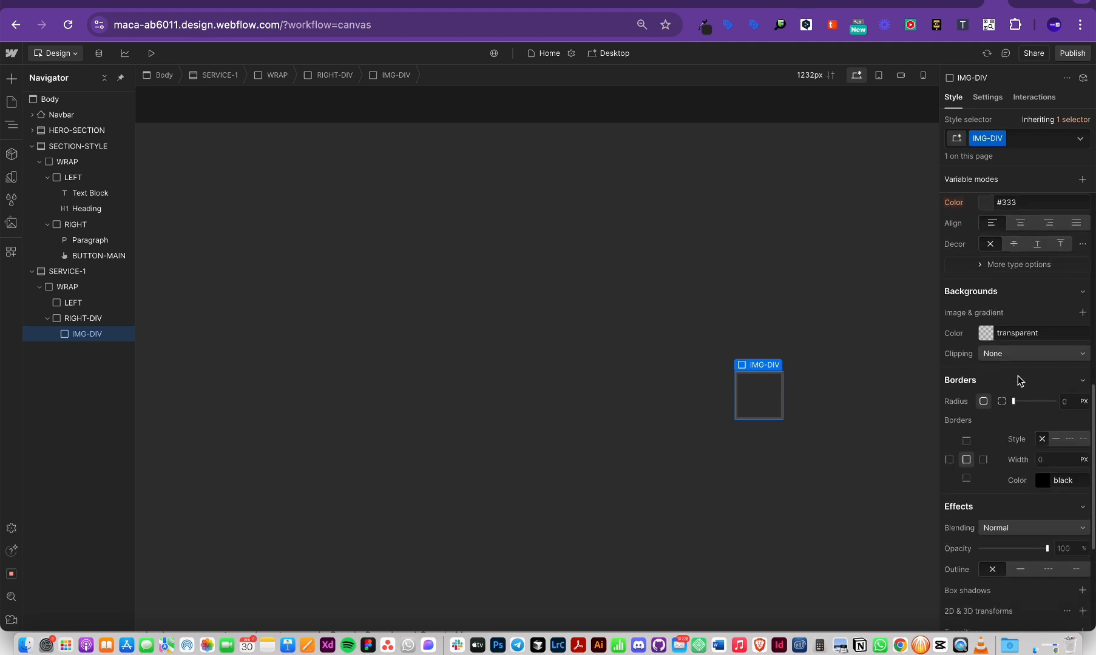
scroll(977, 309, up, 2)
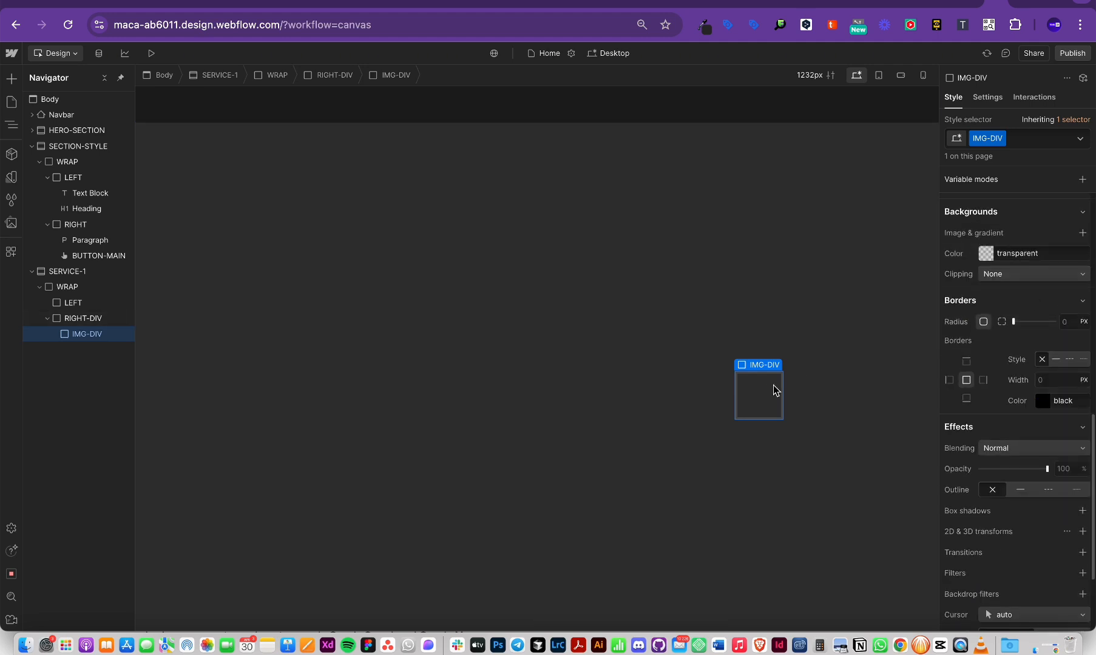
click(1083, 234)
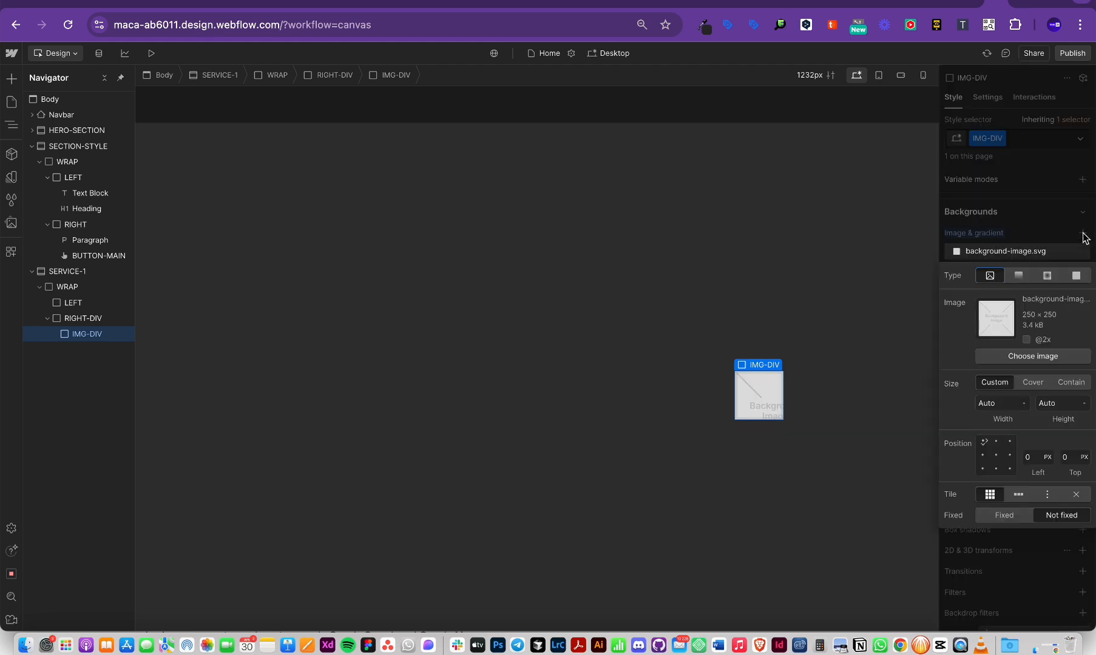
click(1026, 384)
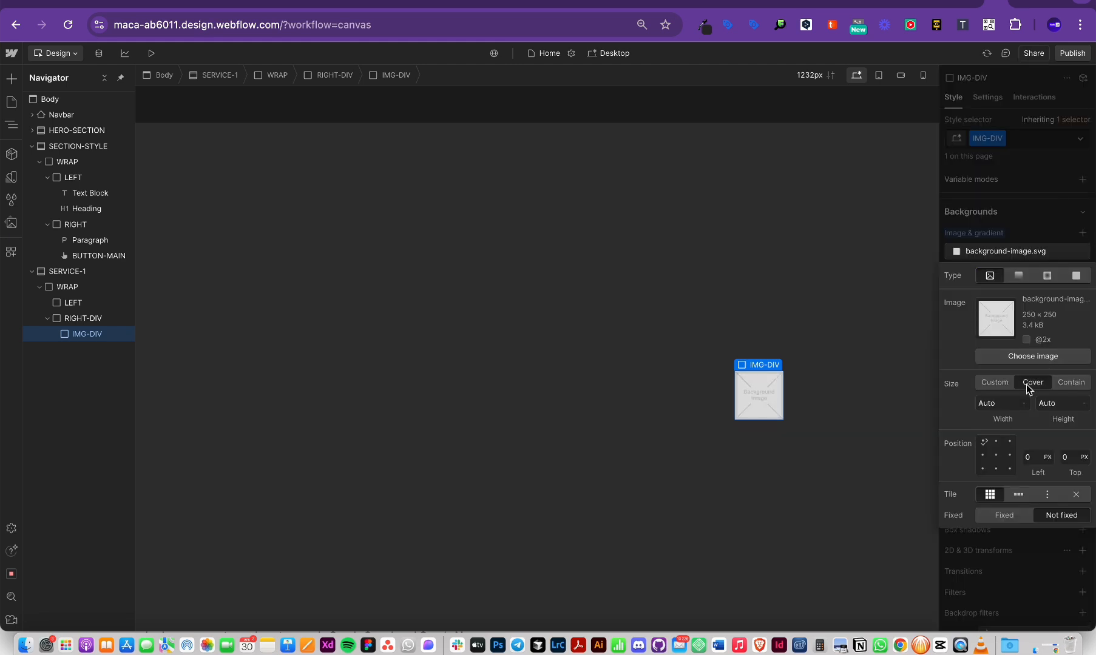
click(996, 455)
click(1044, 359)
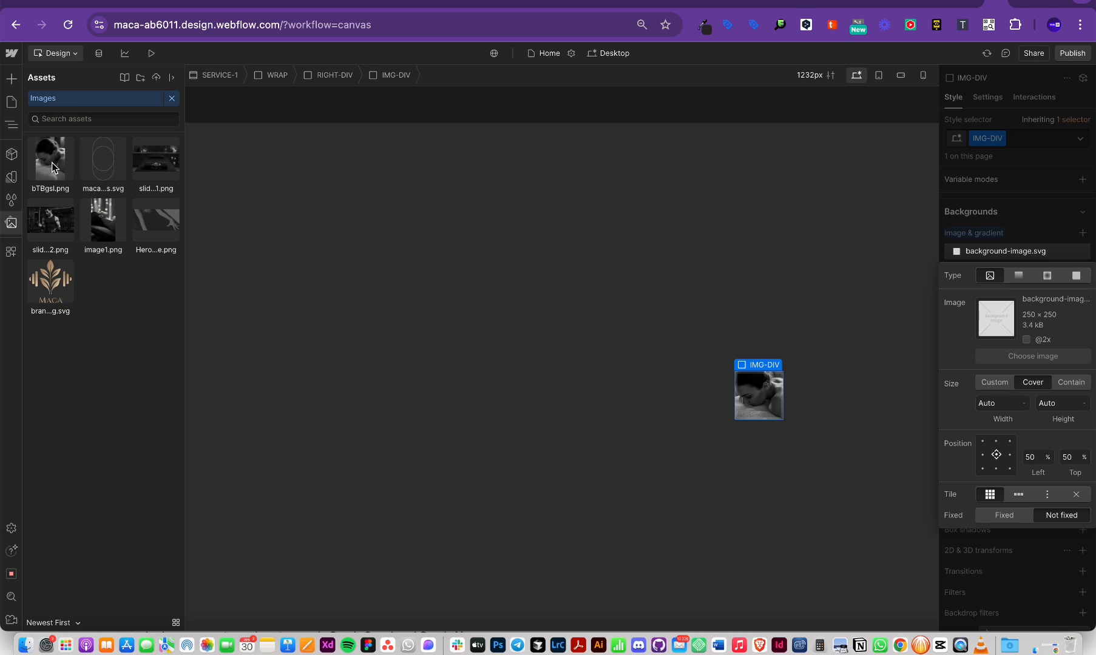
click(52, 166)
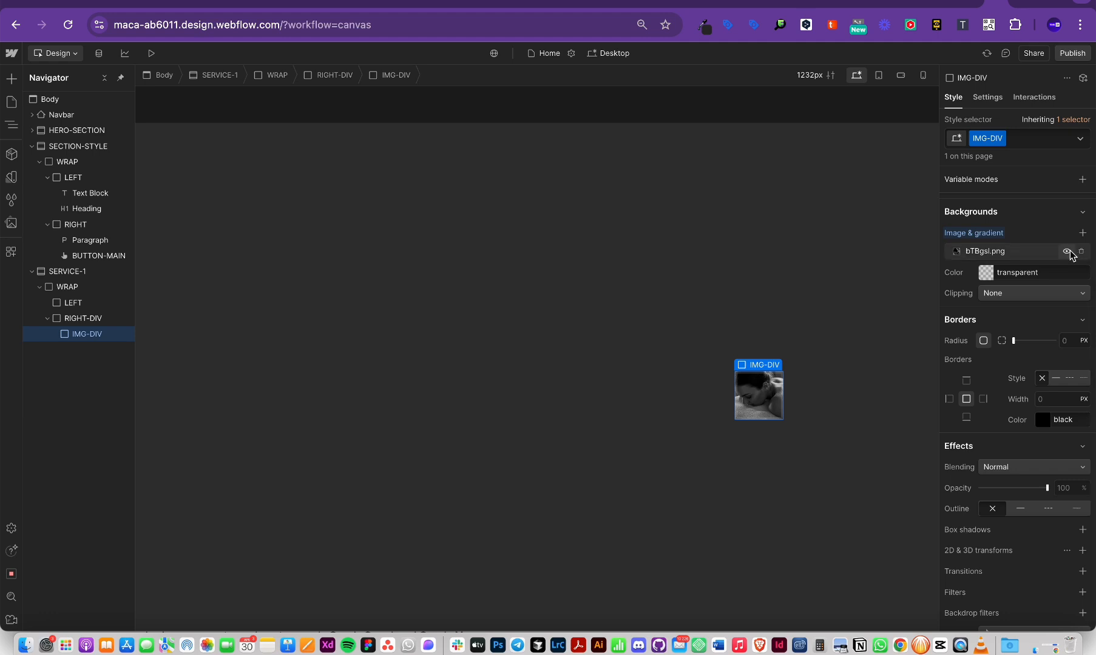
click(1067, 251)
click(1067, 251)
click(1066, 251)
click(1067, 251)
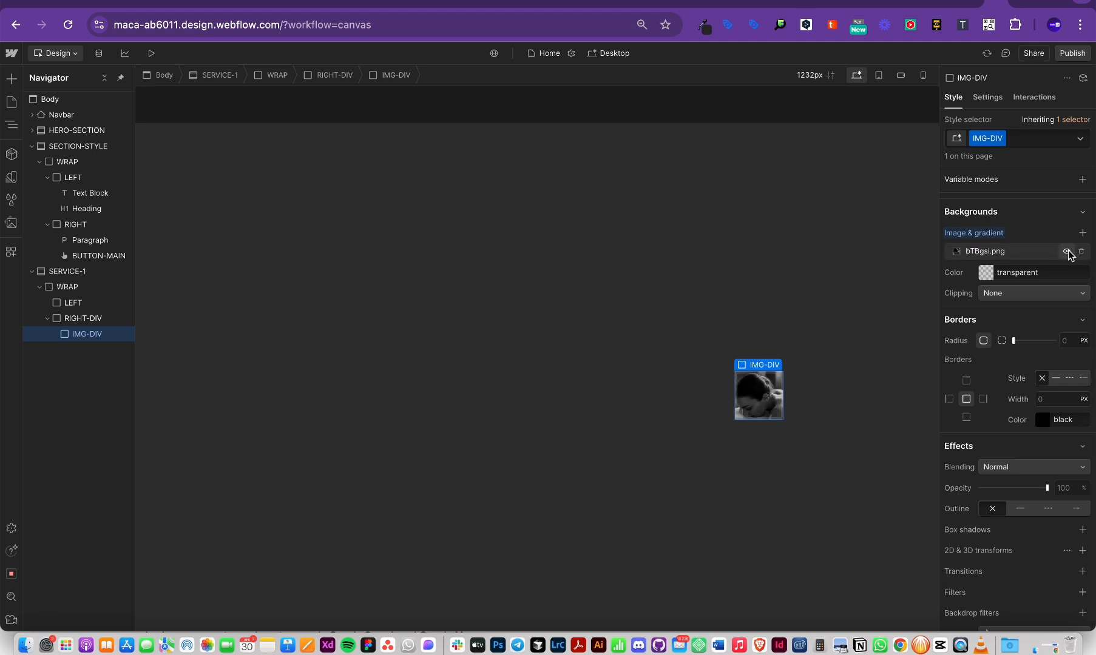
scroll(1033, 236, up, 1)
scroll(1030, 231, up, 8)
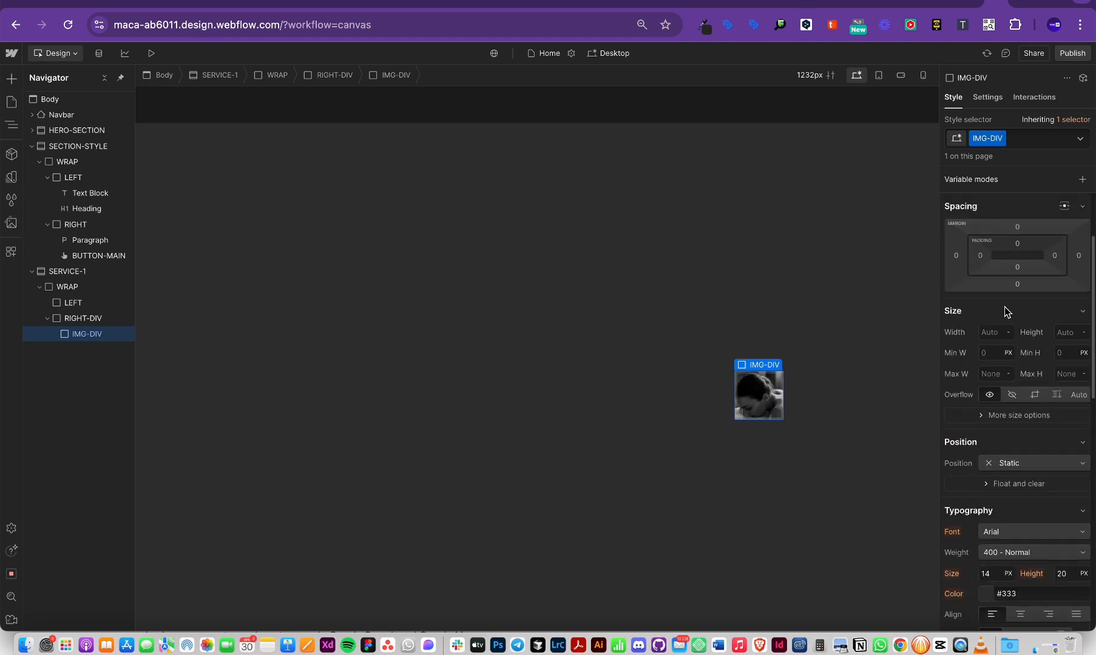
text(100%)
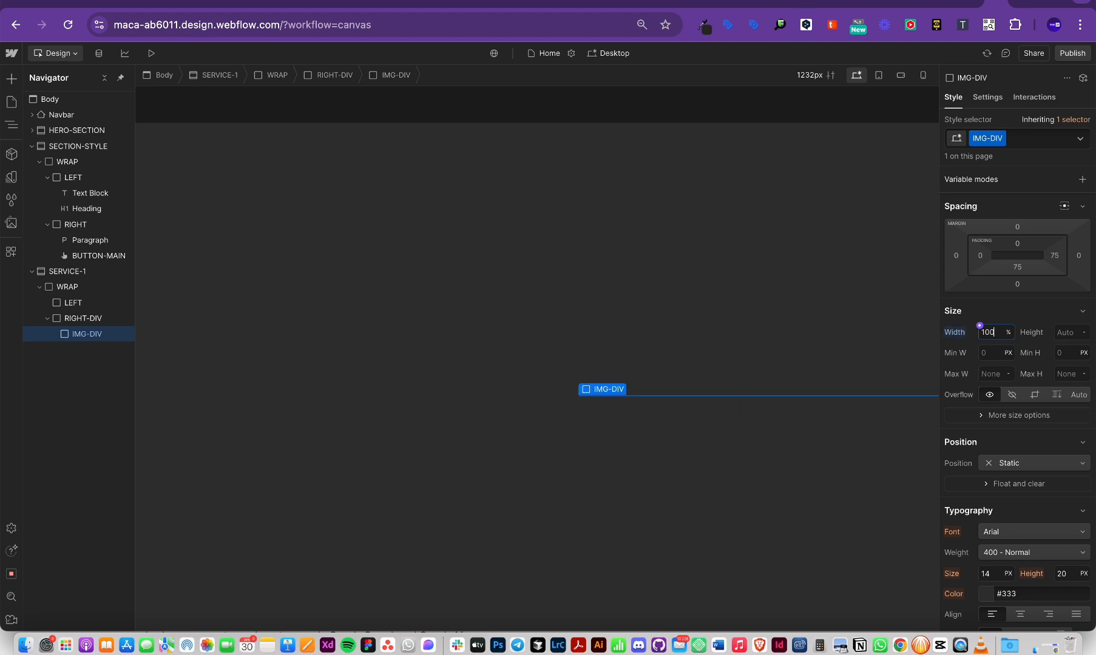
key(Return)
click(1066, 333)
text(100%)
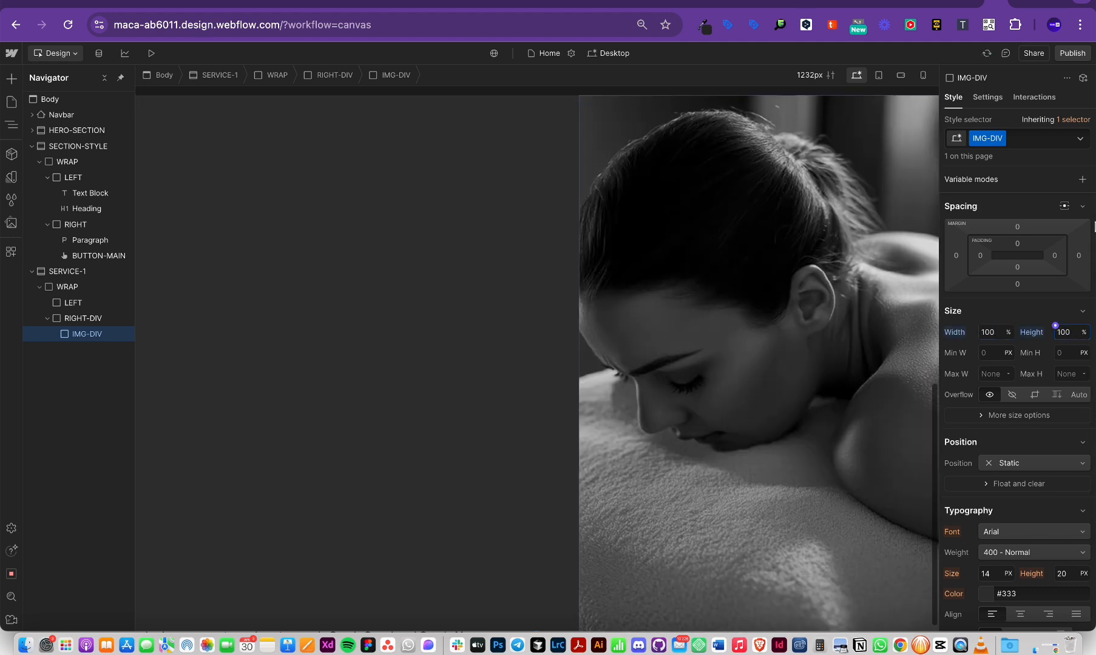
drag(979, 255, 1014, 252)
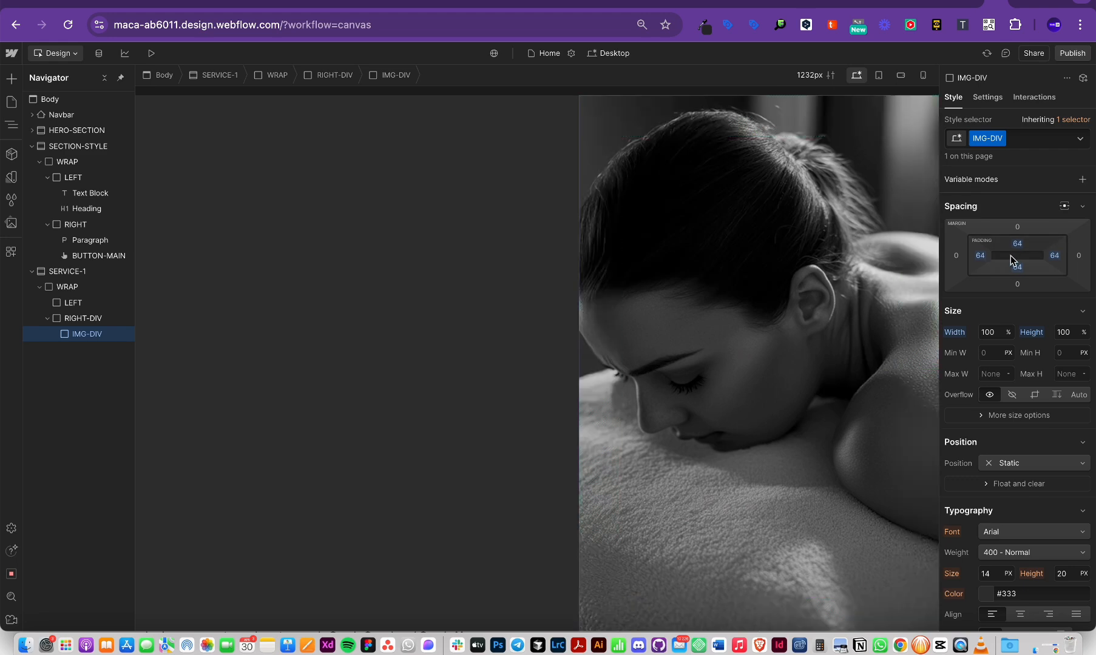
key(super+z)
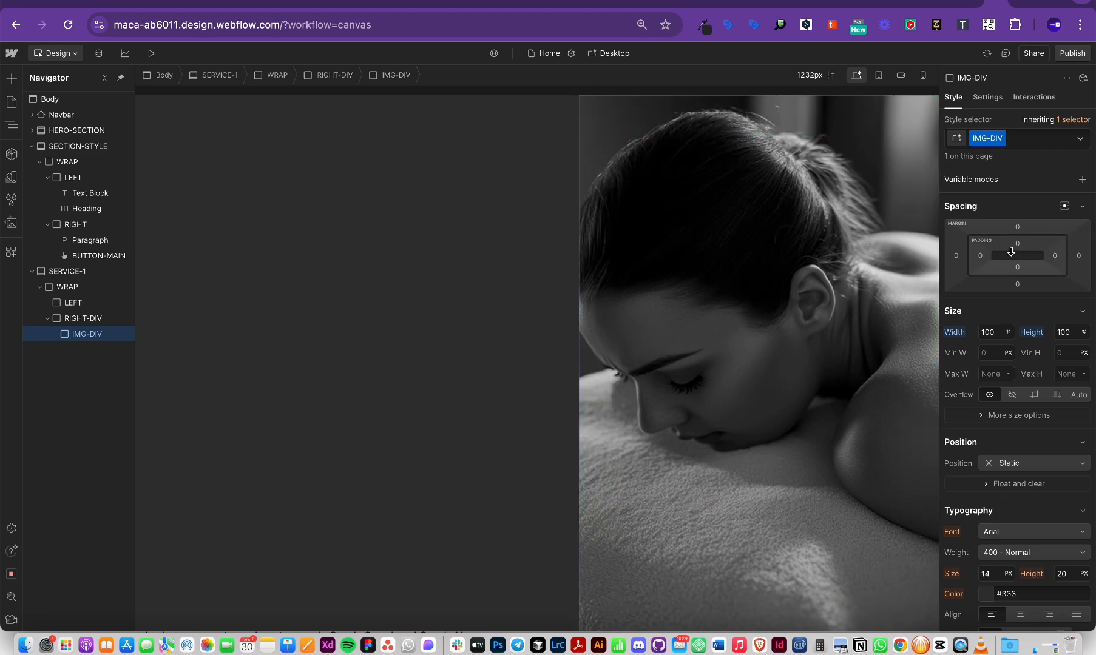
drag(1055, 256, 1031, 277)
key(super+z)
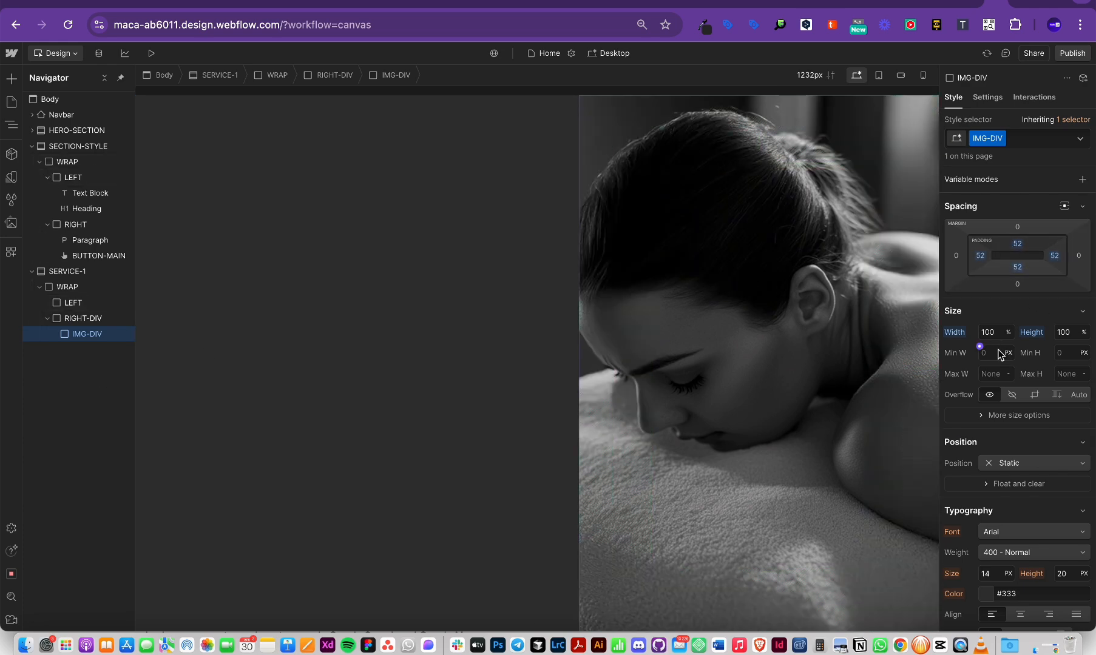
key(super+z)
drag(1057, 261, 1032, 258)
key(super+z)
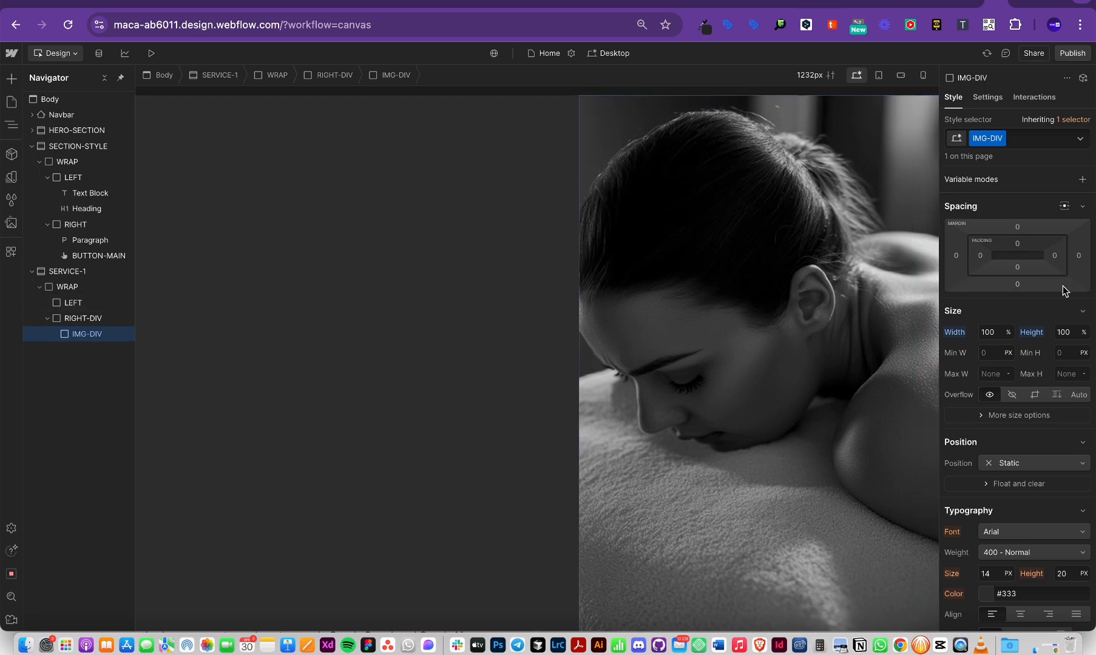
Step: Give the right column a duplicated class, RIGHT-DIV Copy, after undoing a padding change
click(83, 322)
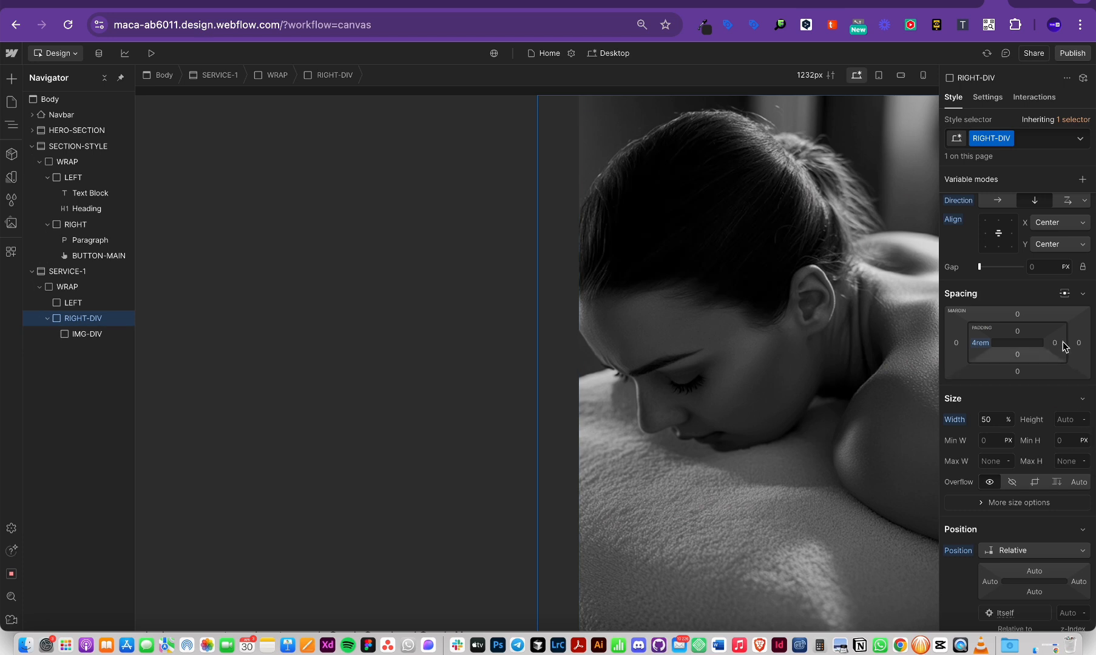
drag(1050, 342, 1011, 332)
scroll(772, 332, up, 1)
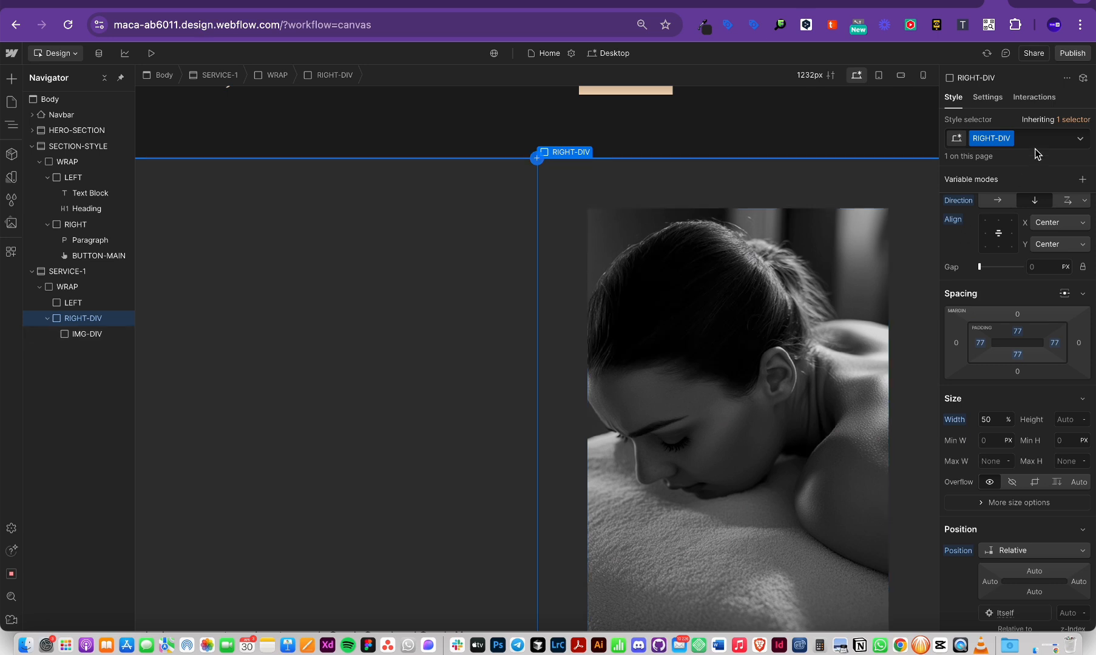
key(super+z)
key(super+z)
click(1009, 139)
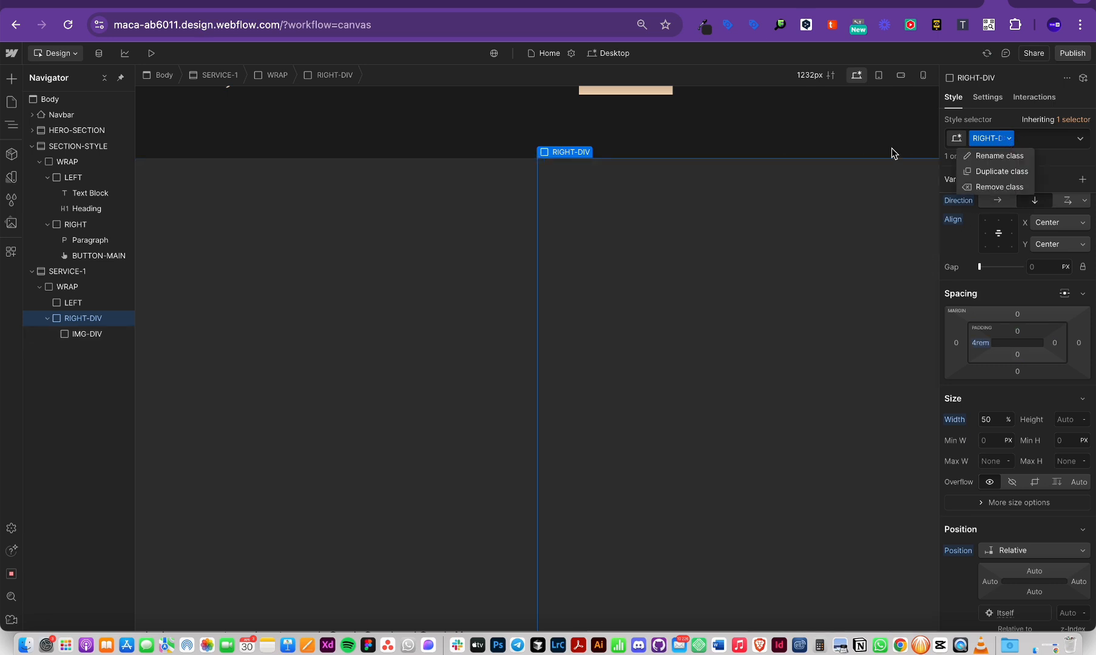
click(1000, 171)
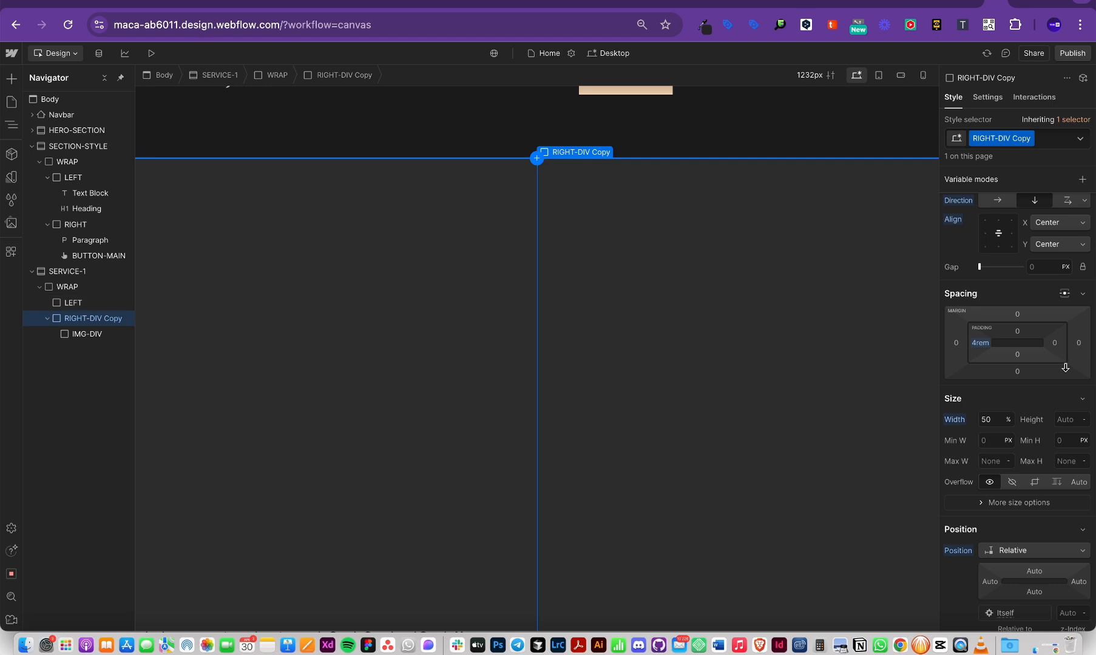
Step: Set the IMG-DIV photo box height to 100%
click(81, 336)
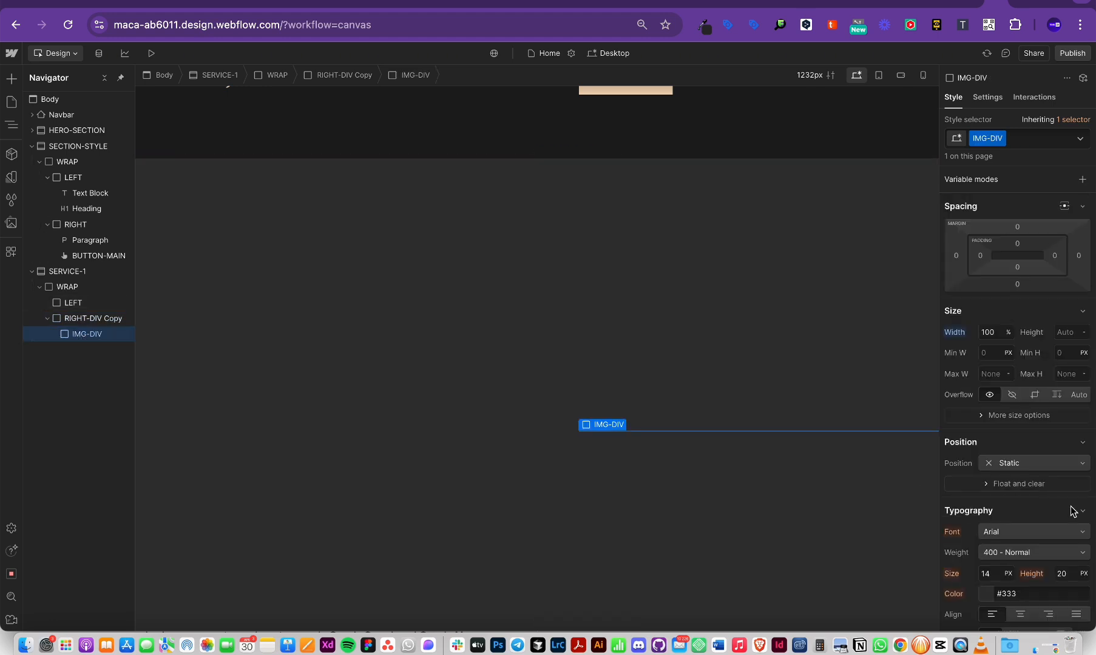
scroll(1084, 511, down, 5)
scroll(1092, 414, up, 4)
scroll(1092, 414, up, 1)
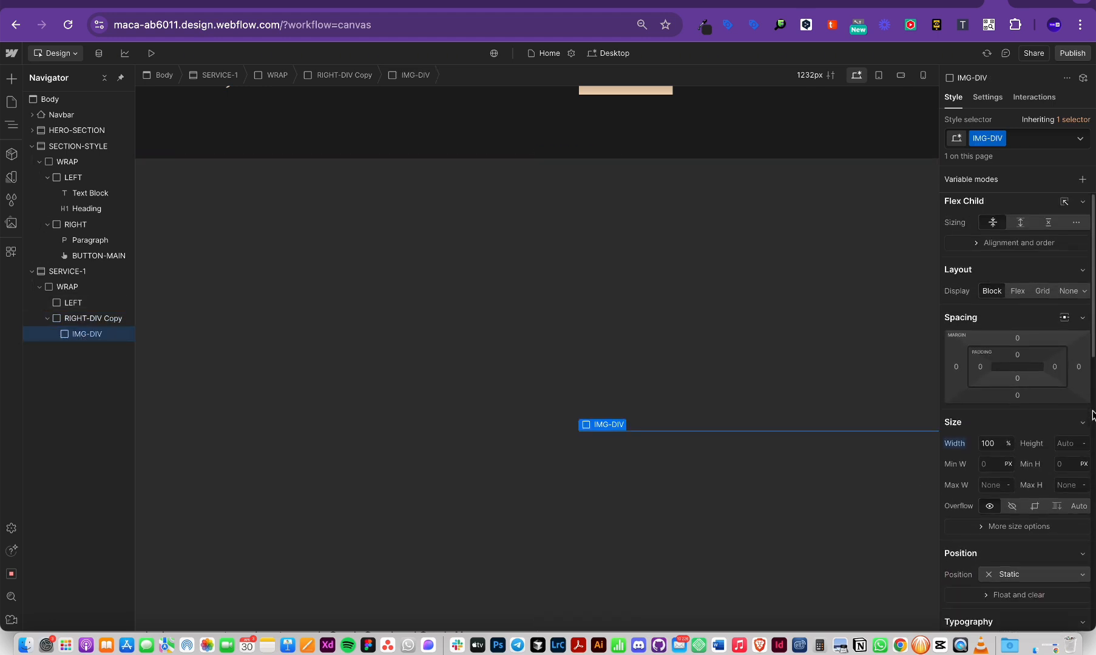
click(1062, 448)
text(100%)
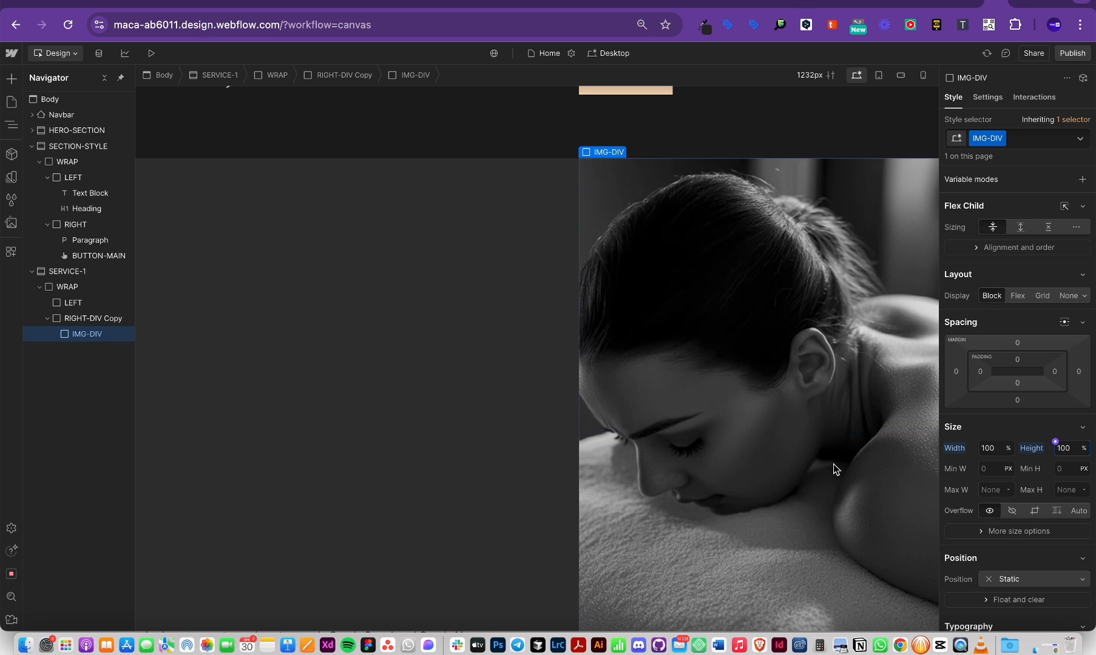
Step: Set RIGHT-DIV Copy's padding to 96 on all sides
click(91, 315)
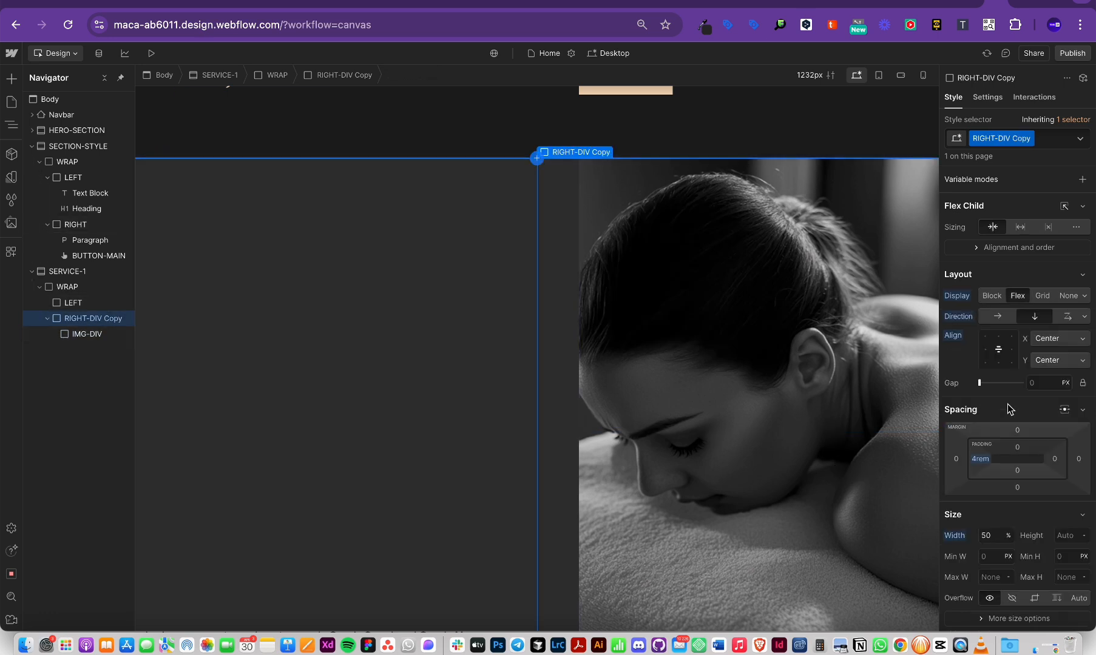
drag(1053, 463, 987, 447)
scroll(782, 455, down, 2)
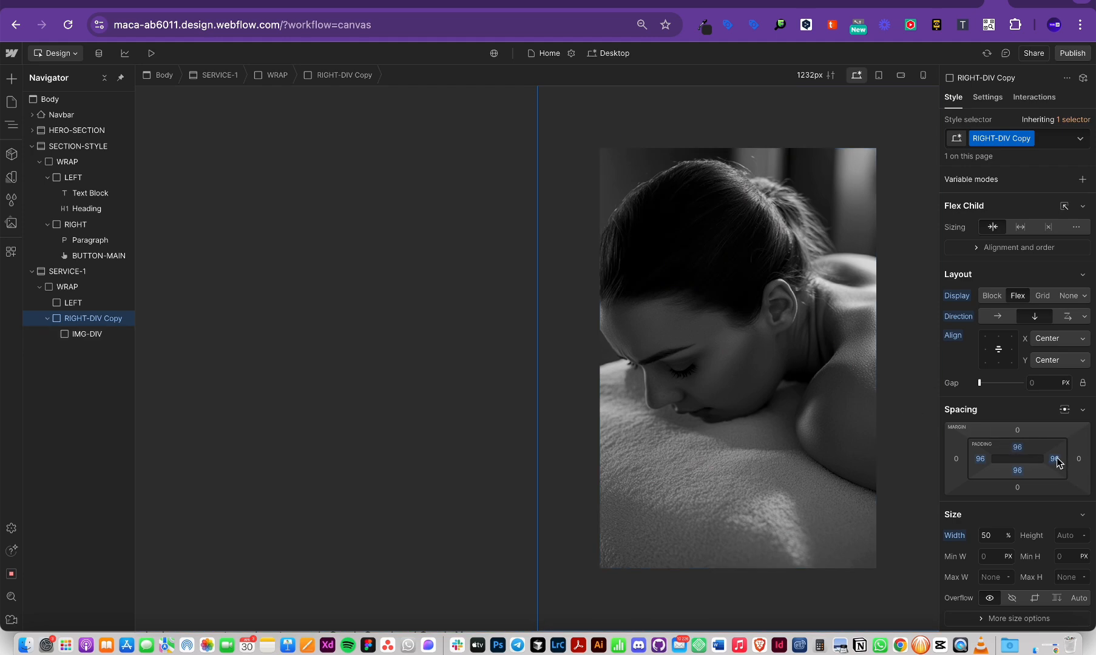
scroll(1056, 459, down, 1)
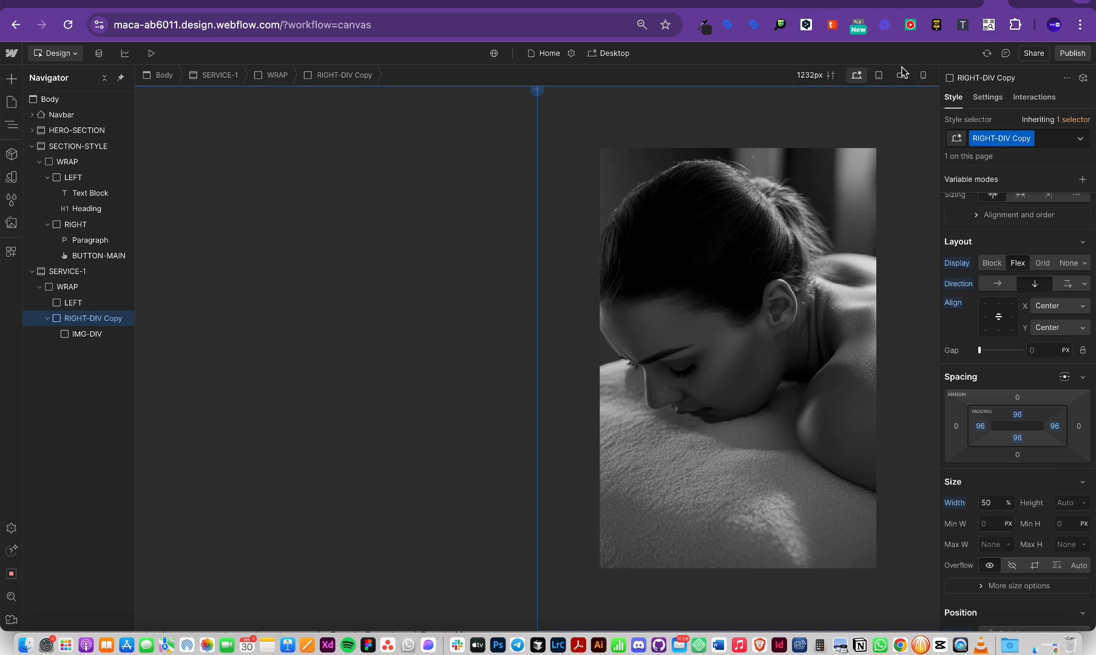
Step: Preview the column at the 768px tablet and 320px mobile breakpoints, switching back to desktop between them
click(878, 75)
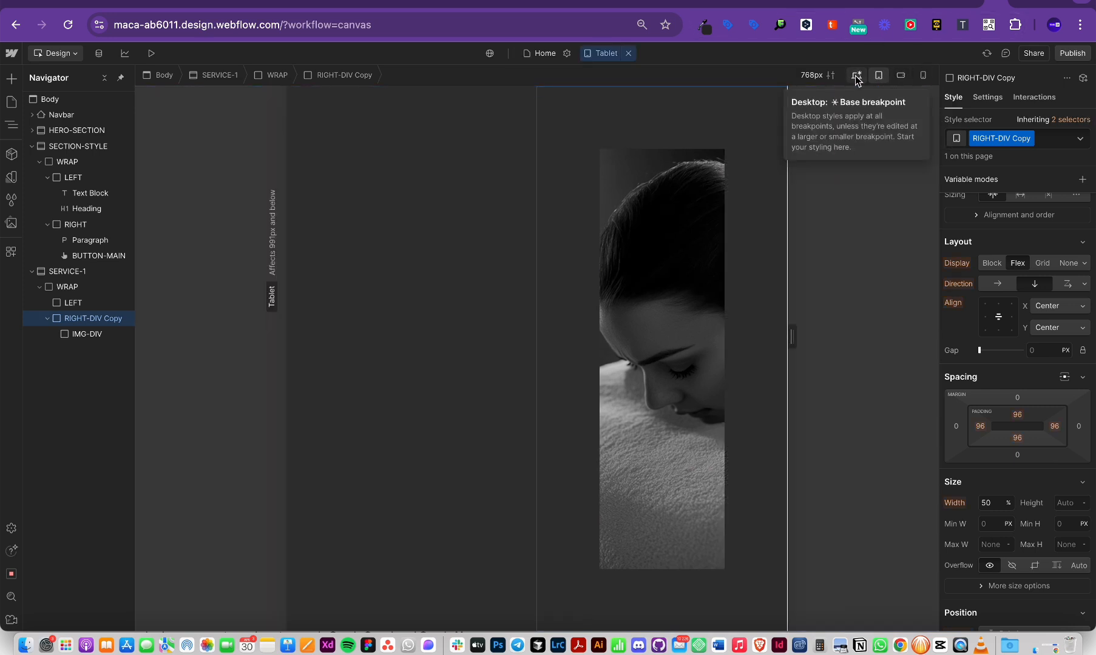
click(856, 75)
click(923, 75)
click(856, 76)
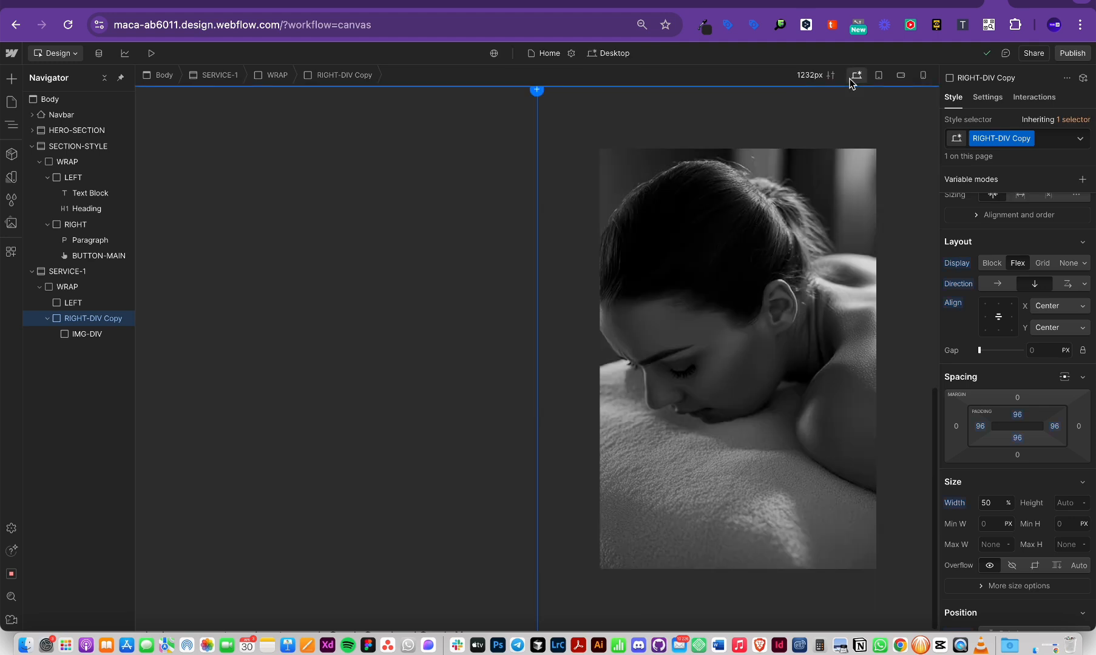
click(923, 75)
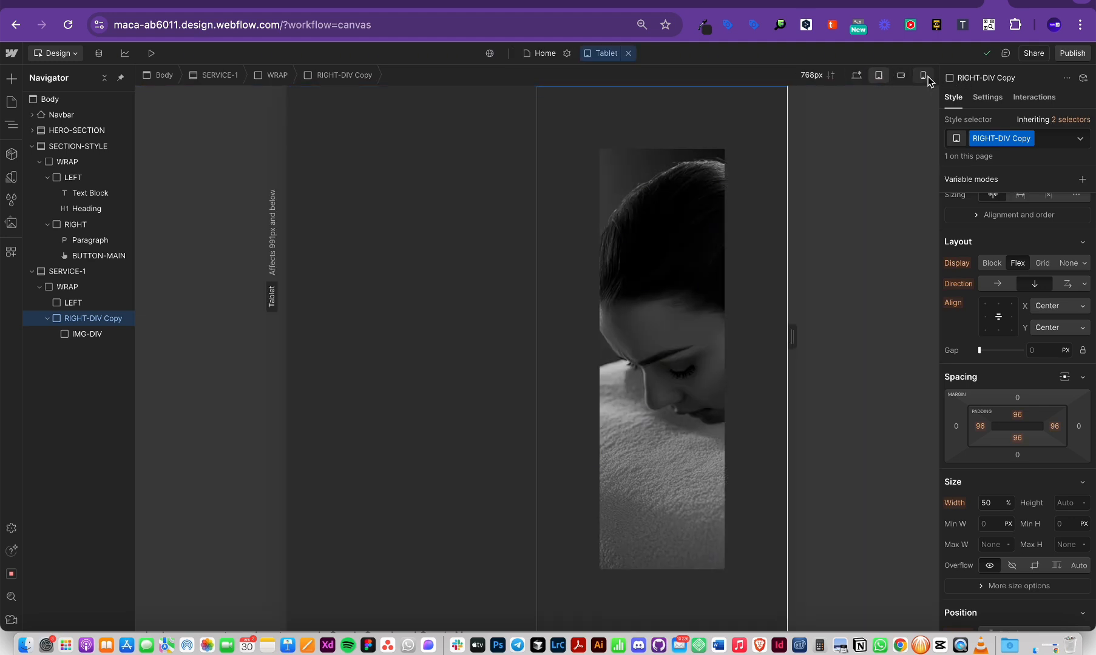
click(857, 75)
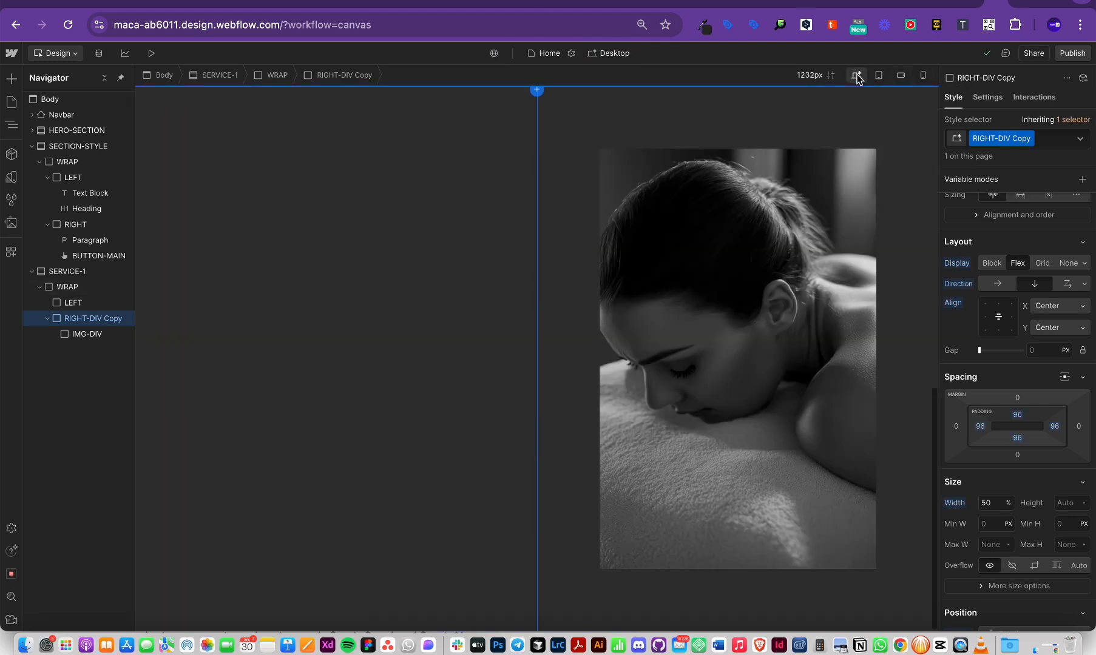
scroll(884, 371, up, 2)
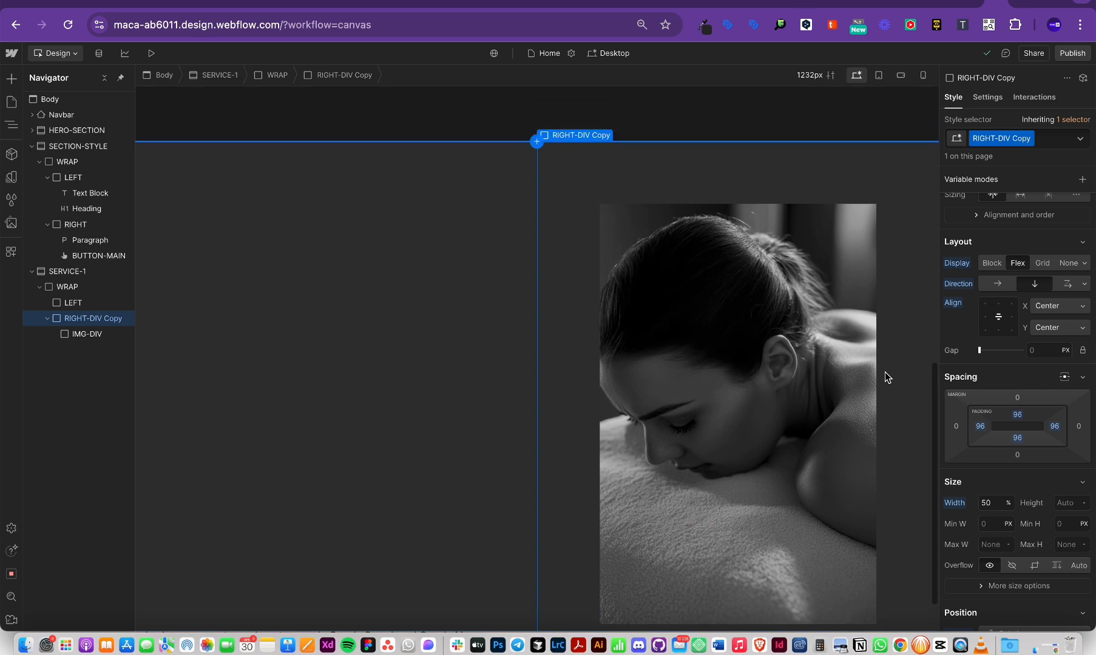
click(879, 77)
click(856, 75)
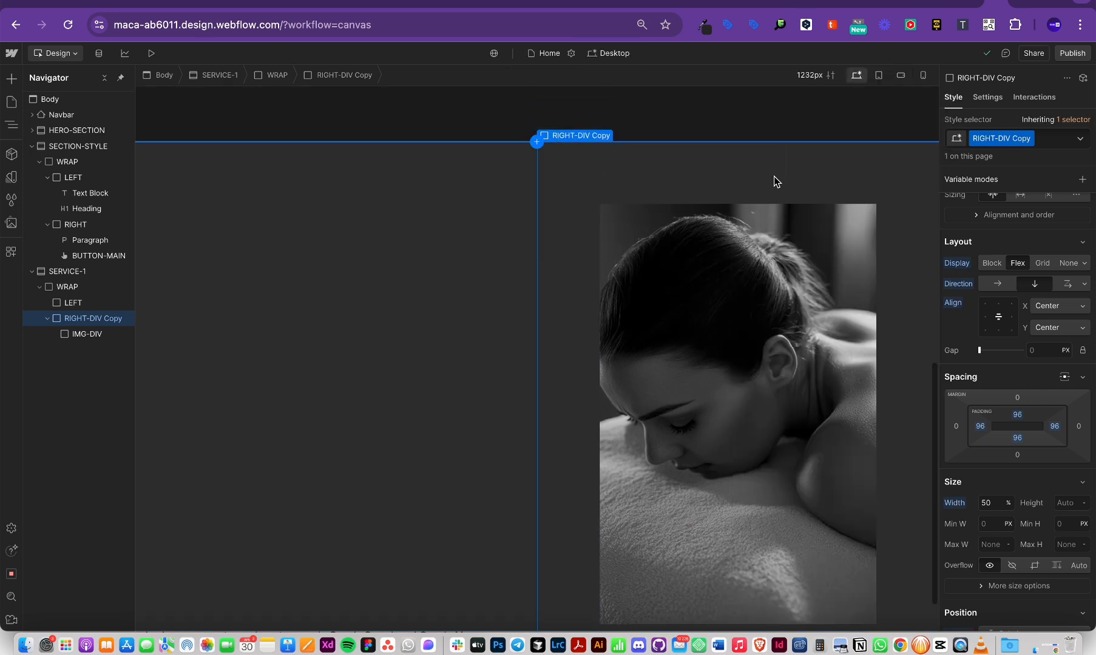
click(879, 75)
Step: Inspect the photo box in tablet view, return to 1232px desktop, and undo the edits
click(640, 352)
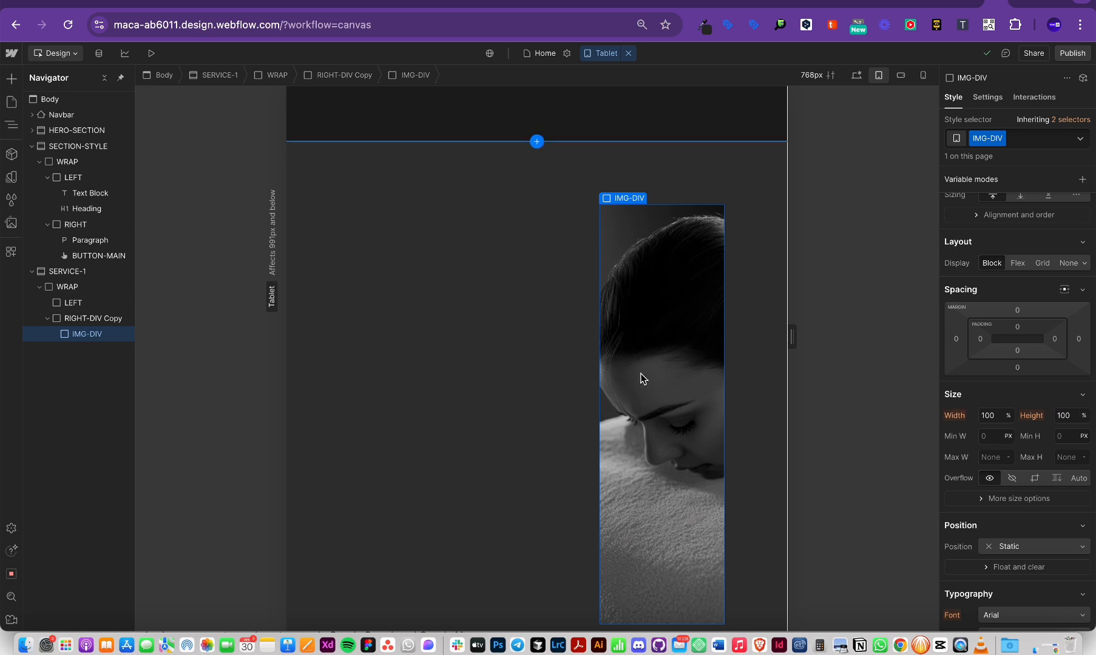
scroll(640, 376, down, 2)
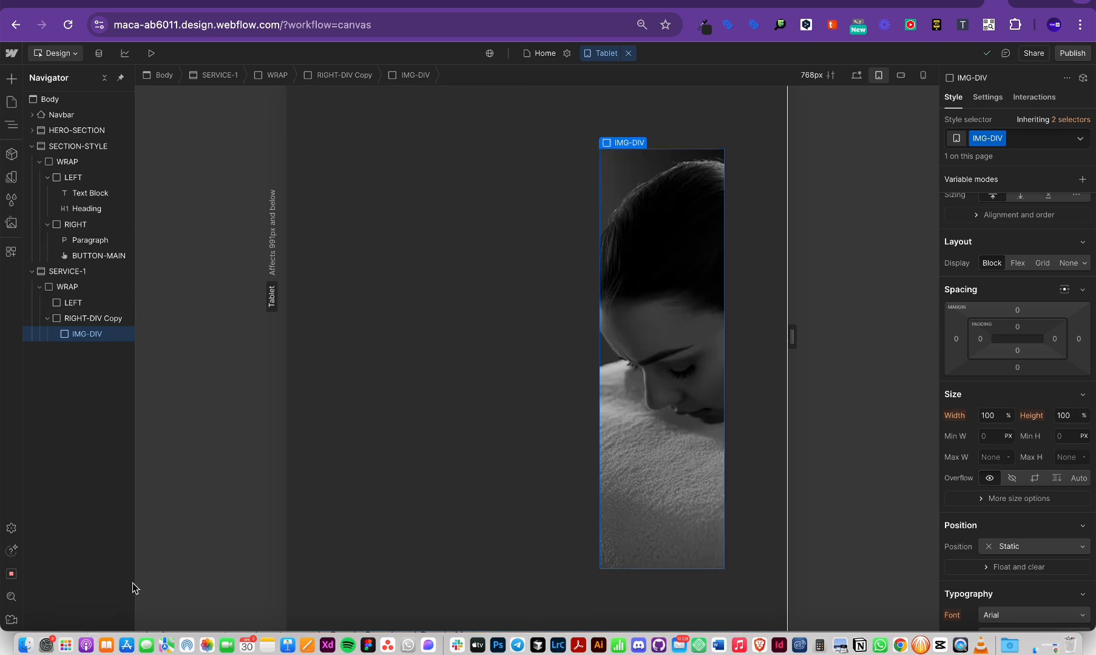
scroll(604, 329, up, 1)
scroll(603, 330, up, 3)
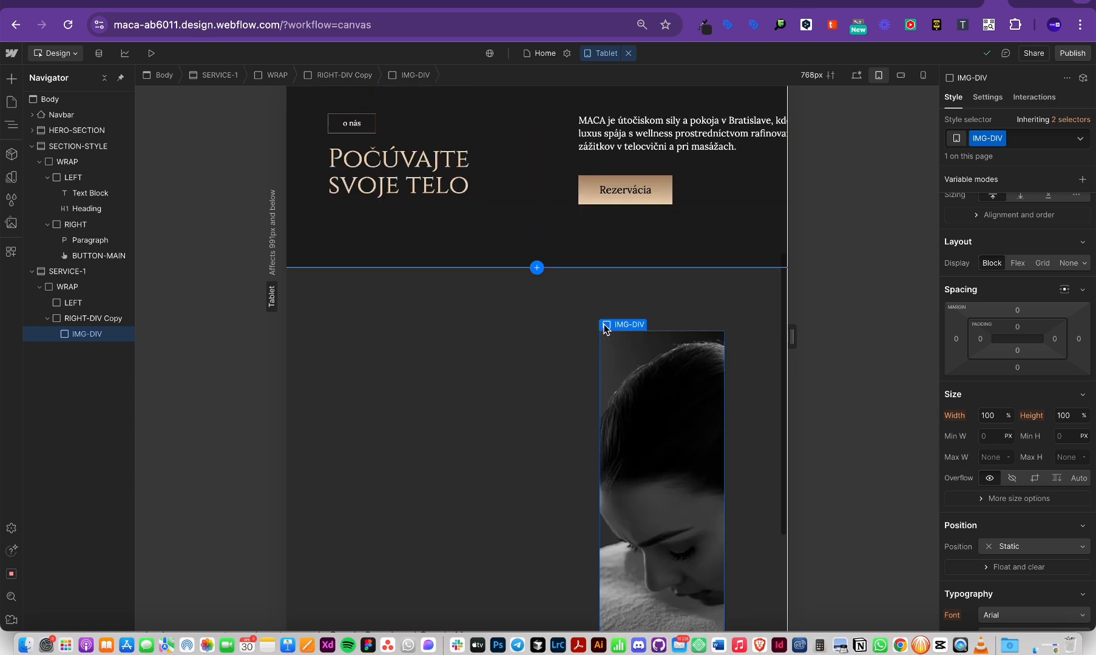
click(856, 75)
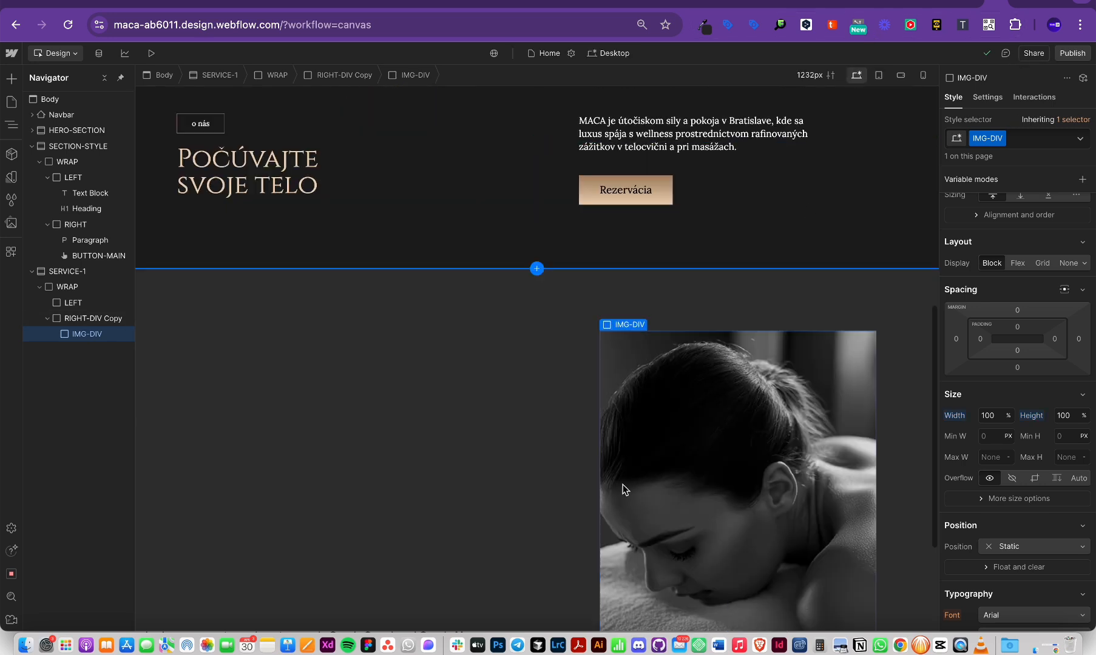
scroll(649, 537, down, 2)
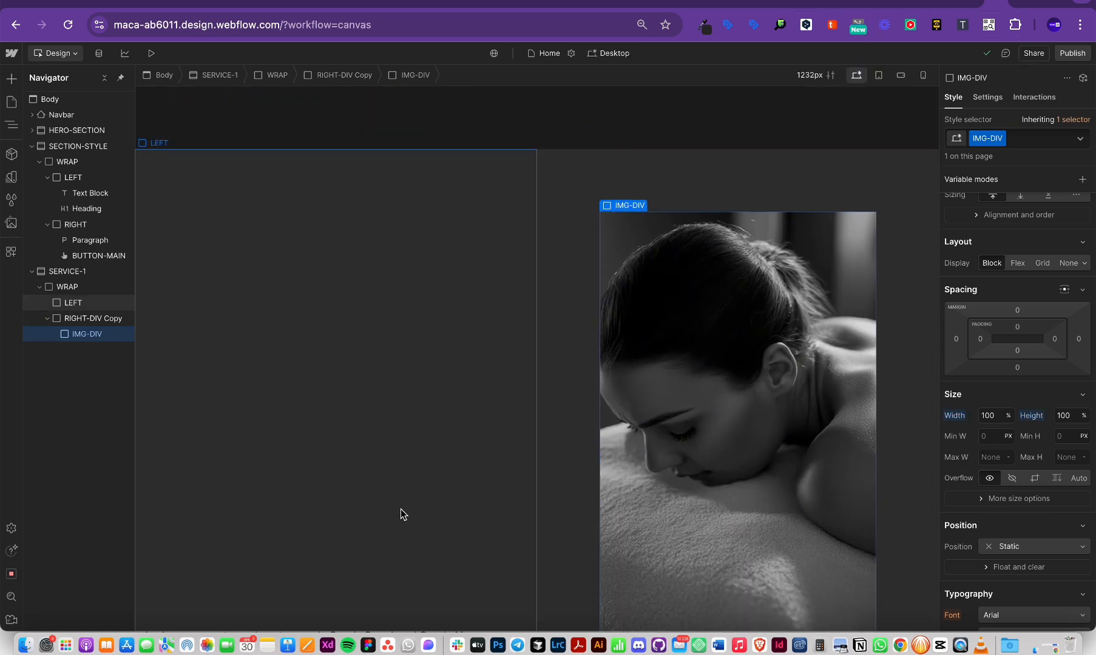
key(super+z)
key(super+z)
key(super+z)
key(super+z)
key(super+z)
key(super+z)
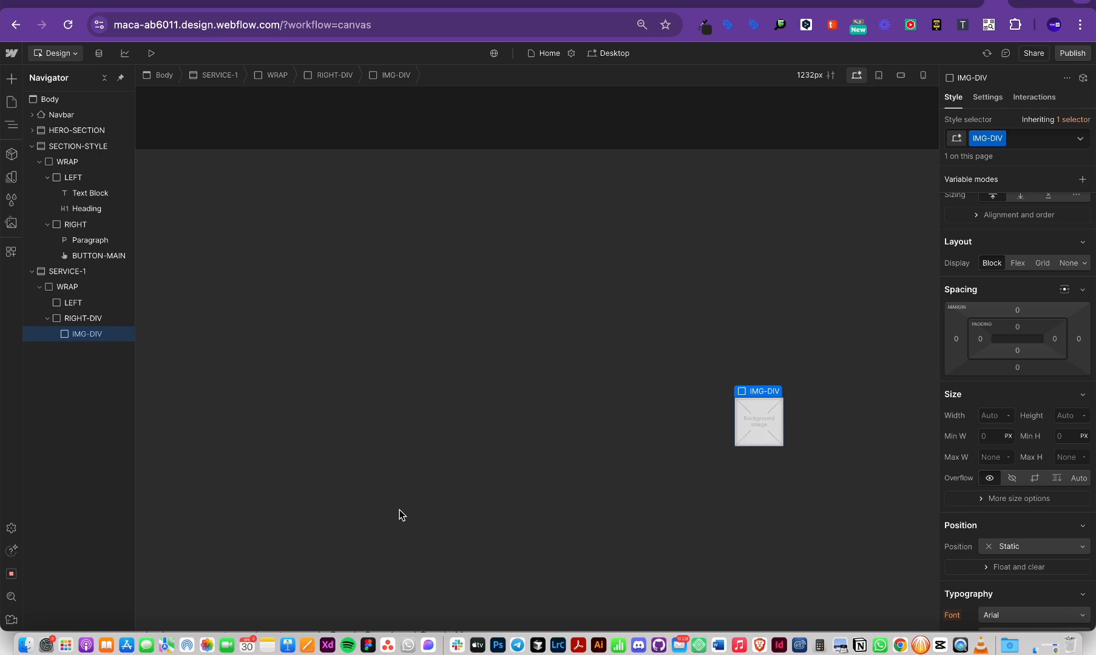
Step: Undo to restore the massage Image, then set its width to 7 rem on the 320px mobile breakpoint
key(super+z)
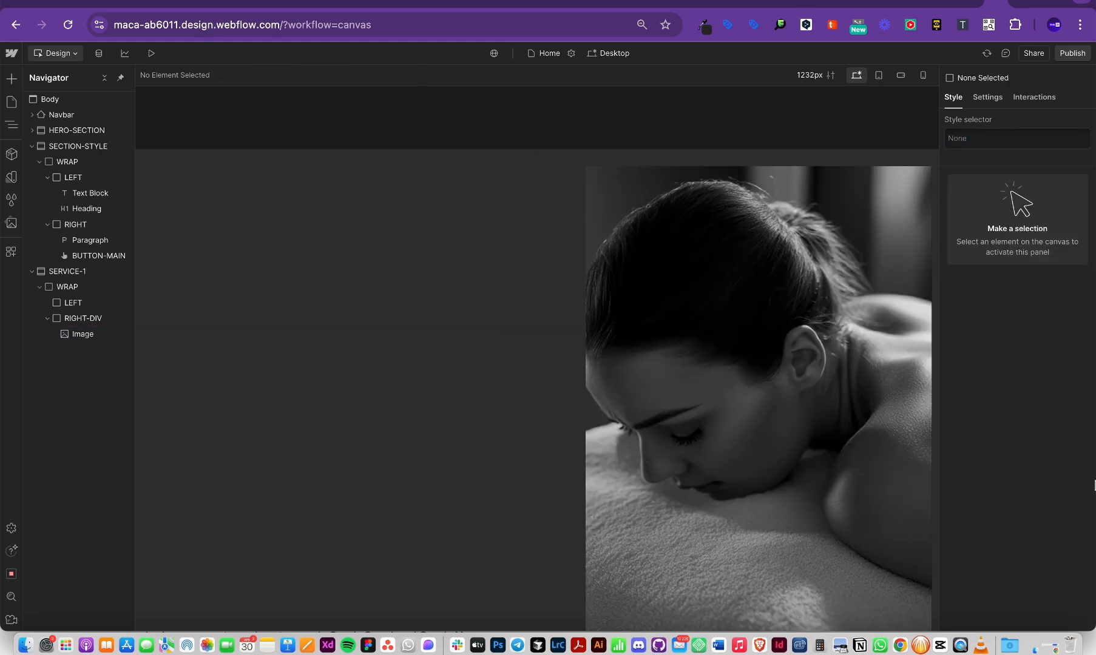
click(806, 306)
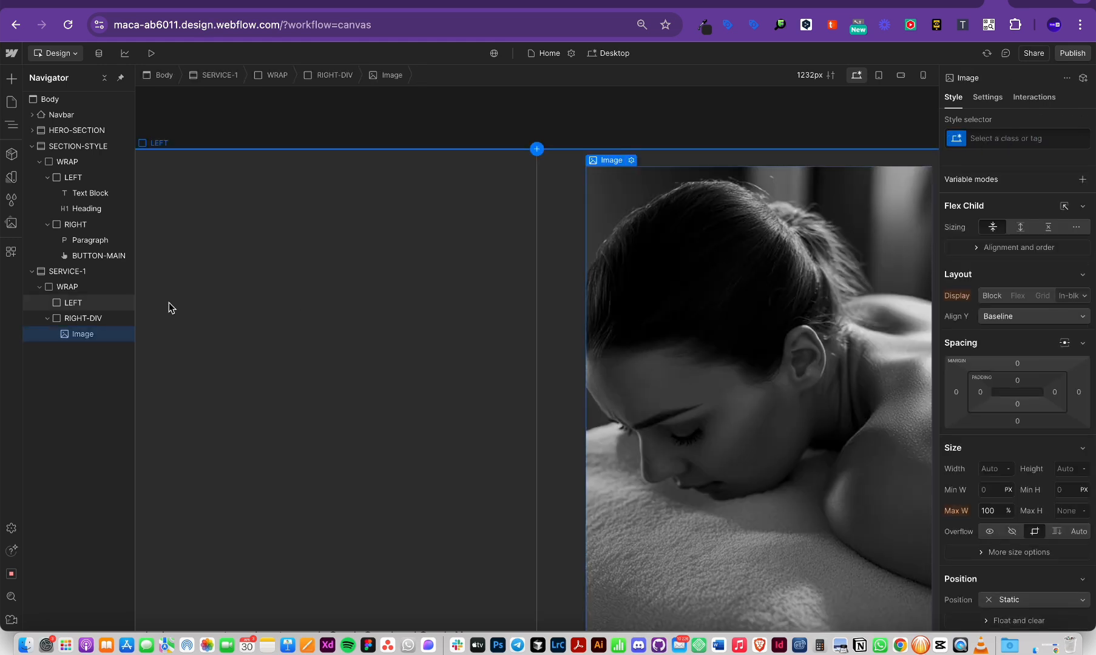
click(923, 75)
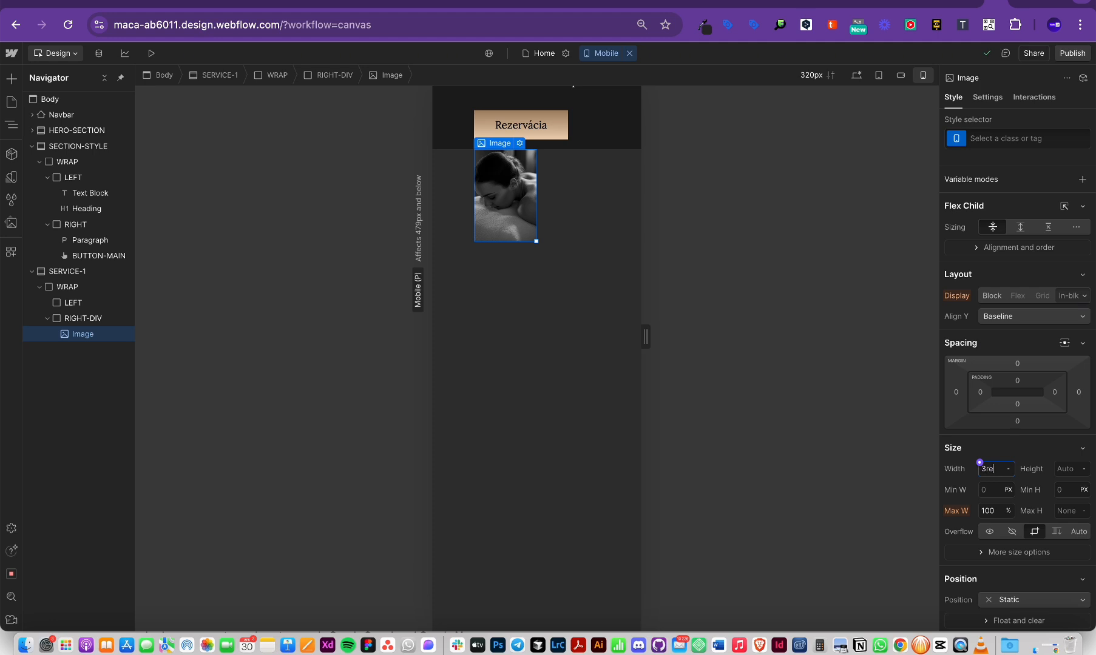
text(m)
key(Return)
text(8)
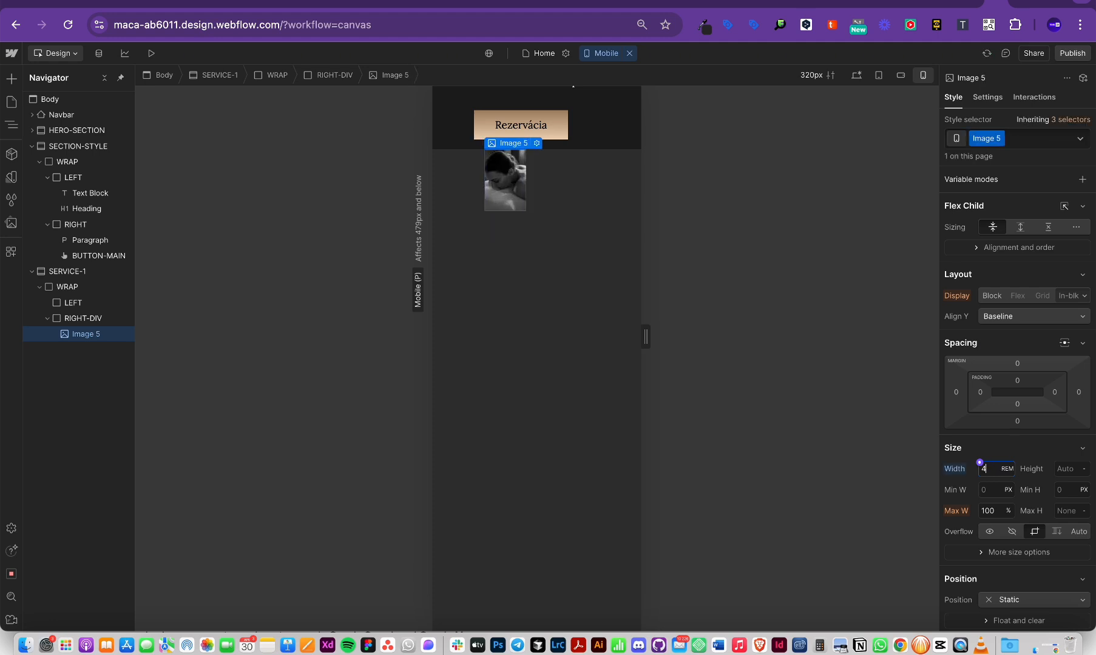
key(Up)
key(Up)
key(Up)
scroll(558, 242, up, 1)
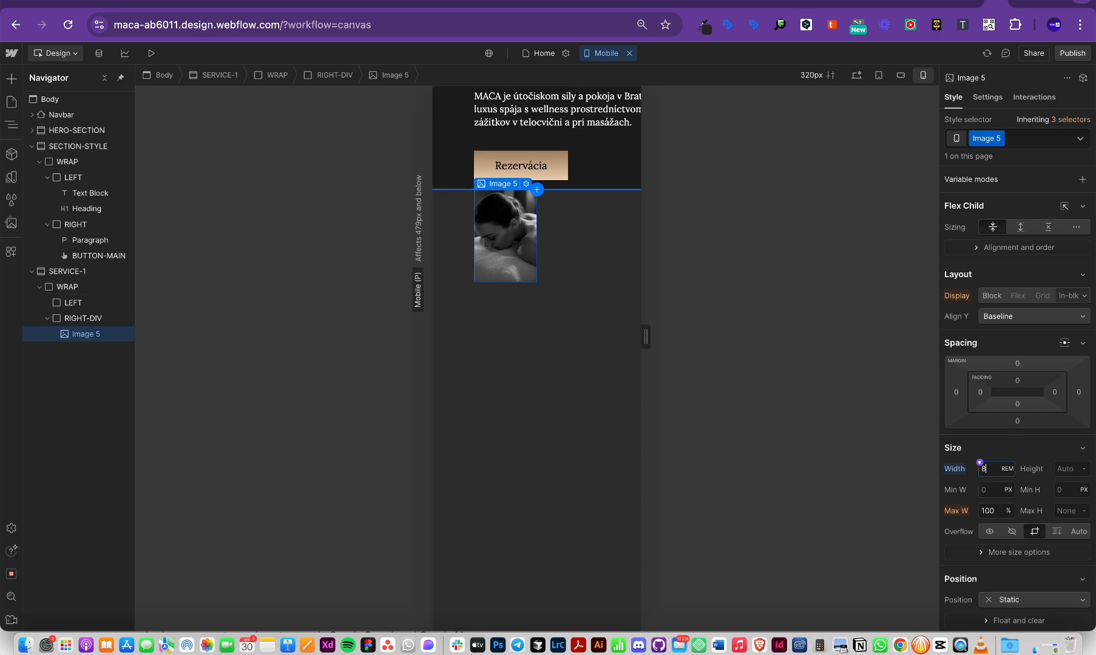
key(Down)
key(Down)
key(Down)
key(Up)
key(Up)
key(Up)
key(Up)
key(Up)
key(Down)
key(Up)
key(Up)
click(91, 318)
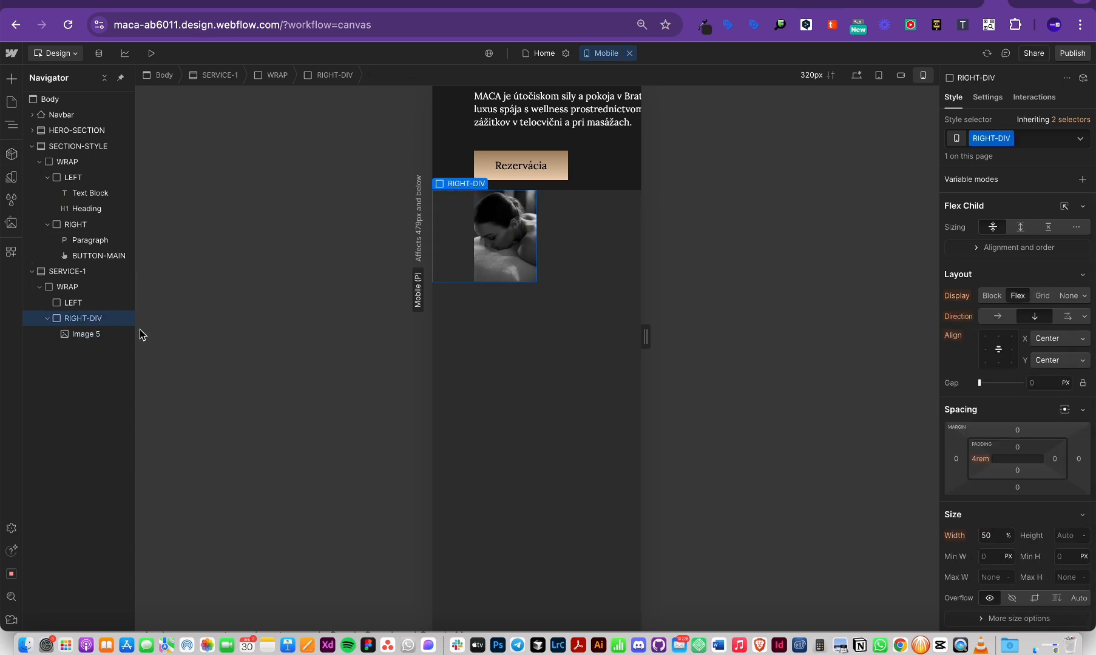
Step: Browse the WRAP, LEFT and RIGHT-DIV elements in the Navigator, ending on RIGHT-DIV
click(70, 302)
click(88, 318)
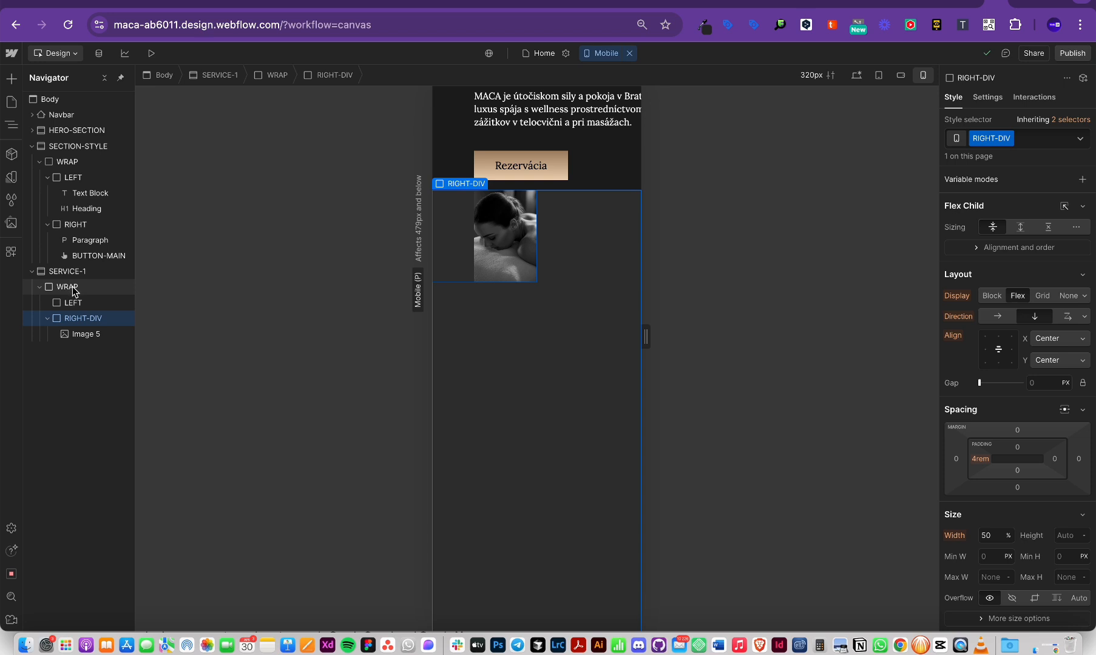
click(73, 290)
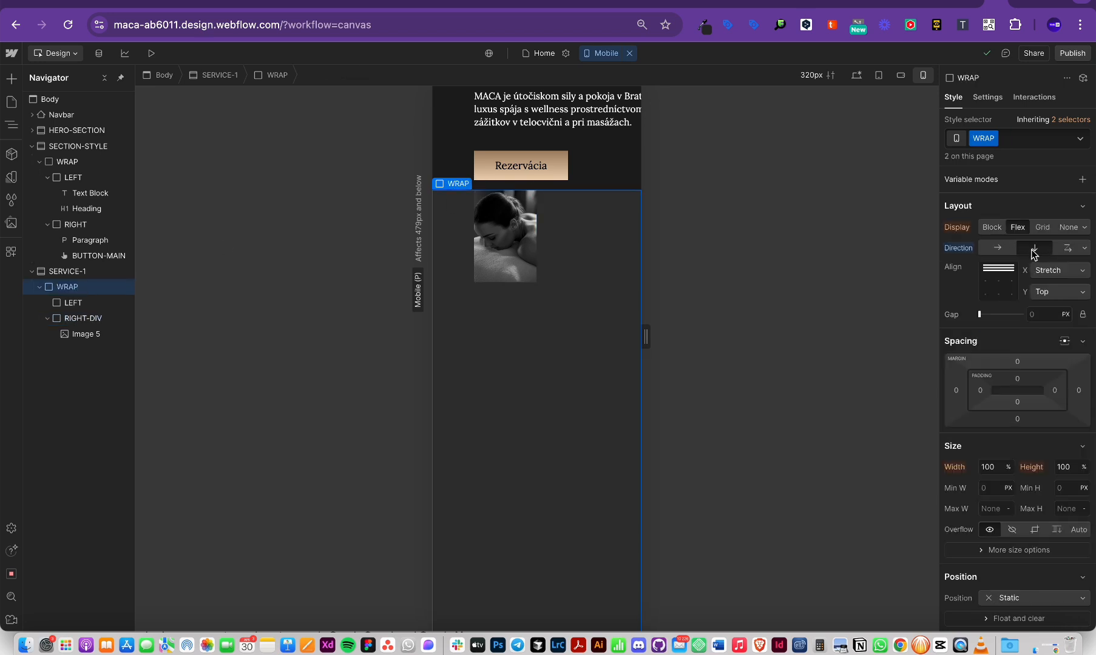
click(81, 306)
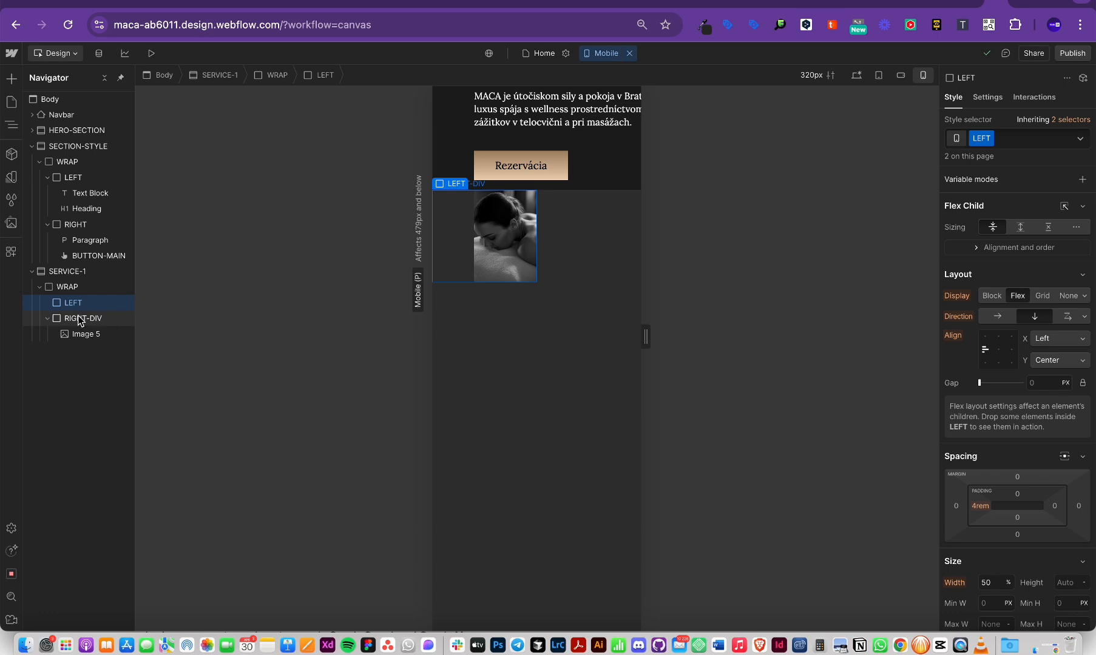
click(47, 318)
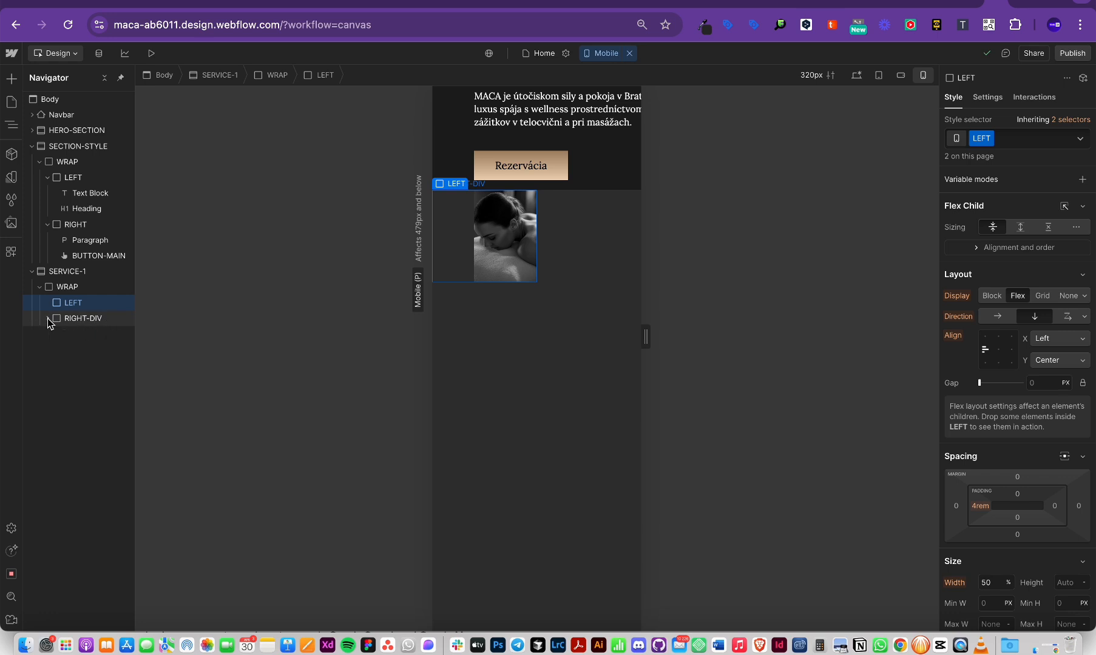
click(87, 320)
Step: On the 320px mobile breakpoint, set RIGHT-DIV's width to Auto and height to 50%
click(995, 536)
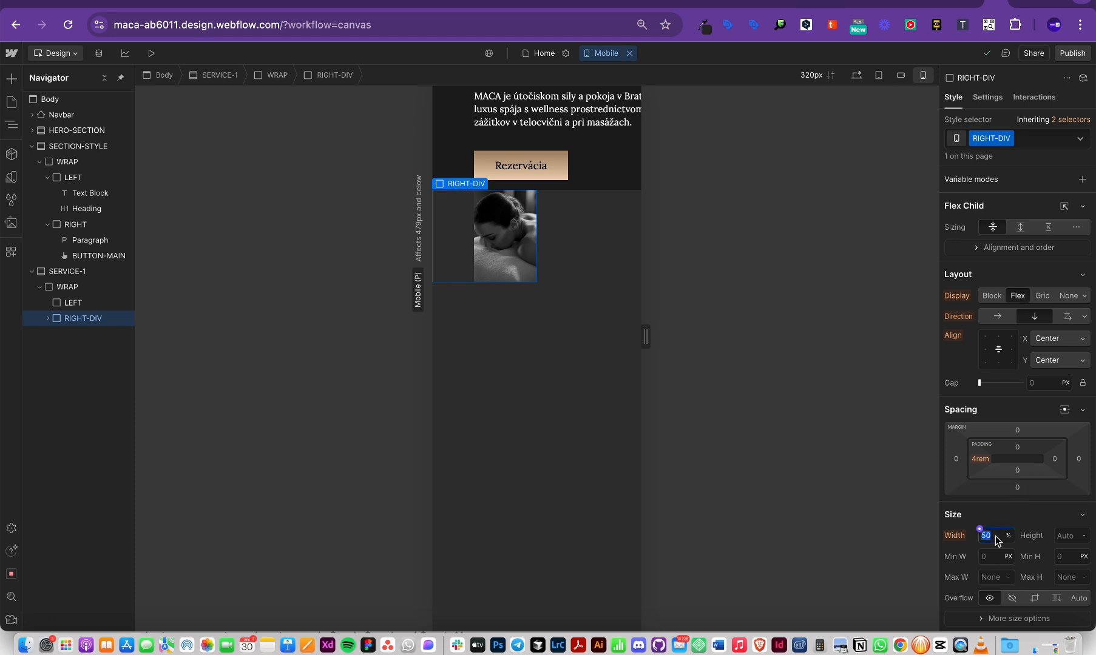
click(856, 75)
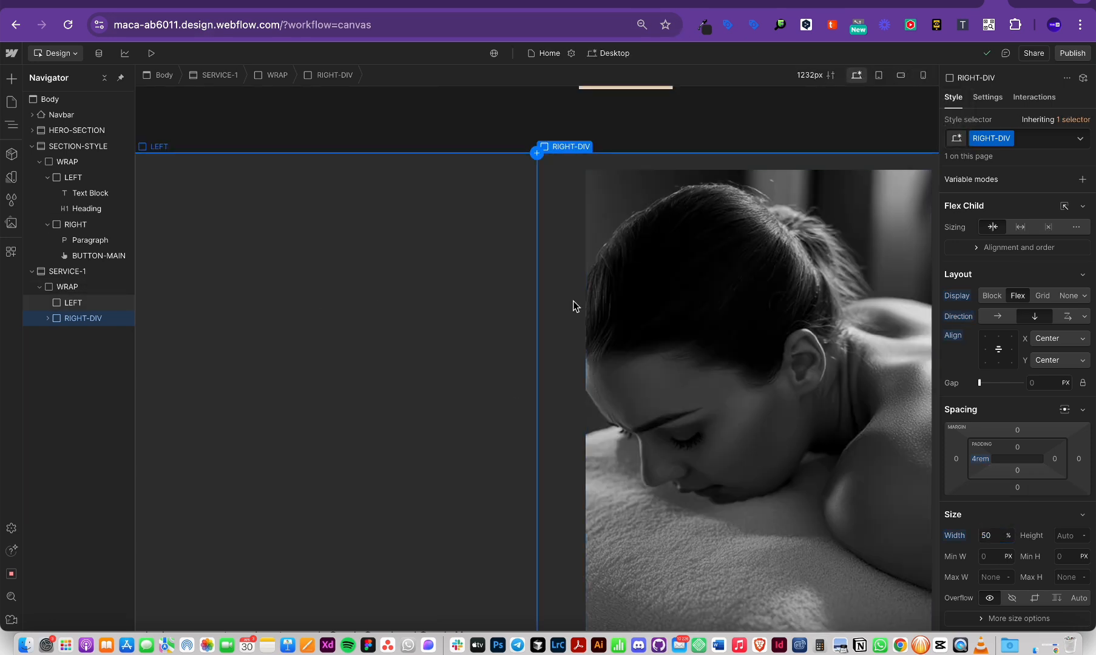
click(923, 74)
click(989, 537)
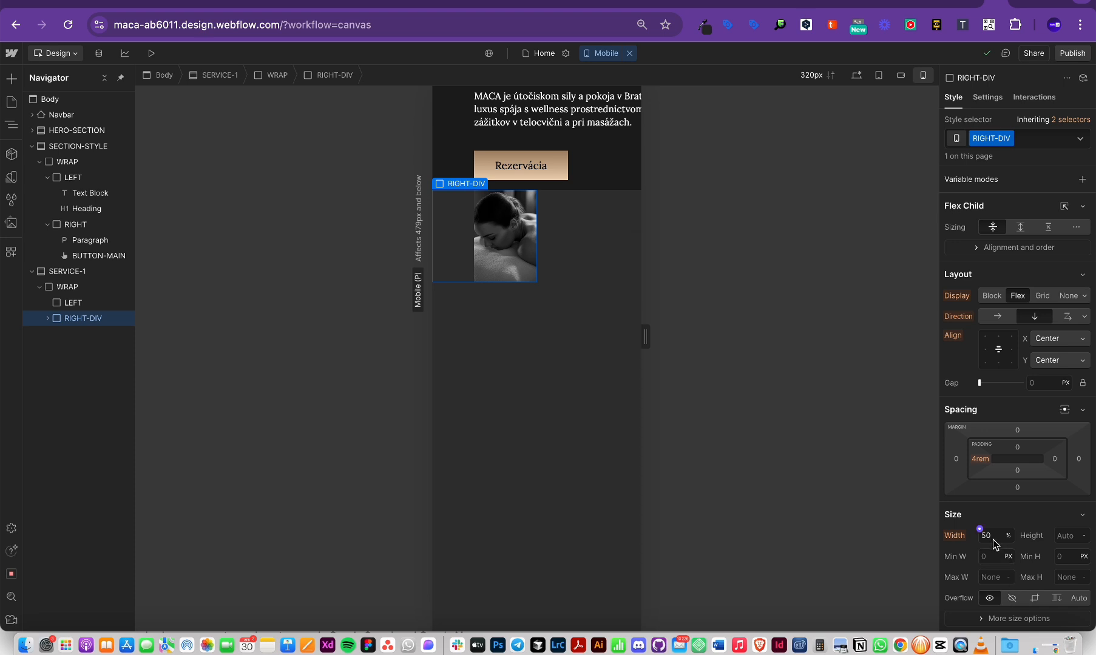
click(1062, 536)
text(50)
click(1007, 537)
click(1018, 618)
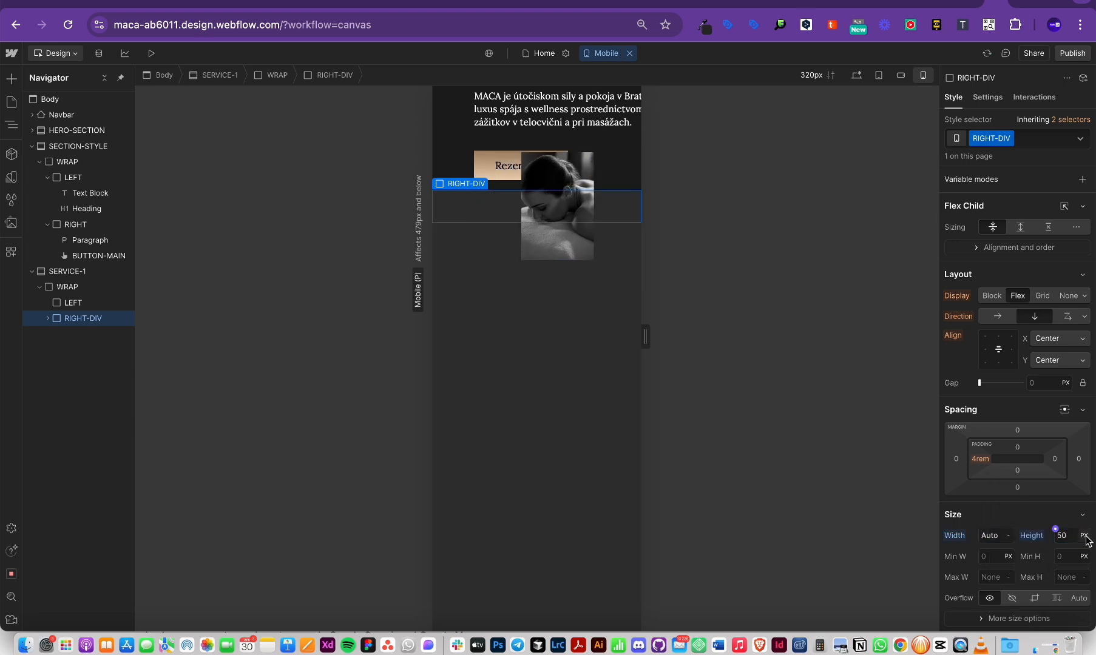
key(Return)
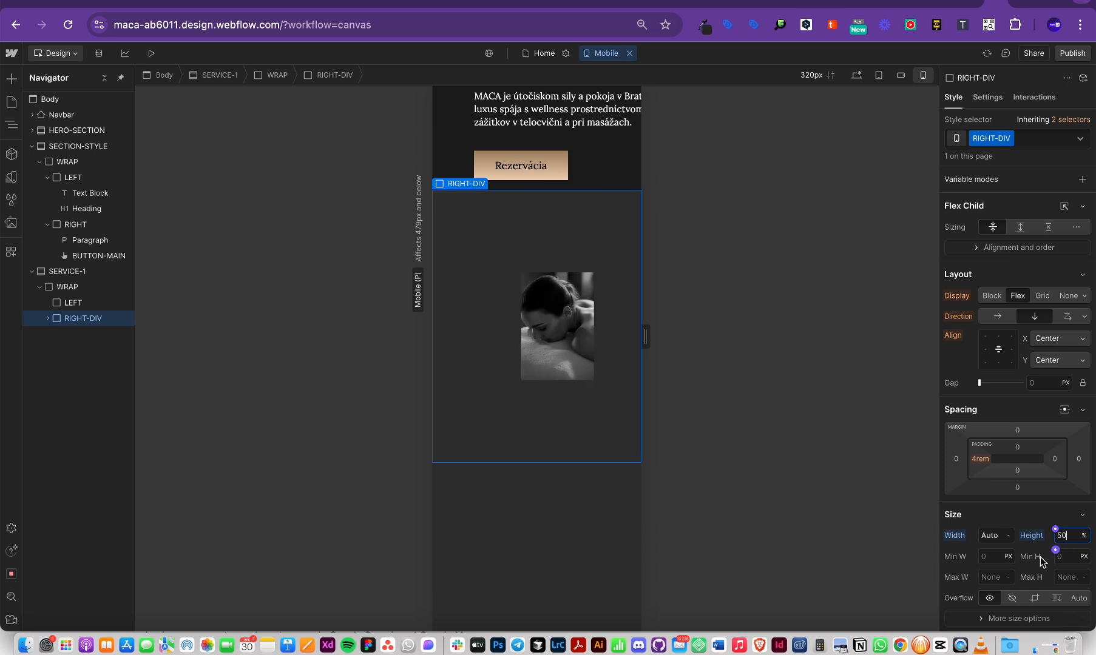
Step: Give the LEFT column 50% height, then view the 1232px desktop breakpoint
click(67, 302)
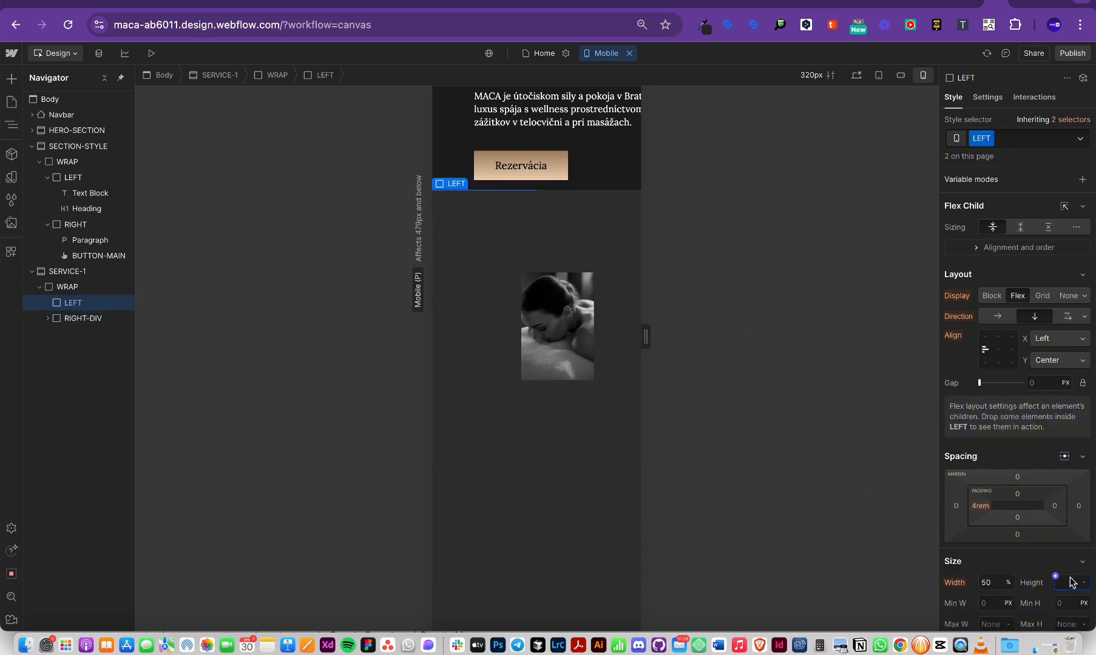
key(Return)
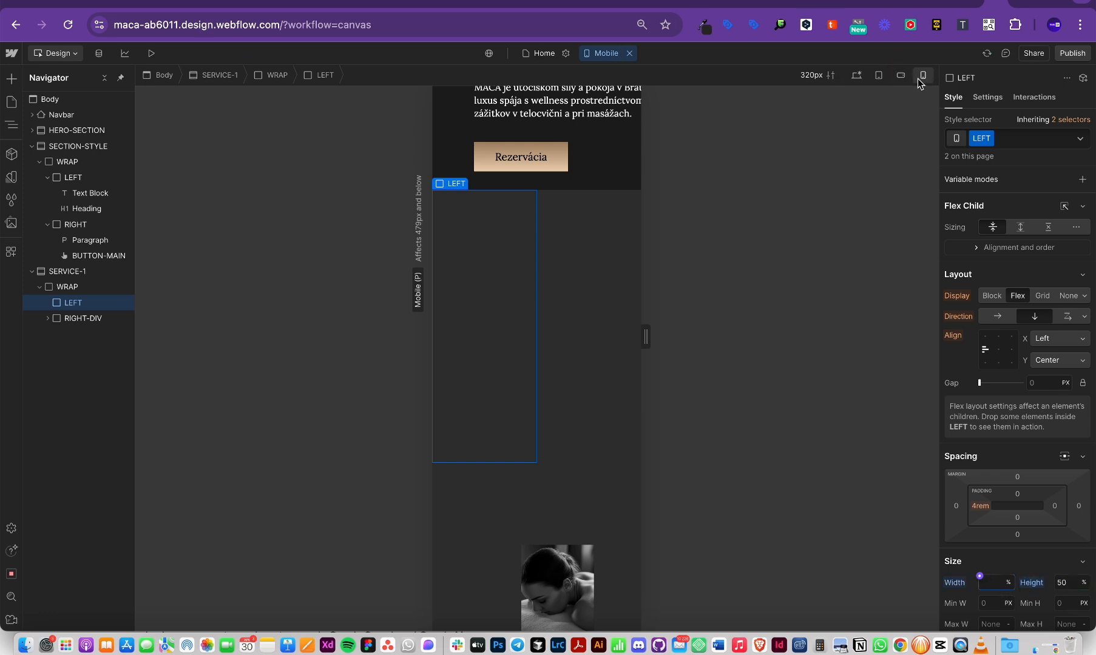
click(856, 74)
scroll(598, 279, down, 1)
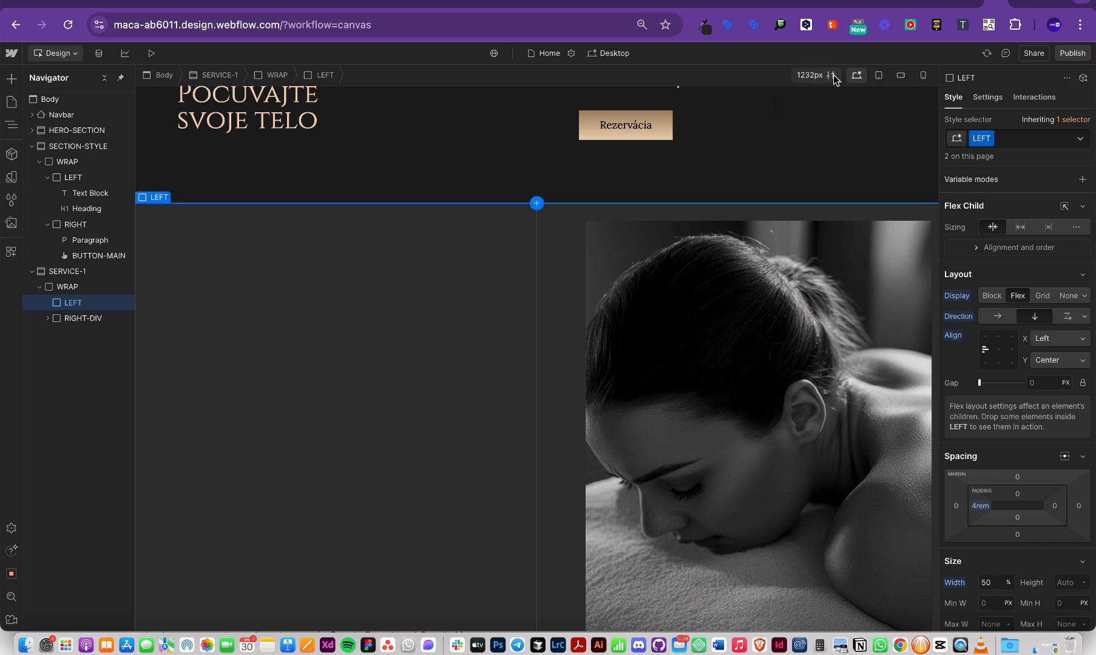
Step: Add a 1440px large breakpoint from the breakpoint list
click(614, 54)
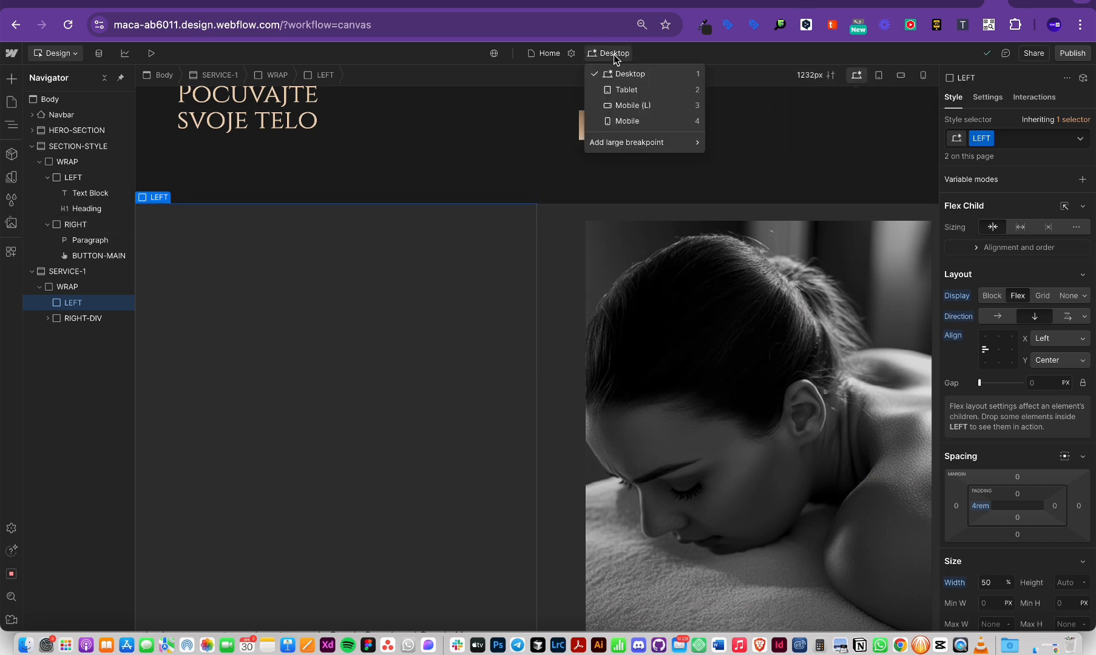
mouse_move(630, 141)
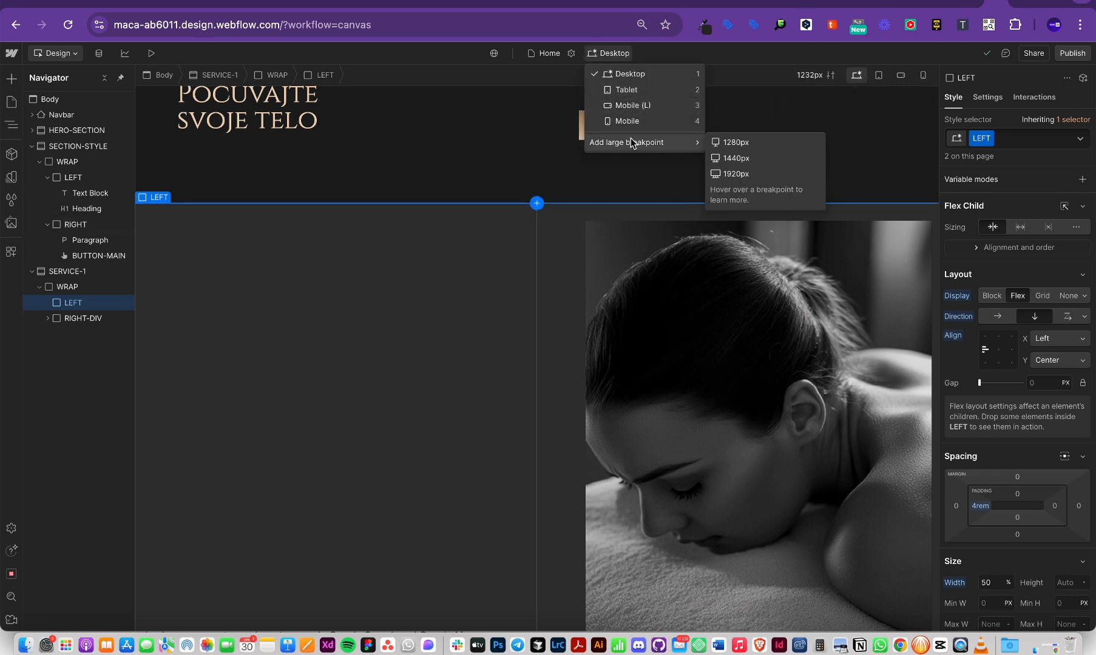
click(735, 158)
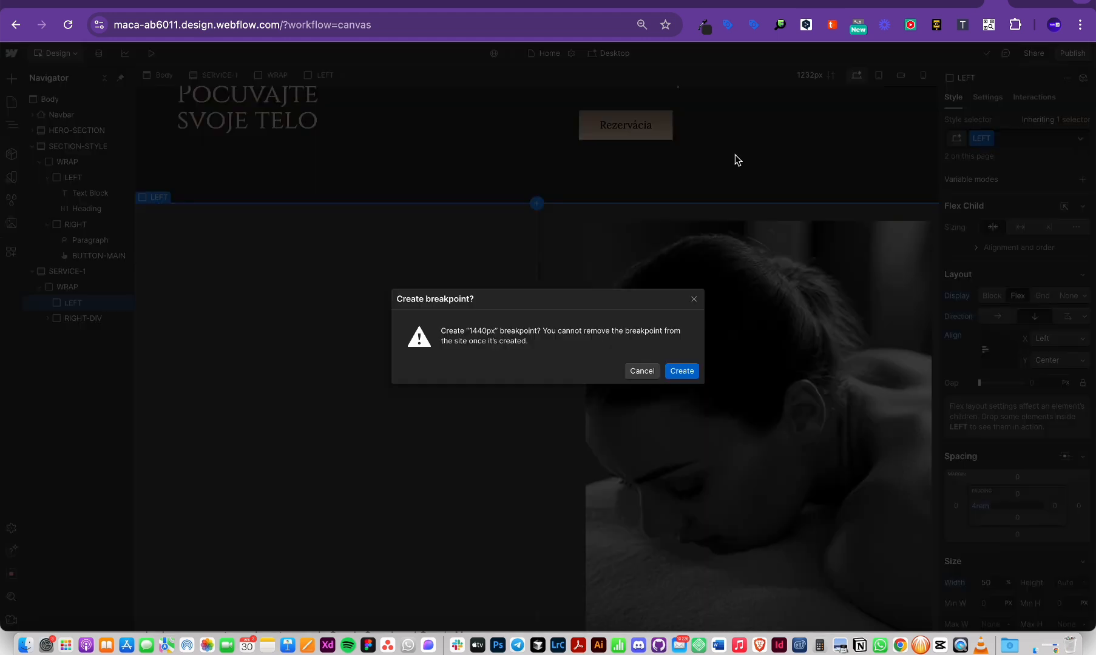
click(681, 371)
Step: Add a second large breakpoint at 1920px
click(601, 54)
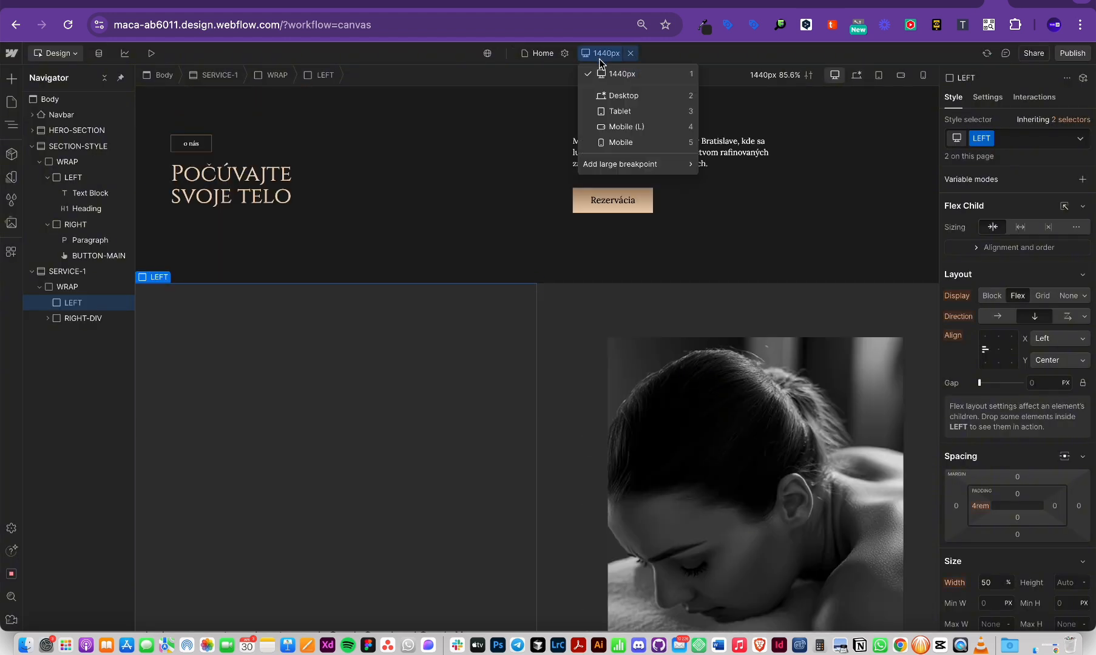
click(564, 53)
click(556, 54)
click(702, 55)
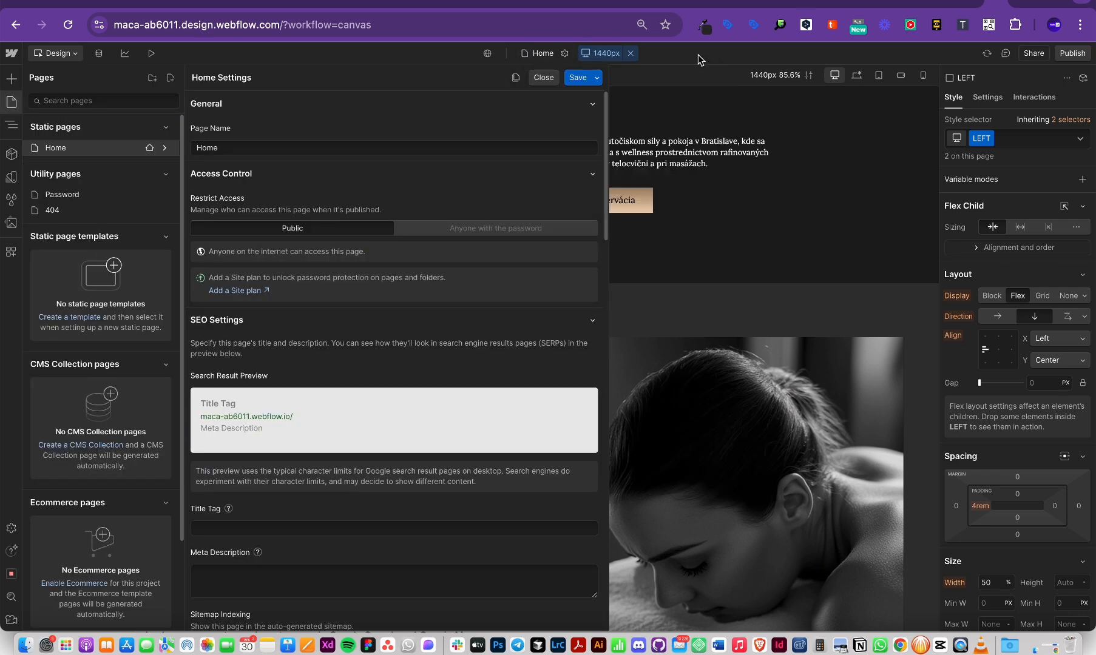
click(542, 54)
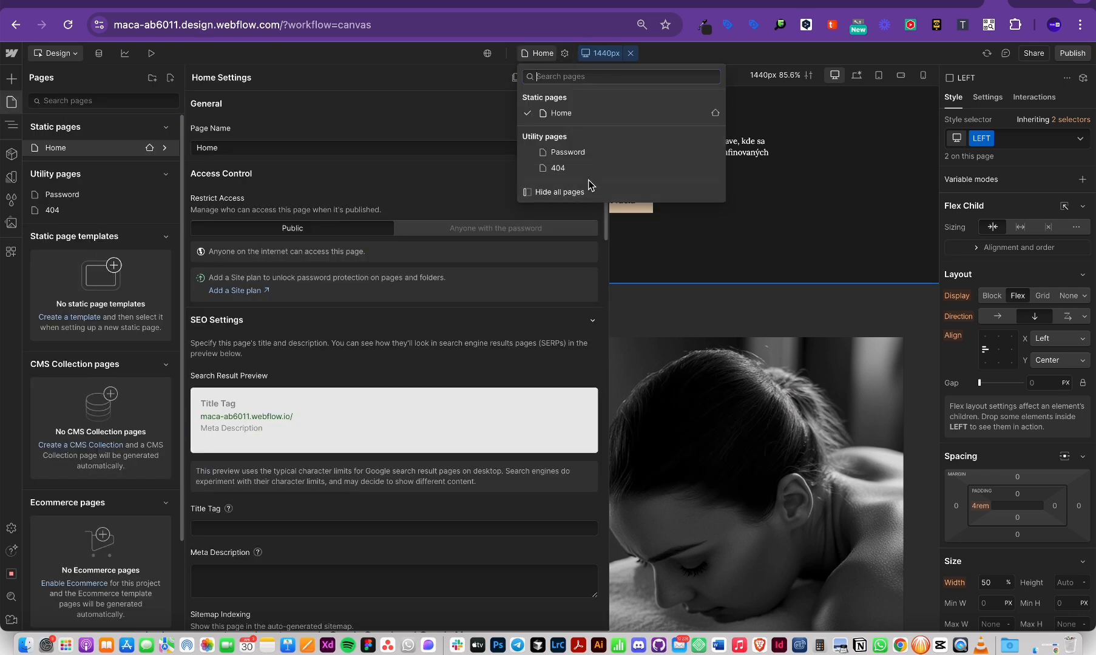
click(601, 54)
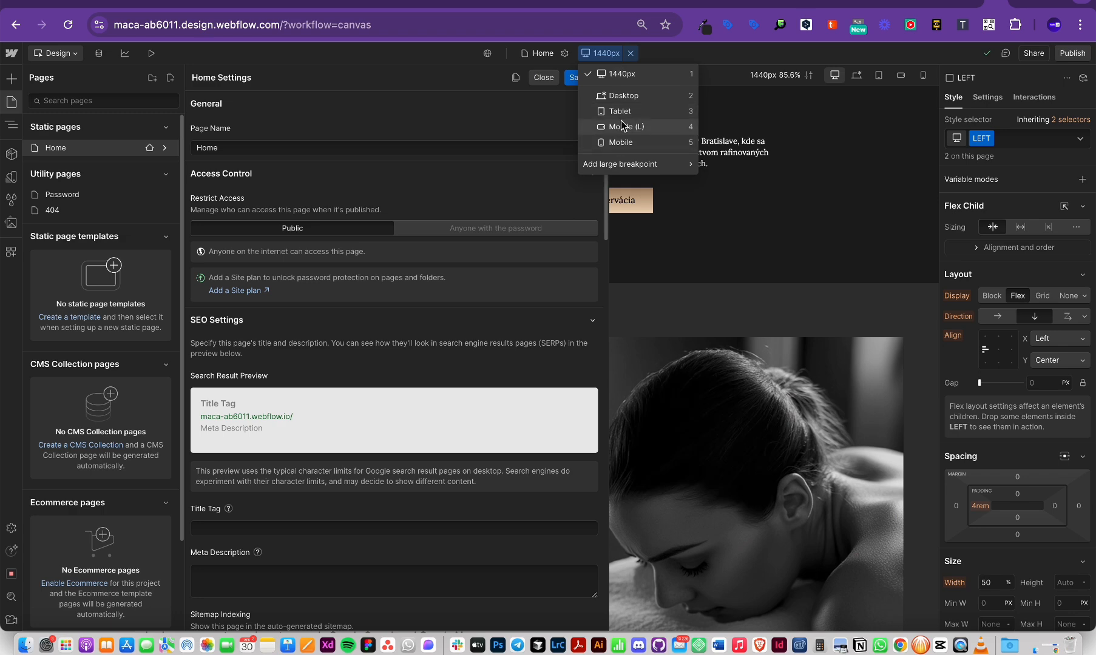
mouse_move(628, 167)
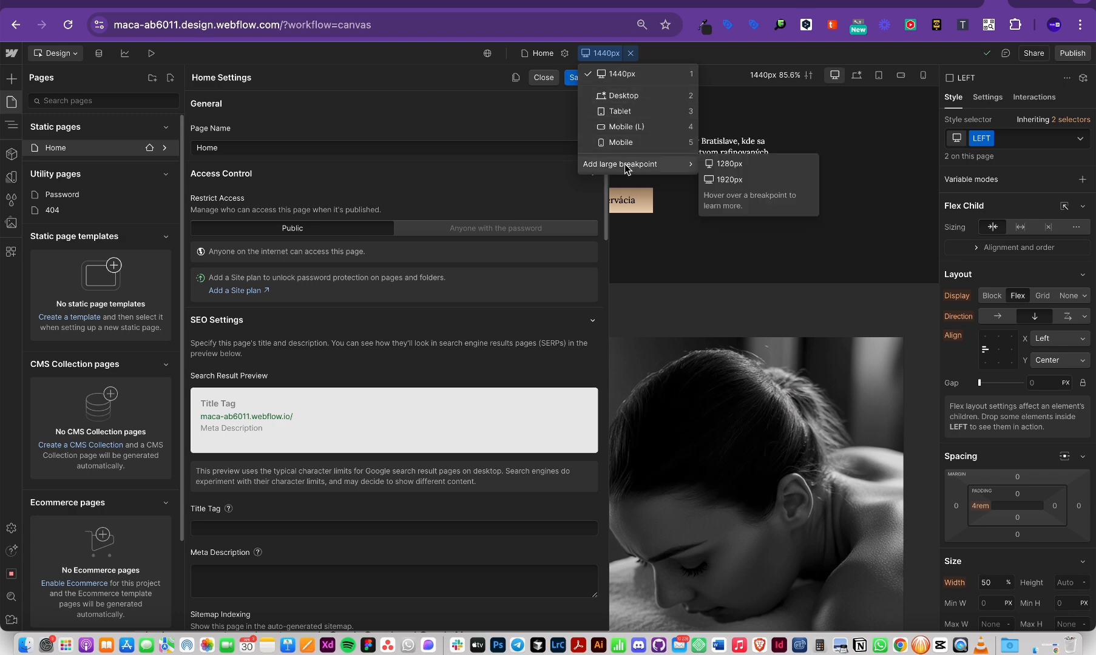
click(722, 176)
click(677, 368)
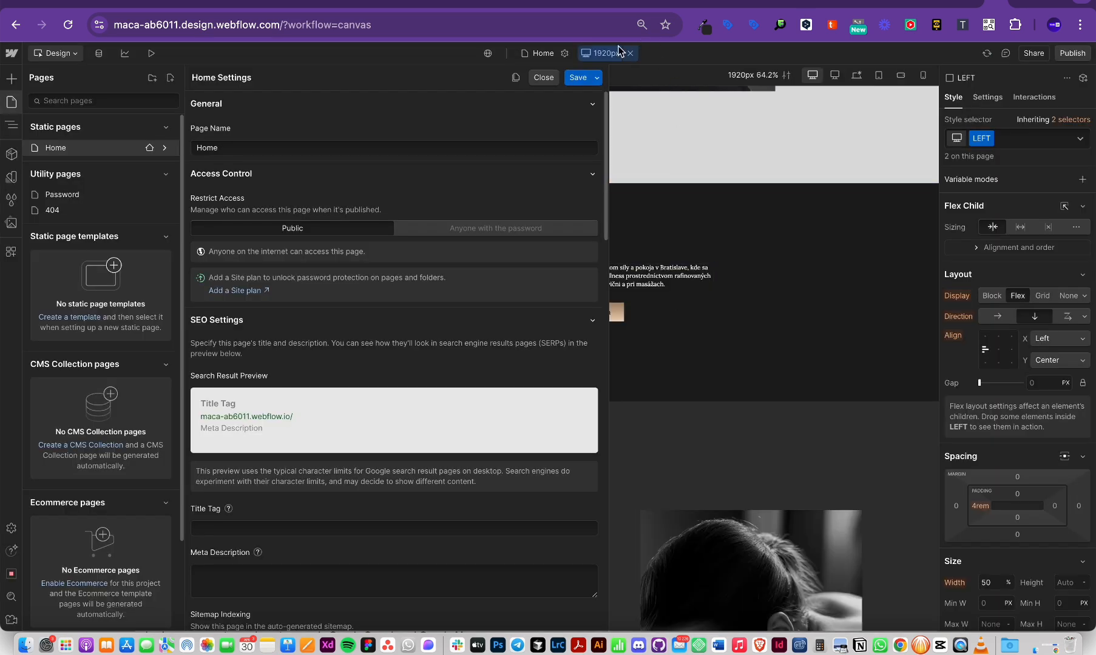
Step: Add a 1280px large breakpoint, then select the massage photo on the canvas
click(592, 53)
mouse_move(644, 178)
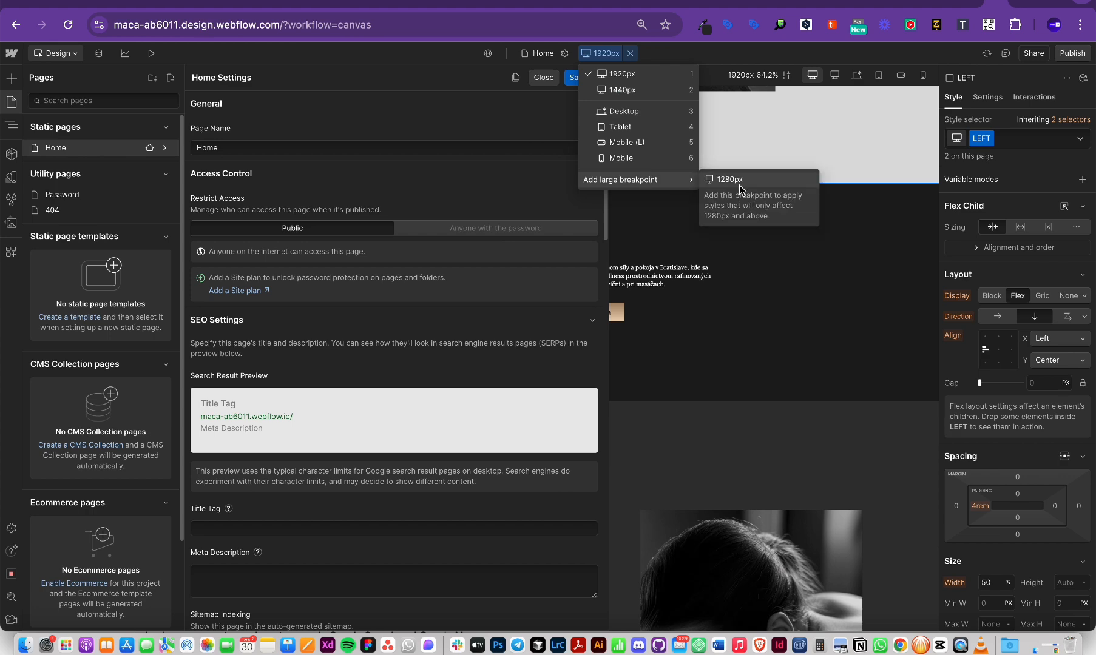
click(739, 181)
click(682, 371)
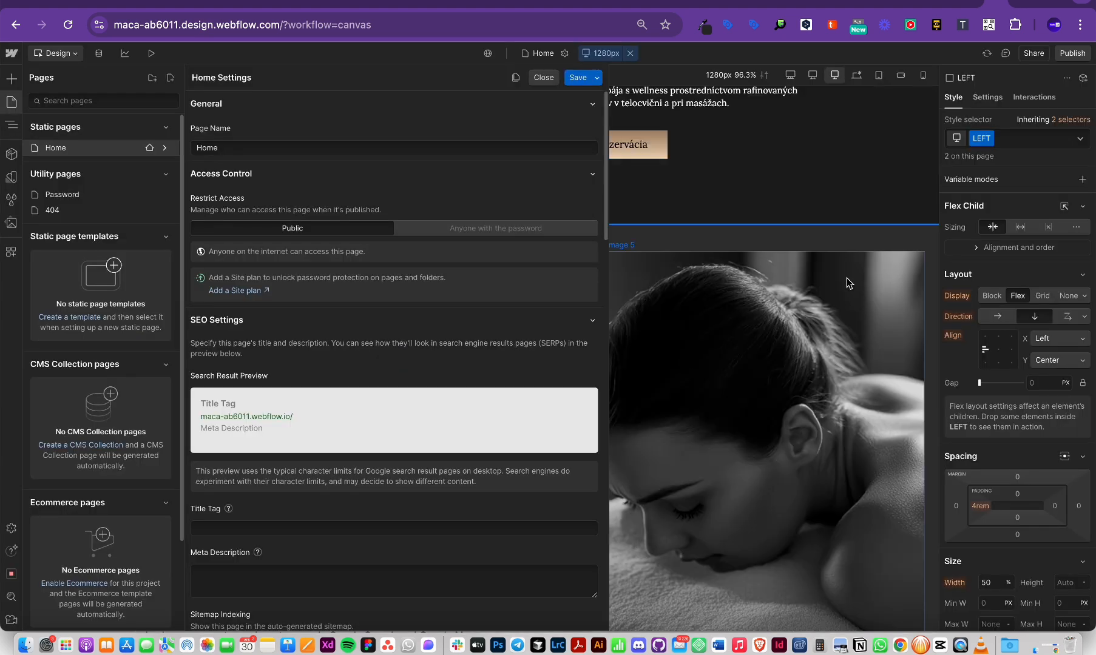
click(846, 278)
Step: Compare the massage photo at Desktop, Mobile, 1920px and 1232px widths, finishing on 1920px
click(861, 81)
scroll(861, 81, up, 5)
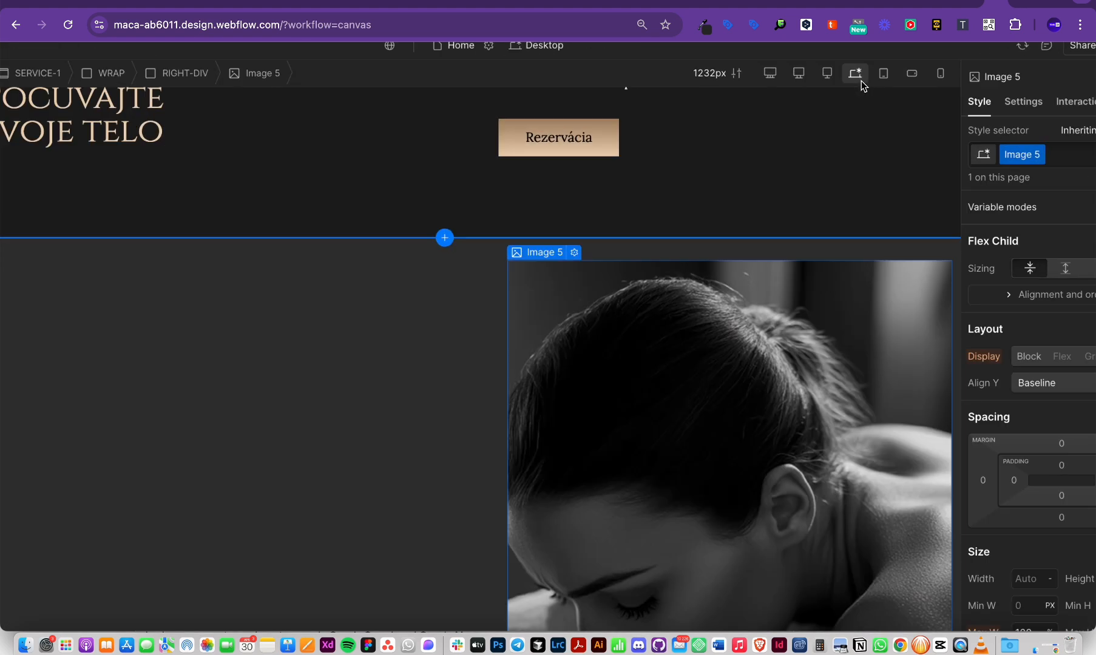
scroll(848, 77, down, 5)
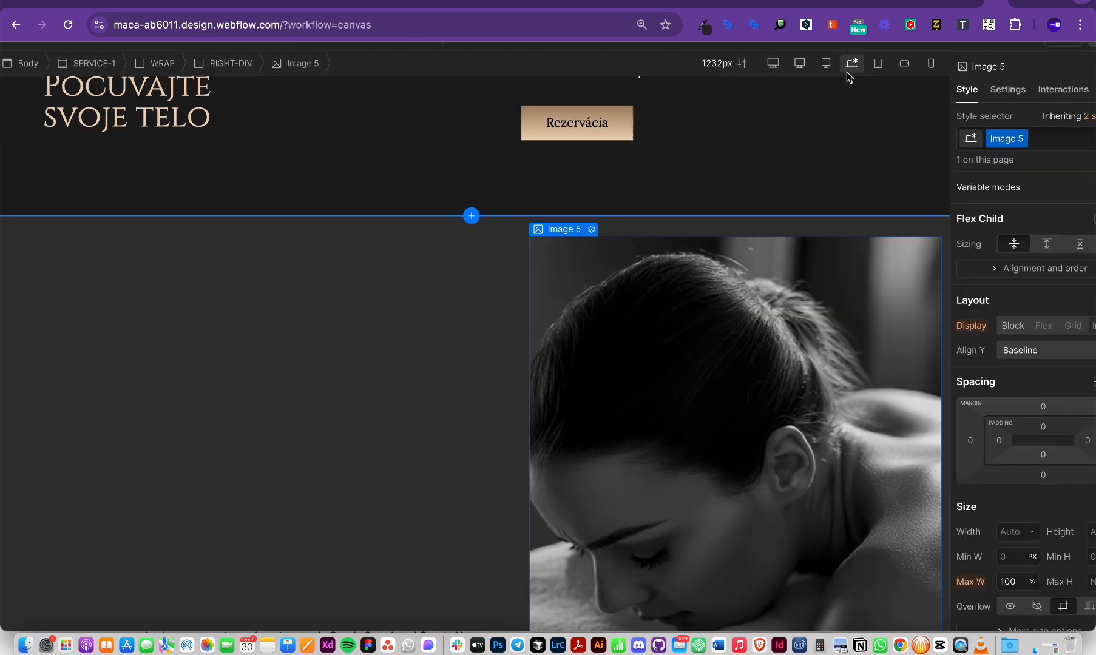
click(935, 65)
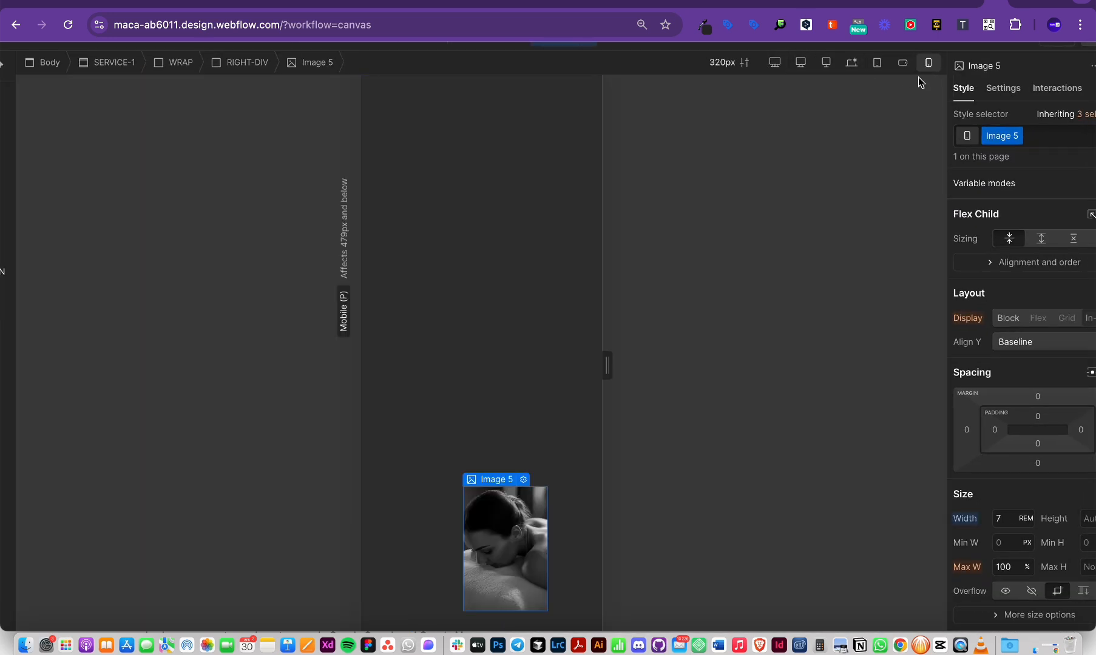
click(775, 63)
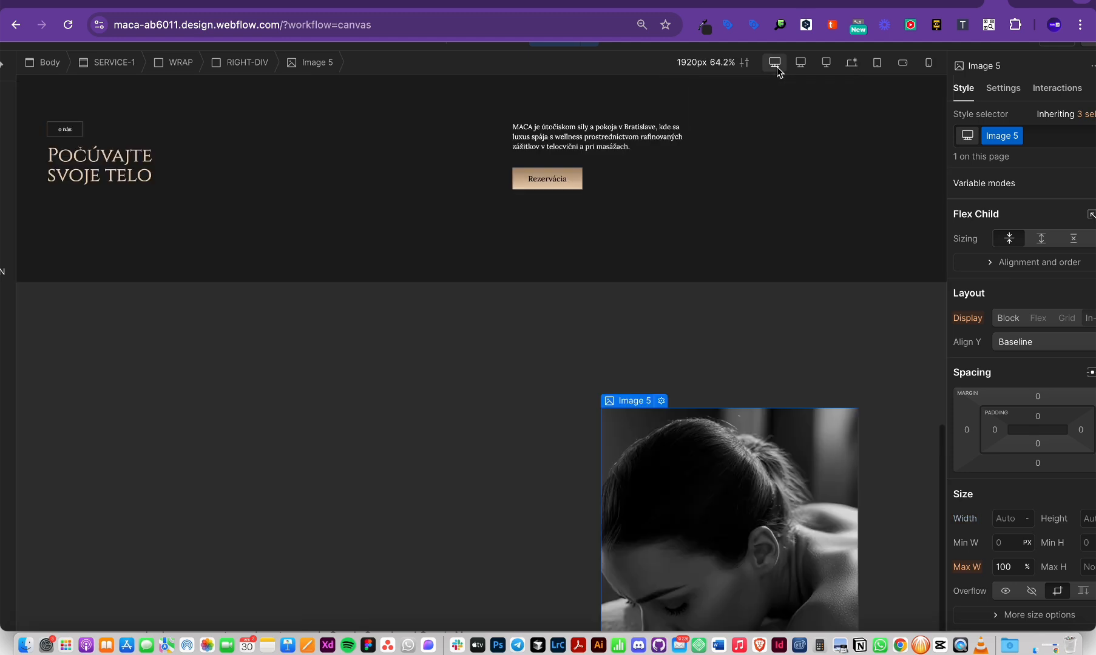
click(852, 65)
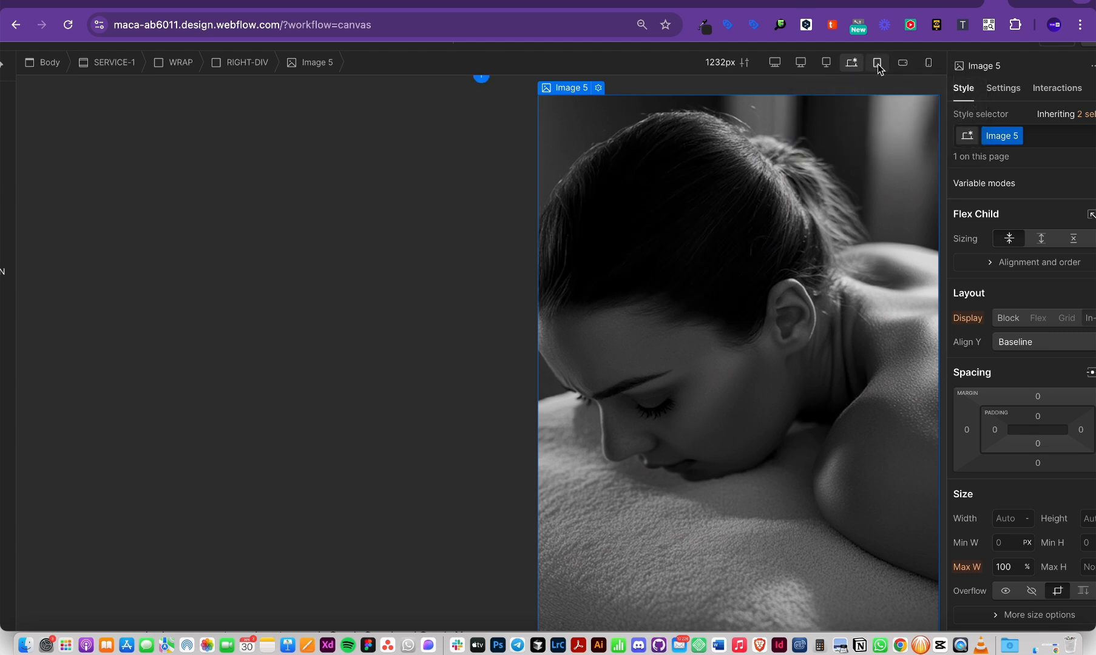
click(930, 63)
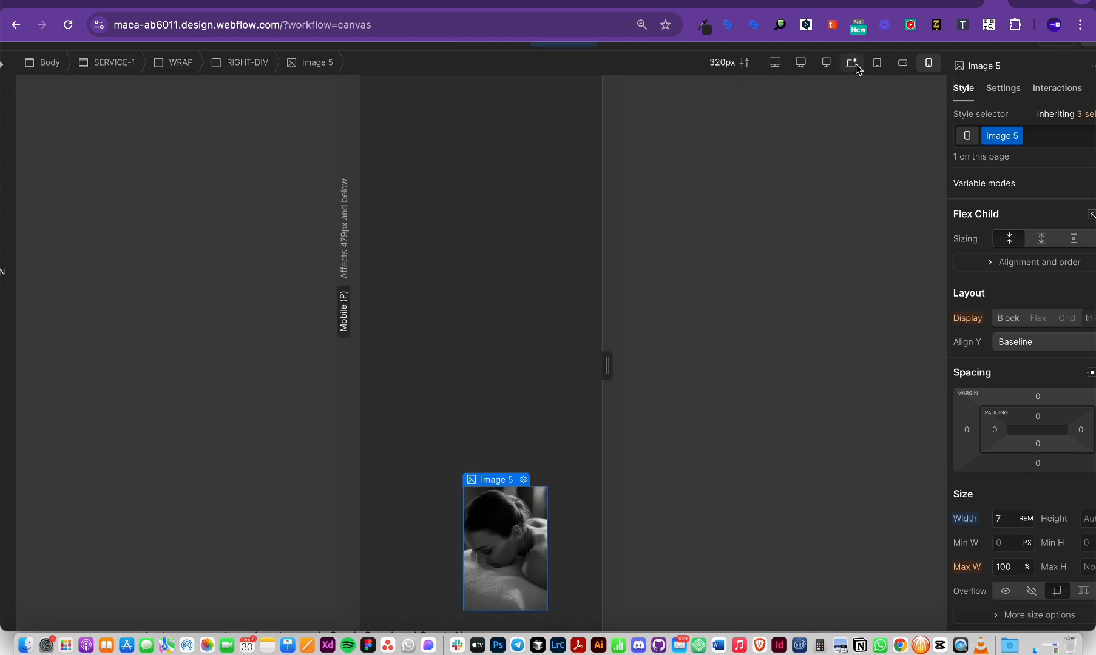
click(774, 62)
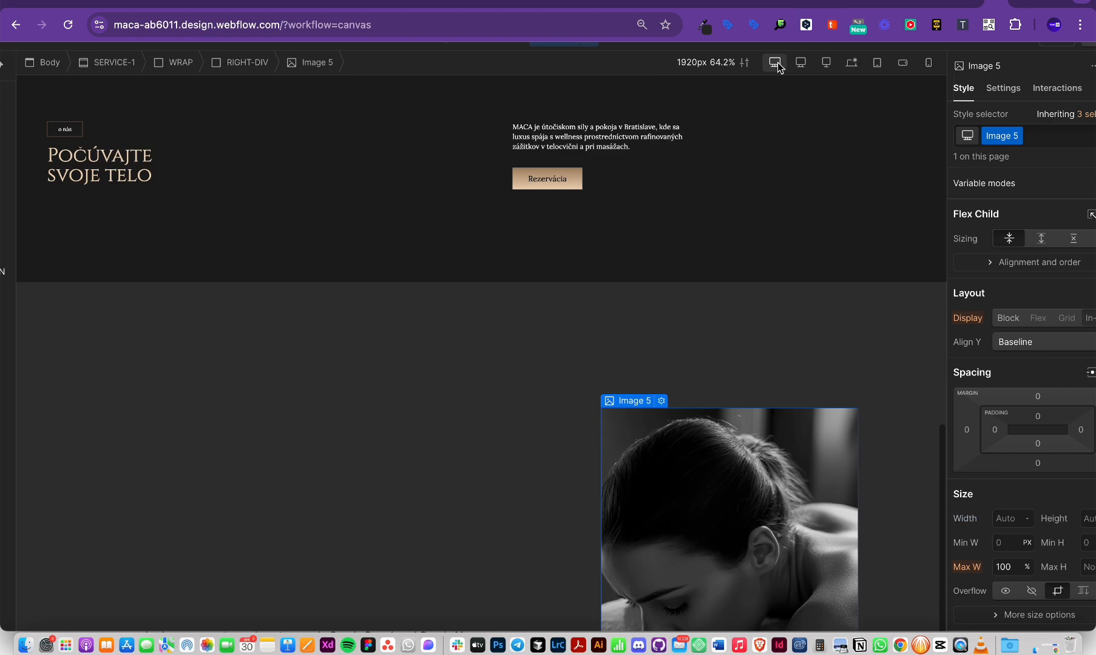
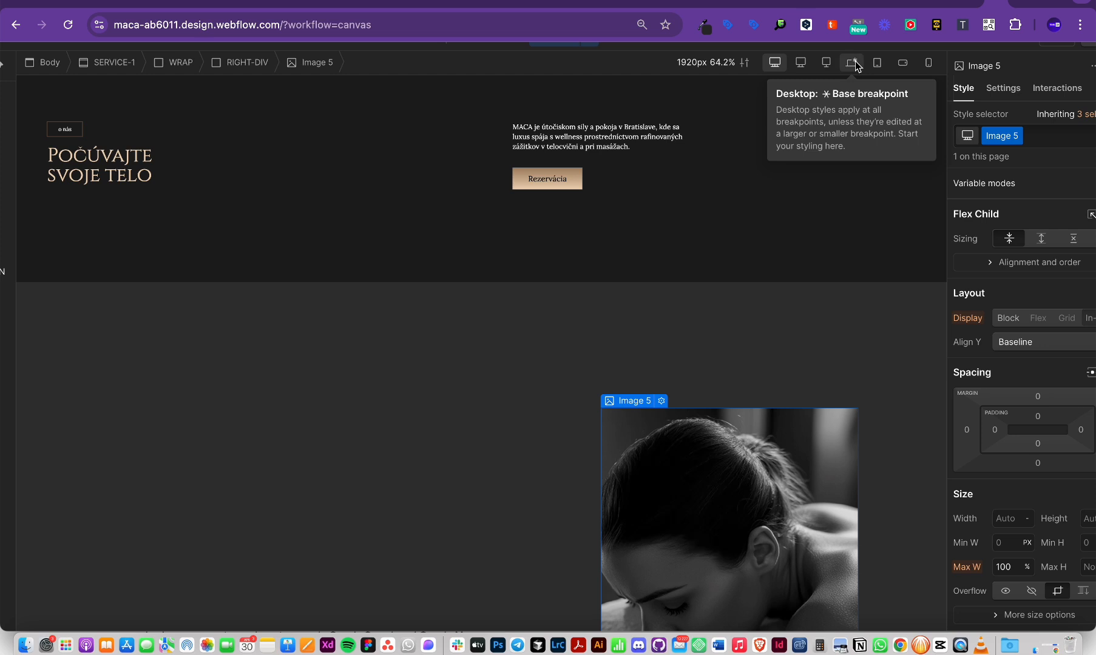
Step: Return to the Desktop breakpoint after a Mobile Portrait check, then select Image 5 and the LEFT column
click(854, 63)
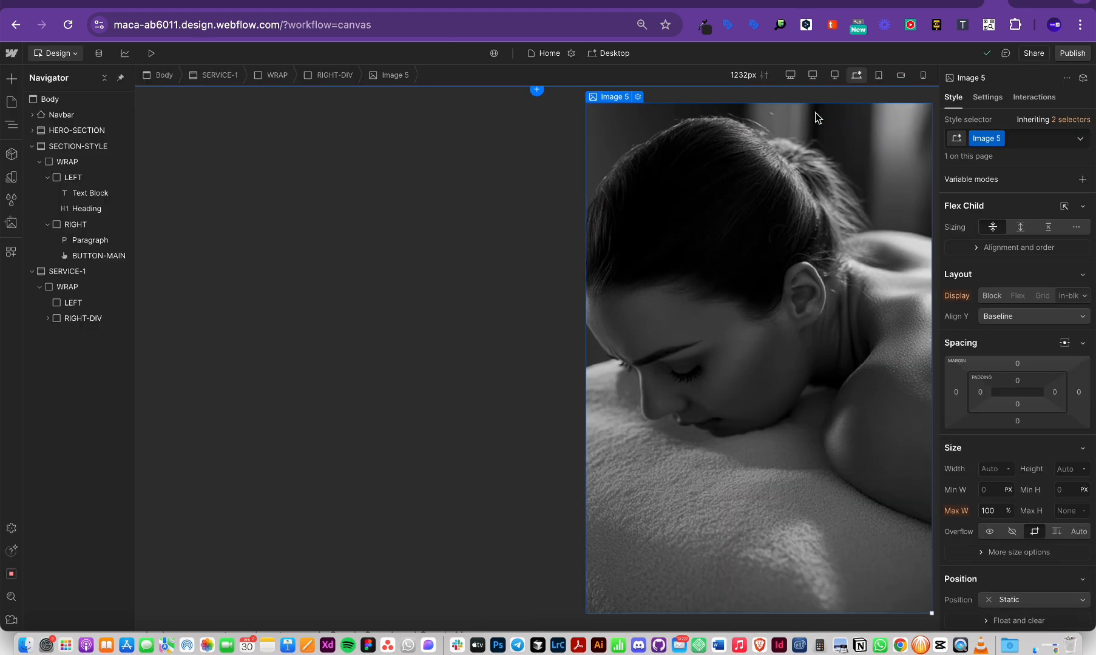
click(922, 75)
click(856, 75)
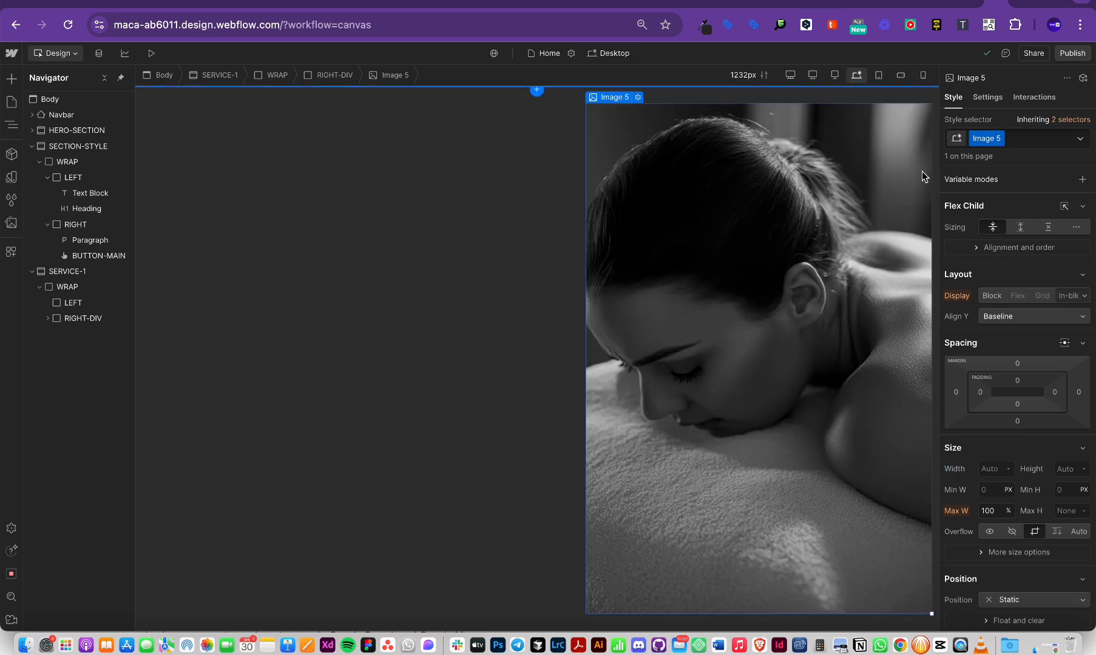
click(751, 275)
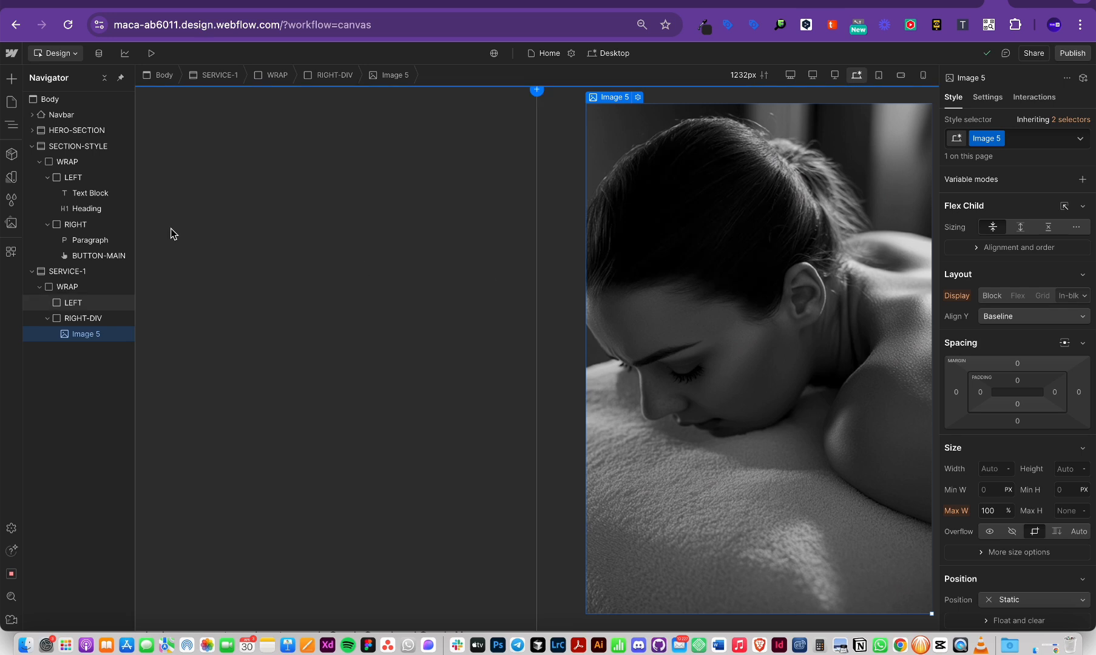
click(77, 303)
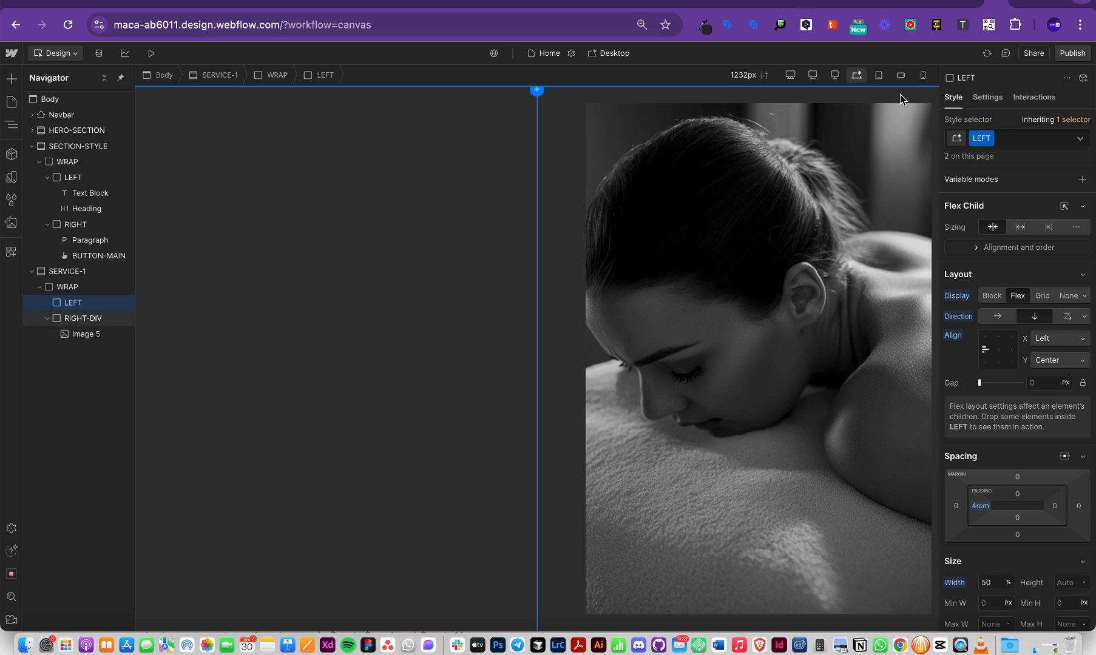
click(811, 75)
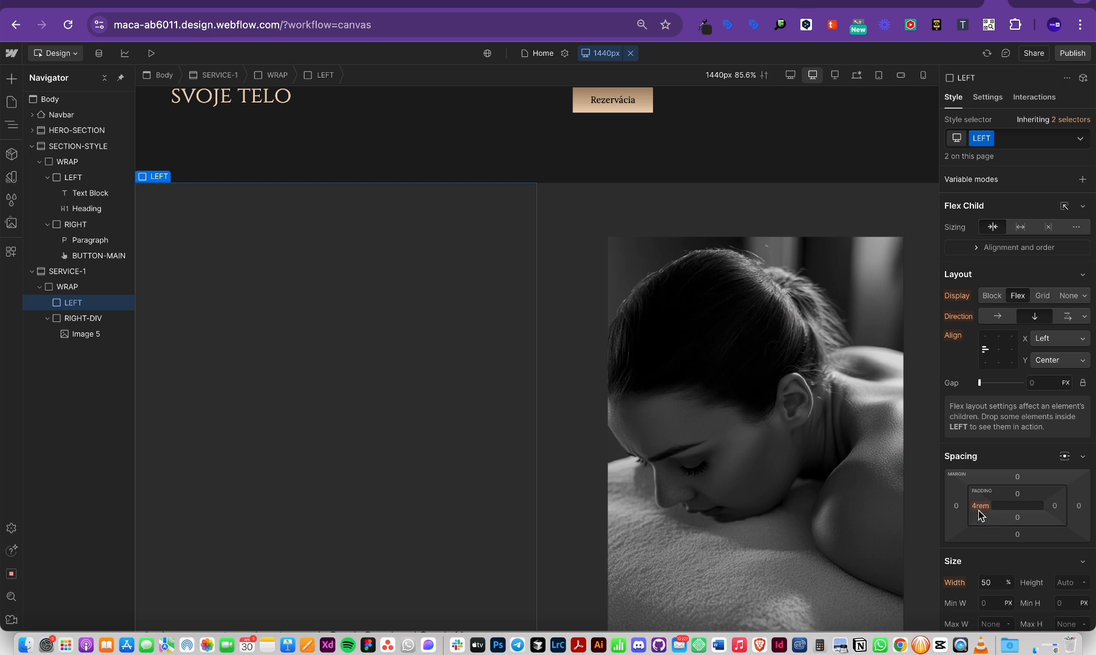
drag(979, 510, 1000, 465)
key(super+z)
key(super+z)
text(60)
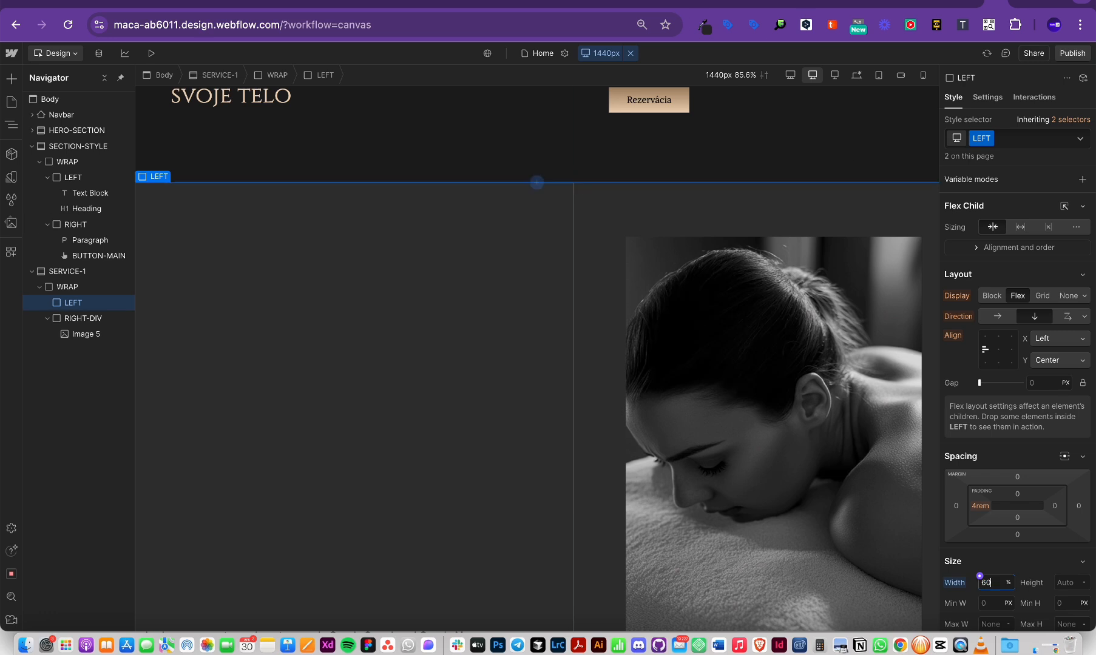
click(856, 75)
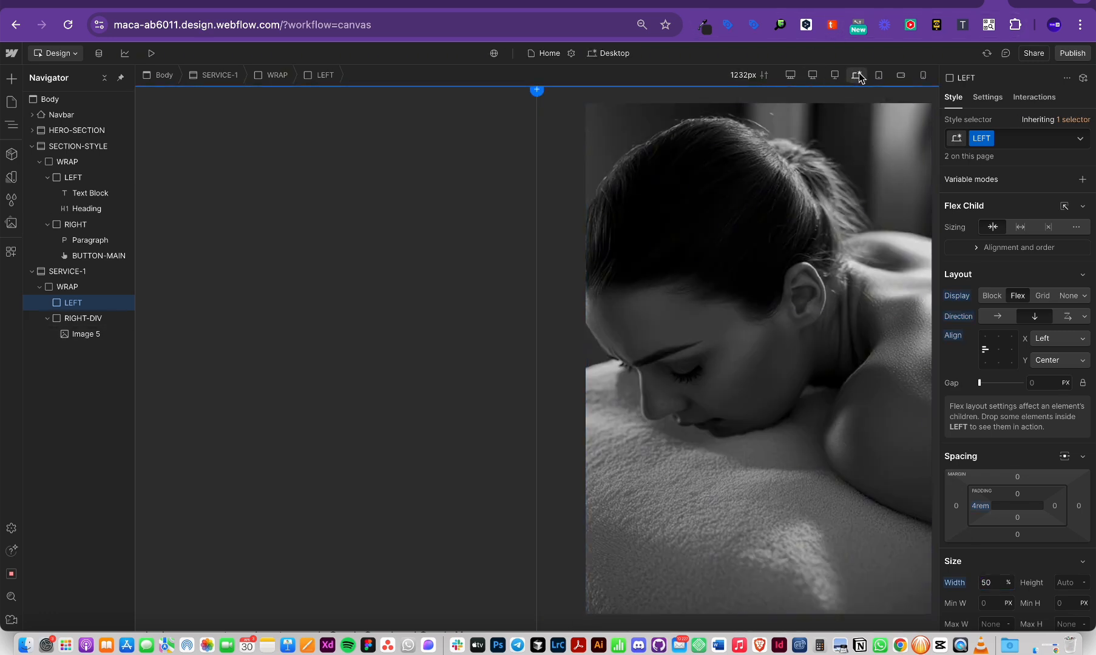
click(791, 74)
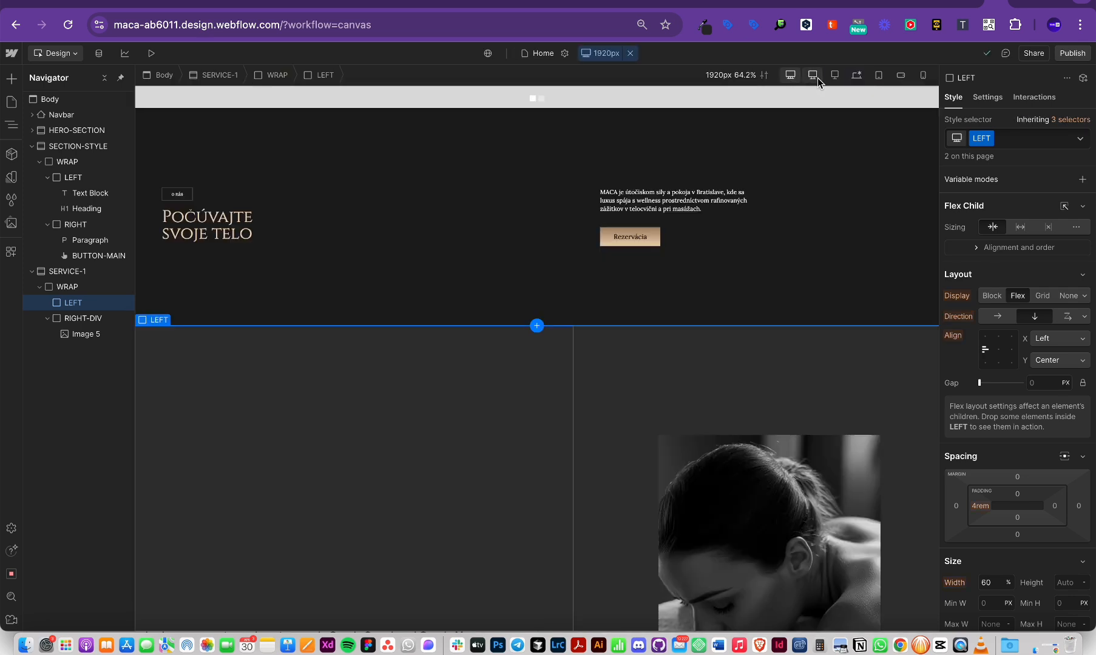
click(813, 75)
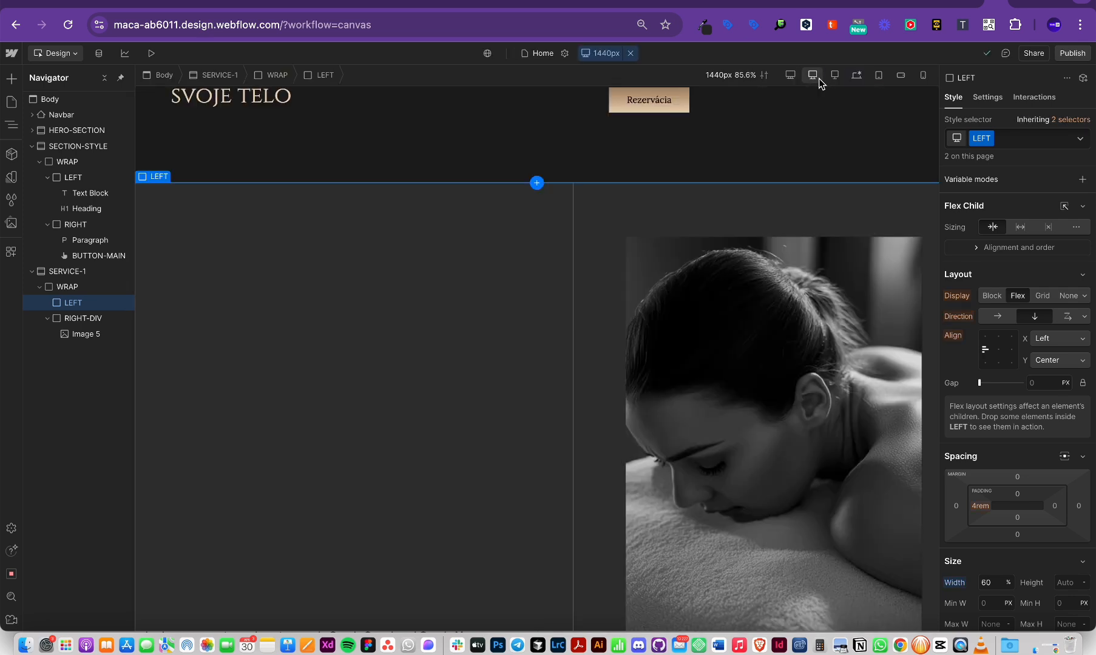
double_click(986, 581)
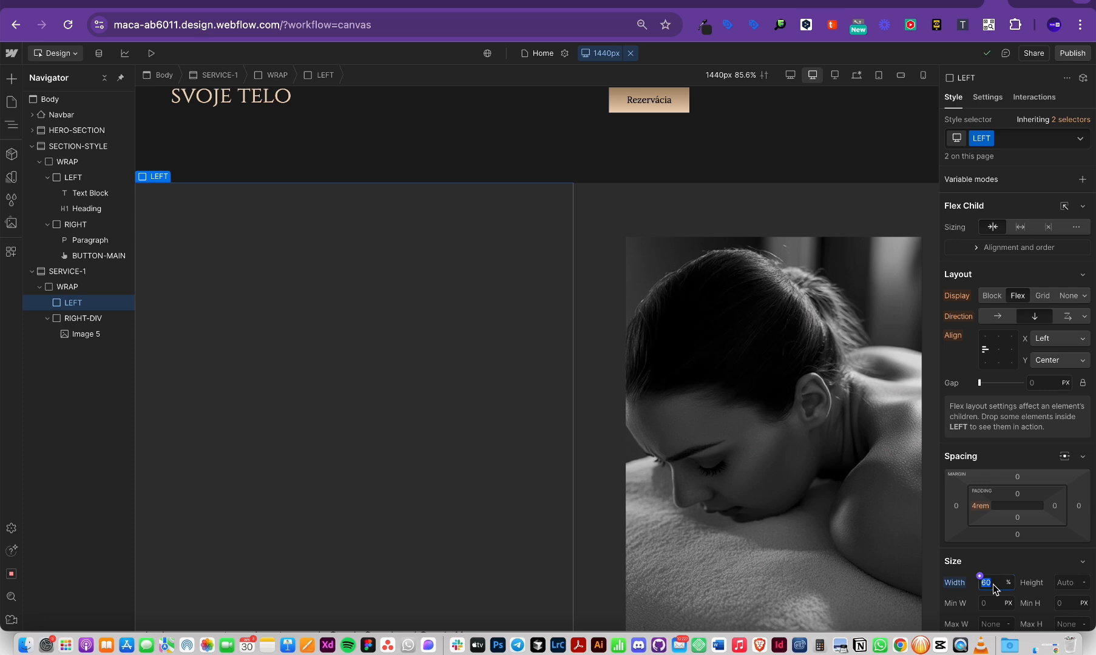
text(50)
click(856, 74)
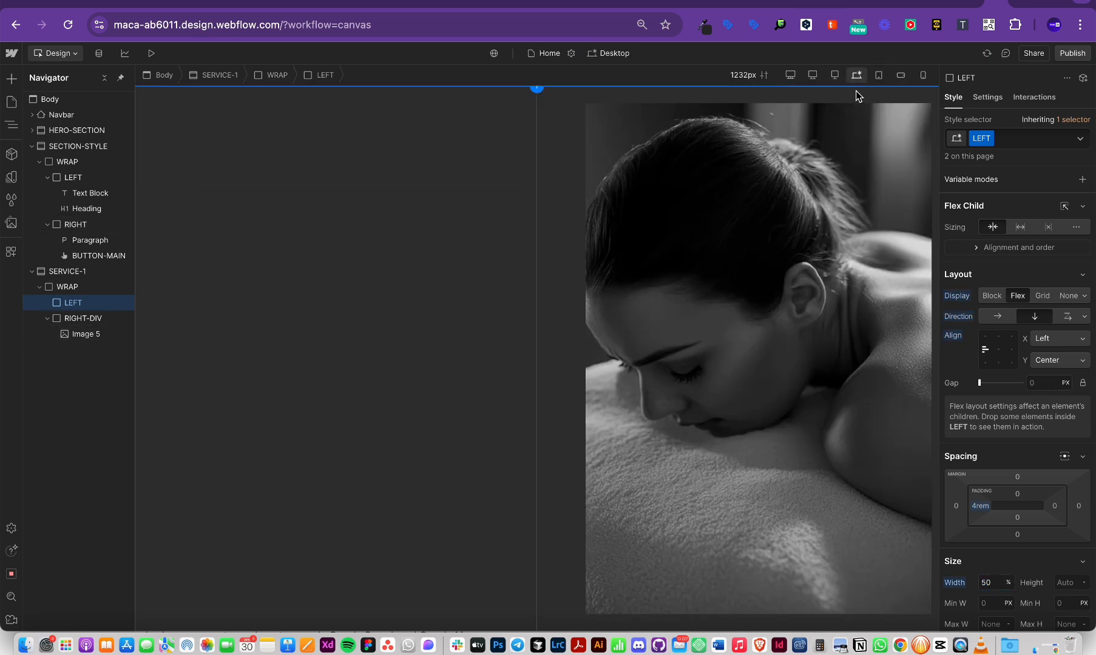
scroll(616, 249, up, 3)
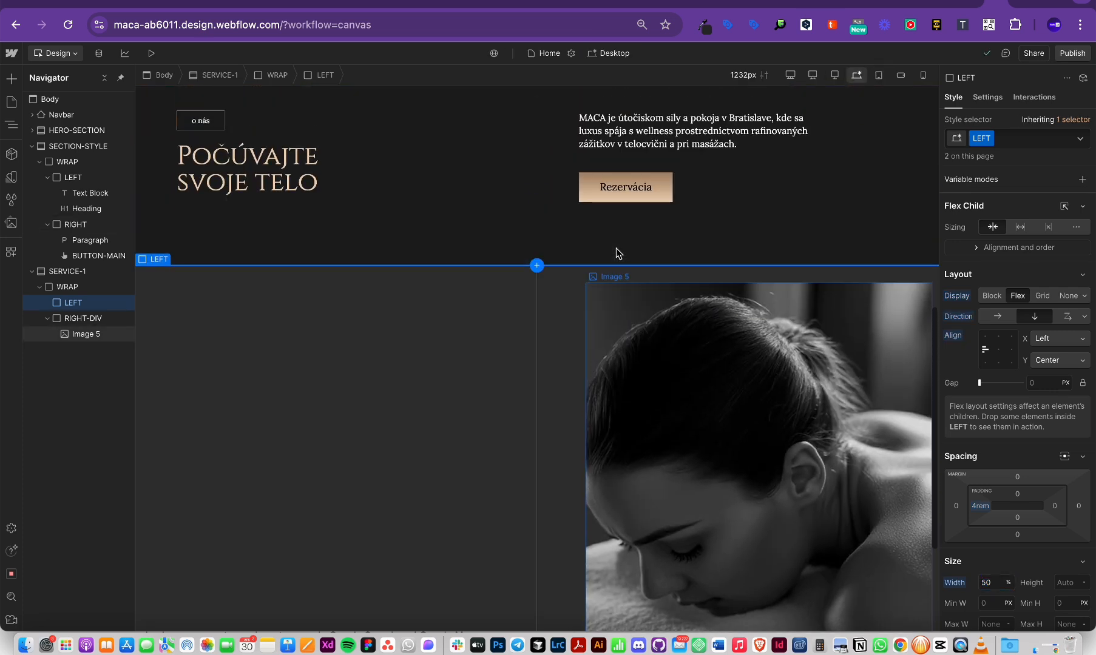
scroll(1019, 407, down, 10)
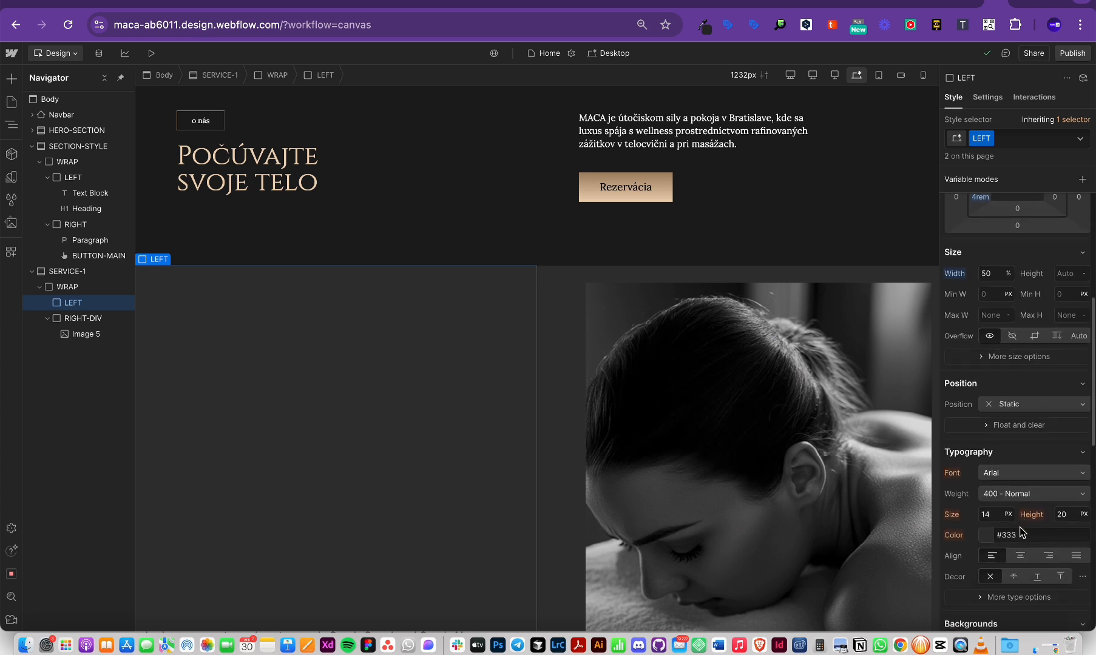
scroll(1007, 484, up, 5)
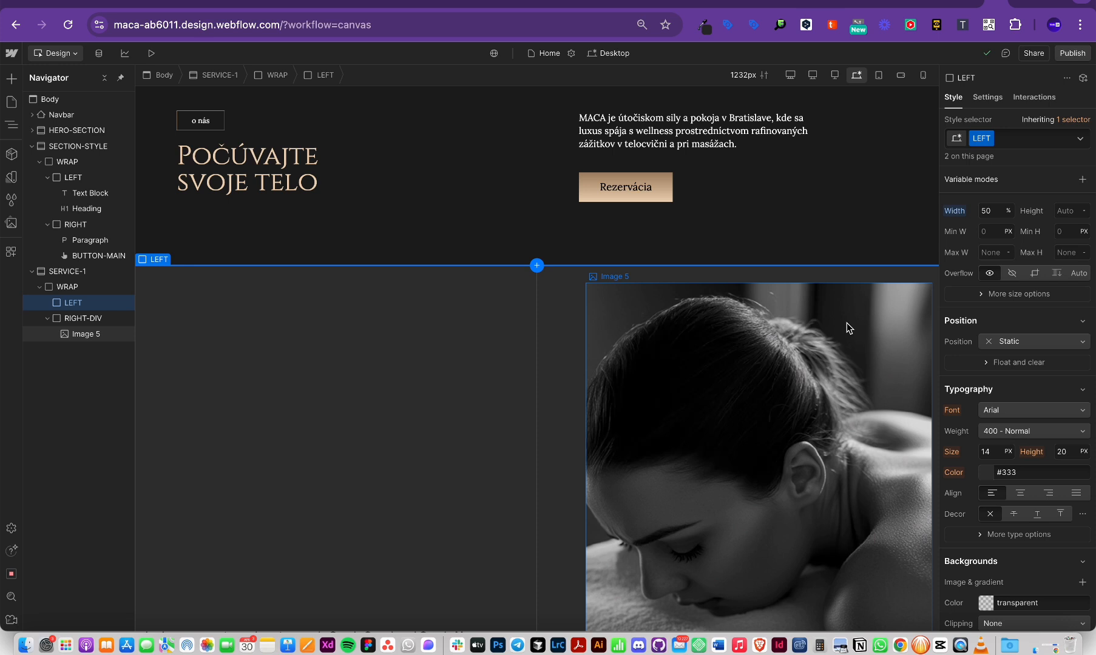
click(759, 323)
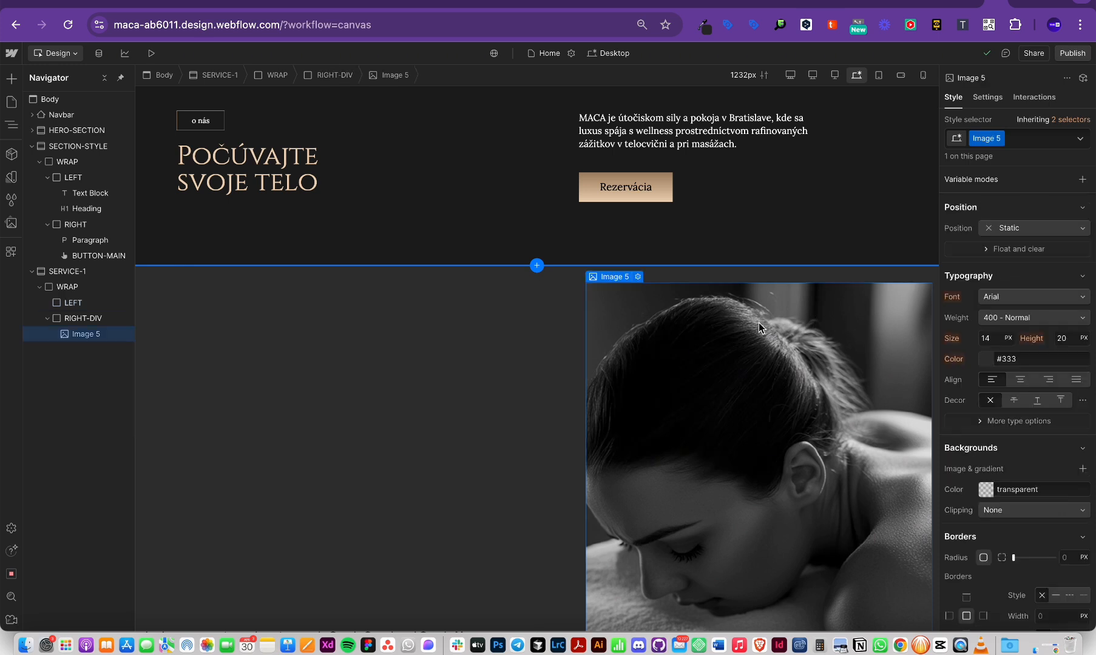
click(582, 361)
click(1029, 296)
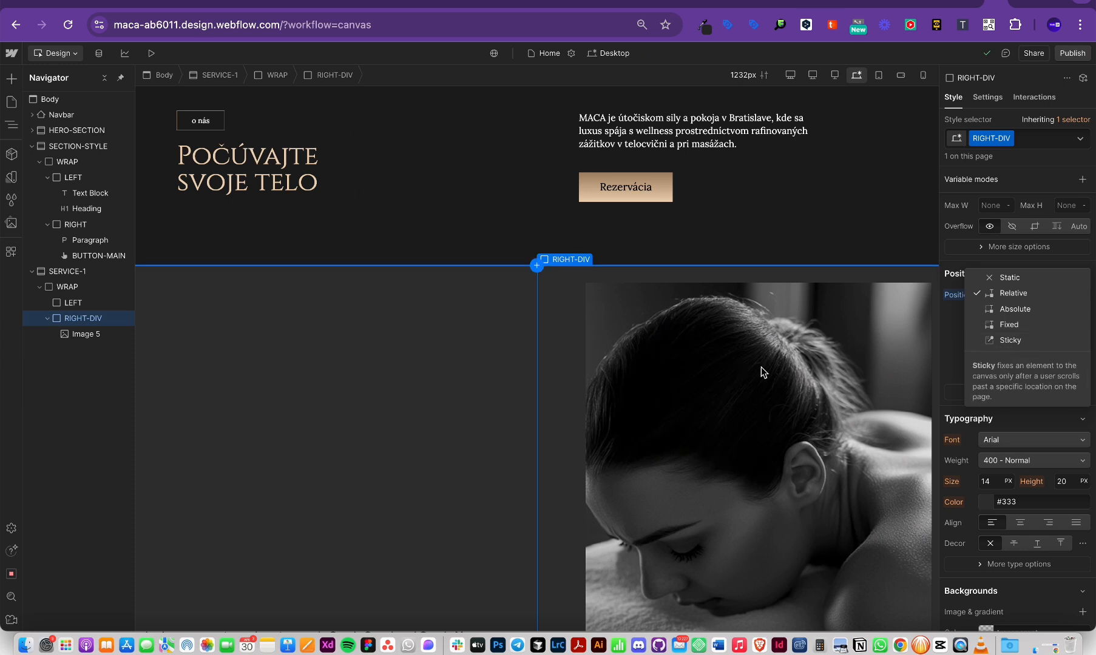
click(984, 427)
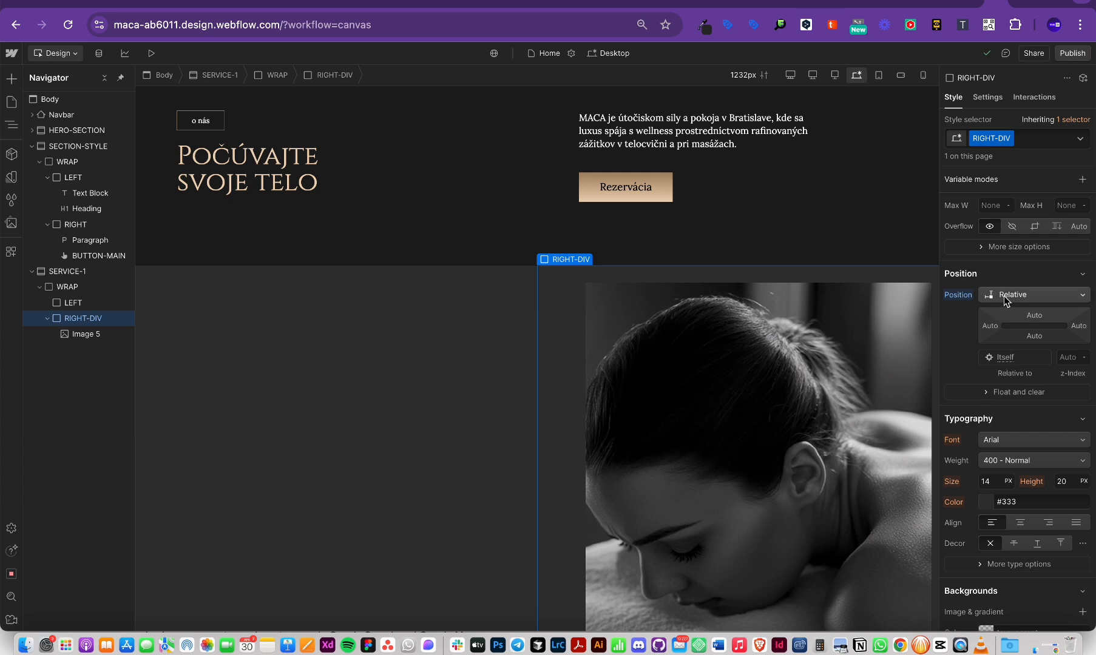
scroll(806, 294, up, 3)
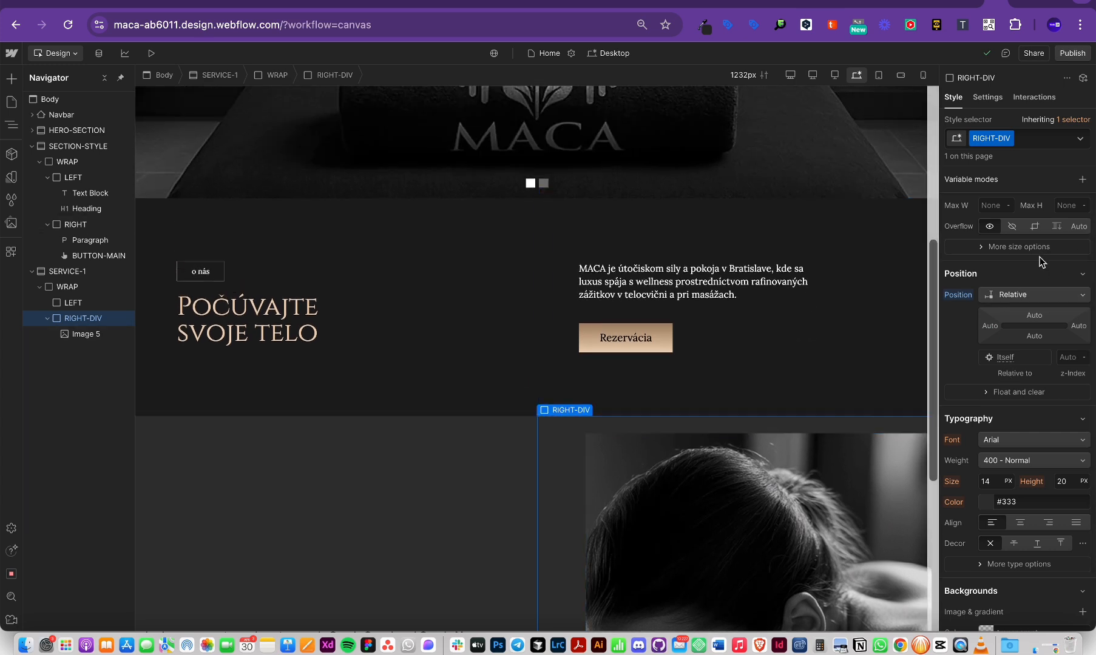
scroll(1040, 279, up, 6)
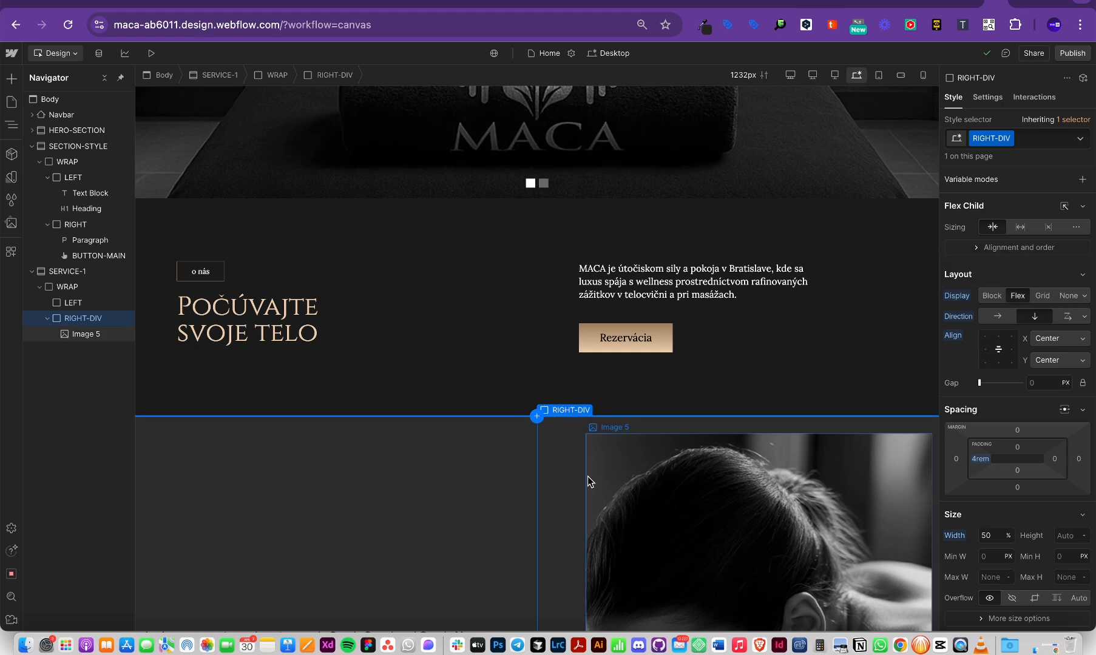
scroll(587, 475, down, 5)
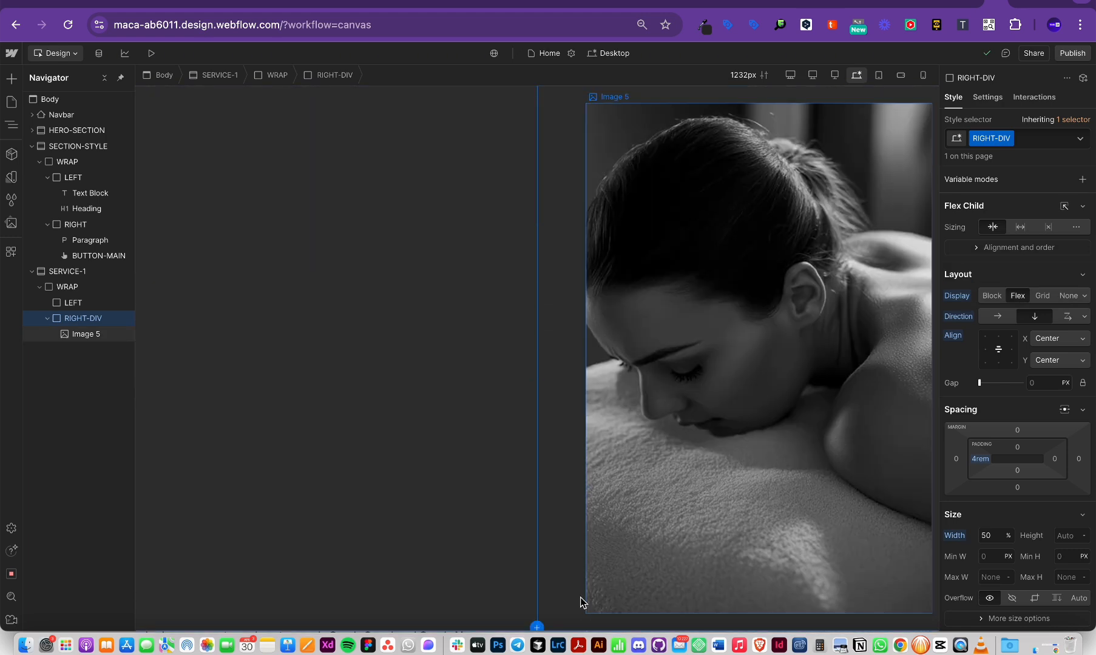
click(590, 603)
click(490, 489)
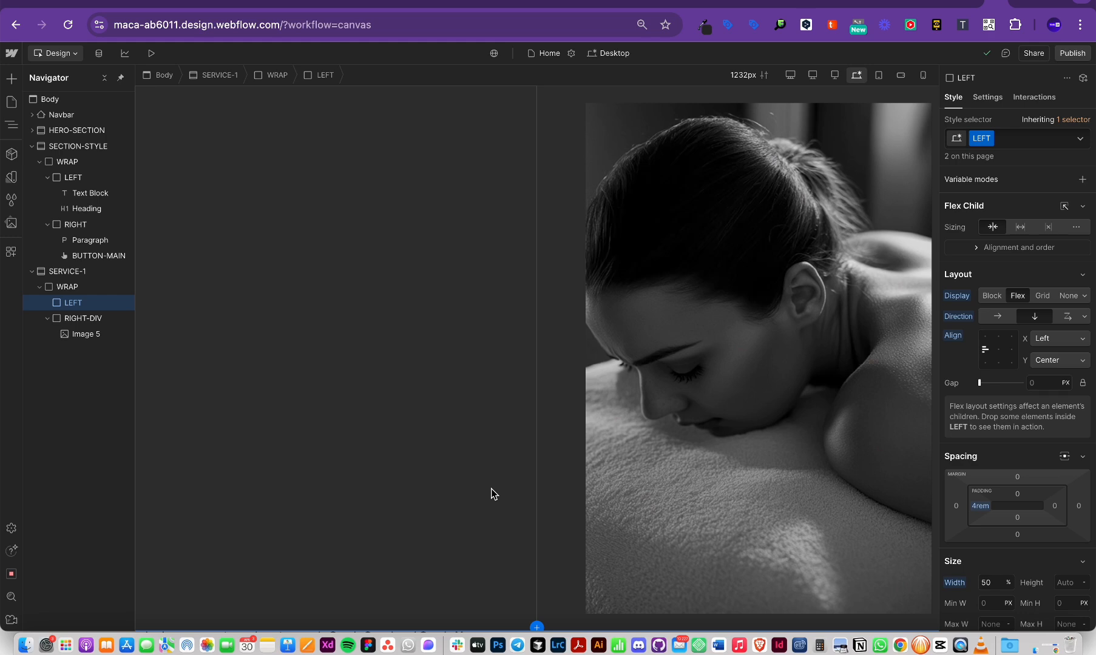
scroll(490, 489, up, 15)
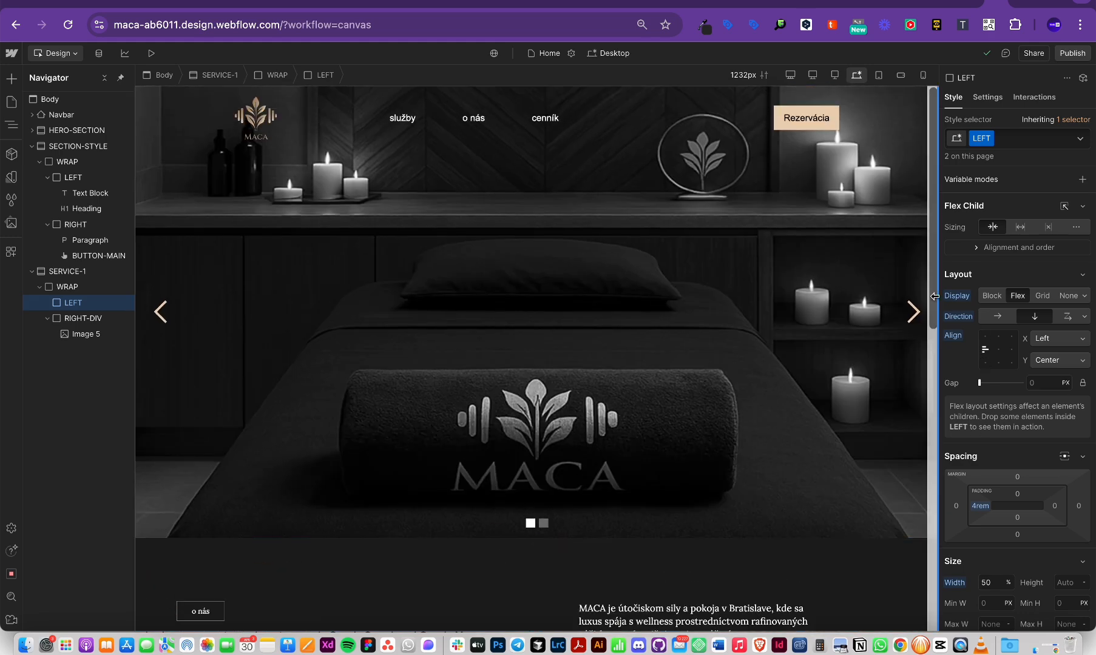
scroll(756, 305, down, 3)
click(364, 28)
scroll(472, 128, up, 4)
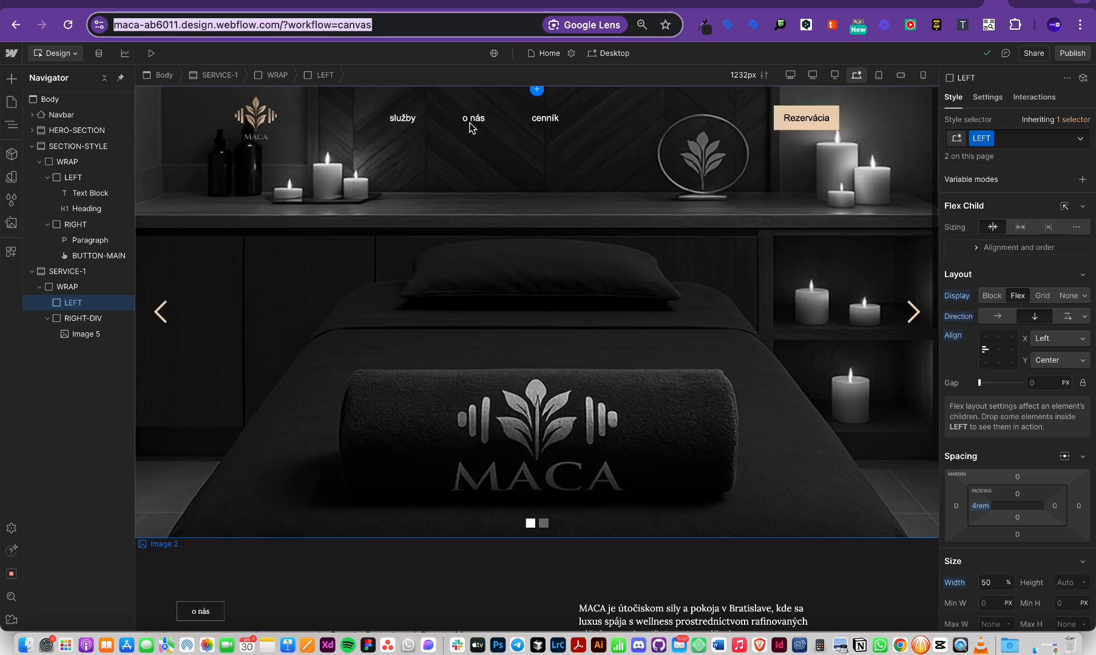
scroll(441, 298, down, 2)
scroll(441, 297, up, 2)
scroll(699, 327, down, 2)
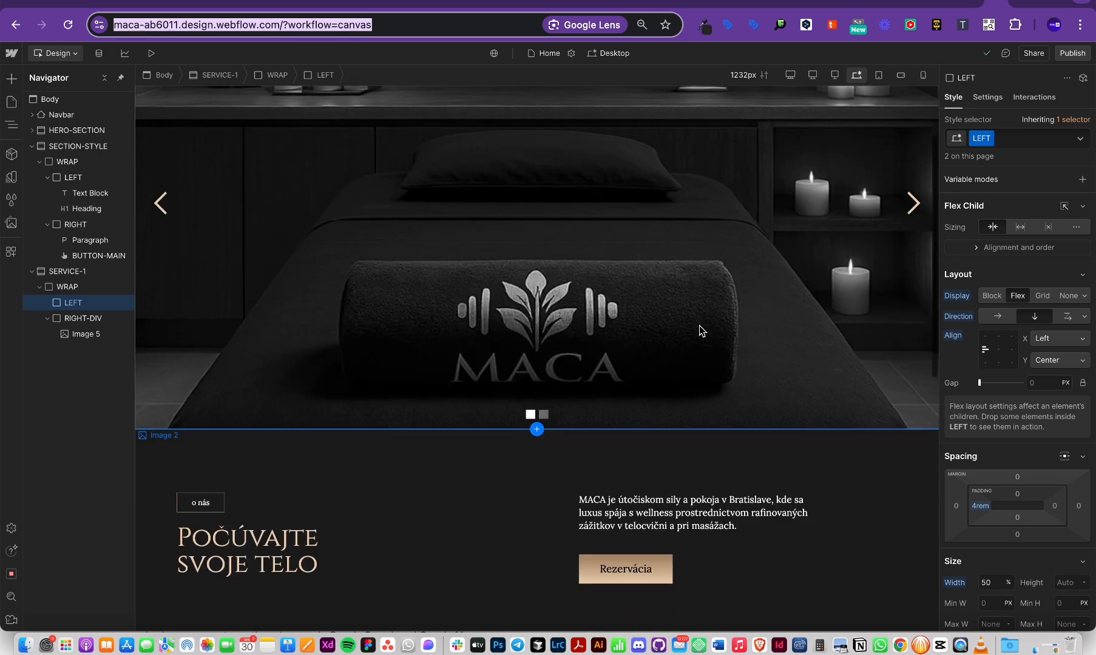
scroll(698, 328, down, 2)
scroll(419, 514, down, 2)
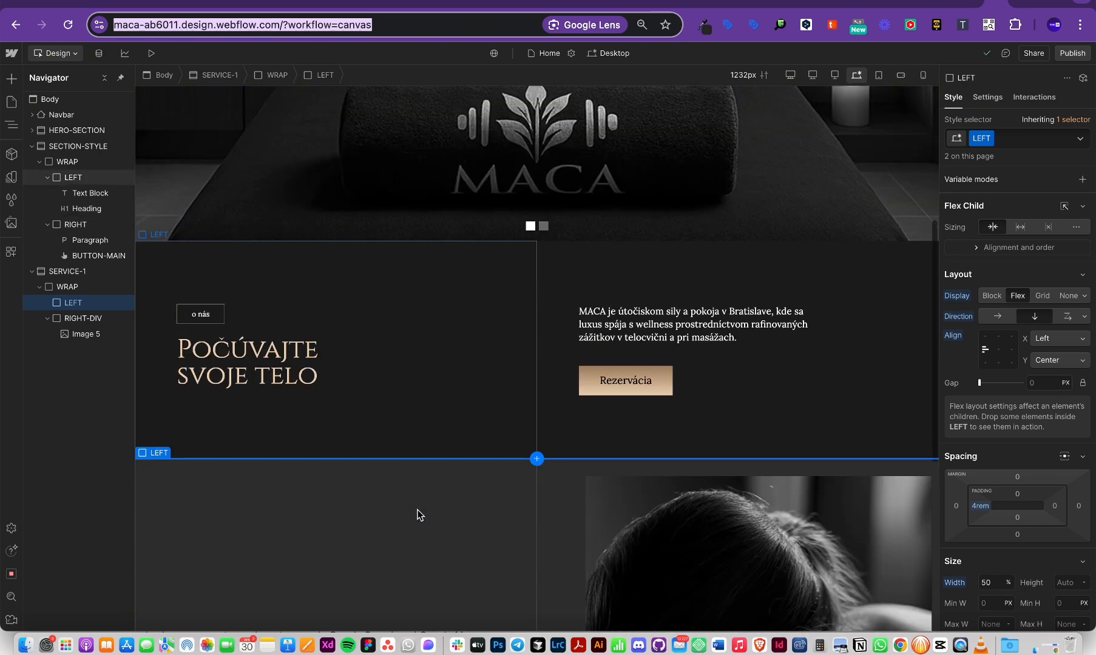
Step: Publish the site to maca-ab6011.webflow.io and open the live staging page in a new tab
click(1063, 55)
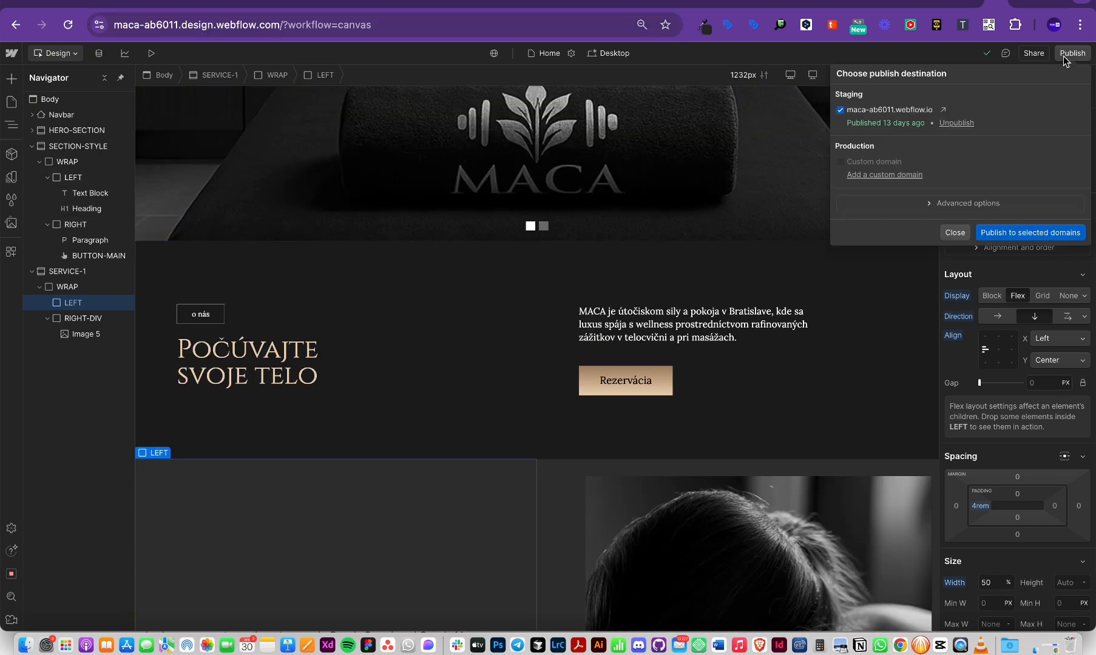
click(1001, 235)
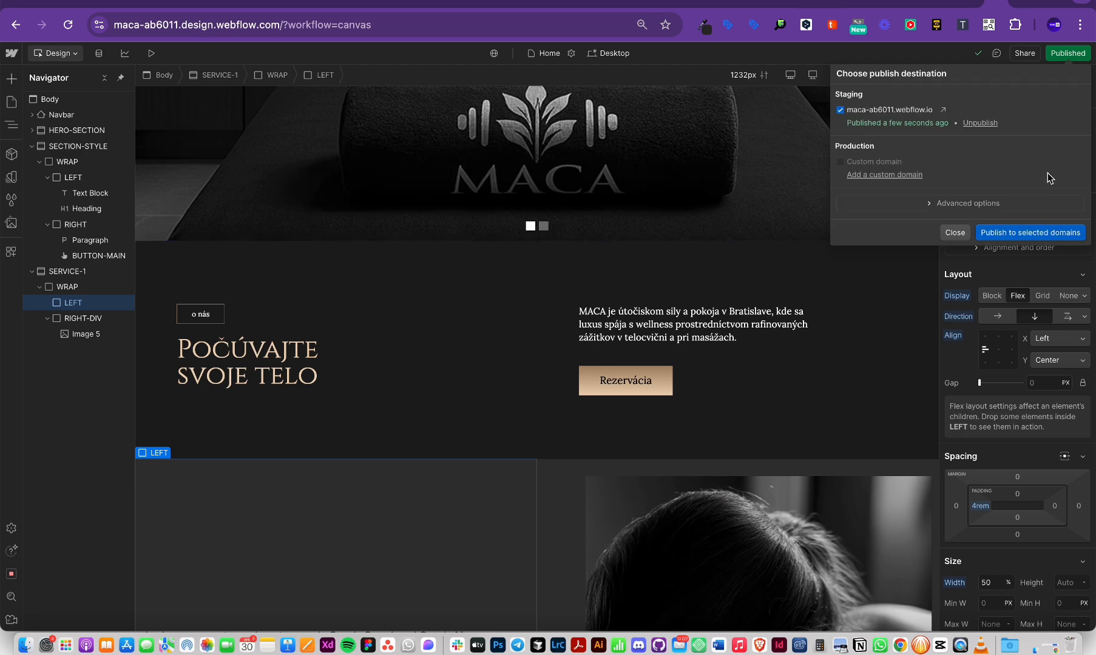
click(942, 109)
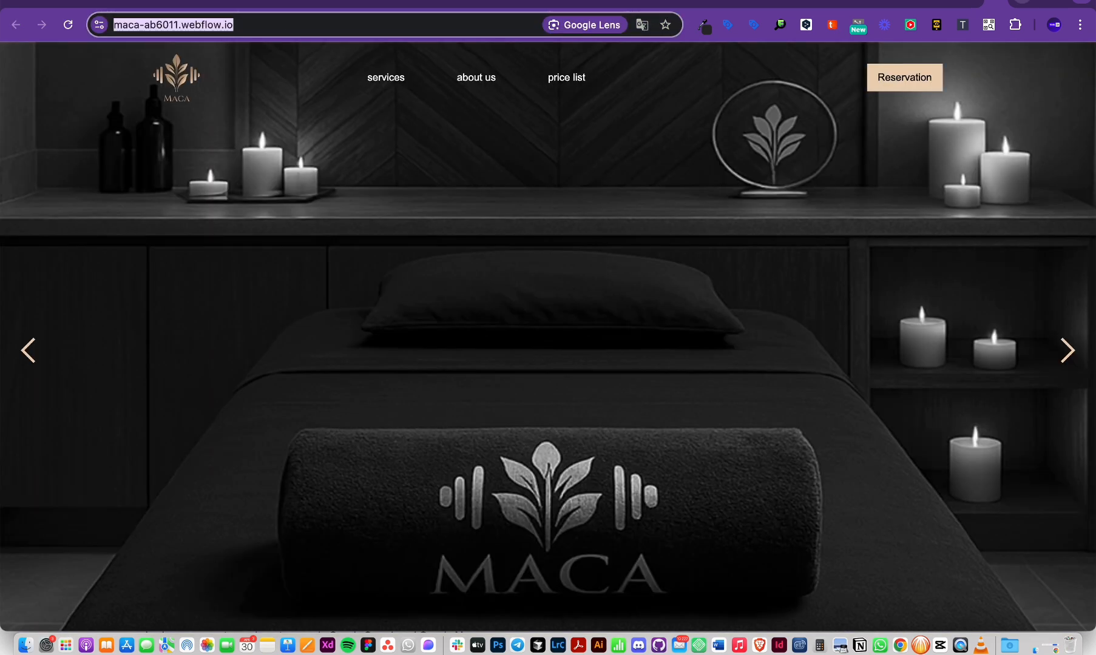
Step: Review the published staging site, then go back to the Webflow designer tab
click(997, 3)
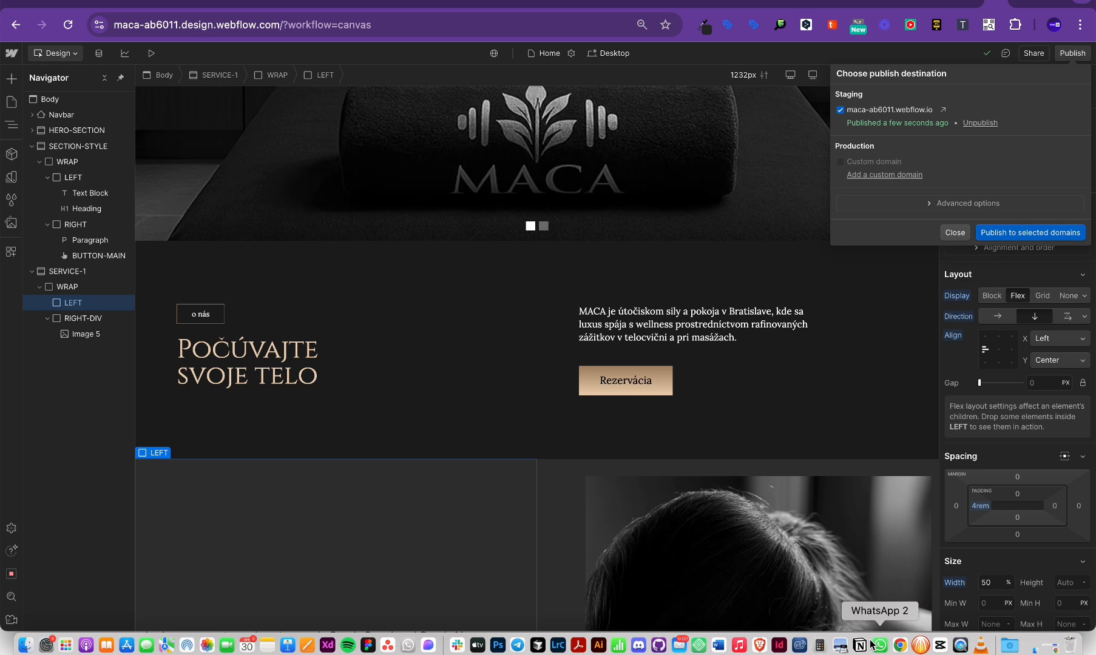
Step: Close the publish popup, check LEFT's interactions and styles, select the RIGHT div, then switch to Google Meet
click(959, 275)
click(1012, 99)
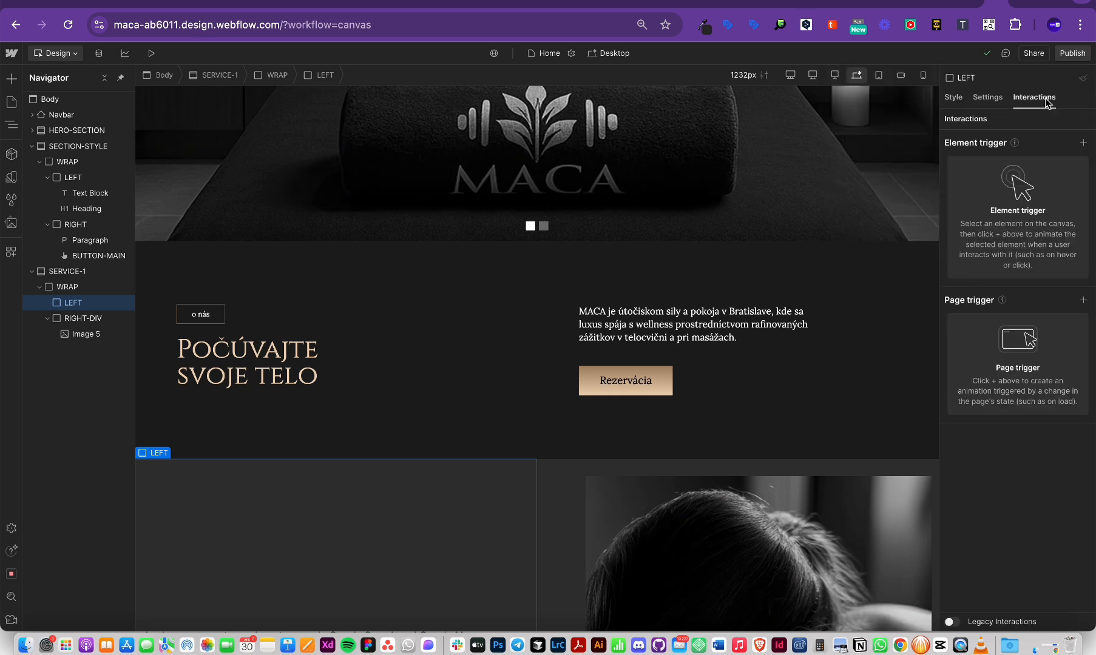
click(954, 99)
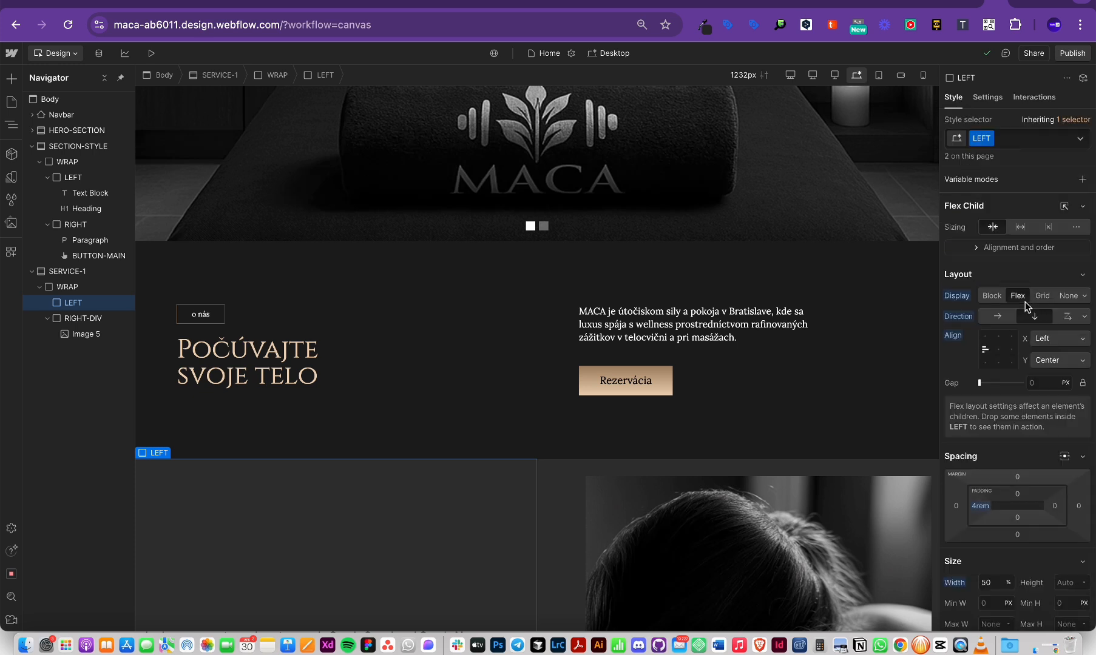
click(654, 425)
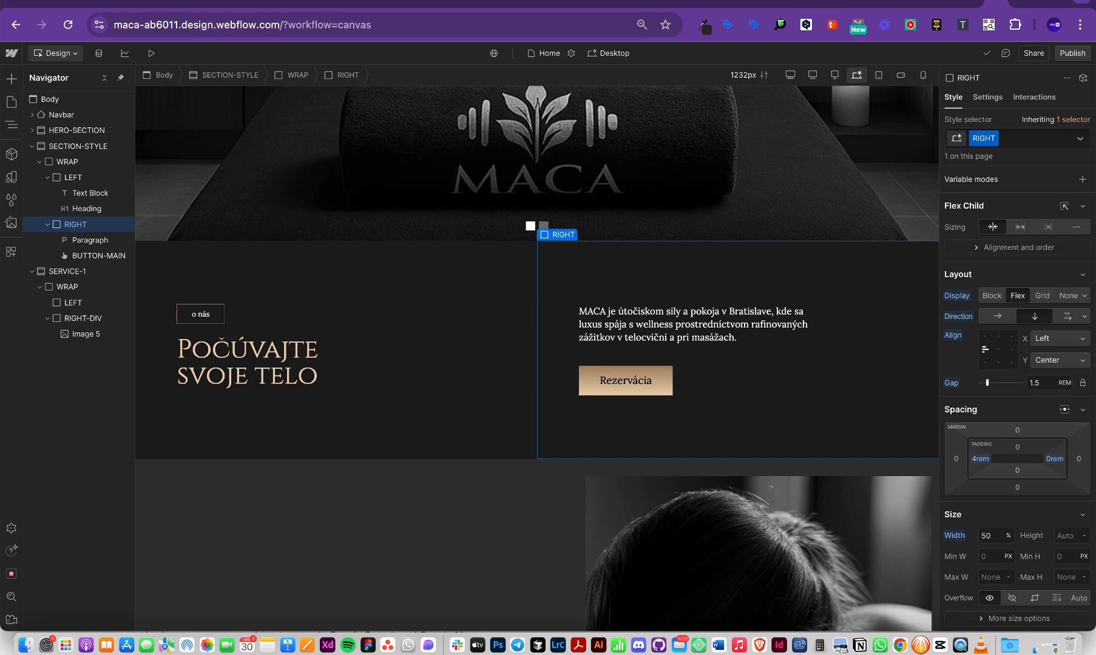
click(966, 2)
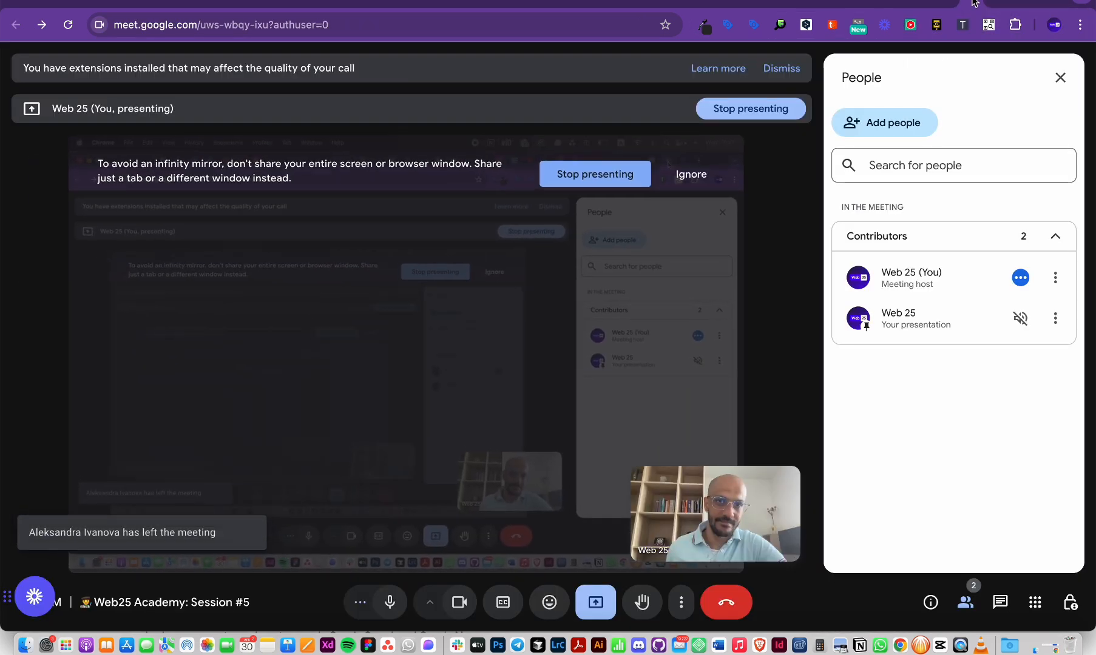